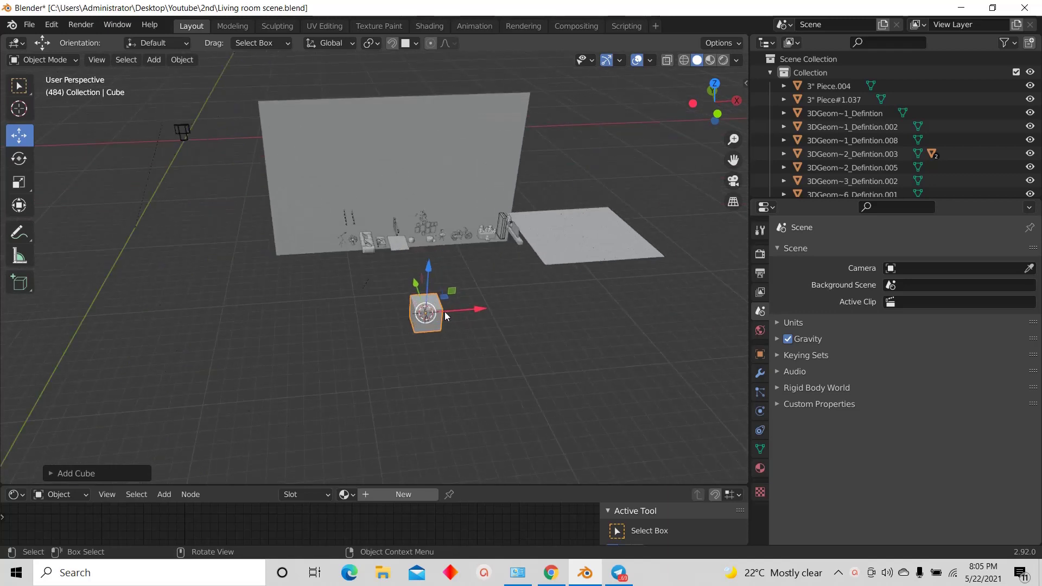
# Step: Set the new cube's dimensions to 4.5 m in X, 6.2 m in Y and 3.2 m in Z
pyautogui.click(747, 82)
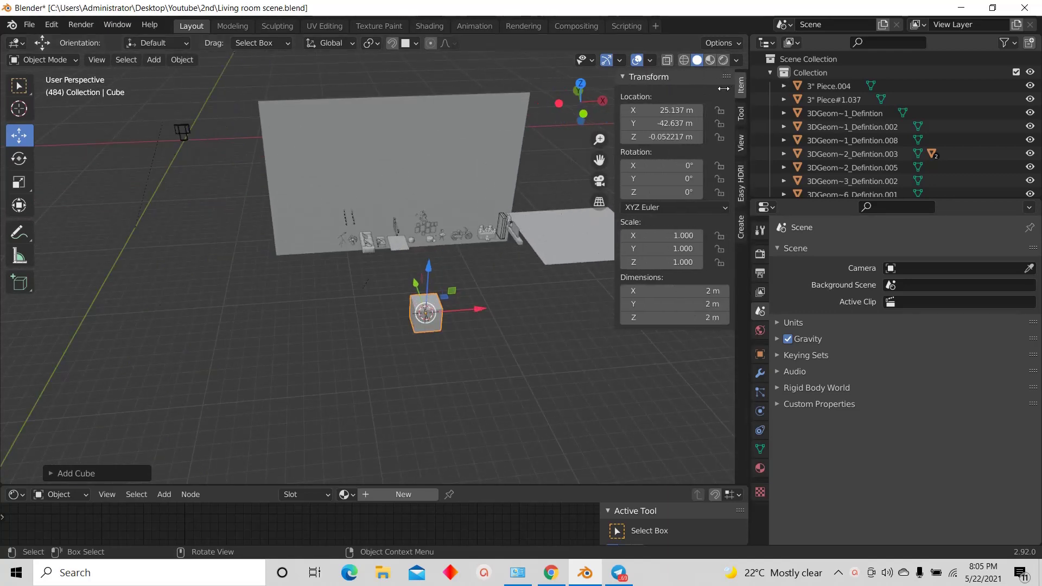
pyautogui.click(673, 295)
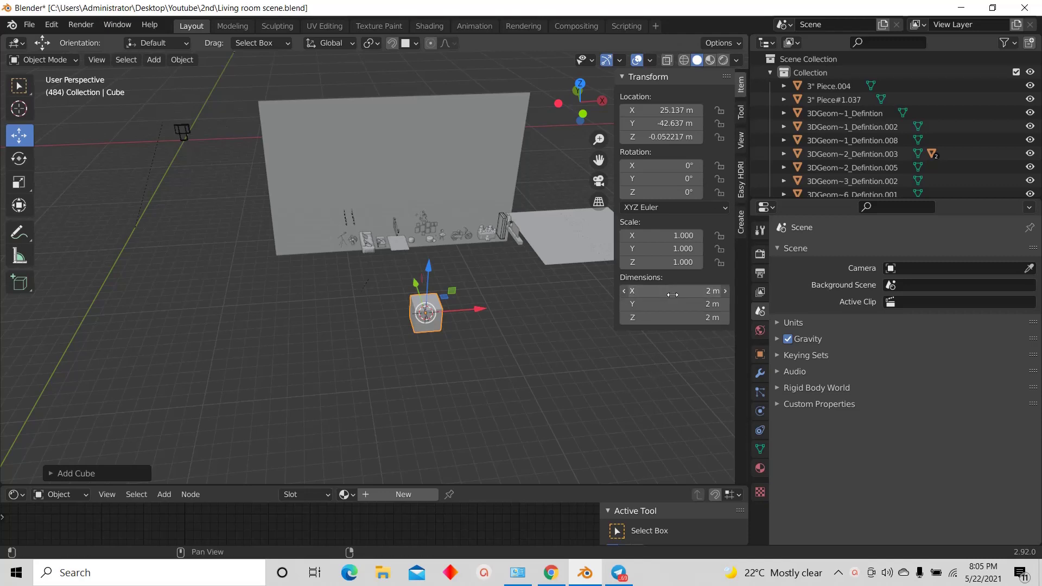
pyautogui.write('4.5')
pyautogui.press('Tab')
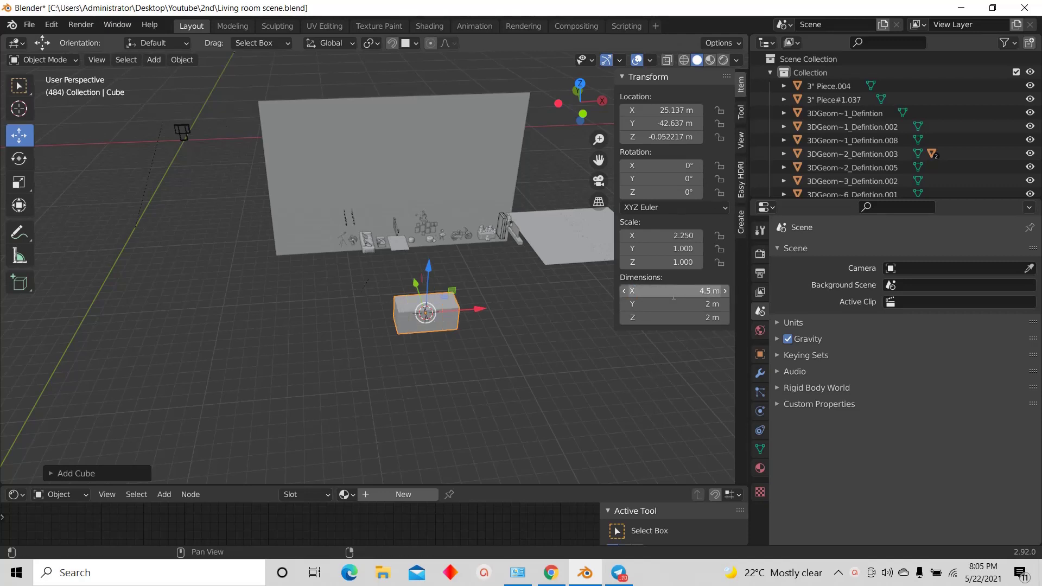
pyautogui.write('6.2')
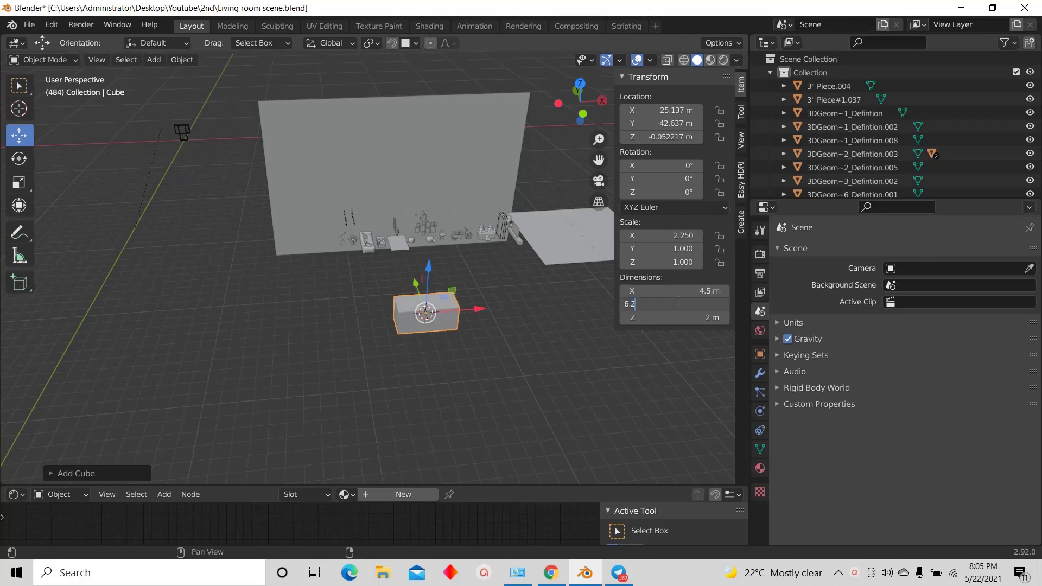
pyautogui.press('Tab')
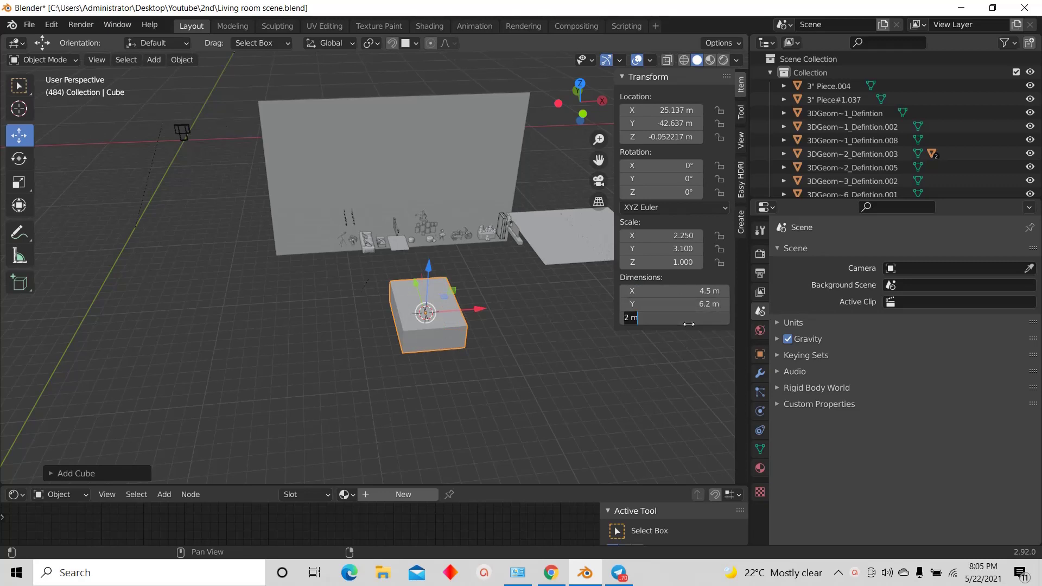
pyautogui.write('3.2')
pyautogui.press('Return')
pyautogui.scroll(-1, 545, 361)
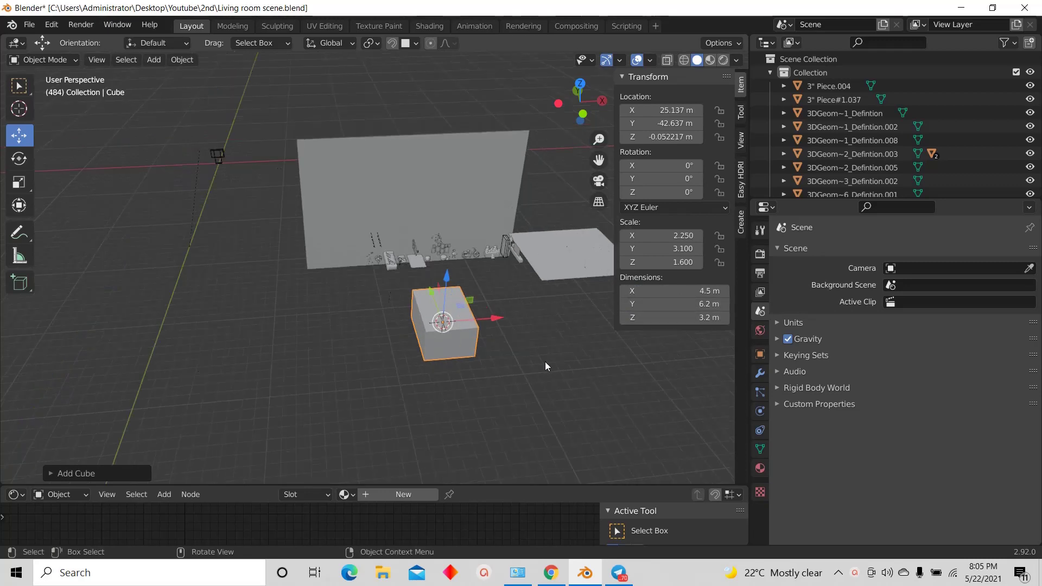
# Step: Enter Edit Mode on the resized cube
pyautogui.moveTo(545, 361); pyautogui.dragTo(461, 331, button='middle')
pyautogui.scroll(7, 412, 353)
pyautogui.scroll(-3, 380, 295)
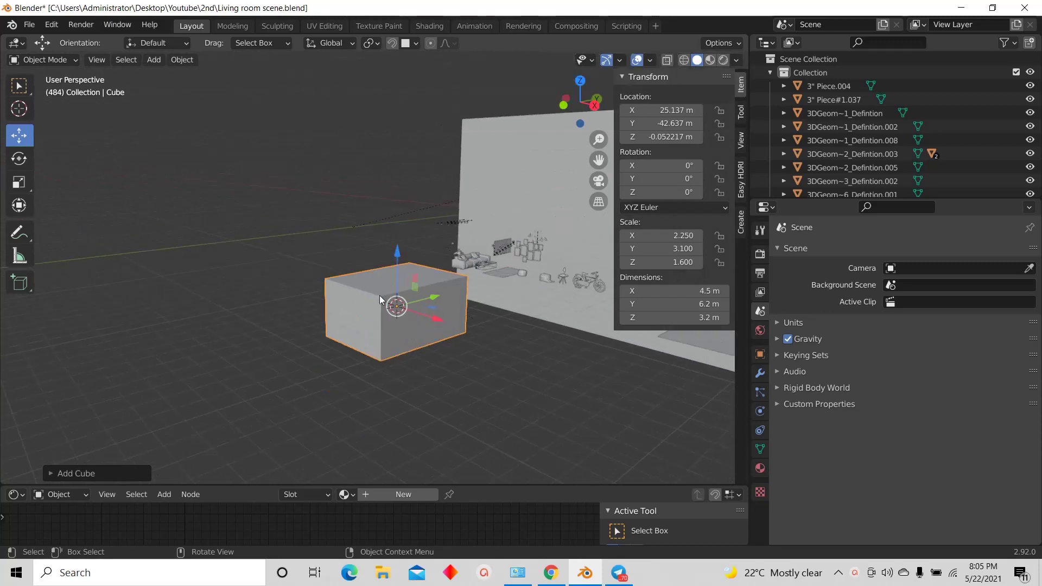
pyautogui.scroll(3, 339, 318)
pyautogui.scroll(-3, 454, 272)
pyautogui.moveTo(454, 273); pyautogui.dragTo(425, 294, button='middle')
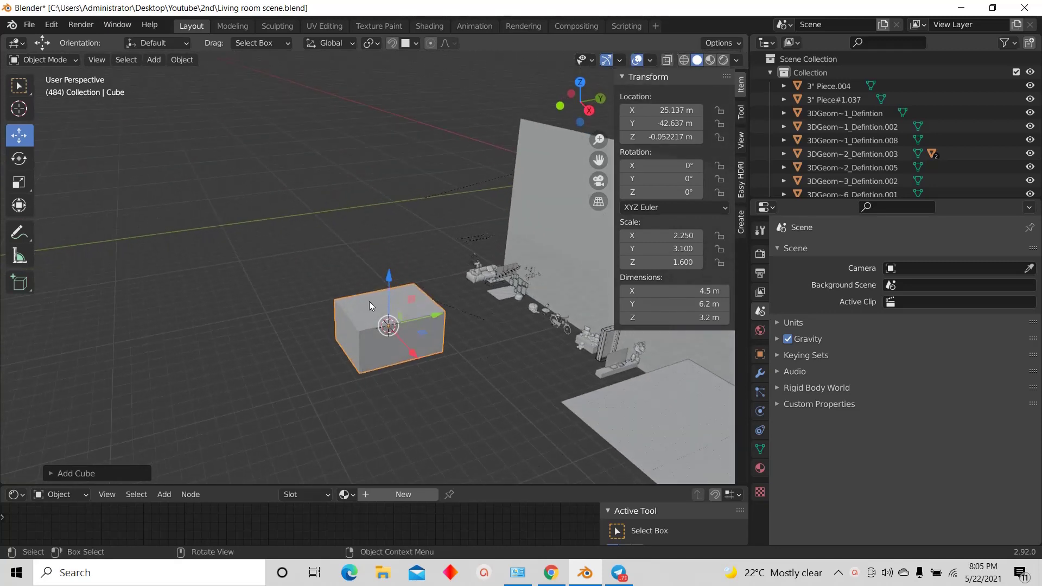
pyautogui.scroll(3, 365, 310)
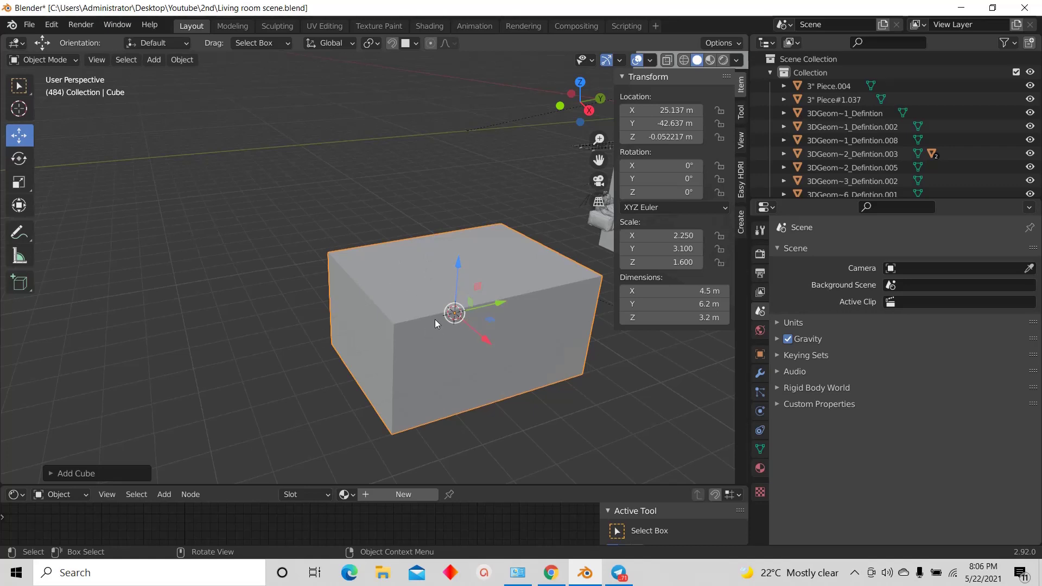
pyautogui.click(51, 60)
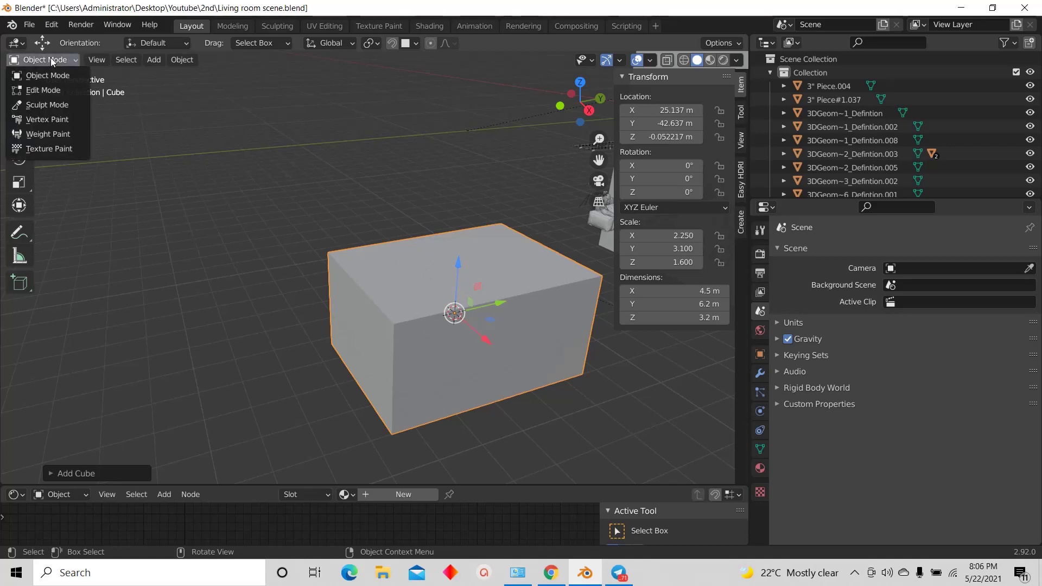
pyautogui.click(43, 90)
pyautogui.press('Tab')
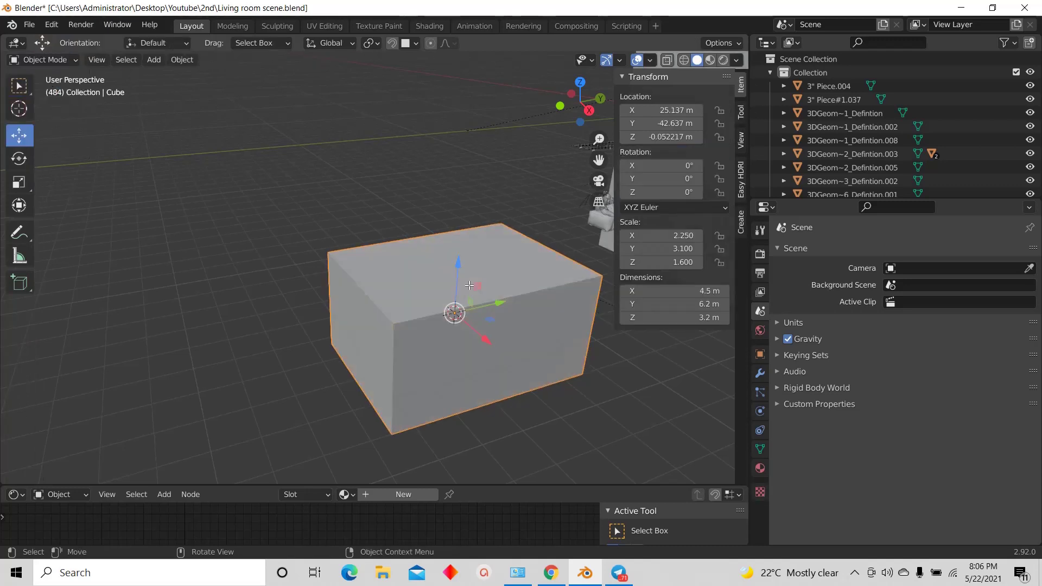
pyautogui.press('Tab')
pyautogui.press('Tab')
pyautogui.scroll(-2, 468, 291)
pyautogui.scroll(1, 469, 301)
pyautogui.press('Tab')
pyautogui.scroll(3, 454, 274)
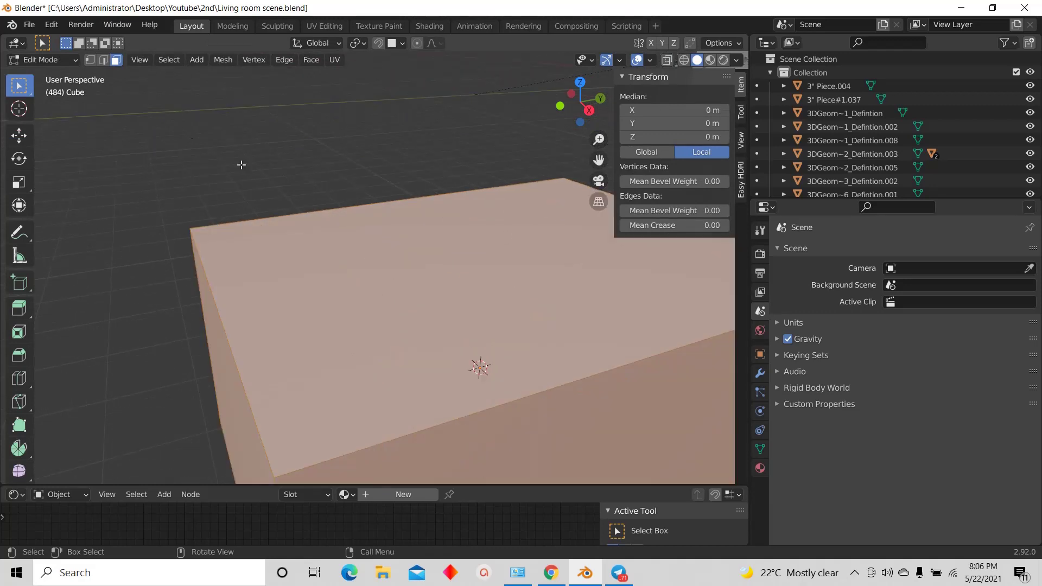
# Step: Delete the box's top face to leave it open from above
pyautogui.scroll(-3, 470, 279)
pyautogui.scroll(2, 470, 278)
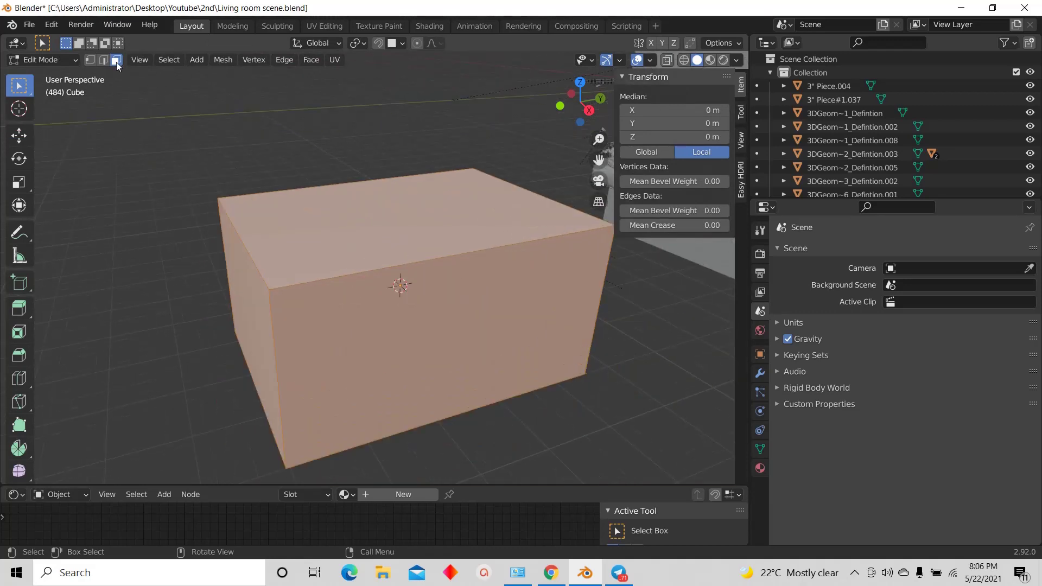
pyautogui.scroll(-2, 395, 204)
pyautogui.scroll(2, 395, 204)
pyautogui.click(376, 229)
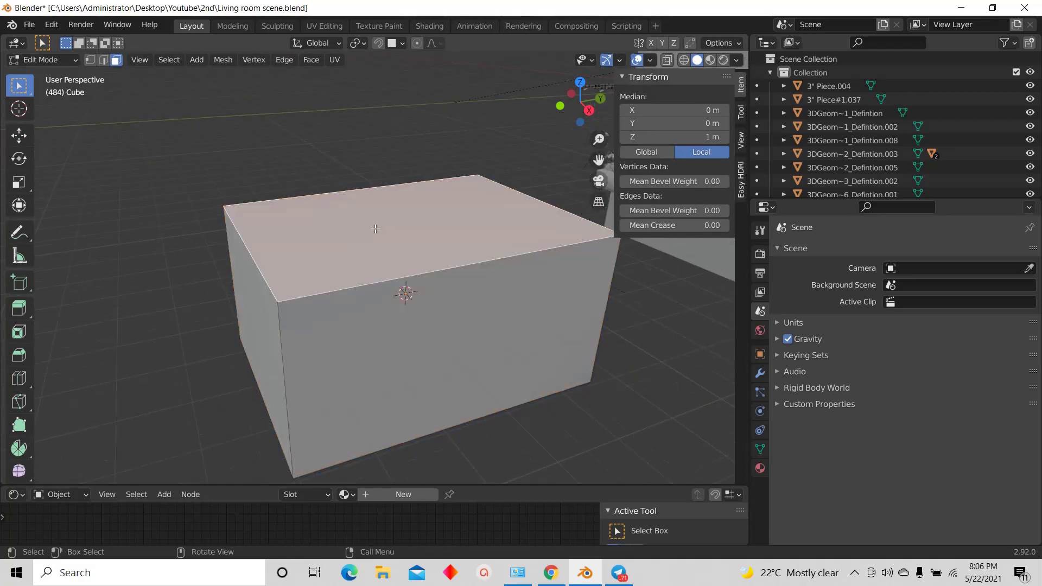
pyautogui.scroll(-6, 443, 233)
pyautogui.scroll(3, 455, 270)
pyautogui.press('x')
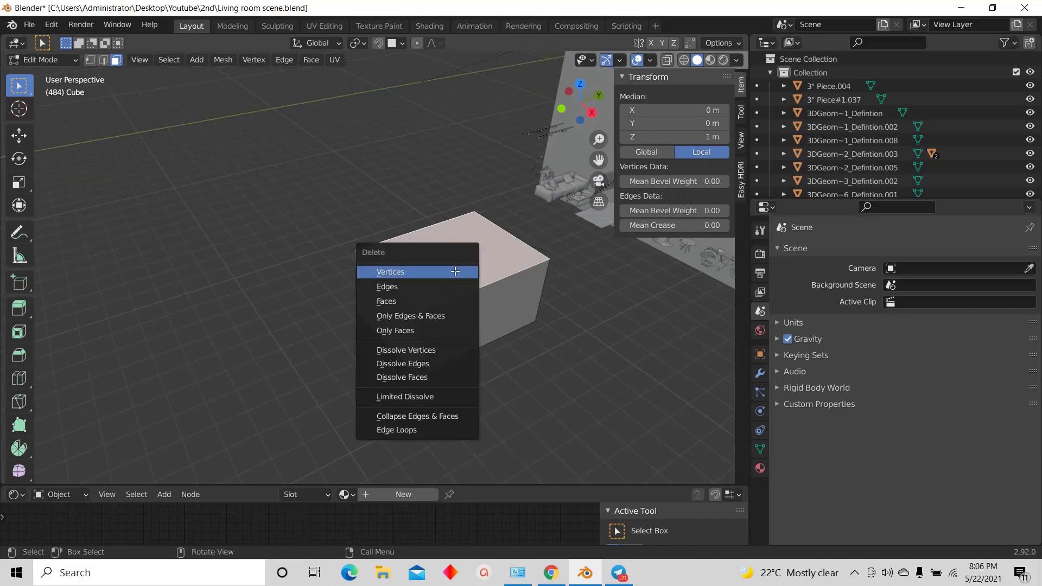
pyautogui.click(414, 301)
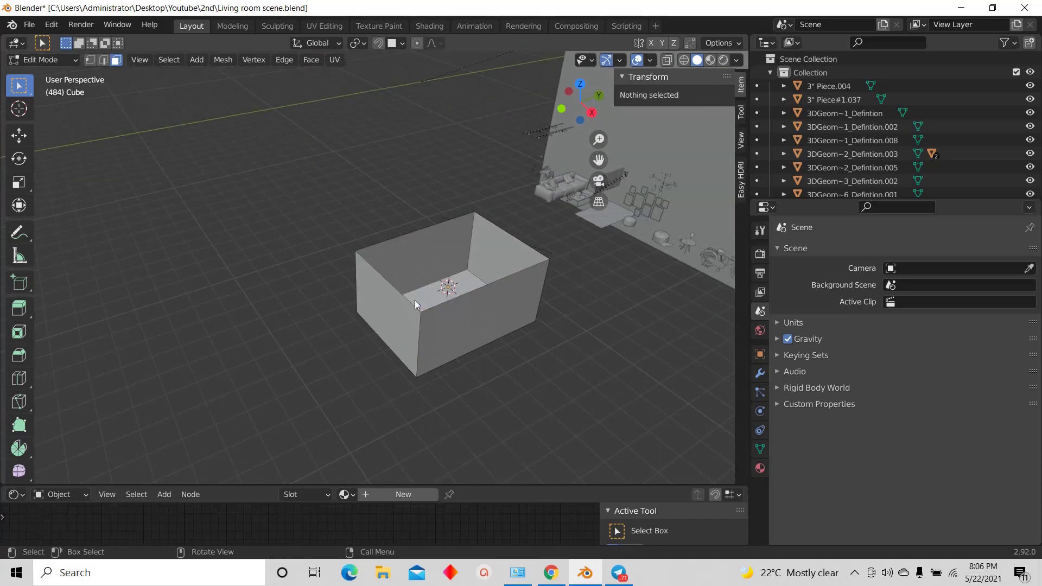
# Step: Examine the inside and outer walls of the open box from several angles
pyautogui.scroll(-2, 432, 268)
pyautogui.scroll(6, 447, 289)
pyautogui.scroll(-5, 490, 286)
pyautogui.moveTo(491, 286); pyautogui.dragTo(428, 288, button='middle')
pyautogui.scroll(7, 289, 279)
pyautogui.scroll(-7, 673, 342)
pyautogui.moveTo(641, 334); pyautogui.dragTo(588, 315, button='middle')
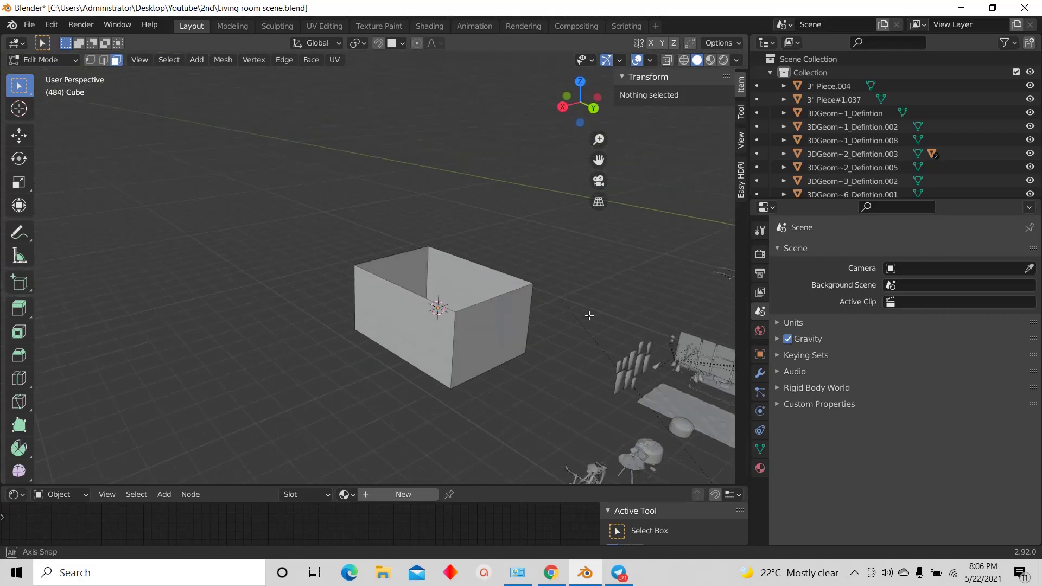
pyautogui.scroll(3, 436, 260)
pyautogui.moveTo(483, 318)
pyautogui.mouseDown(button='middle')
pyautogui.moveTo(510, 333)
pyautogui.moveTo(474, 321)
pyautogui.moveTo(494, 330)
pyautogui.mouseUp(button='middle')
pyautogui.scroll(5, 340, 339)
pyautogui.scroll(-3, 412, 331)
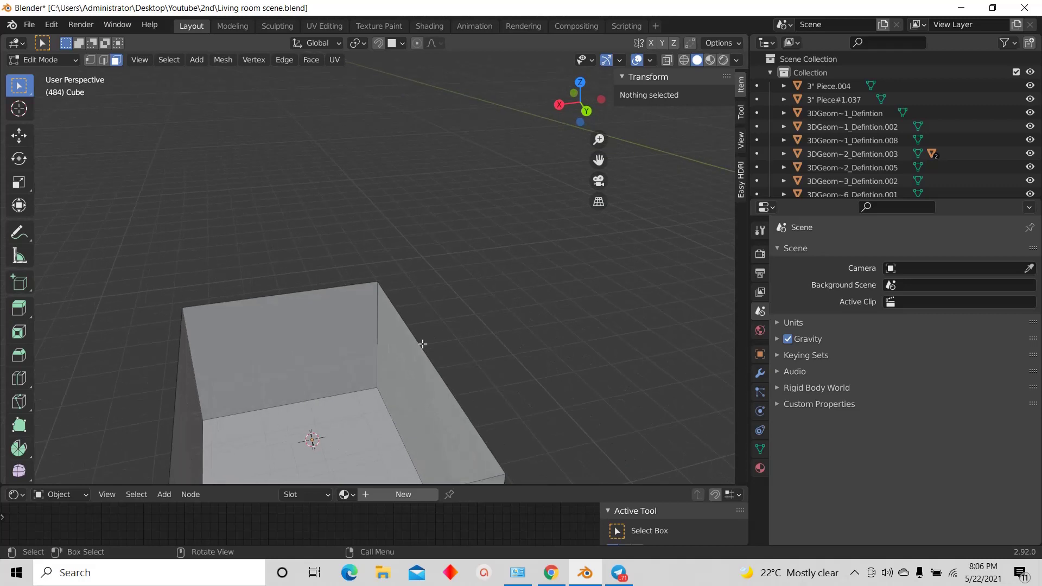
pyautogui.scroll(-4, 530, 319)
pyautogui.scroll(5, 531, 319)
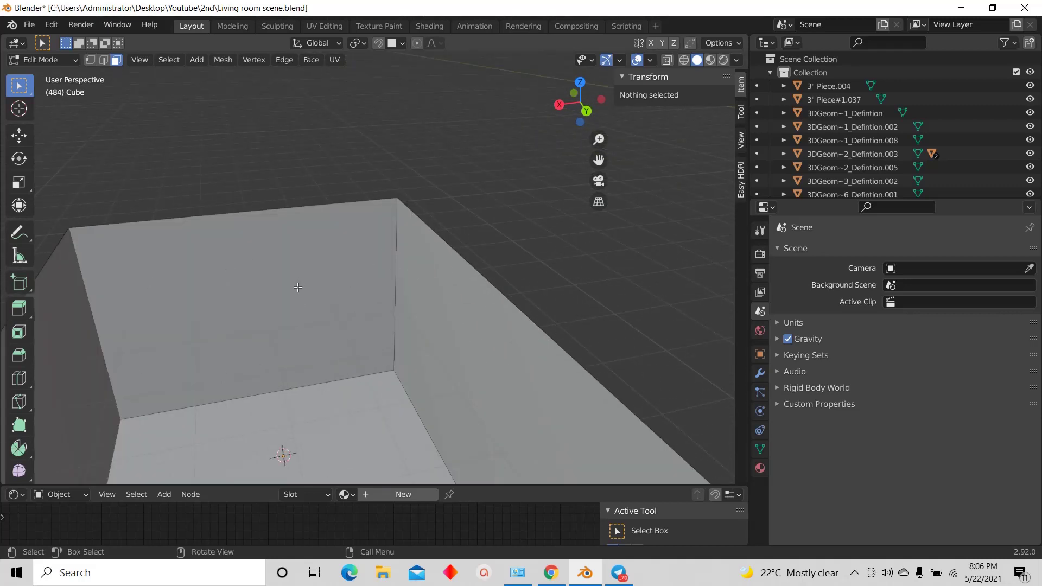
pyautogui.scroll(-6, 298, 287)
pyautogui.scroll(2, 316, 319)
pyautogui.moveTo(317, 319); pyautogui.dragTo(353, 320, button='middle')
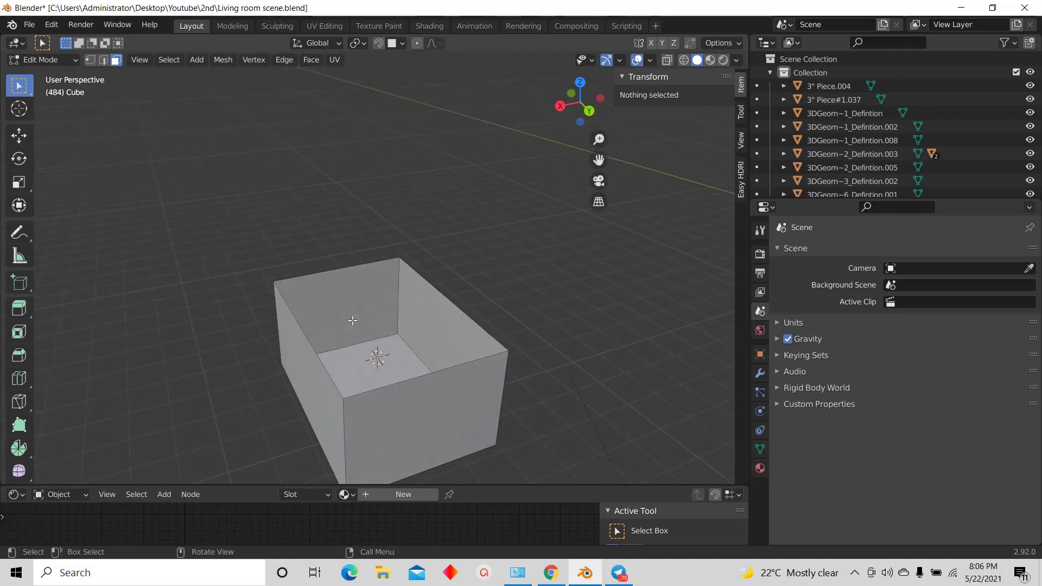
# Step: Add a lengthwise loop cut through the floor and short walls, slid close to one long wall at about X -0.80 m
pyautogui.scroll(2, 352, 321)
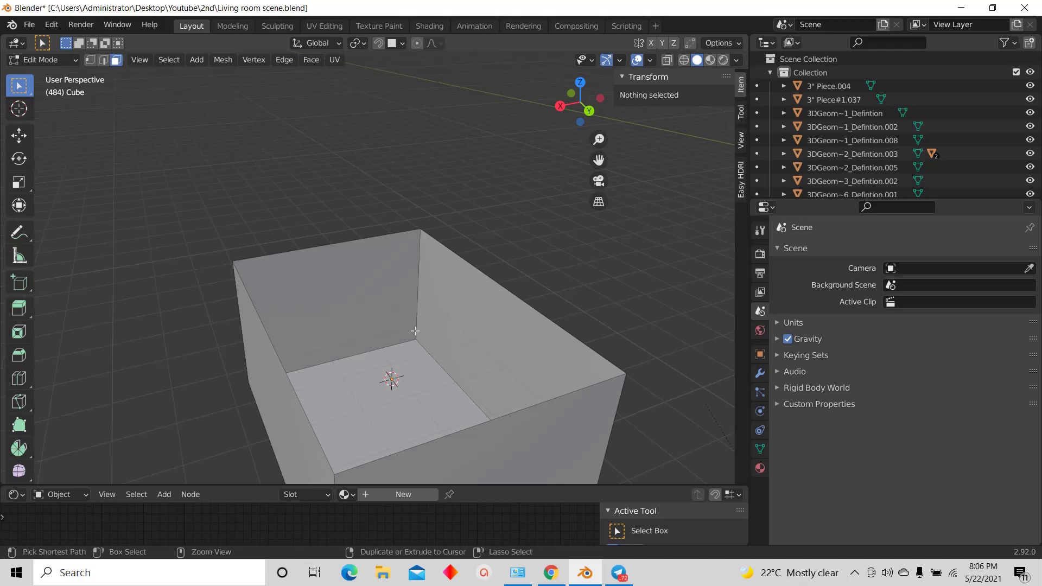
pyautogui.hotkey('ctrl', 'r')
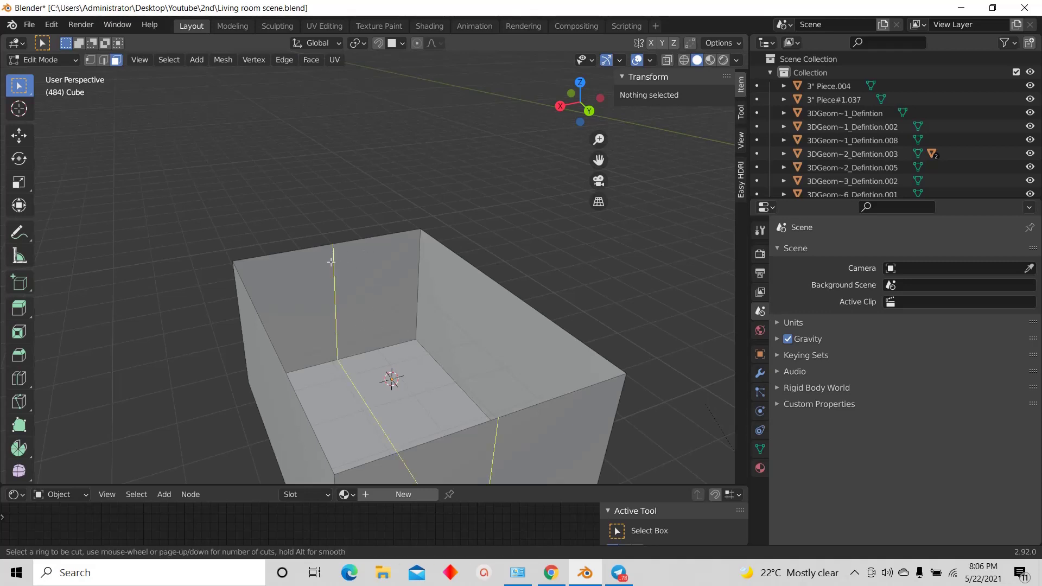
pyautogui.click(331, 262)
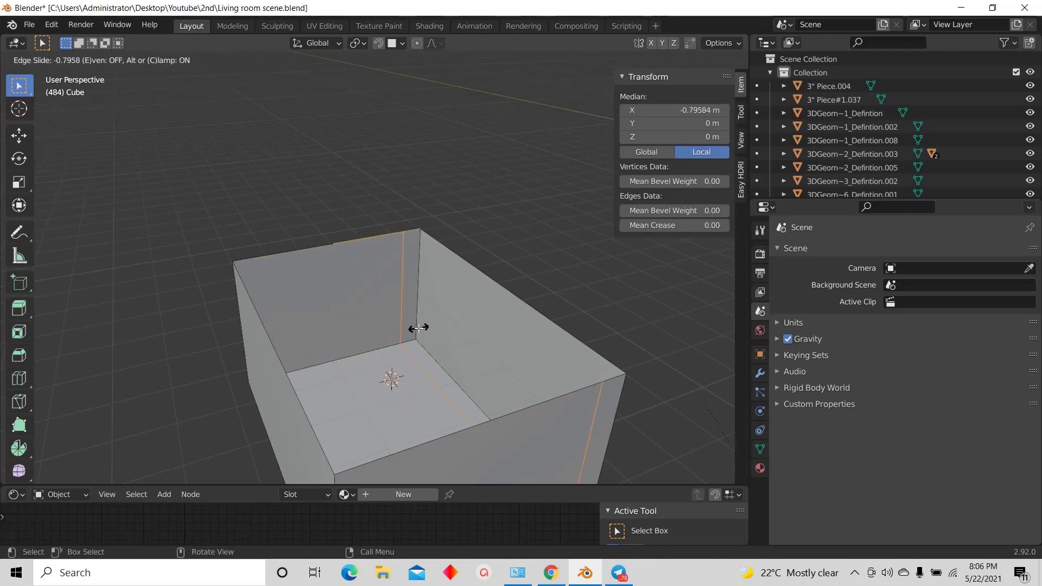
pyautogui.click(419, 328)
pyautogui.scroll(-3, 444, 331)
pyautogui.moveTo(443, 331); pyautogui.dragTo(414, 340, button='middle')
pyautogui.scroll(-3, 312, 337)
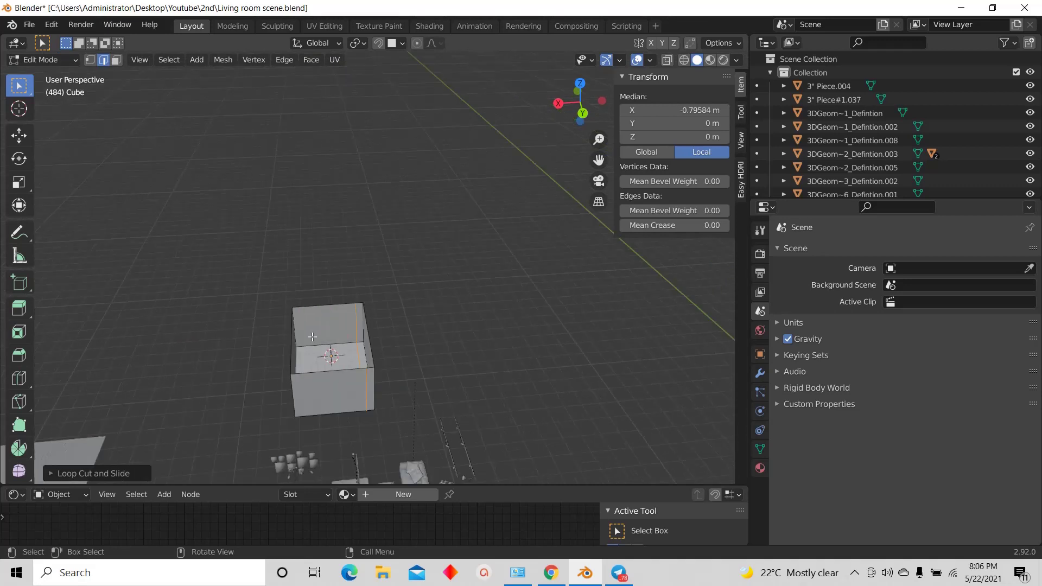
# Step: Add a second lengthwise loop cut, slid close to the opposite long wall at about X 0.81 m
pyautogui.scroll(5, 312, 336)
pyautogui.hotkey('ctrl', 'r')
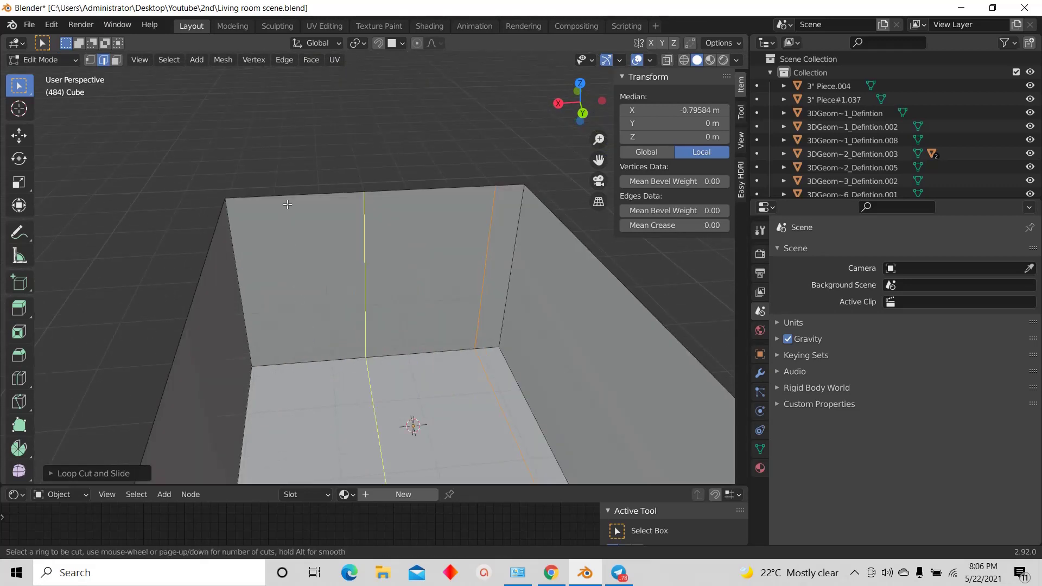
pyautogui.click(288, 204)
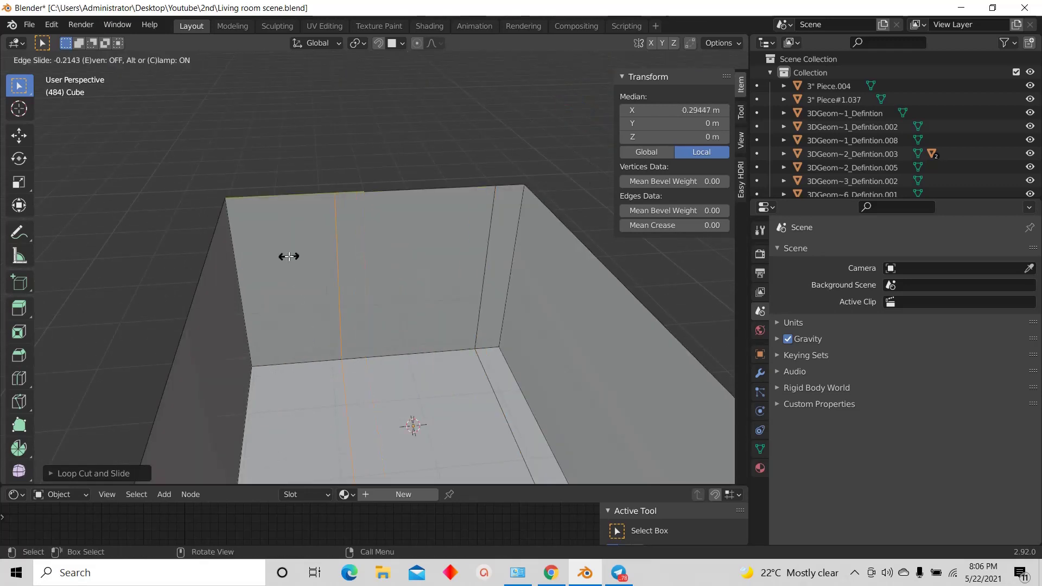
pyautogui.click(218, 271)
pyautogui.scroll(-4, 470, 254)
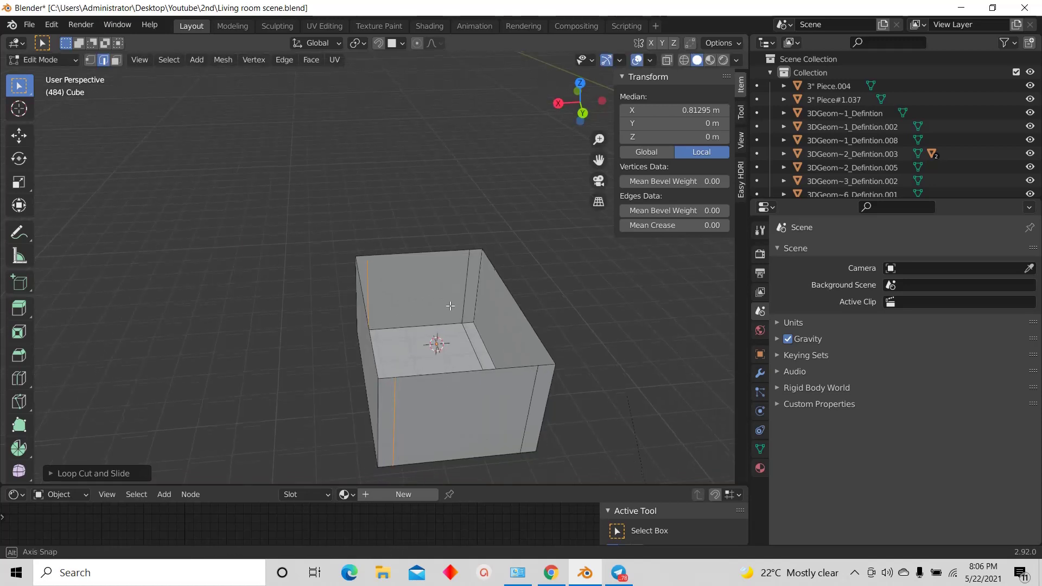
# Step: Turn on snapping and set the snap target to Edge
pyautogui.scroll(2, 470, 253)
pyautogui.click(381, 45)
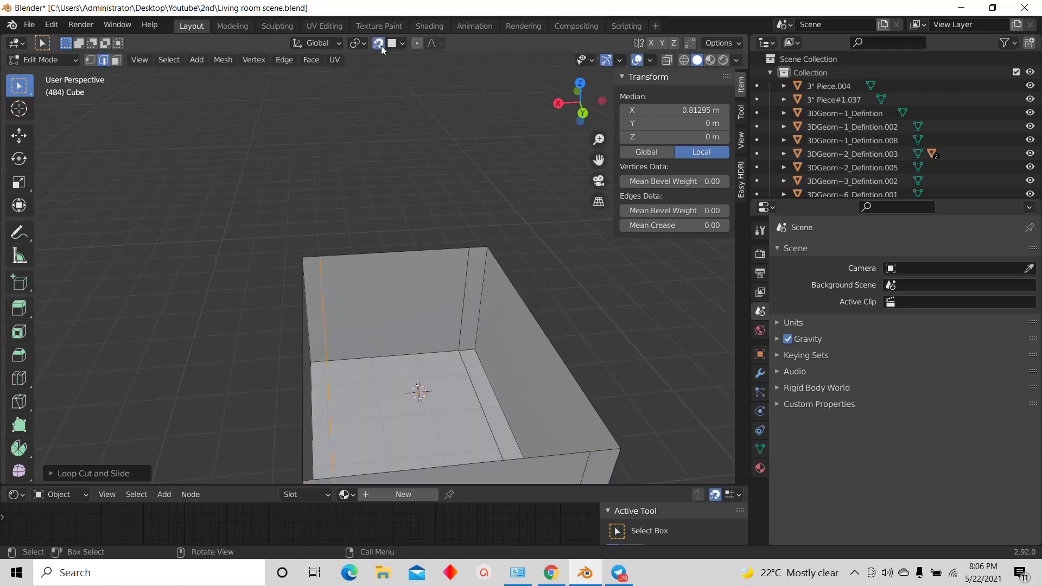
pyautogui.click(404, 46)
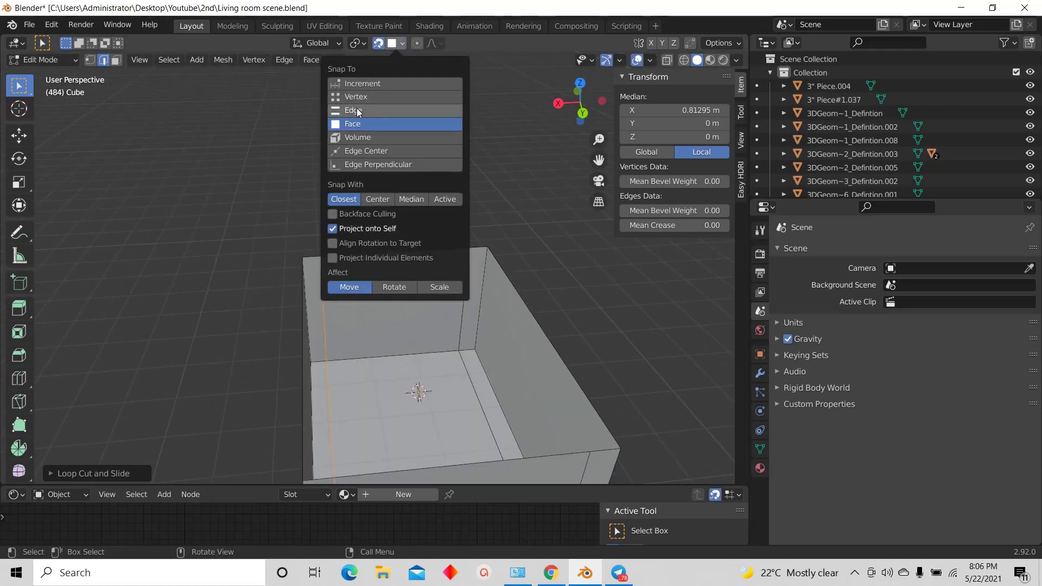
pyautogui.click(358, 111)
# Step: Add a horizontal loop cut around the walls and slide it fully up to the top rim, at factor -1
pyautogui.scroll(4, 446, 317)
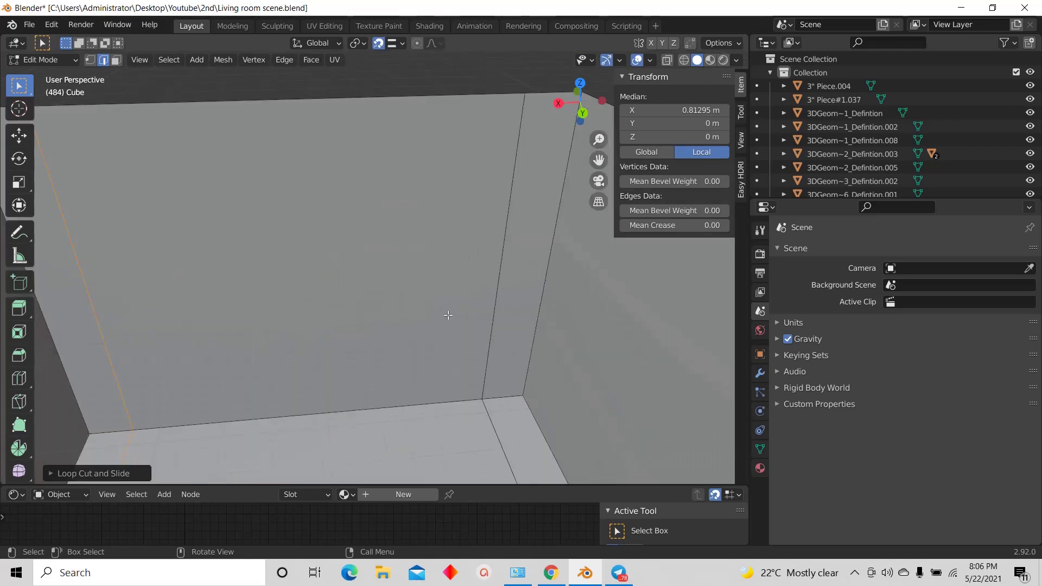
pyautogui.moveTo(446, 316); pyautogui.dragTo(456, 315, button='middle')
pyautogui.scroll(-4, 456, 314)
pyautogui.hotkey('ctrl', 'r')
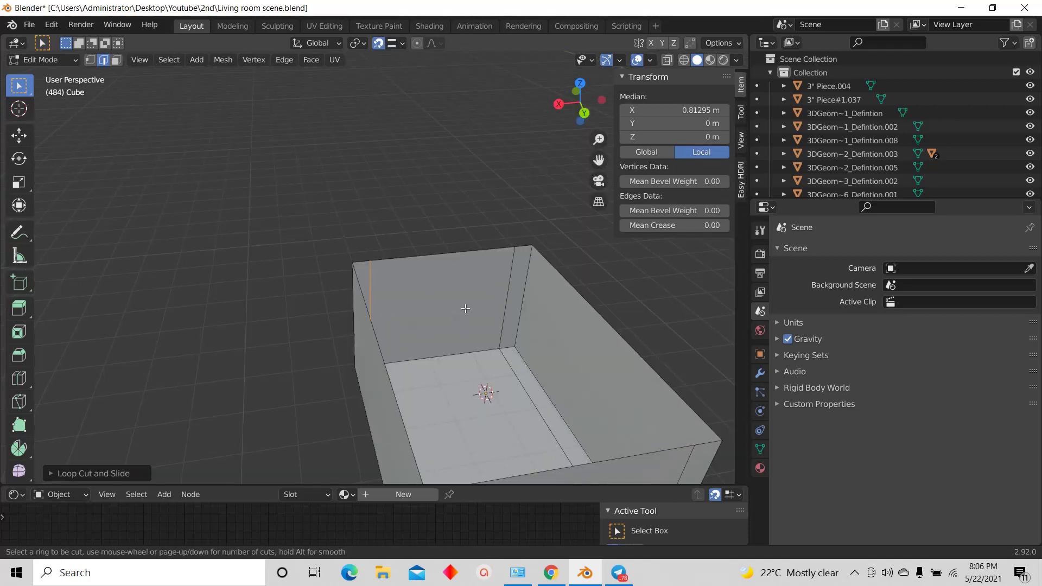
pyautogui.click(528, 309)
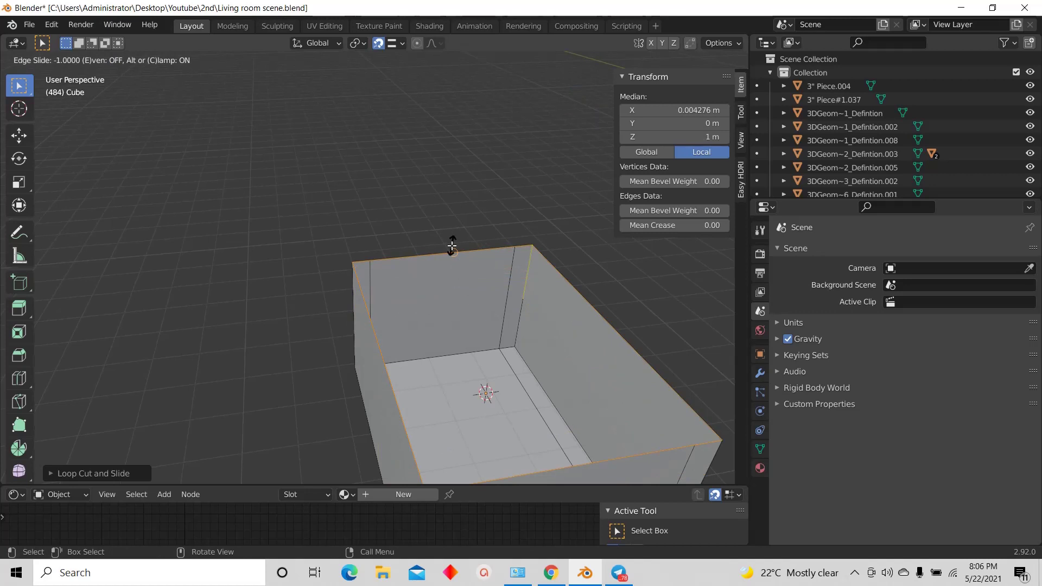
pyautogui.click(452, 247)
# Step: Move the edge loop at the top rim down along the global Z axis to local Z 0.625 m
pyautogui.scroll(3, 449, 254)
pyautogui.scroll(-1, 446, 258)
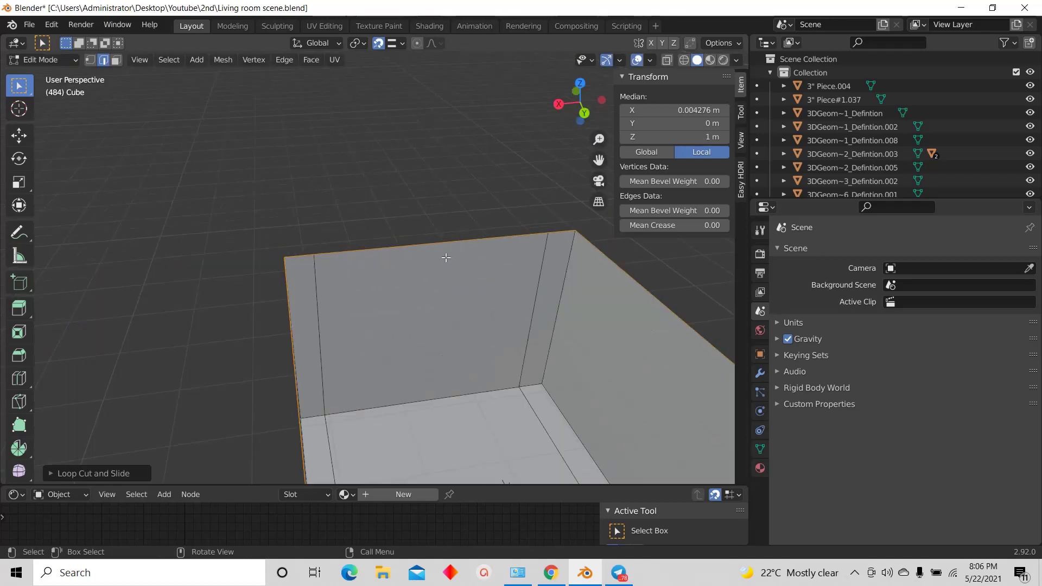
pyautogui.press('e')
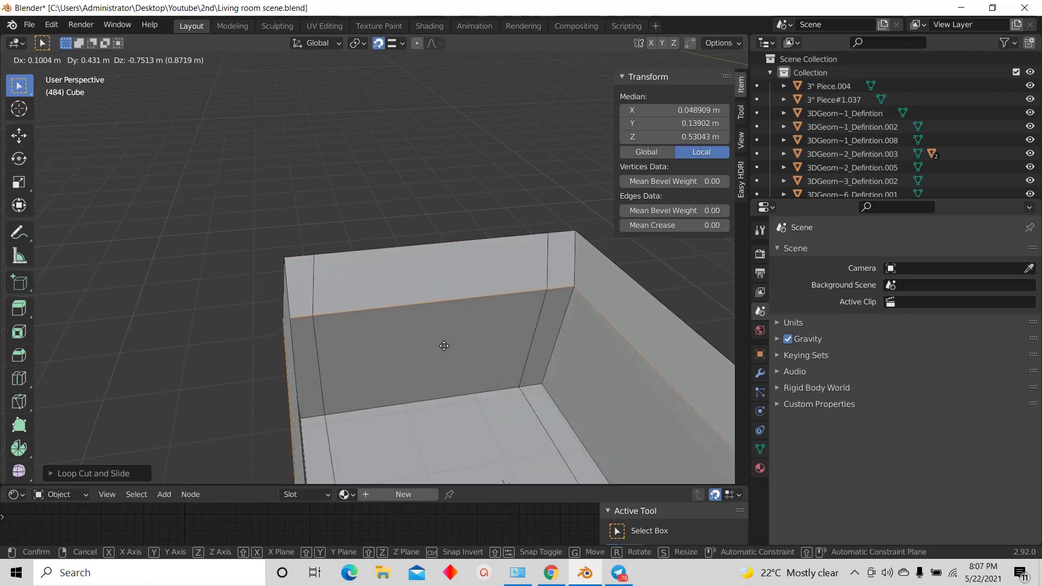
pyautogui.press('z')
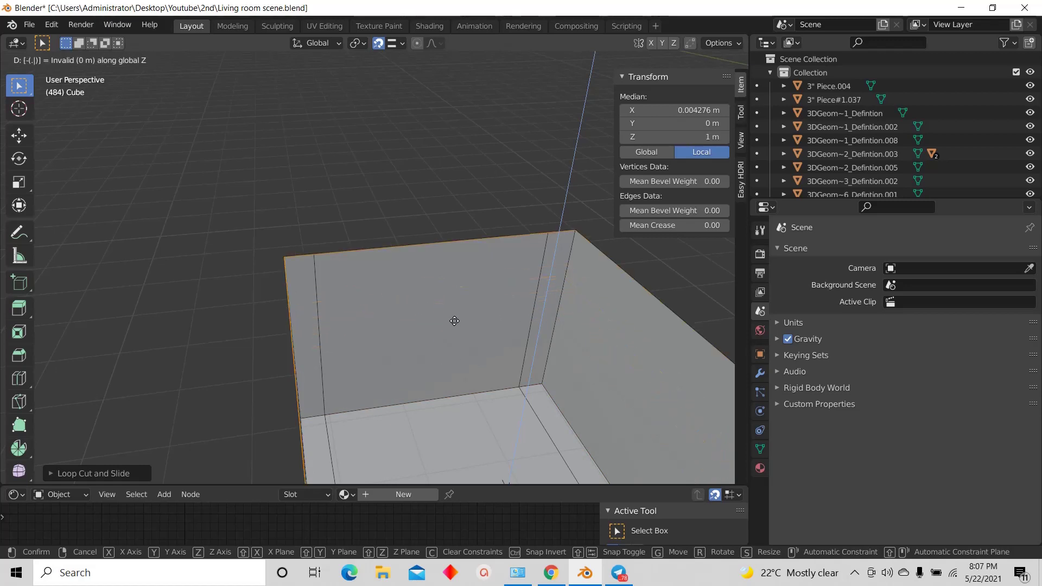
pyautogui.click(454, 321)
# Step: Examine the lowered horizontal edge loop around the room's walls from several distances and angles
pyautogui.scroll(-5, 454, 321)
pyautogui.scroll(7, 455, 321)
pyautogui.scroll(-7, 425, 293)
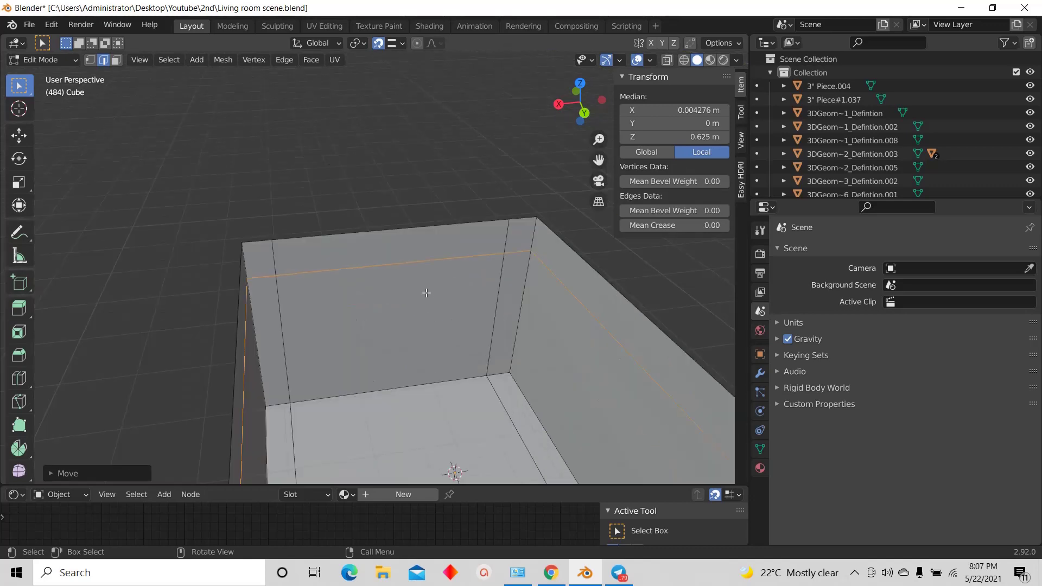
pyautogui.moveTo(426, 293); pyautogui.dragTo(442, 280, button='middle')
pyautogui.scroll(3, 518, 214)
pyautogui.scroll(3, 518, 213)
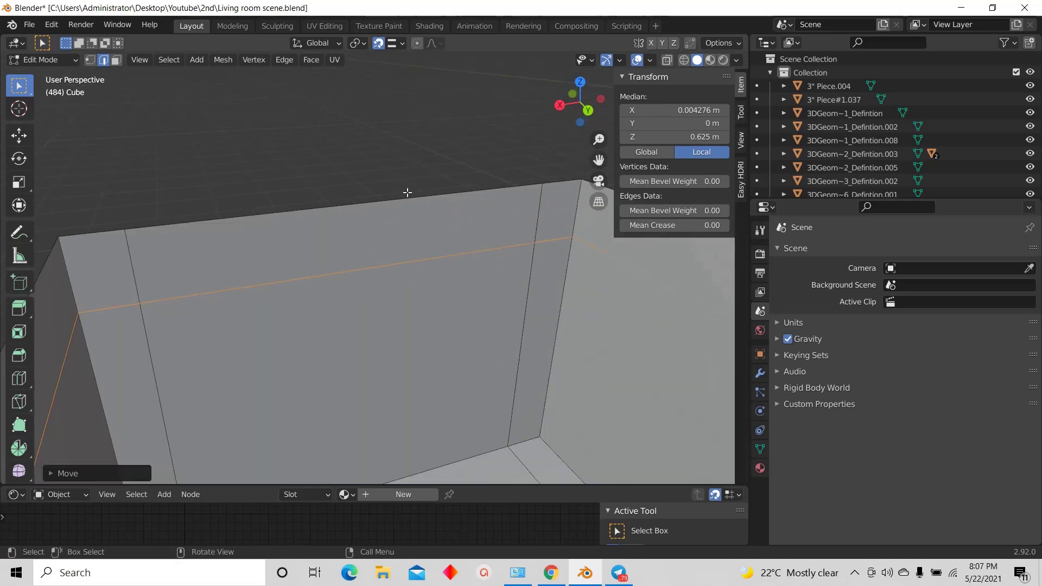
pyautogui.scroll(-3, 407, 192)
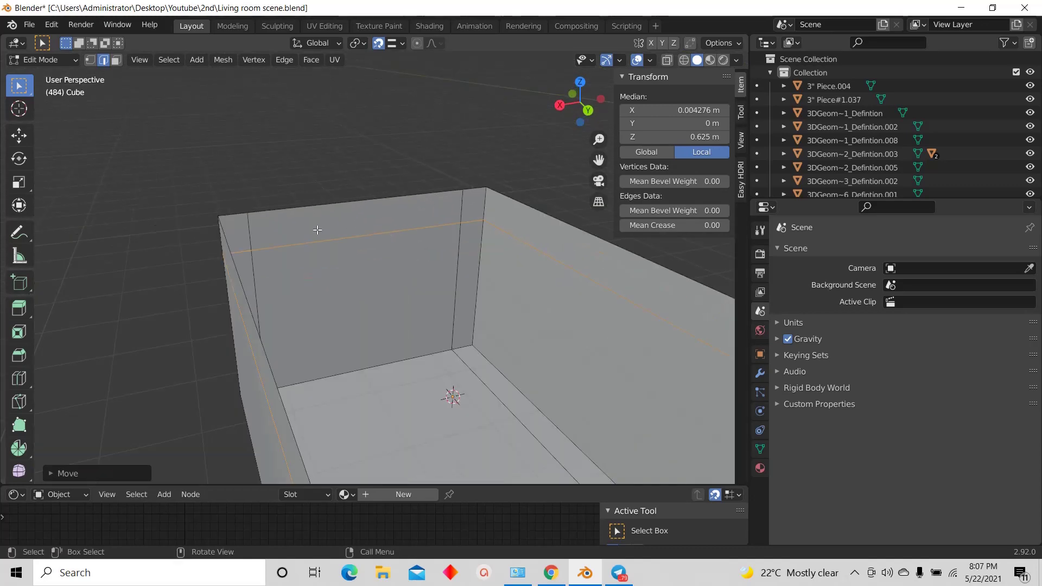
pyautogui.scroll(-3, 365, 233)
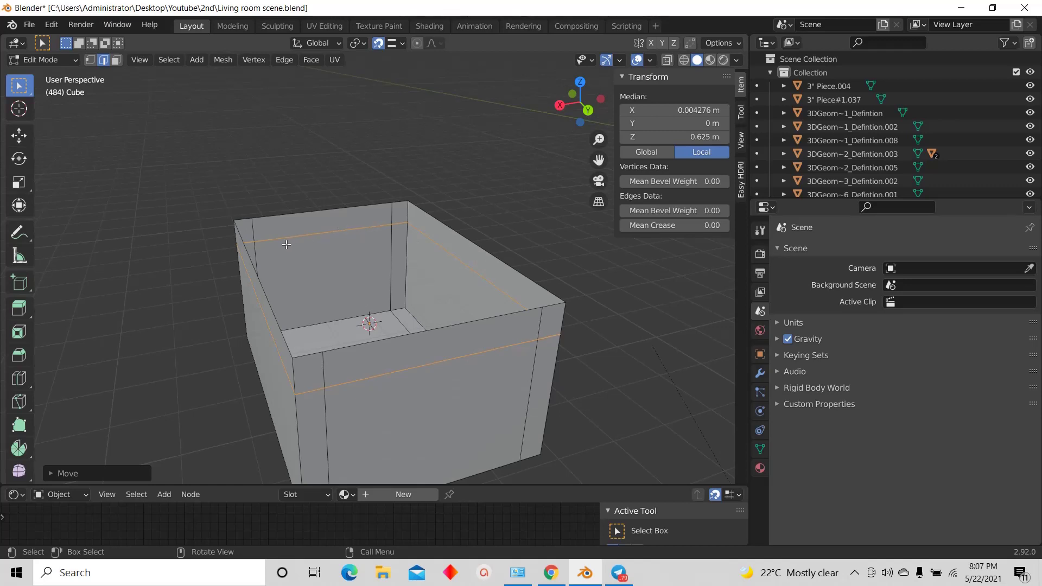
pyautogui.scroll(-3, 287, 244)
pyautogui.moveTo(355, 261); pyautogui.dragTo(386, 272, button='middle')
pyautogui.scroll(-3, 386, 272)
pyautogui.scroll(4, 386, 272)
pyautogui.scroll(-2, 449, 282)
pyautogui.moveTo(450, 283); pyautogui.dragTo(362, 296, button='middle')
pyautogui.scroll(3, 360, 286)
pyautogui.scroll(-2, 375, 293)
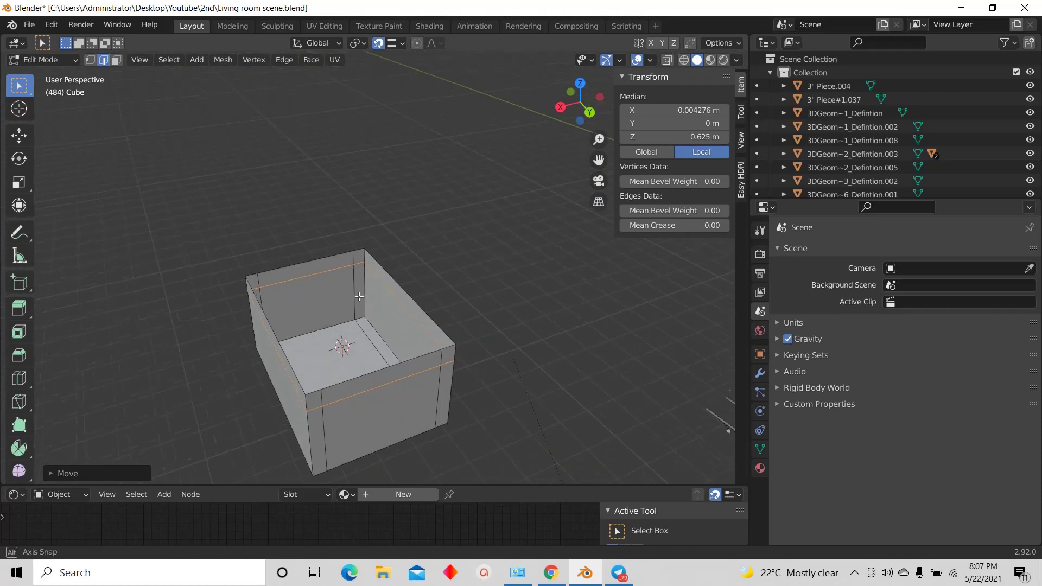
# Step: In face selection mode, delete the large central face of the far short wall, enclosed by the edge loops, to make an opening
pyautogui.click(116, 61)
pyautogui.scroll(3, 296, 314)
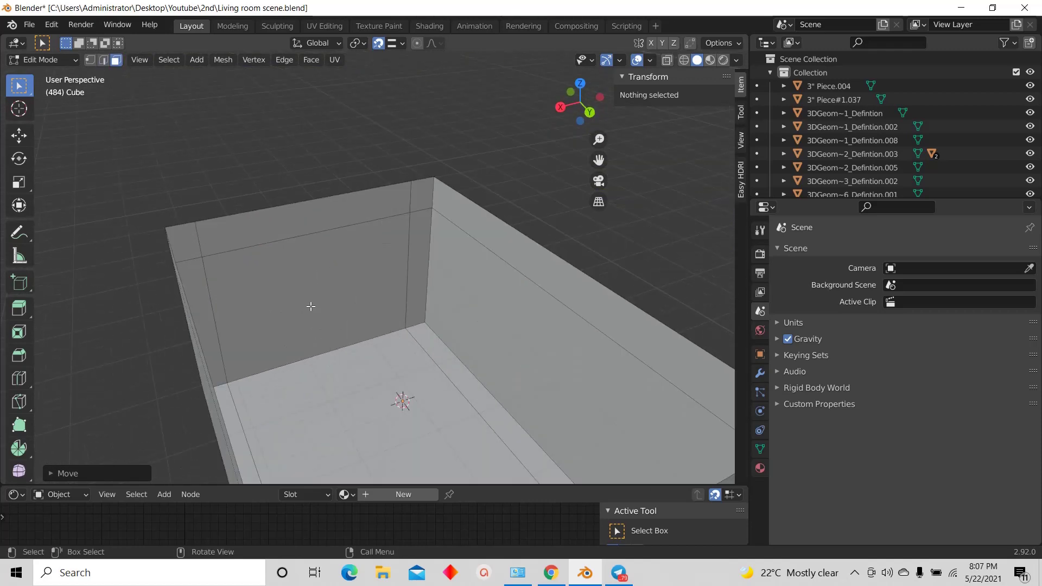
pyautogui.click(343, 291)
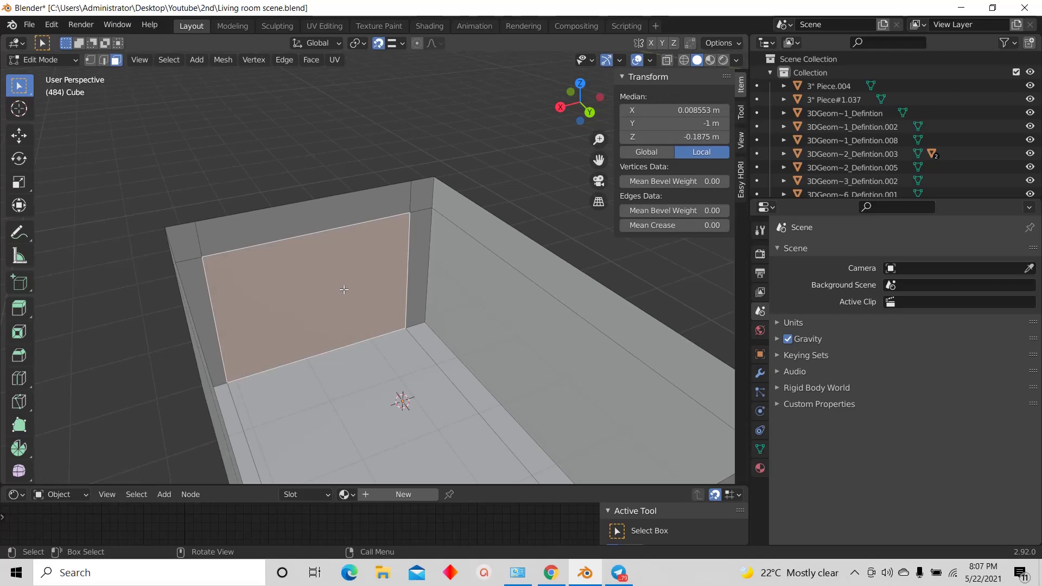
pyautogui.press('x')
pyautogui.click(346, 290)
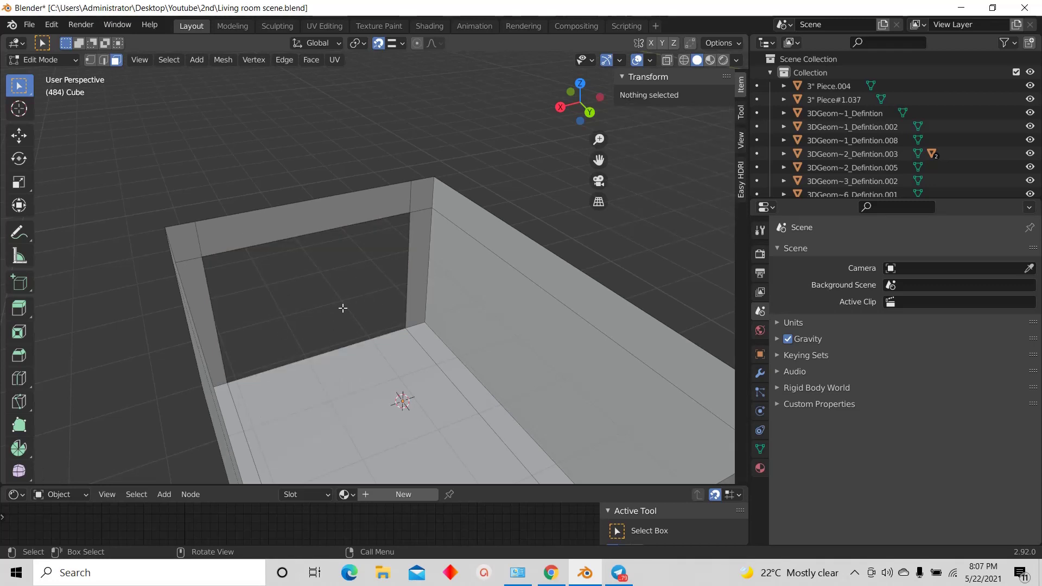
# Step: Add a crosswise loop cut through the long walls and floor, slid fully to the short wall opposite the opening, at local Y 1 m
pyautogui.scroll(-5, 342, 307)
pyautogui.moveTo(344, 307); pyautogui.dragTo(507, 338, button='middle')
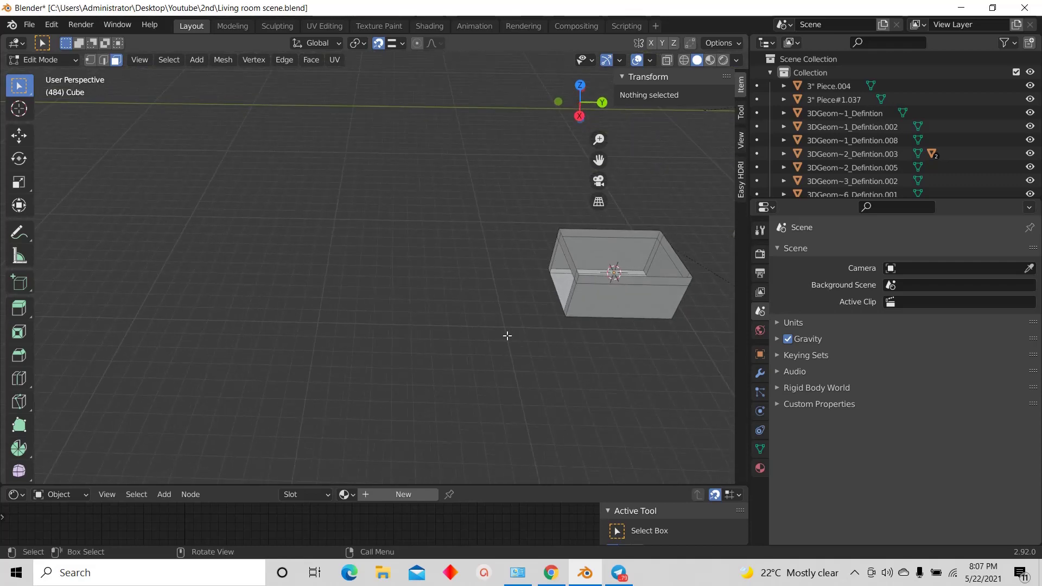
pyautogui.scroll(1, 613, 271)
pyautogui.scroll(-1, 316, 277)
pyautogui.moveTo(316, 276); pyautogui.dragTo(347, 275, button='middle')
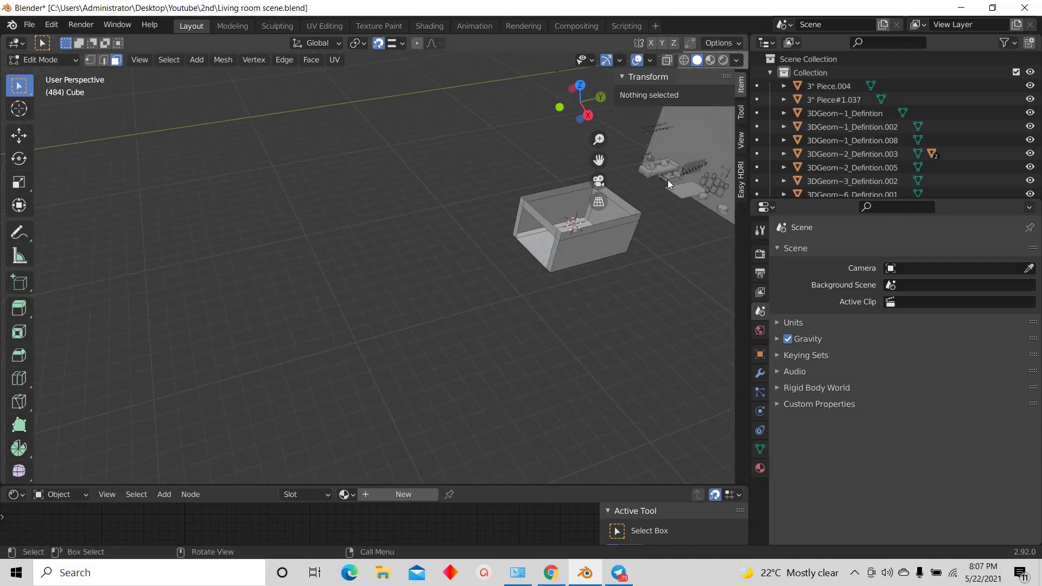
pyautogui.scroll(5, 592, 206)
pyautogui.scroll(2, 528, 236)
pyautogui.scroll(-1, 535, 199)
pyautogui.moveTo(535, 197); pyautogui.dragTo(465, 224, button='middle')
pyautogui.scroll(5, 530, 169)
pyautogui.scroll(-2, 530, 170)
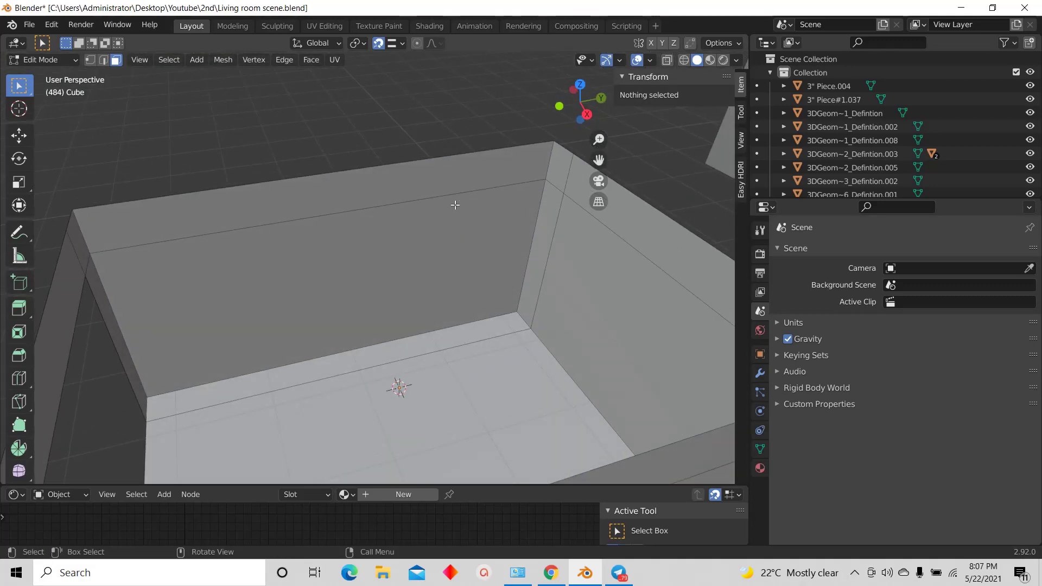
pyautogui.press('ctrl')
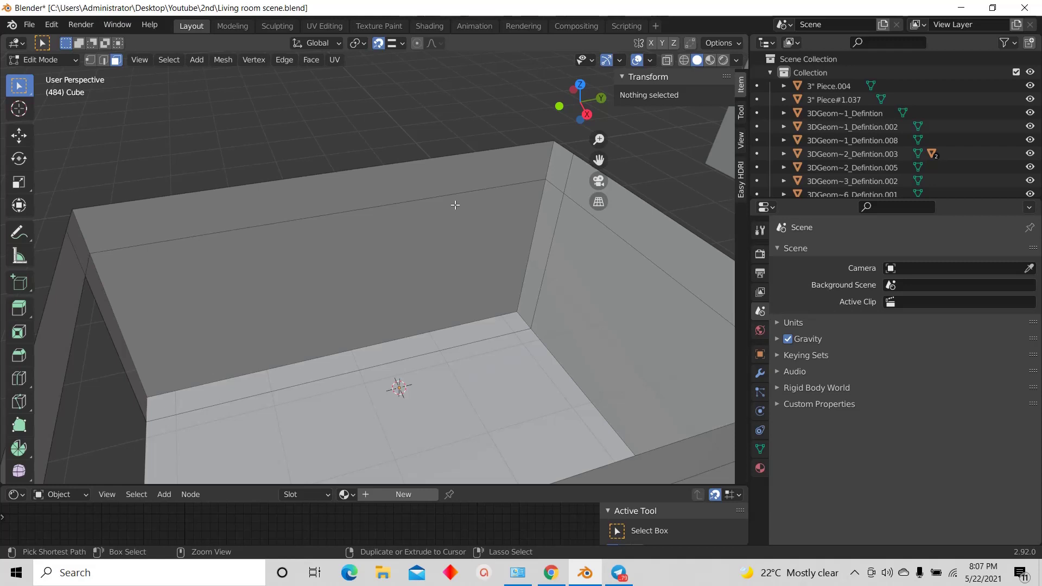
pyautogui.hotkey('ctrl', 'r')
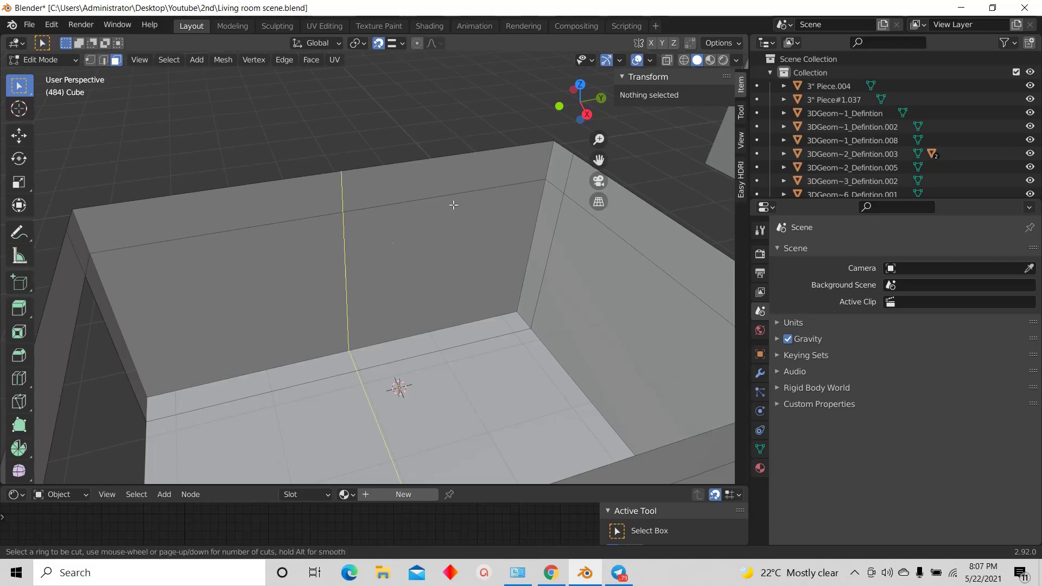
pyautogui.click(344, 184)
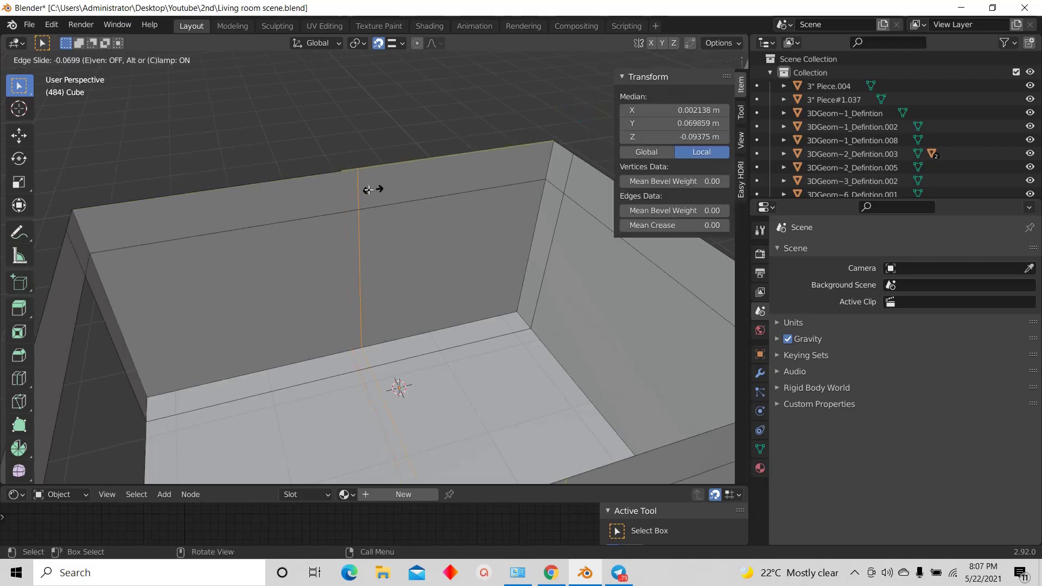
pyautogui.click(531, 227)
# Step: Move the crosswise loop along the global Y axis away from the short wall to local Y 0.903 m
pyautogui.scroll(1, 521, 233)
pyautogui.scroll(-1, 466, 263)
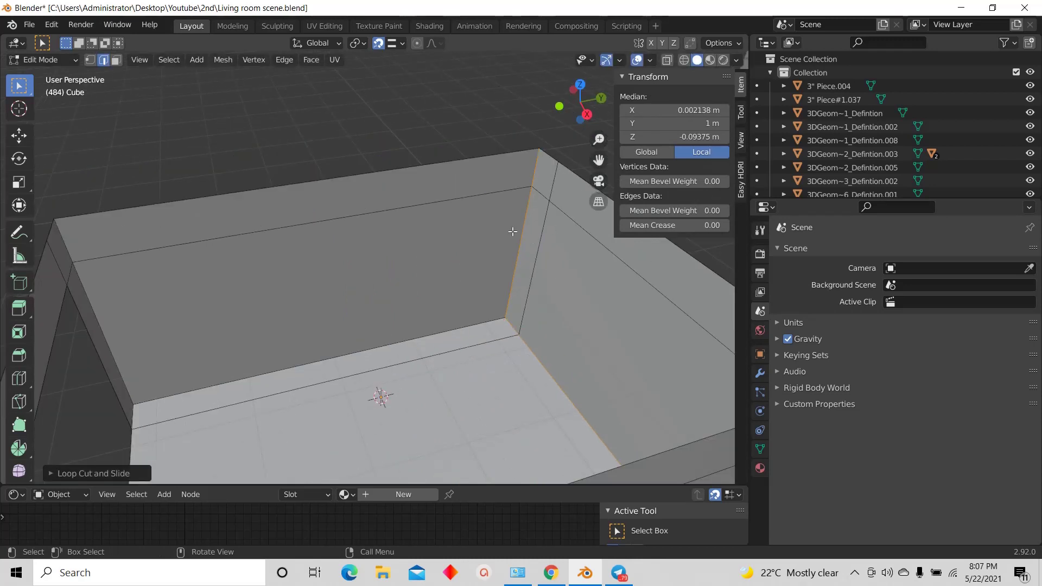
pyautogui.press('g')
pyautogui.press('y')
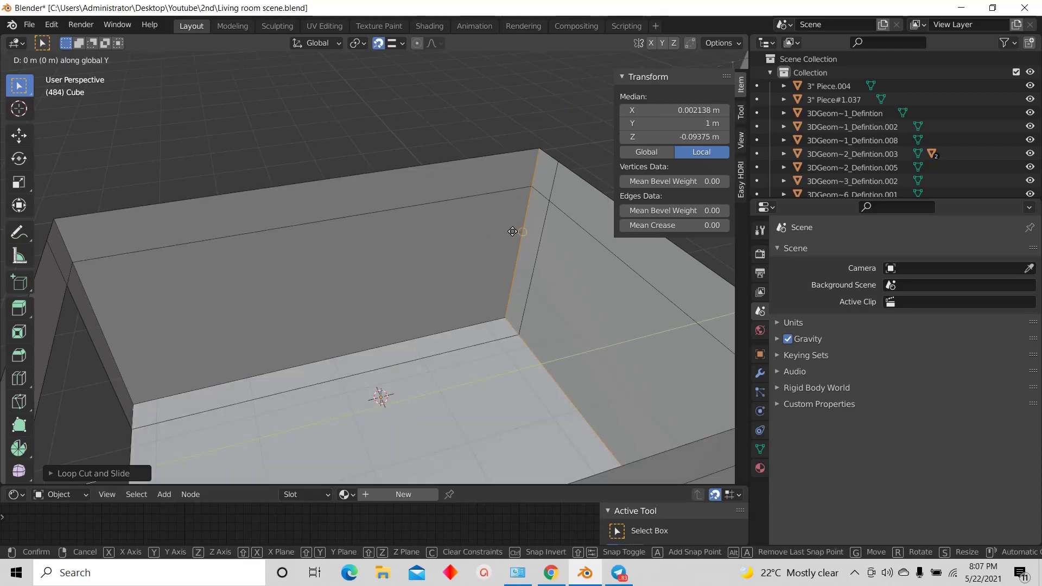
pyautogui.click(512, 231)
# Step: Add a second crosswise loop cut through the long walls and floor, slid fully onto the first one at local Y 0.903 m
pyautogui.press('ctrl')
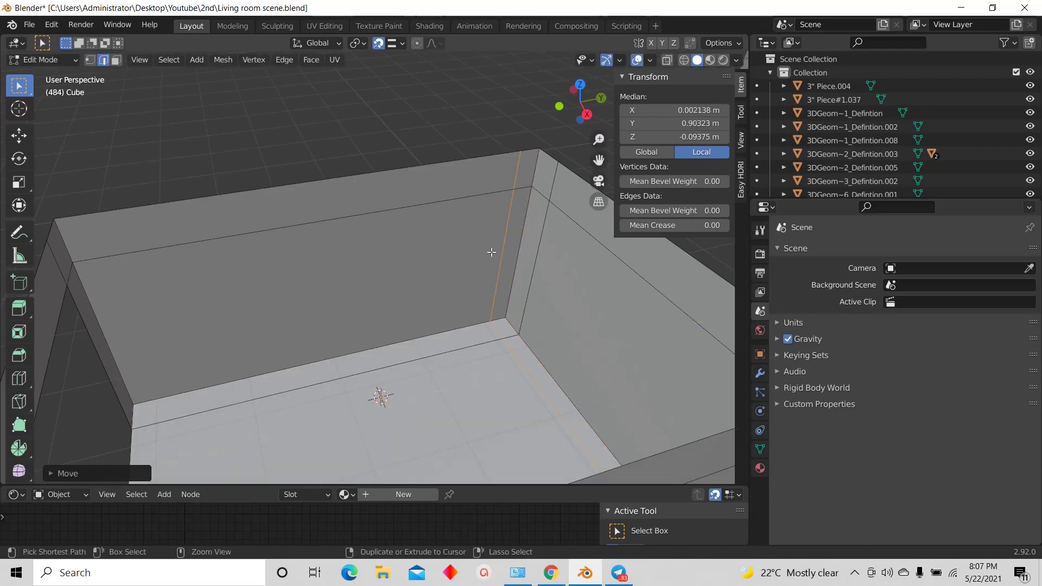
pyautogui.press('g')
pyautogui.press('g')
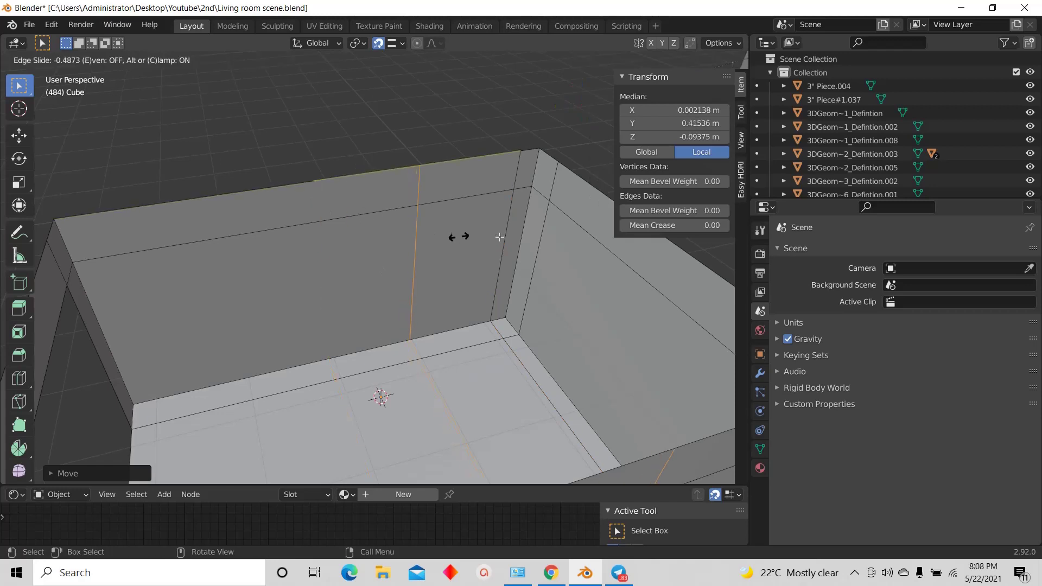
pyautogui.click(512, 236)
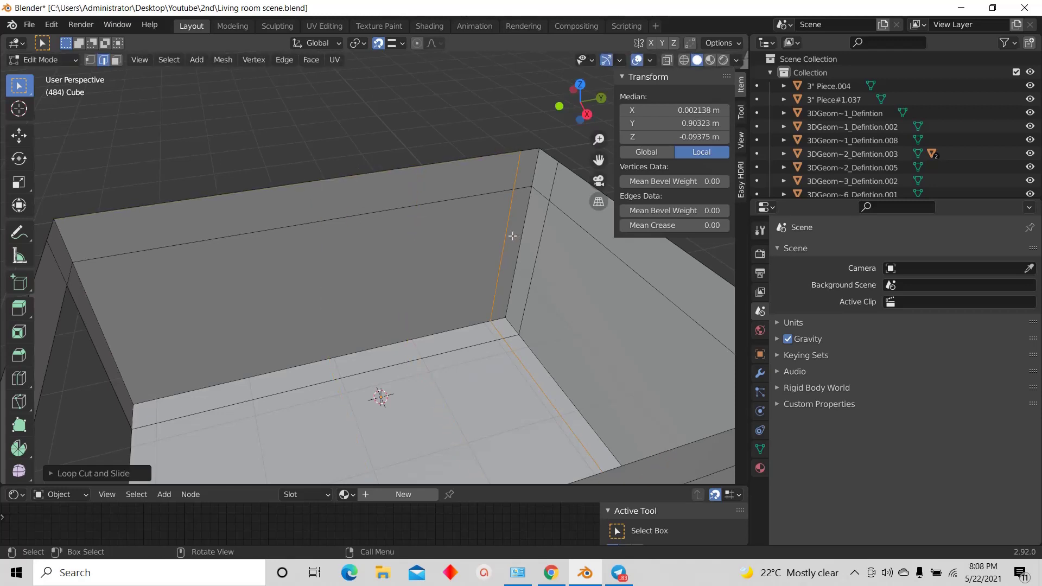
# Step: Move the second crosswise loop along the global Y axis toward the room's middle, to local Y 0.613 m
pyautogui.press('g')
pyautogui.press('z')
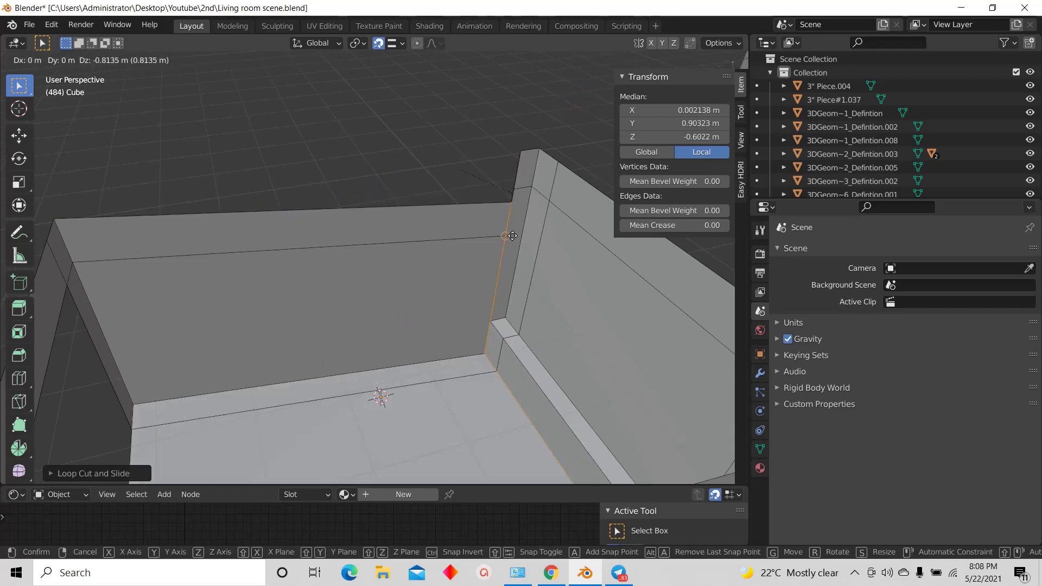
pyautogui.press('y')
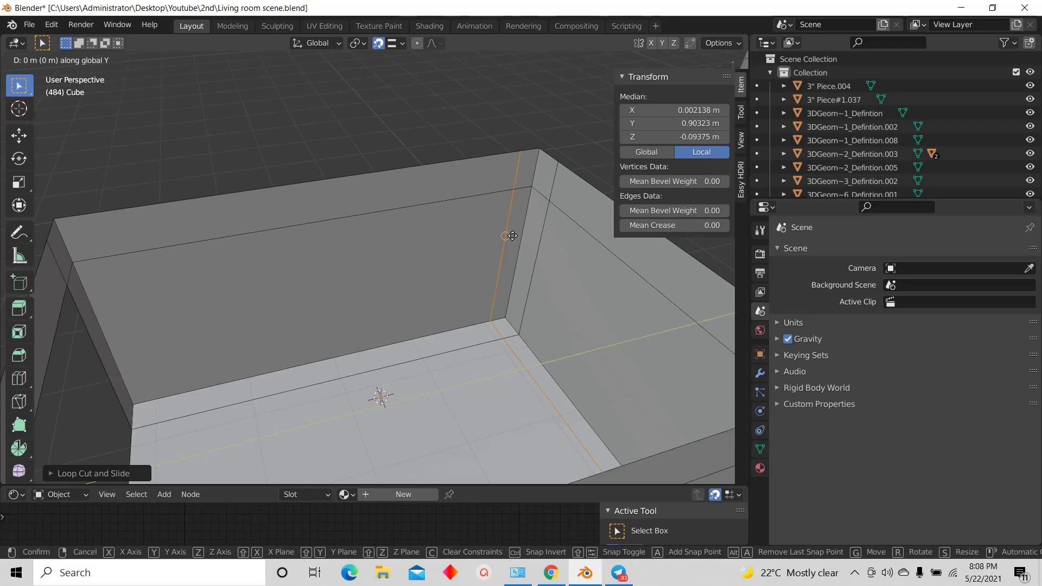
pyautogui.click(475, 252)
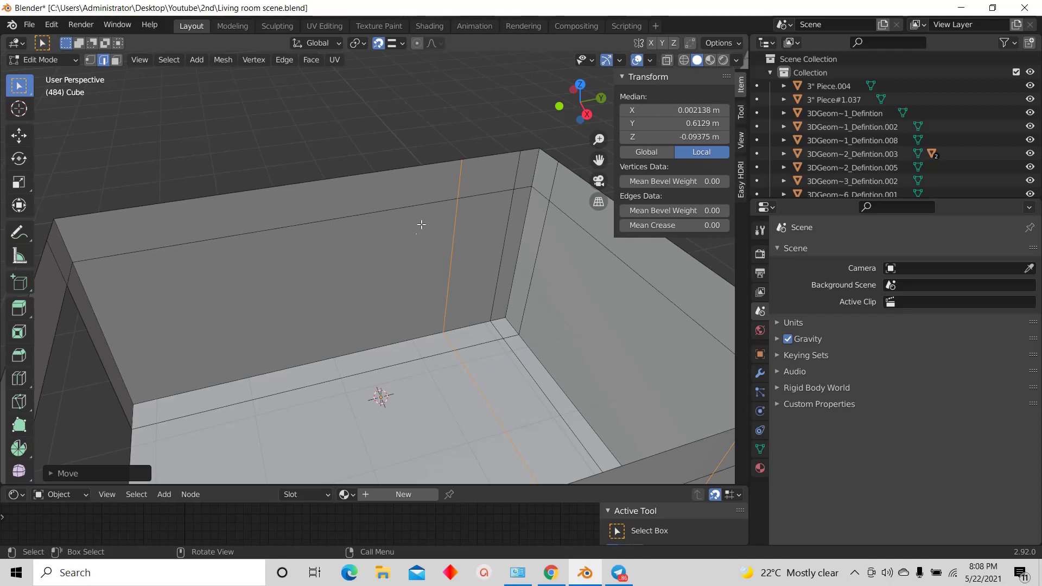
# Step: In face selection mode, delete the tall long-wall face between the two crosswise loops, below the horizontal loop, to open a doorway
pyautogui.scroll(-3, 459, 258)
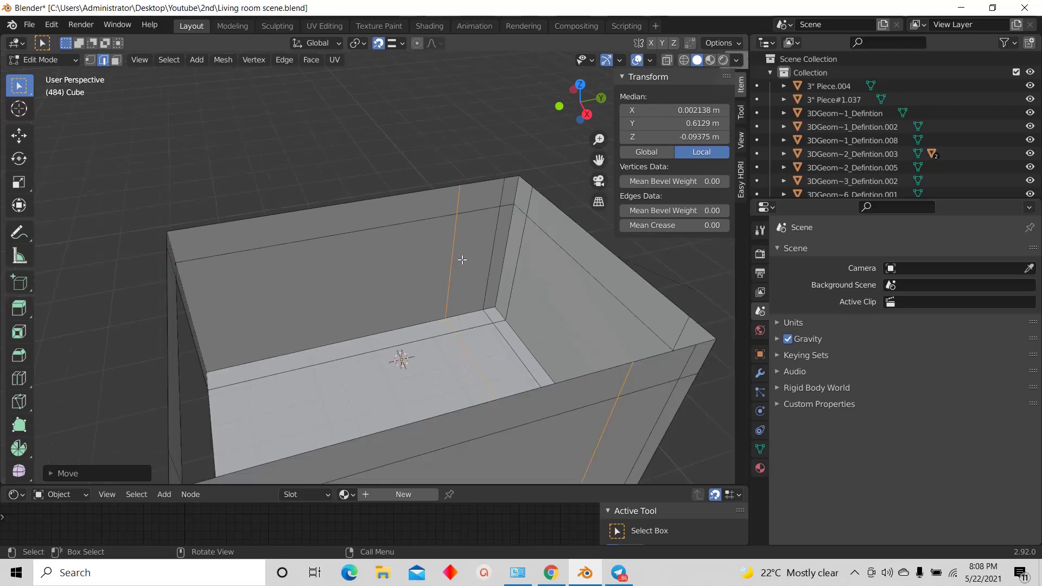
pyautogui.scroll(3, 458, 257)
pyautogui.click(118, 61)
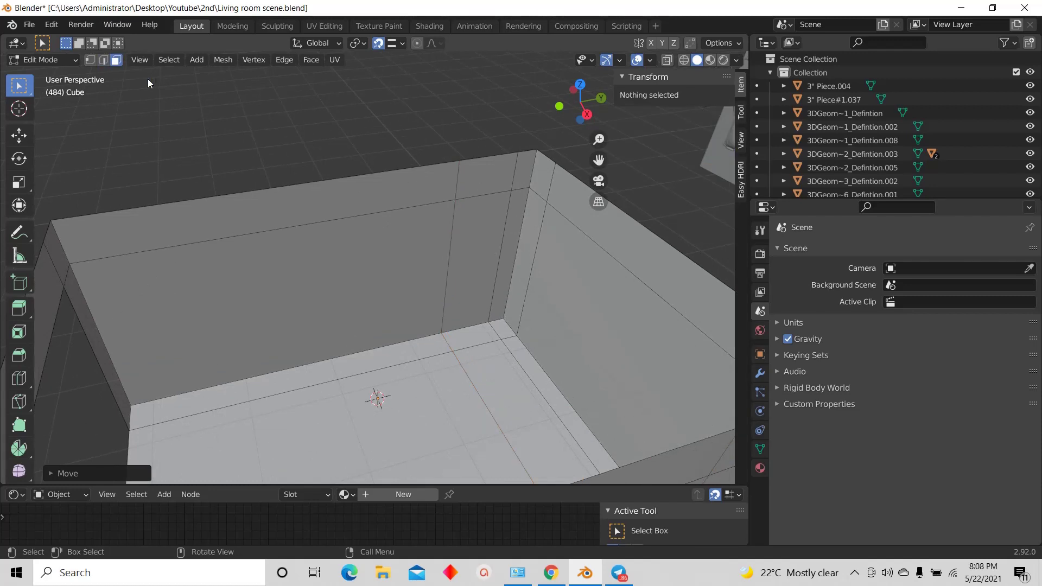
pyautogui.click(478, 229)
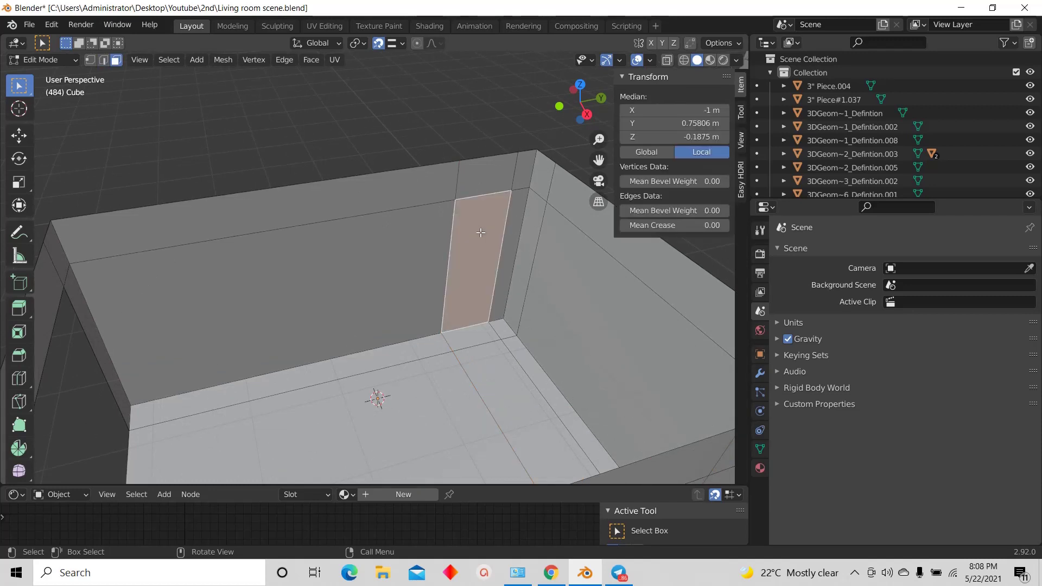
pyautogui.press('x')
pyautogui.click(480, 232)
# Step: Examine the room shell from outside and above, checking the doorway and the large short-wall opening
pyautogui.scroll(-3, 502, 256)
pyautogui.moveTo(502, 255); pyautogui.dragTo(467, 300, button='middle')
pyautogui.scroll(3, 467, 216)
pyautogui.scroll(-3, 484, 225)
pyautogui.scroll(4, 320, 272)
pyautogui.scroll(-4, 319, 272)
pyautogui.scroll(2, 390, 275)
pyautogui.moveTo(390, 274); pyautogui.dragTo(469, 244, button='middle')
pyautogui.scroll(2, 426, 297)
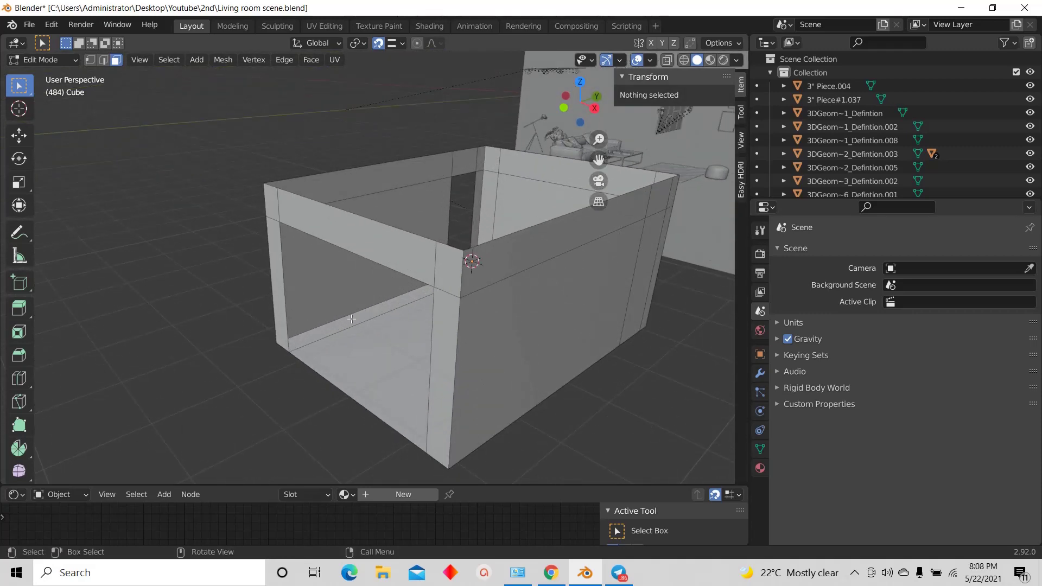
pyautogui.scroll(-2, 322, 283)
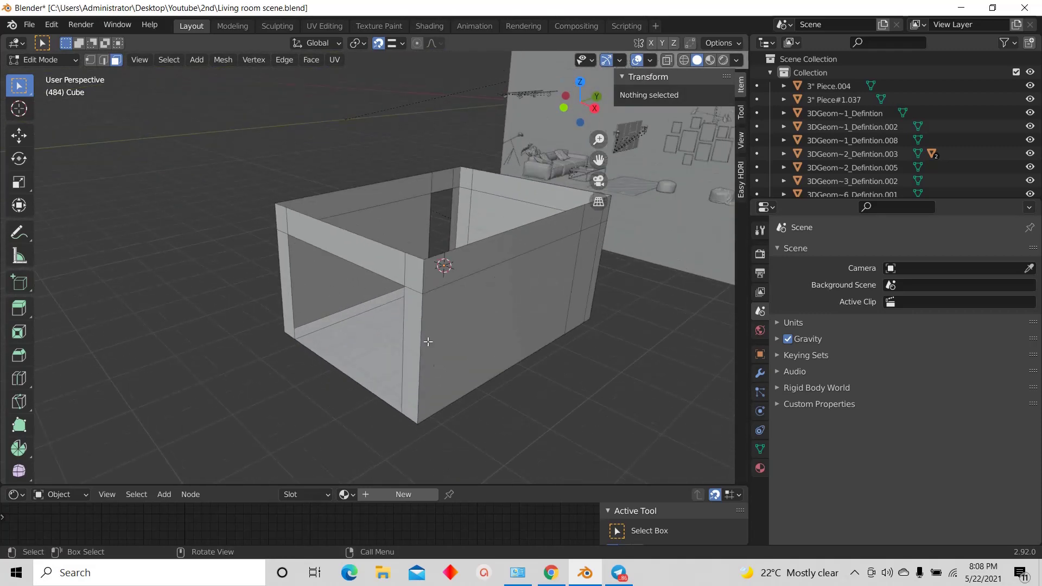
pyautogui.scroll(-2, 412, 233)
pyautogui.scroll(4, 418, 233)
pyautogui.scroll(-3, 387, 274)
pyautogui.moveTo(423, 214); pyautogui.dragTo(424, 234, button='middle')
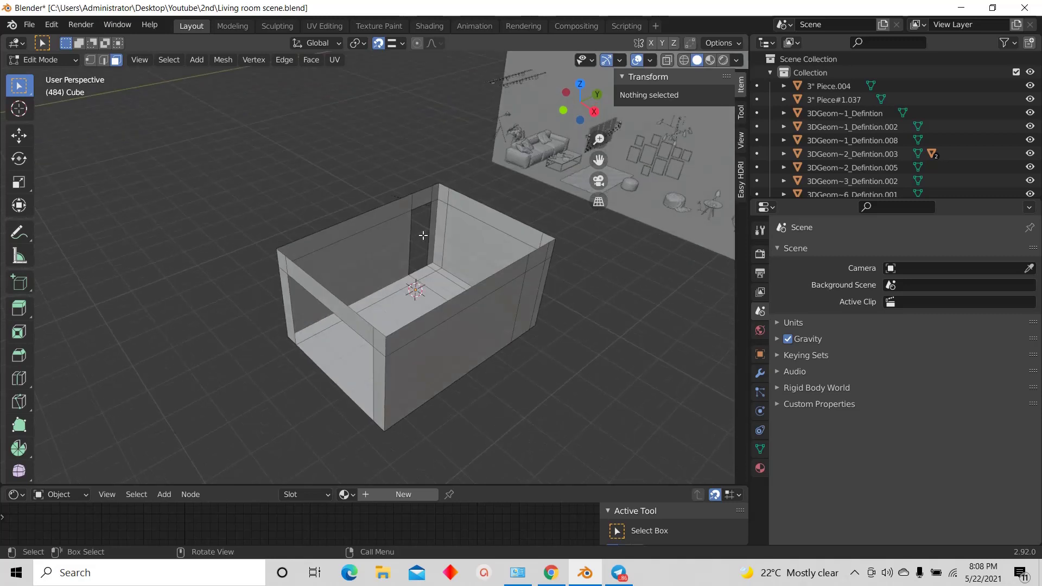
pyautogui.scroll(2, 424, 233)
pyautogui.scroll(-2, 433, 234)
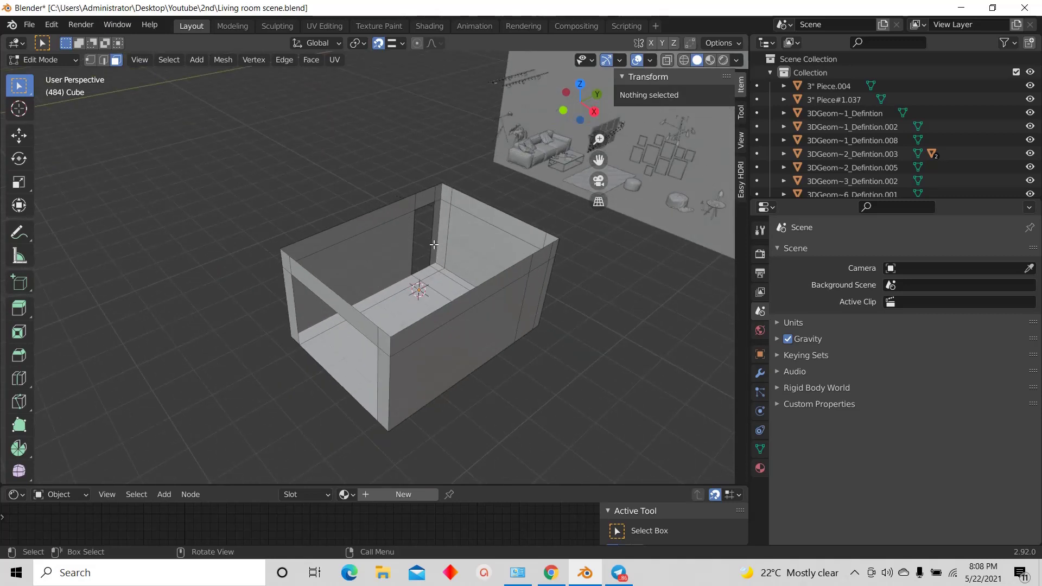
# Step: Search the add-on preferences for "arch" to check that Archimesh and Archipack are enabled, and save the preferences
pyautogui.click(51, 25)
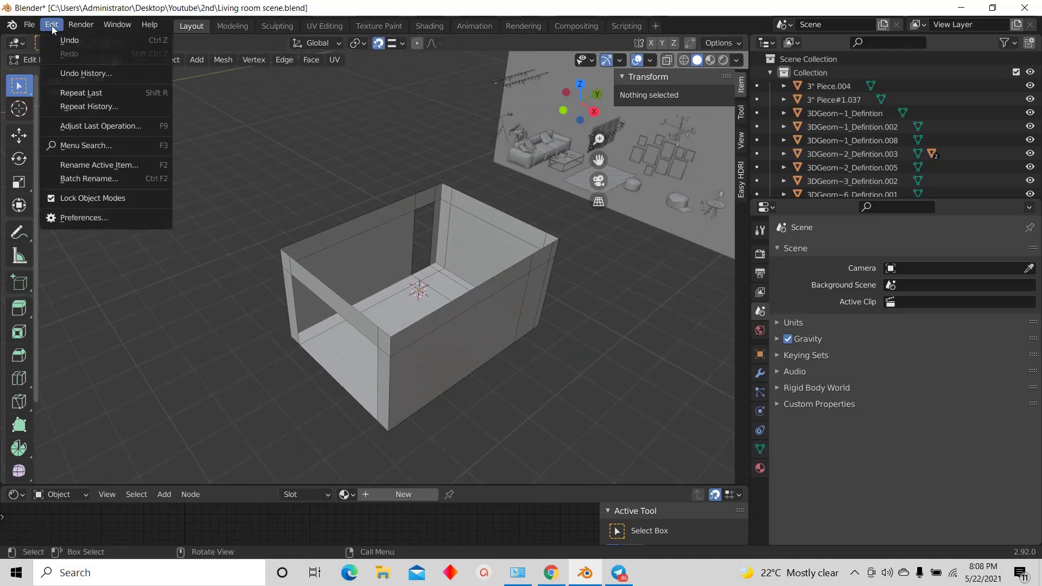
pyautogui.click(83, 216)
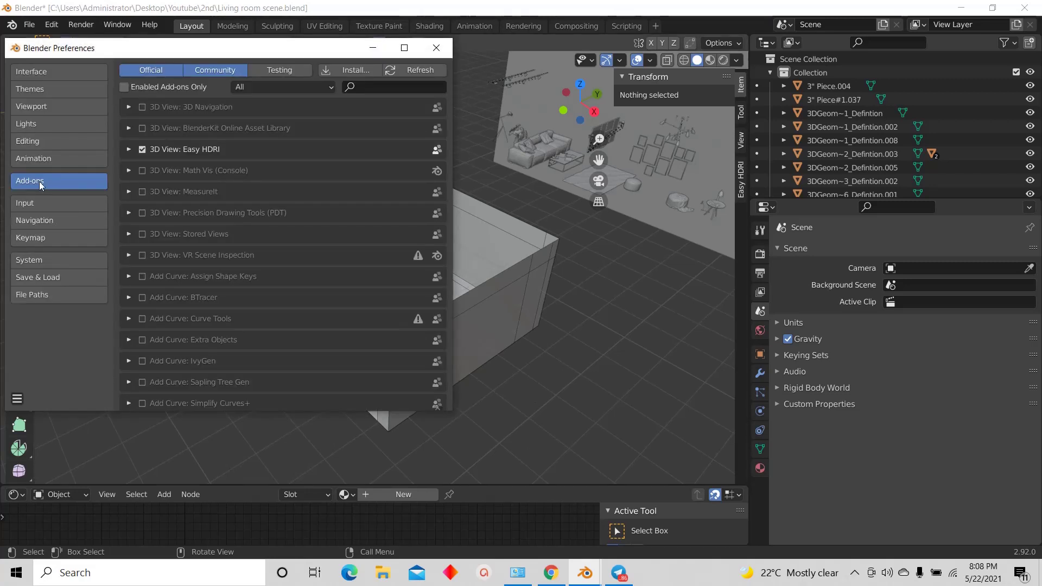
pyautogui.click(389, 88)
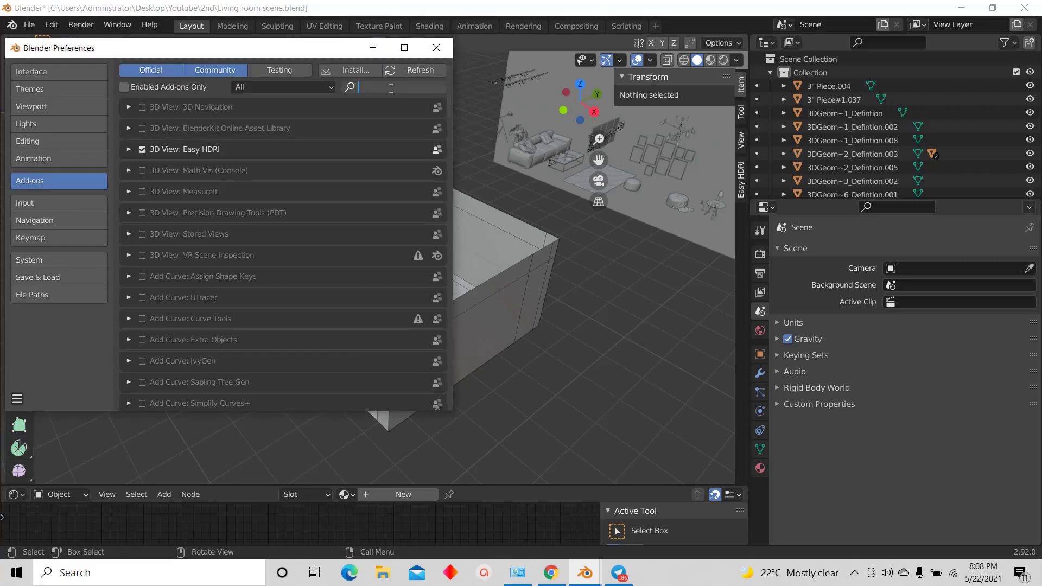
pyautogui.write('arch')
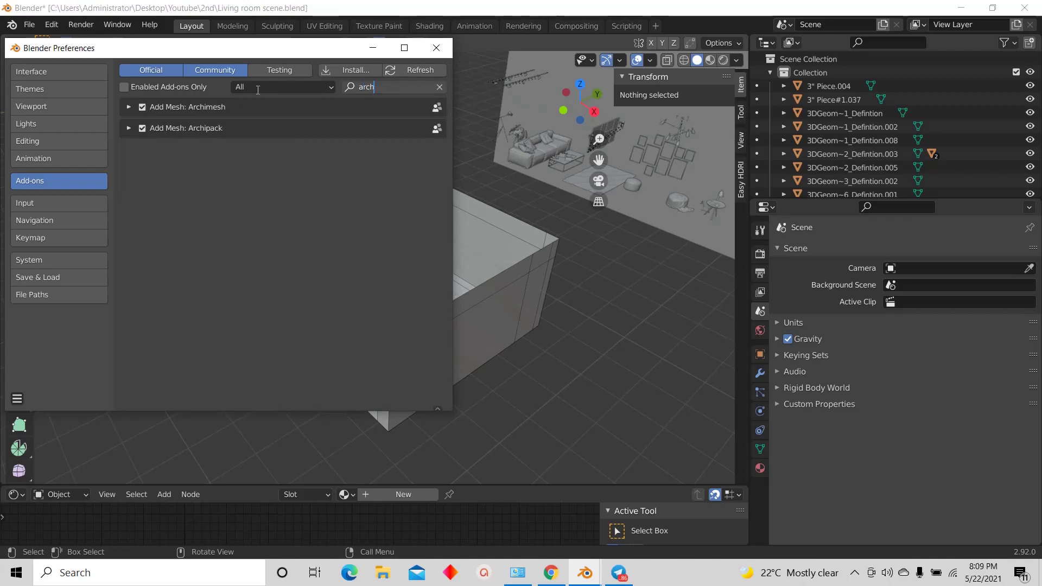
pyautogui.press('Return')
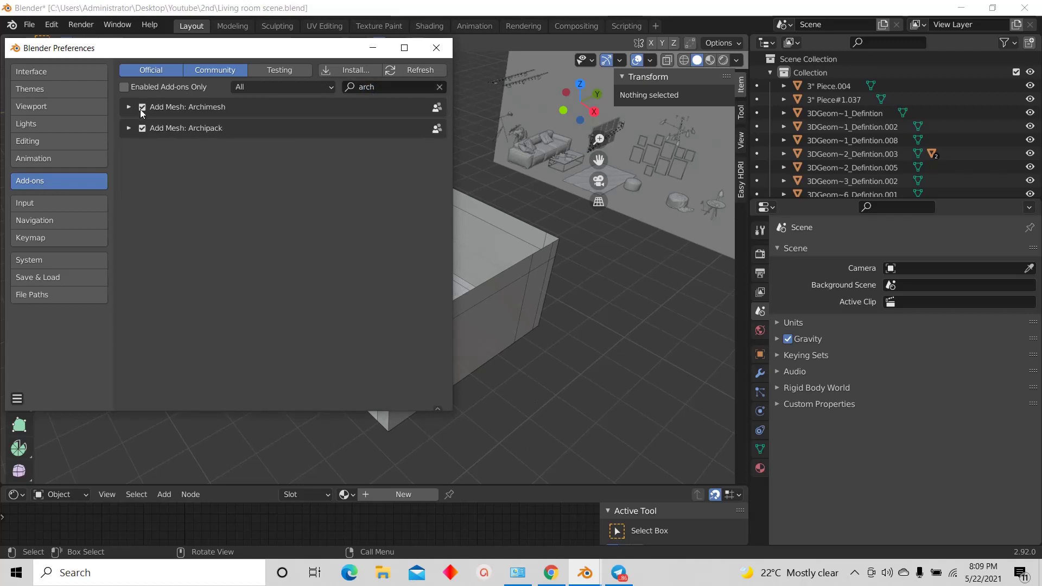
pyautogui.click(17, 398)
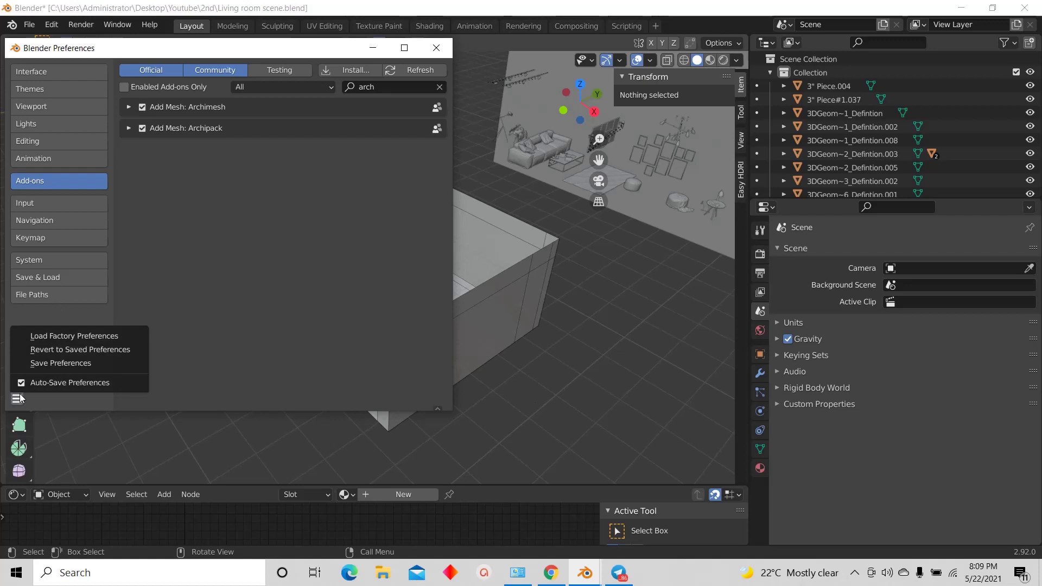
pyautogui.click(45, 363)
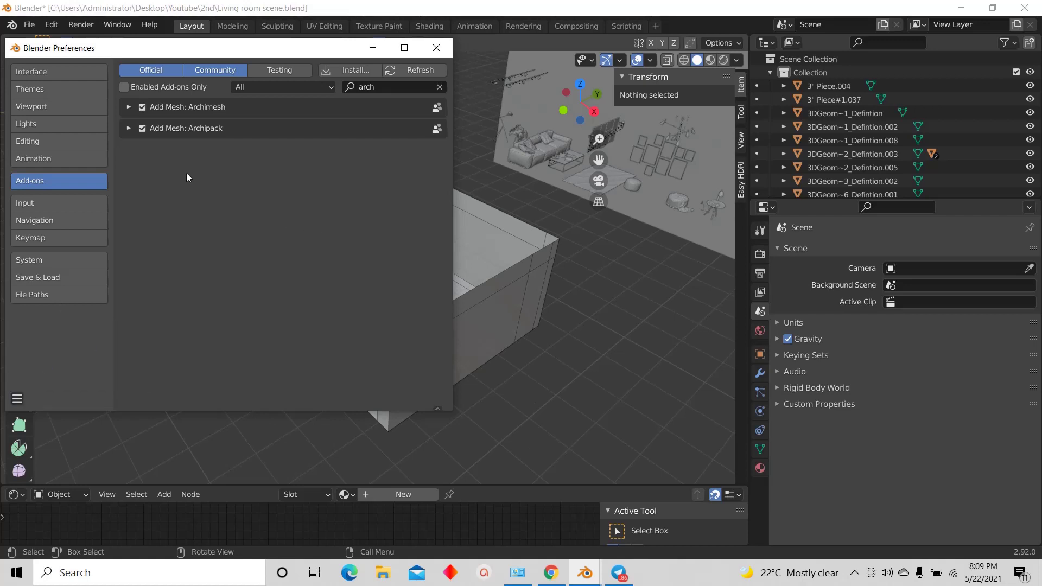
pyautogui.click(437, 48)
# Step: In edge selection mode, select the floor edge beneath the large short-wall opening and snap the 3D cursor to it
pyautogui.moveTo(488, 223); pyautogui.dragTo(546, 219, button='middle')
pyautogui.scroll(5, 455, 276)
pyautogui.scroll(-5, 418, 294)
pyautogui.scroll(5, 412, 298)
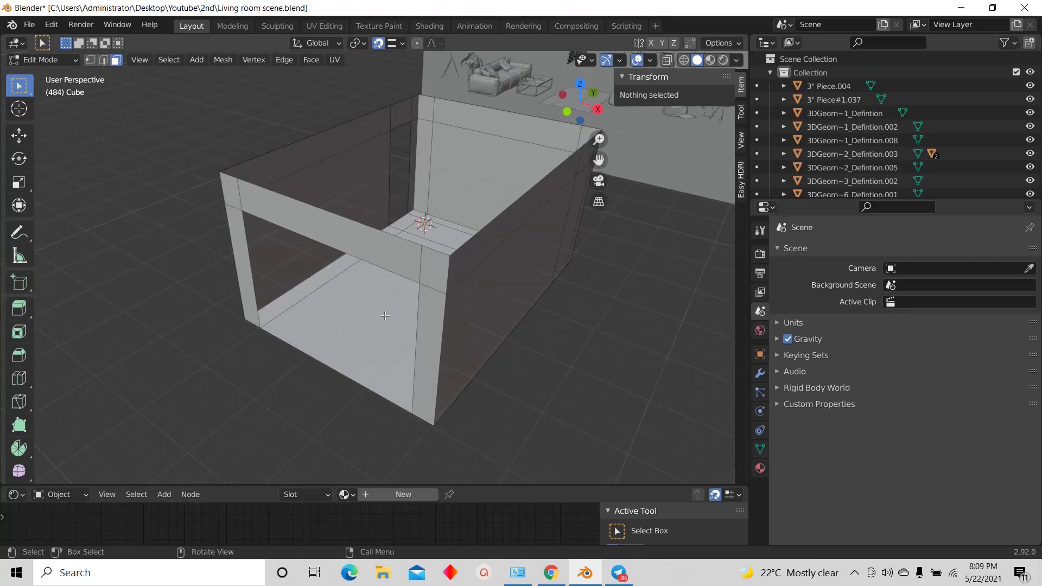
pyautogui.scroll(-4, 384, 312)
pyautogui.moveTo(376, 315); pyautogui.dragTo(373, 306, button='middle')
pyautogui.scroll(2, 162, 115)
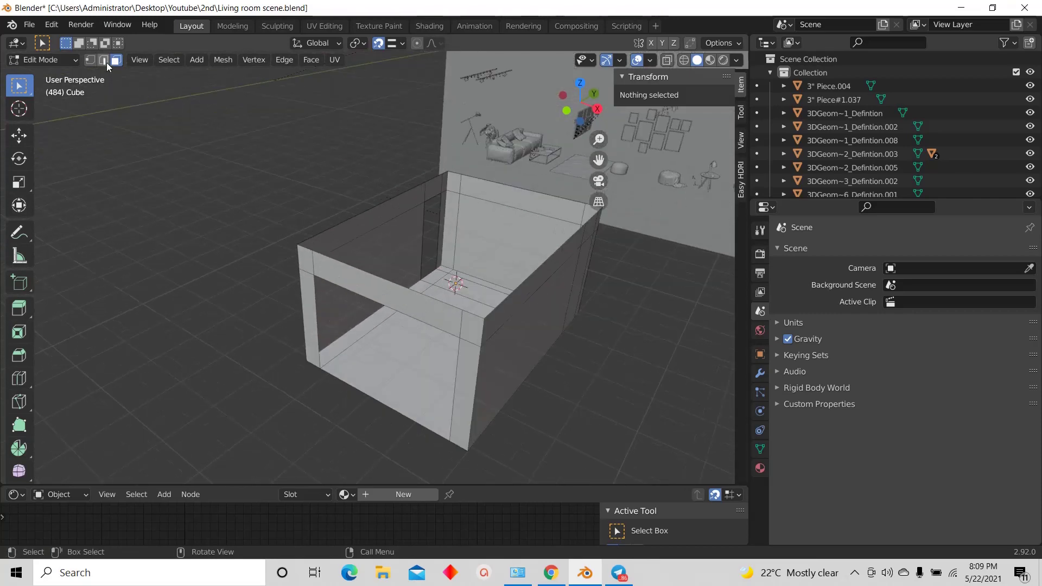
pyautogui.scroll(3, 424, 422)
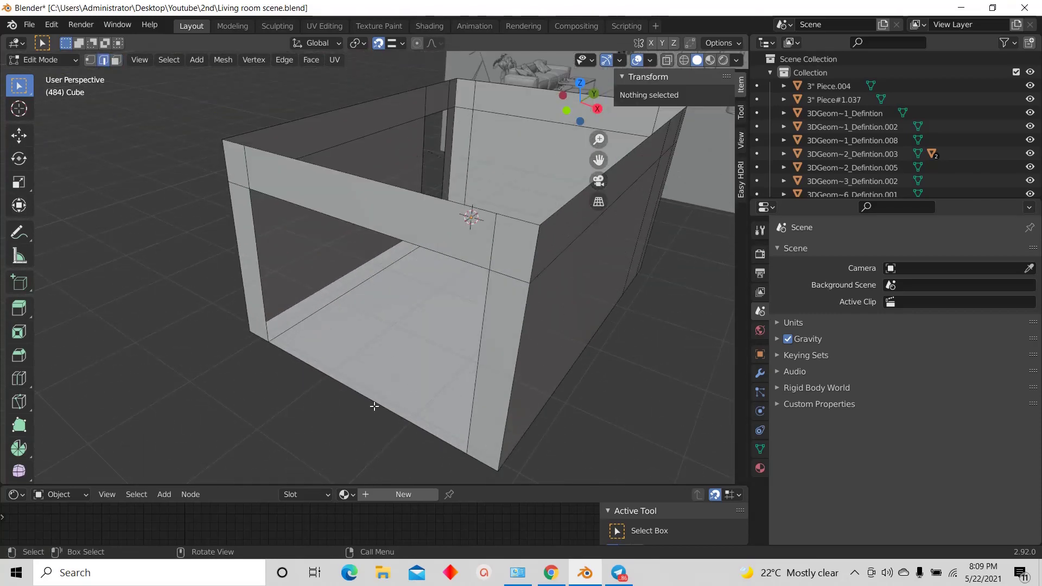
pyautogui.click(375, 404)
pyautogui.scroll(-1, 340, 376)
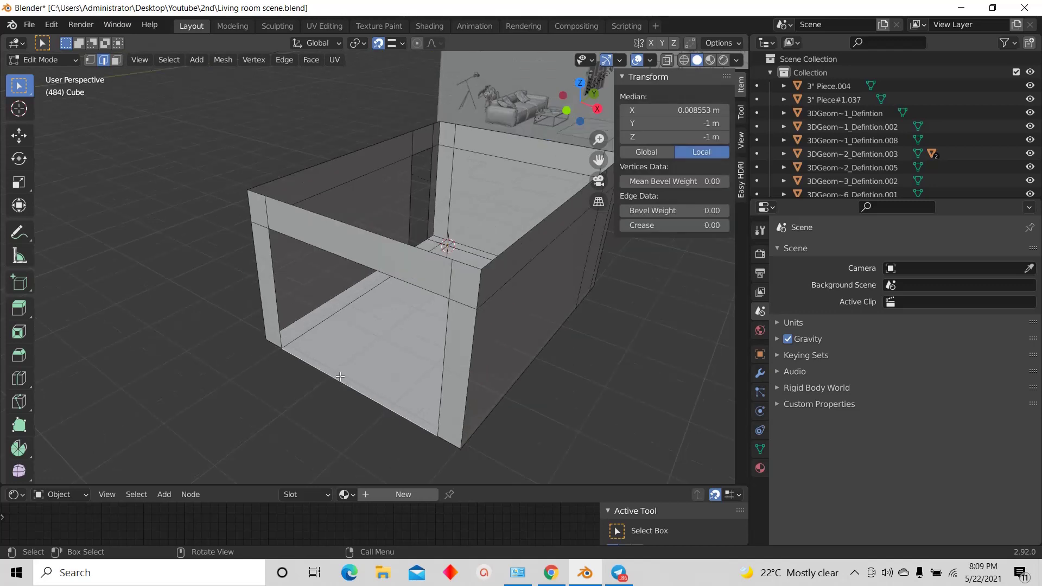
pyautogui.click(225, 60)
pyautogui.moveTo(259, 102)
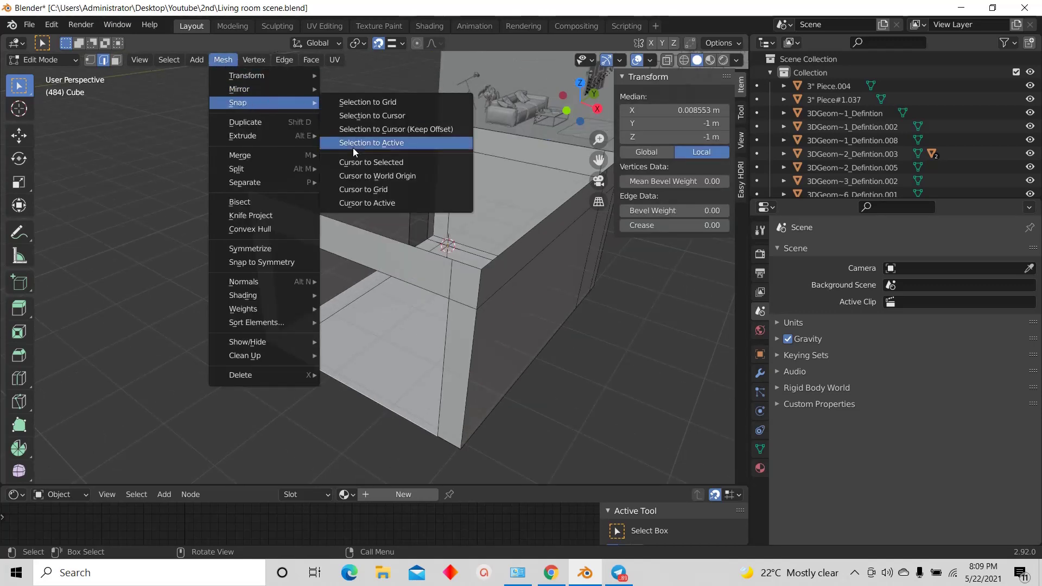
pyautogui.click(359, 161)
# Step: Examine the 3D cursor's placement on the floor edge of the large short-wall opening
pyautogui.scroll(-4, 360, 379)
pyautogui.moveTo(361, 380); pyautogui.dragTo(300, 338, button='middle')
pyautogui.scroll(4, 391, 367)
pyautogui.scroll(-3, 390, 367)
pyautogui.scroll(3, 387, 359)
pyautogui.scroll(-3, 387, 358)
pyautogui.scroll(3, 398, 350)
pyautogui.scroll(3, 300, 339)
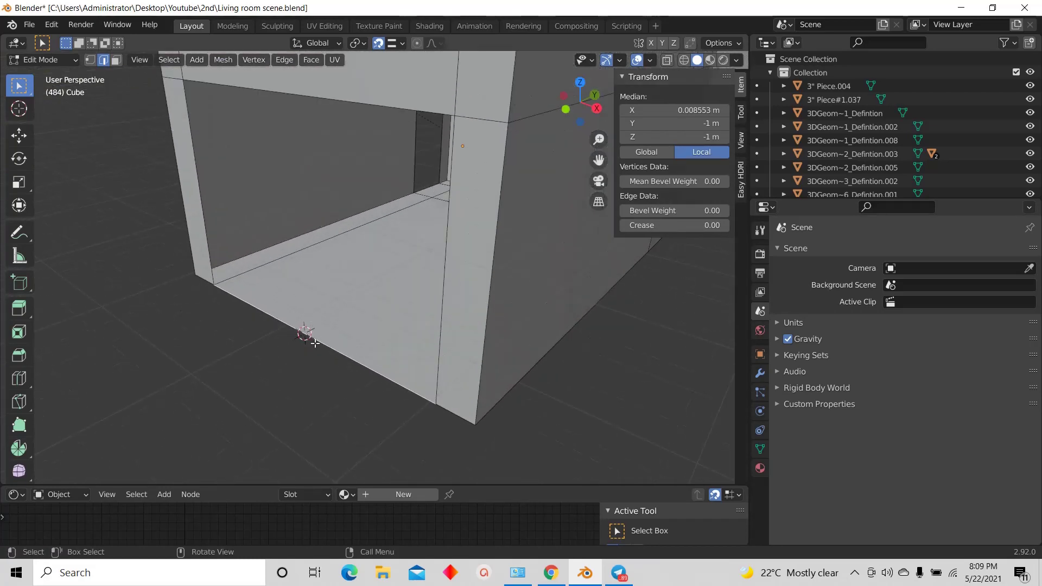
pyautogui.scroll(-4, 321, 298)
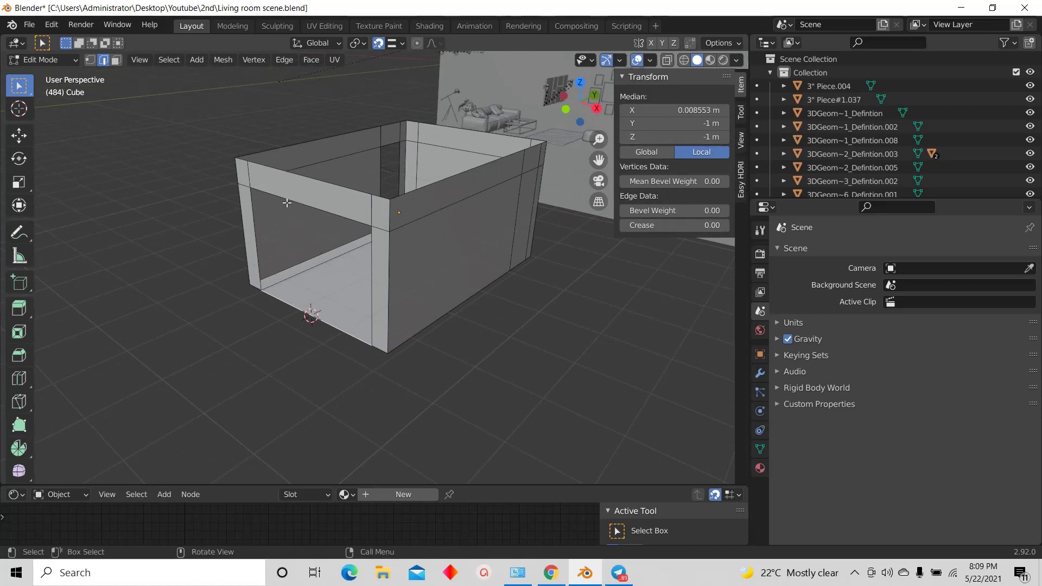
# Step: Return to Object Mode and add an Archimesh panel window at the 3D cursor
pyautogui.press('Tab')
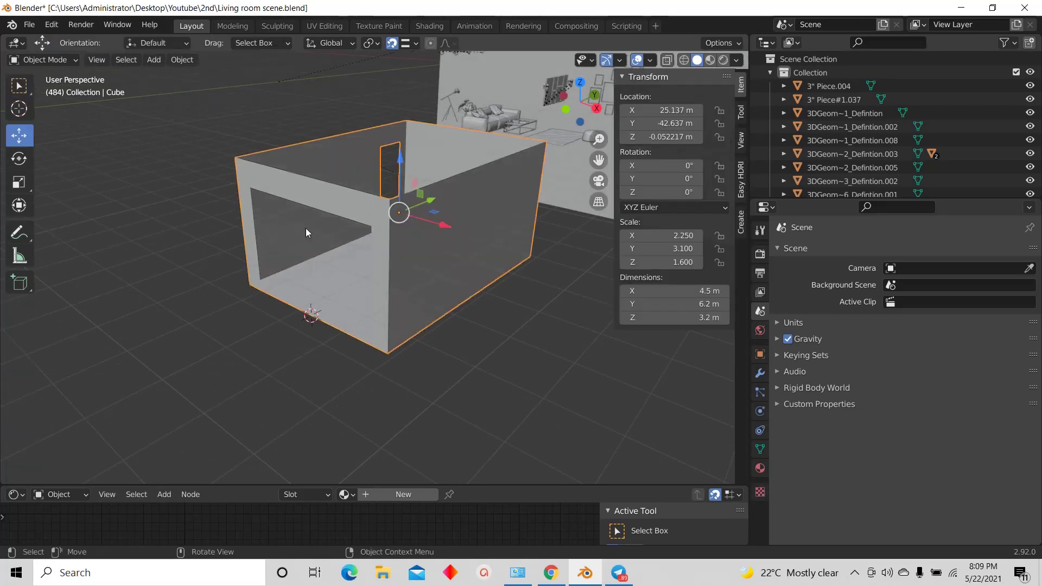
pyautogui.click(741, 224)
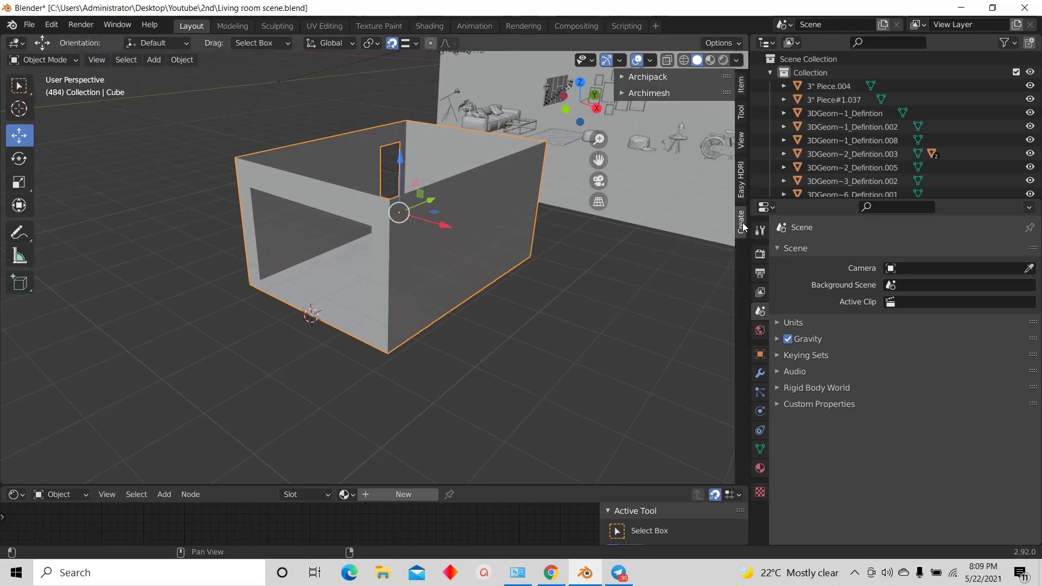
pyautogui.click(650, 93)
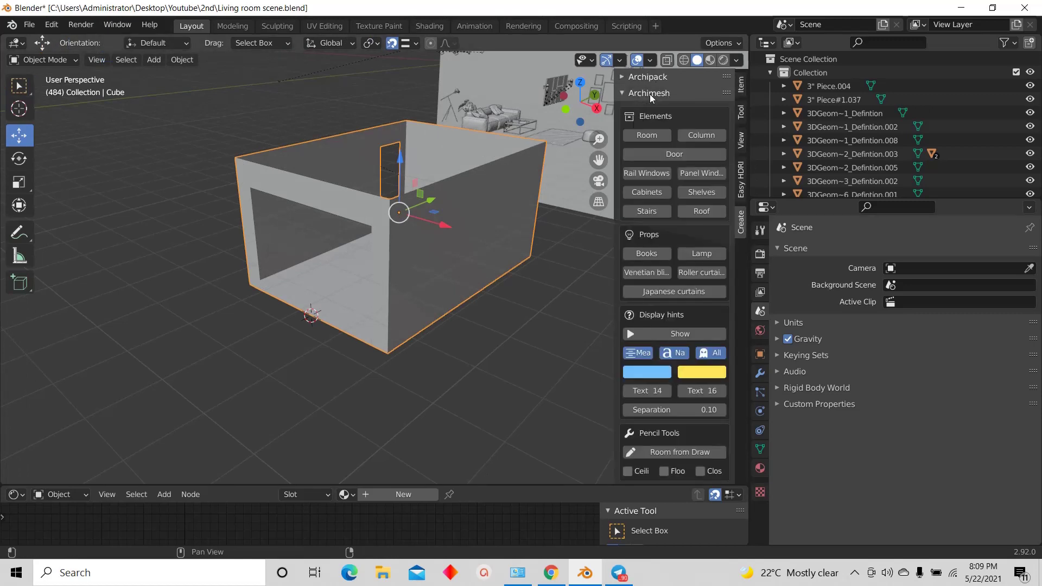
pyautogui.click(703, 174)
# Step: Examine the new panel window from several sides, comparing its size and position with the short-wall opening
pyautogui.moveTo(477, 265); pyautogui.dragTo(332, 305, button='middle')
pyautogui.scroll(3, 325, 337)
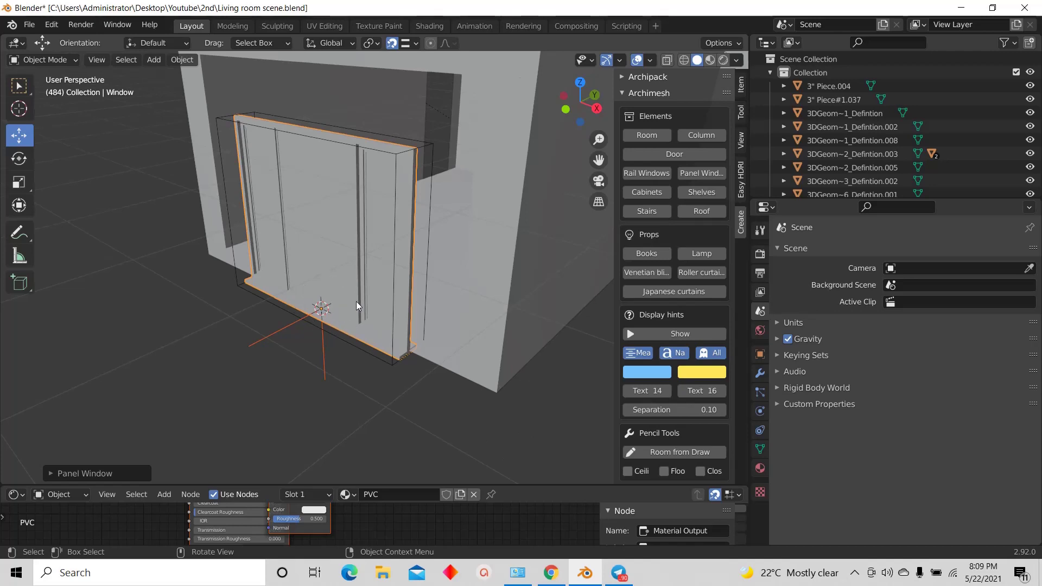
pyautogui.scroll(-6, 356, 302)
pyautogui.scroll(5, 405, 334)
pyautogui.moveTo(405, 334); pyautogui.dragTo(353, 308, button='middle')
pyautogui.scroll(3, 265, 257)
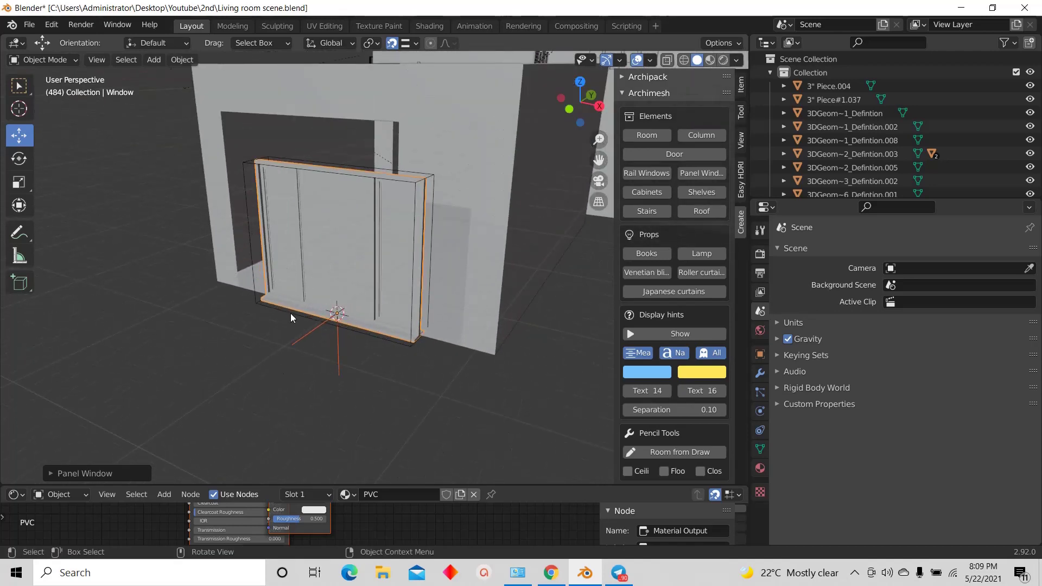
pyautogui.scroll(-4, 290, 313)
pyautogui.scroll(4, 313, 298)
pyautogui.scroll(-2, 355, 322)
pyautogui.moveTo(357, 323)
pyautogui.mouseDown(button='middle')
pyautogui.moveTo(392, 312)
pyautogui.moveTo(392, 341)
pyautogui.moveTo(354, 328)
pyautogui.mouseUp(button='middle')
pyautogui.scroll(2, 393, 313)
pyautogui.scroll(-1, 392, 313)
pyautogui.scroll(1, 354, 329)
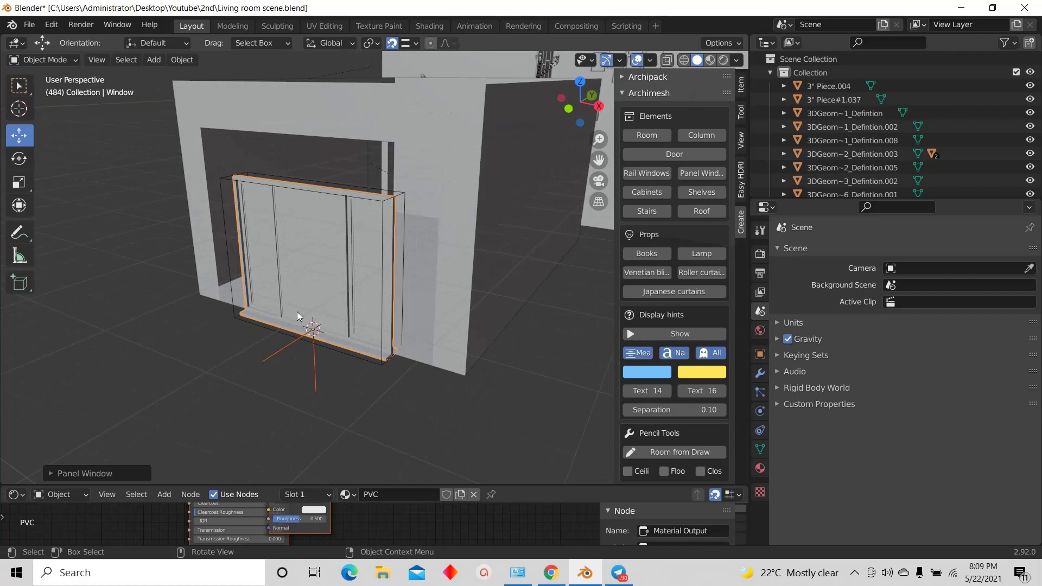
pyautogui.scroll(-3, 297, 312)
pyautogui.moveTo(298, 312); pyautogui.dragTo(326, 277, button='middle')
pyautogui.scroll(4, 266, 236)
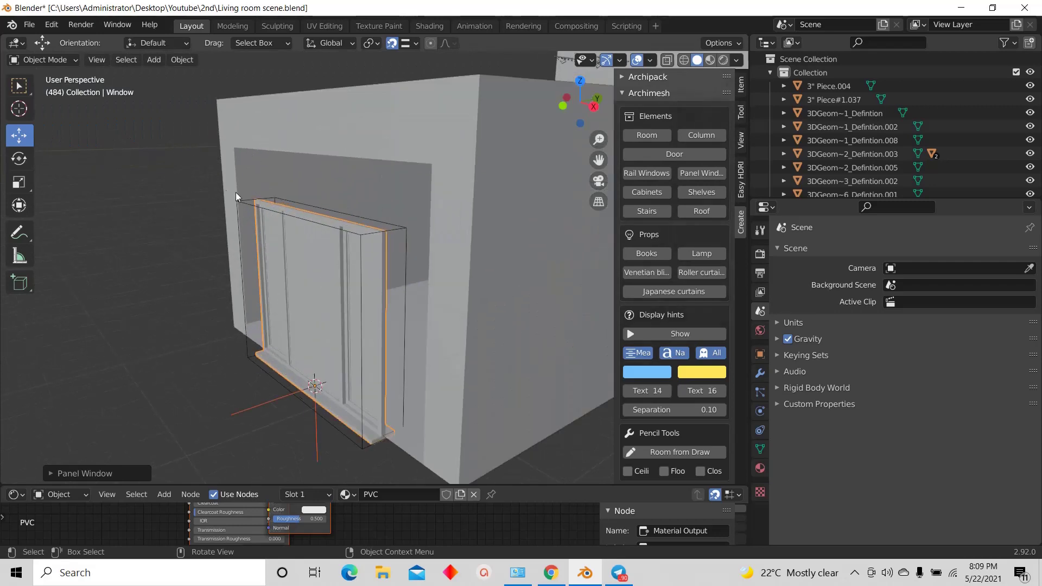
pyautogui.scroll(-4, 240, 194)
pyautogui.scroll(4, 282, 210)
pyautogui.moveTo(337, 171); pyautogui.dragTo(370, 185, button='middle')
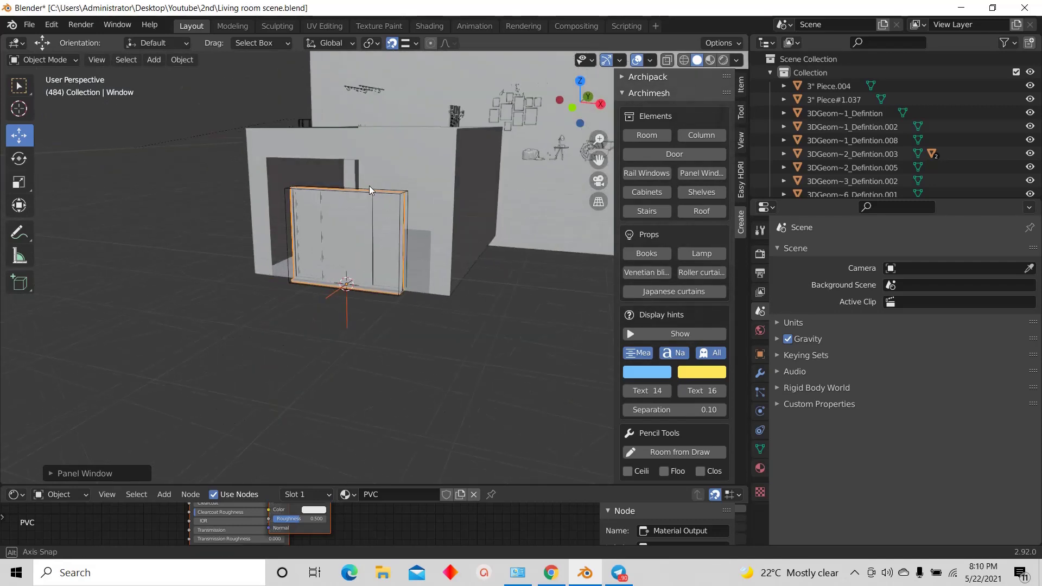
pyautogui.scroll(2, 345, 321)
# Step: Select the window's parent empty, Window_Group, and show it in front orthographic view with X-ray enabled
pyautogui.click(350, 296)
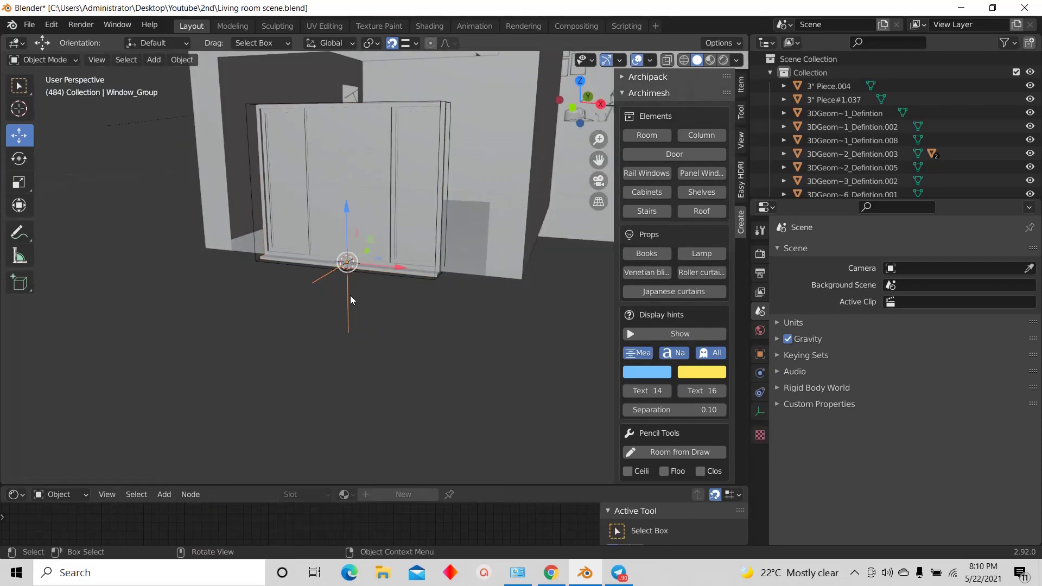
pyautogui.press('KP_1')
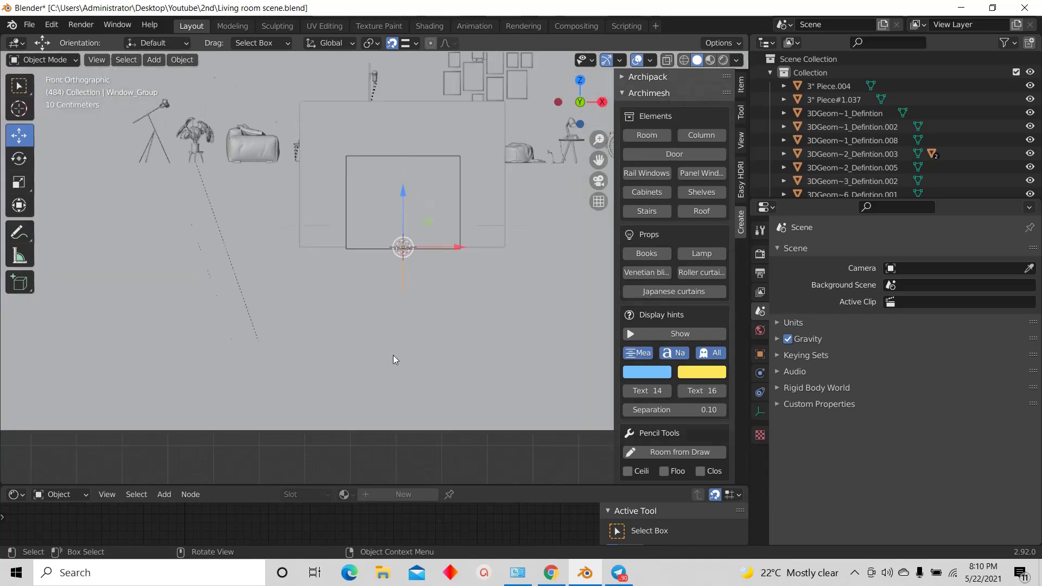
pyautogui.scroll(-2, 364, 307)
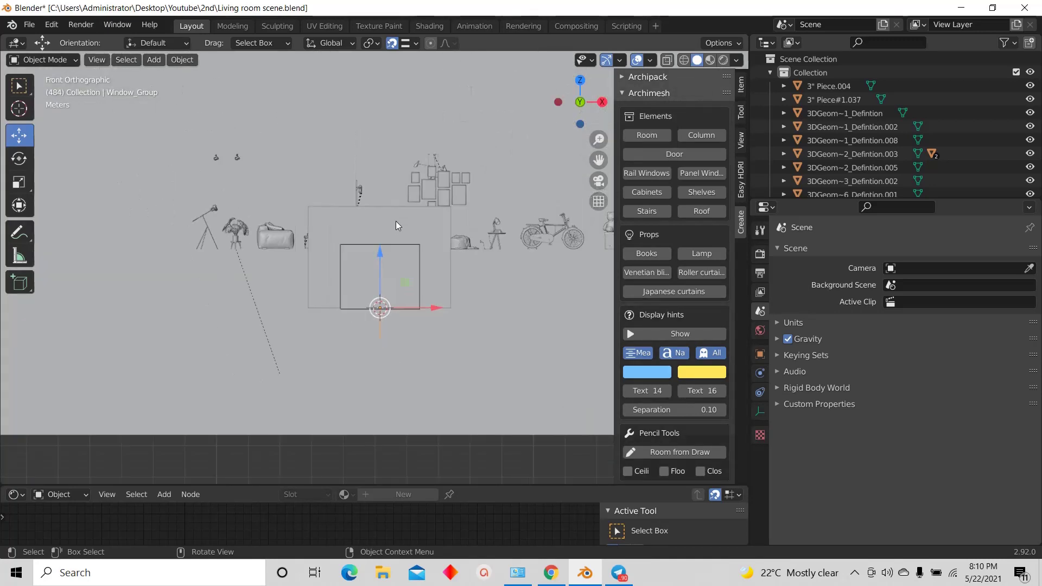
pyautogui.click(667, 61)
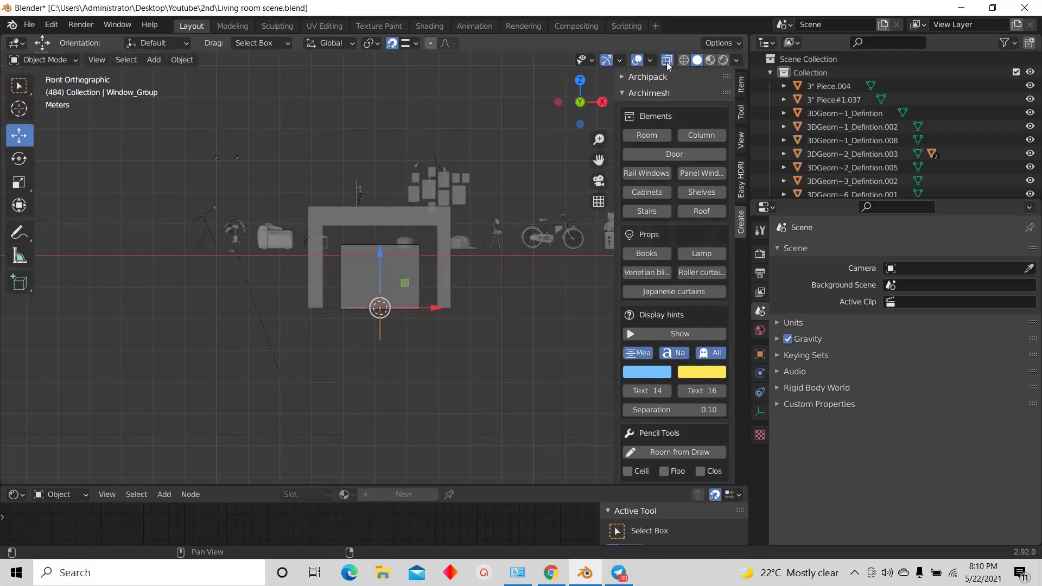
pyautogui.scroll(2, 385, 256)
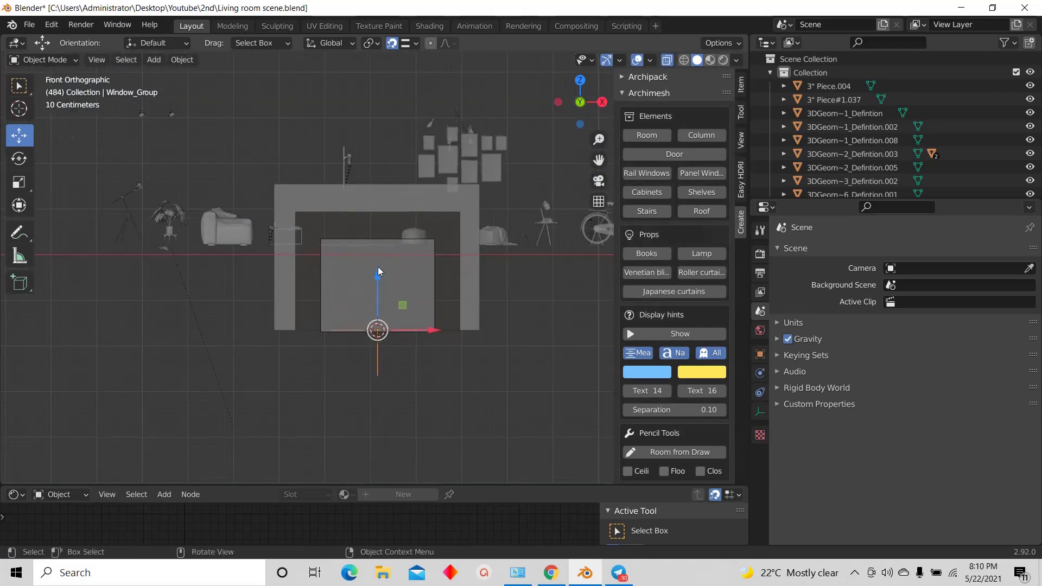
pyautogui.scroll(1, 369, 220)
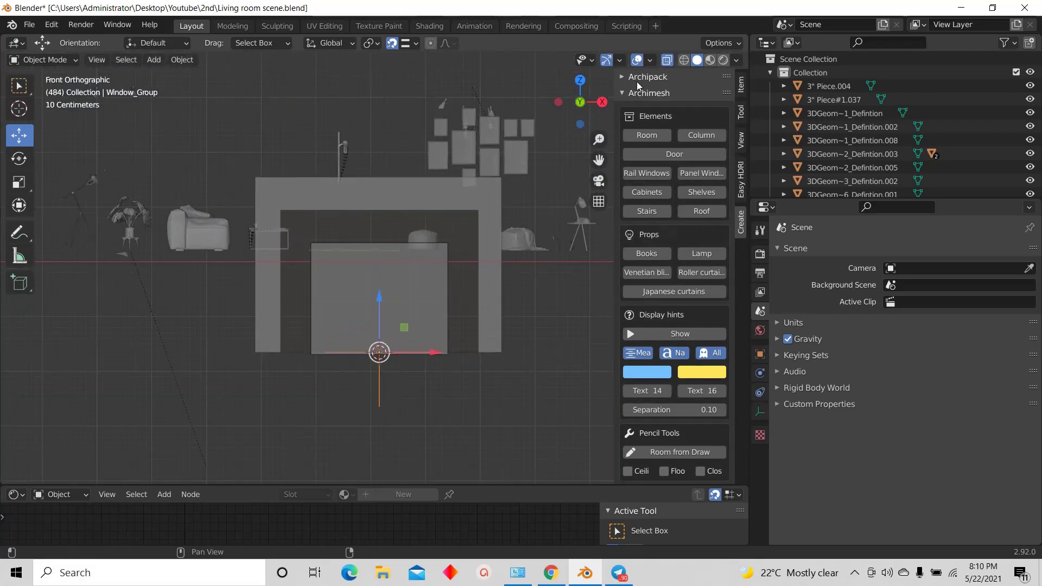
pyautogui.click(683, 60)
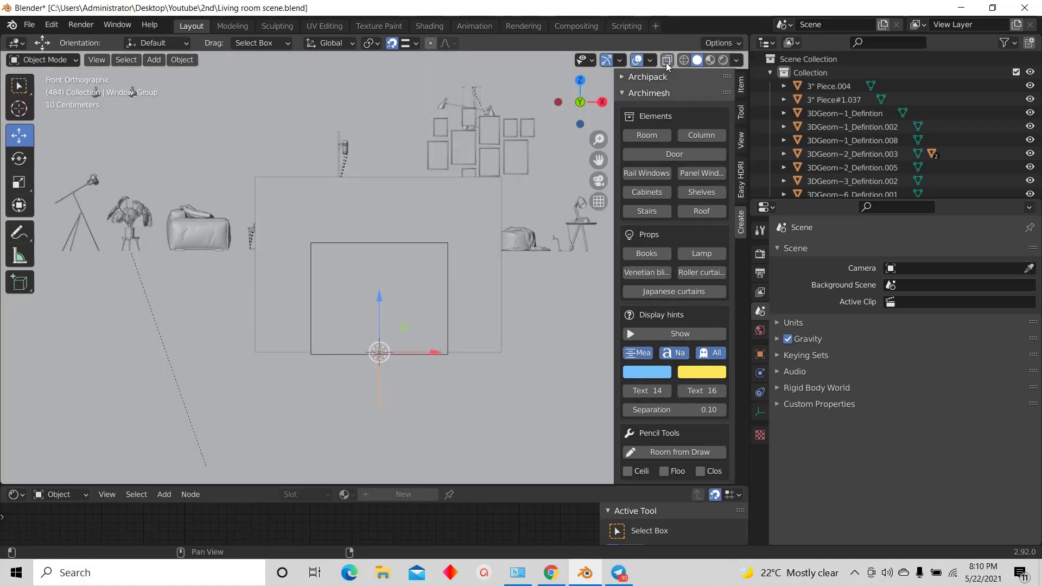
pyautogui.scroll(-1, 342, 295)
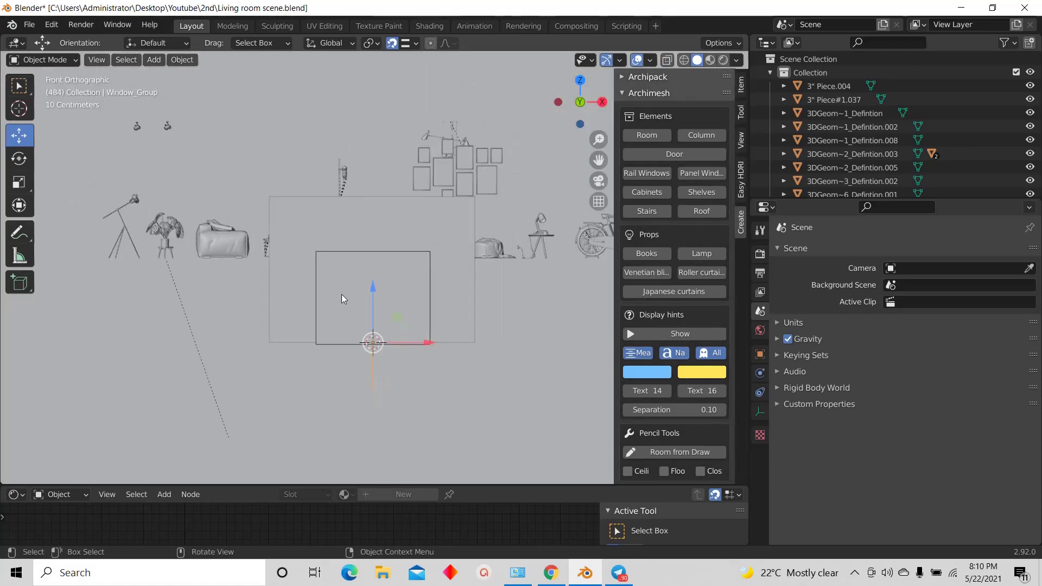
pyautogui.scroll(2, 465, 225)
pyautogui.click(697, 59)
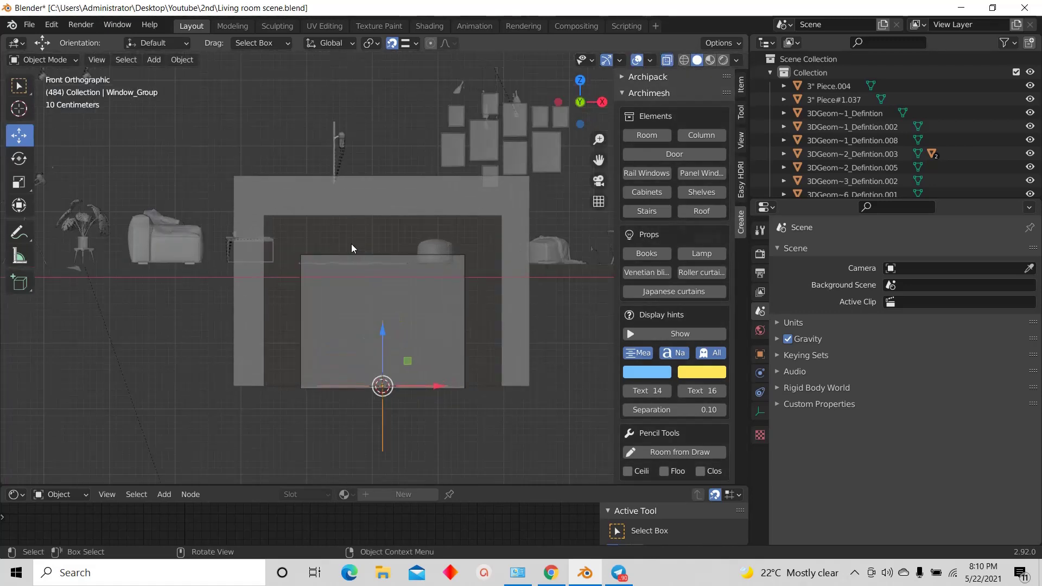
# Step: Scale the window group along the global Z axis until its top meets the upper edge of the wall opening
pyautogui.scroll(1, 408, 349)
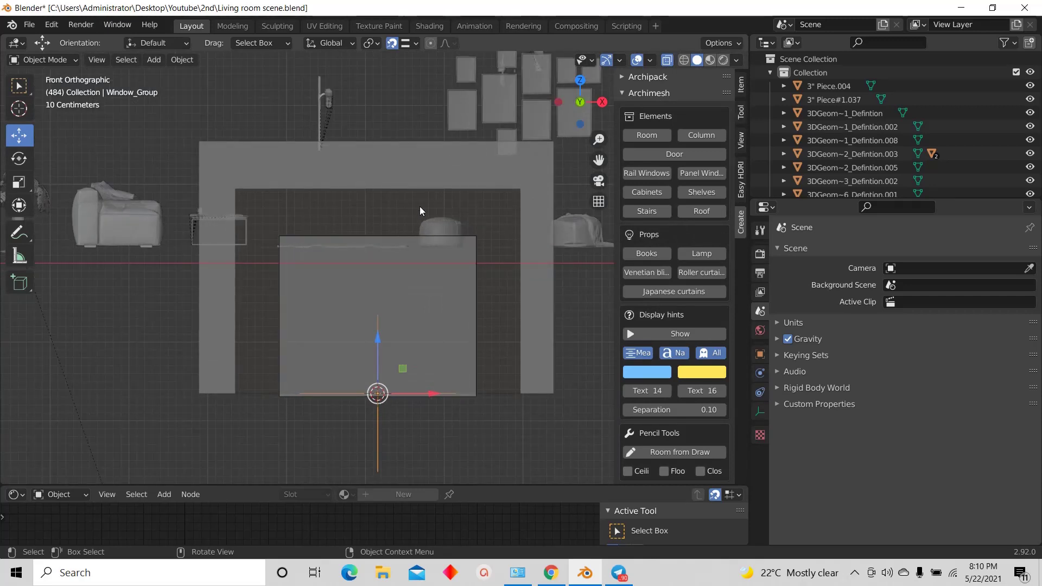
pyautogui.press('s')
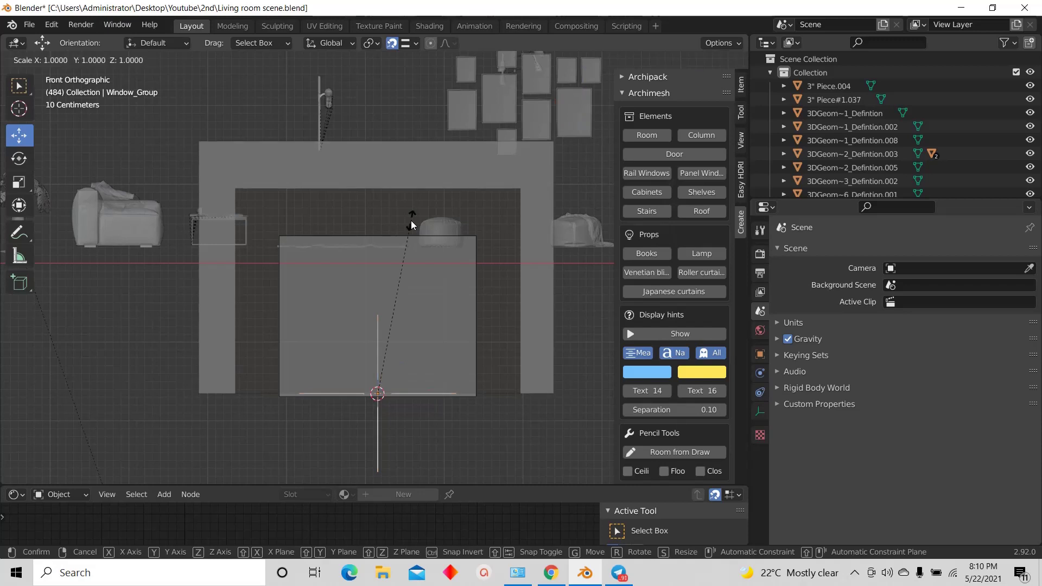
pyautogui.press('z')
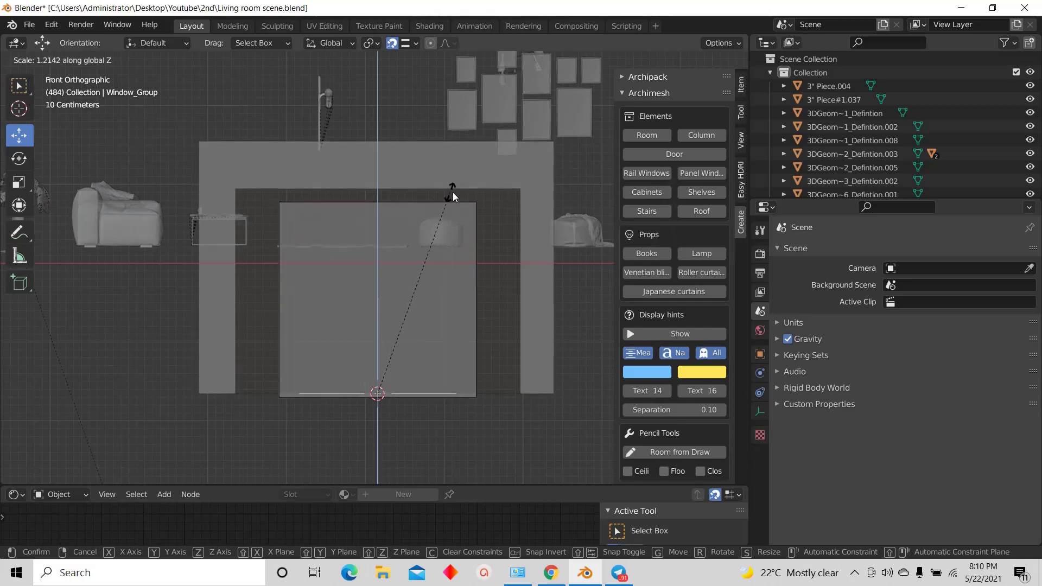
pyautogui.click(478, 123)
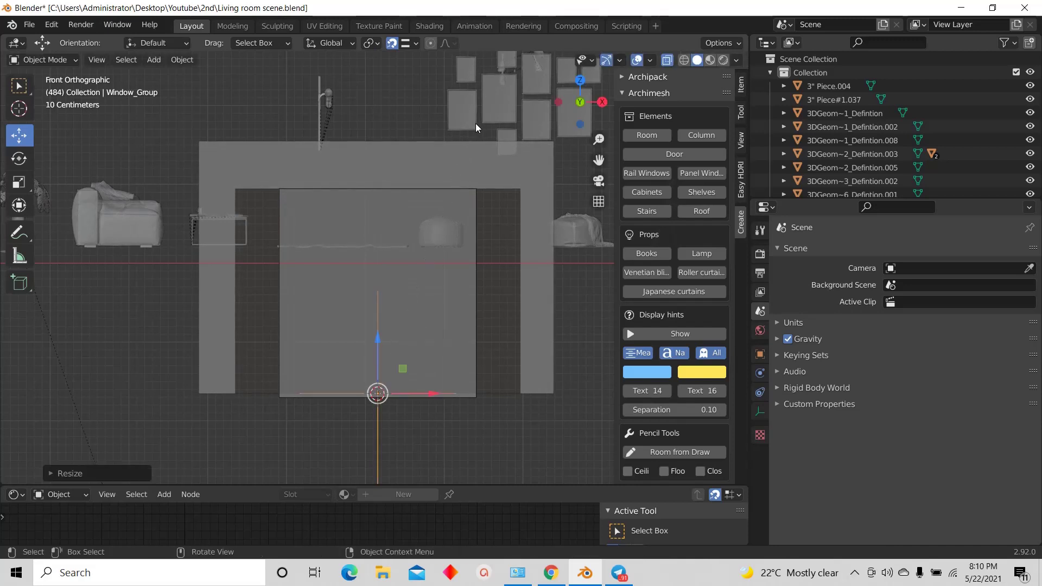
# Step: Scale the window group along the global X axis by about 1.45 to span the opening's full width
pyautogui.press('s')
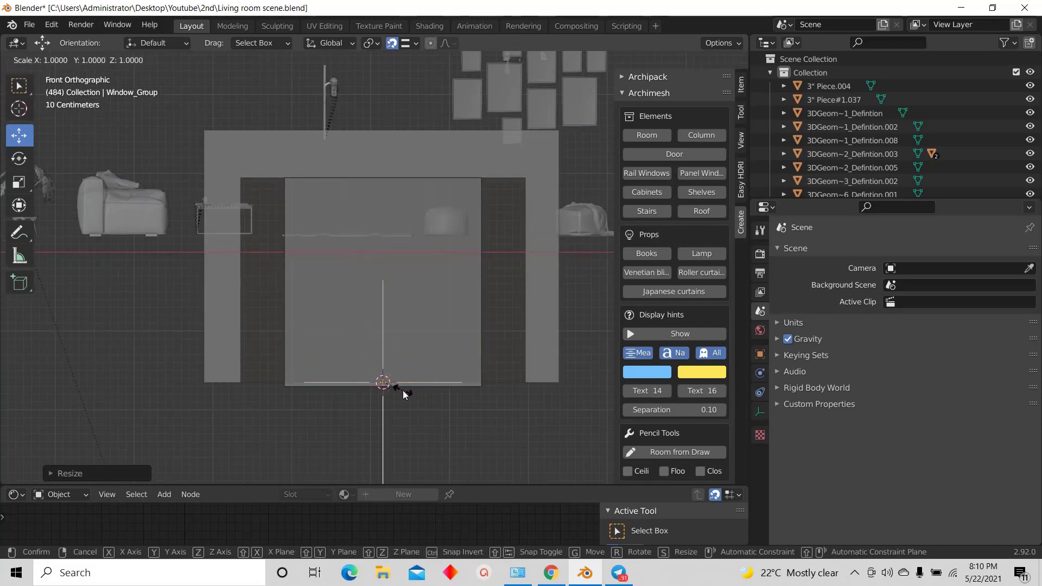
pyautogui.press('x')
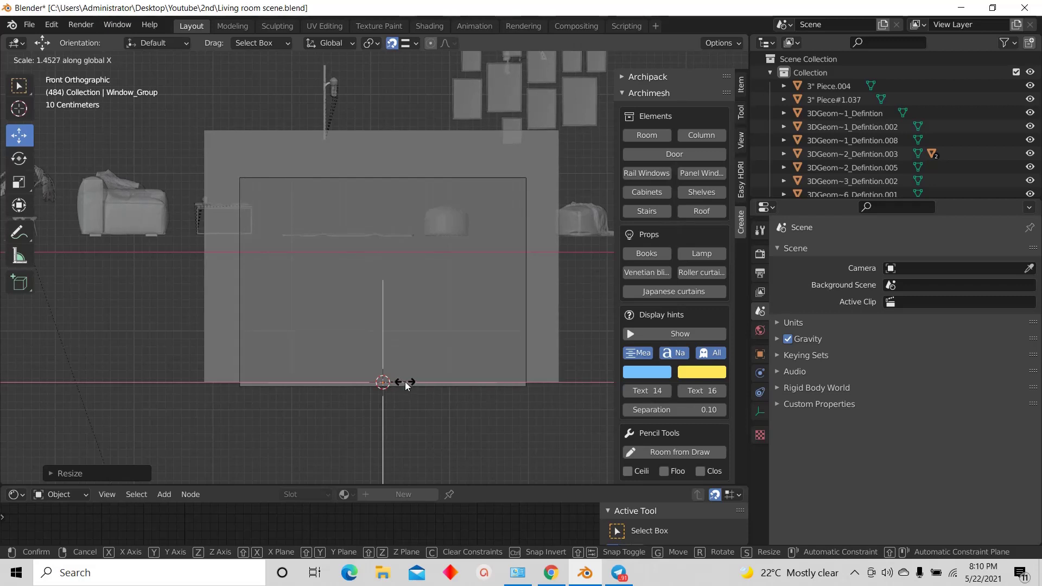
pyautogui.click(405, 382)
# Step: Move the window group slightly along the Y axis into the short wall and turn off X-ray display
pyautogui.moveTo(405, 382); pyautogui.dragTo(346, 296, button='middle')
pyautogui.scroll(3, 334, 337)
pyautogui.scroll(3, 256, 351)
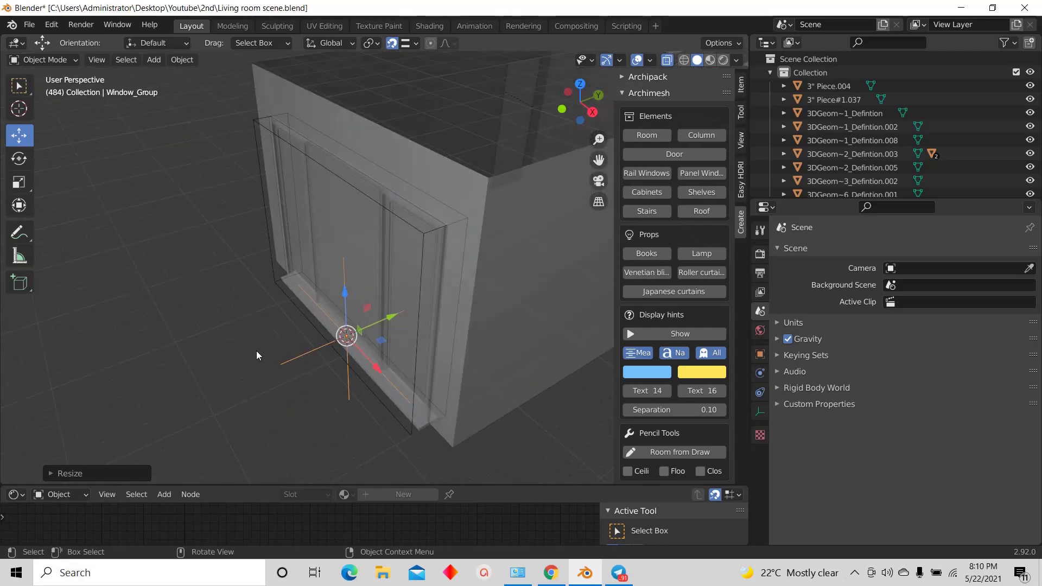
pyautogui.scroll(3, 374, 340)
pyautogui.scroll(-3, 352, 340)
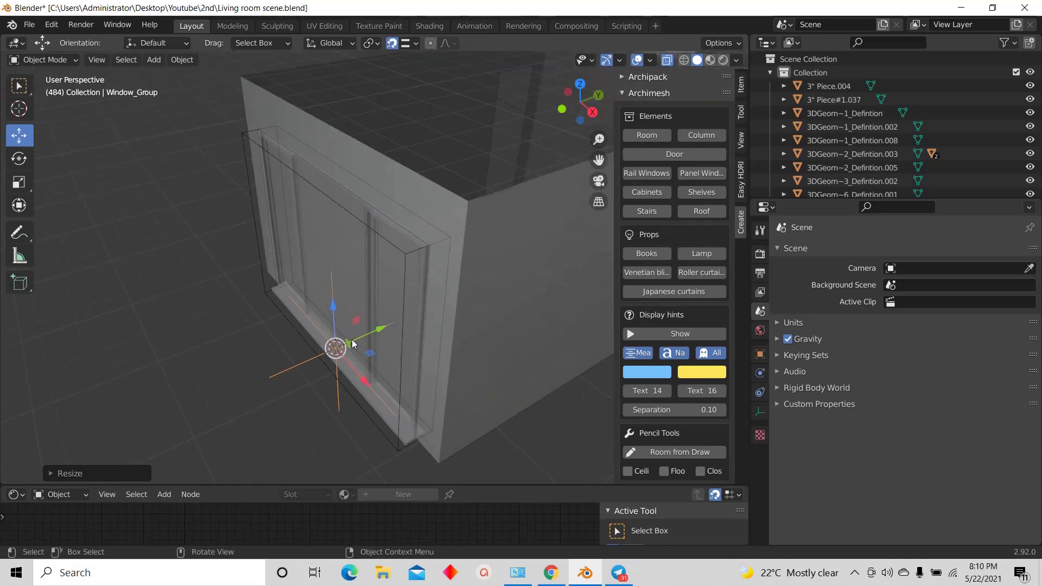
pyautogui.moveTo(378, 332); pyautogui.dragTo(384, 325)
pyautogui.scroll(-5, 383, 325)
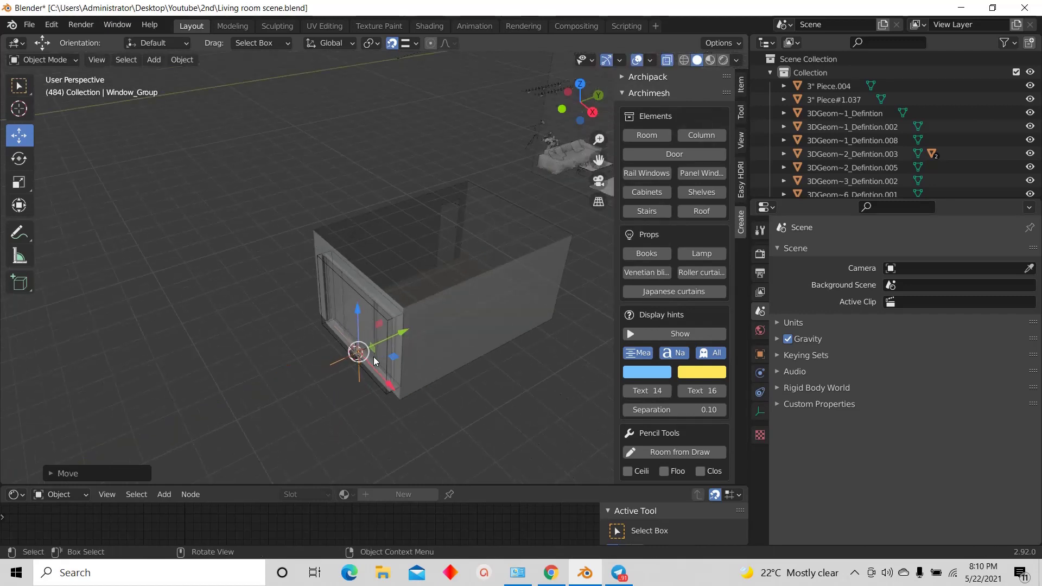
pyautogui.click(666, 61)
# Step: Examine the fitted window, the room shell and the backdrop with the furniture from several sides
pyautogui.scroll(-1, 347, 318)
pyautogui.moveTo(347, 318); pyautogui.dragTo(376, 298, button='middle')
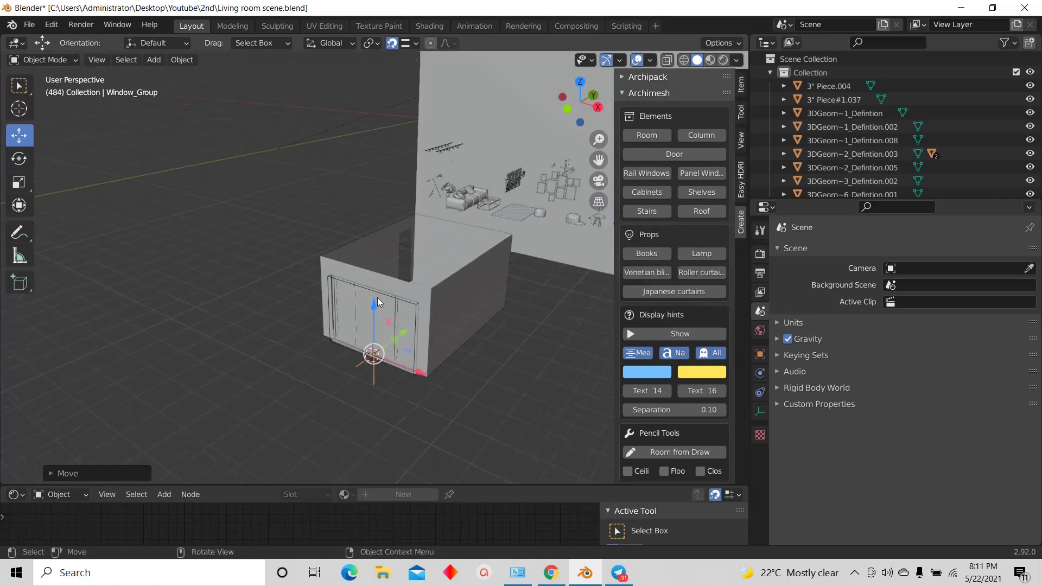
pyautogui.scroll(3, 376, 298)
pyautogui.moveTo(378, 365); pyautogui.dragTo(304, 339, button='middle')
pyautogui.scroll(-3, 360, 376)
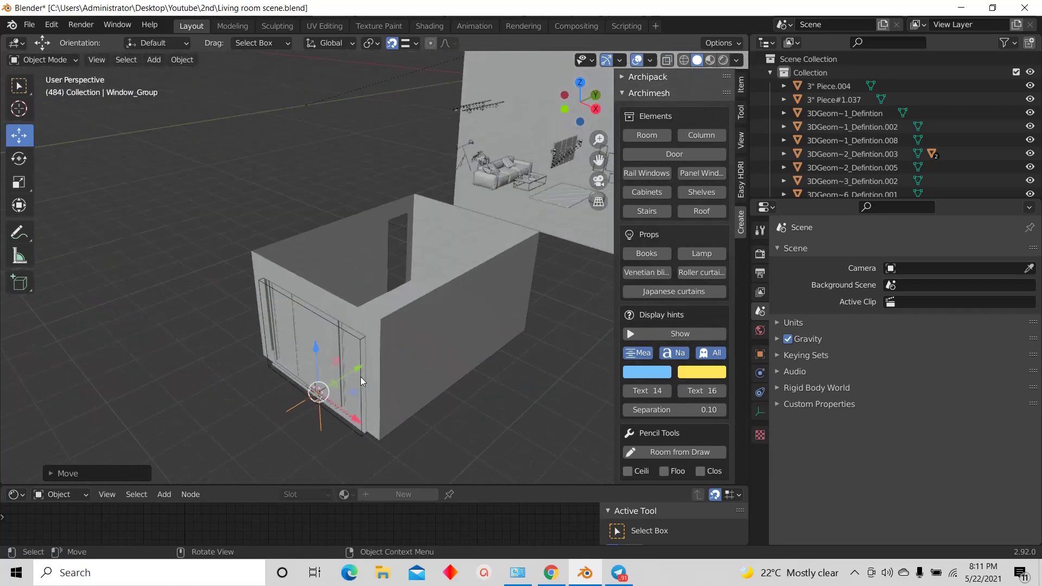
pyautogui.scroll(2, 360, 377)
pyautogui.scroll(-4, 239, 361)
pyautogui.moveTo(236, 362); pyautogui.dragTo(268, 358, button='middle')
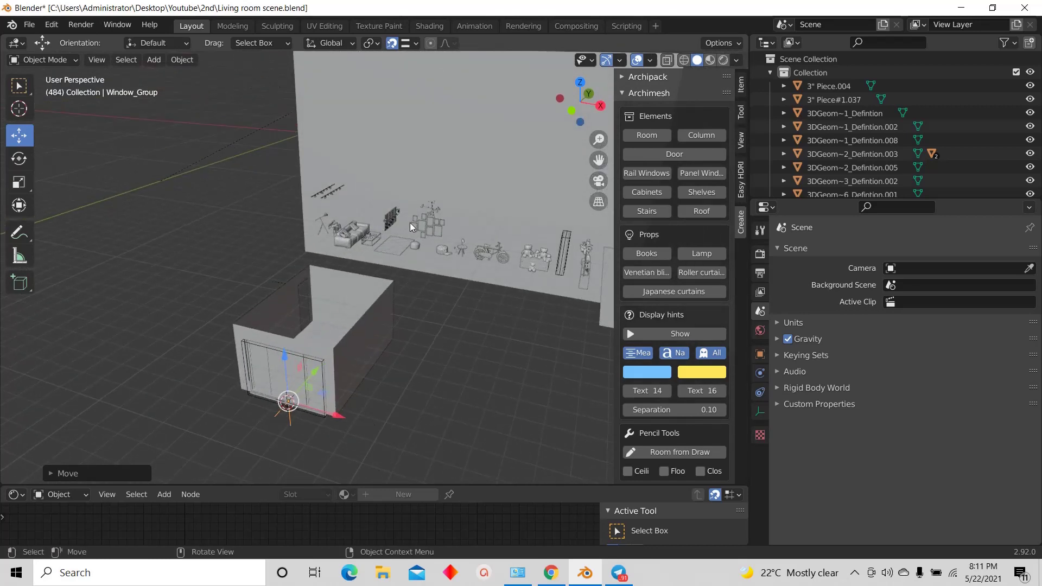
pyautogui.scroll(-2, 396, 234)
pyautogui.scroll(1, 373, 255)
pyautogui.moveTo(347, 268); pyautogui.dragTo(279, 265, button='middle')
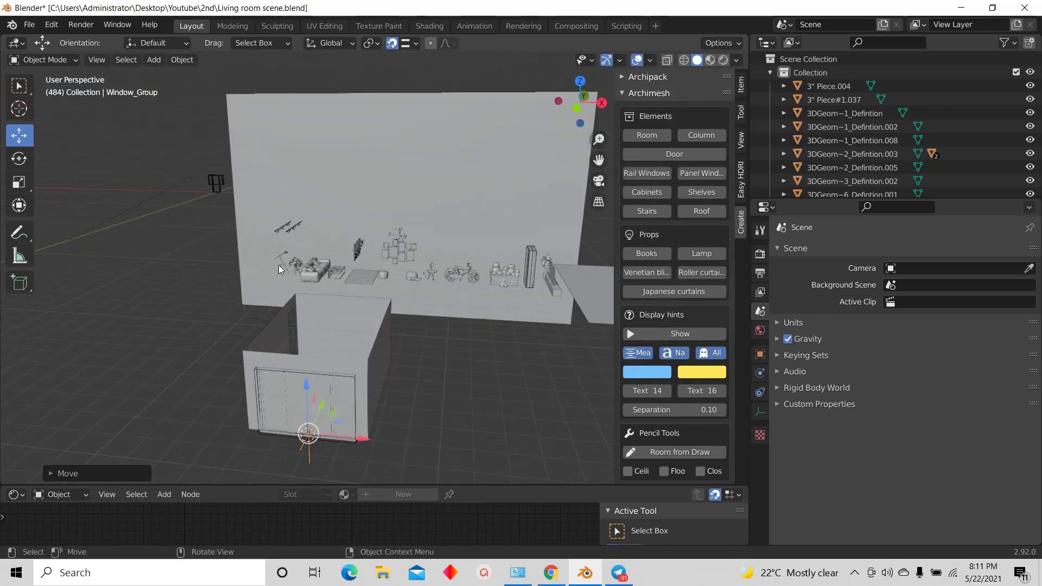
pyautogui.scroll(-2, 373, 313)
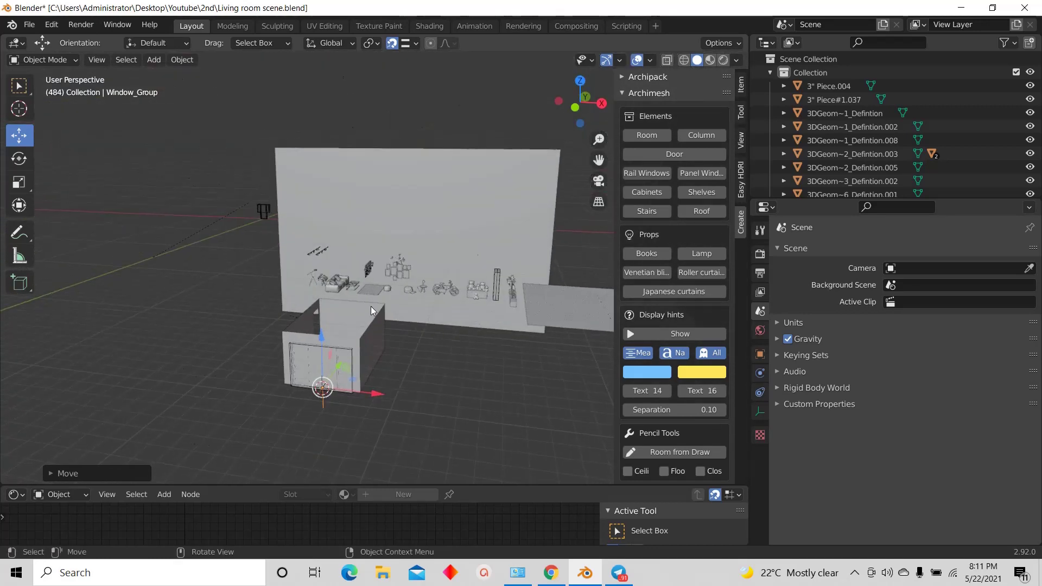
# Step: Set the solid viewport shading colour to Texture and check the window and the backdrop
pyautogui.click(737, 61)
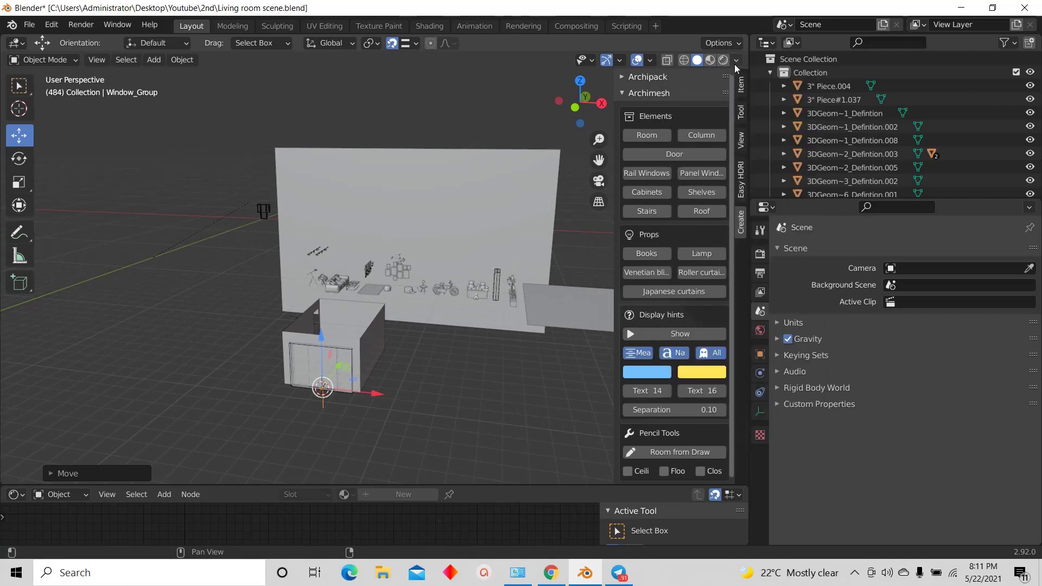
pyautogui.click(735, 61)
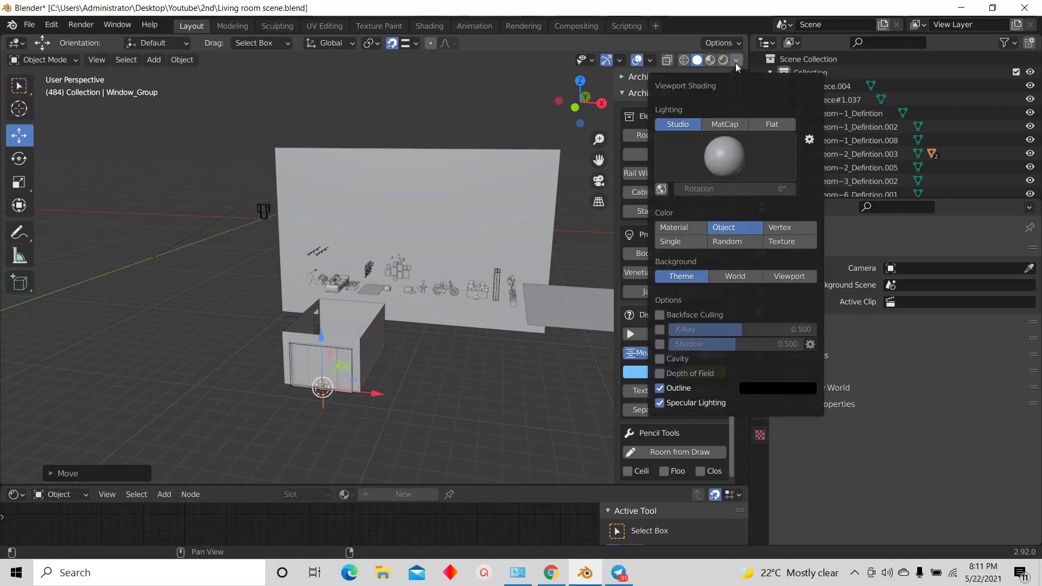
pyautogui.click(779, 242)
pyautogui.scroll(2, 295, 363)
pyautogui.scroll(-2, 295, 364)
pyautogui.scroll(7, 437, 231)
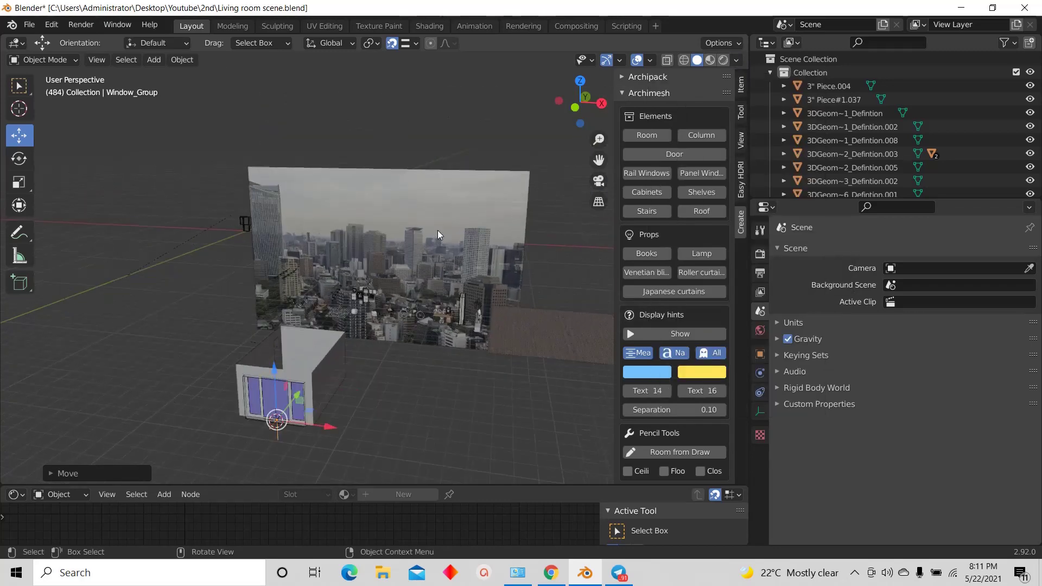
pyautogui.scroll(-3, 489, 358)
pyautogui.scroll(-6, 490, 346)
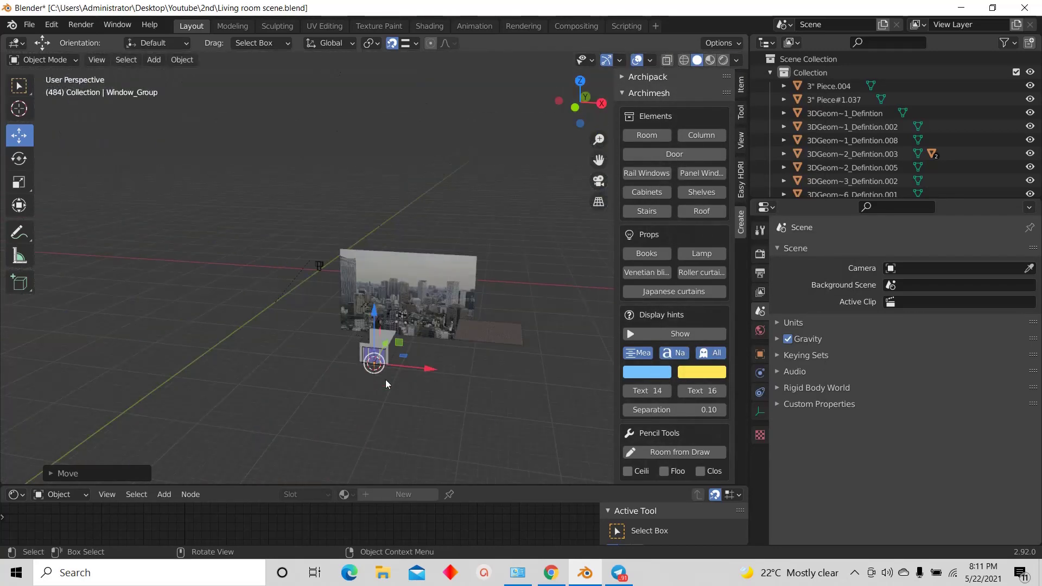
pyautogui.scroll(10, 362, 223)
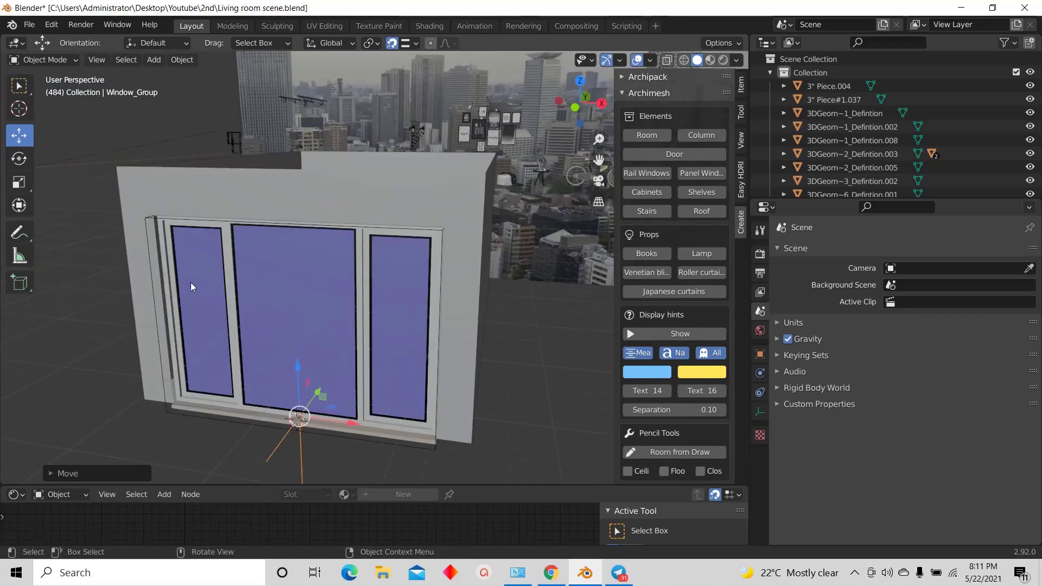
# Step: Select the room shell, Cube, and enter Edit Mode near the doorway in the long wall
pyautogui.scroll(-4, 293, 324)
pyautogui.moveTo(464, 307); pyautogui.dragTo(425, 340, button='middle')
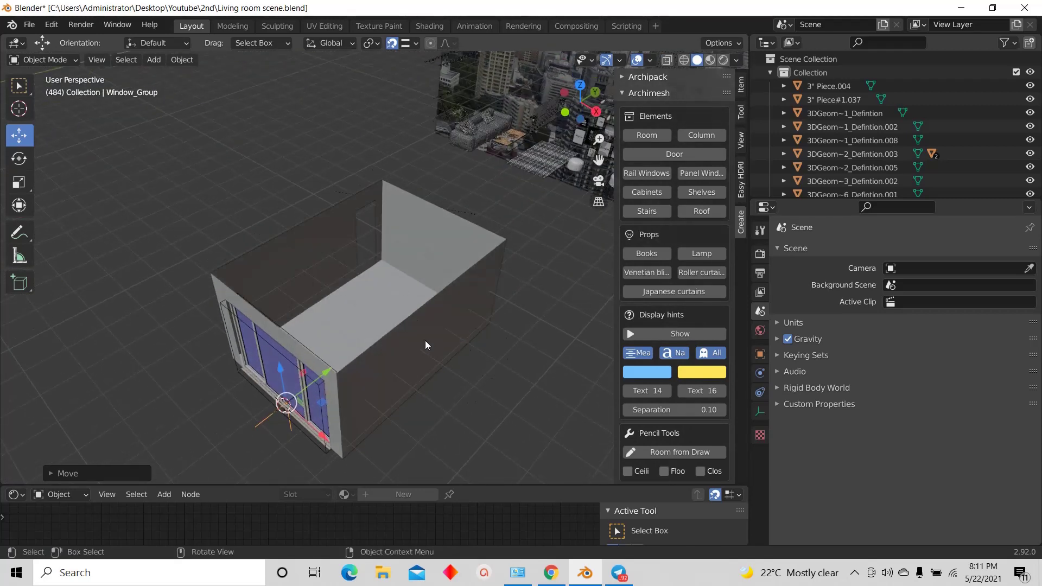
pyautogui.scroll(3, 387, 246)
pyautogui.scroll(-4, 364, 248)
pyautogui.scroll(7, 360, 275)
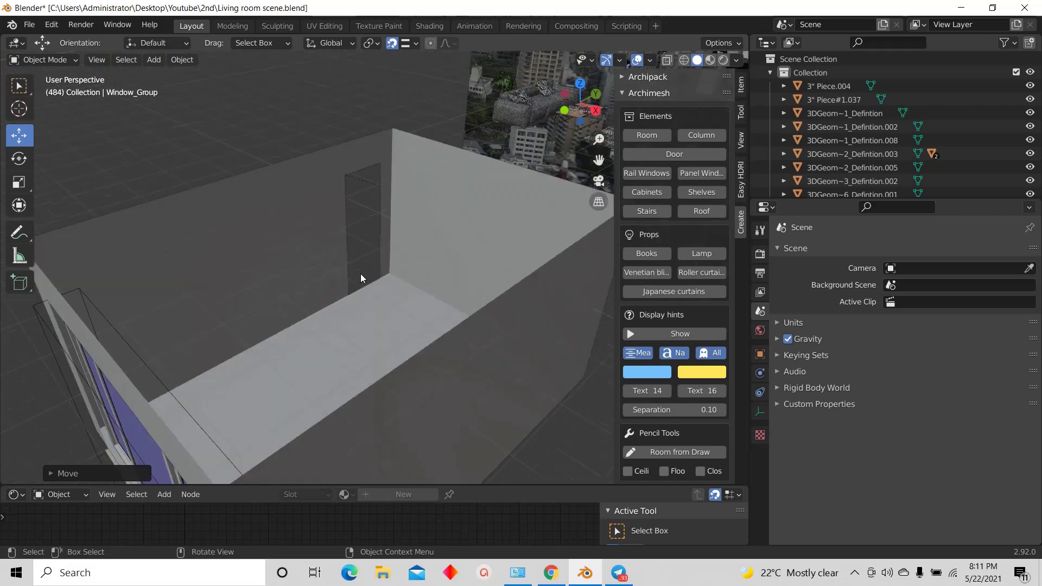
pyautogui.click(382, 291)
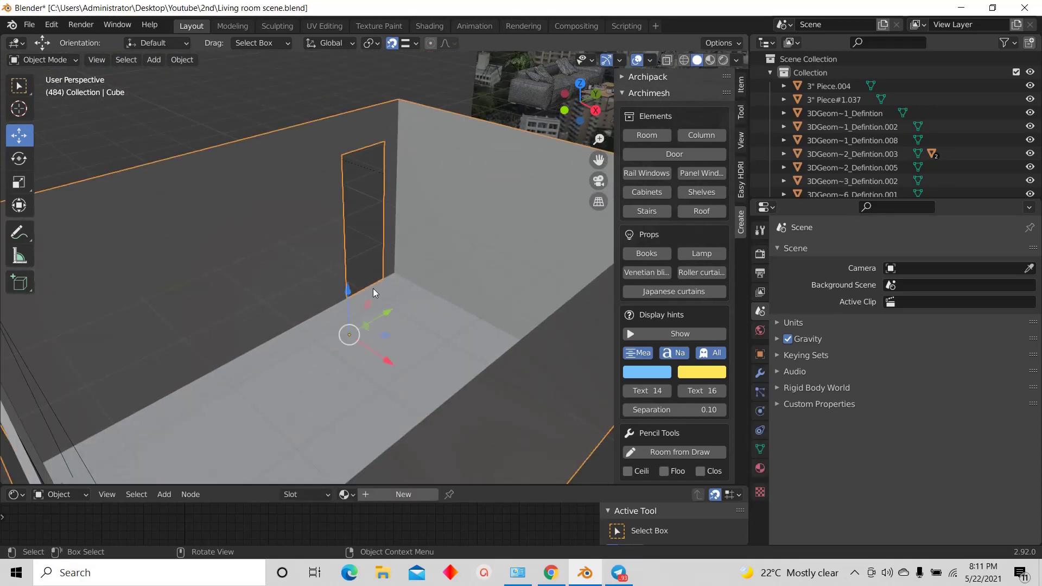
pyautogui.scroll(-4, 376, 312)
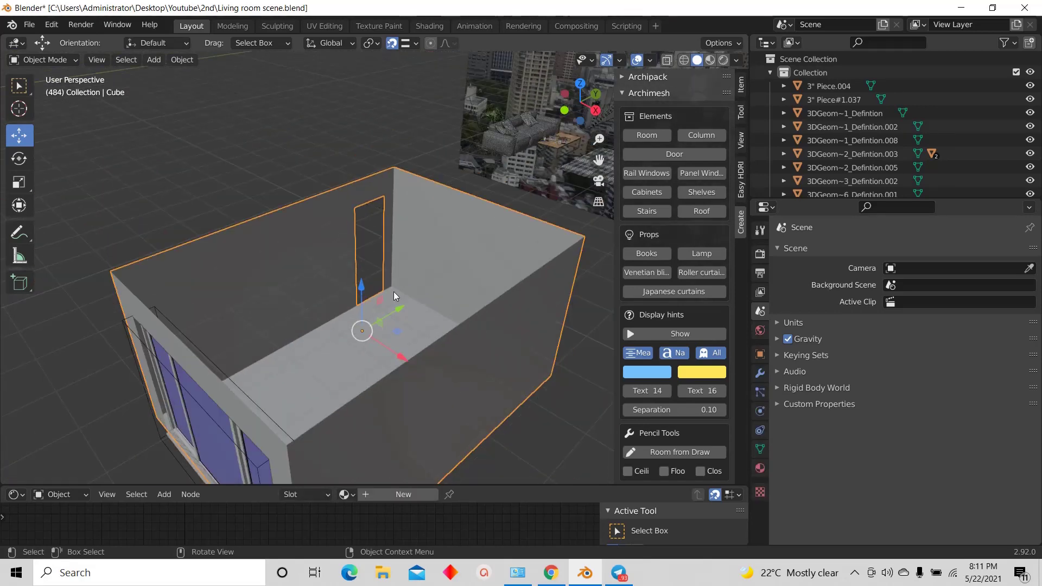
pyautogui.scroll(3, 393, 291)
pyautogui.click(58, 63)
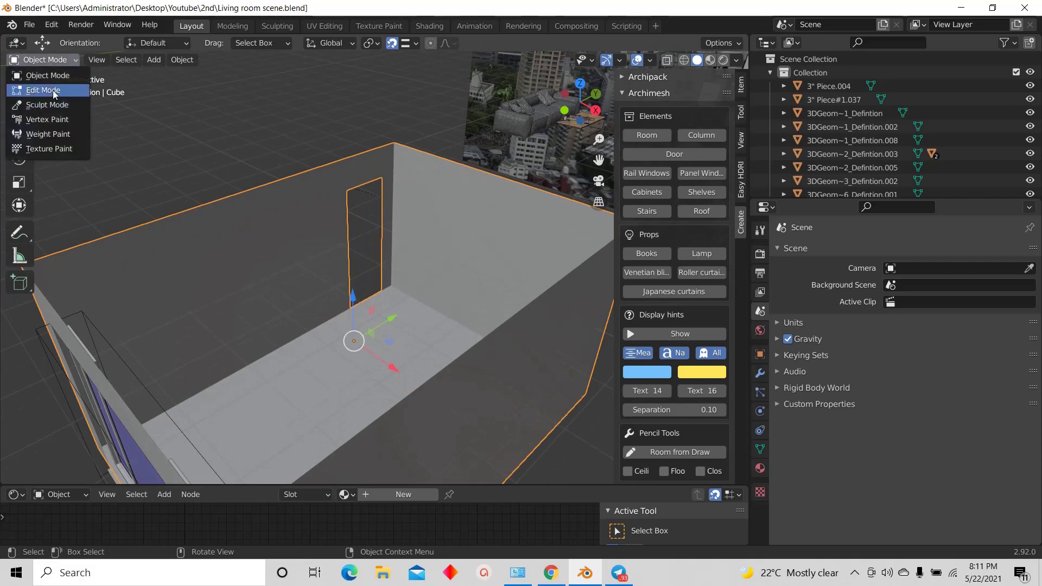
pyautogui.click(43, 90)
# Step: Snap the 3D cursor to the selected bottom edge of the doorway
pyautogui.scroll(2, 390, 293)
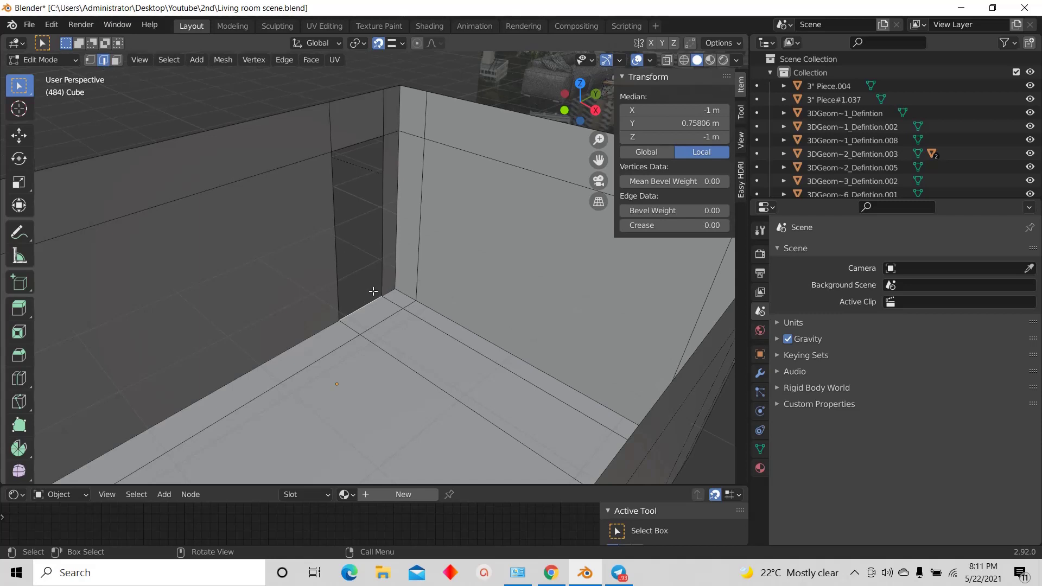
pyautogui.scroll(1, 368, 302)
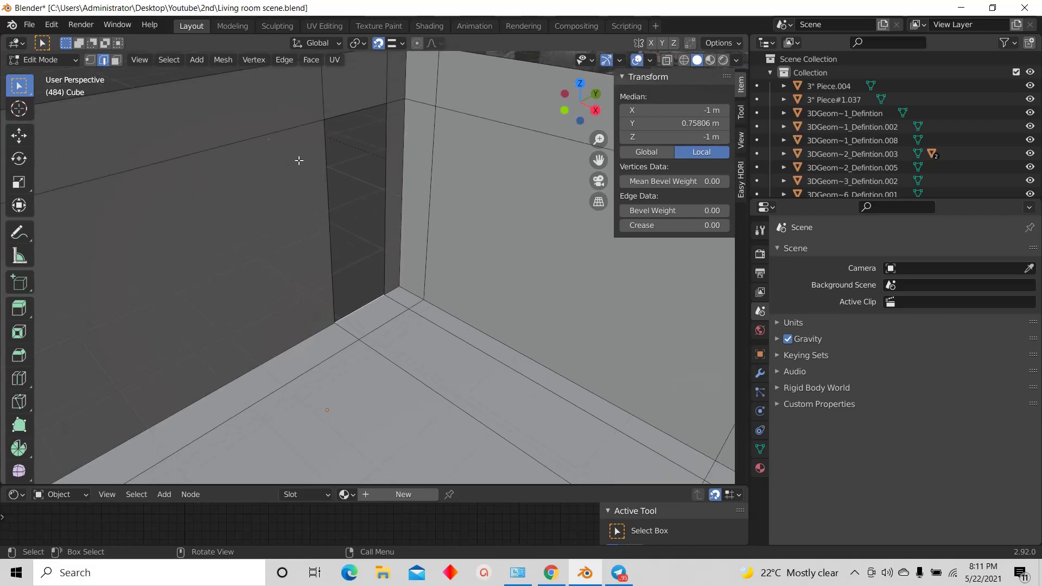
pyautogui.click(224, 64)
pyautogui.moveTo(242, 106)
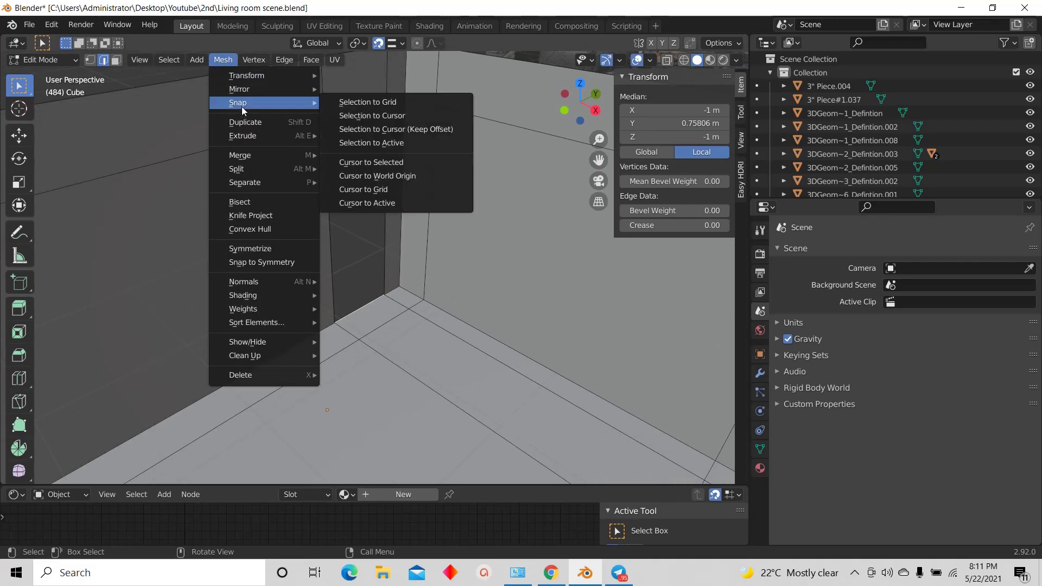
pyautogui.click(365, 162)
pyautogui.scroll(1, 365, 324)
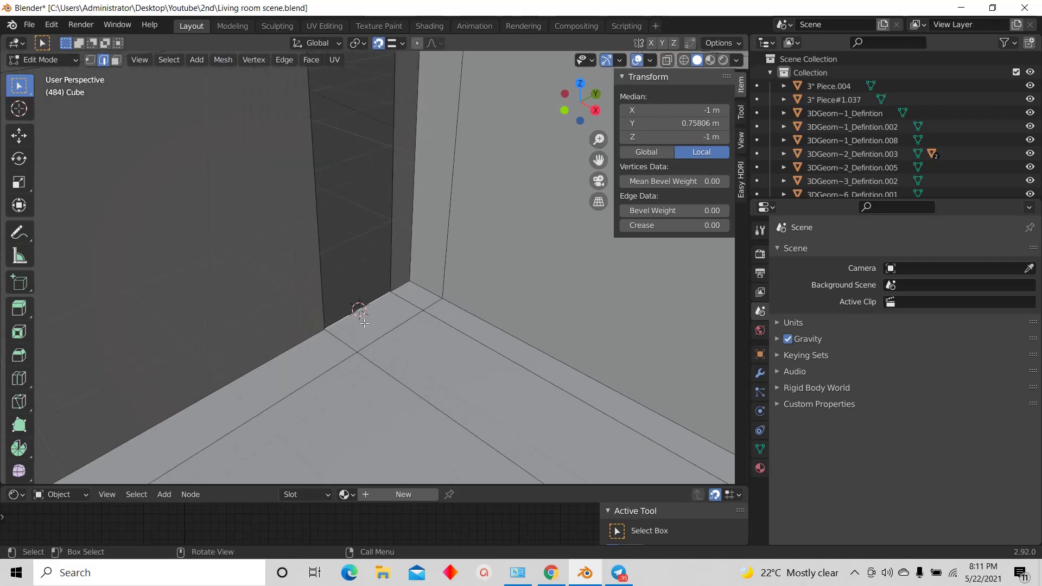
pyautogui.scroll(-2, 364, 332)
pyautogui.scroll(-2, 363, 311)
pyautogui.scroll(2, 363, 315)
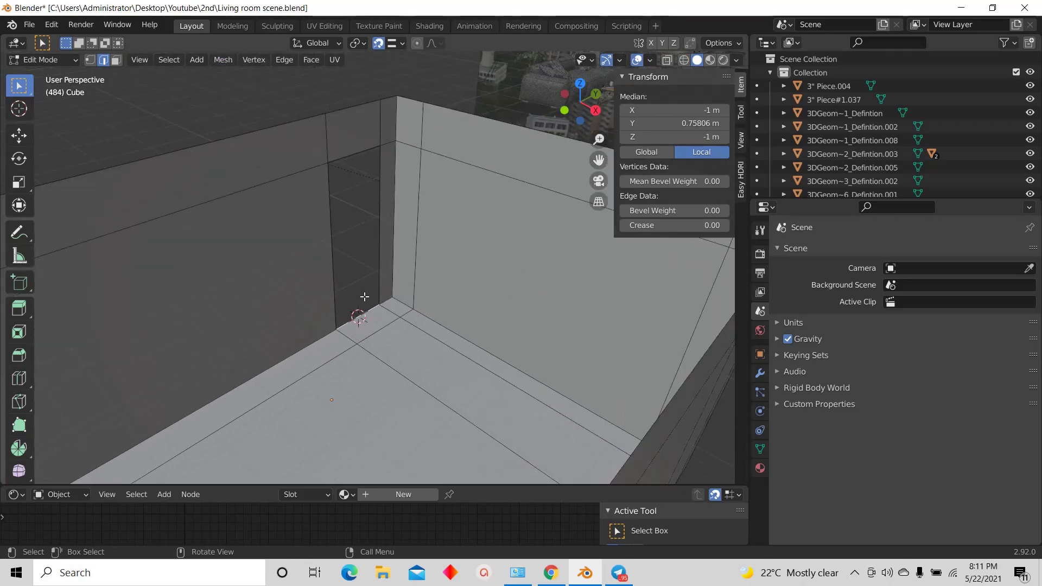
pyautogui.scroll(-3, 365, 303)
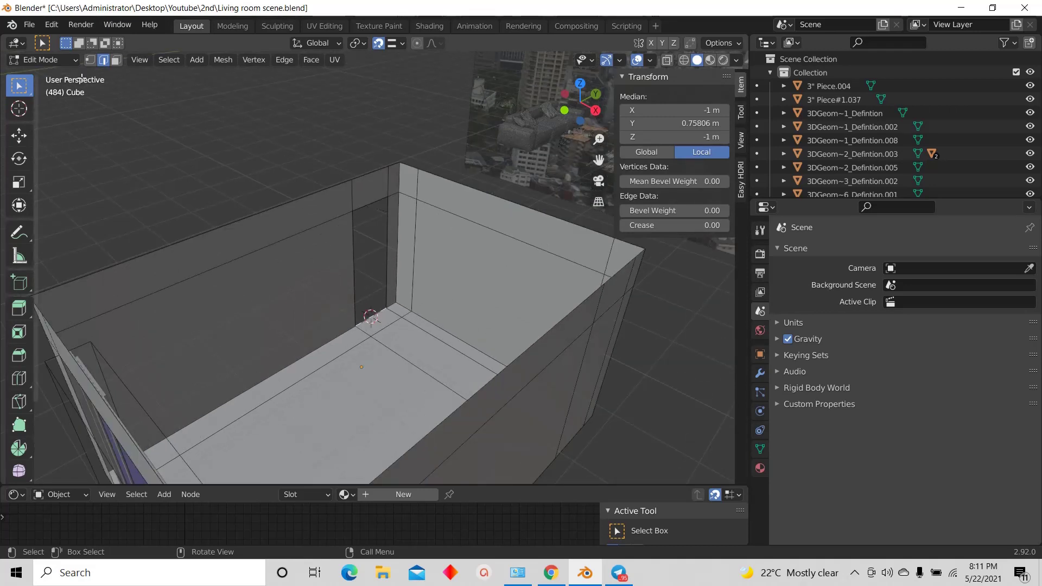
# Step: Return to Object Mode and add an Archimesh door at the 3D cursor
pyautogui.click(58, 61)
pyautogui.click(54, 71)
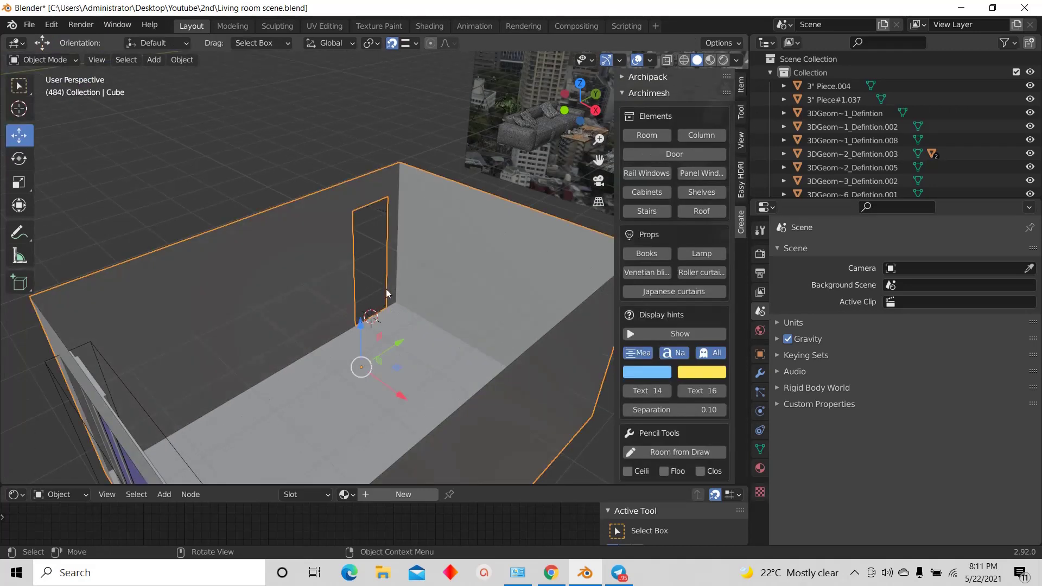
pyautogui.scroll(1, 401, 315)
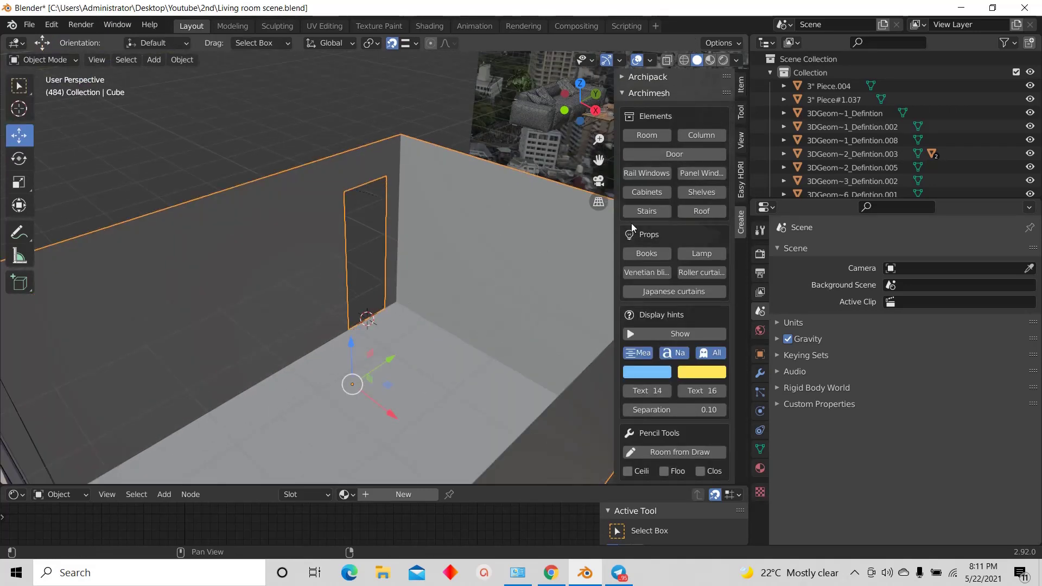
pyautogui.scroll(-1, 386, 287)
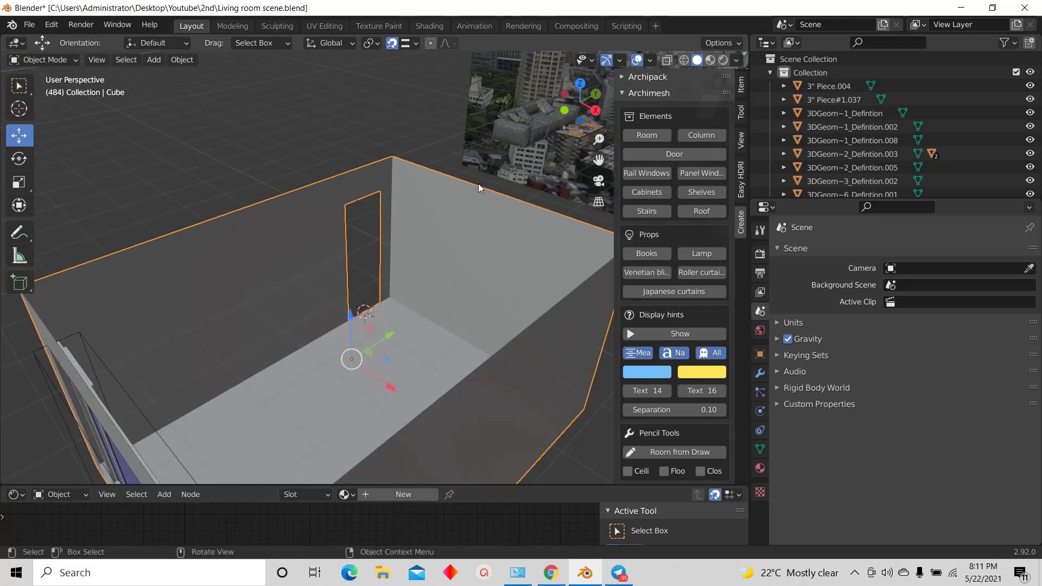
pyautogui.scroll(1, 379, 302)
pyautogui.scroll(1, 372, 306)
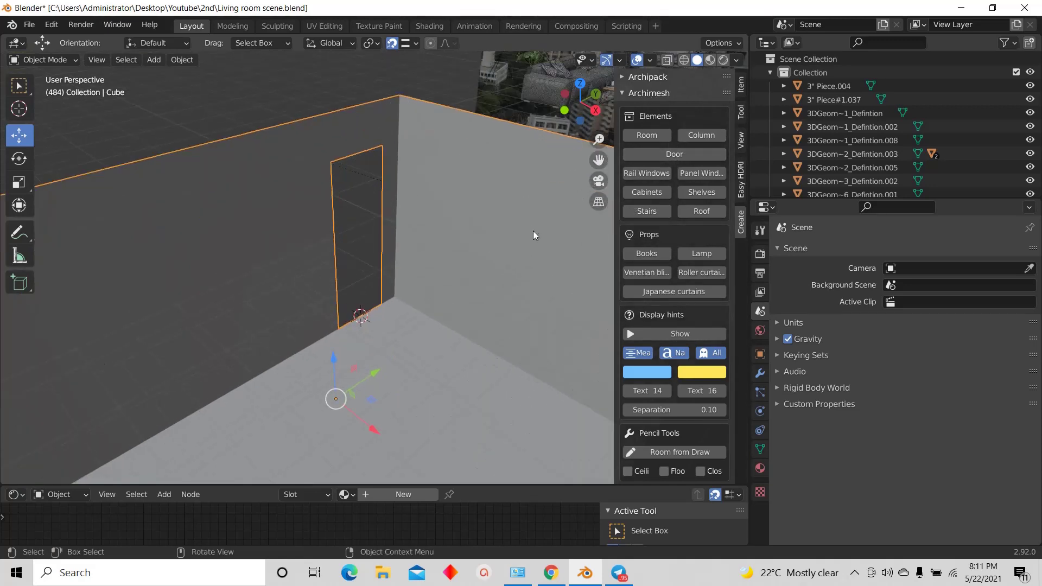
pyautogui.click(667, 156)
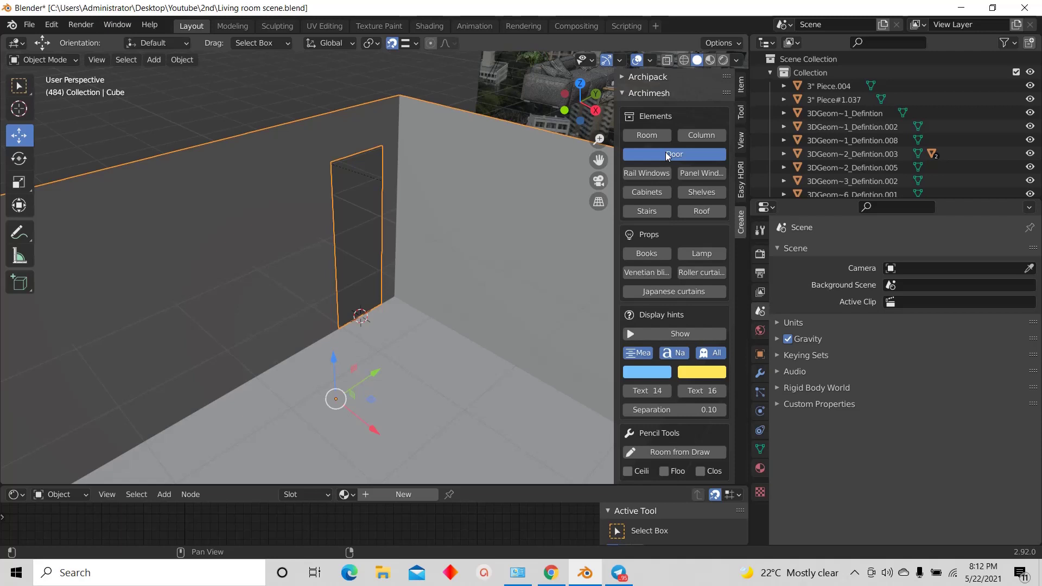
pyautogui.scroll(5, 372, 315)
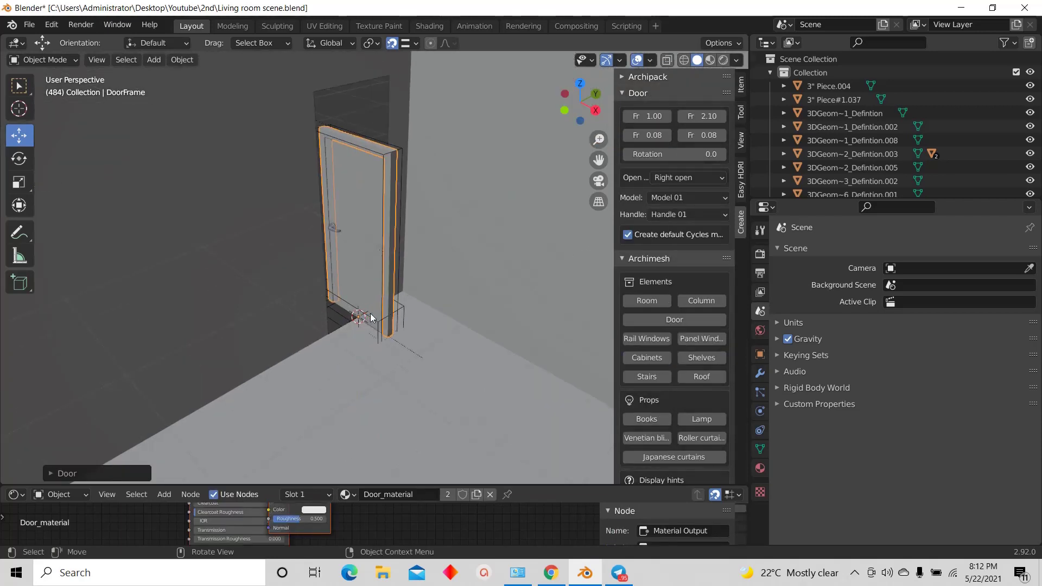
# Step: Examine the new door from inside and outside the room, comparing its orientation and size with the doorway
pyautogui.scroll(-3, 383, 313)
pyautogui.scroll(2, 371, 318)
pyautogui.scroll(-1, 374, 331)
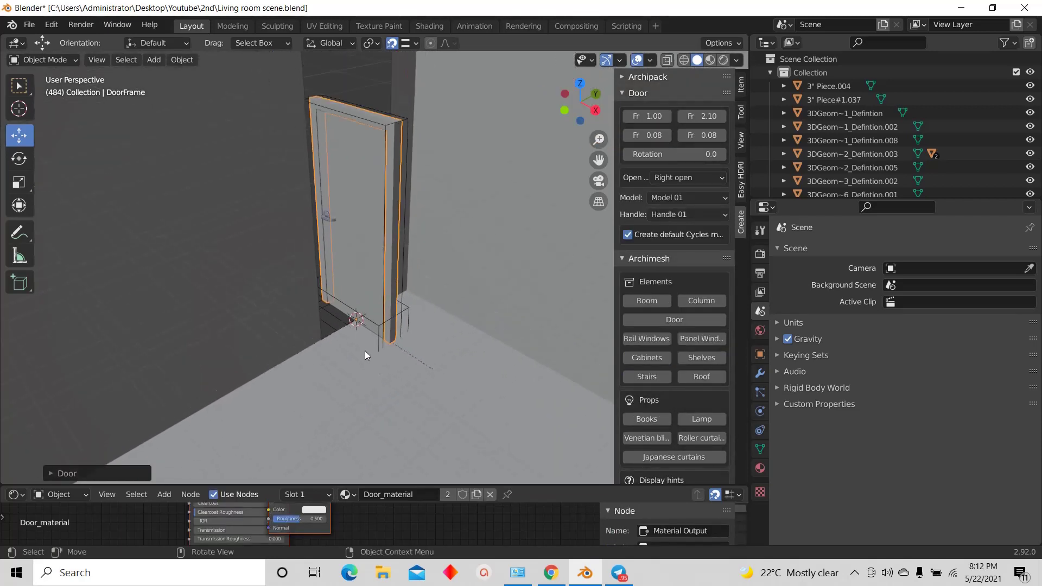
pyautogui.scroll(1, 366, 321)
pyautogui.moveTo(363, 324); pyautogui.dragTo(440, 318, button='middle')
pyautogui.scroll(-4, 380, 326)
pyautogui.scroll(4, 320, 363)
pyautogui.moveTo(279, 350); pyautogui.dragTo(321, 343, button='middle')
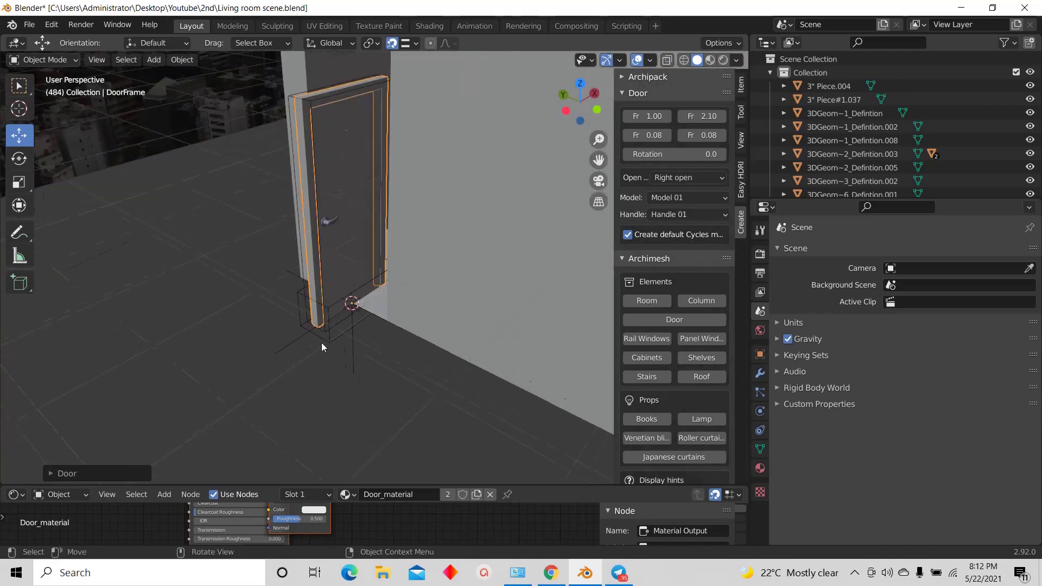
pyautogui.scroll(1, 328, 347)
pyautogui.scroll(-2, 391, 385)
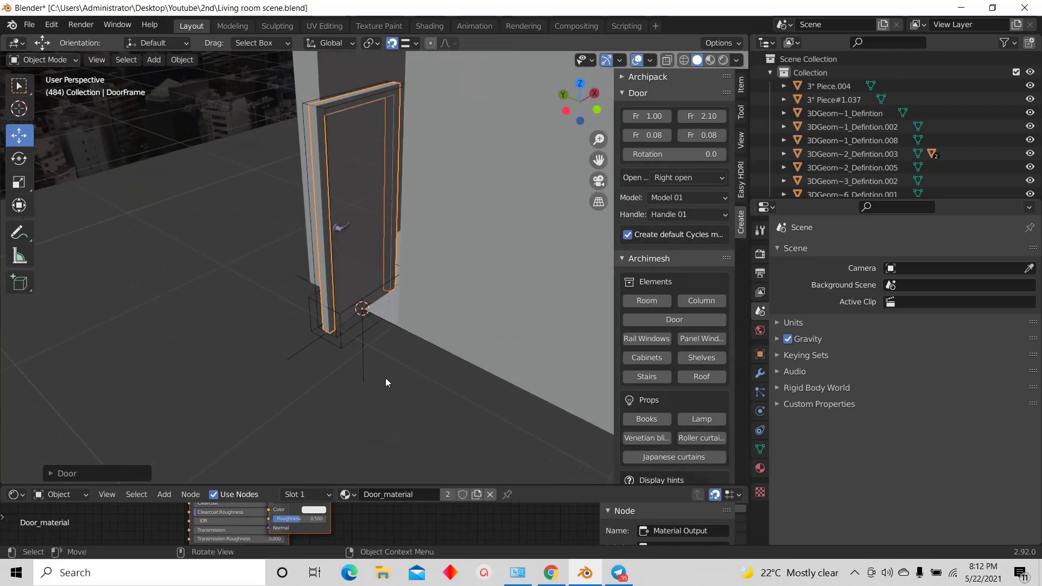
# Step: Select the door's parent empty, Door_Group, and rotate the door 90° about the global Z axis
pyautogui.click(366, 362)
pyautogui.scroll(2, 379, 354)
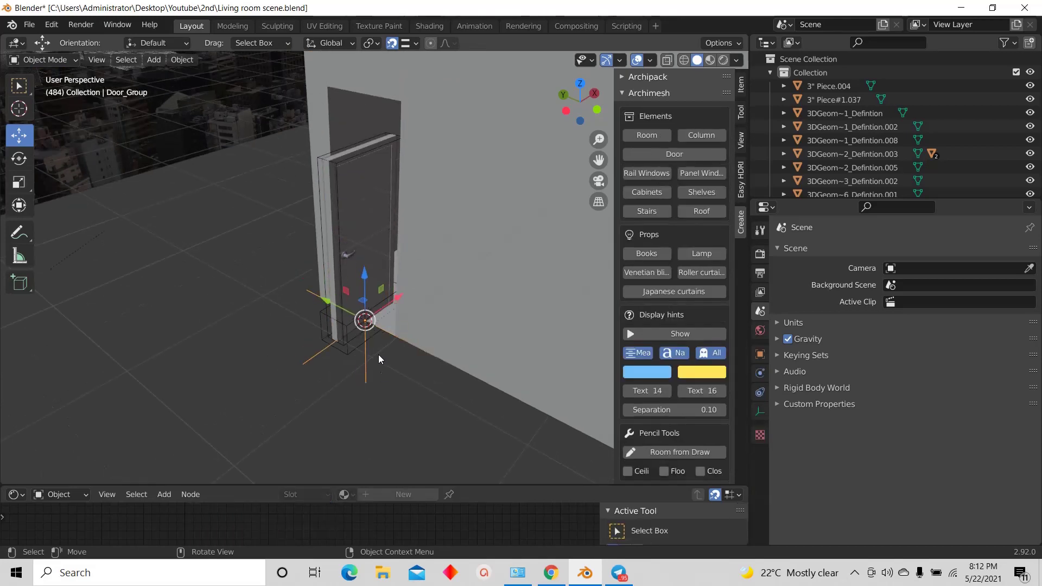
pyautogui.press('r')
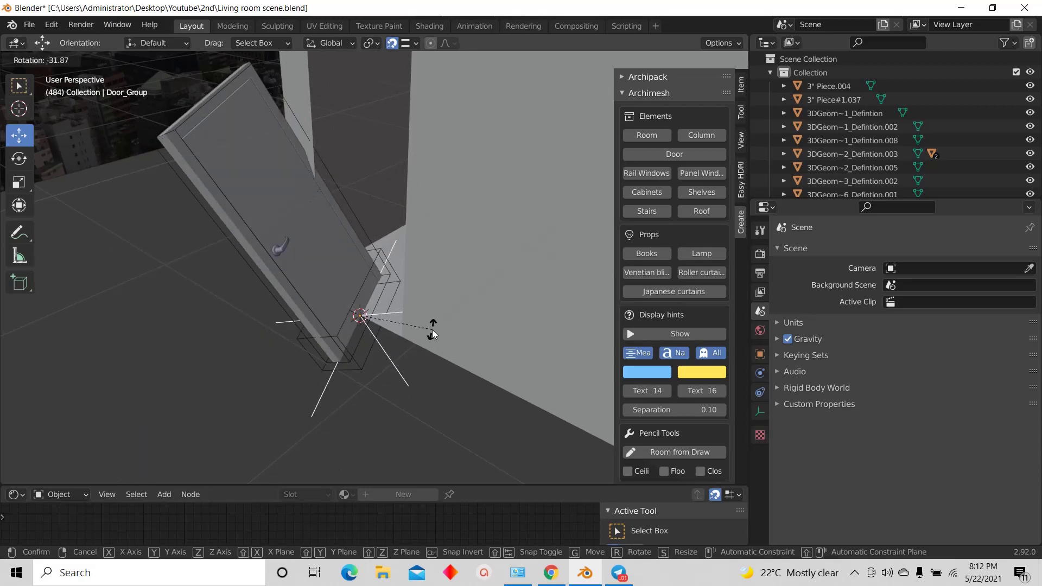
pyautogui.press('z')
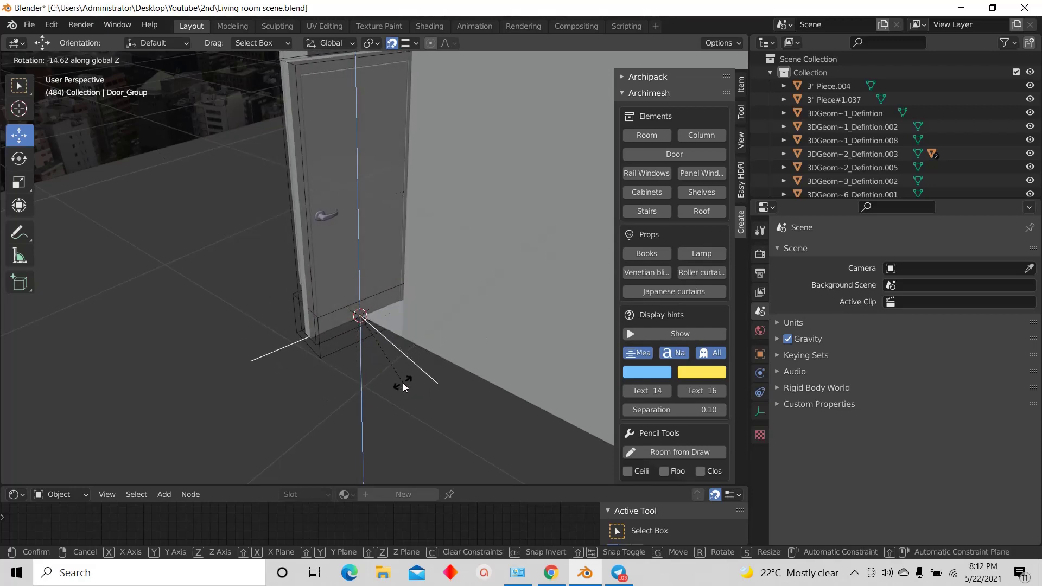
pyautogui.write('90')
pyautogui.press('Return')
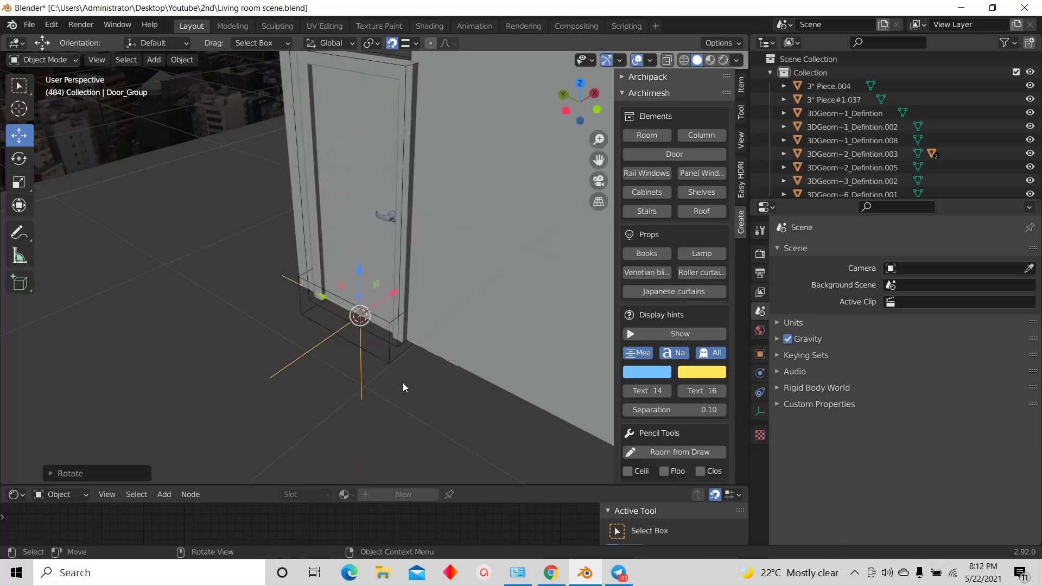
# Step: Examine the rotated door against the doorway, comparing its height and width with the opening from several angles
pyautogui.moveTo(402, 389); pyautogui.dragTo(402, 223, button='middle')
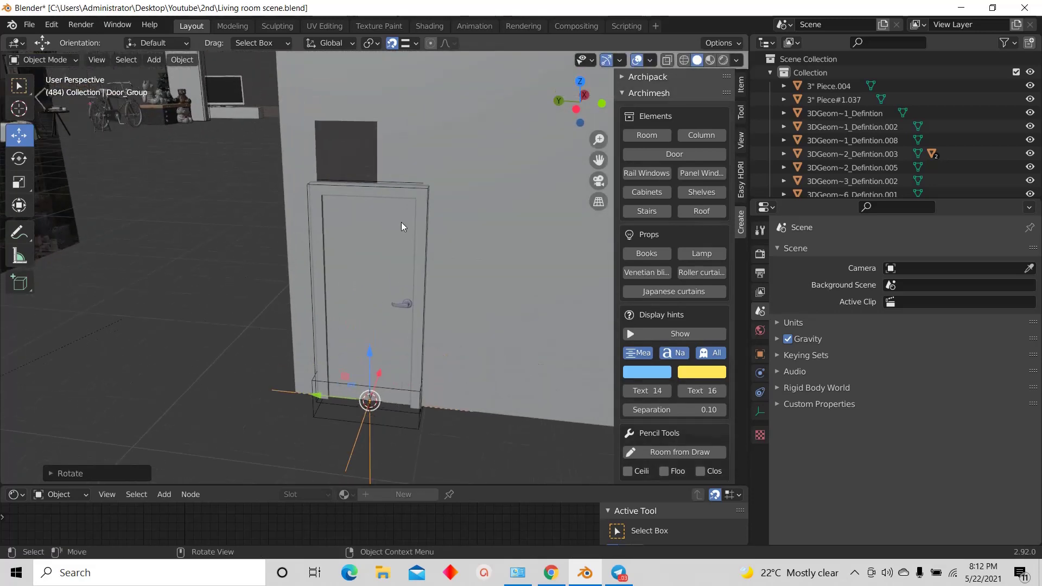
pyautogui.scroll(-2, 385, 313)
pyautogui.moveTo(385, 313); pyautogui.dragTo(396, 359, button='middle')
pyautogui.scroll(7, 392, 231)
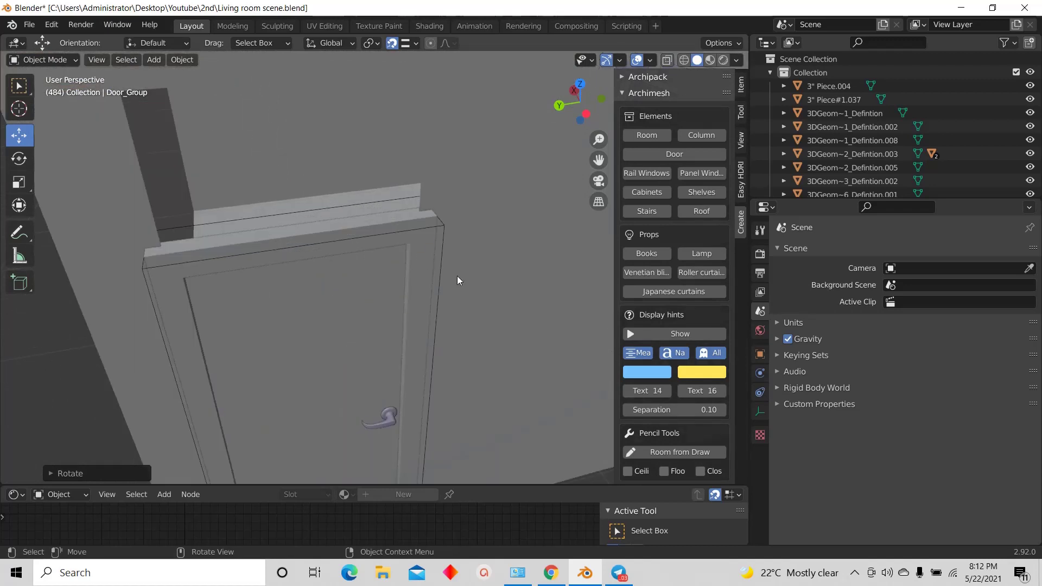
pyautogui.scroll(-4, 457, 275)
pyautogui.moveTo(457, 276); pyautogui.dragTo(416, 281, button='middle')
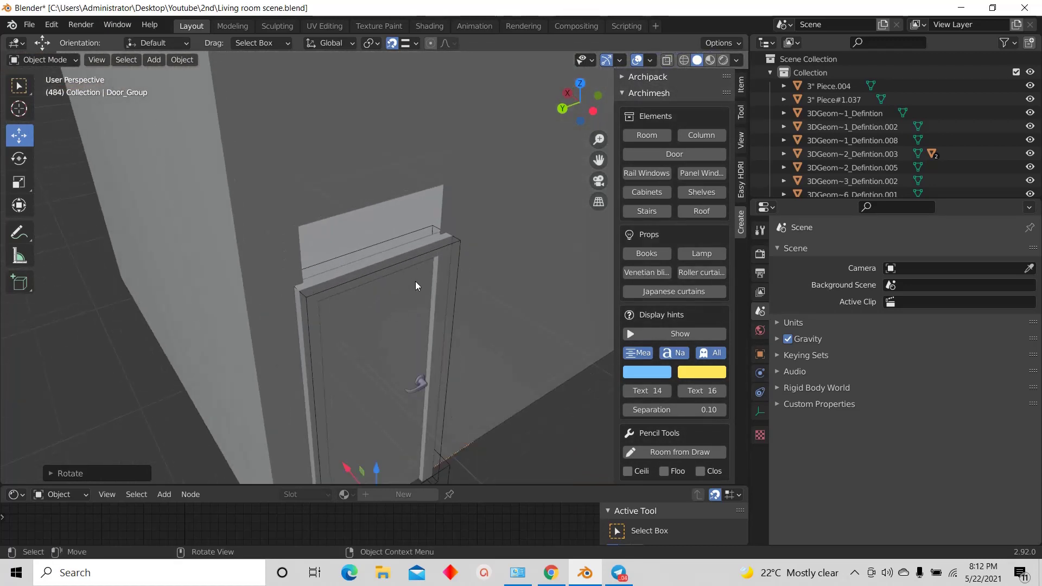
pyautogui.scroll(-3, 396, 220)
pyautogui.scroll(3, 380, 265)
pyautogui.scroll(-2, 376, 228)
pyautogui.scroll(2, 364, 267)
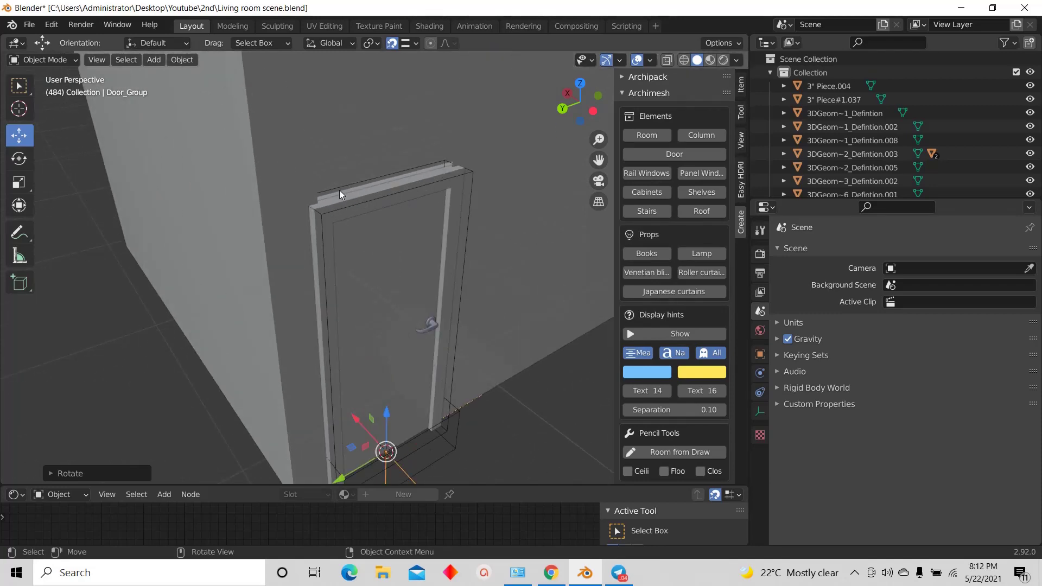
pyautogui.scroll(1, 341, 190)
pyautogui.moveTo(365, 217); pyautogui.dragTo(350, 244, button='middle')
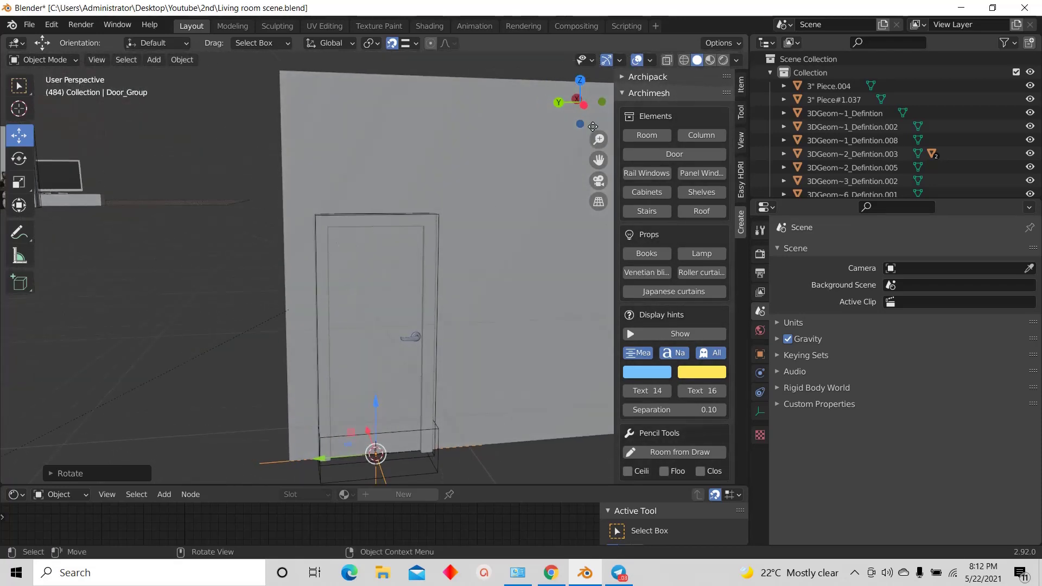
# Step: In the left orthographic view with X-ray on, scale the door along Z by about 1.24 to reach the doorway's top
pyautogui.click(582, 106)
pyautogui.keyDown('shift'); pyautogui.moveTo(475, 239); pyautogui.dragTo(503, 210, button='middle'); pyautogui.keyUp('shift')
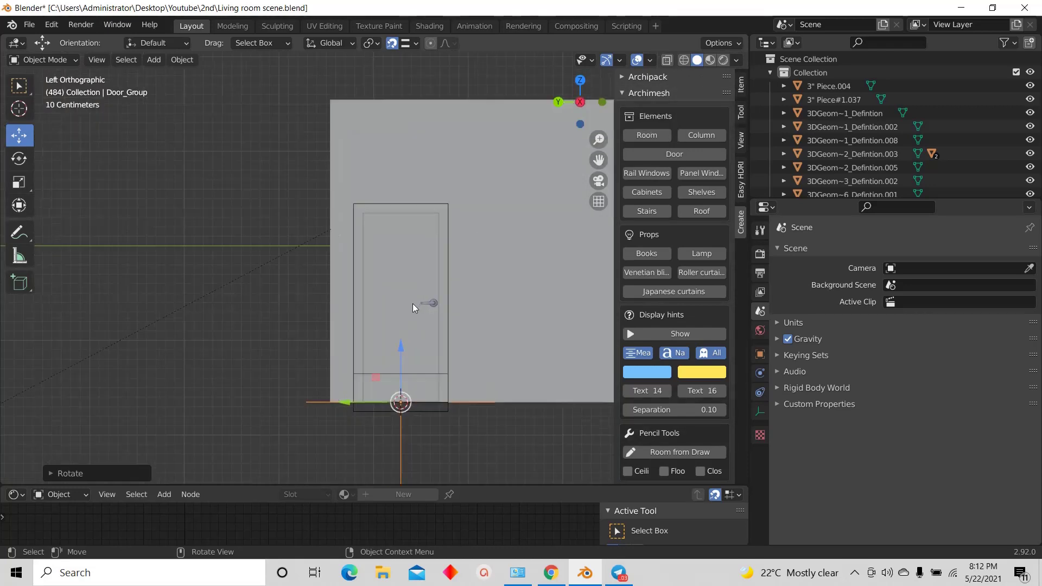
pyautogui.click(667, 60)
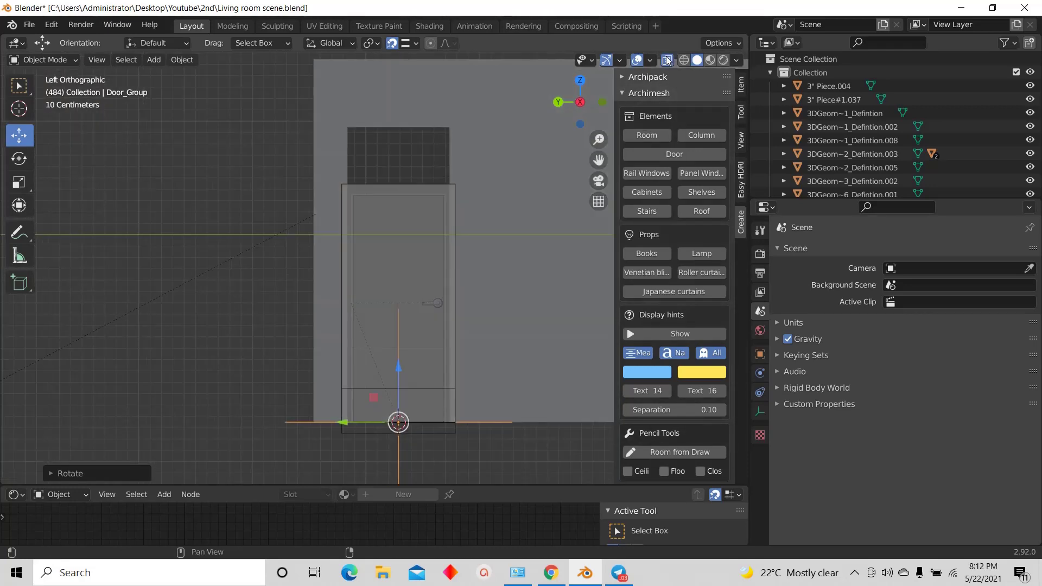
pyautogui.scroll(-2, 485, 243)
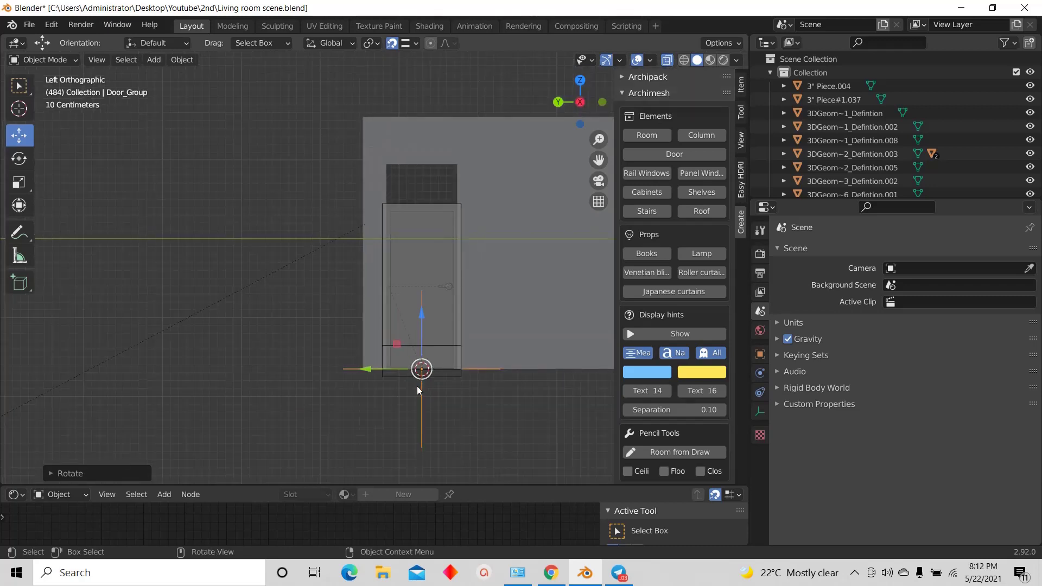
pyautogui.scroll(2, 417, 388)
pyautogui.click(436, 400)
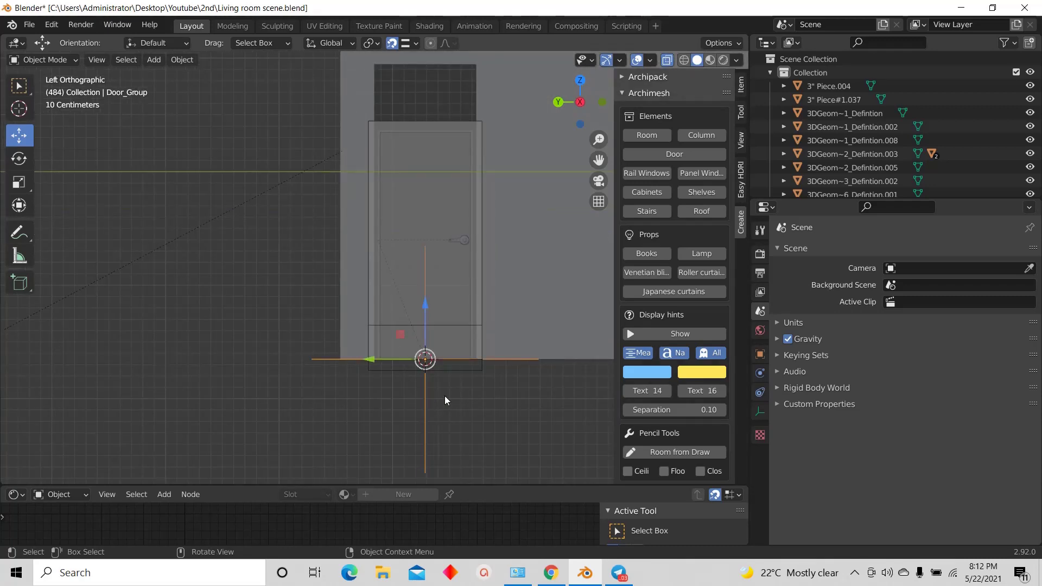
pyautogui.press('s')
pyautogui.press('z')
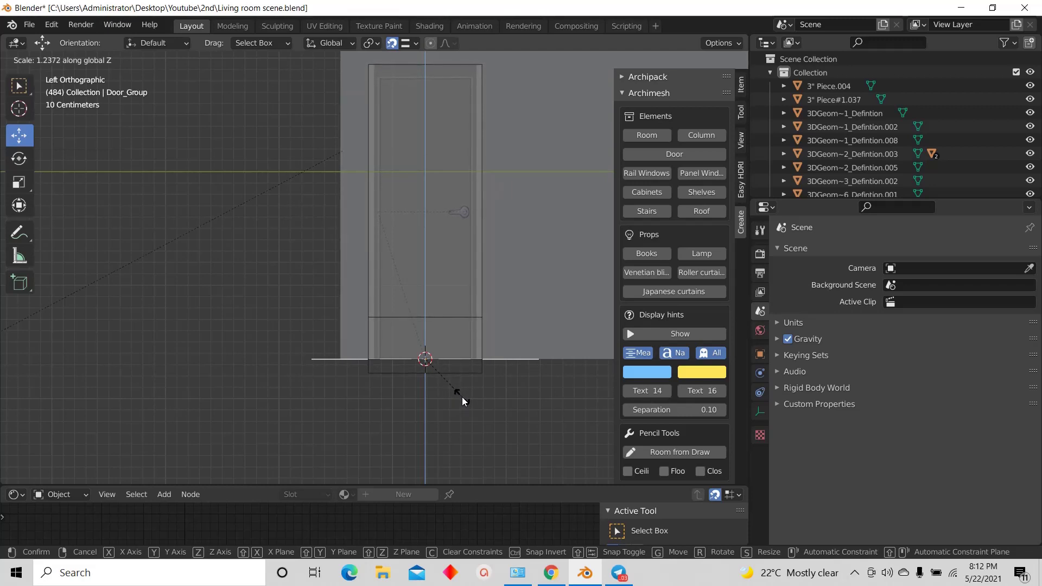
pyautogui.click(463, 399)
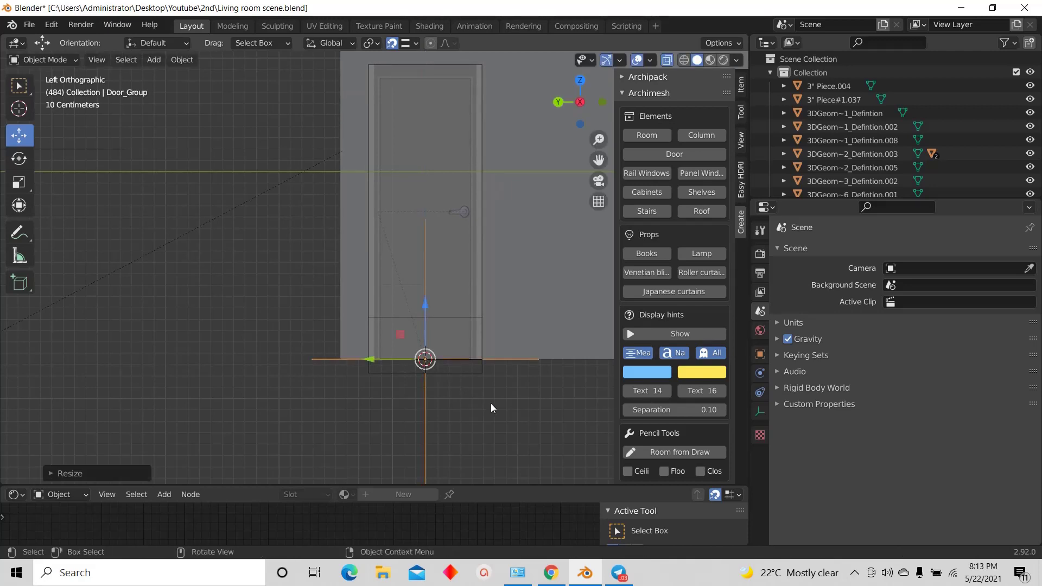
# Step: Scale the door along Y to match the doorway's width, and turn X-ray off
pyautogui.press('s')
pyautogui.press('y')
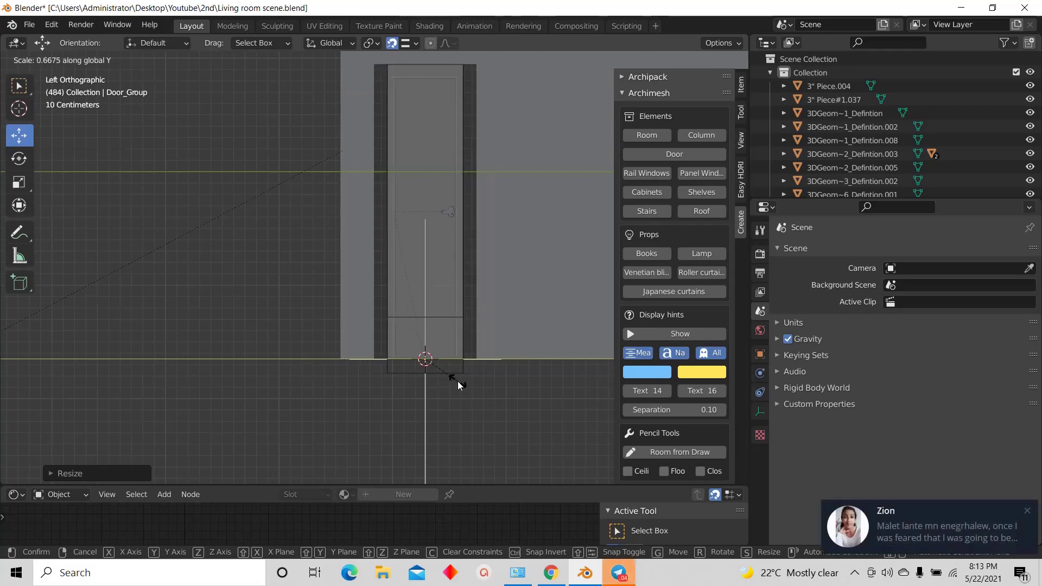
pyautogui.click(501, 406)
pyautogui.moveTo(503, 406); pyautogui.dragTo(571, 168, button='middle')
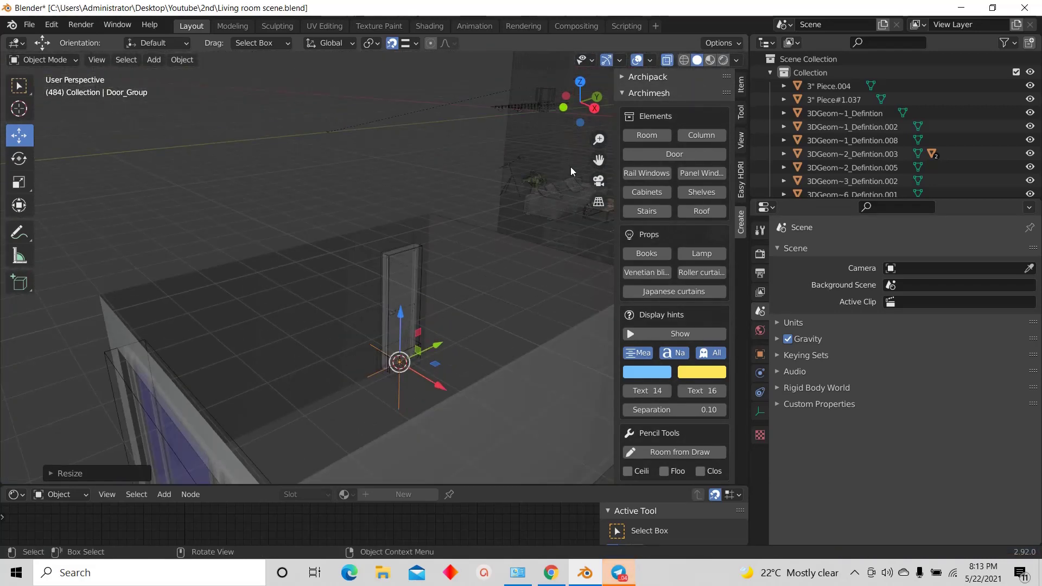
pyautogui.click(667, 62)
# Step: Inspect the door's fit in the long wall from inside the room and the whole shell from outside
pyautogui.scroll(4, 371, 332)
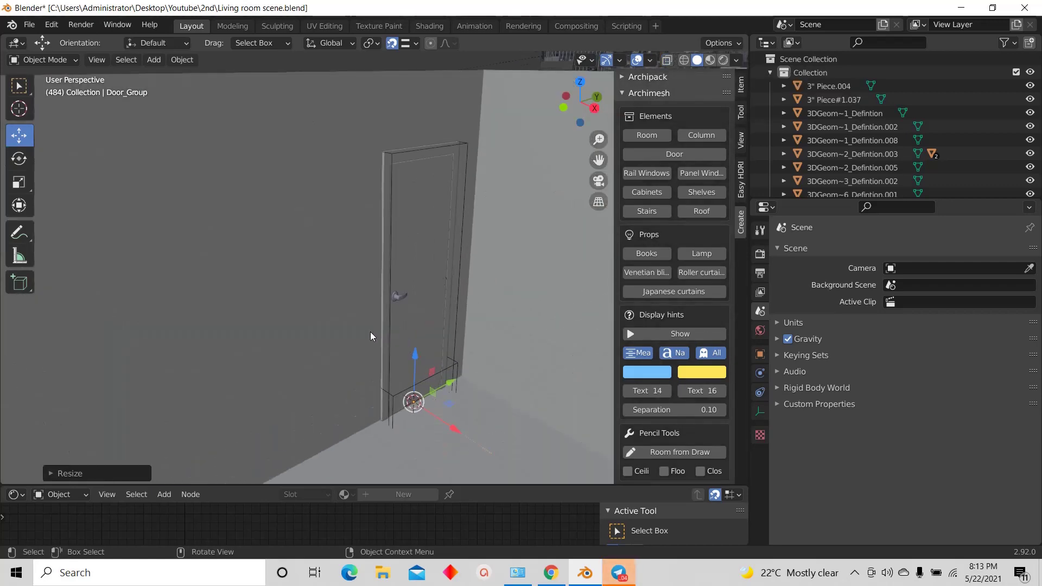
pyautogui.scroll(-6, 365, 334)
pyautogui.scroll(-4, 395, 314)
pyautogui.scroll(10, 395, 315)
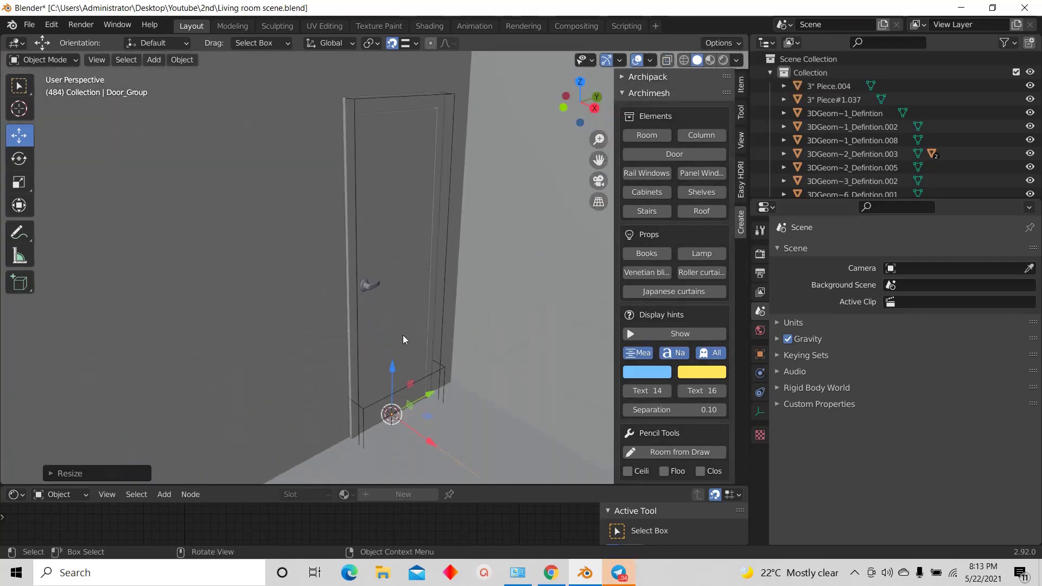
pyautogui.scroll(-3, 403, 334)
pyautogui.scroll(-5, 394, 324)
pyautogui.moveTo(406, 273); pyautogui.dragTo(304, 312, button='middle')
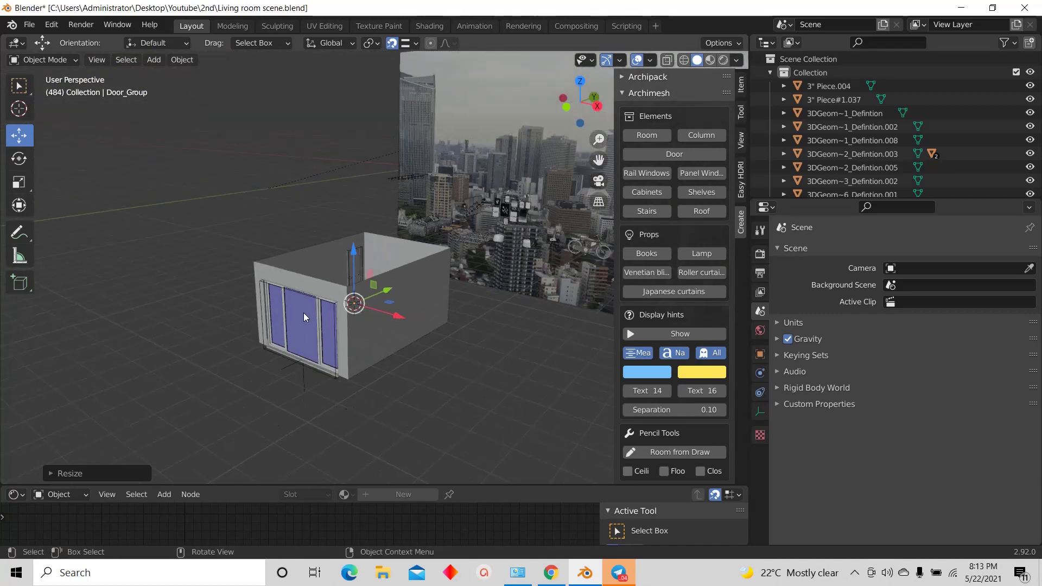
pyautogui.scroll(8, 325, 282)
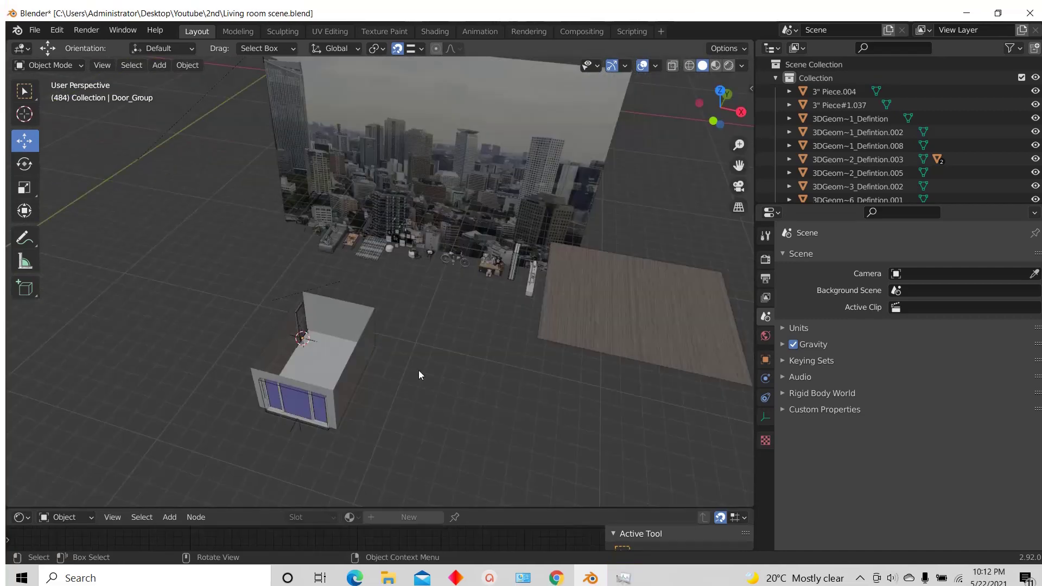
# Step: Examine the room's position relative to the city backdrop, the row of props and the wooden plane
pyautogui.moveTo(418, 370); pyautogui.dragTo(370, 369, button='middle')
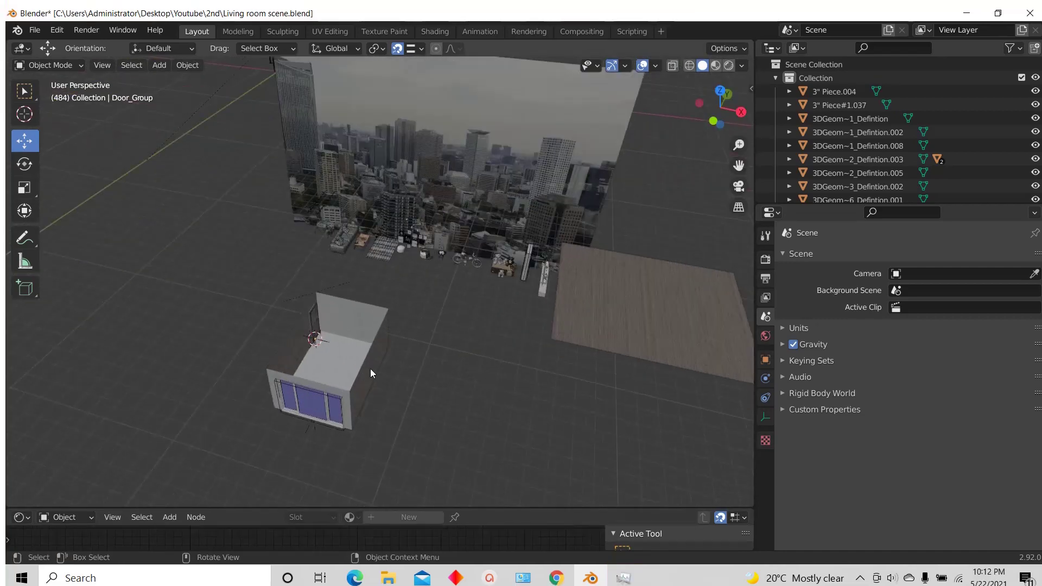
pyautogui.scroll(-3, 356, 360)
pyautogui.scroll(4, 356, 361)
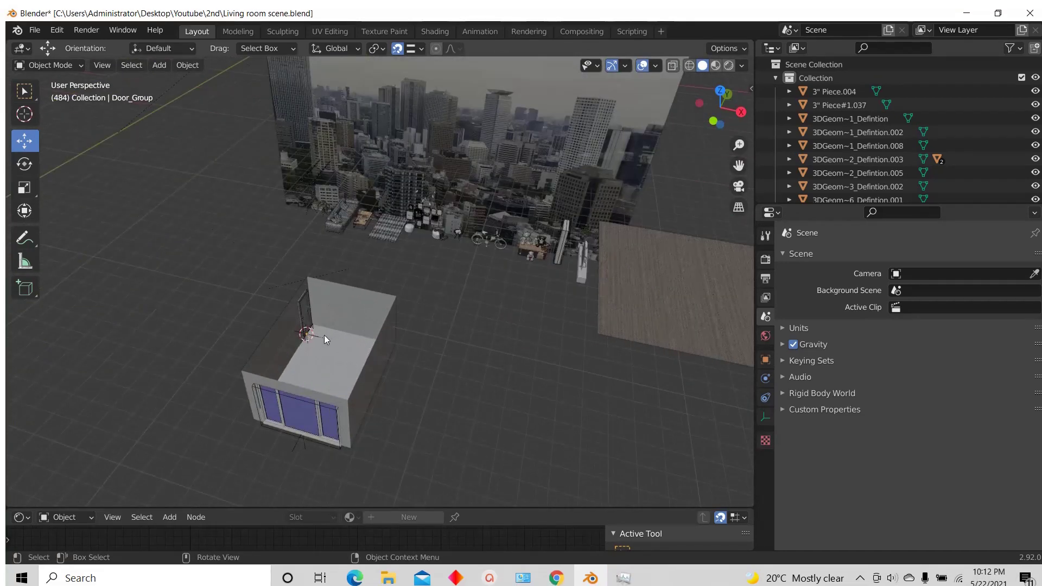
pyautogui.scroll(-2, 326, 335)
pyautogui.scroll(2, 326, 334)
pyautogui.scroll(-2, 370, 326)
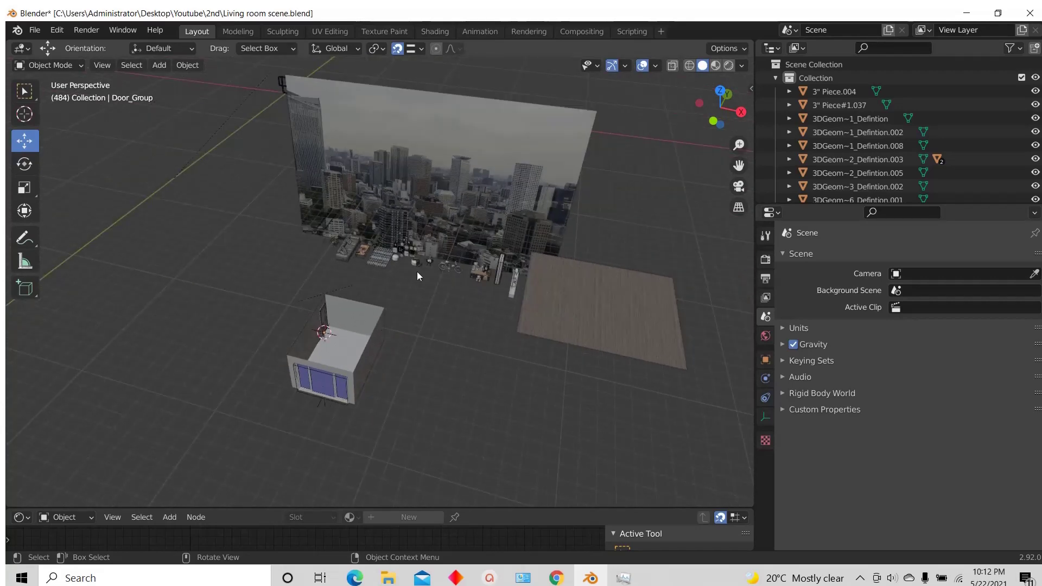
pyautogui.scroll(2, 400, 232)
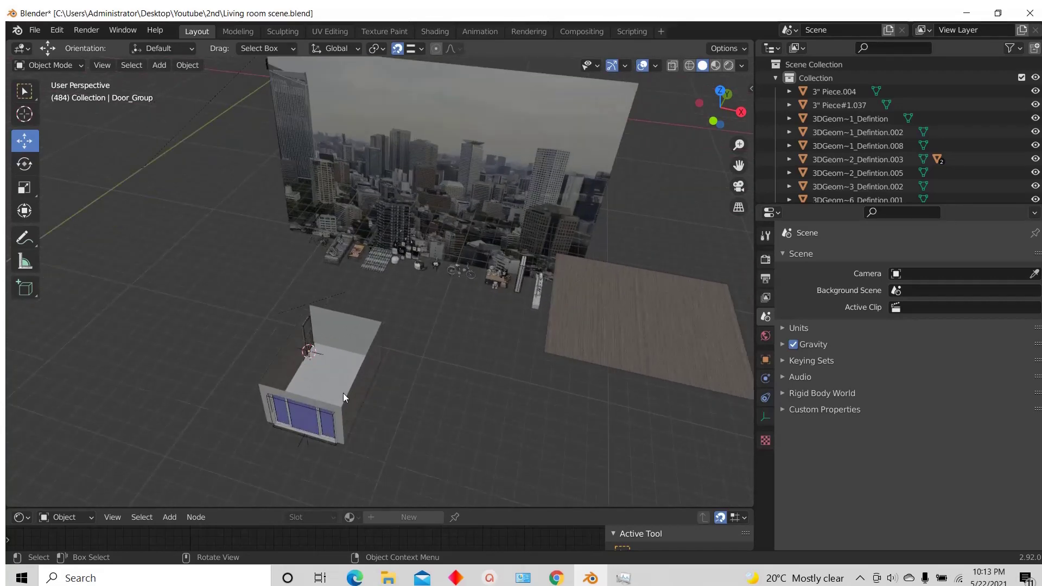
pyautogui.scroll(1, 380, 373)
pyautogui.scroll(-3, 380, 372)
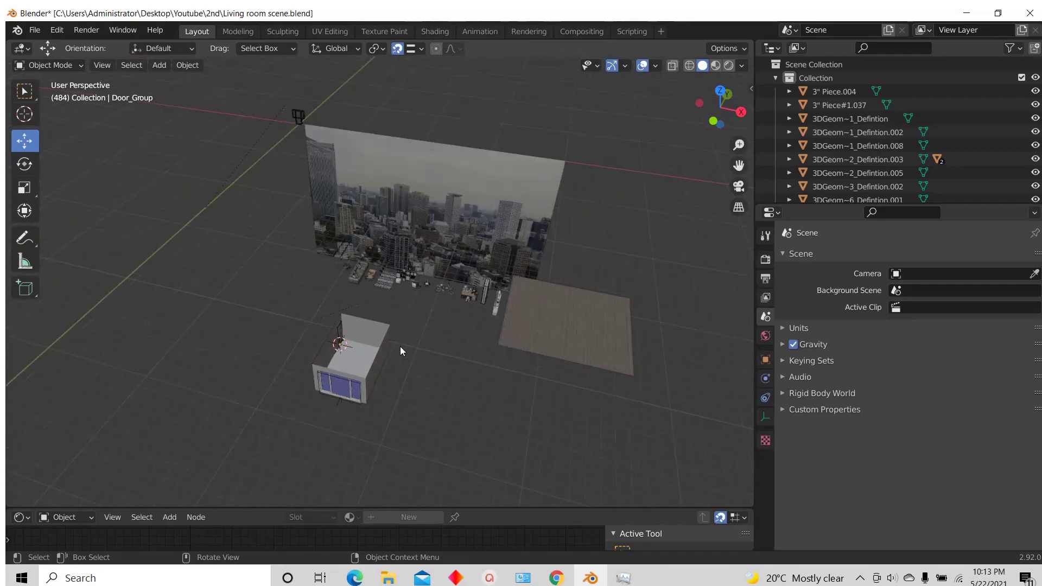
pyautogui.scroll(3, 399, 369)
pyautogui.scroll(-2, 400, 369)
pyautogui.moveTo(409, 360); pyautogui.dragTo(431, 340, button='middle')
pyautogui.scroll(2, 457, 326)
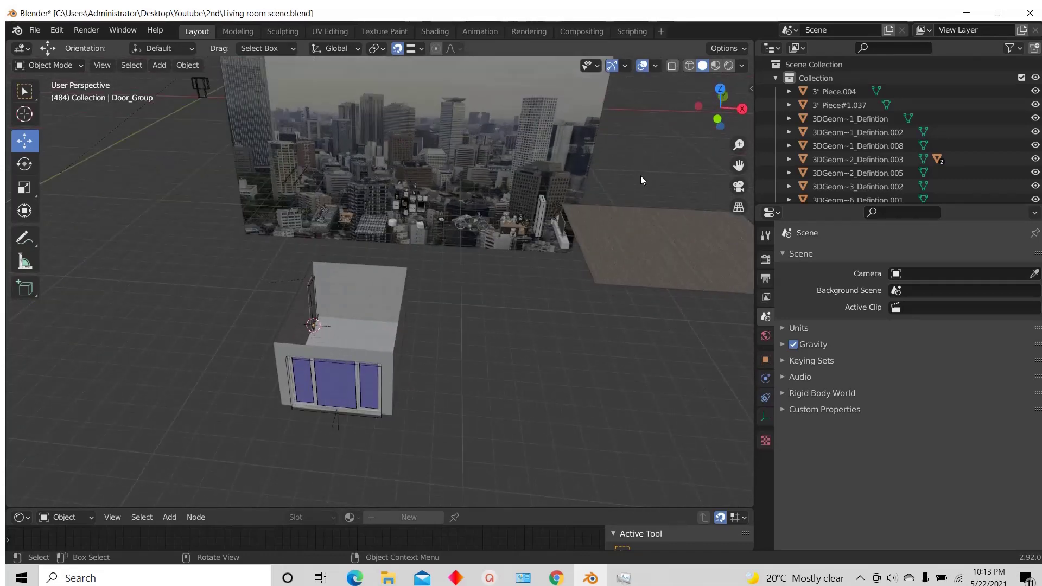
# Step: Select the room shell together with its window and door, and view them in front orthographic view
pyautogui.moveTo(710, 125); pyautogui.dragTo(278, 223)
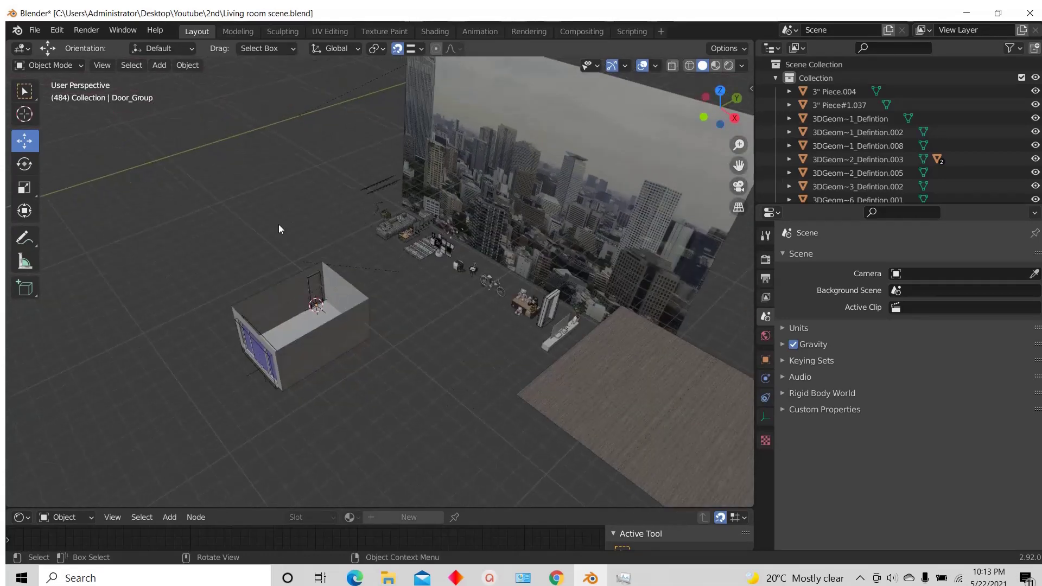
pyautogui.moveTo(393, 249); pyautogui.dragTo(203, 391)
pyautogui.moveTo(225, 406); pyautogui.dragTo(357, 380, button='middle')
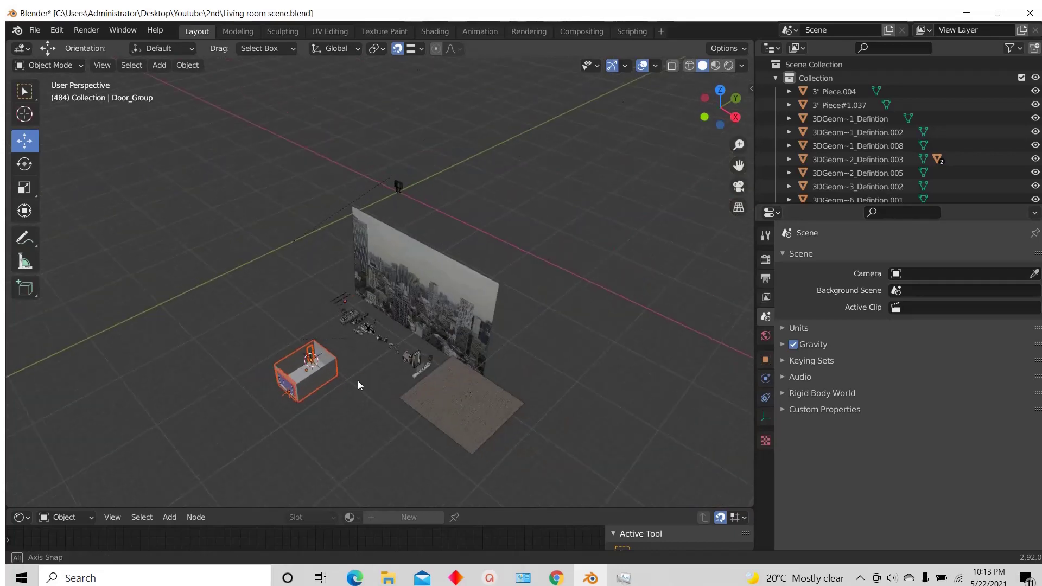
pyautogui.click(705, 115)
pyautogui.scroll(4, 388, 340)
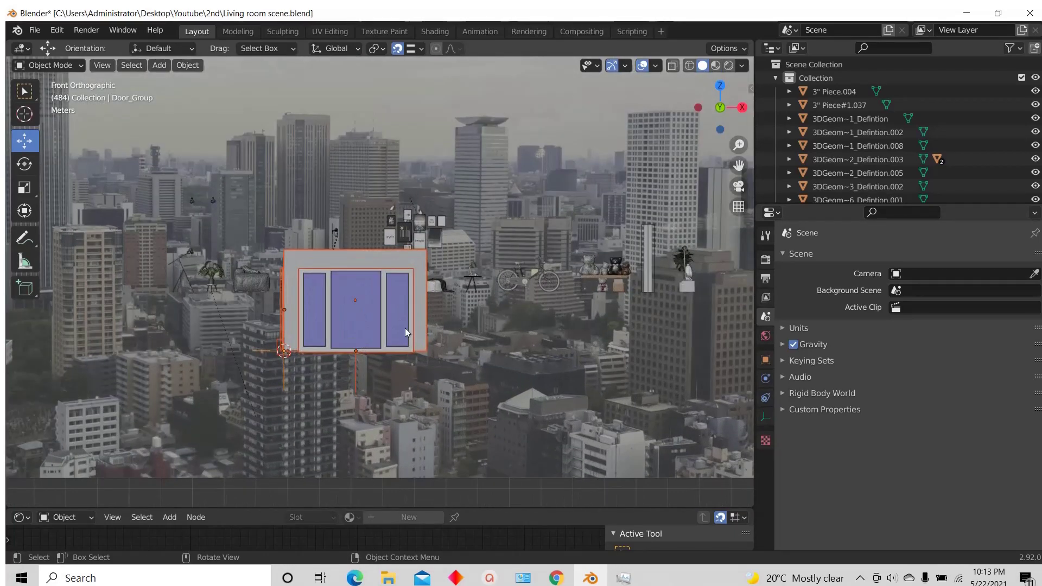
pyautogui.press('g')
pyautogui.press('z')
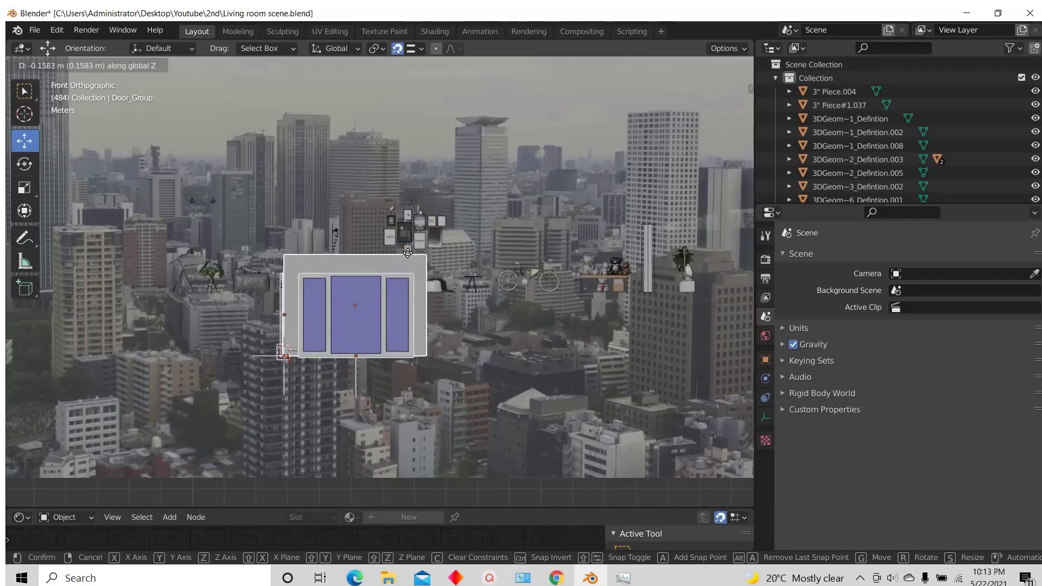
pyautogui.click(408, 247)
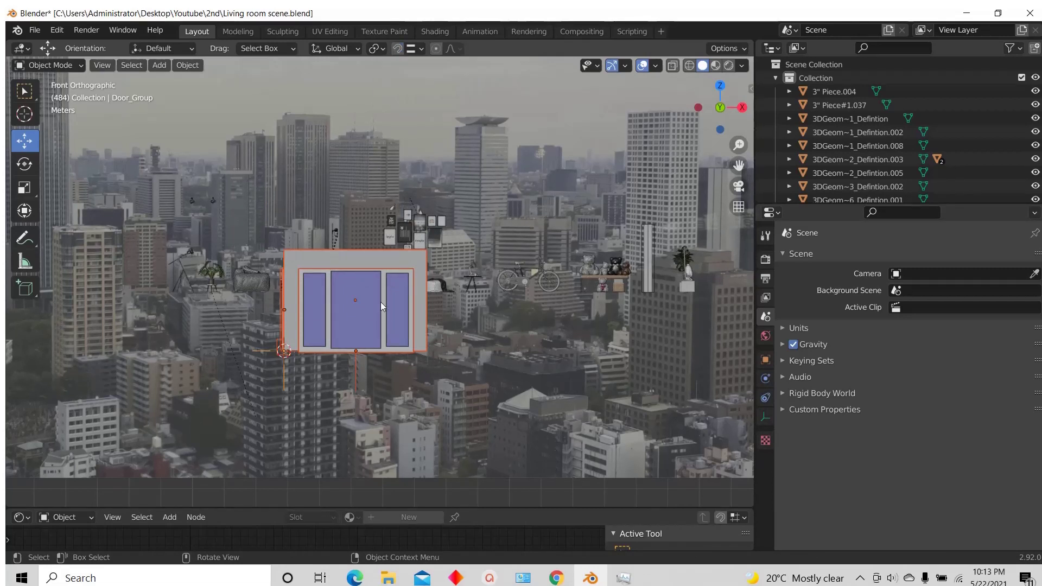
# Step: With snapping off, raise the selected room, window and door about 1.87 m along the global Z axis
pyautogui.press('g')
pyautogui.press('z')
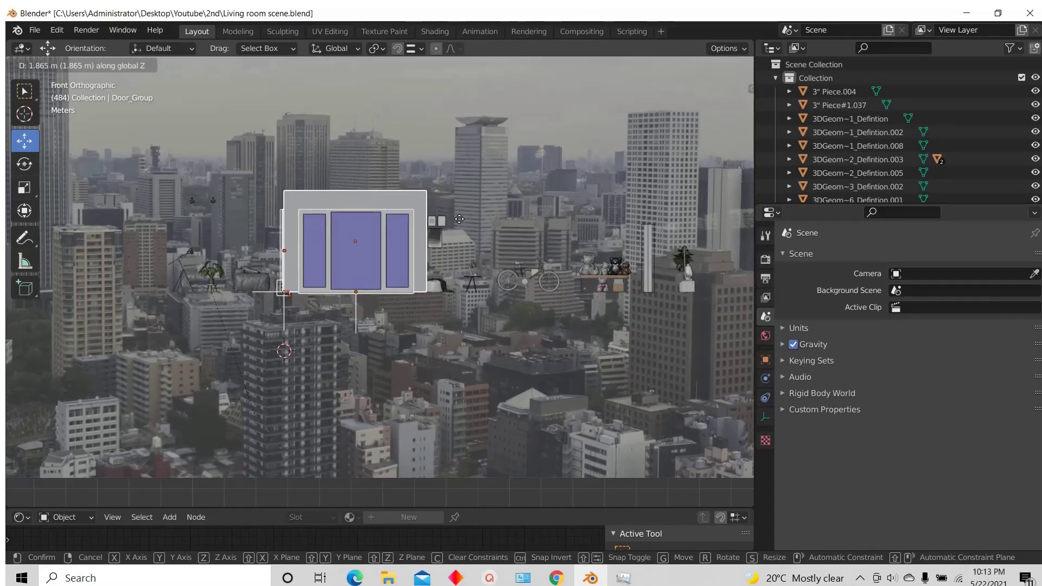
pyautogui.click(459, 219)
# Step: In top orthographic view, move the wooden plane so that it lies underneath the whole room shell
pyautogui.moveTo(446, 265); pyautogui.dragTo(371, 316, button='middle')
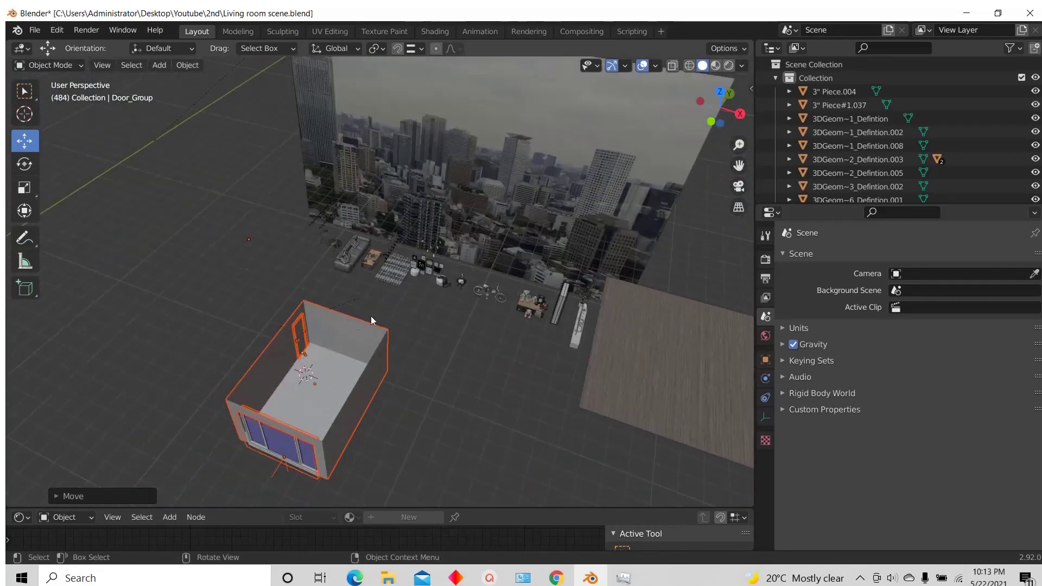
pyautogui.press('KP_7')
pyautogui.scroll(-4, 503, 408)
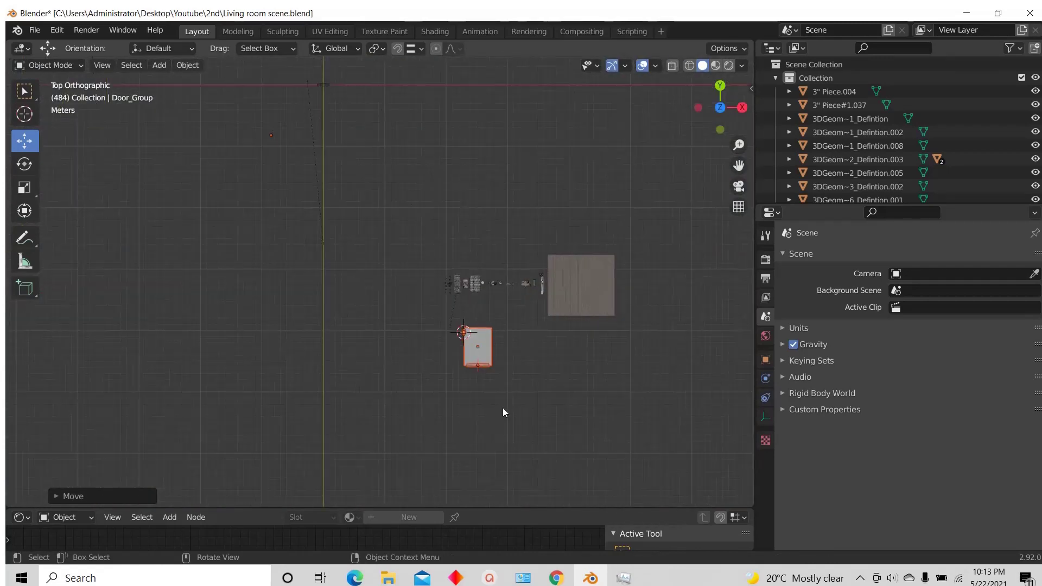
pyautogui.scroll(3, 511, 328)
pyautogui.scroll(2, 419, 239)
pyautogui.scroll(-2, 354, 228)
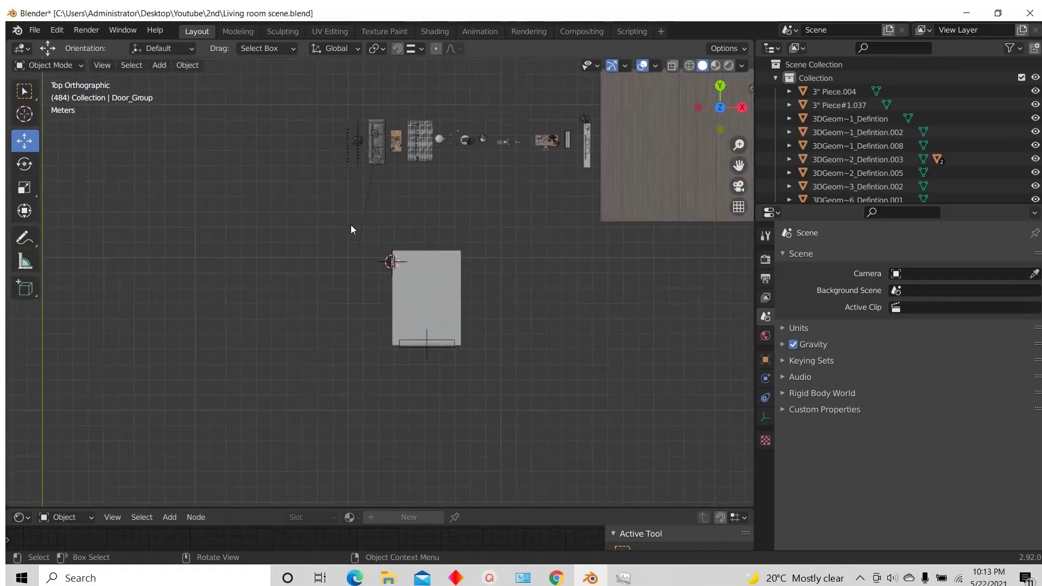
pyautogui.click(662, 163)
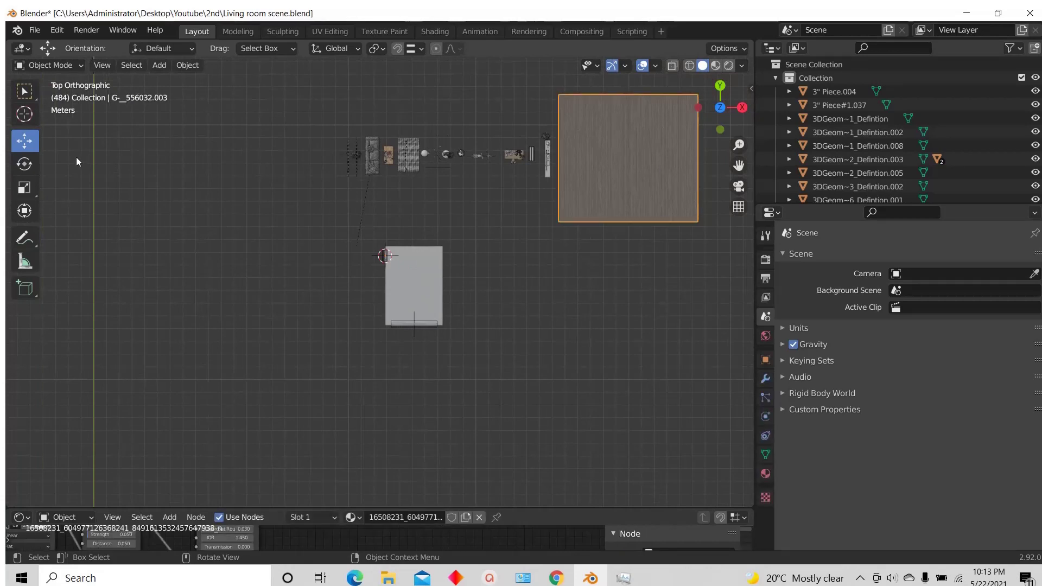
pyautogui.scroll(-3, 547, 251)
pyautogui.scroll(2, 592, 226)
pyautogui.press('g')
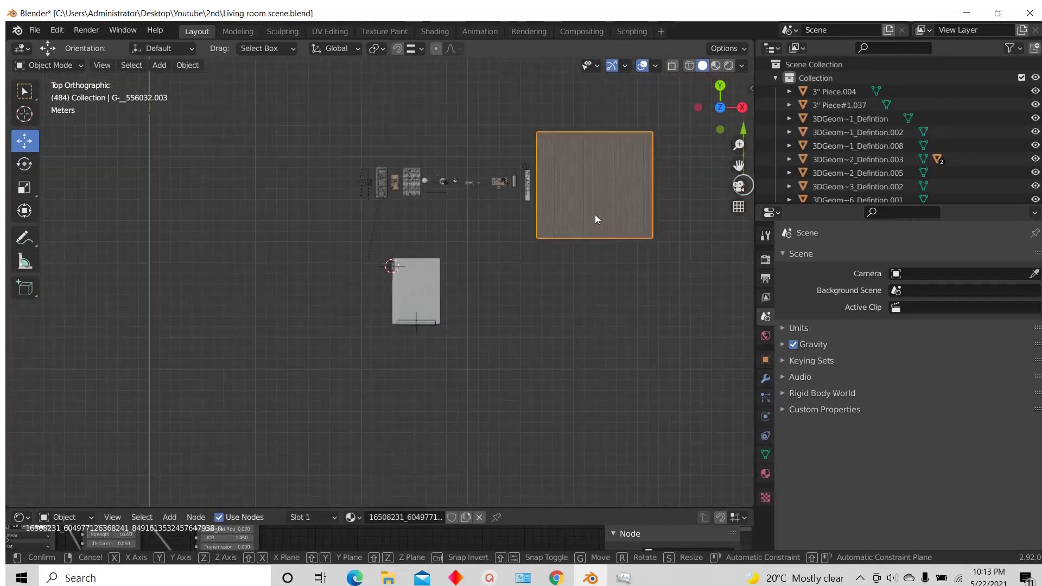
pyautogui.click(425, 330)
pyautogui.scroll(5, 426, 330)
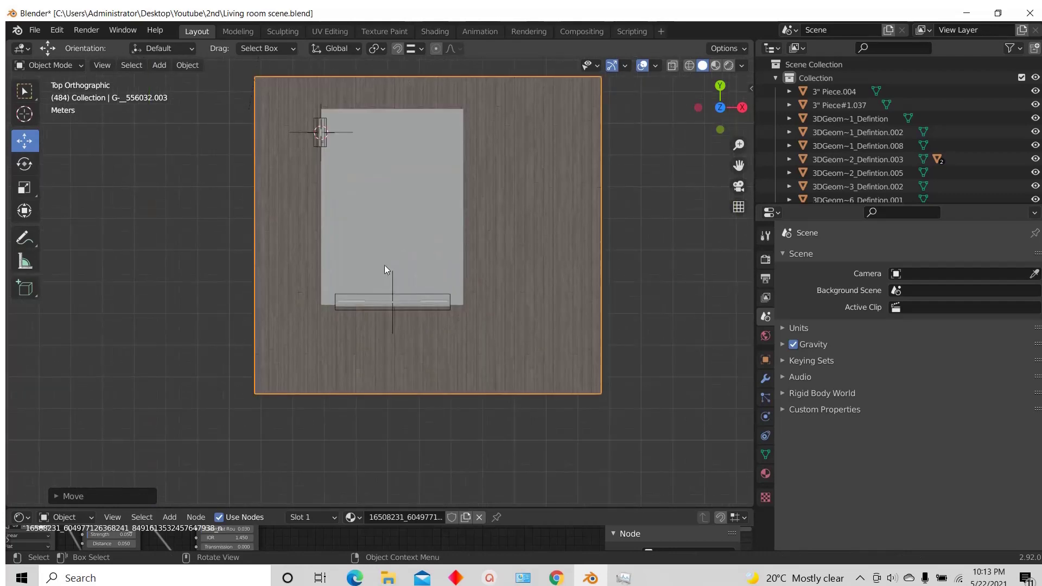
pyautogui.scroll(-3, 384, 264)
pyautogui.scroll(4, 373, 272)
pyautogui.scroll(-5, 483, 336)
pyautogui.moveTo(479, 332); pyautogui.dragTo(392, 259, button='middle')
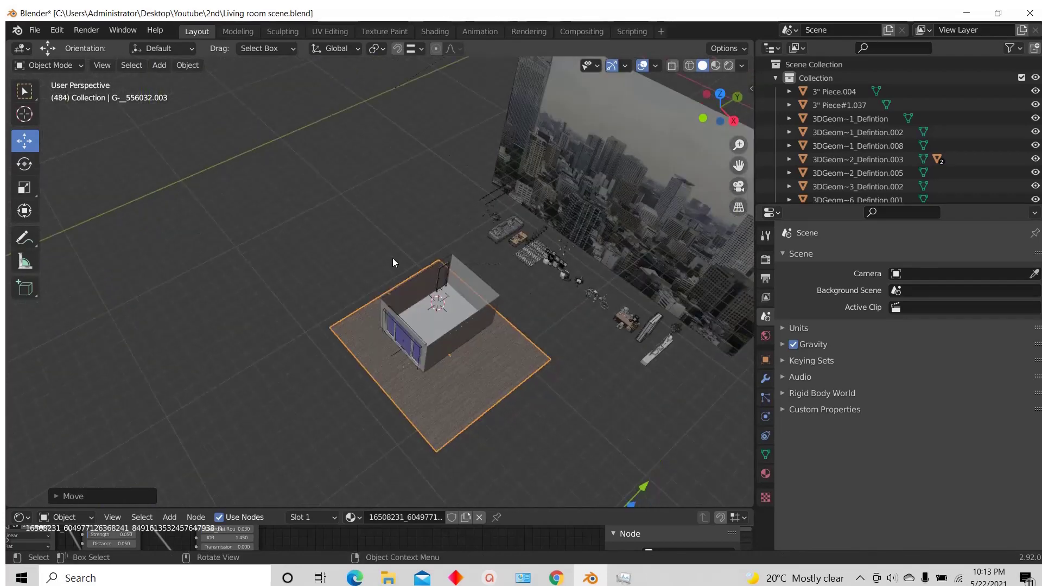
# Step: Raise the wooden plane slightly along the global Z axis until it covers the room's plain floor
pyautogui.scroll(3, 416, 316)
pyautogui.moveTo(415, 316); pyautogui.dragTo(467, 371, button='middle')
pyautogui.scroll(3, 453, 265)
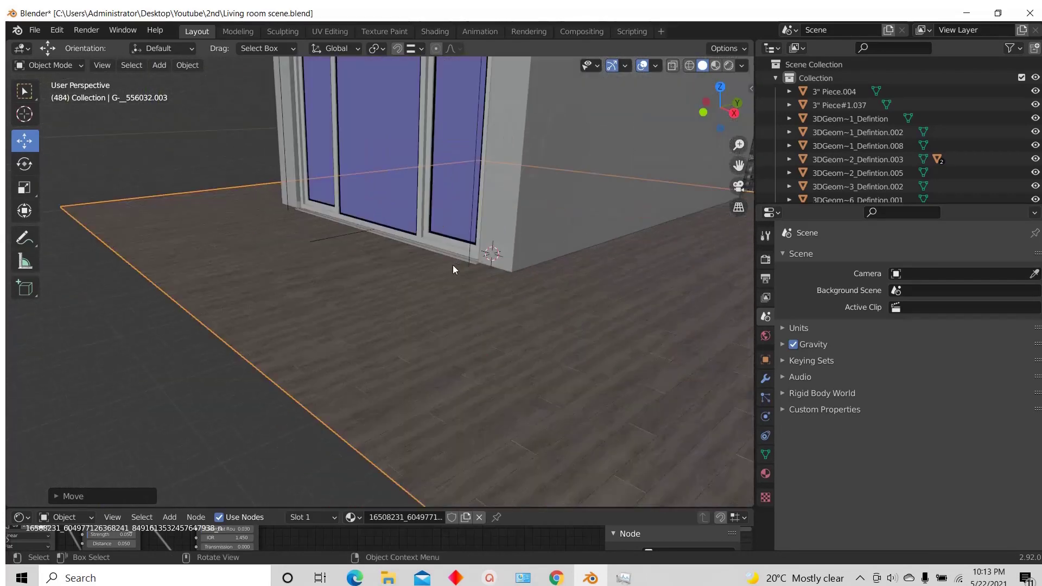
pyautogui.scroll(-4, 453, 265)
pyautogui.moveTo(453, 264); pyautogui.dragTo(441, 327, button='middle')
pyautogui.scroll(6, 434, 246)
pyautogui.scroll(-2, 466, 262)
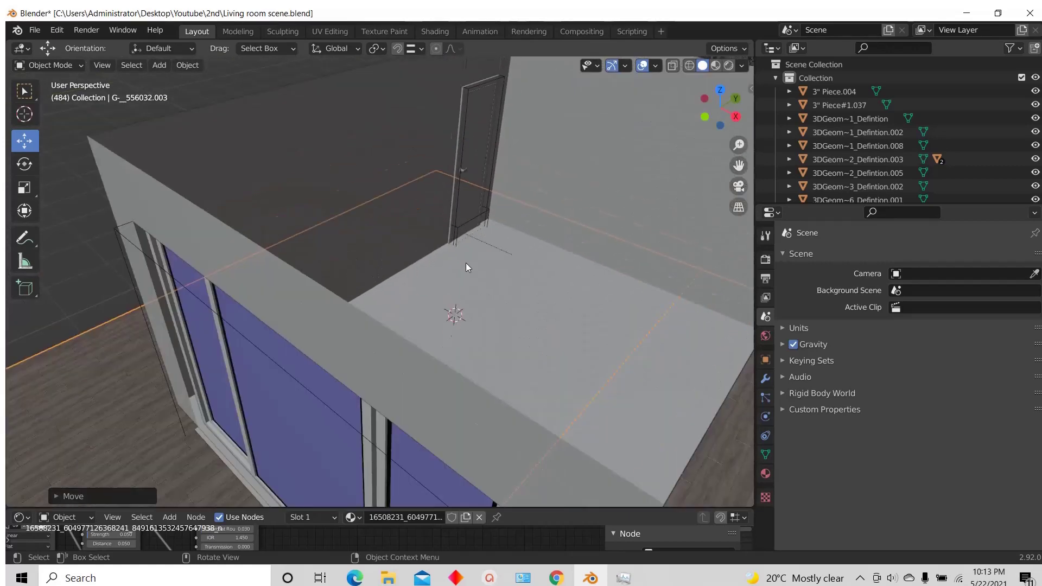
pyautogui.press('g')
pyautogui.press('z')
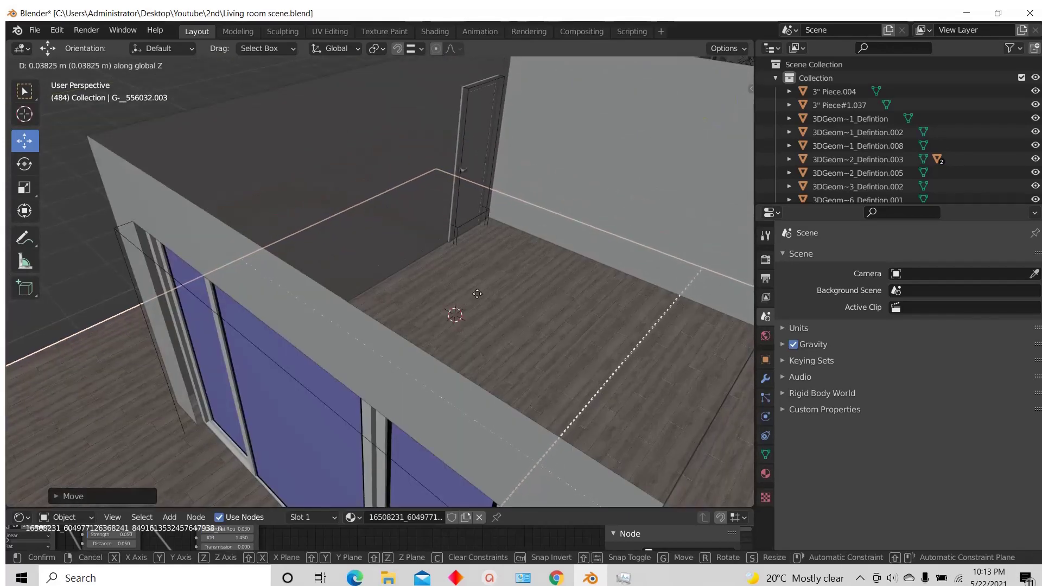
pyautogui.click(497, 328)
# Step: Examine the room on the wooden plane from above and outside, relative to the props and city backdrop
pyautogui.scroll(-6, 448, 316)
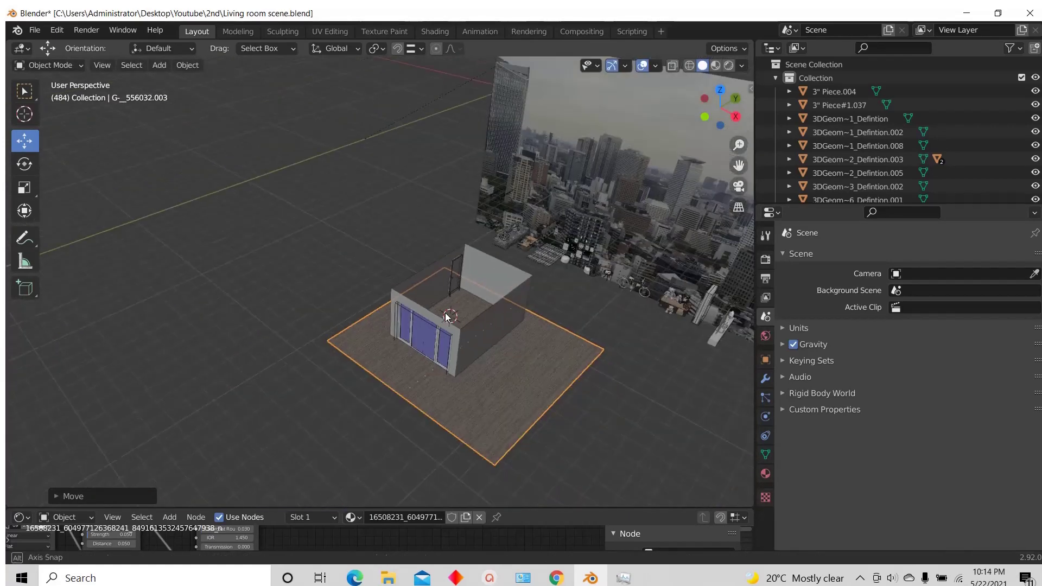
pyautogui.moveTo(445, 317); pyautogui.dragTo(497, 388, button='middle')
pyautogui.scroll(2, 509, 380)
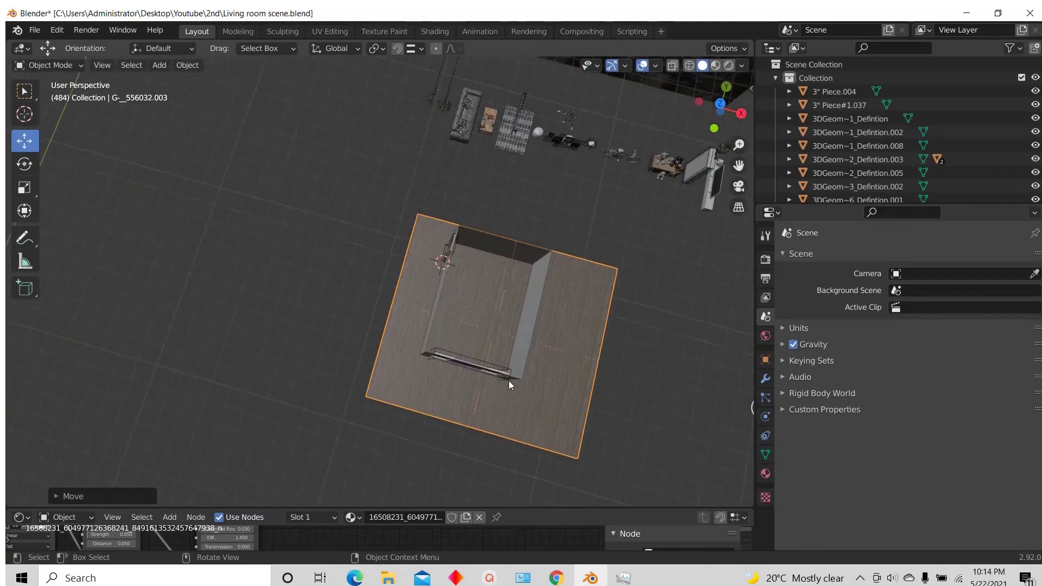
pyautogui.click(720, 102)
pyautogui.scroll(3, 485, 233)
pyautogui.moveTo(487, 262); pyautogui.dragTo(456, 269, button='middle')
pyautogui.scroll(5, 458, 270)
pyautogui.scroll(-8, 463, 233)
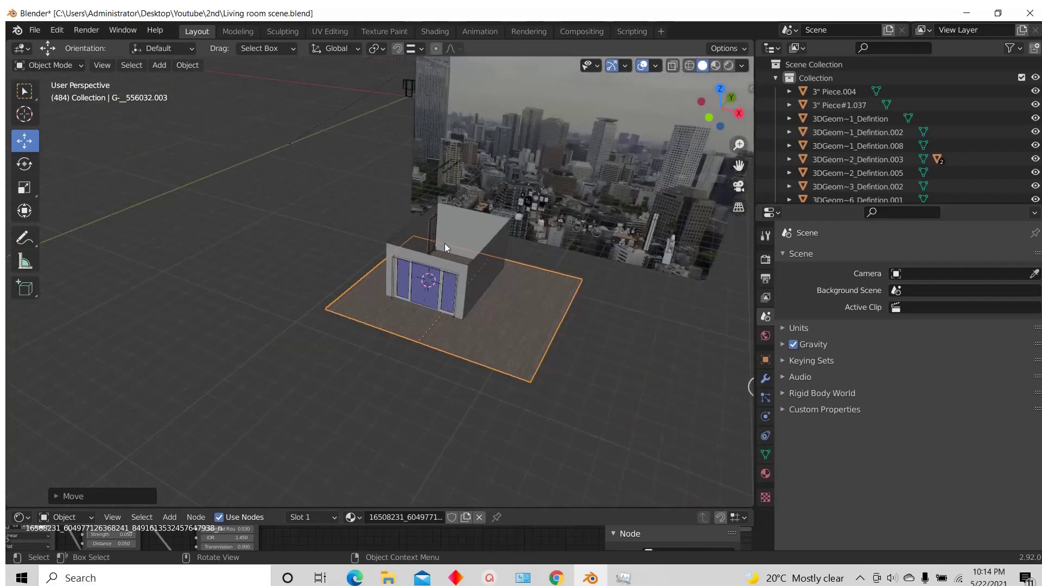
pyautogui.moveTo(460, 327); pyautogui.dragTo(520, 302, button='middle')
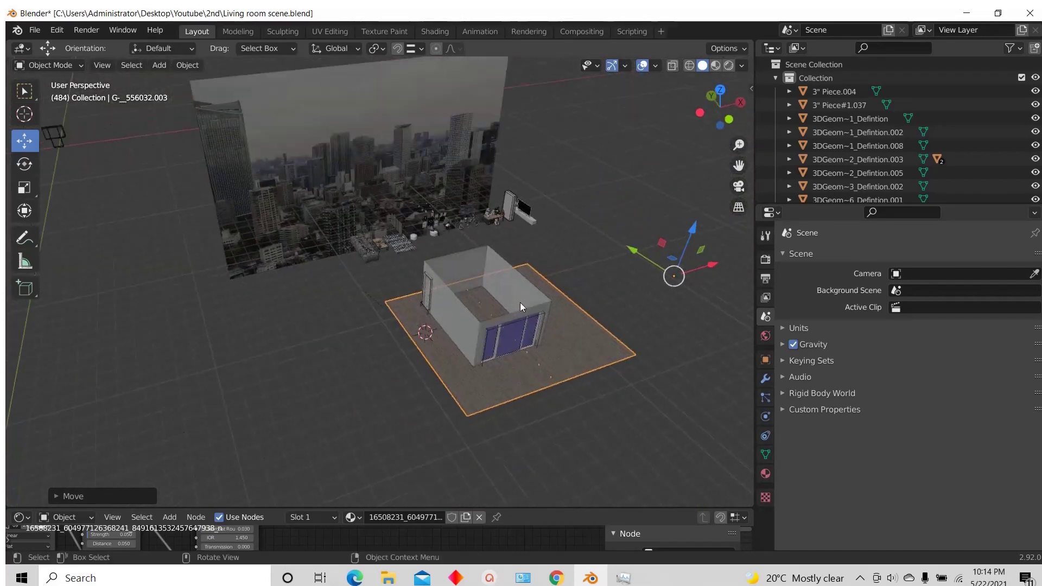
# Step: In top view, move the grey sofa from the row of props into the room
pyautogui.click(725, 85)
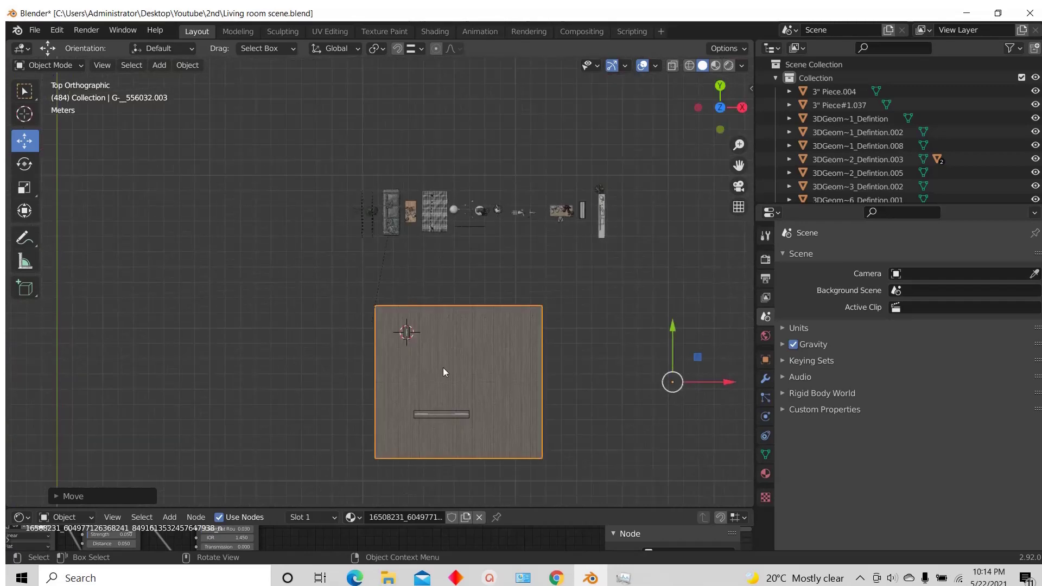
pyautogui.scroll(5, 443, 367)
pyautogui.scroll(-5, 413, 326)
pyautogui.scroll(2, 379, 195)
pyautogui.click(380, 140)
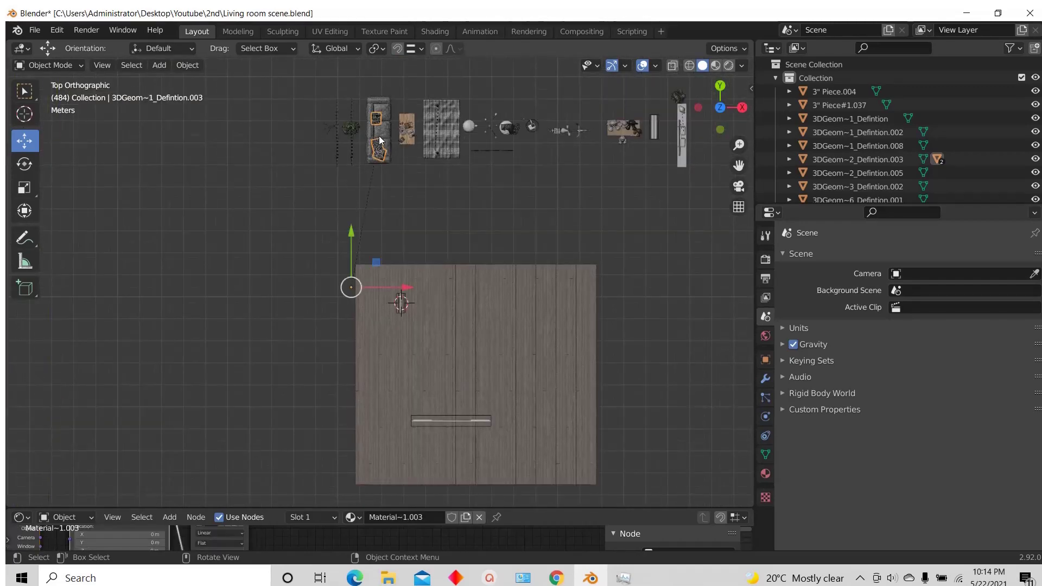
pyautogui.scroll(2, 381, 136)
pyautogui.click(382, 131)
pyautogui.scroll(-4, 382, 131)
pyautogui.scroll(1, 380, 130)
pyautogui.scroll(-1, 379, 129)
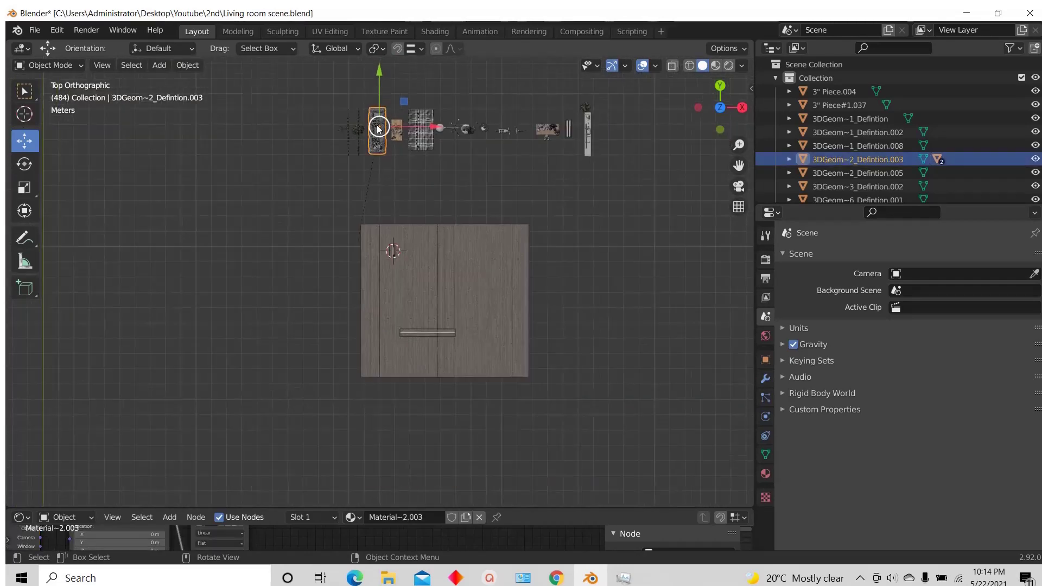
pyautogui.scroll(2, 380, 136)
pyautogui.moveTo(372, 116); pyautogui.dragTo(439, 353)
# Step: Shift the sofa along the global X axis toward the long wall that contains the door
pyautogui.scroll(4, 439, 355)
pyautogui.moveTo(437, 361); pyautogui.dragTo(434, 392, button='middle')
pyautogui.press('g')
pyautogui.press('x')
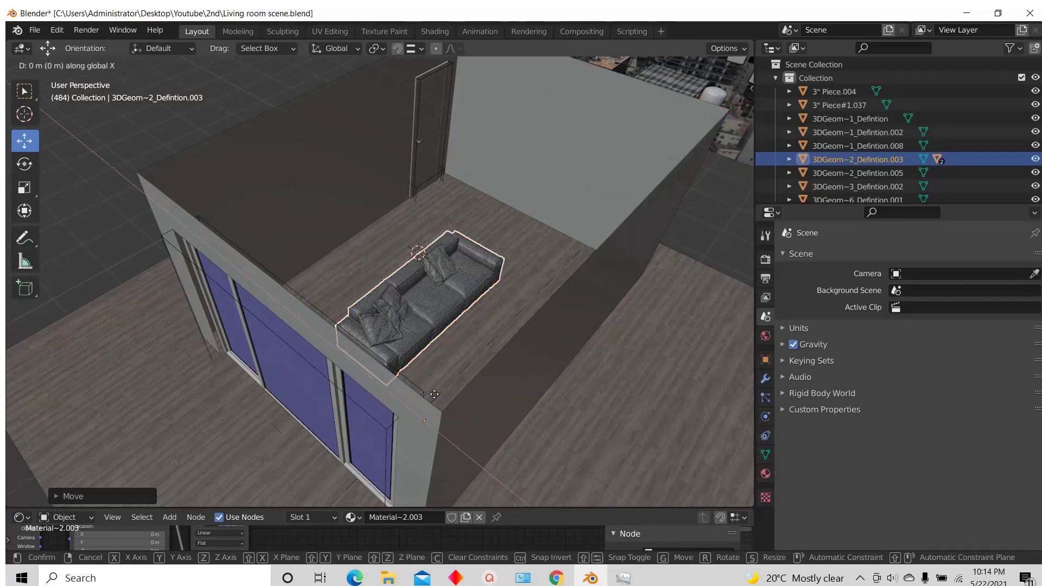
pyautogui.click(393, 347)
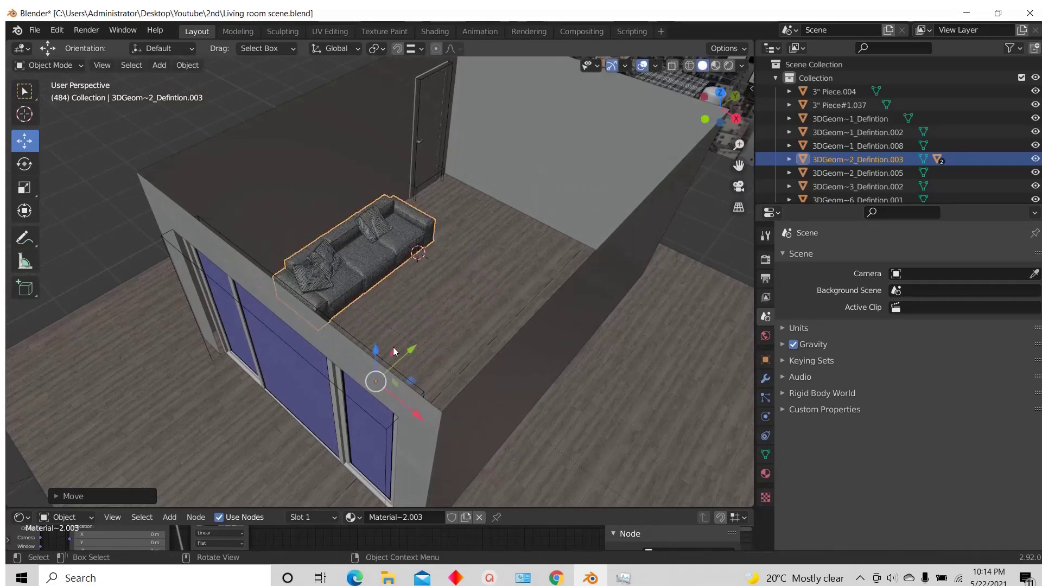
# Step: Adjust the sofa's placement between the window and the door along the Y and X axes
pyautogui.moveTo(393, 346); pyautogui.dragTo(430, 376, button='middle')
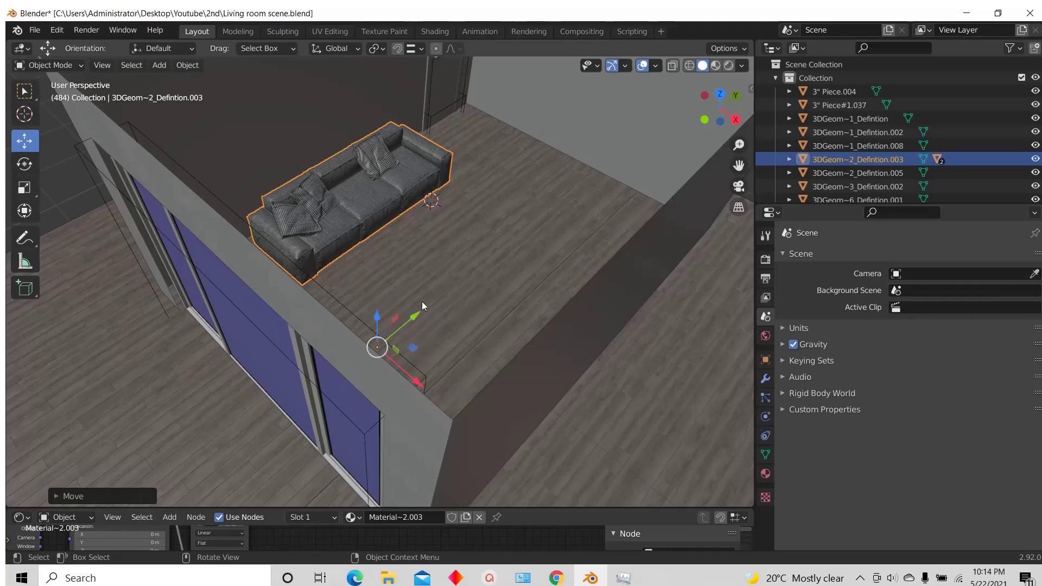
pyautogui.moveTo(424, 305); pyautogui.dragTo(416, 311, button='middle')
pyautogui.scroll(-3, 422, 357)
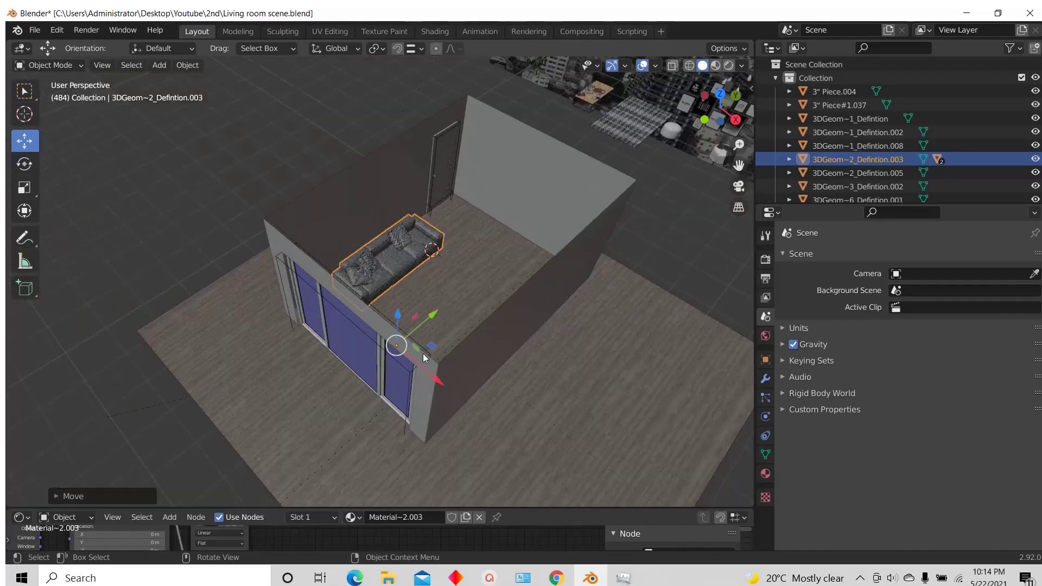
pyautogui.scroll(3, 419, 348)
pyautogui.scroll(-2, 408, 326)
pyautogui.moveTo(412, 312); pyautogui.dragTo(405, 204, button='middle')
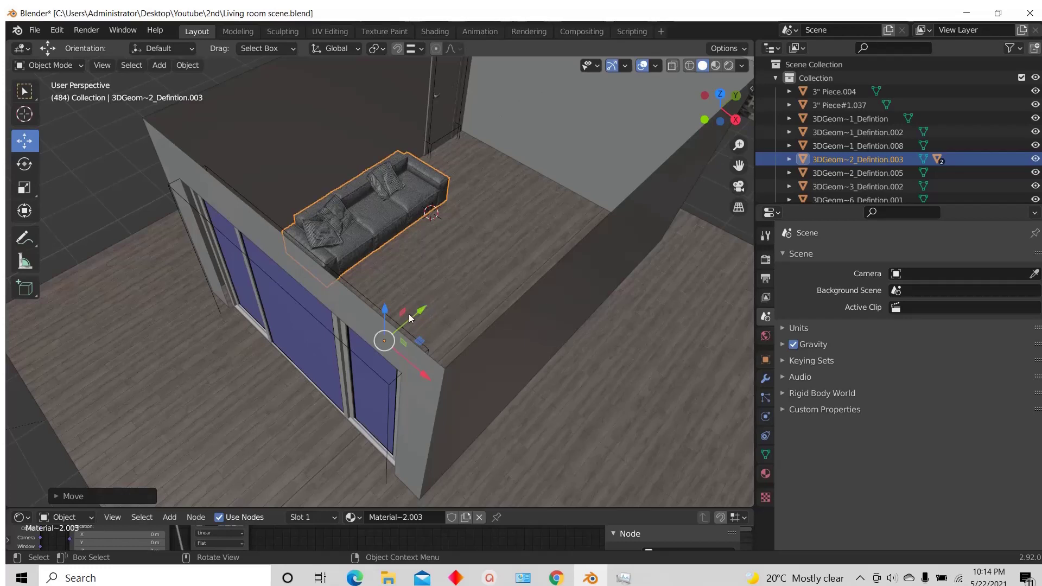
pyautogui.moveTo(412, 311); pyautogui.dragTo(359, 308)
pyautogui.moveTo(408, 375); pyautogui.dragTo(419, 365)
# Step: Move the sofa about 0.3 m along negative global X so its back sits against the long wall
pyautogui.scroll(-4, 413, 304)
pyautogui.moveTo(418, 277); pyautogui.dragTo(380, 216, button='middle')
pyautogui.scroll(8, 380, 216)
pyautogui.moveTo(475, 268); pyautogui.dragTo(438, 301, button='middle')
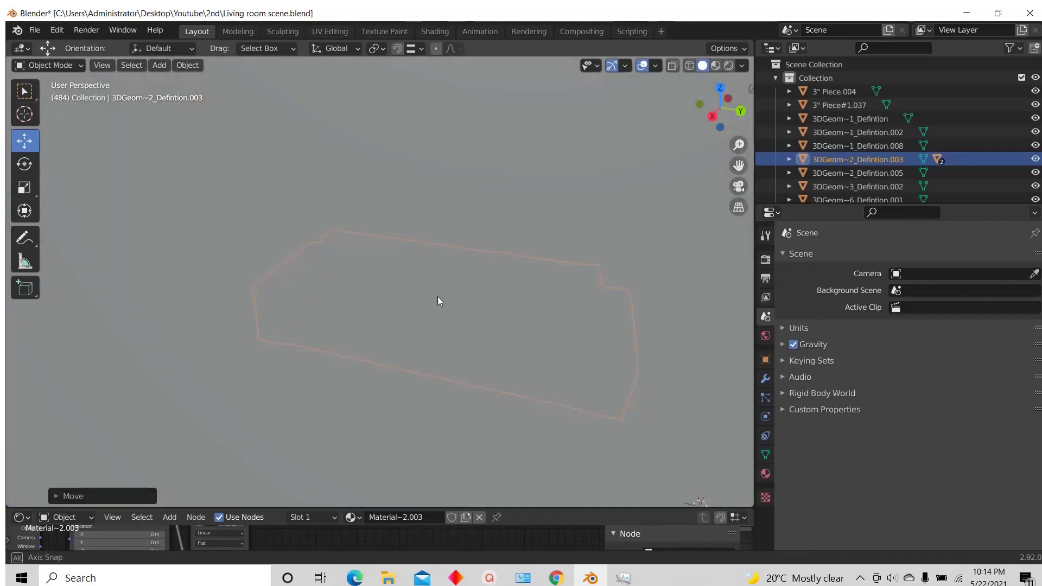
pyautogui.scroll(-5, 440, 301)
pyautogui.moveTo(477, 338); pyautogui.dragTo(414, 259, button='middle')
pyautogui.scroll(-3, 434, 297)
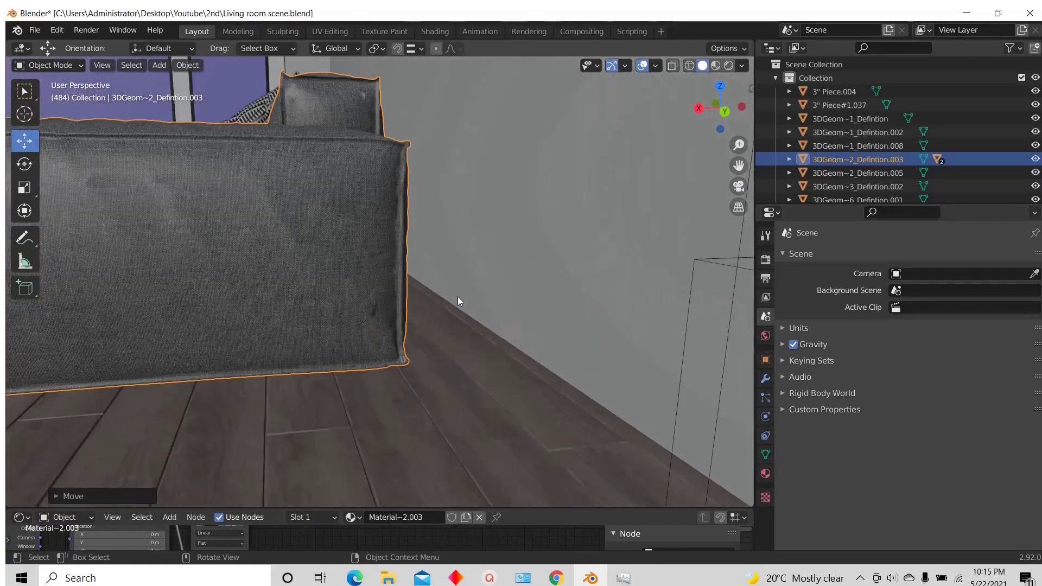
pyautogui.press('g')
pyautogui.press('x')
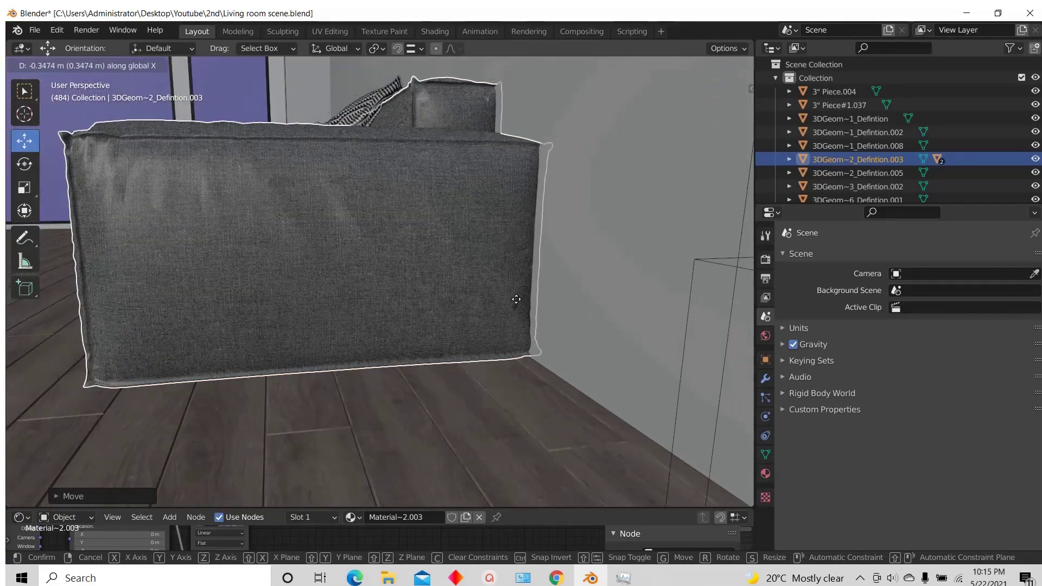
# Step: Adjust the sofa's height along the global Z axis until its feet rest on the wooden floor
pyautogui.press('g')
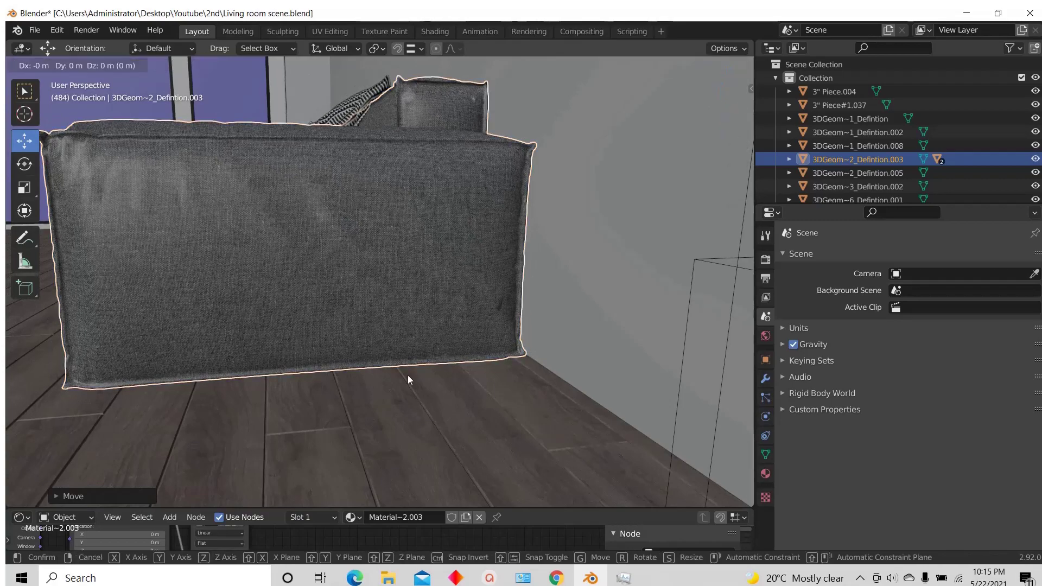
pyautogui.press('z')
pyautogui.moveTo(421, 363)
pyautogui.mouseDown(button='middle')
pyautogui.moveTo(467, 344)
pyautogui.moveTo(440, 328)
pyautogui.moveTo(393, 366)
pyautogui.moveTo(407, 351)
pyautogui.mouseUp(button='middle')
pyautogui.press('g')
pyautogui.press('z')
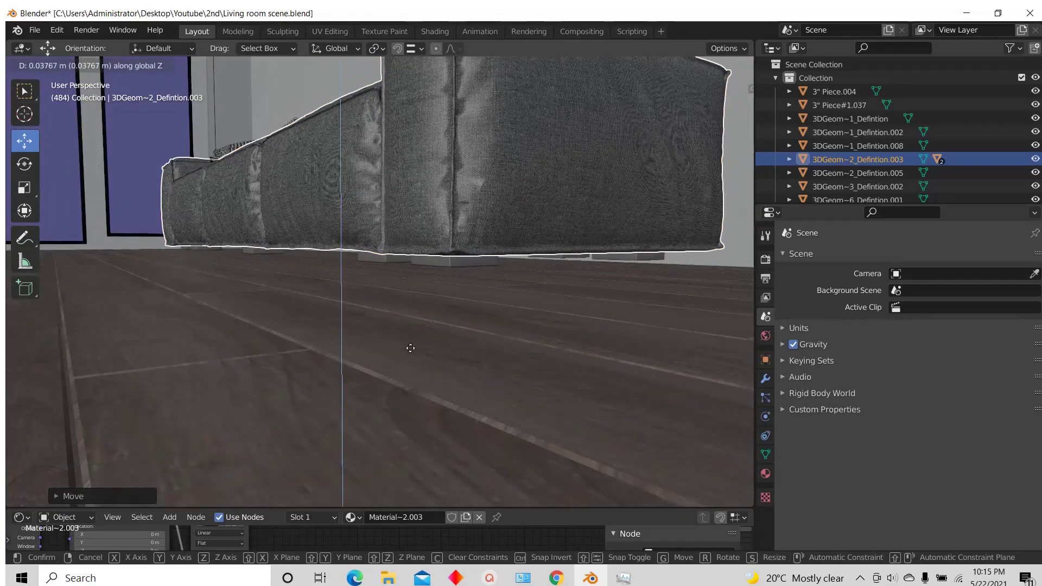
pyautogui.click(423, 375)
# Step: Place the plaid rug on the floor in front of the sofa
pyautogui.scroll(-5, 429, 364)
pyautogui.moveTo(435, 339); pyautogui.dragTo(543, 409, button='middle')
pyautogui.scroll(-3, 543, 408)
pyautogui.moveTo(393, 348); pyautogui.dragTo(482, 384, button='middle')
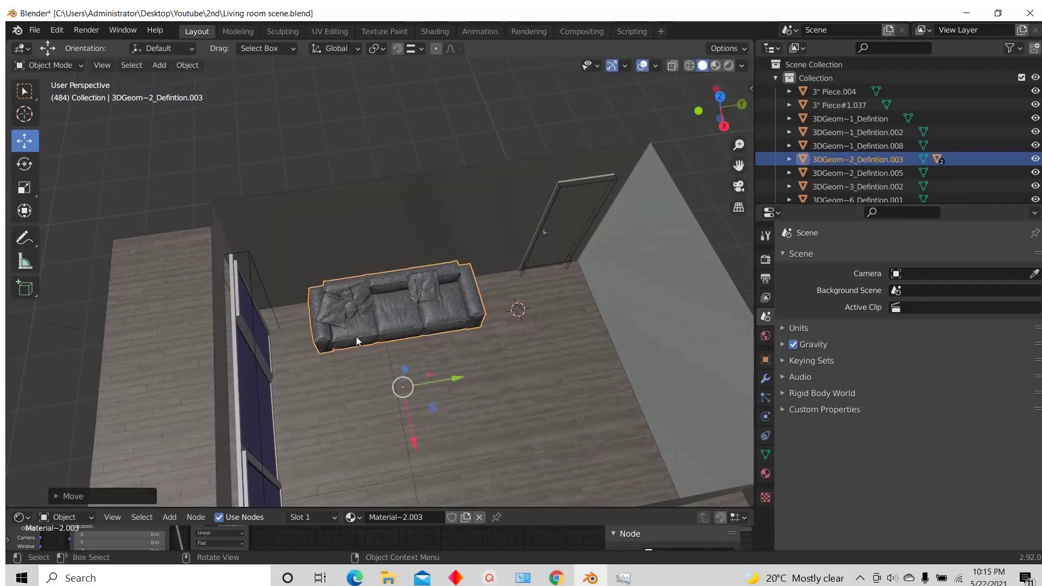
pyautogui.scroll(-3, 356, 336)
pyautogui.moveTo(356, 337); pyautogui.dragTo(418, 356, button='middle')
pyautogui.click(434, 349)
pyautogui.scroll(5, 442, 367)
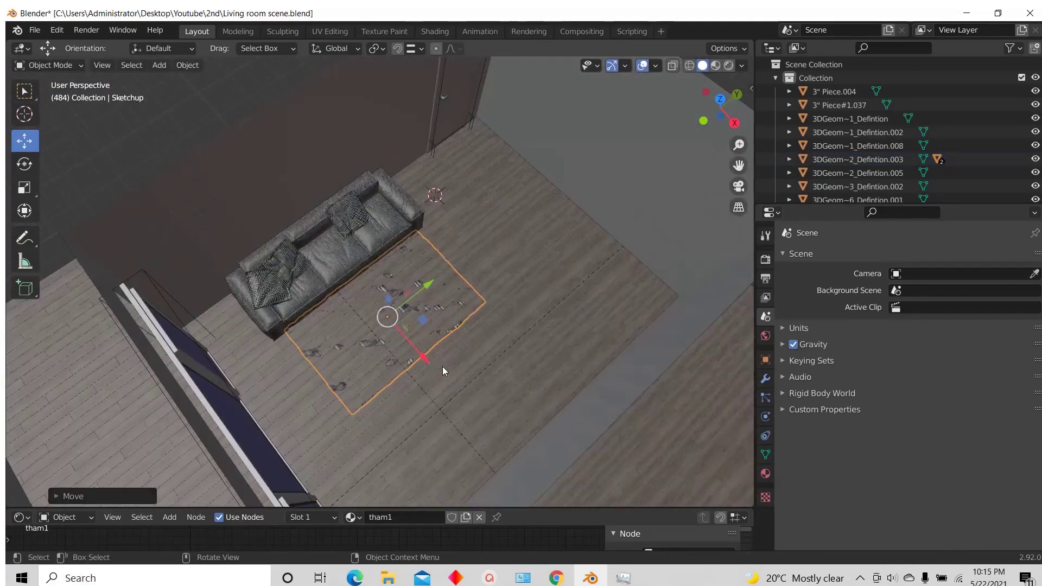
# Step: Raise the plaid rug about 0.06 m along global Z so it lies on top of the wooden floor
pyautogui.scroll(-3, 444, 338)
pyautogui.scroll(4, 444, 338)
pyautogui.moveTo(444, 338); pyautogui.dragTo(432, 286, button='middle')
pyautogui.scroll(3, 431, 287)
pyautogui.press('g')
pyautogui.press('z')
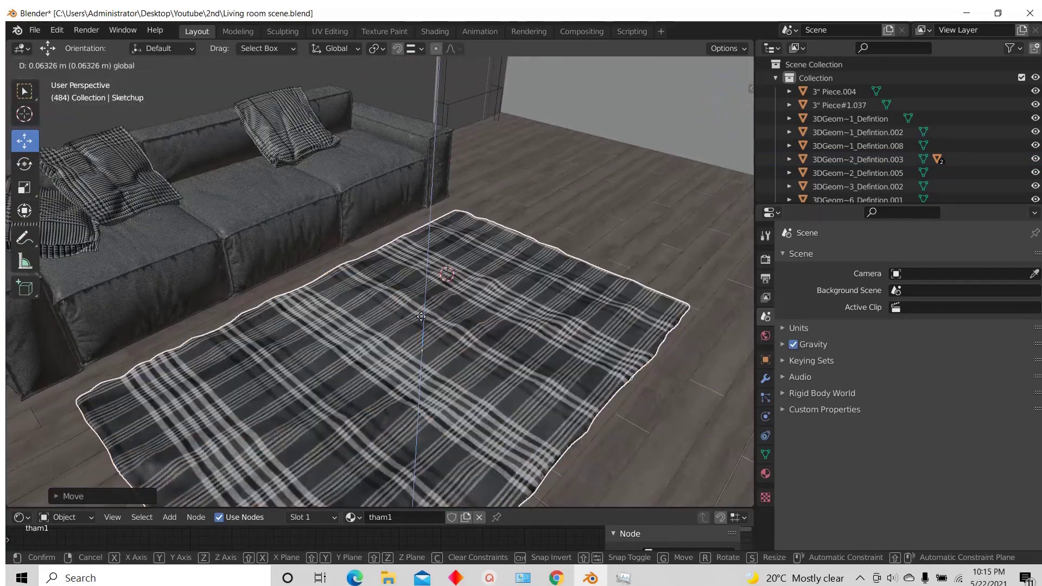
pyautogui.click(430, 283)
# Step: Move the wooden coffee table with its magazines from the row of props onto the rug
pyautogui.scroll(-6, 423, 309)
pyautogui.scroll(4, 535, 207)
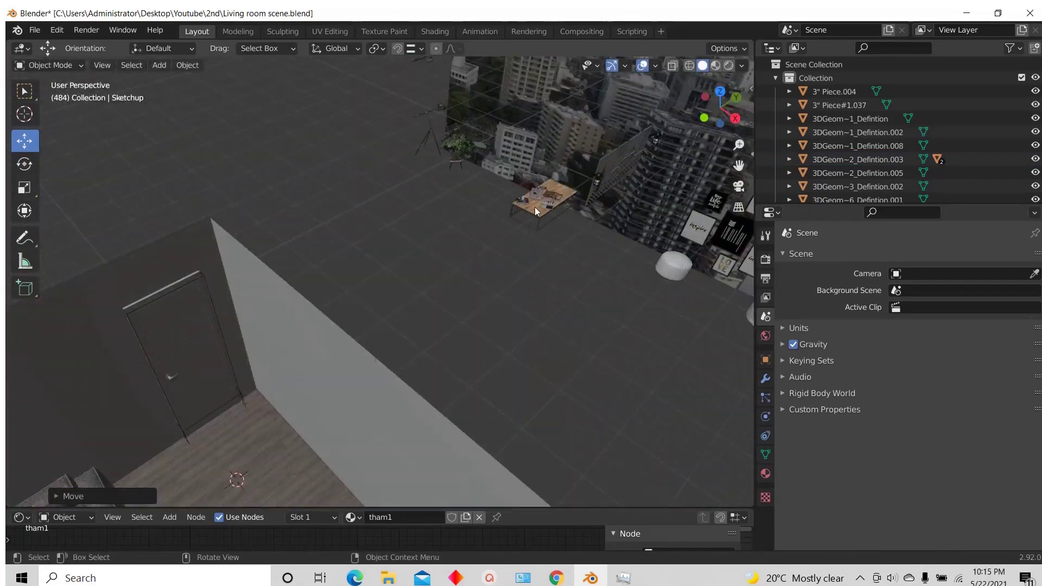
pyautogui.click(535, 206)
pyautogui.scroll(-3, 535, 207)
pyautogui.moveTo(552, 187); pyautogui.dragTo(341, 396)
pyautogui.moveTo(351, 437); pyautogui.dragTo(350, 435)
pyautogui.press('KP_Decimal')
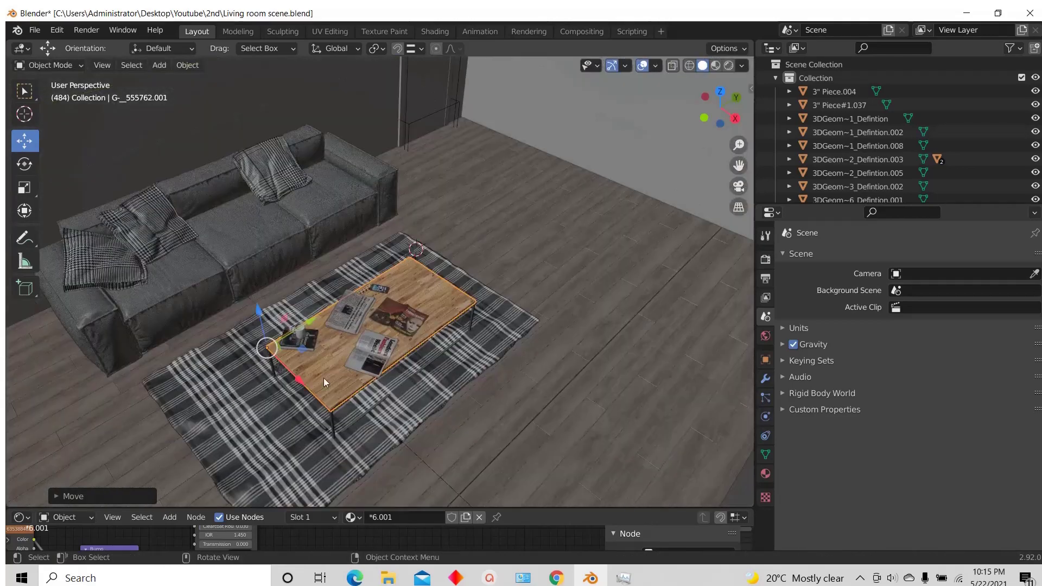
# Step: Refine the coffee table's position on the rug and adjust its height so the legs stand on it
pyautogui.moveTo(288, 329); pyautogui.dragTo(287, 330)
pyautogui.scroll(-4, 346, 342)
pyautogui.moveTo(346, 343); pyautogui.dragTo(342, 317, button='middle')
pyautogui.scroll(4, 325, 320)
pyautogui.moveTo(293, 320); pyautogui.dragTo(269, 304)
pyautogui.scroll(1, 316, 338)
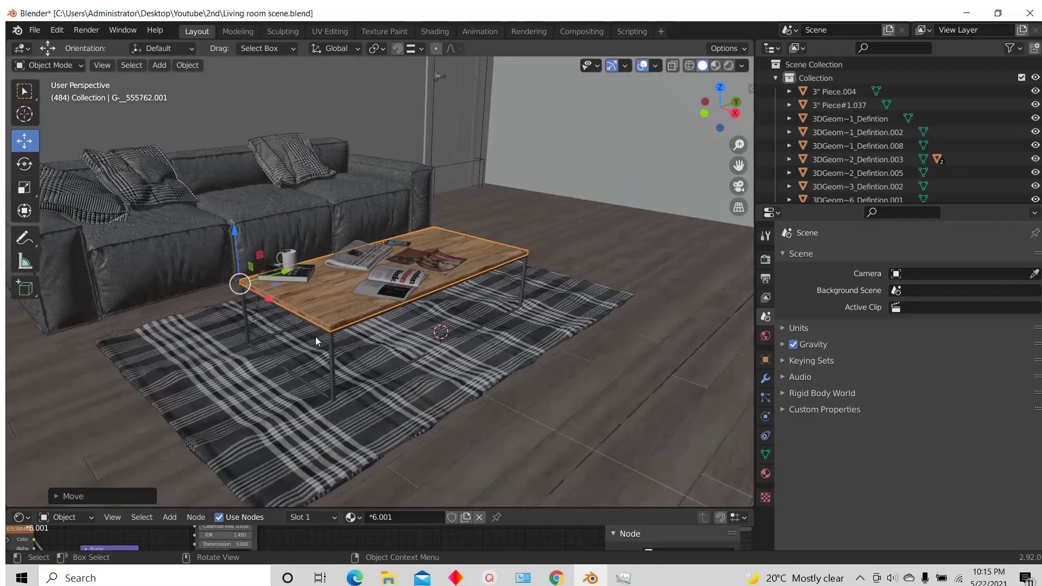
pyautogui.moveTo(238, 209); pyautogui.dragTo(238, 206)
# Step: Shift the coffee table about 0.08 m along the Y axis to center it on the rug
pyautogui.moveTo(358, 261); pyautogui.dragTo(339, 325, button='middle')
pyautogui.scroll(2, 339, 325)
pyautogui.moveTo(336, 303); pyautogui.dragTo(348, 300)
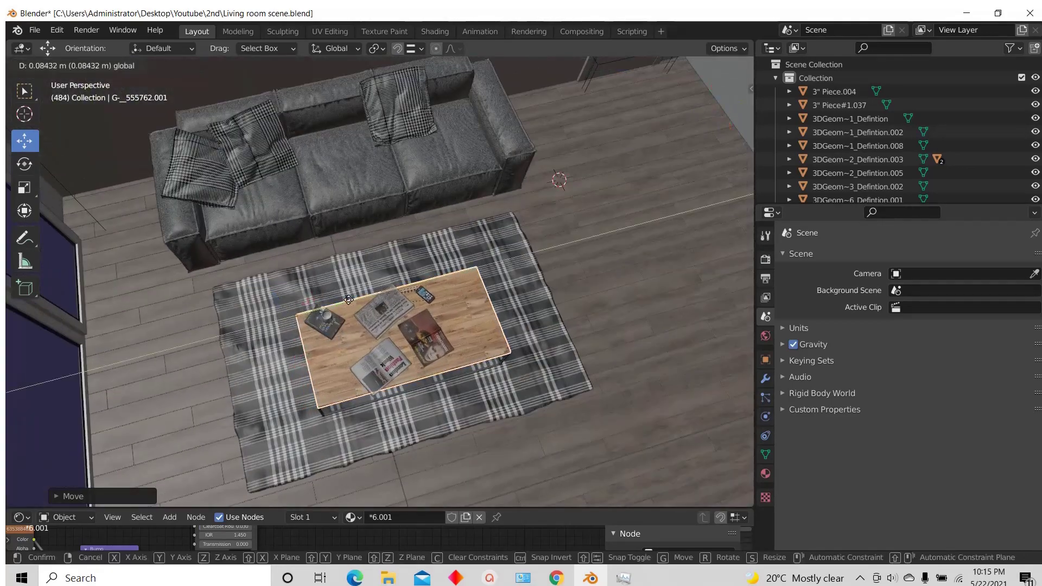
pyautogui.click(295, 360)
# Step: Move the pouf draped with the black throw from the row of props into the room, beside the end of the plaid rug
pyautogui.scroll(-5, 324, 301)
pyautogui.moveTo(324, 302); pyautogui.dragTo(575, 326, button='middle')
pyautogui.scroll(5, 504, 273)
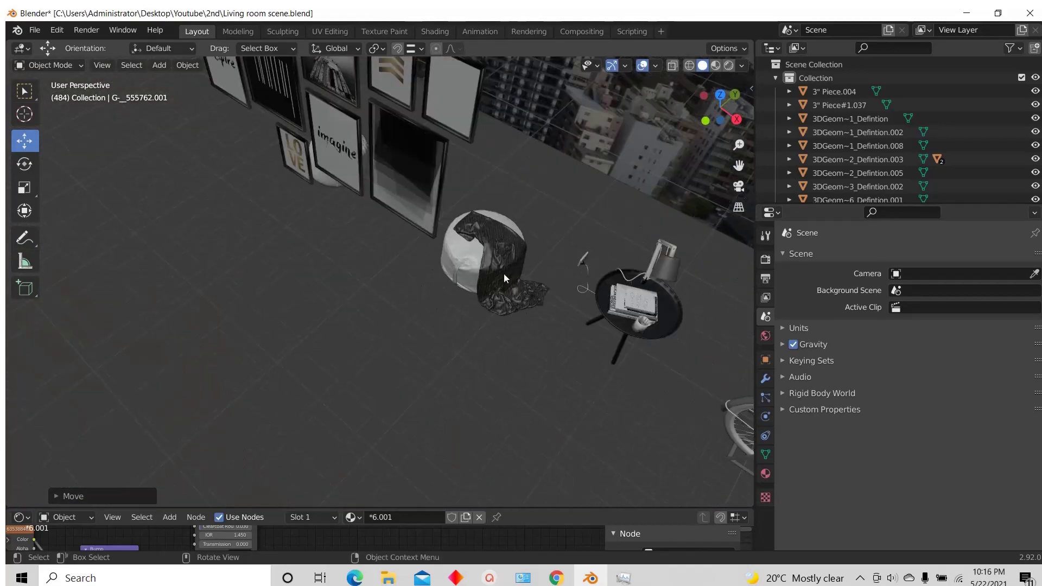
pyautogui.press('KP_7')
pyautogui.scroll(-7, 588, 203)
pyautogui.moveTo(522, 163); pyautogui.dragTo(459, 359)
pyautogui.scroll(1, 463, 372)
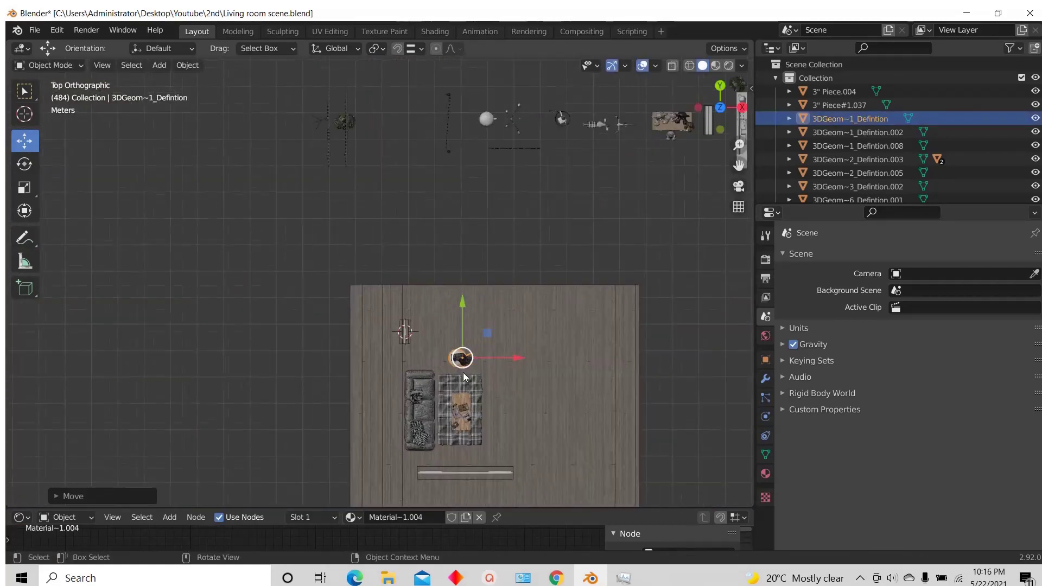
# Step: Raise the draped pouf about 0.03 m along global Z onto the wooden floor and nudge its position beside the rug
pyautogui.scroll(4, 418, 298)
pyautogui.moveTo(463, 372); pyautogui.dragTo(506, 285, button='middle')
pyautogui.scroll(3, 507, 284)
pyautogui.press('g')
pyautogui.press('z')
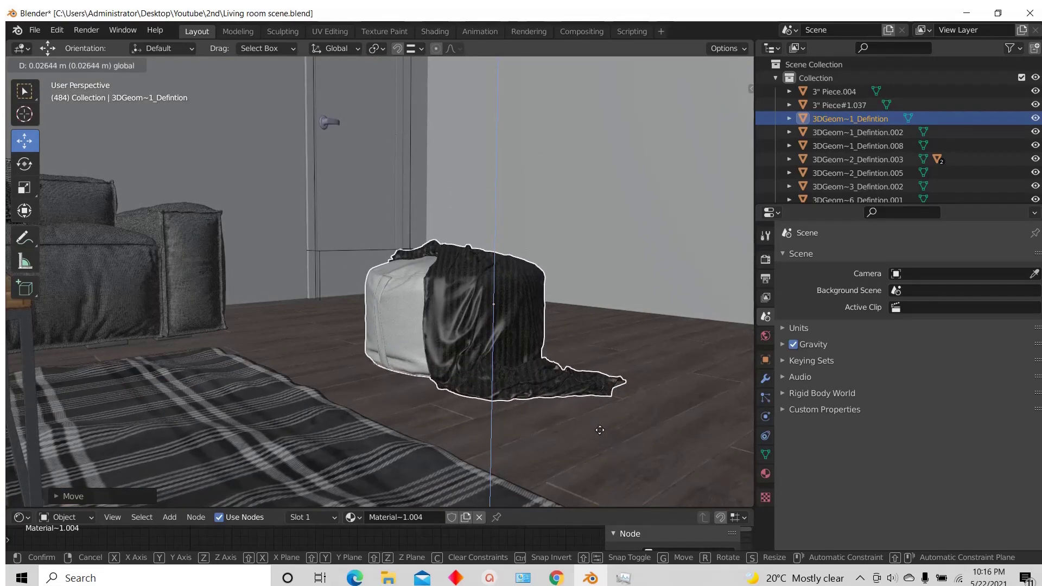
pyautogui.moveTo(602, 422); pyautogui.dragTo(602, 425)
pyautogui.moveTo(510, 320); pyautogui.dragTo(496, 373, button='middle')
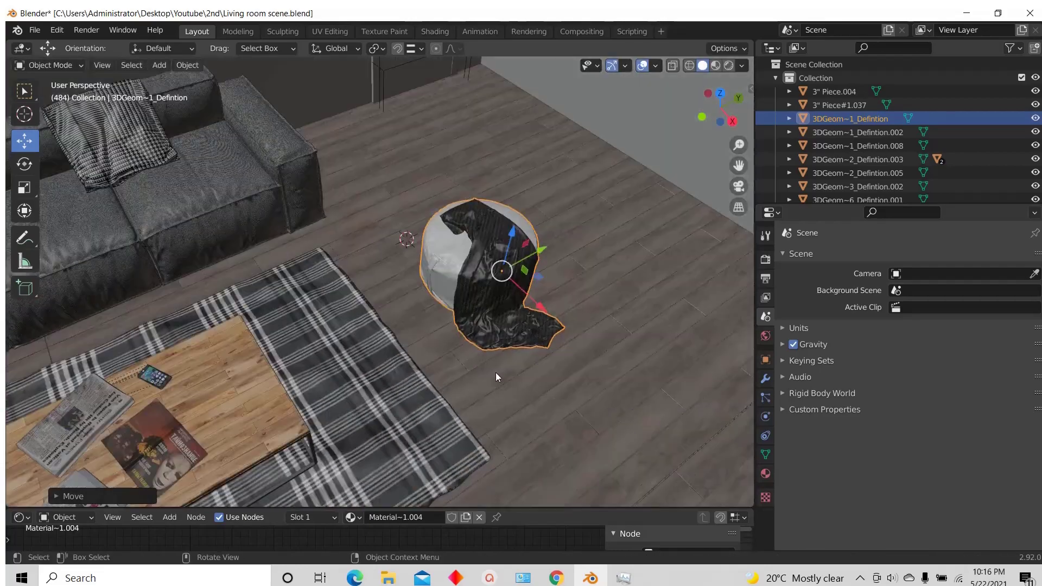
pyautogui.scroll(3, 496, 372)
pyautogui.moveTo(495, 320); pyautogui.dragTo(477, 312)
# Step: Move the plain white pouf from the row of props to the window end of the plaid rug
pyautogui.scroll(-8, 431, 317)
pyautogui.moveTo(478, 313); pyautogui.dragTo(457, 358, button='middle')
pyautogui.click(587, 268)
pyautogui.scroll(-1, 592, 265)
pyautogui.keyDown('shift'); pyautogui.moveTo(596, 264); pyautogui.dragTo(552, 247, button='middle'); pyautogui.keyUp('shift')
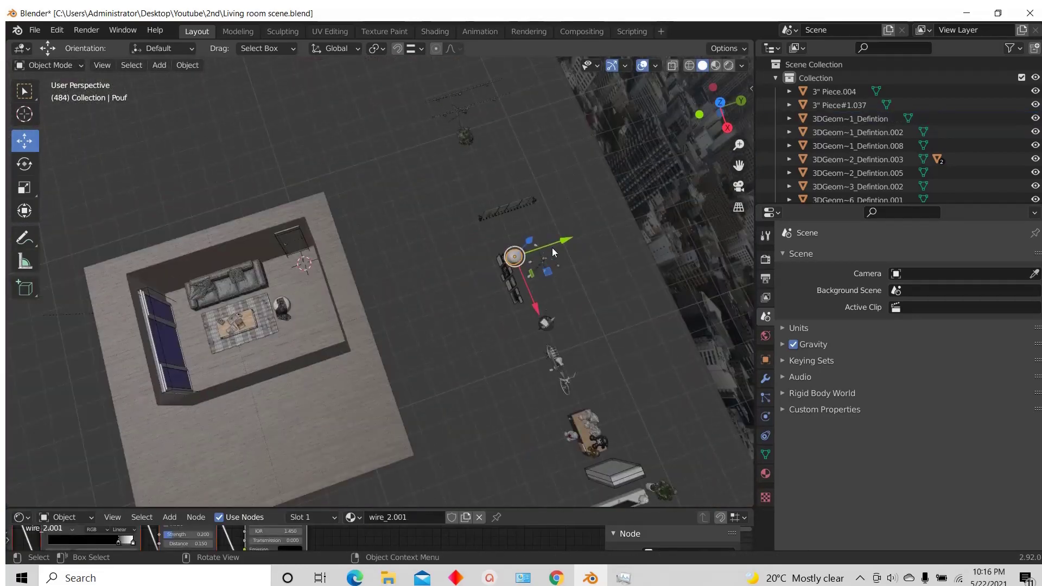
pyautogui.moveTo(228, 308); pyautogui.dragTo(227, 309)
pyautogui.scroll(4, 179, 353)
pyautogui.moveTo(267, 395); pyautogui.dragTo(242, 343)
pyautogui.moveTo(242, 343); pyautogui.dragTo(282, 210, button='middle')
# Step: Adjust the white pouf's height to the floor and shift it along the Y axis at the rug's window end
pyautogui.scroll(4, 325, 228)
pyautogui.moveTo(369, 374); pyautogui.dragTo(352, 321, button='middle')
pyautogui.moveTo(379, 226); pyautogui.dragTo(379, 222)
pyautogui.click(397, 197)
pyautogui.press('g')
pyautogui.press('y')
pyautogui.click(453, 214)
# Step: Move the monstera plant on its wooden stand from the row of props into the room along the Y axis
pyautogui.scroll(-12, 453, 233)
pyautogui.moveTo(453, 255); pyautogui.dragTo(453, 319, button='middle')
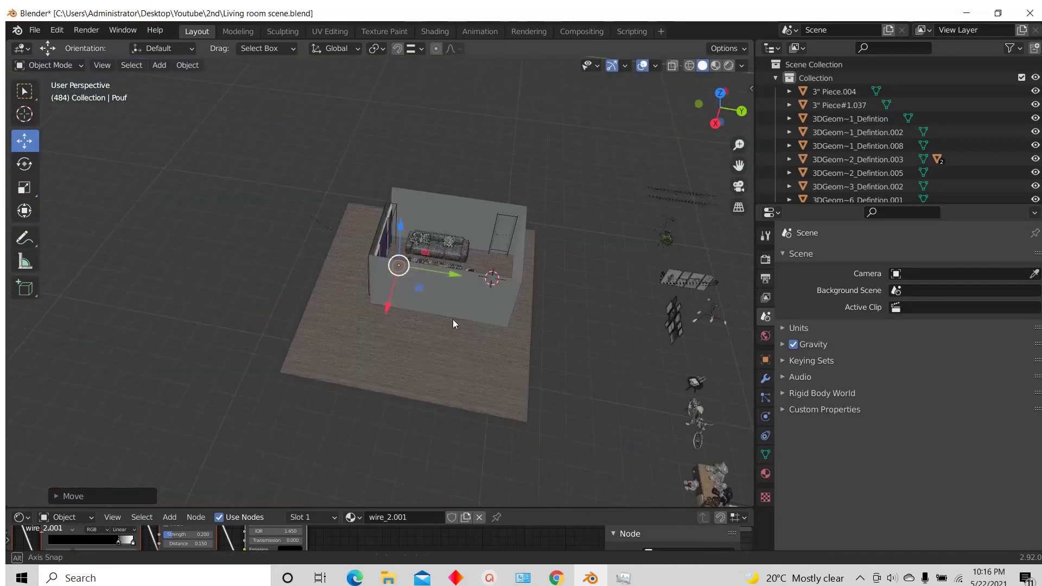
pyautogui.scroll(5, 608, 278)
pyautogui.click(608, 278)
pyautogui.press('g')
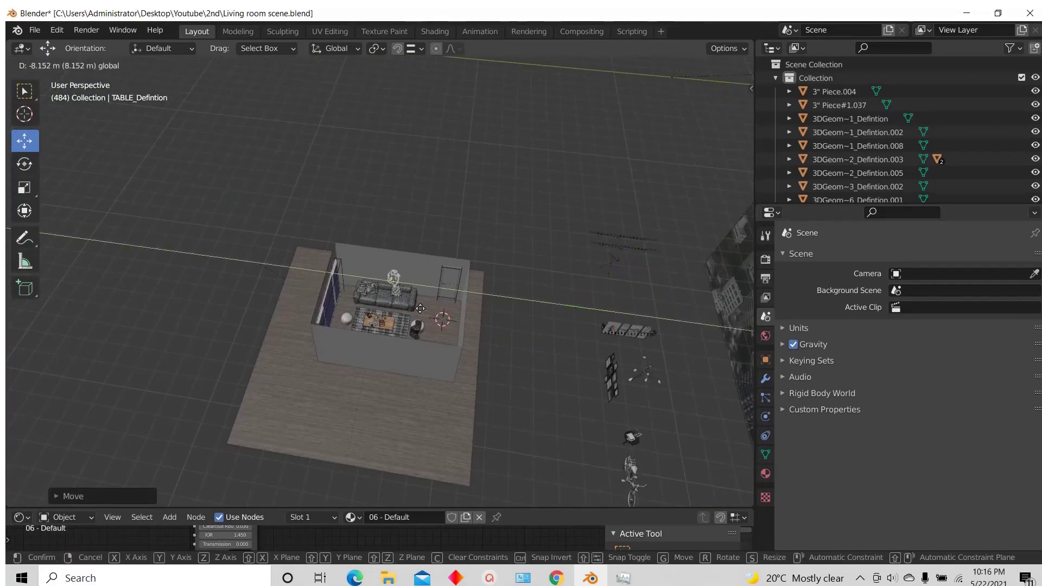
pyautogui.click(380, 302)
# Step: Place the monstera plant in the corner between the window and the sofa
pyautogui.scroll(10, 347, 288)
pyautogui.moveTo(370, 353); pyautogui.dragTo(381, 307)
pyautogui.moveTo(431, 275); pyautogui.dragTo(420, 274)
pyautogui.moveTo(420, 274); pyautogui.dragTo(436, 318, button='middle')
pyautogui.scroll(-5, 445, 321)
pyautogui.scroll(5, 454, 308)
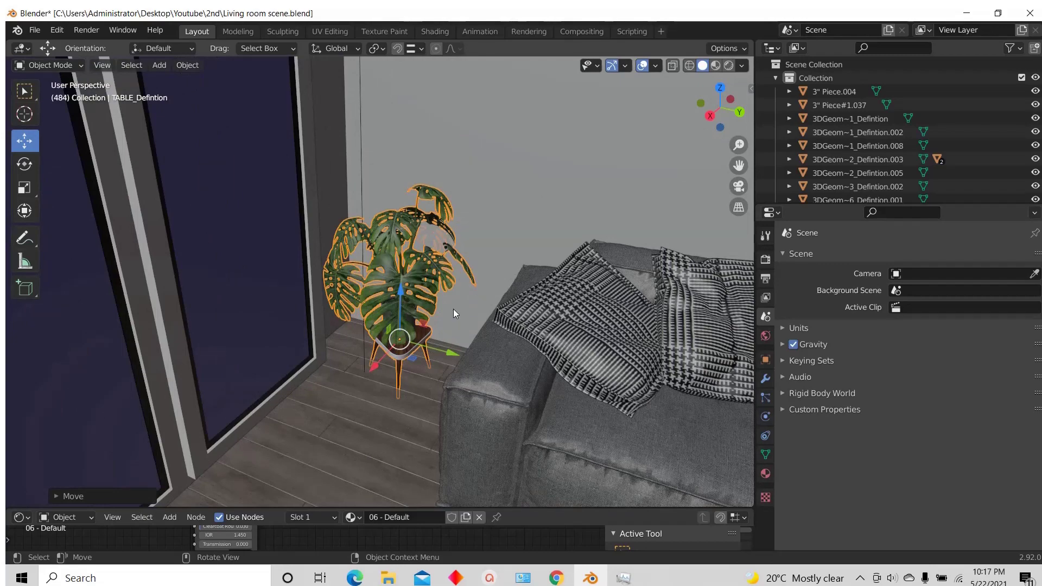
# Step: Adjust the monstera plant's height so its stand comes up out of the wooden floor
pyautogui.scroll(-4, 426, 298)
pyautogui.moveTo(247, 263); pyautogui.dragTo(329, 299, button='middle')
pyautogui.scroll(-3, 299, 274)
pyautogui.scroll(2, 311, 266)
pyautogui.scroll(6, 349, 327)
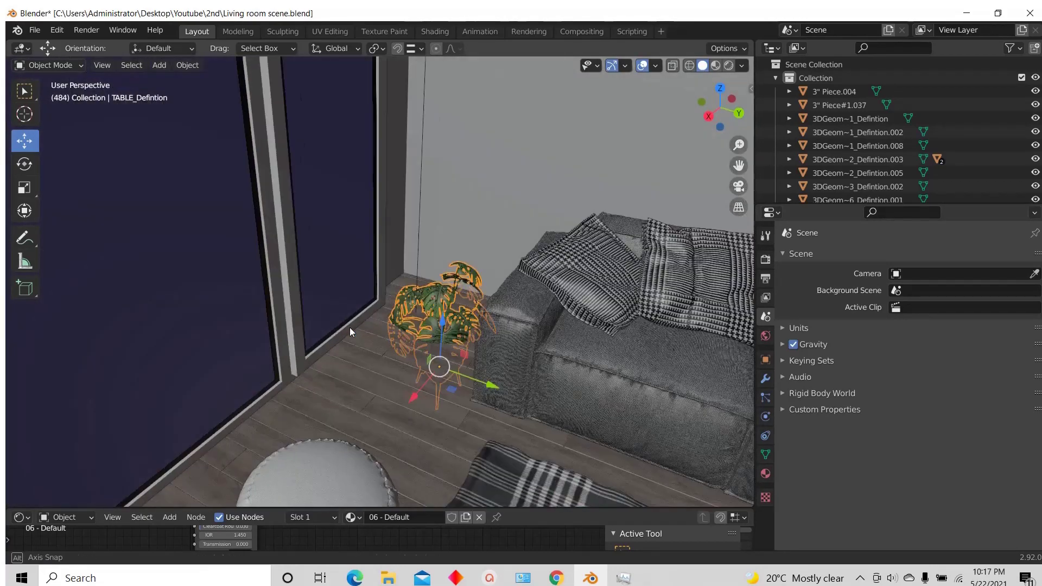
pyautogui.scroll(1, 442, 301)
pyautogui.moveTo(450, 217)
pyautogui.mouseDown()
pyautogui.moveTo(447, 202)
pyautogui.moveTo(448, 224)
pyautogui.mouseUp()
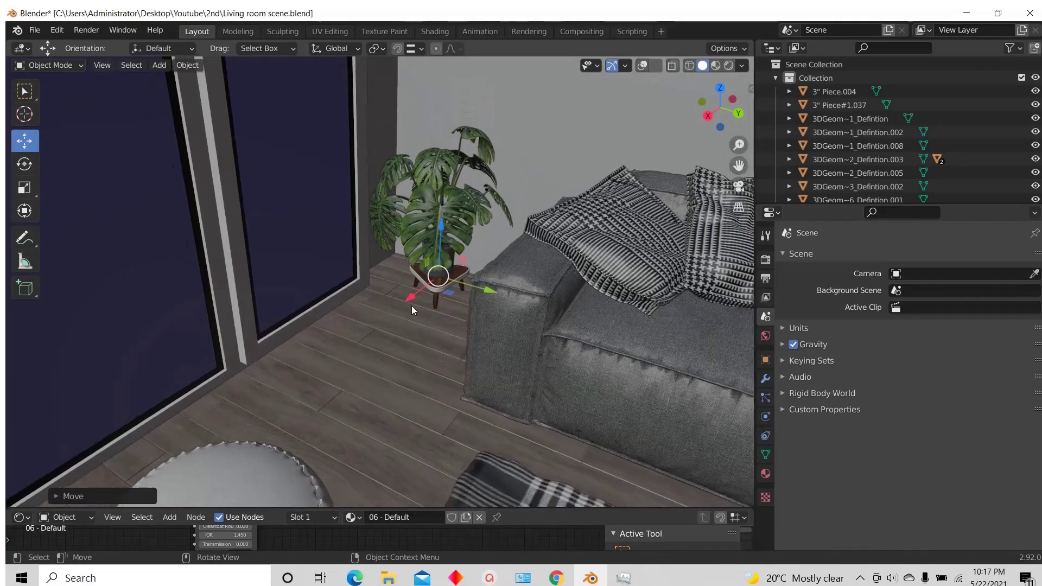
# Step: Raise the monstera plant about 0.06 m along global Z so the stand's legs rest on the floor
pyautogui.scroll(-7, 409, 306)
pyautogui.moveTo(410, 307); pyautogui.dragTo(440, 330, button='middle')
pyautogui.keyDown('shift'); pyautogui.moveTo(360, 267); pyautogui.dragTo(373, 270, button='middle'); pyautogui.keyUp('shift')
pyautogui.scroll(6, 374, 271)
pyautogui.moveTo(382, 248)
pyautogui.mouseDown()
pyautogui.moveTo(381, 216)
pyautogui.moveTo(382, 228)
pyautogui.mouseUp()
pyautogui.scroll(3, 418, 314)
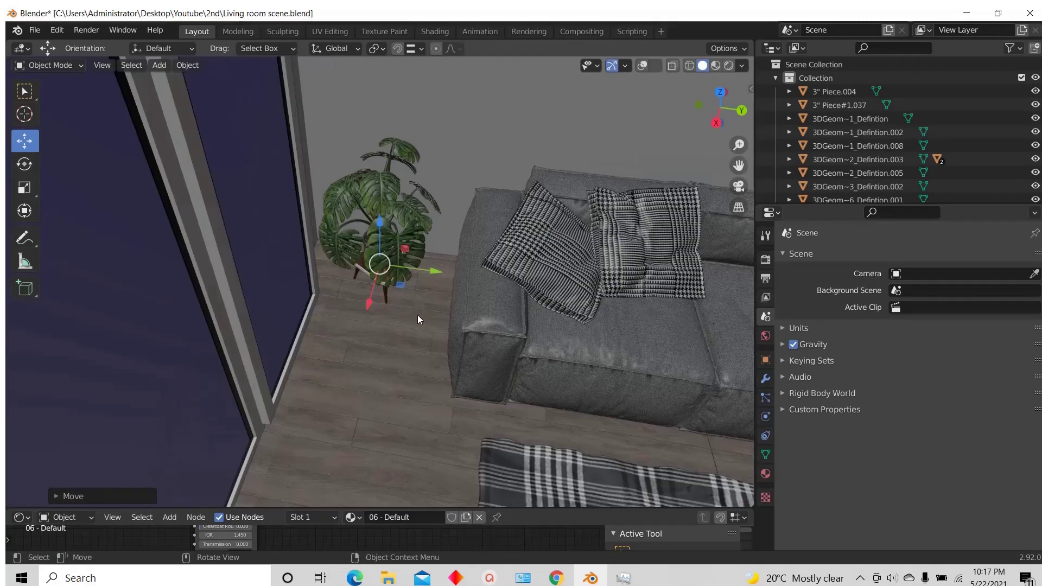
pyautogui.moveTo(418, 315); pyautogui.dragTo(400, 263, button='middle')
pyautogui.scroll(3, 401, 263)
pyautogui.moveTo(382, 355); pyautogui.dragTo(392, 289)
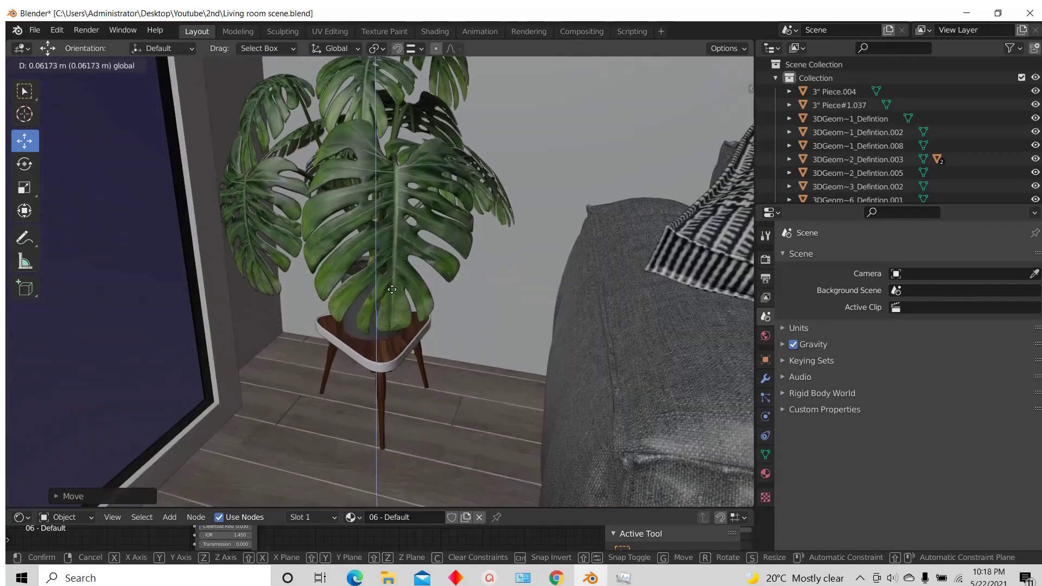
# Step: Refine the monstera plant's horizontal position in the gap between the window corner and the sofa arm
pyautogui.scroll(-5, 380, 340)
pyautogui.moveTo(361, 368); pyautogui.dragTo(336, 409)
pyautogui.moveTo(426, 377); pyautogui.dragTo(429, 377)
pyautogui.moveTo(413, 293); pyautogui.dragTo(405, 350, button='middle')
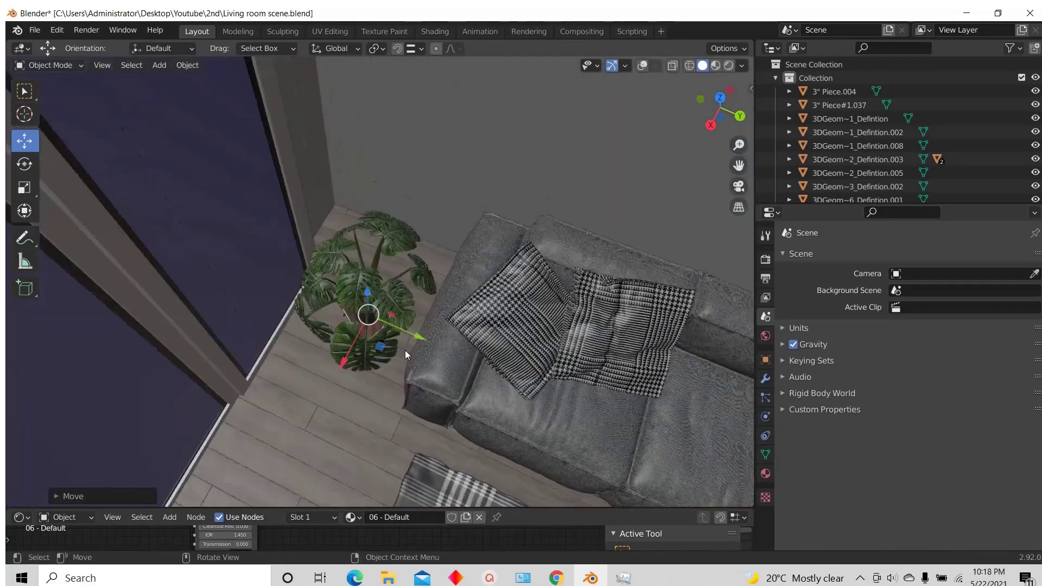
pyautogui.scroll(2, 405, 350)
pyautogui.moveTo(344, 341); pyautogui.dragTo(349, 331)
# Step: Show the viewport overlays again and move the round black side table with its lamp from the props to the sofa's door end
pyautogui.scroll(-3, 320, 276)
pyautogui.keyDown('shift'); pyautogui.moveTo(321, 261); pyautogui.dragTo(353, 231, button='middle'); pyautogui.keyUp('shift')
pyautogui.scroll(3, 337, 241)
pyautogui.scroll(-11, 326, 239)
pyautogui.scroll(8, 566, 287)
pyautogui.keyDown('shift'); pyautogui.moveTo(572, 298); pyautogui.dragTo(528, 223, button='middle'); pyautogui.keyUp('shift')
pyautogui.click(528, 223)
pyautogui.scroll(5, 527, 223)
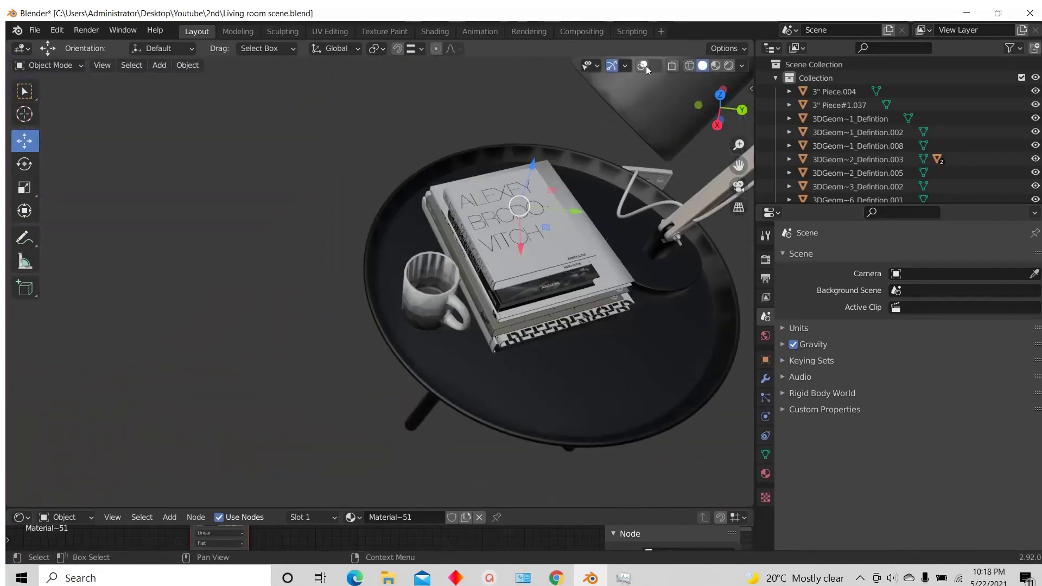
pyautogui.click(644, 66)
pyautogui.scroll(-14, 576, 235)
pyautogui.click(720, 95)
pyautogui.scroll(12, 284, 321)
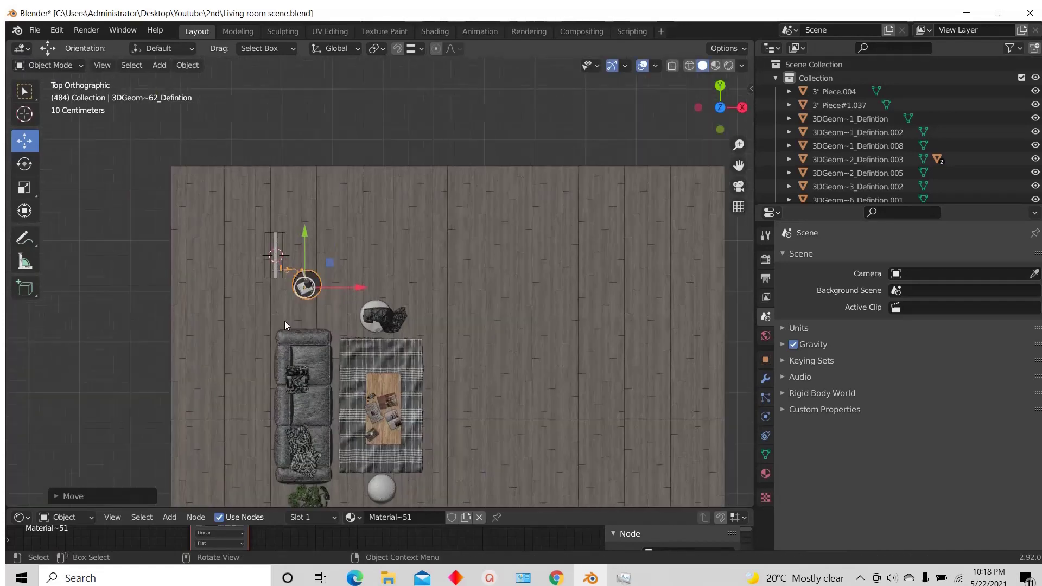
pyautogui.press('g')
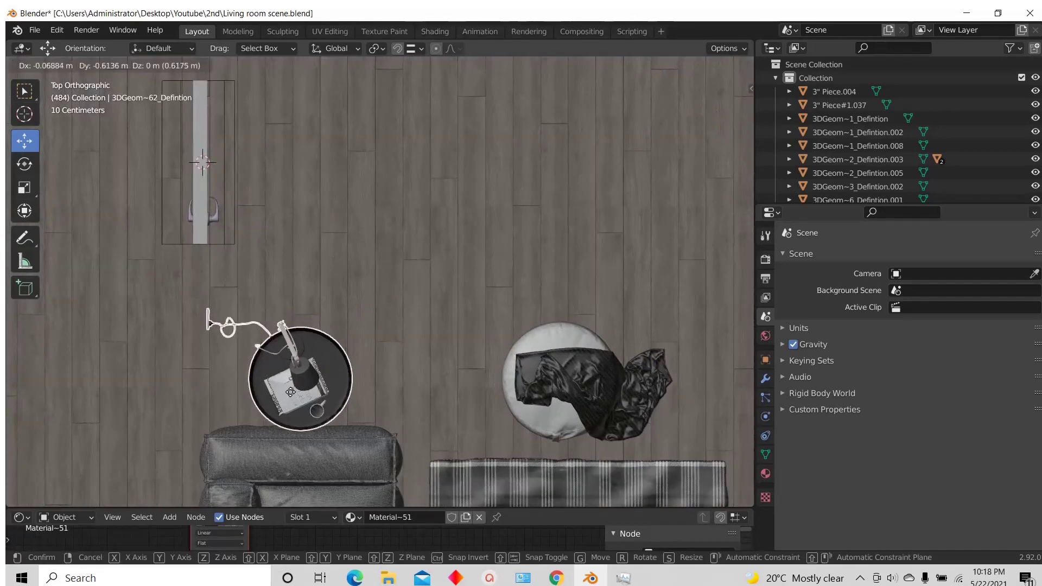
pyautogui.click(342, 378)
# Step: Refine the side table's position between the sofa arm and the door
pyautogui.moveTo(342, 377); pyautogui.dragTo(327, 251, button='middle')
pyautogui.scroll(-8, 328, 250)
pyautogui.scroll(4, 328, 239)
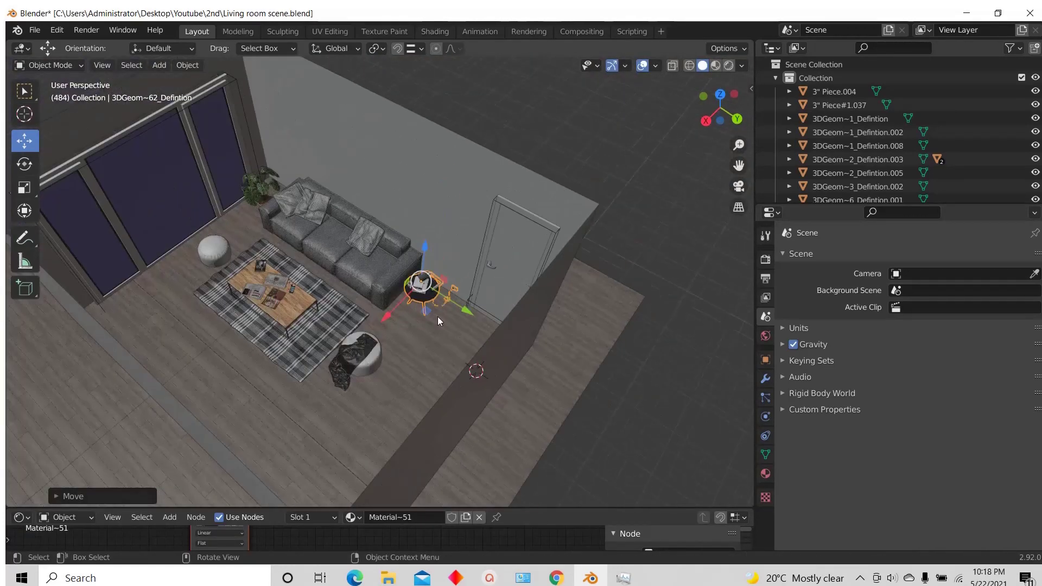
pyautogui.moveTo(437, 317); pyautogui.dragTo(448, 243, button='middle')
pyautogui.scroll(2, 449, 243)
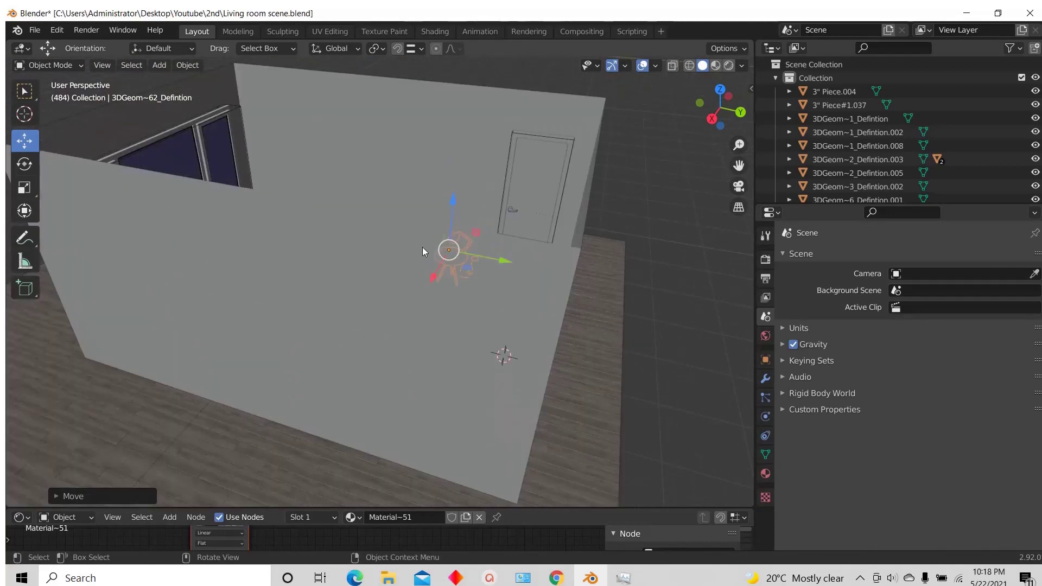
pyautogui.scroll(3, 422, 246)
pyautogui.scroll(-6, 456, 254)
pyautogui.scroll(3, 460, 292)
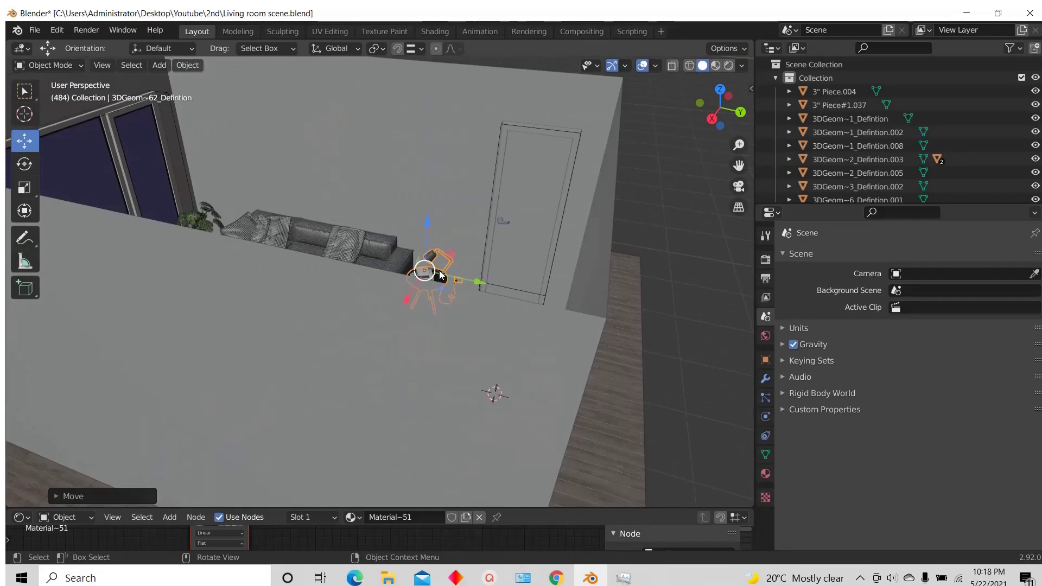
pyautogui.scroll(5, 440, 271)
pyautogui.scroll(-4, 456, 285)
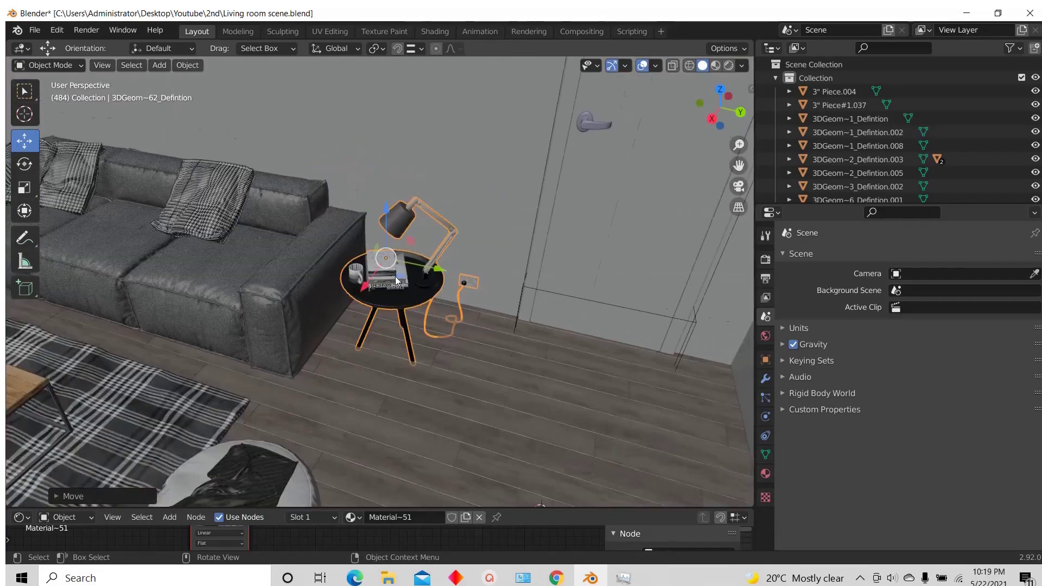
pyautogui.scroll(6, 434, 287)
pyautogui.scroll(-2, 403, 274)
pyautogui.moveTo(304, 267); pyautogui.dragTo(325, 264)
# Step: Raise the side table with its lamp so the legs stand on the wooden floor
pyautogui.scroll(2, 520, 376)
pyautogui.moveTo(548, 374); pyautogui.dragTo(499, 372, button='middle')
pyautogui.moveTo(112, 127)
pyautogui.mouseDown()
pyautogui.moveTo(133, 128)
pyautogui.moveTo(108, 123)
pyautogui.mouseUp()
pyautogui.scroll(-2, 244, 303)
pyautogui.moveTo(233, 293); pyautogui.dragTo(335, 262, button='middle')
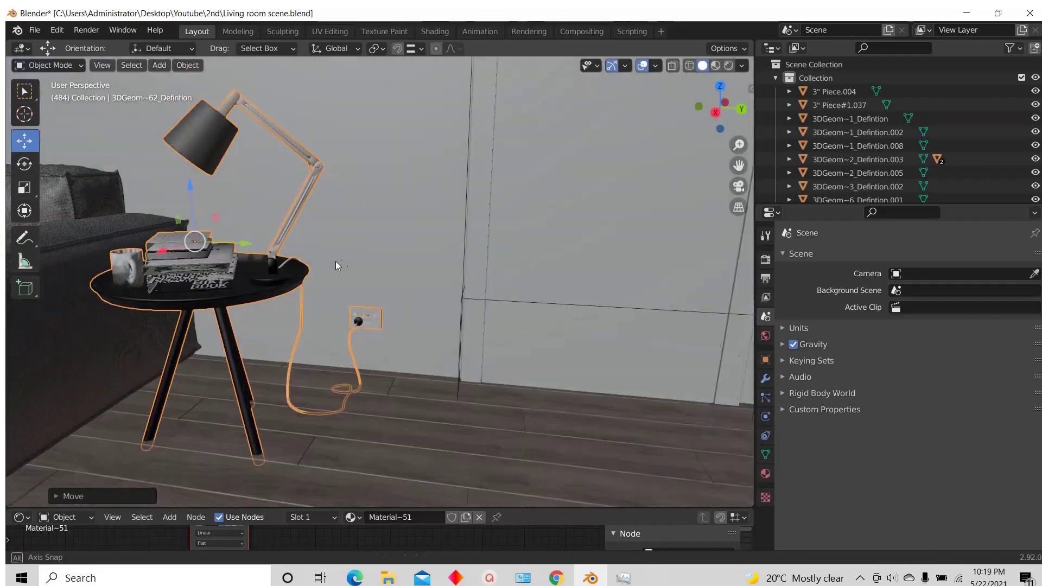
pyautogui.moveTo(203, 187); pyautogui.dragTo(206, 168)
# Step: Select the TV cabinet with its television, the Baymax figure and the potted plant together, and move them into the room
pyautogui.scroll(-8, 271, 244)
pyautogui.moveTo(304, 245); pyautogui.dragTo(437, 326, button='middle')
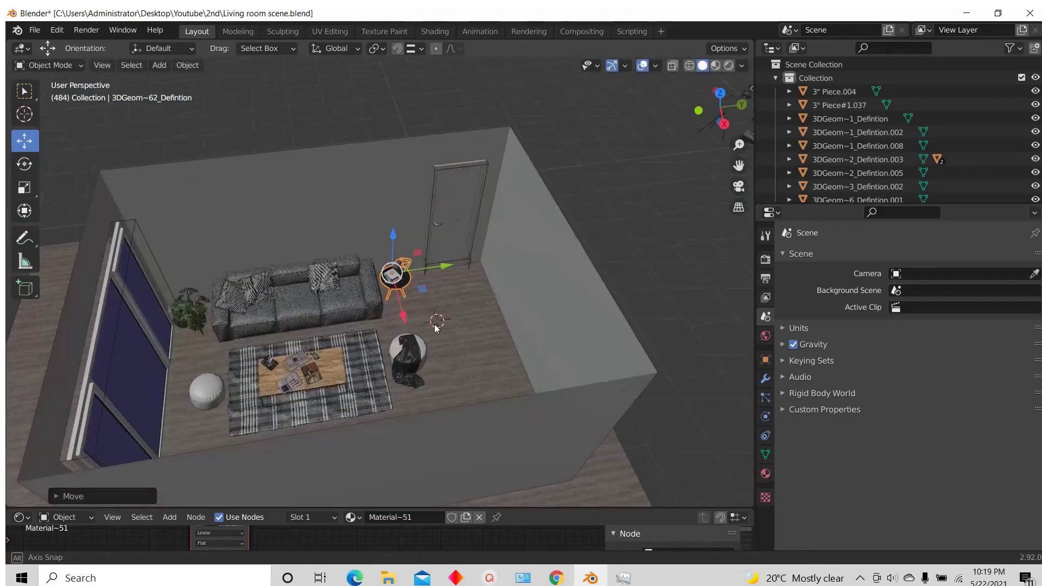
pyautogui.scroll(-3, 437, 325)
pyautogui.moveTo(379, 271); pyautogui.dragTo(542, 425, button='middle')
pyautogui.click(535, 341)
pyautogui.moveTo(575, 326); pyautogui.dragTo(681, 319, button='middle')
pyautogui.scroll(-3, 463, 336)
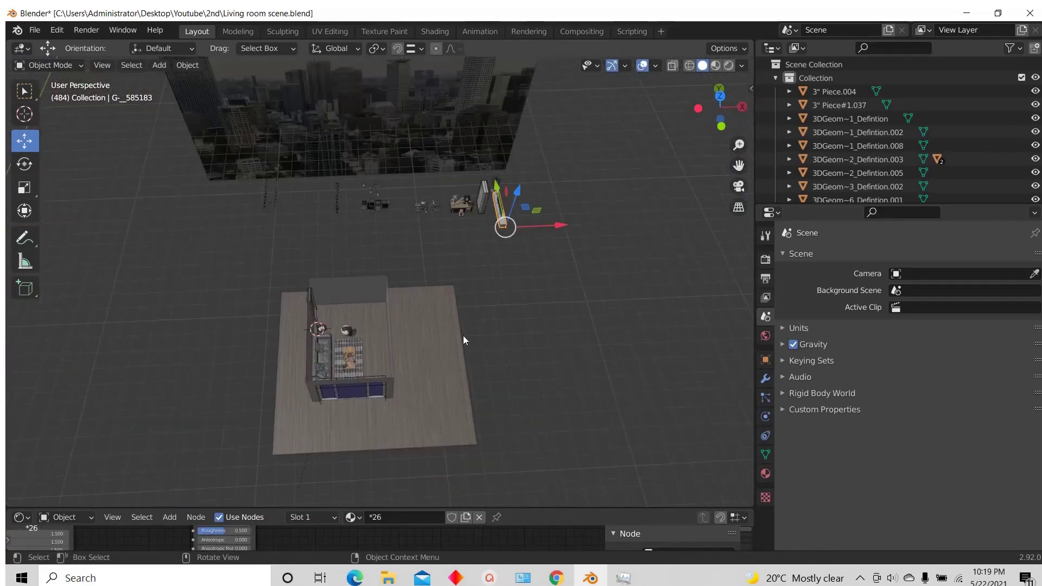
pyautogui.scroll(10, 487, 171)
pyautogui.moveTo(450, 180); pyautogui.dragTo(490, 171, button='middle')
pyautogui.keyDown('shift'); pyautogui.click(237, 134); pyautogui.keyUp('shift')
pyautogui.scroll(-4, 238, 135)
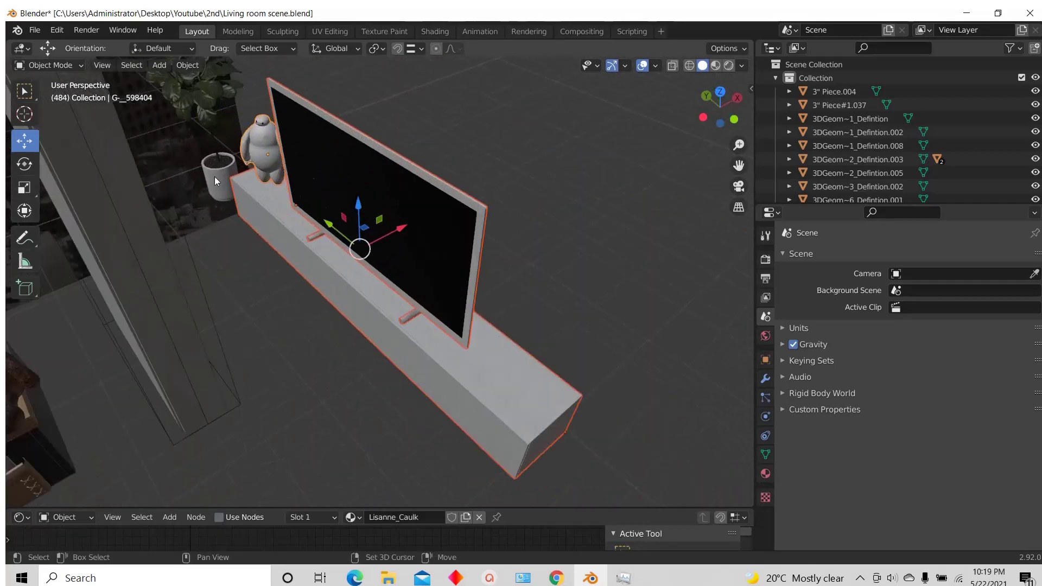
pyautogui.keyDown('shift'); pyautogui.click(214, 177); pyautogui.keyUp('shift')
pyautogui.scroll(-8, 261, 163)
pyautogui.click(719, 97)
pyautogui.press('g')
pyautogui.click(380, 281)
# Step: Position the TV cabinet, figure and potted plant along the wall opposite the sofa
pyautogui.scroll(9, 380, 281)
pyautogui.moveTo(380, 281); pyautogui.dragTo(373, 217, button='middle')
pyautogui.press('g')
pyautogui.click(399, 140)
pyautogui.scroll(-4, 399, 140)
pyautogui.scroll(8, 373, 217)
pyautogui.scroll(-3, 427, 180)
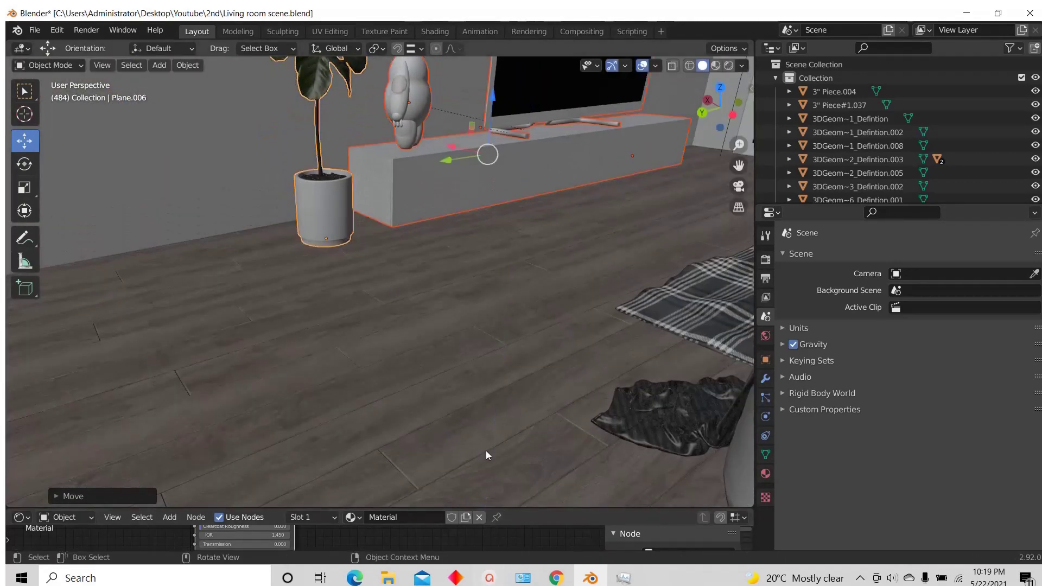
# Step: Fine-tune the TV cabinet group's height along global Z by a few millimetres so it stands on the floor
pyautogui.moveTo(486, 452); pyautogui.dragTo(454, 277, button='middle')
pyautogui.press('g')
pyautogui.press('z')
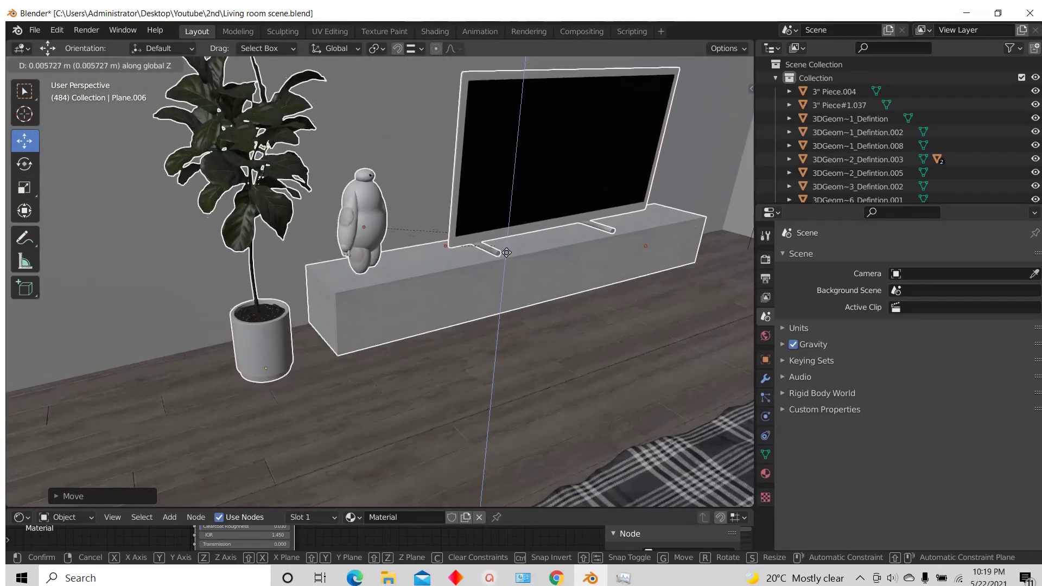
pyautogui.moveTo(466, 220); pyautogui.dragTo(479, 177)
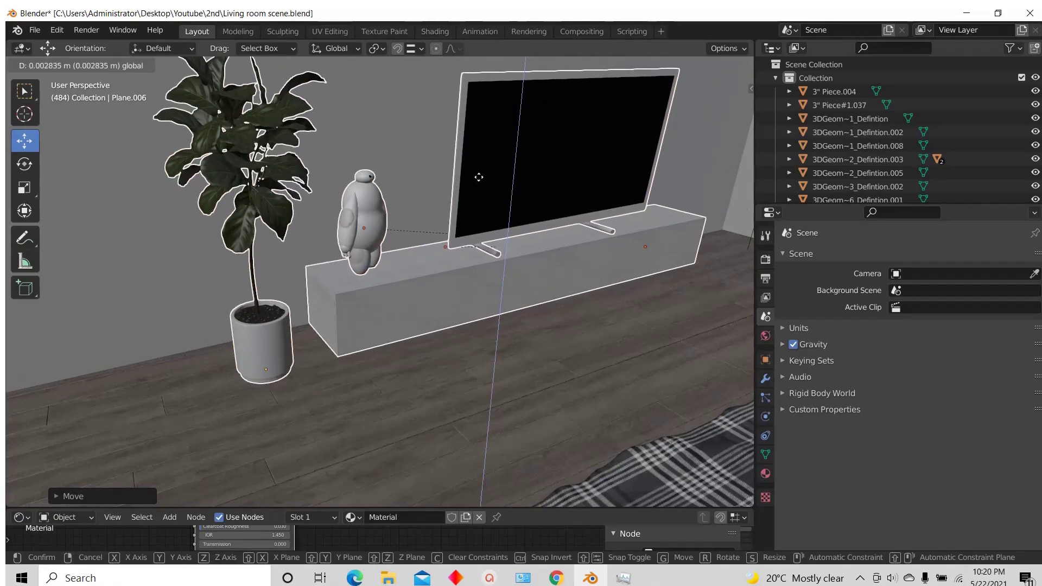
# Step: Select the bicycle and the cabinet with the teddy bears together, and move them from the props to the room's door end
pyautogui.scroll(-3, 510, 308)
pyautogui.moveTo(561, 325); pyautogui.dragTo(418, 239, button='middle')
pyautogui.scroll(-4, 511, 309)
pyautogui.scroll(-6, 513, 363)
pyautogui.scroll(8, 478, 242)
pyautogui.click(331, 228)
pyautogui.click(720, 94)
pyautogui.scroll(7, 581, 155)
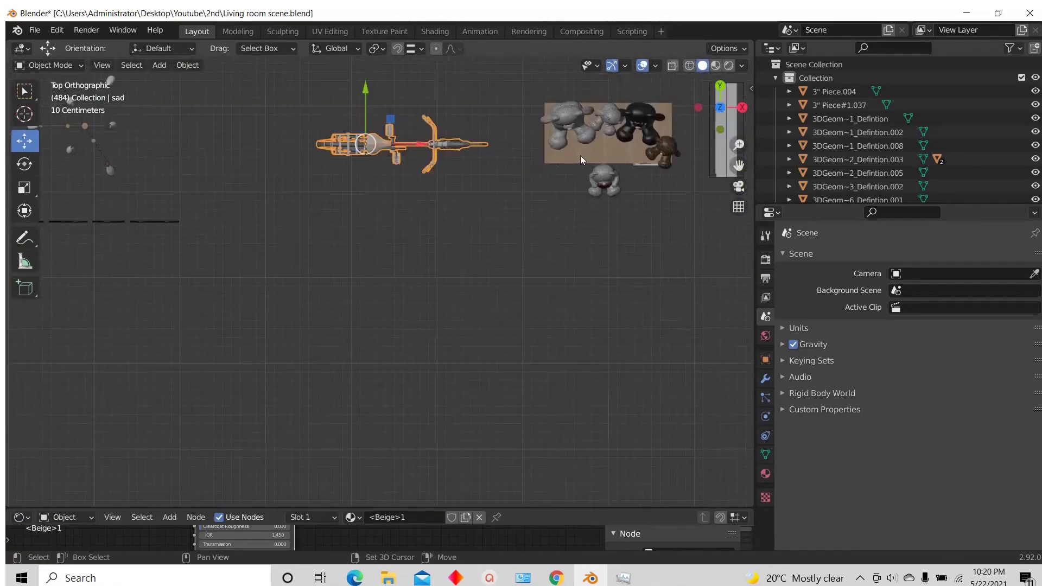
pyautogui.keyDown('shift'); pyautogui.click(580, 156); pyautogui.keyUp('shift')
pyautogui.scroll(-9, 583, 154)
pyautogui.scroll(9, 456, 276)
pyautogui.moveTo(586, 137); pyautogui.dragTo(467, 277)
pyautogui.moveTo(461, 402); pyautogui.dragTo(431, 350, button='middle')
pyautogui.scroll(3, 431, 351)
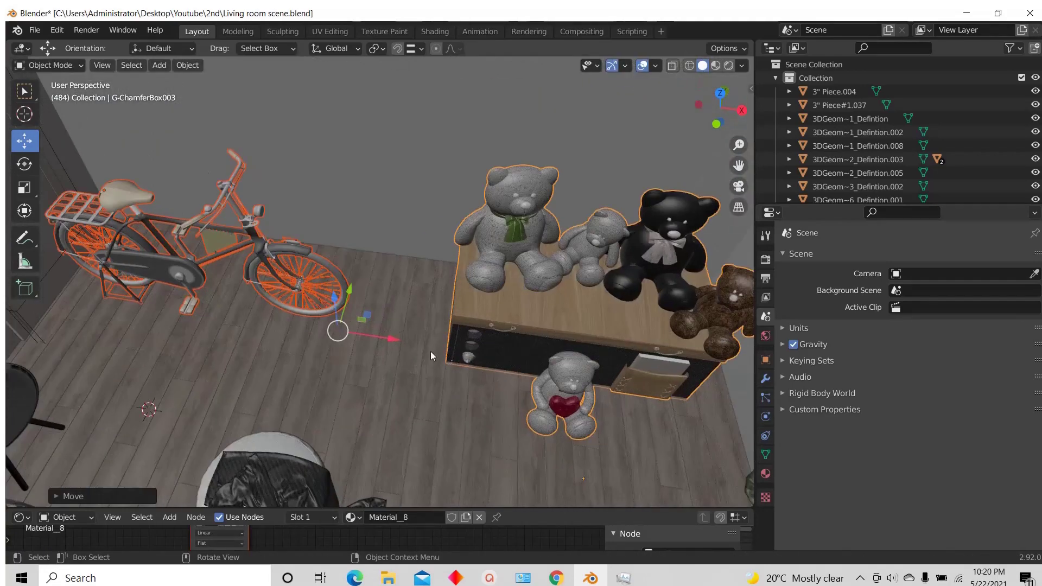
# Step: Nudge the bicycle and teddy bear cabinet into place by the end wall, shifting them about -0.05 m along Y
pyautogui.moveTo(359, 292); pyautogui.dragTo(366, 271)
pyautogui.scroll(-3, 423, 320)
pyautogui.moveTo(523, 364); pyautogui.dragTo(565, 415, button='middle')
pyautogui.moveTo(496, 379); pyautogui.dragTo(579, 334, button='middle')
pyautogui.scroll(5, 450, 331)
pyautogui.moveTo(452, 318); pyautogui.dragTo(449, 315)
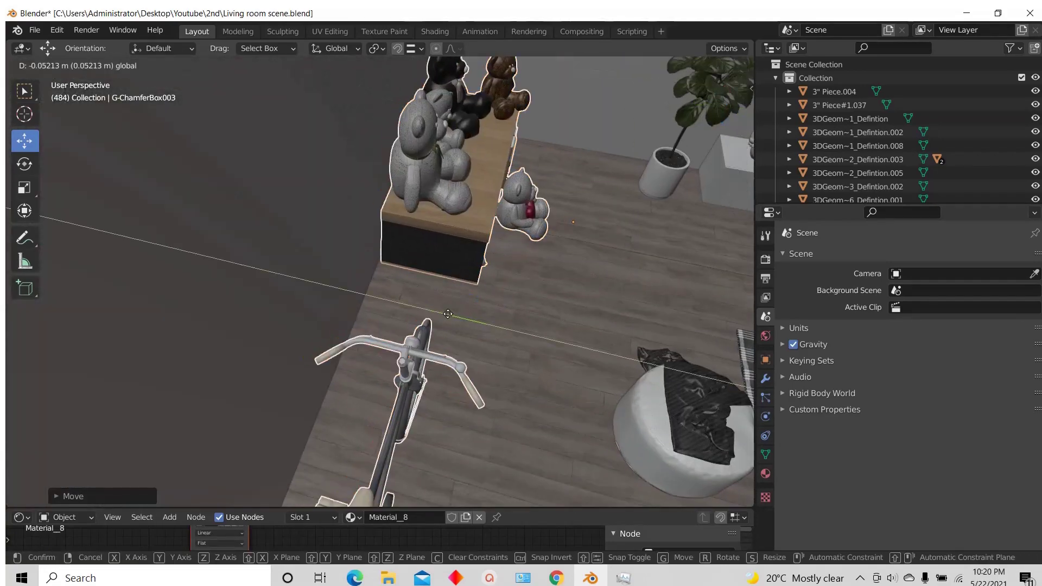
# Step: Reposition the teddy bear cabinet alone along the end wall, between the bicycle and the potted plant
pyautogui.scroll(-8, 477, 342)
pyautogui.moveTo(586, 405); pyautogui.dragTo(513, 358, button='middle')
pyautogui.scroll(8, 499, 332)
pyautogui.moveTo(572, 451); pyautogui.dragTo(602, 448)
pyautogui.moveTo(571, 432); pyautogui.dragTo(536, 441)
pyautogui.scroll(4, 570, 426)
pyautogui.scroll(-8, 396, 382)
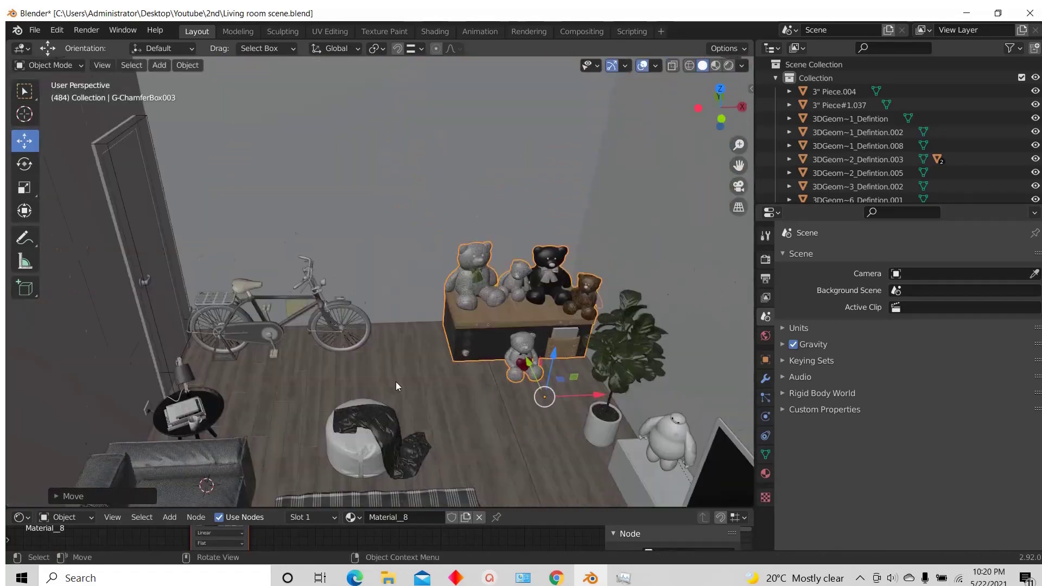
# Step: Raise the bicycle along global Z so its wheels stand on the wooden floor
pyautogui.scroll(8, 246, 298)
pyautogui.click(247, 301)
pyautogui.press('g')
pyautogui.press('z')
pyautogui.click(240, 207)
pyautogui.scroll(-8, 395, 331)
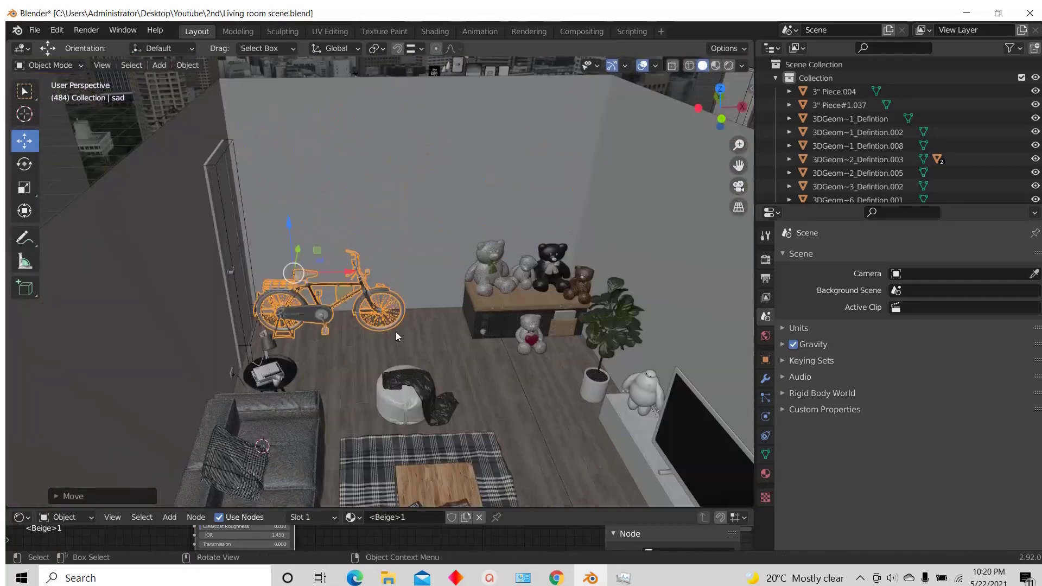
# Step: Select all the picture frames in the gallery set among the props near the city backdrop
pyautogui.moveTo(396, 331); pyautogui.dragTo(342, 307, button='middle')
pyautogui.scroll(3, 342, 308)
pyautogui.moveTo(404, 320); pyautogui.dragTo(385, 296, button='middle')
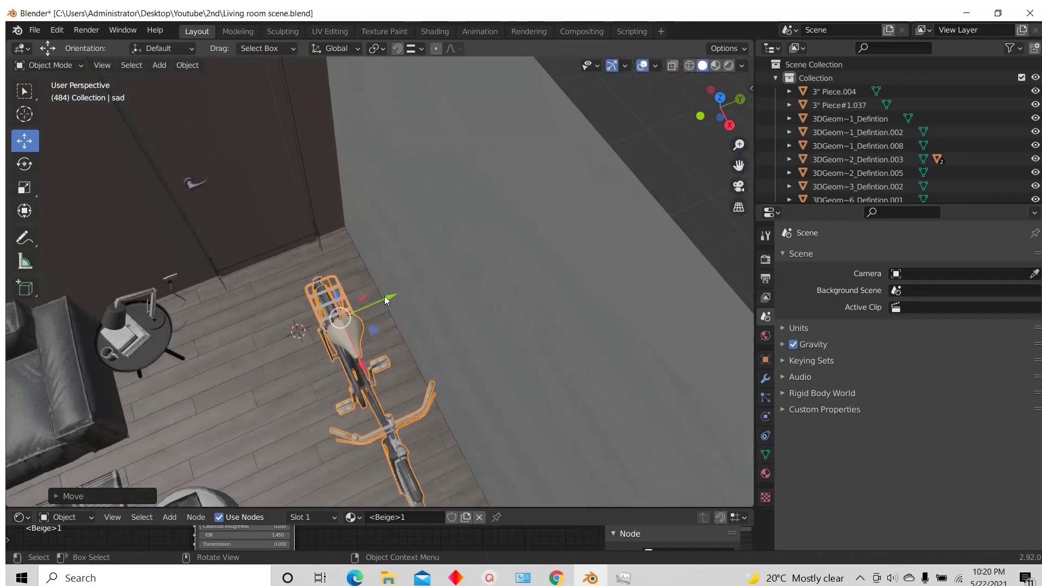
pyautogui.scroll(-10, 418, 292)
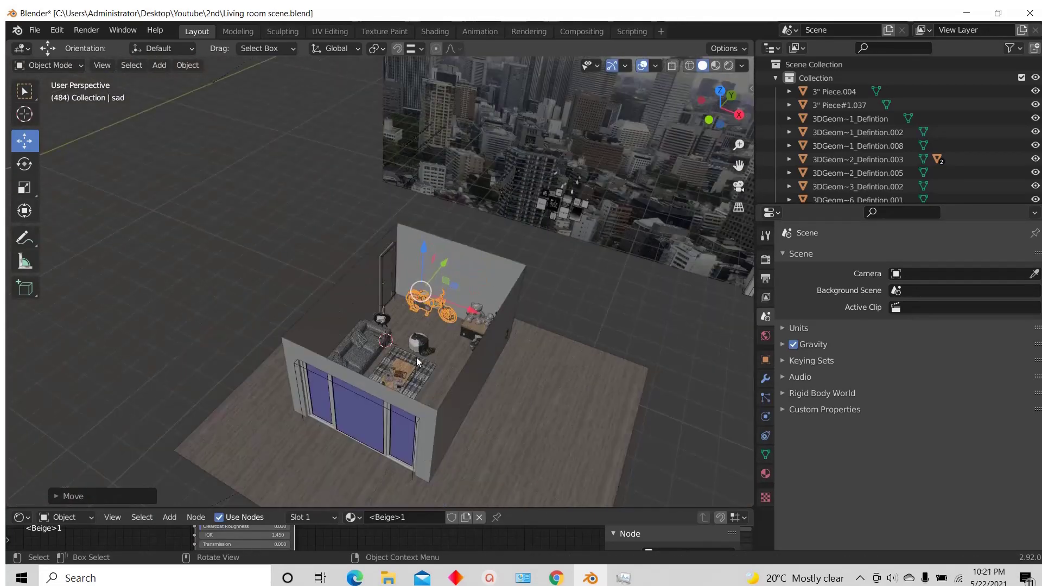
pyautogui.scroll(4, 415, 357)
pyautogui.moveTo(525, 305); pyautogui.dragTo(428, 327, button='middle')
pyautogui.scroll(6, 428, 328)
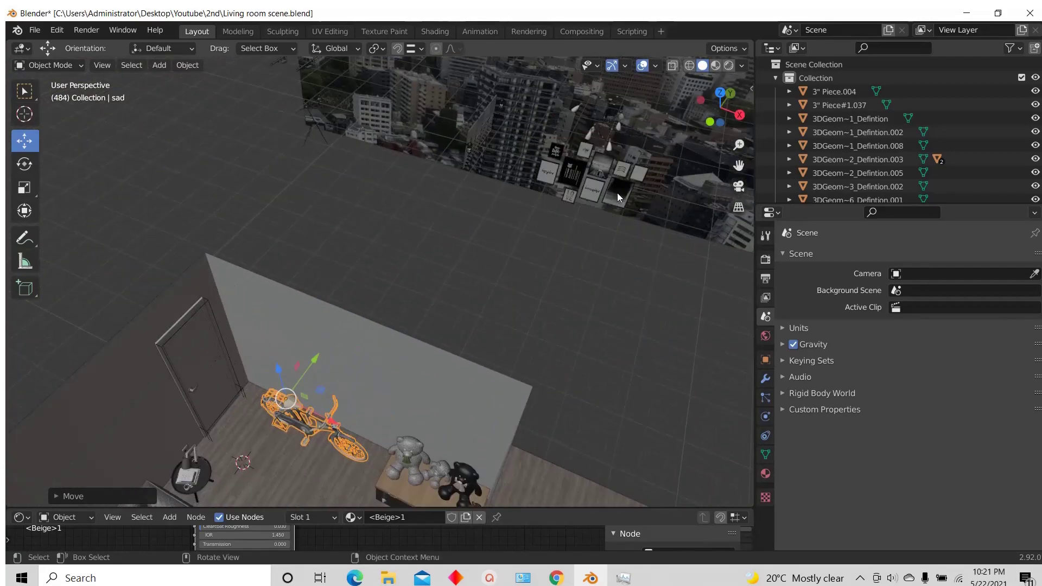
pyautogui.click(616, 193)
pyautogui.moveTo(616, 193); pyautogui.dragTo(586, 340, button='middle')
pyautogui.scroll(3, 543, 315)
pyautogui.moveTo(501, 248); pyautogui.dragTo(443, 410)
pyautogui.moveTo(443, 410); pyautogui.dragTo(499, 359, button='middle')
pyautogui.scroll(4, 326, 377)
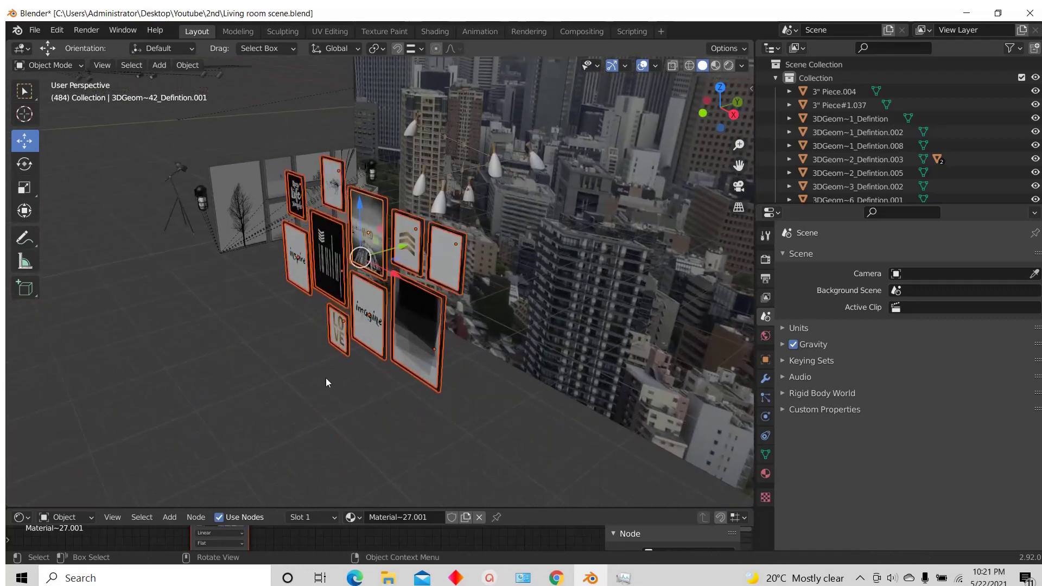
# Step: Try to parent the selected picture frames to the large black-and-grey abstract frame with Object (Keep Transform)
pyautogui.hotkey('ctrl', 'p')
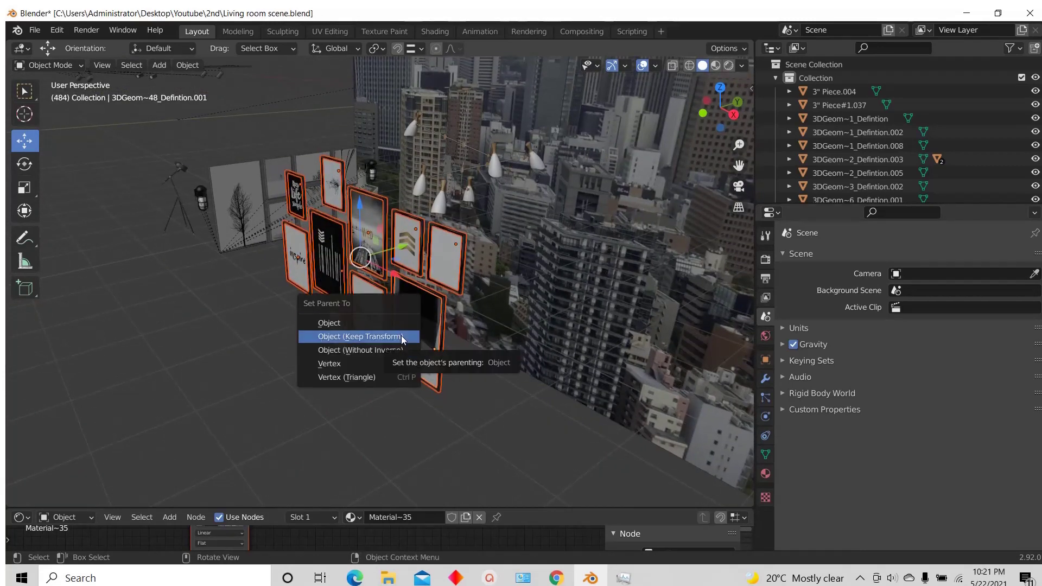
pyautogui.click(402, 335)
pyautogui.click(432, 372)
pyautogui.moveTo(402, 347); pyautogui.dragTo(475, 353, button='middle')
pyautogui.click(320, 331)
pyautogui.scroll(1, 250, 362)
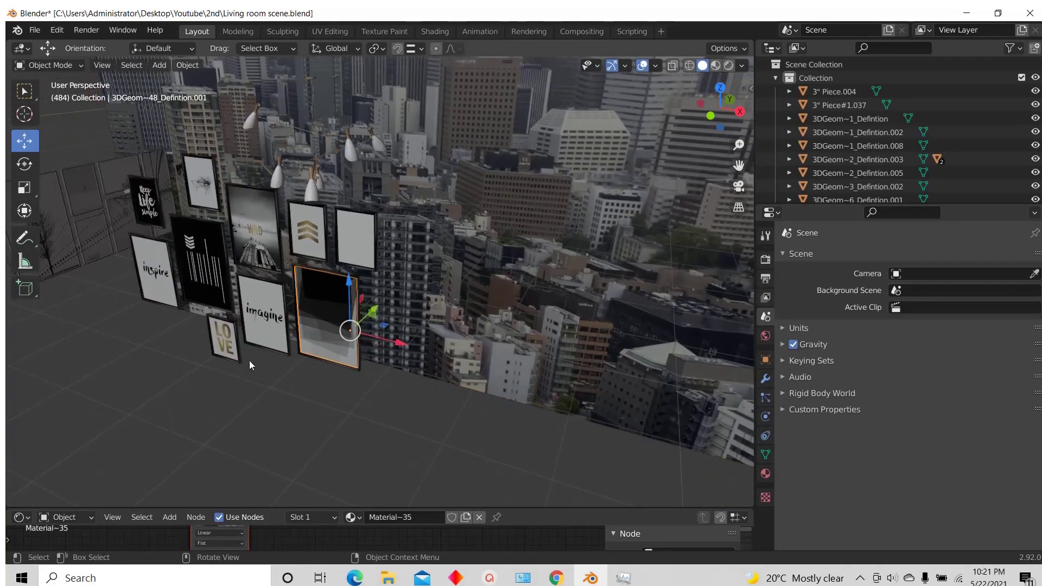
# Step: Trial-move the abstract frame to test the parenting, cancel the move, and undo back to the full frame selection
pyautogui.press('g')
pyautogui.rightClick(427, 294)
pyautogui.moveTo(426, 304); pyautogui.dragTo(405, 289, button='middle')
pyautogui.moveTo(426, 323); pyautogui.dragTo(312, 263, button='middle')
pyautogui.click(312, 263)
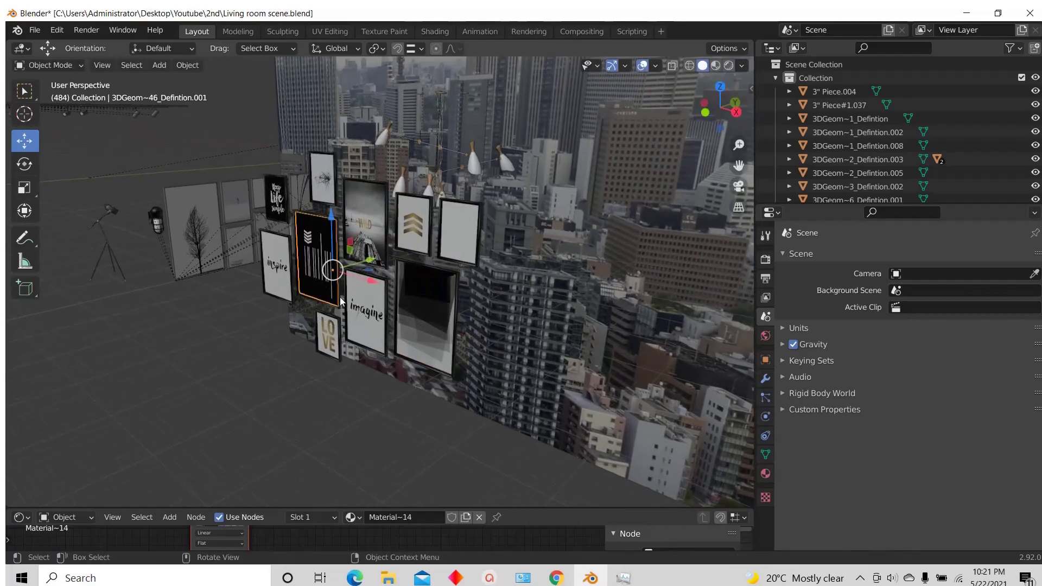
pyautogui.moveTo(341, 301); pyautogui.dragTo(397, 301, button='middle')
pyautogui.click(397, 301)
pyautogui.press('g')
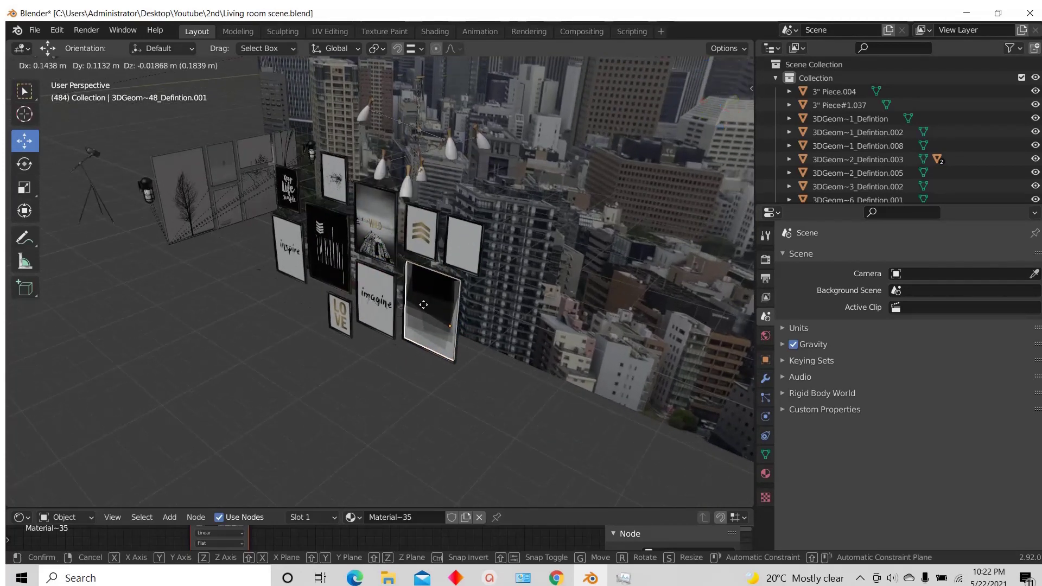
pyautogui.rightClick(411, 311)
pyautogui.hotkey('ctrl', 'z')
pyautogui.hotkey('ctrl', 'z')
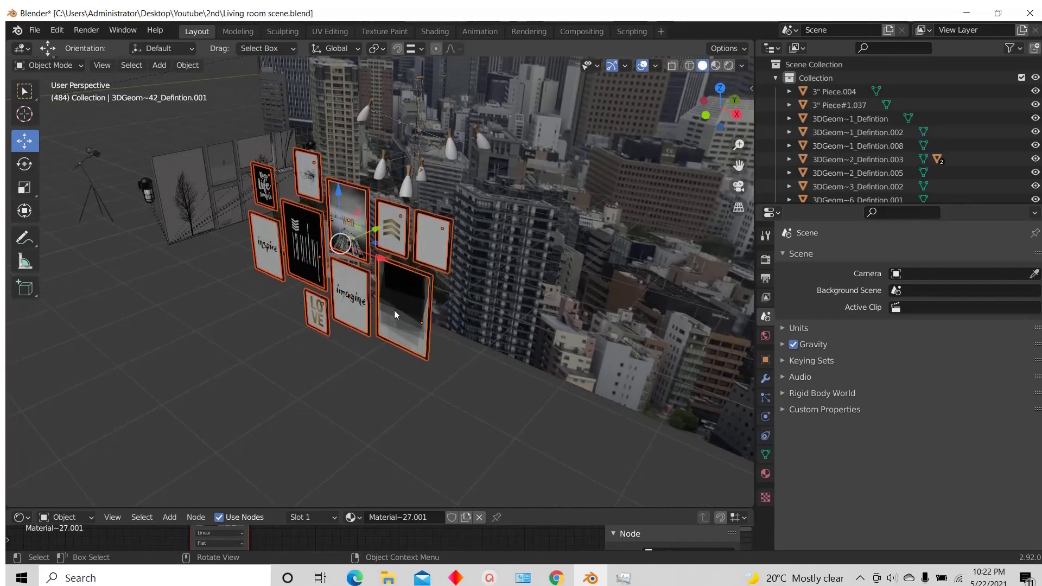
# Step: Make the large abstract picture the active object and parent all gallery frames to it with Object (Keep Transform)
pyautogui.scroll(1, 392, 320)
pyautogui.rightClick(412, 332)
pyautogui.scroll(-5, 413, 333)
pyautogui.moveTo(412, 333); pyautogui.dragTo(445, 197, button='middle')
pyautogui.moveTo(381, 364); pyautogui.dragTo(381, 365)
pyautogui.moveTo(380, 364); pyautogui.dragTo(415, 317, button='middle')
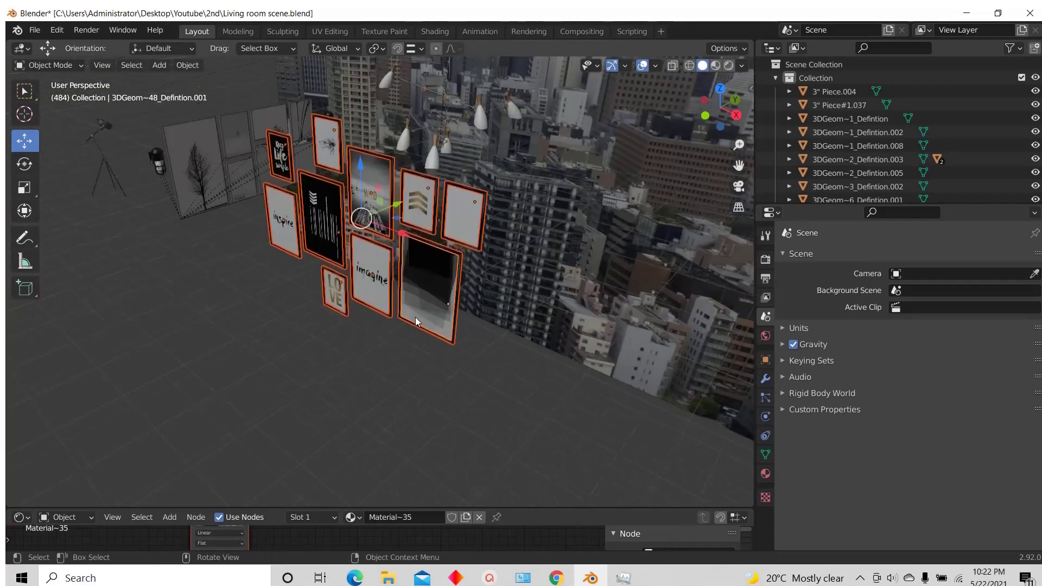
pyautogui.scroll(2, 415, 317)
pyautogui.keyDown('shift'); pyautogui.click(428, 260); pyautogui.keyUp('shift')
pyautogui.scroll(1, 444, 275)
pyautogui.keyDown('shift'); pyautogui.click(460, 271); pyautogui.keyUp('shift')
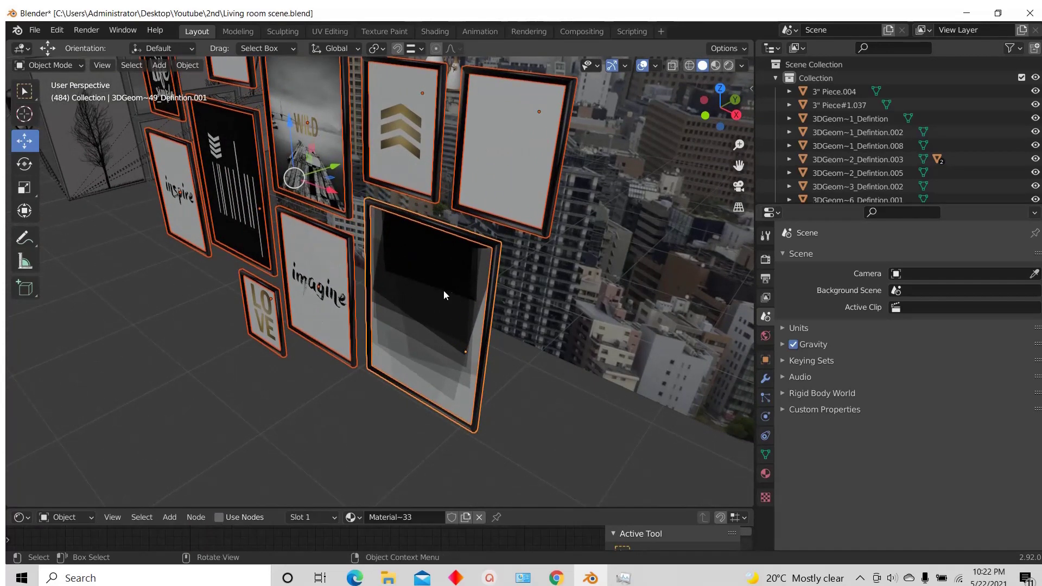
pyautogui.hotkey('ctrl', 'p')
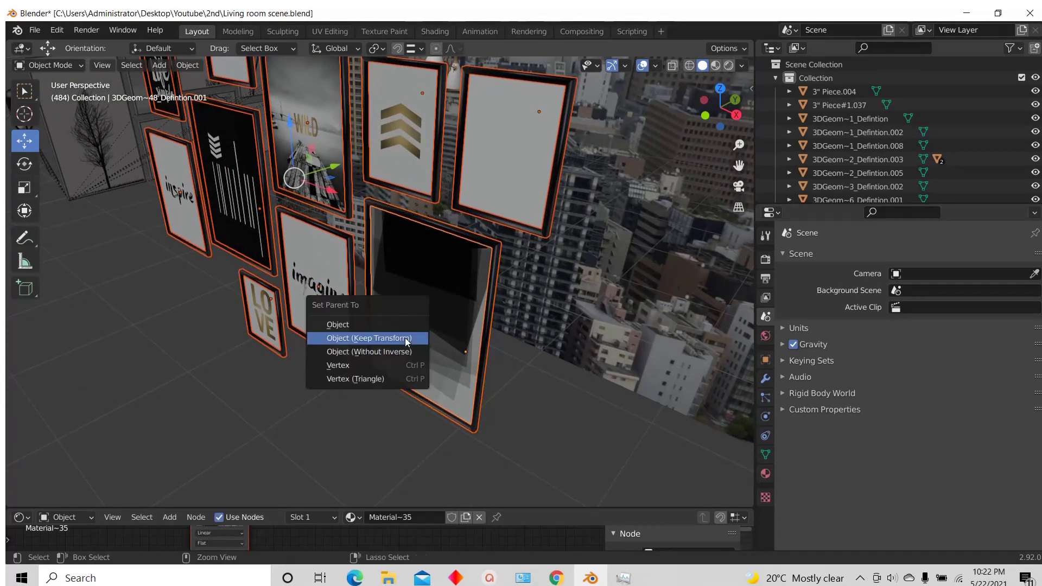
pyautogui.click(366, 337)
# Step: Trial-move the abstract frame and the "imagine" frame to check the parenting, cancelling each move
pyautogui.scroll(-2, 445, 380)
pyautogui.click(449, 347)
pyautogui.scroll(-2, 442, 326)
pyautogui.press('g')
pyautogui.rightClick(488, 288)
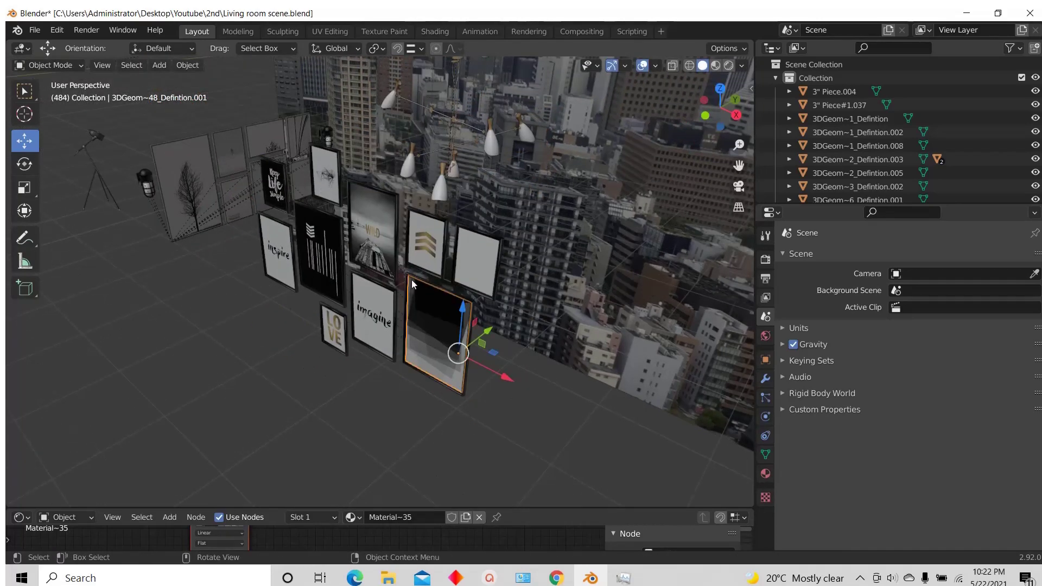
pyautogui.click(367, 319)
pyautogui.press('g')
pyautogui.rightClick(311, 258)
pyautogui.scroll(2, 409, 307)
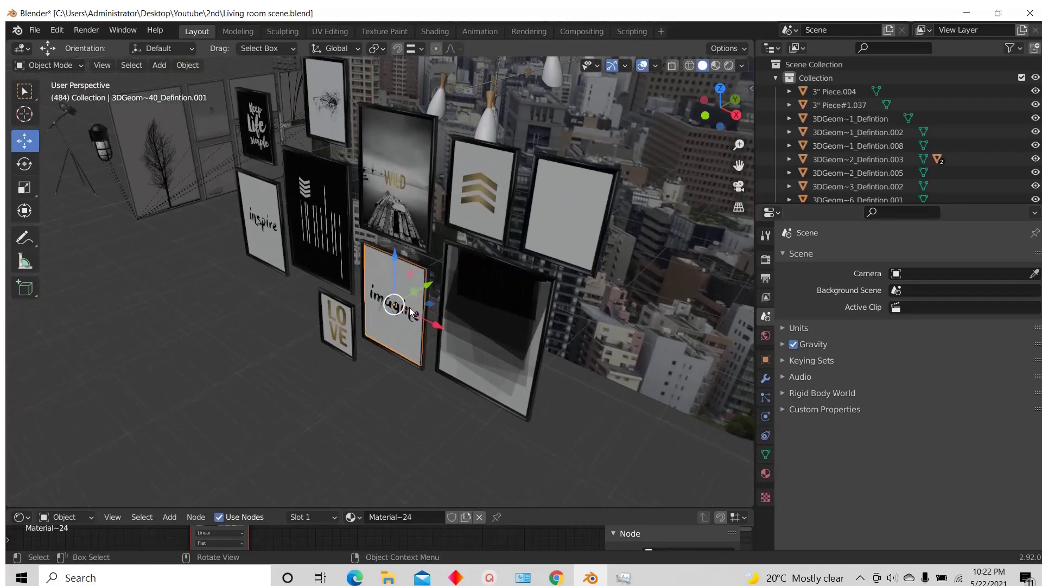
# Step: Select the parent abstract frame and move the gallery set from the props to the room's end wall in top view
pyautogui.click(468, 288)
pyautogui.scroll(-6, 468, 288)
pyautogui.scroll(-3, 470, 287)
pyautogui.press('g')
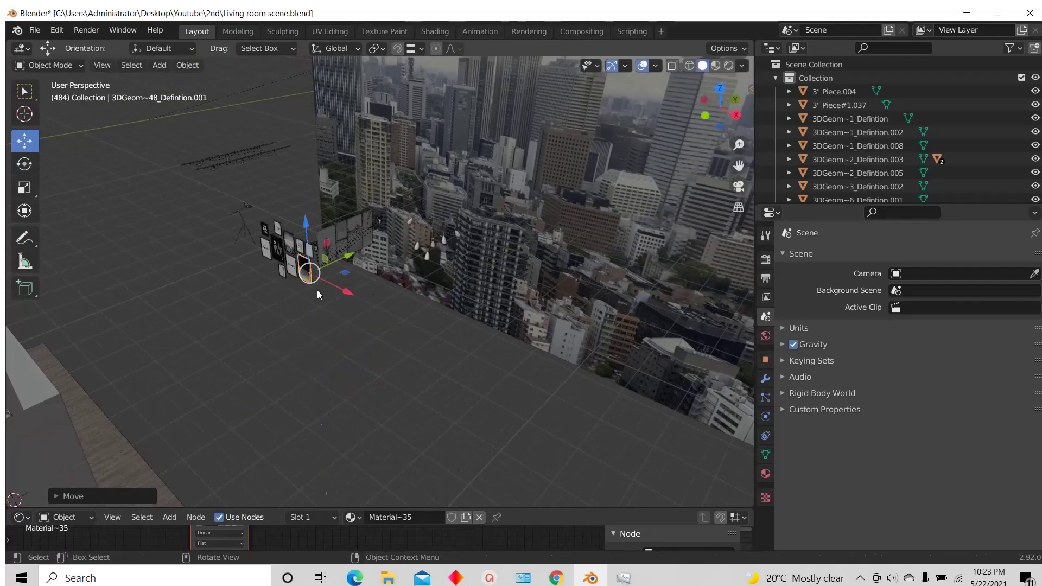
pyautogui.press('KP_7')
pyautogui.keyDown('shift'); pyautogui.moveTo(594, 216); pyautogui.dragTo(652, 188, button='middle'); pyautogui.keyUp('shift')
pyautogui.press('g')
pyautogui.click(407, 374)
# Step: Fit the gallery frames against the end wall and shift them sideways above the bicycle and teddy bear cabinet
pyautogui.scroll(6, 395, 378)
pyautogui.press('g')
pyautogui.click(468, 374)
pyautogui.moveTo(470, 477); pyautogui.dragTo(394, 356, button='middle')
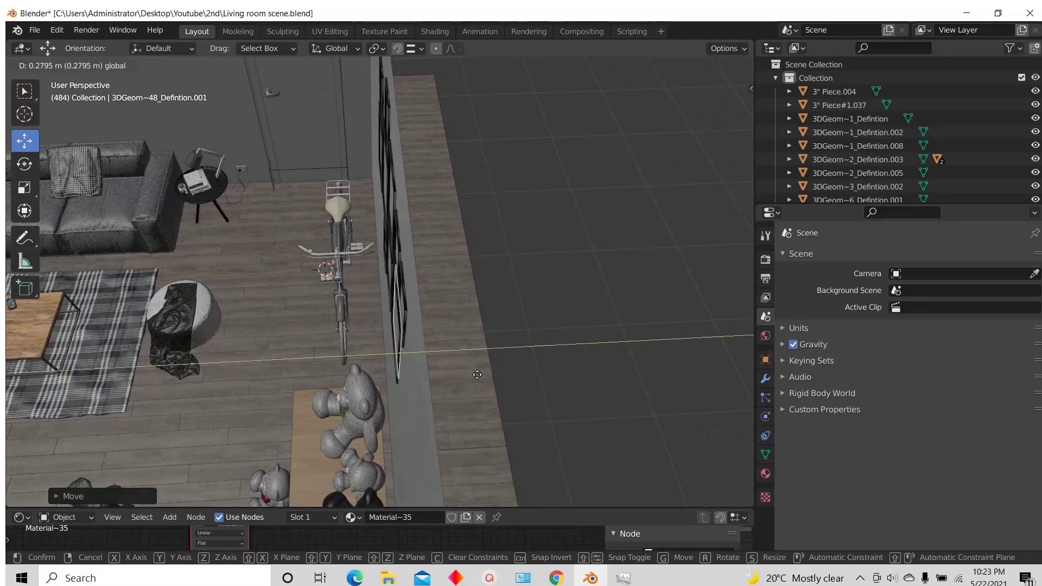
pyautogui.moveTo(477, 374); pyautogui.dragTo(462, 267, button='middle')
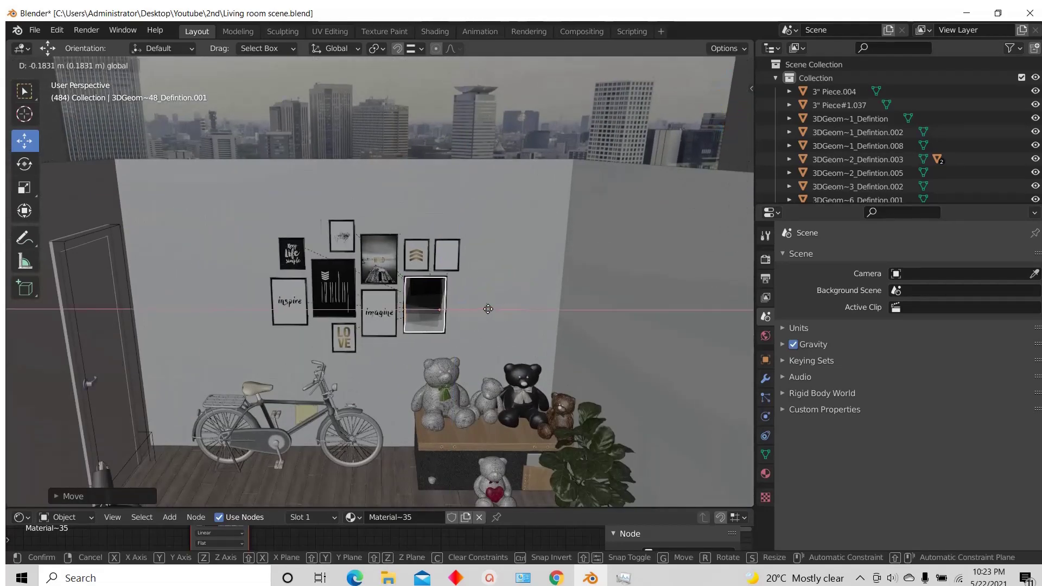
pyautogui.moveTo(487, 307); pyautogui.dragTo(486, 305)
# Step: Select the tree picture set with its two lanterns and move it from the props to the sofa side of the room
pyautogui.moveTo(485, 305); pyautogui.dragTo(336, 222, button='middle')
pyautogui.scroll(-3, 500, 294)
pyautogui.scroll(-3, 336, 223)
pyautogui.scroll(3, 525, 320)
pyautogui.keyDown('shift'); pyautogui.moveTo(589, 348); pyautogui.dragTo(499, 324, button='middle'); pyautogui.keyUp('shift')
pyautogui.click(450, 288)
pyautogui.scroll(4, 450, 289)
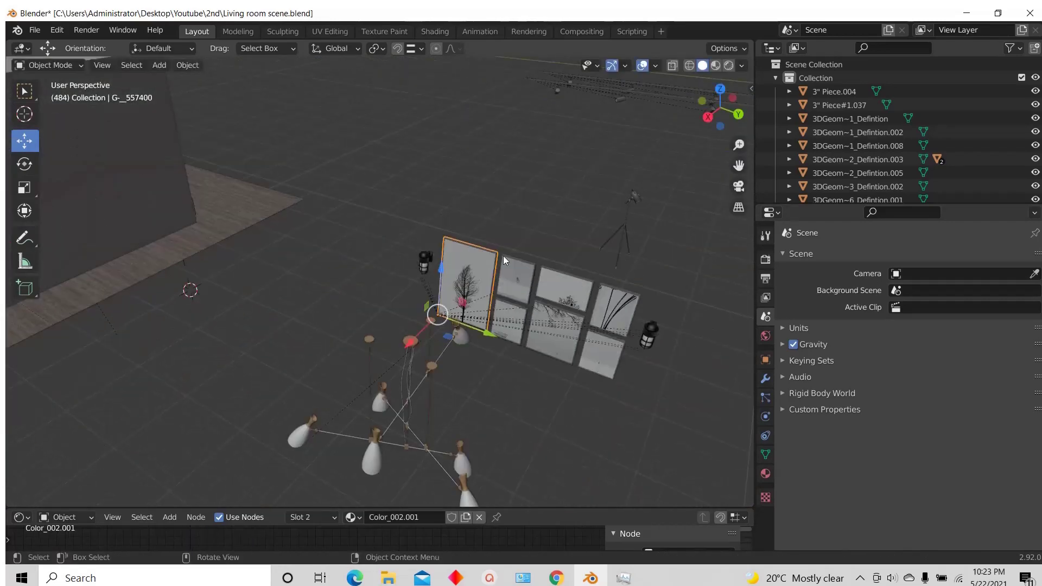
pyautogui.scroll(3, 423, 274)
pyautogui.press('g')
pyautogui.click(429, 263)
pyautogui.scroll(-7, 559, 326)
pyautogui.click(719, 90)
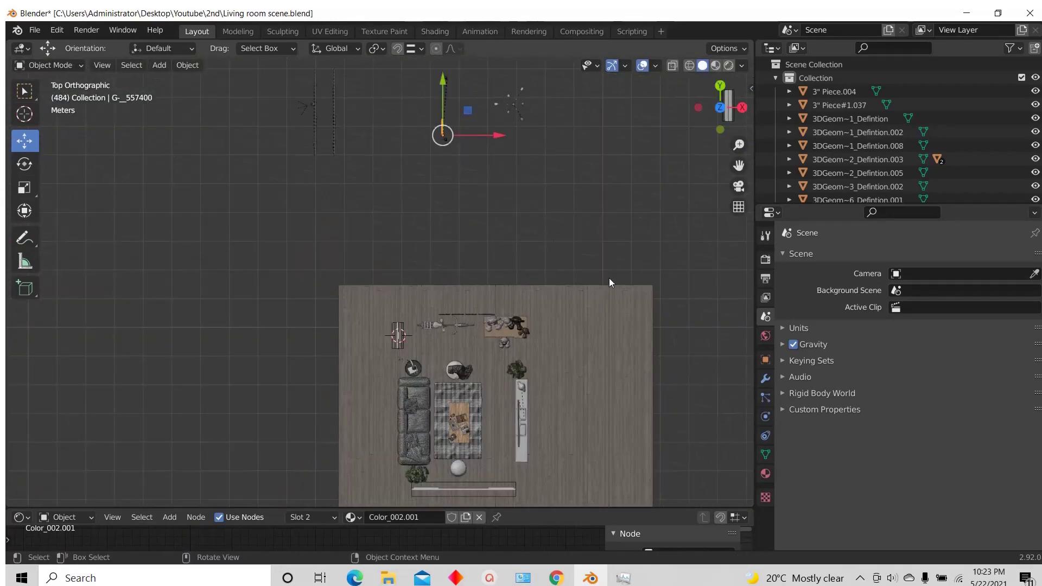
pyautogui.click(418, 459)
# Step: Bring the tree picture set and lanterns up to the wall behind the sofa
pyautogui.scroll(6, 411, 458)
pyautogui.moveTo(409, 412); pyautogui.dragTo(244, 309, button='middle')
pyautogui.scroll(4, 304, 288)
pyautogui.moveTo(232, 337); pyautogui.dragTo(242, 330)
pyautogui.moveTo(197, 356); pyautogui.dragTo(202, 353)
pyautogui.moveTo(209, 350); pyautogui.dragTo(363, 307, button='middle')
pyautogui.scroll(-4, 370, 304)
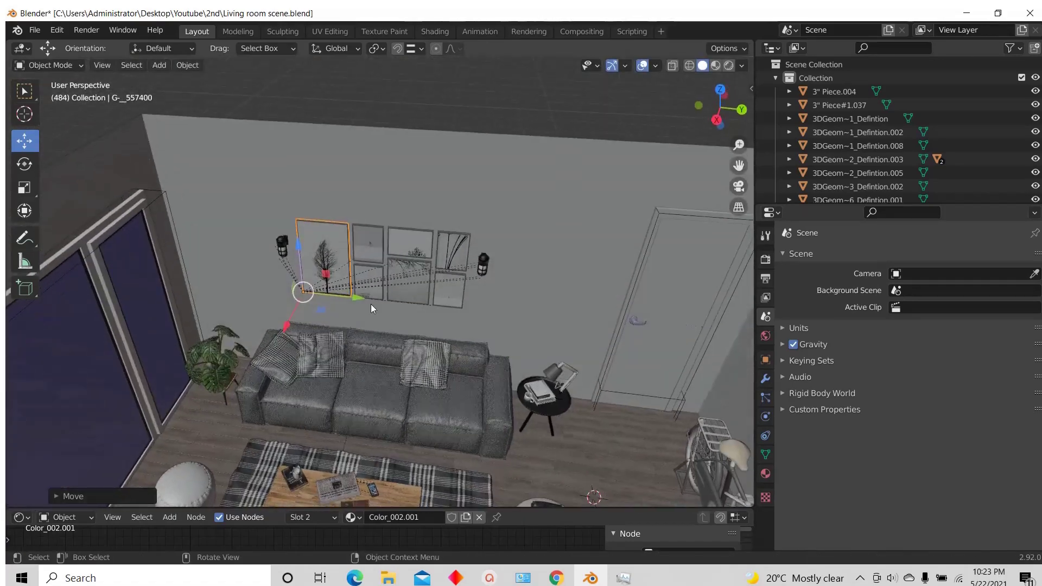
# Step: Fine-tune the tree picture set so it sits against the wall and is centred above the sofa
pyautogui.scroll(3, 338, 294)
pyautogui.moveTo(332, 294); pyautogui.dragTo(344, 295)
pyautogui.scroll(5, 259, 312)
pyautogui.scroll(-3, 331, 310)
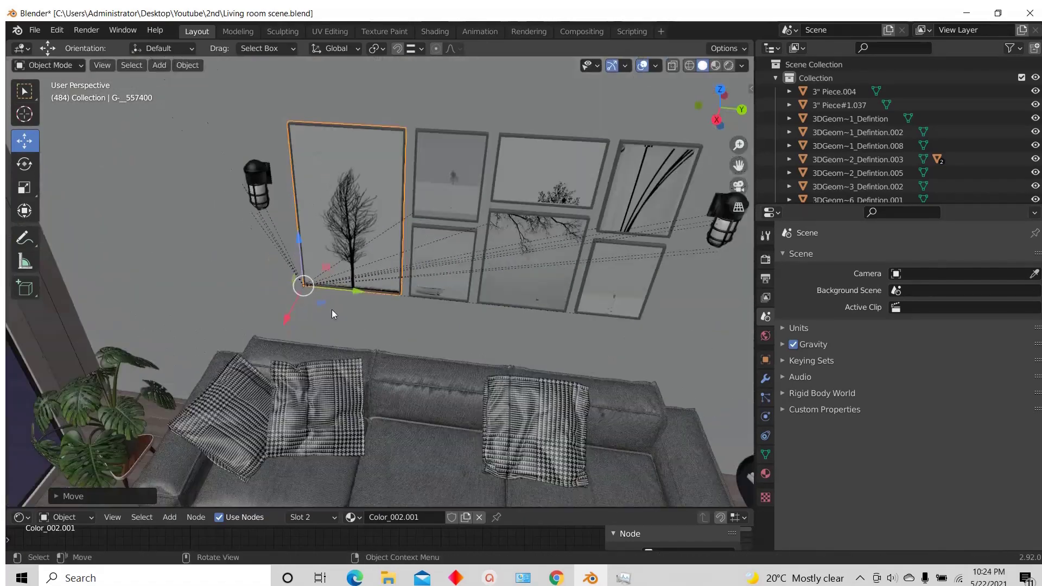
pyautogui.moveTo(331, 310); pyautogui.dragTo(201, 316, button='middle')
pyautogui.scroll(2, 200, 317)
pyautogui.moveTo(203, 317); pyautogui.dragTo(256, 304)
pyautogui.scroll(-5, 366, 241)
pyautogui.moveTo(315, 287); pyautogui.dragTo(378, 296, button='middle')
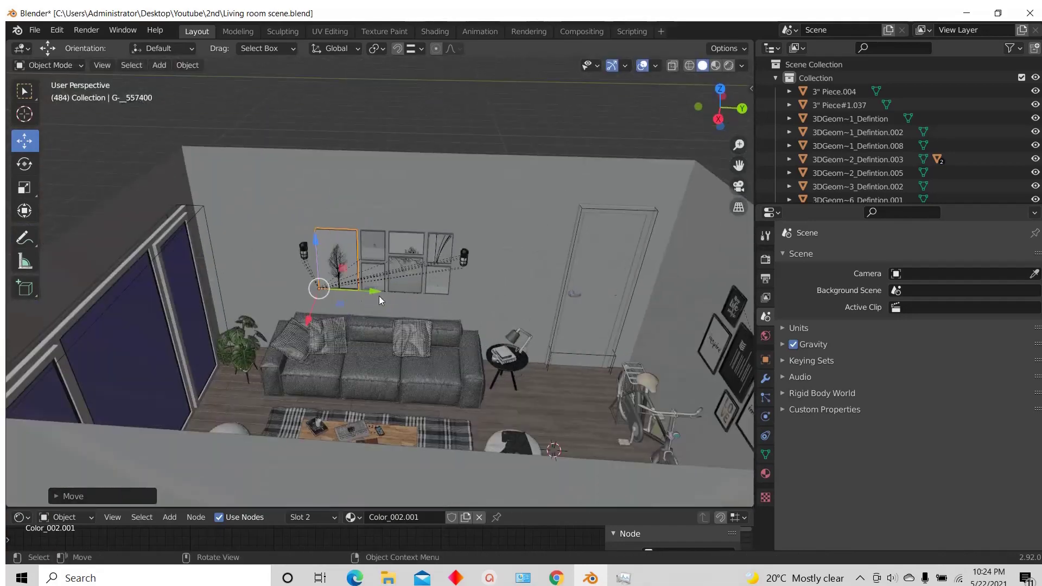
pyautogui.scroll(4, 379, 297)
pyautogui.moveTo(331, 291); pyautogui.dragTo(348, 292)
pyautogui.scroll(-4, 369, 304)
# Step: Select the tripod floor lamp and move it from the props to the corner by the potted plant, between sofa and window
pyautogui.moveTo(383, 326); pyautogui.dragTo(392, 289, button='middle')
pyautogui.scroll(-8, 393, 293)
pyautogui.scroll(4, 570, 282)
pyautogui.click(577, 271)
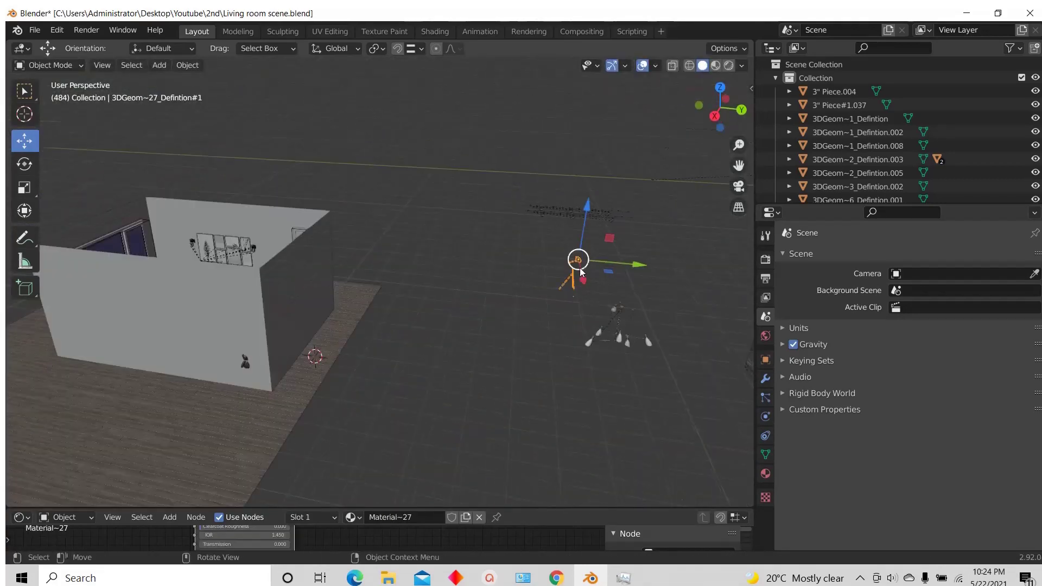
pyautogui.moveTo(578, 273); pyautogui.dragTo(585, 317, button='middle')
pyautogui.click(719, 90)
pyautogui.press('g')
pyautogui.click(584, 349)
pyautogui.scroll(10, 531, 339)
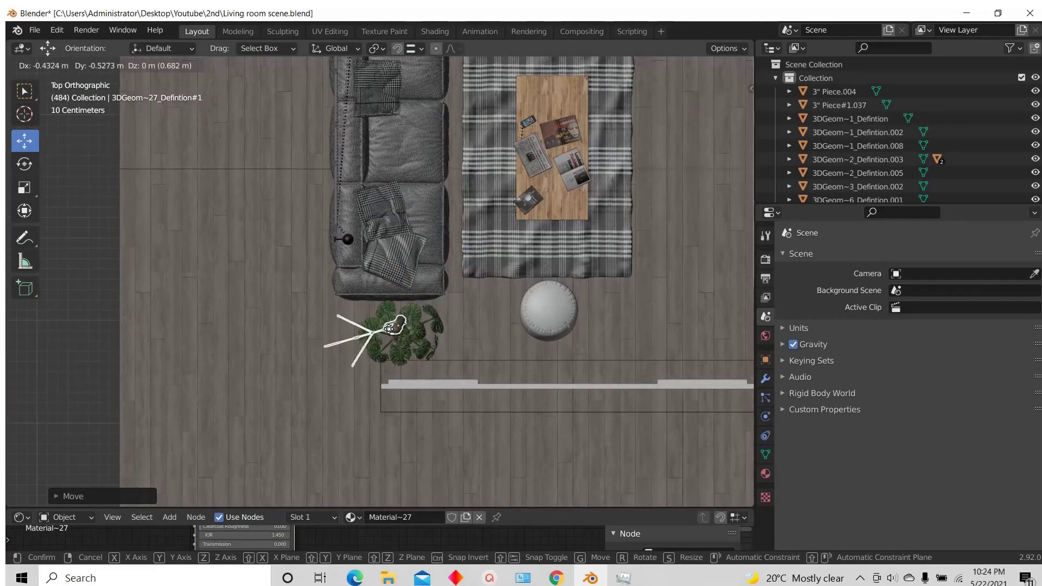
pyautogui.click(389, 329)
pyautogui.click(402, 346)
# Step: Adjust the tripod lamp's position so its feet stand on the wooden floor behind the potted plant
pyautogui.moveTo(402, 346); pyautogui.dragTo(404, 318, button='middle')
pyautogui.scroll(6, 307, 299)
pyautogui.scroll(3, 331, 343)
pyautogui.click(404, 318)
pyautogui.scroll(6, 418, 353)
pyautogui.press('g')
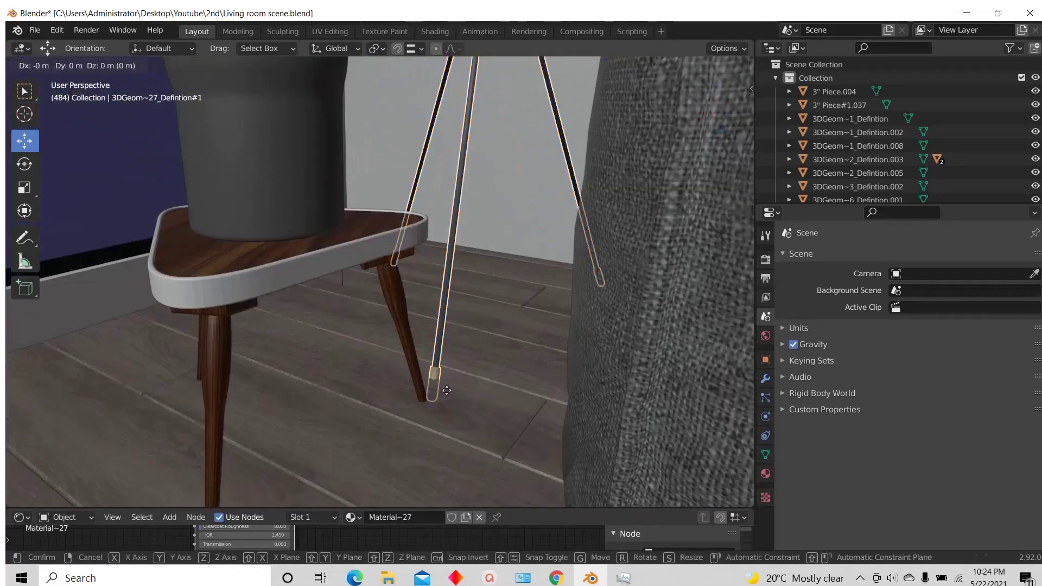
pyautogui.moveTo(437, 264); pyautogui.dragTo(426, 276)
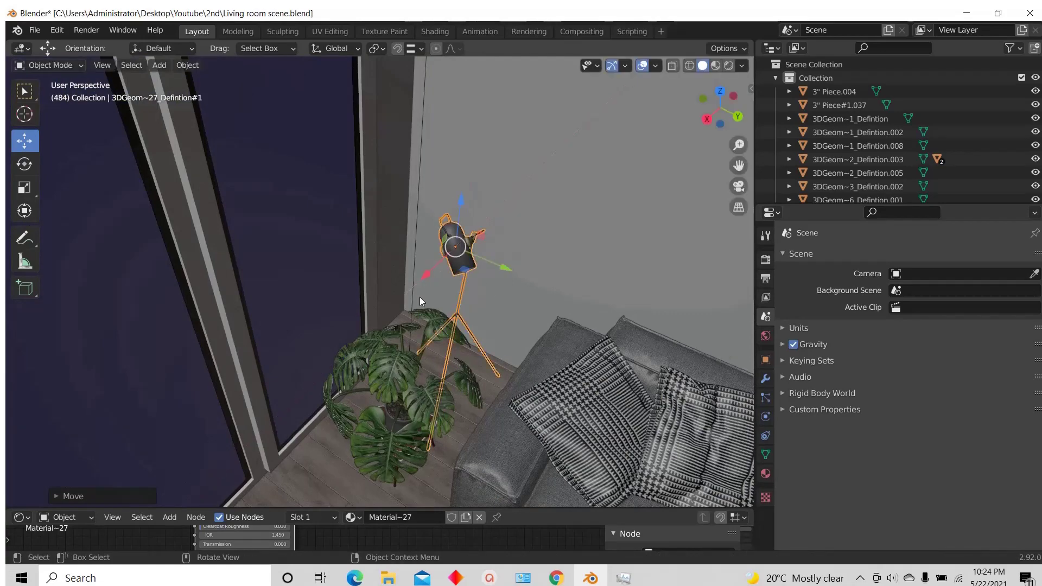
# Step: Select the pendant lamp cluster in front of the city backdrop and move it into the room in top view
pyautogui.scroll(-10, 421, 299)
pyautogui.moveTo(488, 298)
pyautogui.mouseDown(button='middle')
pyautogui.moveTo(548, 298)
pyautogui.moveTo(600, 217)
pyautogui.moveTo(491, 237)
pyautogui.moveTo(500, 283)
pyautogui.mouseUp(button='middle')
pyautogui.scroll(4, 499, 283)
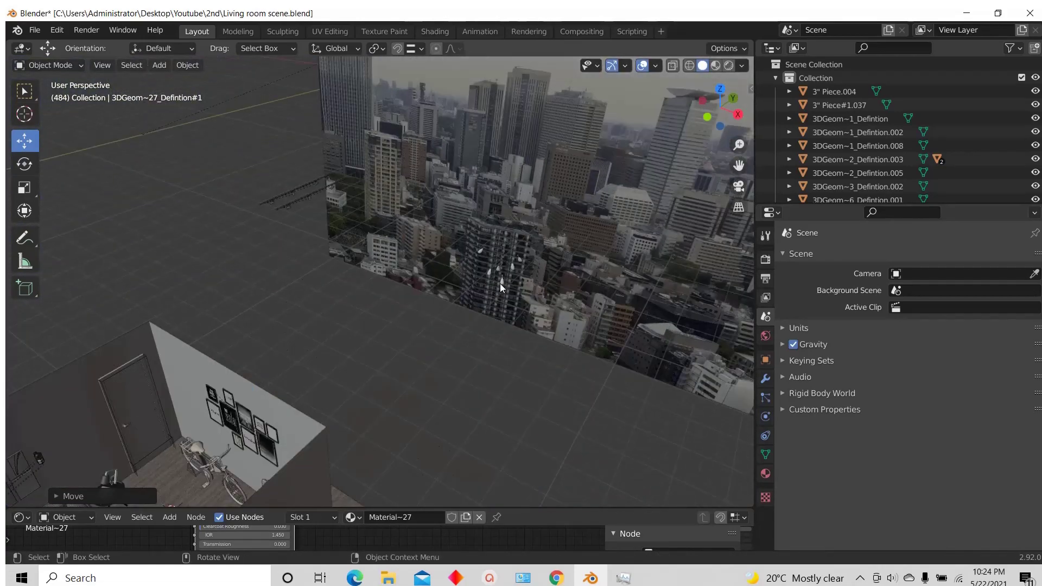
pyautogui.click(500, 282)
pyautogui.scroll(-4, 513, 308)
pyautogui.press('KP_7')
pyautogui.scroll(7, 438, 308)
pyautogui.moveTo(458, 154); pyautogui.dragTo(379, 275)
# Step: Raise the pendant lamps along global Z towards the top of the walls, using the right orthographic view
pyautogui.scroll(3, 421, 295)
pyautogui.moveTo(379, 275); pyautogui.dragTo(260, 165, button='middle')
pyautogui.click(720, 107)
pyautogui.press('g')
pyautogui.press('z')
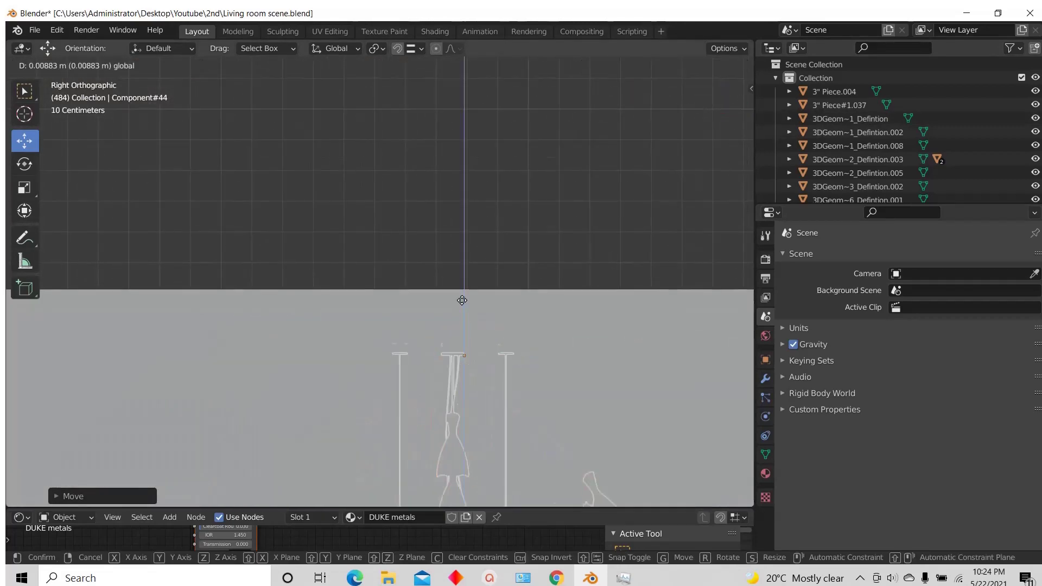
pyautogui.moveTo(479, 242); pyautogui.dragTo(480, 241)
# Step: Select and delete the leftover object in the scene
pyautogui.scroll(-8, 546, 357)
pyautogui.moveTo(480, 242); pyautogui.dragTo(523, 252, button='middle')
pyautogui.scroll(5, 523, 252)
pyautogui.moveTo(510, 268); pyautogui.dragTo(490, 295)
pyautogui.press('Delete')
# Step: Move the wooden floor along global Y so that its front edge lines up with the window wall
pyautogui.scroll(-6, 490, 295)
pyautogui.moveTo(489, 295); pyautogui.dragTo(359, 406, button='middle')
pyautogui.scroll(1, 359, 406)
pyautogui.click(359, 406)
pyautogui.press('g')
pyautogui.press('y')
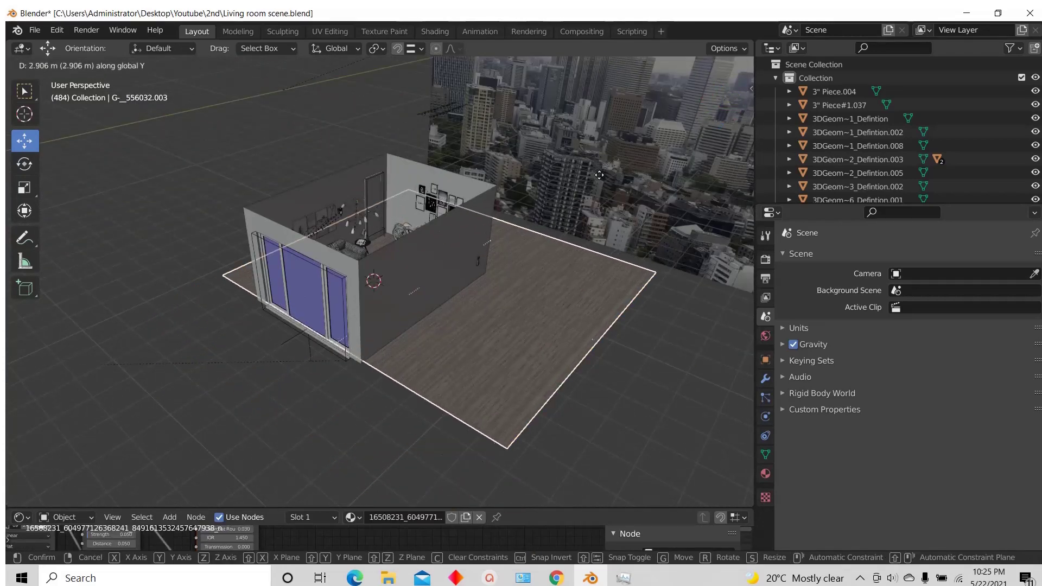
pyautogui.click(569, 217)
# Step: Move the city backdrop along global Y to the window side of the room
pyautogui.scroll(-8, 569, 217)
pyautogui.moveTo(569, 217); pyautogui.dragTo(550, 243, button='middle')
pyautogui.scroll(3, 549, 239)
pyautogui.click(550, 240)
pyautogui.press('g')
pyautogui.press('y')
pyautogui.click(412, 320)
# Step: Select the stray ceiling track light and move it over the TV console, using the top orthographic view
pyautogui.scroll(-3, 413, 315)
pyautogui.moveTo(412, 309); pyautogui.dragTo(309, 326, button='middle')
pyautogui.scroll(8, 432, 312)
pyautogui.moveTo(432, 311); pyautogui.dragTo(286, 223, button='middle')
pyautogui.scroll(3, 636, 259)
pyautogui.scroll(7, 636, 264)
pyautogui.click(537, 342)
pyautogui.press('KP_7')
pyautogui.scroll(-8, 617, 173)
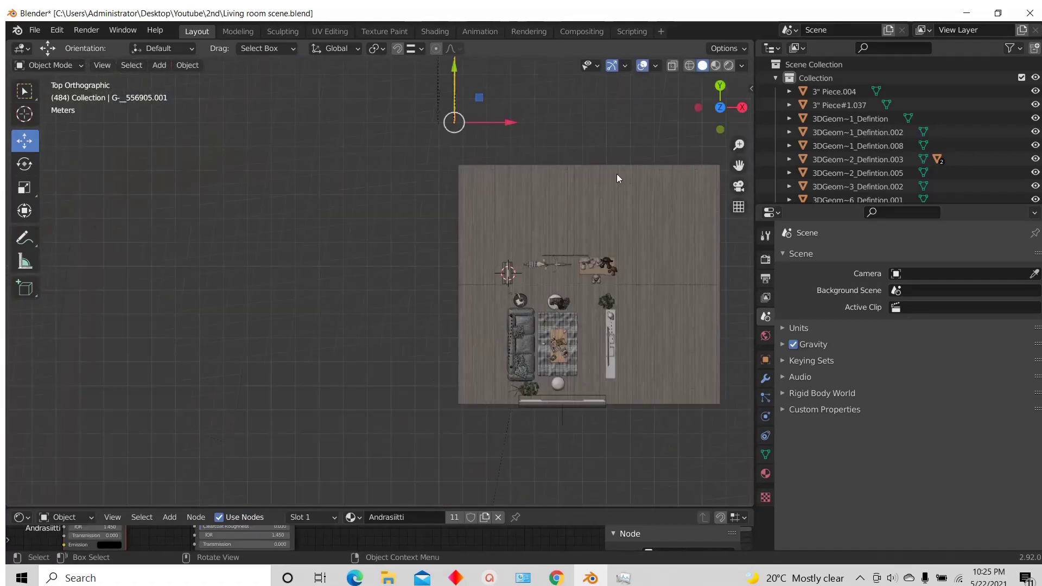
pyautogui.press('g')
pyautogui.click(616, 373)
# Step: Align the TV-side track light's height with the top edge of the walls along global Z, using the right orthographic view
pyautogui.scroll(7, 613, 372)
pyautogui.scroll(-5, 546, 304)
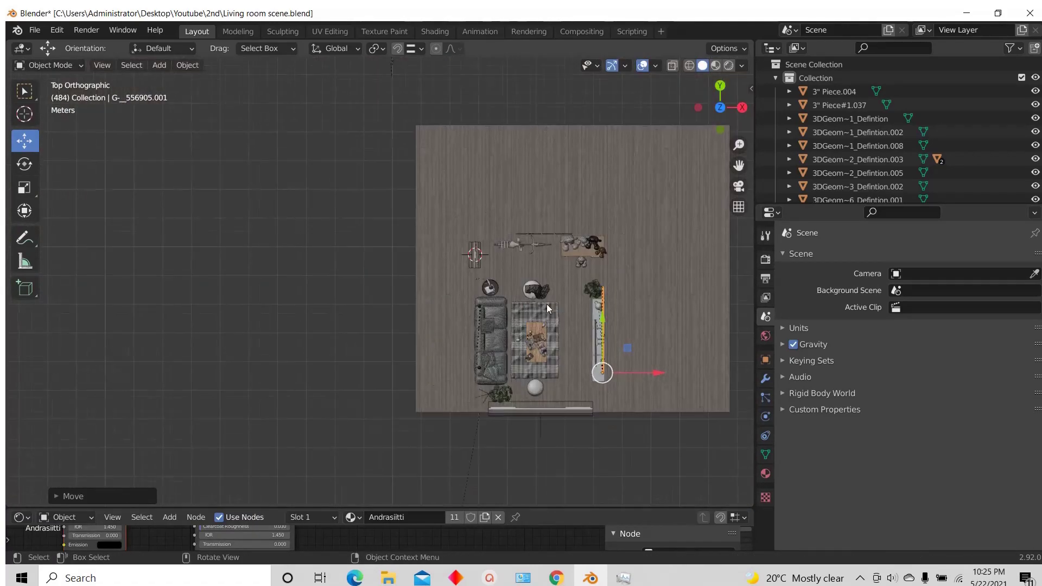
pyautogui.scroll(2, 608, 376)
pyautogui.moveTo(608, 376); pyautogui.dragTo(509, 228, button='middle')
pyautogui.scroll(5, 509, 228)
pyautogui.moveTo(361, 73); pyautogui.dragTo(361, 103)
pyautogui.moveTo(361, 179); pyautogui.dragTo(563, 249, button='middle')
pyautogui.scroll(-4, 563, 250)
pyautogui.click(720, 109)
pyautogui.scroll(-3, 300, 213)
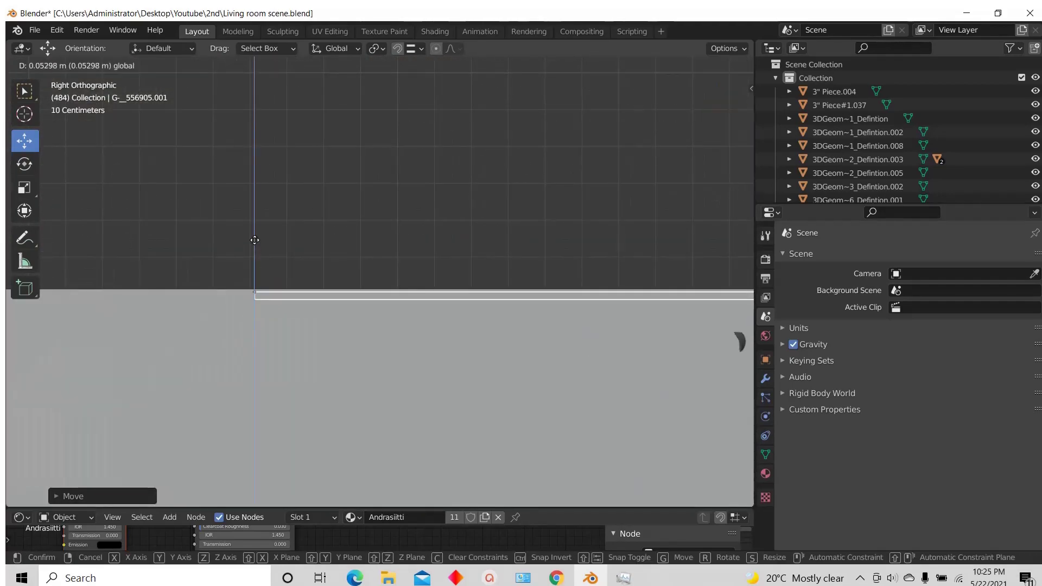
pyautogui.scroll(12, 292, 286)
pyautogui.moveTo(346, 203); pyautogui.dragTo(347, 196)
# Step: Adjust the TV-side track light along global X above the console, using the top orthographic view
pyautogui.scroll(-16, 339, 277)
pyautogui.moveTo(698, 115); pyautogui.dragTo(711, 185)
pyautogui.click(719, 96)
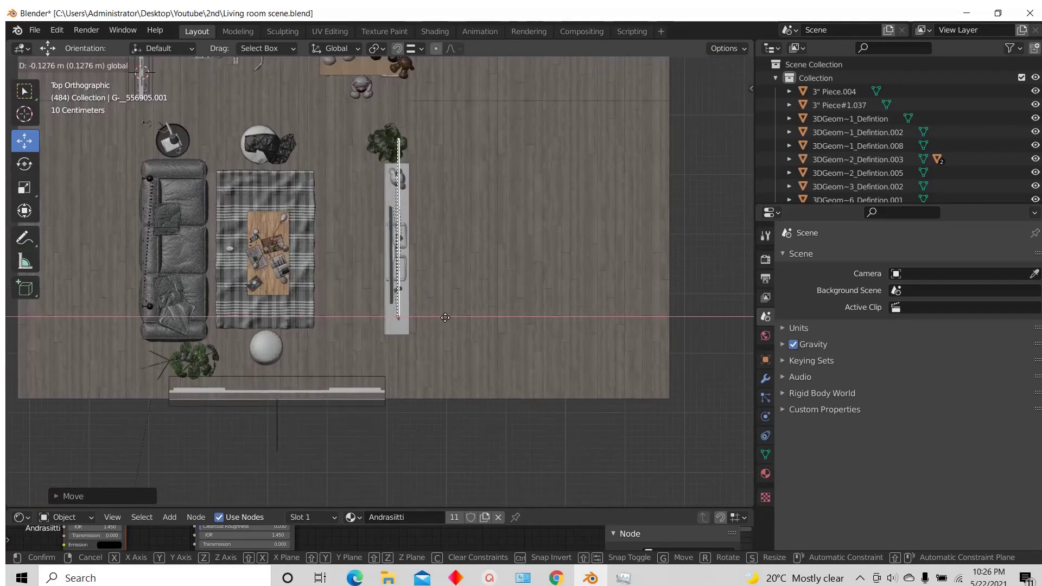
# Step: Select the second track light outside the room and move it above the sofa, using the top orthographic view
pyautogui.scroll(-5, 522, 343)
pyautogui.scroll(1, 365, 210)
pyautogui.moveTo(365, 289)
pyautogui.keyDown('shift'); pyautogui.mouseDown(button='middle')
pyautogui.moveTo(354, 354)
pyautogui.moveTo(349, 303)
pyautogui.mouseUp(button='middle'); pyautogui.keyUp('shift')
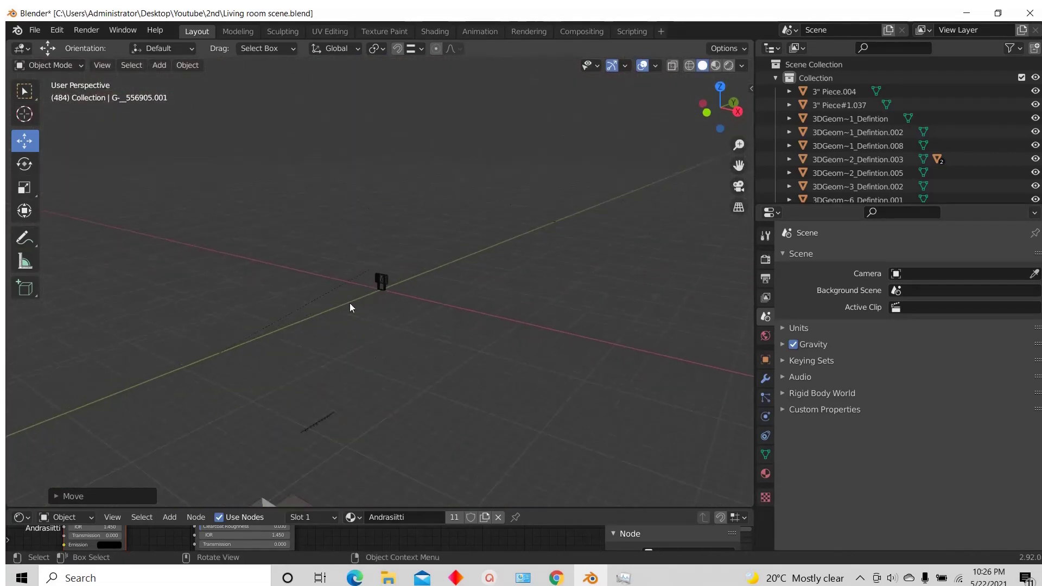
pyautogui.scroll(2, 325, 426)
pyautogui.click(325, 420)
pyautogui.click(722, 89)
pyautogui.press('g')
pyautogui.scroll(8, 597, 352)
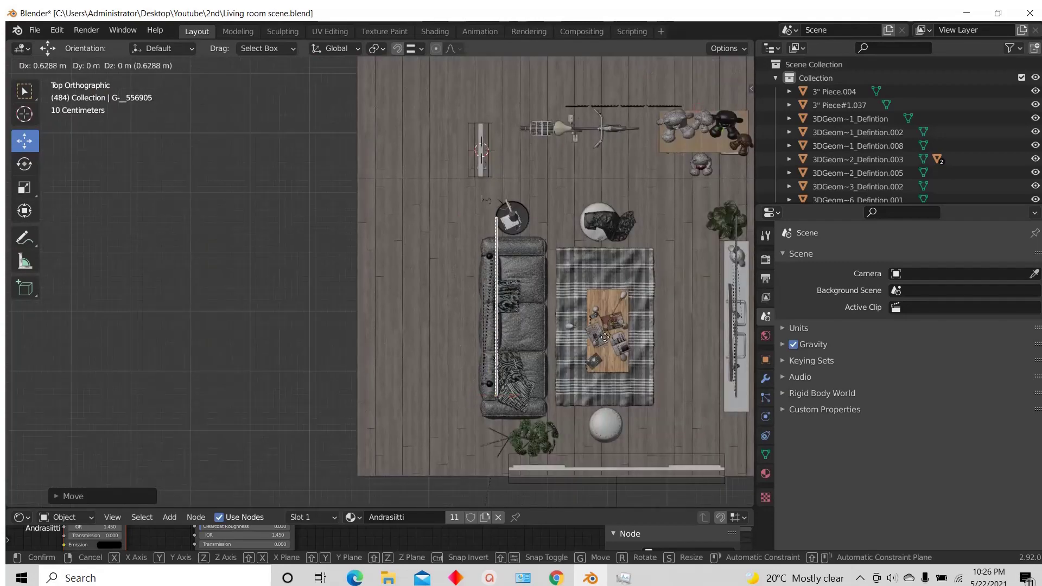
pyautogui.click(603, 349)
# Step: Raise the sofa-side track light along global Z to the top of the wall
pyautogui.moveTo(602, 350); pyautogui.dragTo(398, 220, button='middle')
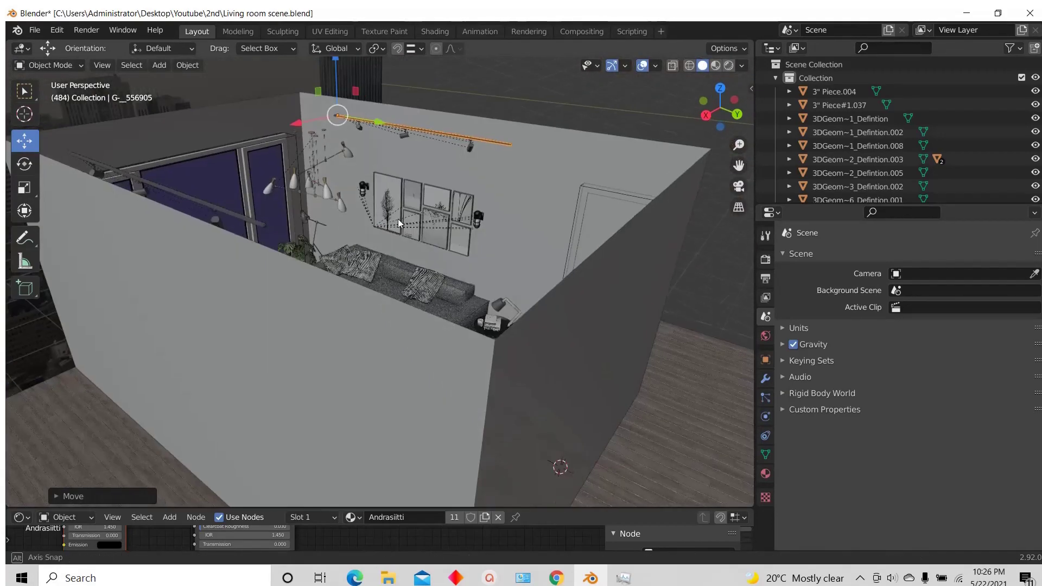
pyautogui.keyDown('shift'); pyautogui.moveTo(369, 100); pyautogui.dragTo(438, 248, button='middle'); pyautogui.keyUp('shift')
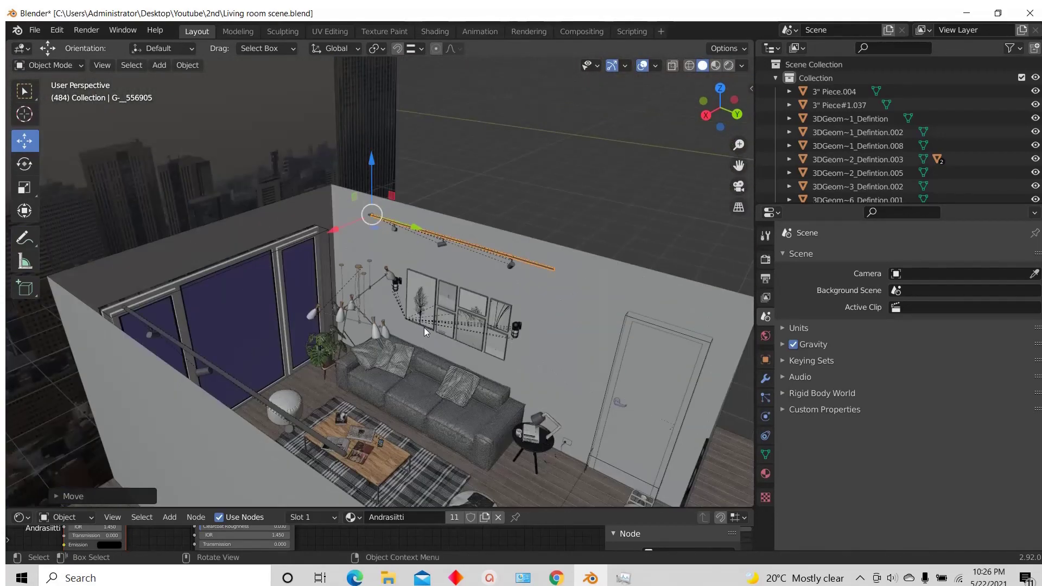
pyautogui.press('KP_Decimal')
pyautogui.scroll(6, 271, 247)
pyautogui.moveTo(405, 419); pyautogui.dragTo(412, 395, button='middle')
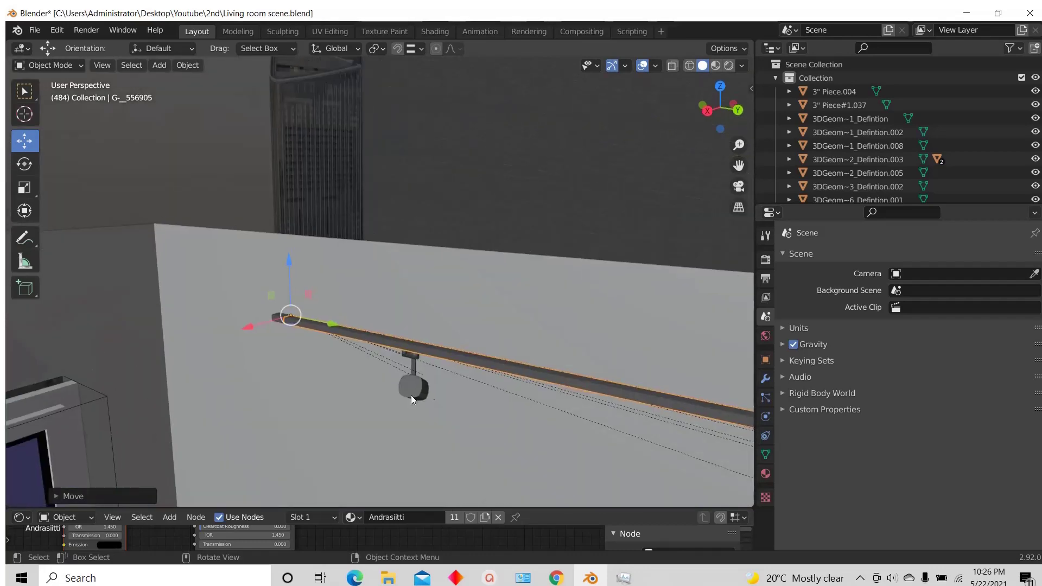
pyautogui.click(412, 397)
pyautogui.press('KP_Decimal')
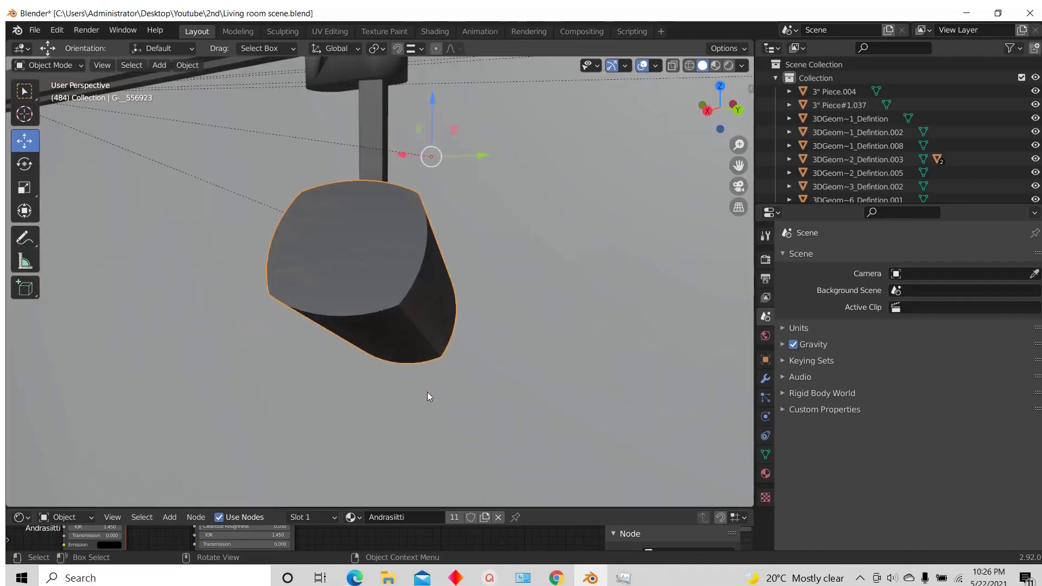
pyautogui.scroll(-8, 439, 320)
pyautogui.moveTo(445, 320); pyautogui.dragTo(483, 288, button='middle')
pyautogui.scroll(-1, 478, 277)
pyautogui.click(407, 253)
pyautogui.moveTo(296, 191); pyautogui.dragTo(296, 168)
pyautogui.click(296, 168)
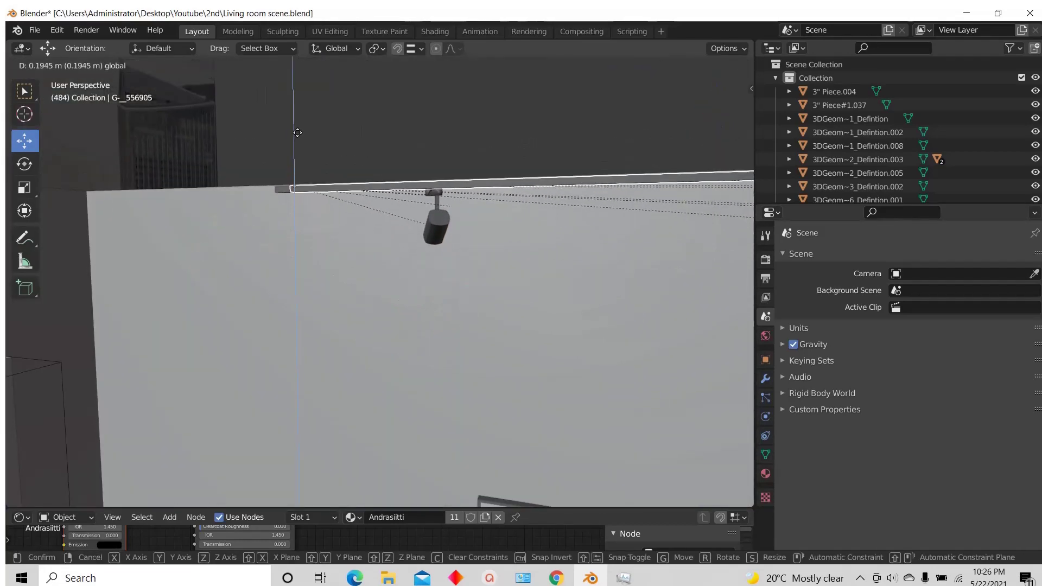
# Step: Fine-tune the sofa-side track light's position near the wall's top edge
pyautogui.scroll(-4, 301, 212)
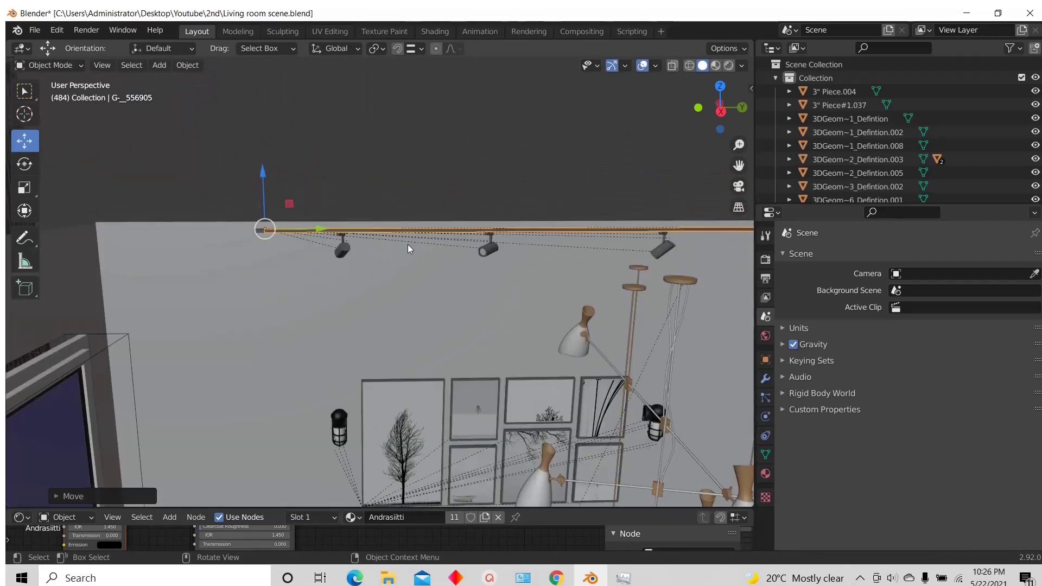
pyautogui.scroll(4, 386, 261)
pyautogui.scroll(-5, 543, 272)
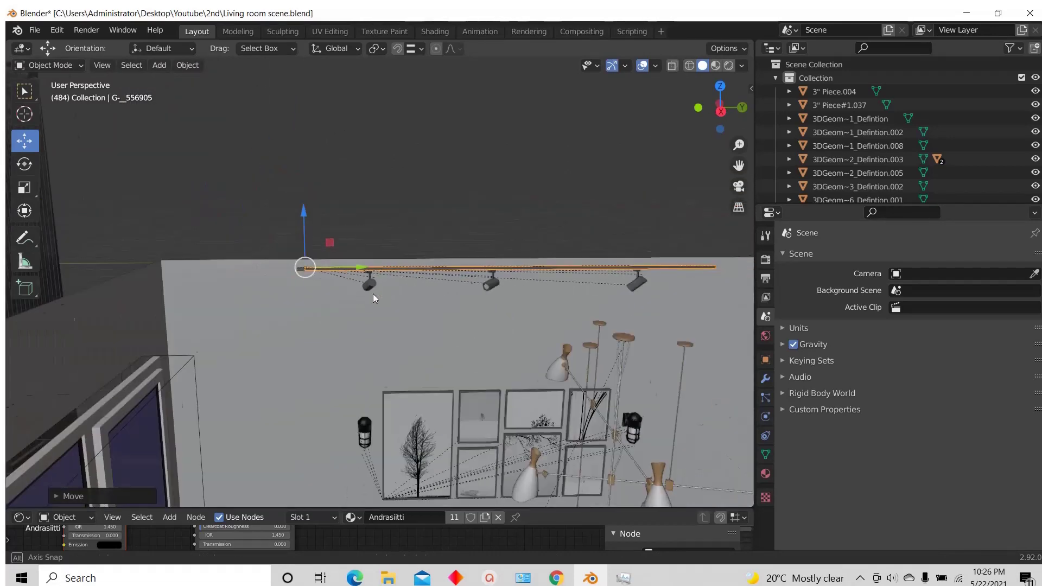
pyautogui.scroll(5, 337, 246)
pyautogui.press('g')
pyautogui.click(262, 236)
pyautogui.scroll(-3, 304, 252)
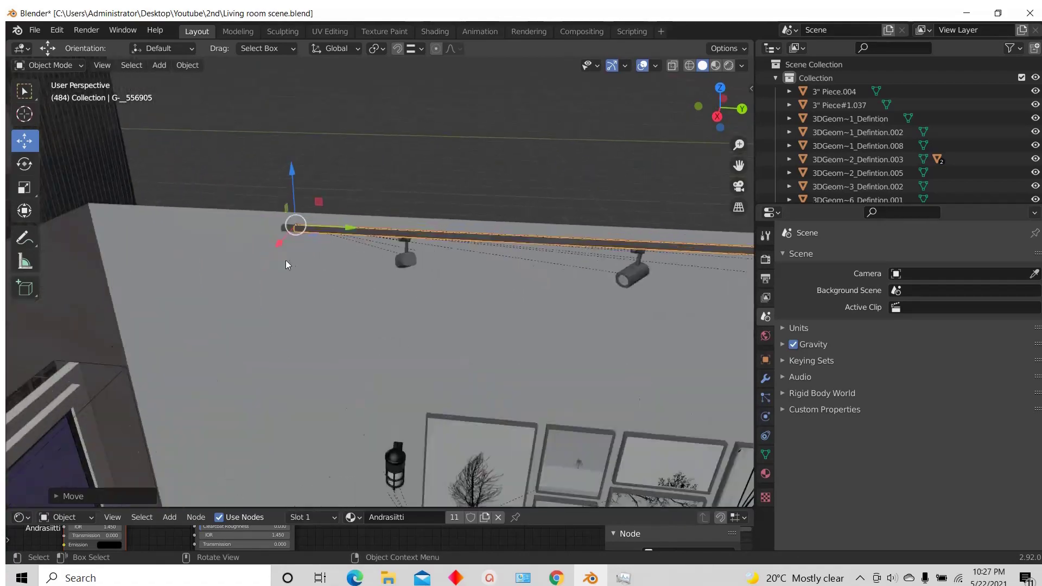
# Step: Examine the track light's alignment with the wall top from the right side, and the whole room in perspective
pyautogui.scroll(3, 353, 261)
pyautogui.press('KP_3')
pyautogui.scroll(-4, 261, 274)
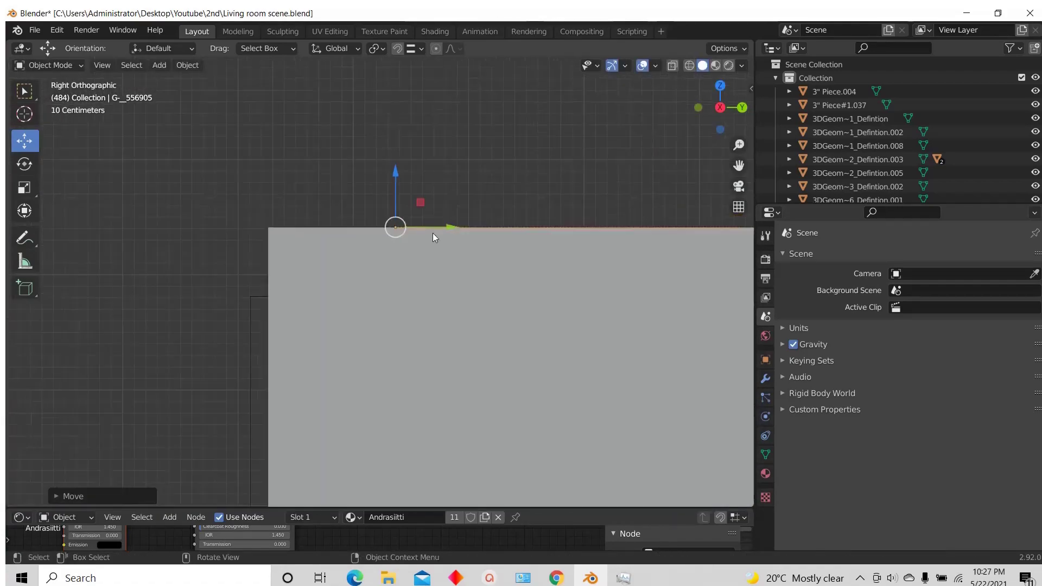
pyautogui.moveTo(432, 233); pyautogui.dragTo(194, 330, button='middle')
pyautogui.scroll(5, 441, 263)
pyautogui.scroll(-3, 460, 220)
pyautogui.scroll(-3, 448, 318)
pyautogui.scroll(8, 448, 315)
pyautogui.scroll(-4, 505, 308)
pyautogui.scroll(4, 400, 262)
pyautogui.scroll(-4, 399, 262)
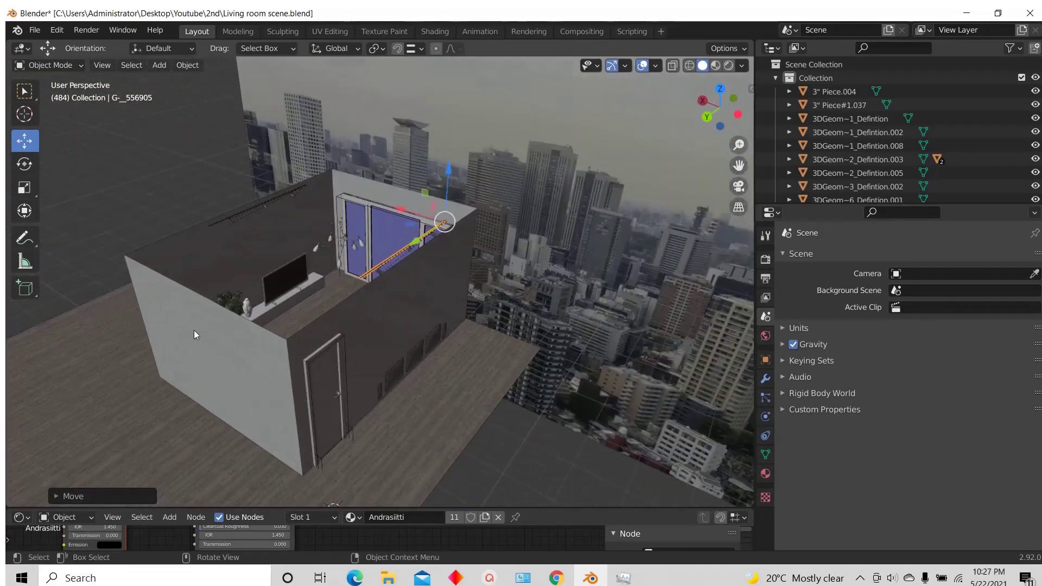
# Step: Select the room shell and add a Solidify modifier to it
pyautogui.click(159, 296)
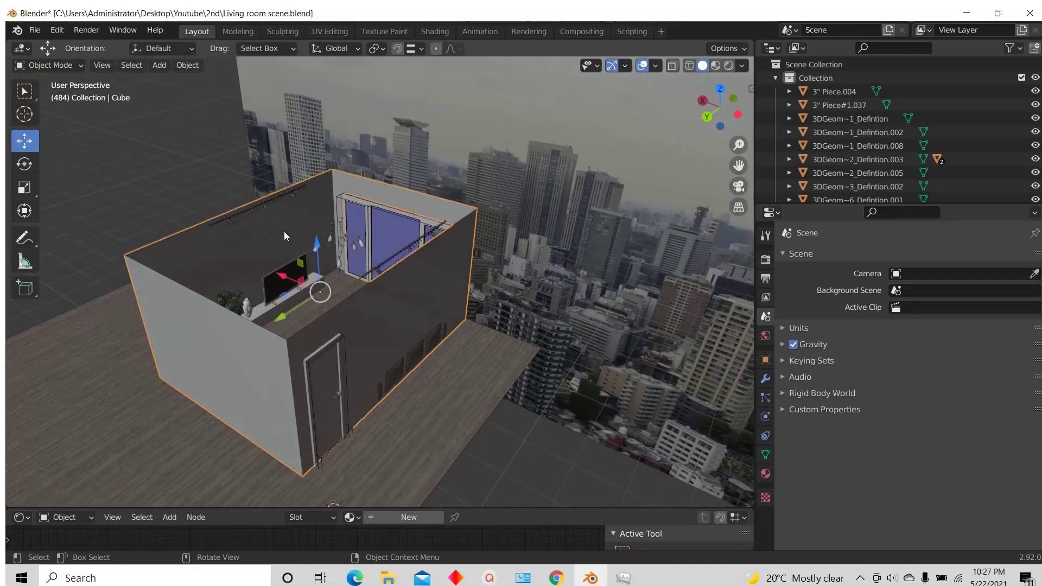
pyautogui.moveTo(385, 204); pyautogui.dragTo(304, 234, button='middle')
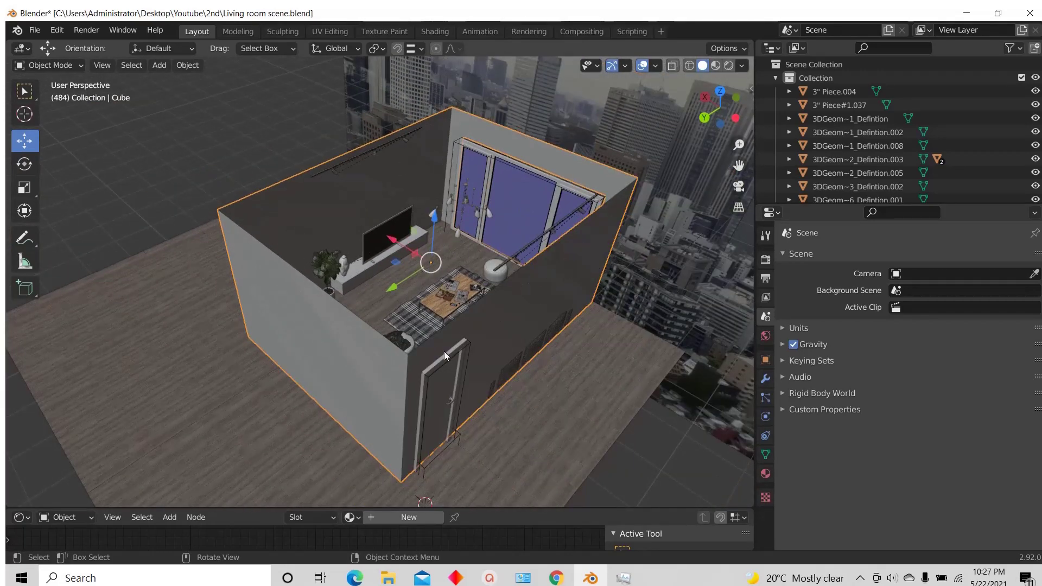
pyautogui.scroll(2, 444, 350)
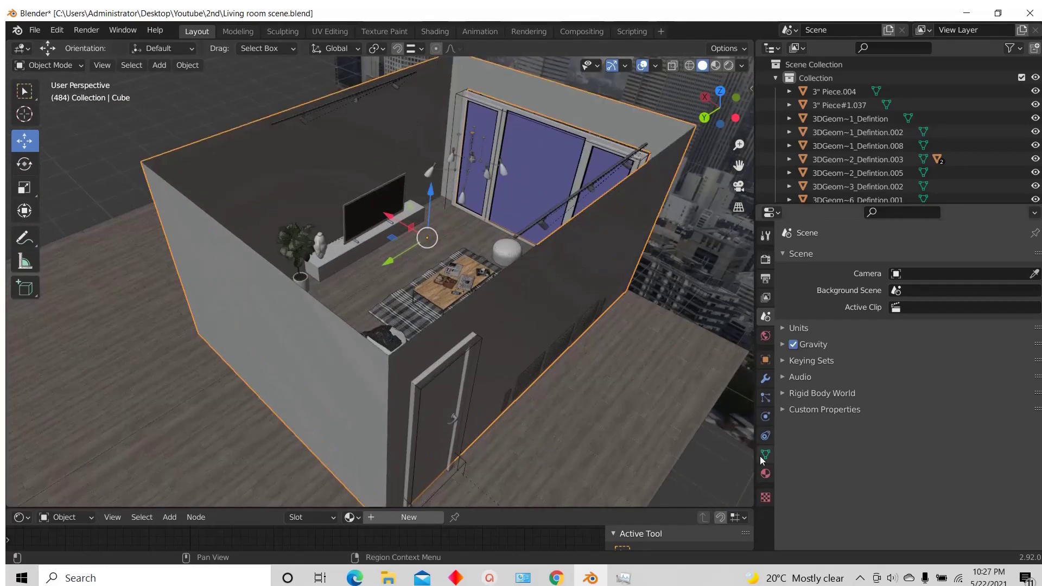
pyautogui.click(766, 380)
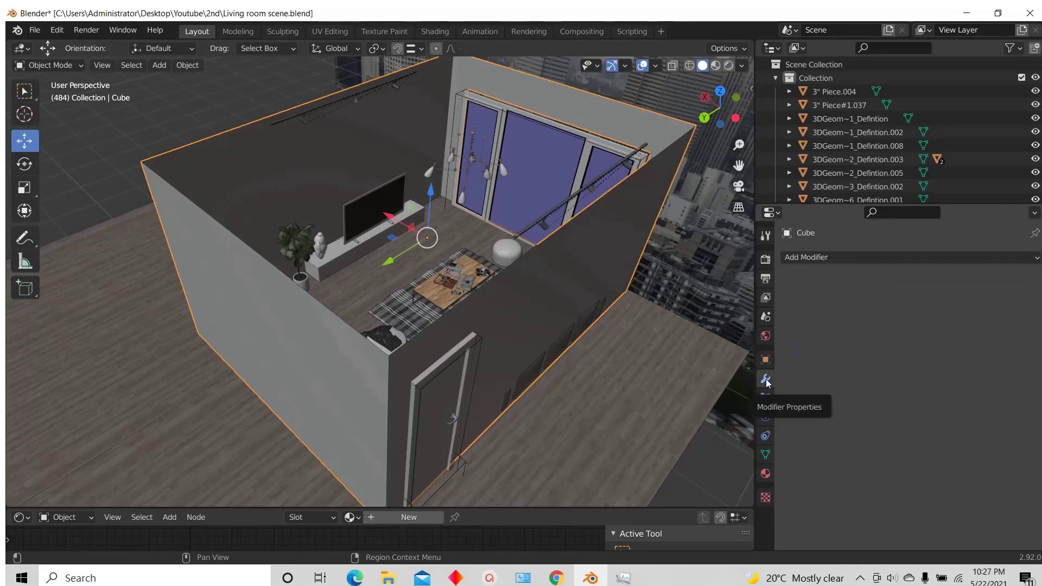
pyautogui.click(804, 260)
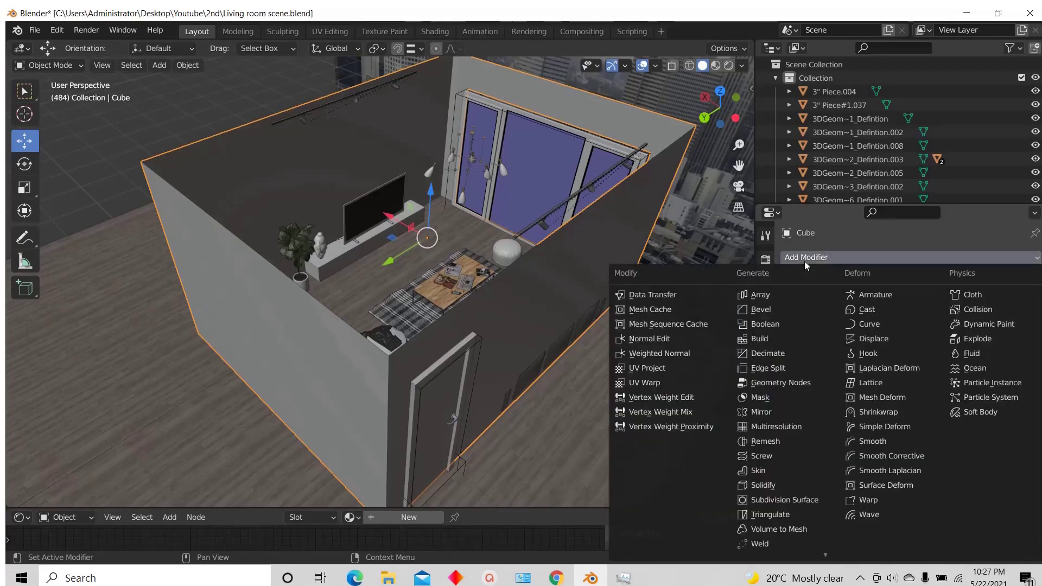
pyautogui.click(763, 485)
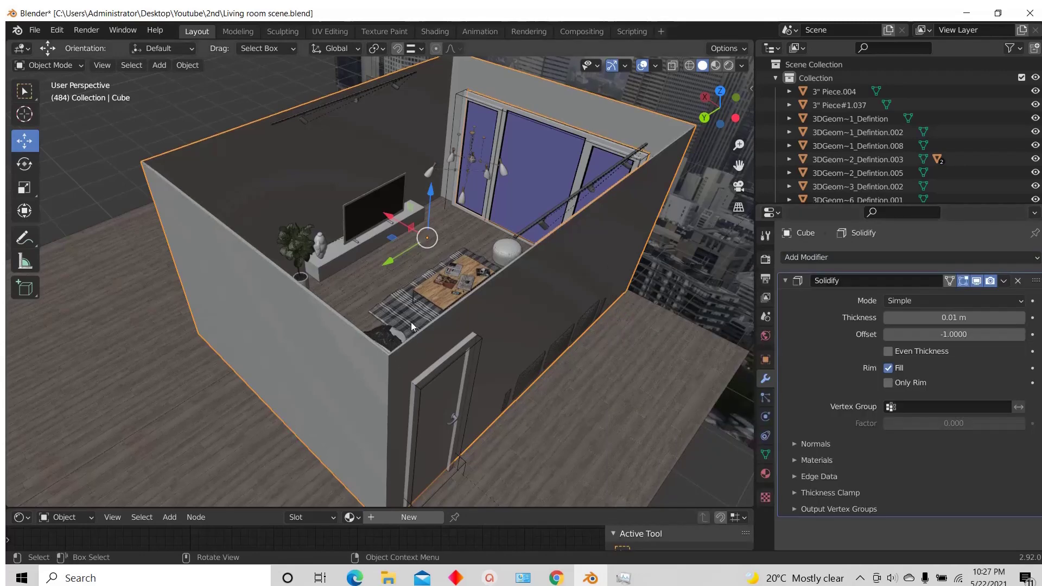
# Step: Set the Solidify thickness of the room shell to 0.2 m and inspect the walls from all sides
pyautogui.click(952, 319)
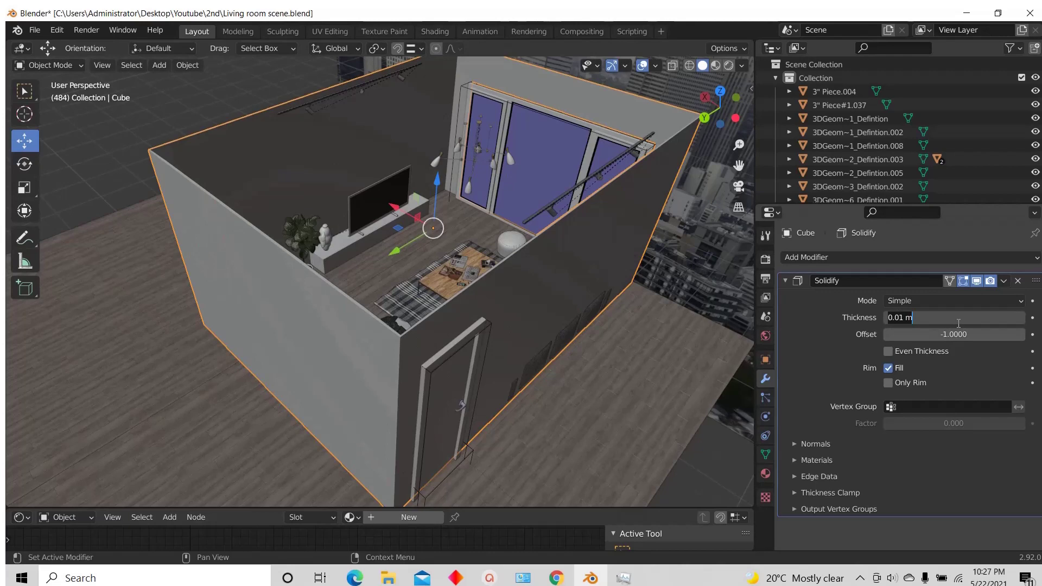
pyautogui.write('0.2')
pyautogui.press('Return')
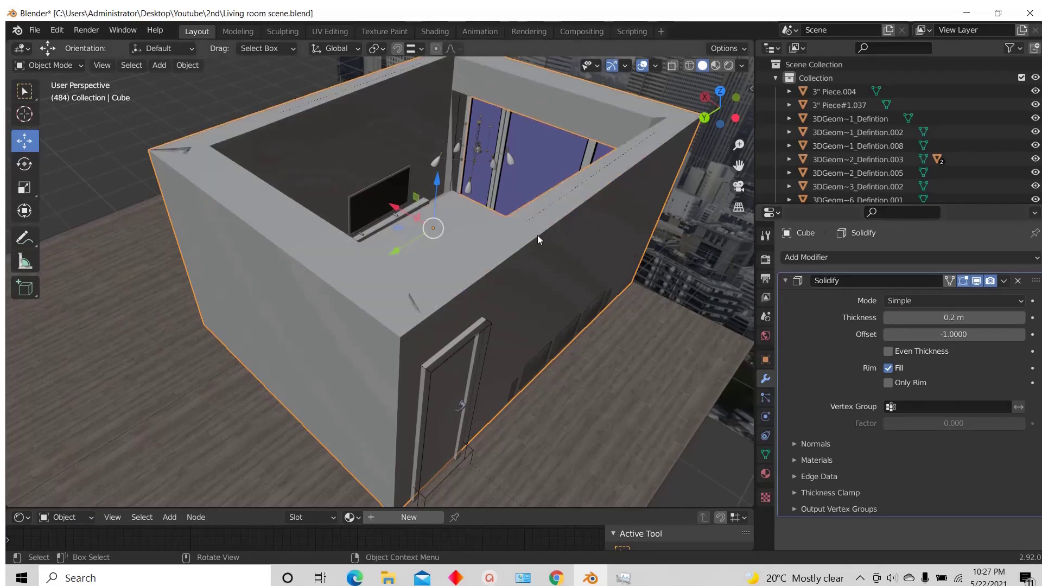
pyautogui.scroll(-3, 539, 244)
pyautogui.scroll(3, 617, 184)
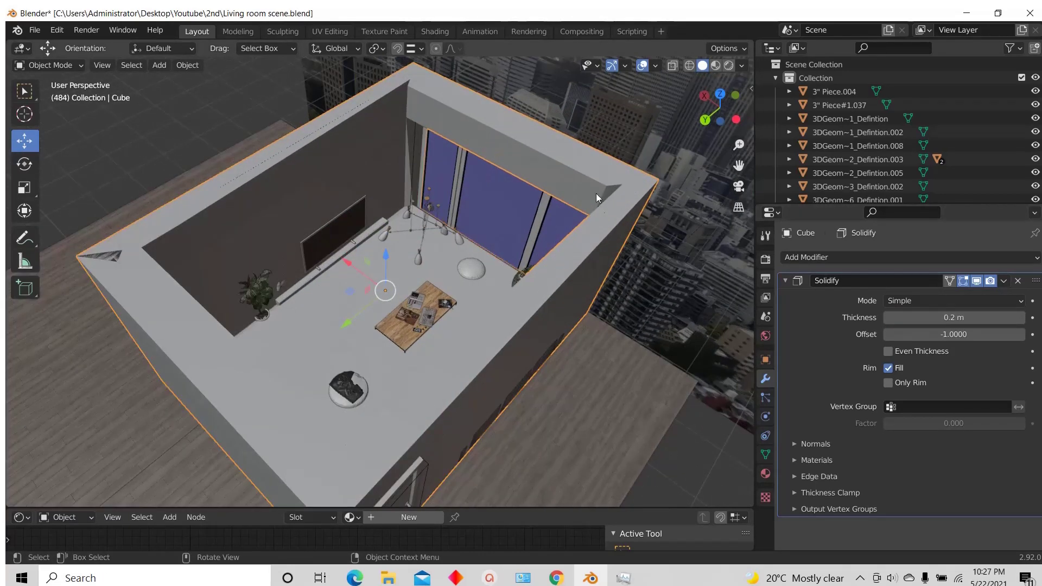
pyautogui.scroll(-3, 592, 194)
pyautogui.moveTo(543, 197); pyautogui.dragTo(464, 185, button='middle')
pyautogui.scroll(3, 464, 185)
pyautogui.scroll(-3, 516, 222)
pyautogui.moveTo(516, 223); pyautogui.dragTo(454, 214, button='middle')
pyautogui.scroll(4, 365, 217)
pyautogui.scroll(-5, 514, 239)
pyautogui.moveTo(514, 239); pyautogui.dragTo(428, 240, button='middle')
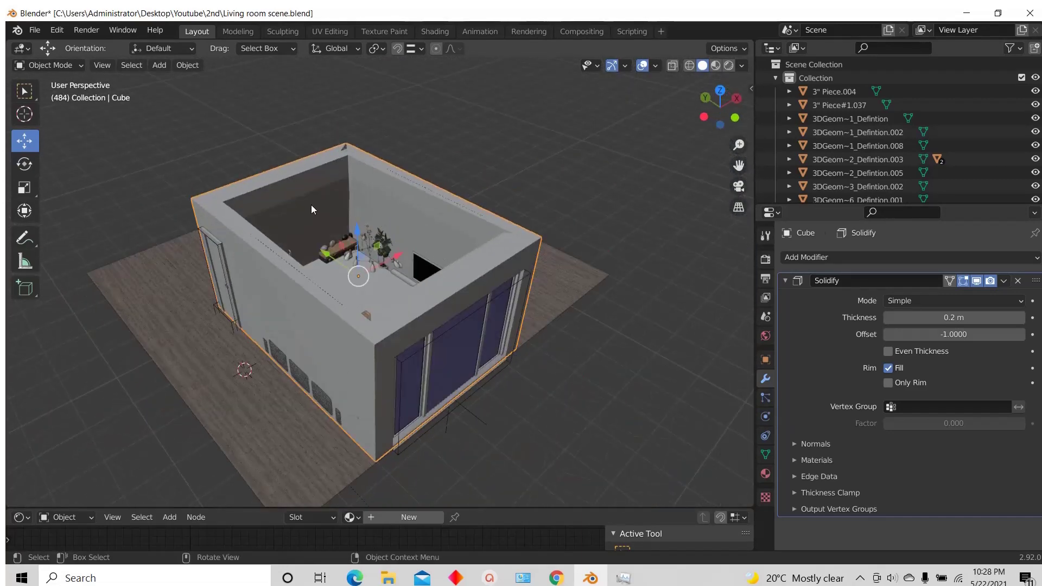
pyautogui.scroll(3, 298, 212)
# Step: Set the room shell's Solidify thickness to -0.2 m and check the walls around the window
pyautogui.doubleClick(977, 317)
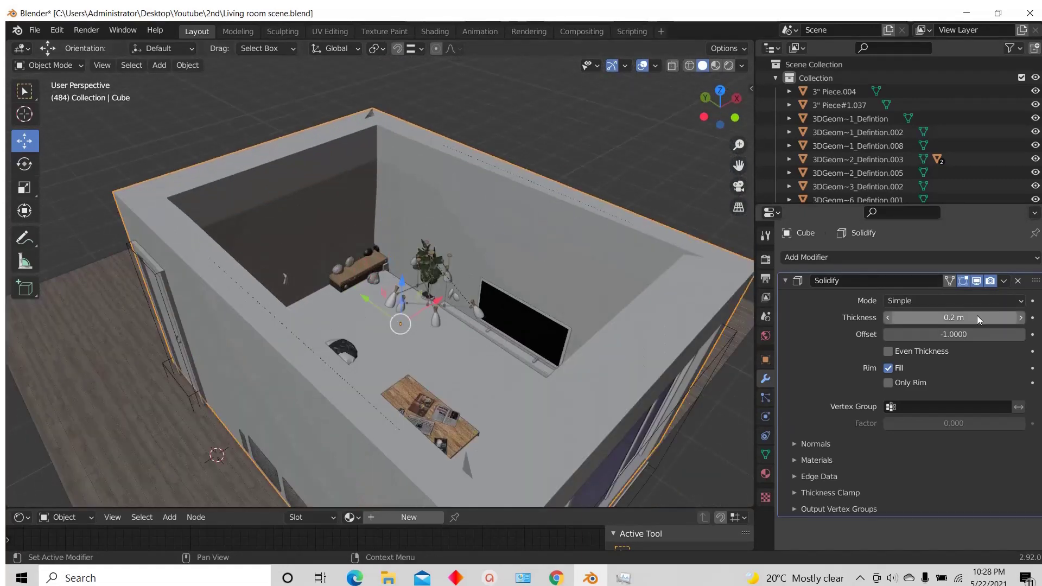
pyautogui.write('-0.2')
pyautogui.press('Return')
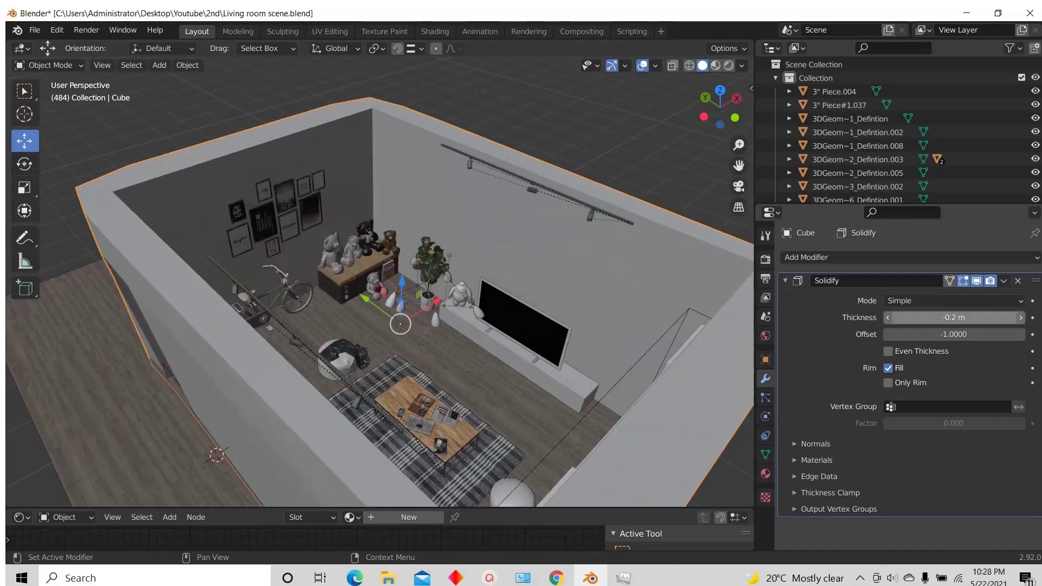
pyautogui.scroll(-4, 549, 251)
pyautogui.moveTo(549, 251); pyautogui.dragTo(434, 263, button='middle')
pyautogui.scroll(-3, 435, 258)
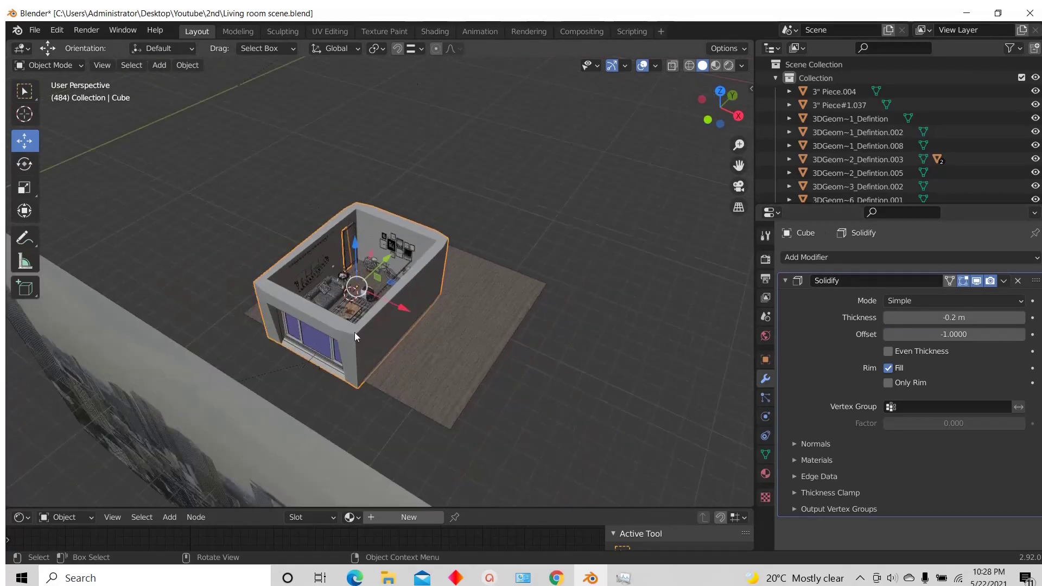
pyautogui.scroll(6, 304, 334)
pyautogui.scroll(-2, 438, 350)
pyautogui.moveTo(438, 349); pyautogui.dragTo(311, 327, button='middle')
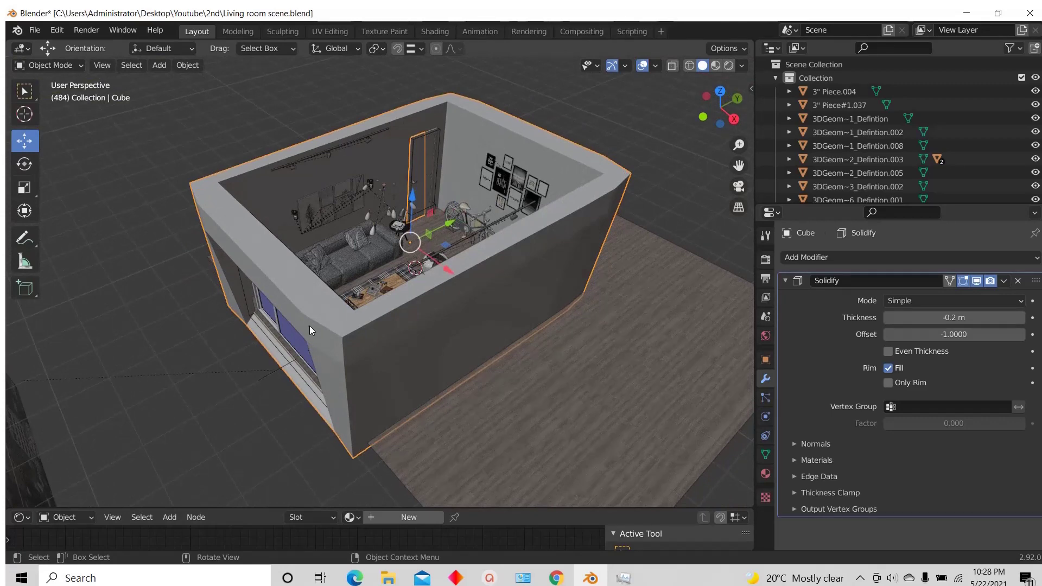
pyautogui.scroll(2, 288, 313)
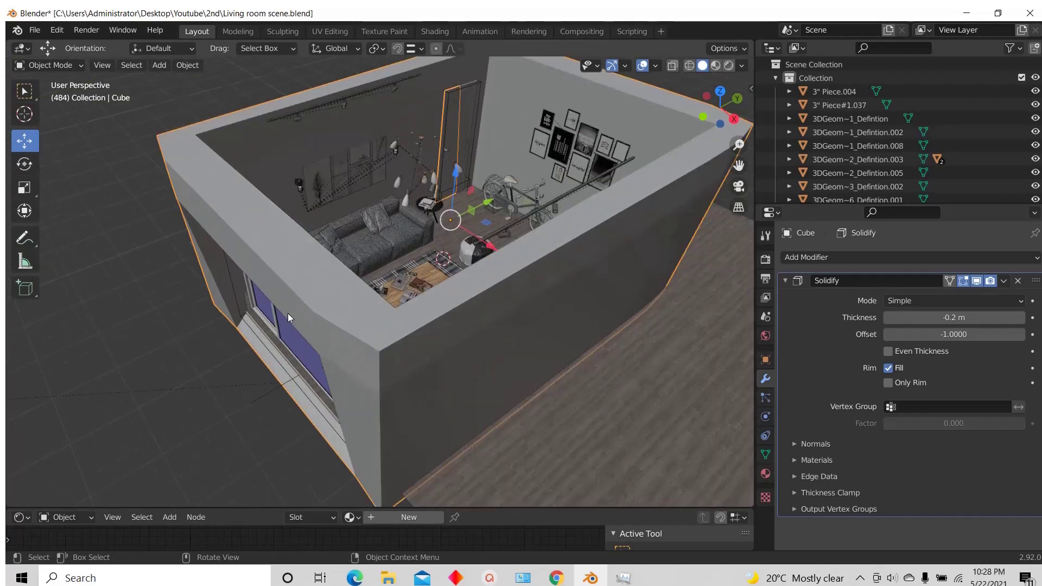
# Step: Switch the room shell's Solidify mode to Complex and bring up the Archimesh creation tools
pyautogui.click(887, 303)
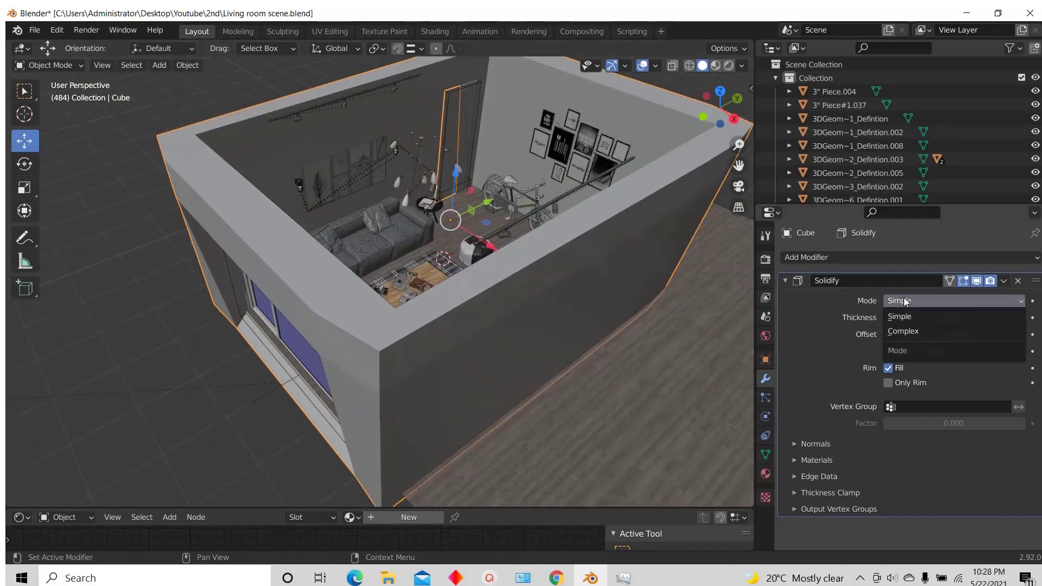
pyautogui.click(903, 331)
pyautogui.moveTo(503, 311); pyautogui.dragTo(485, 311, button='middle')
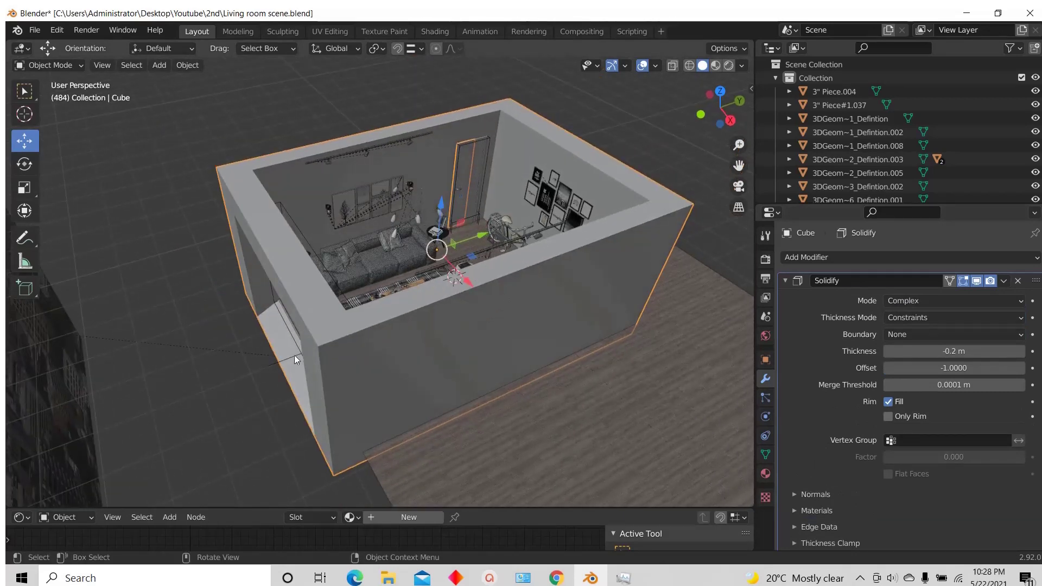
pyautogui.moveTo(294, 355); pyautogui.dragTo(353, 288, button='middle')
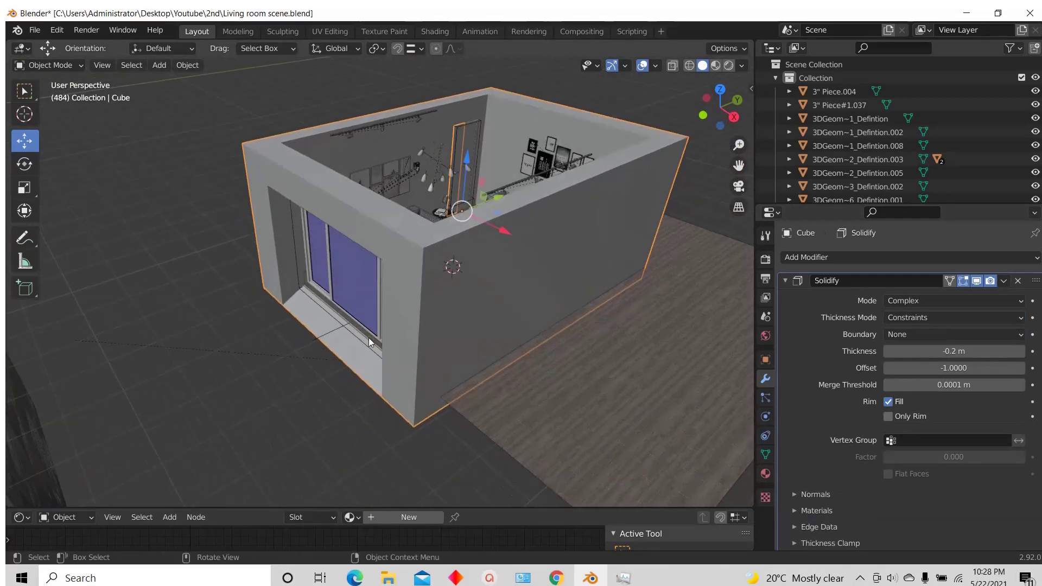
pyautogui.scroll(-3, 370, 342)
pyautogui.click(751, 88)
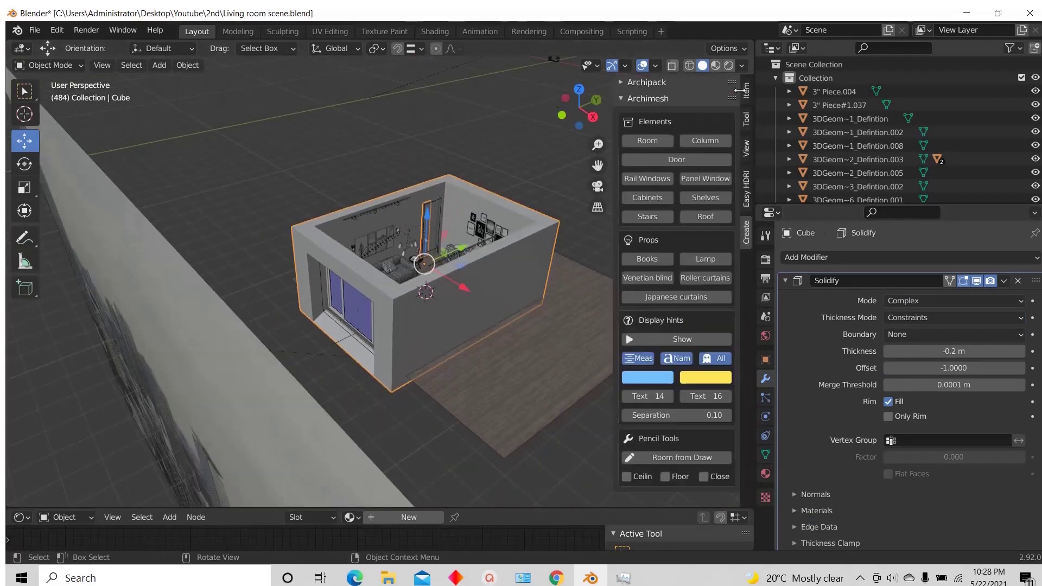
# Step: Show the room shell's transform values and apply its scale
pyautogui.moveTo(740, 90)
pyautogui.mouseDown()
pyautogui.moveTo(759, 95)
pyautogui.moveTo(750, 99)
pyautogui.mouseUp()
pyautogui.click(747, 90)
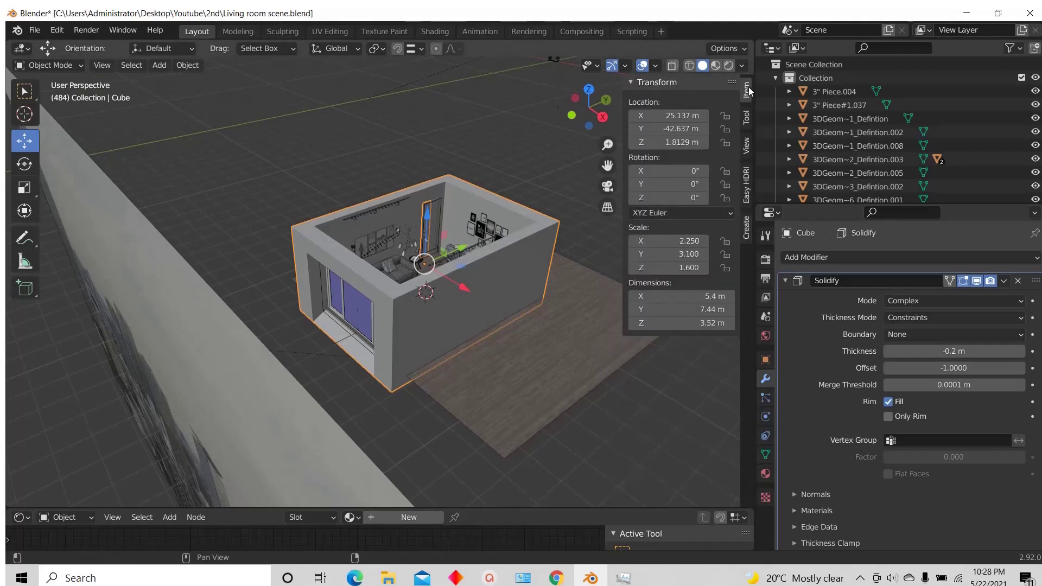
pyautogui.scroll(2, 398, 269)
pyautogui.scroll(1, 398, 269)
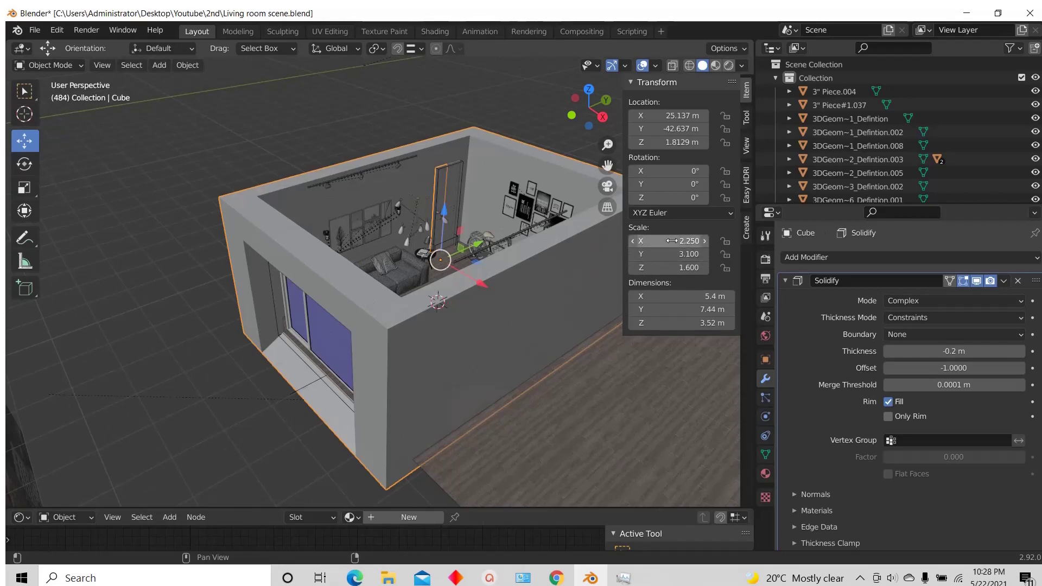
pyautogui.scroll(-2, 363, 290)
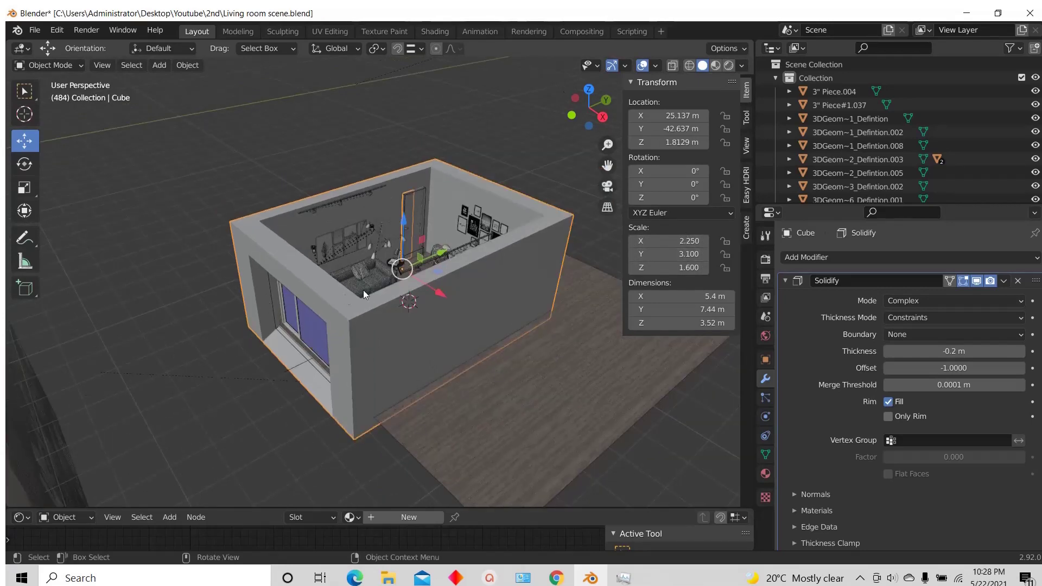
pyautogui.scroll(2, 378, 280)
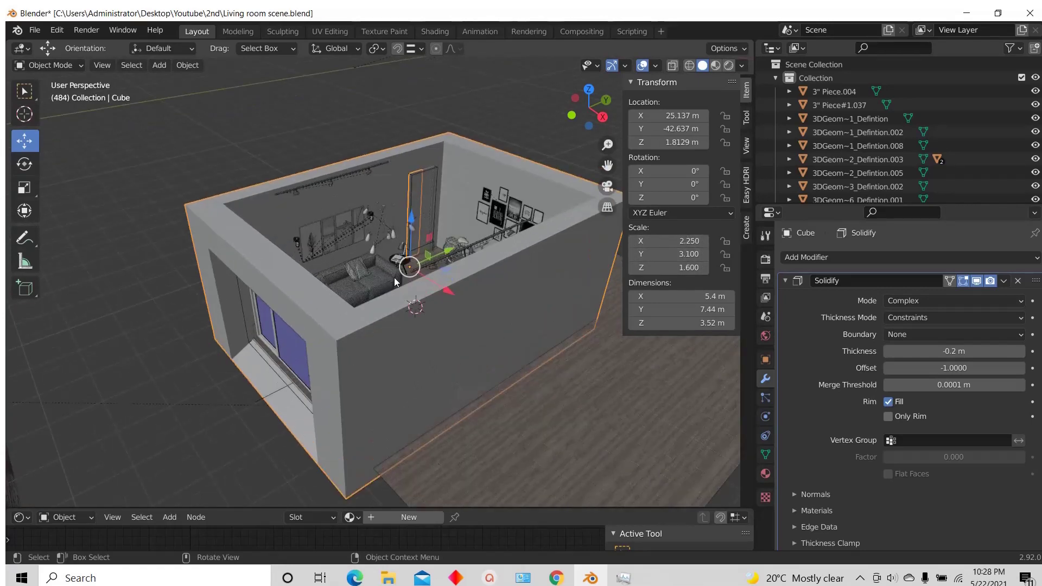
pyautogui.hotkey('ctrl', 'a')
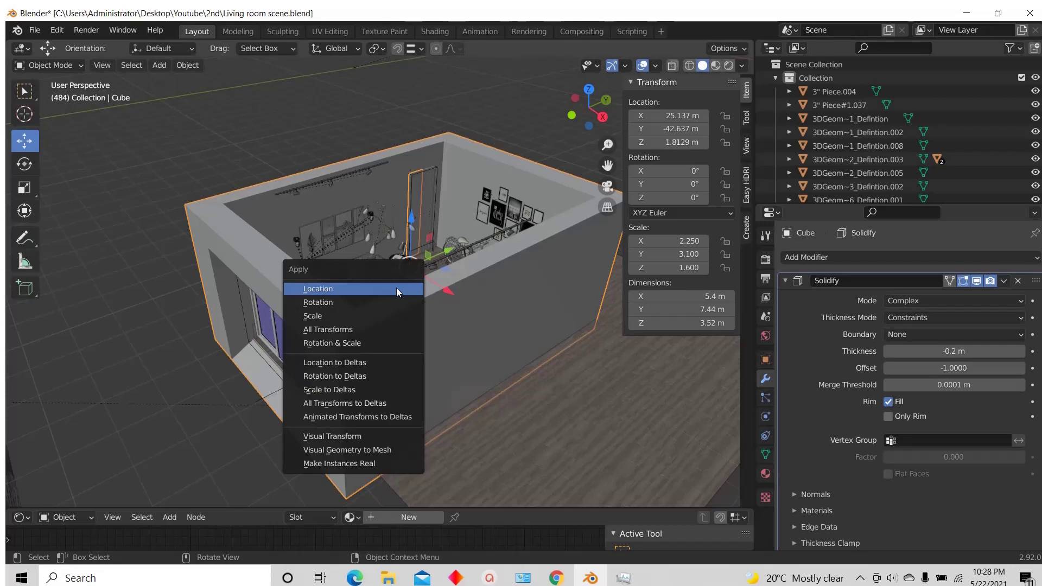
pyautogui.click(345, 316)
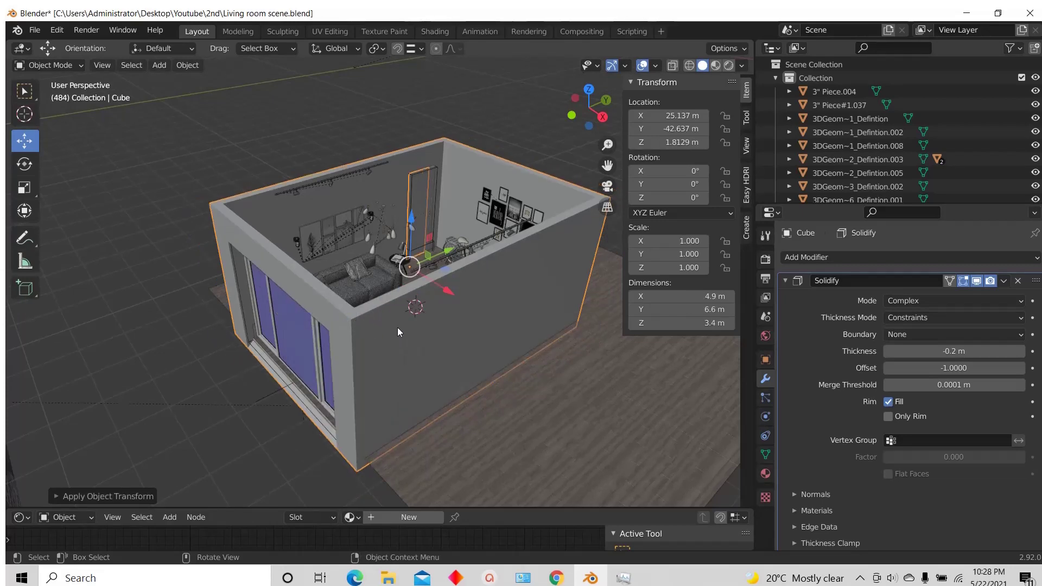
# Step: Check the evened-out wall thickness around the window and apply the room shell's scale once more
pyautogui.scroll(2, 403, 357)
pyautogui.scroll(-2, 386, 311)
pyautogui.moveTo(386, 311); pyautogui.dragTo(379, 311, button='middle')
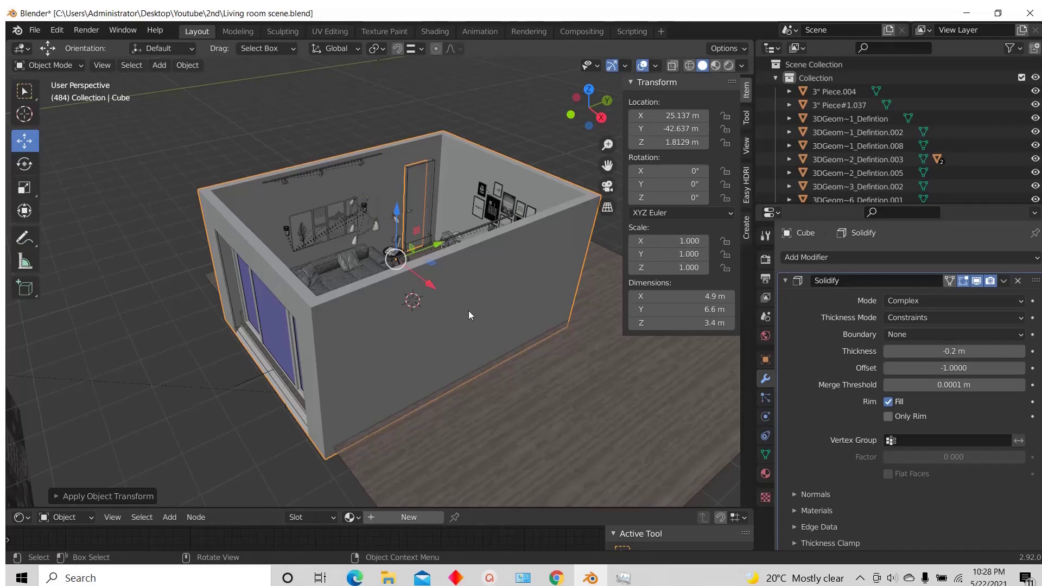
pyautogui.scroll(-2, 468, 311)
pyautogui.scroll(2, 444, 291)
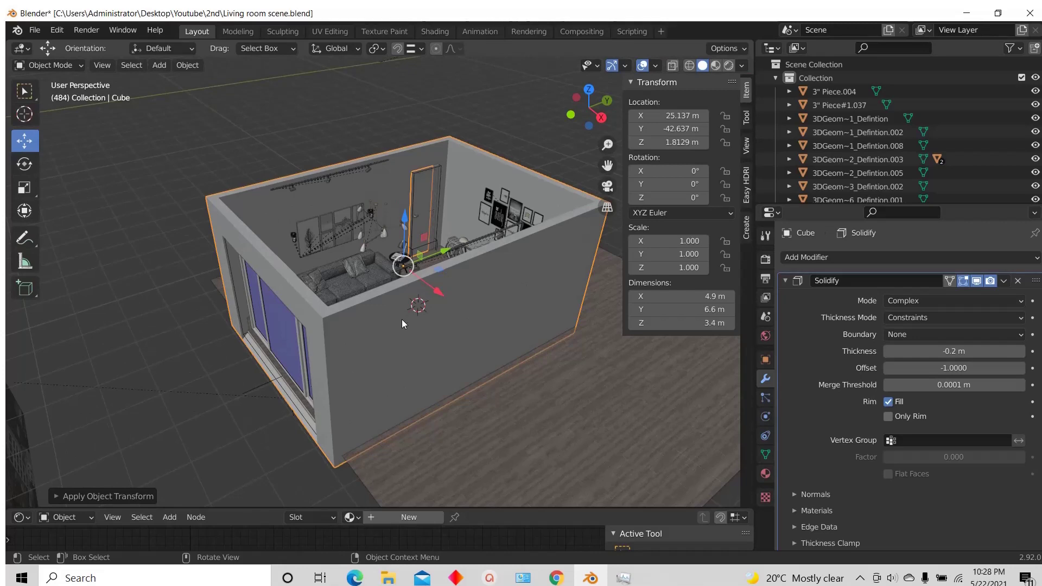
pyautogui.hotkey('ctrl', 'a')
pyautogui.click(344, 323)
pyautogui.scroll(-2, 428, 282)
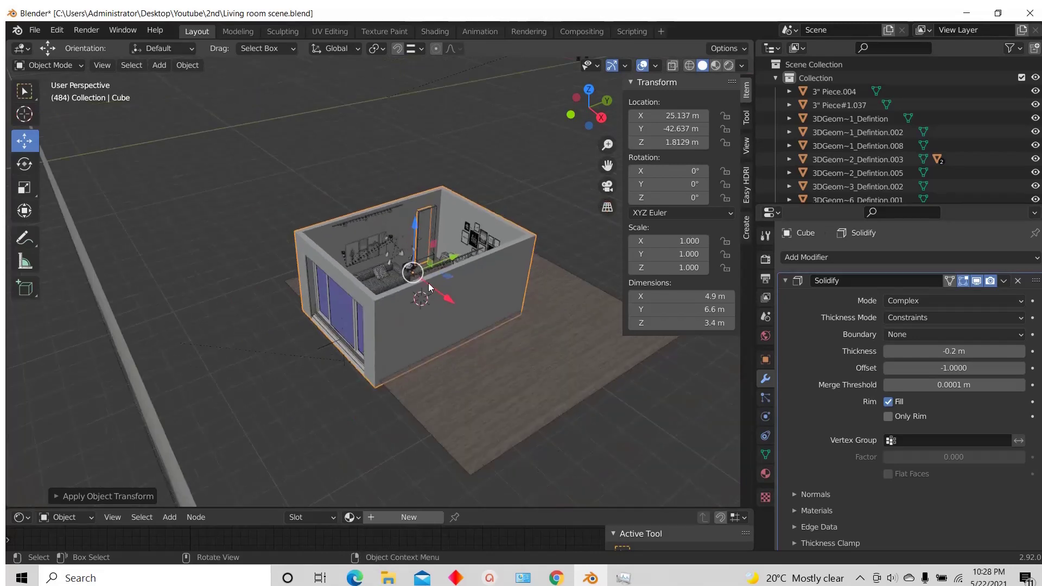
# Step: Examine the room's walls, window opening and open top from several angles
pyautogui.scroll(2, 435, 287)
pyautogui.moveTo(470, 288); pyautogui.dragTo(434, 279, button='middle')
pyautogui.scroll(-4, 346, 302)
pyautogui.scroll(4, 370, 226)
pyautogui.moveTo(370, 282); pyautogui.dragTo(399, 252, button='middle')
pyautogui.moveTo(471, 308); pyautogui.dragTo(455, 280, button='middle')
pyautogui.scroll(-3, 421, 306)
pyautogui.scroll(6, 454, 280)
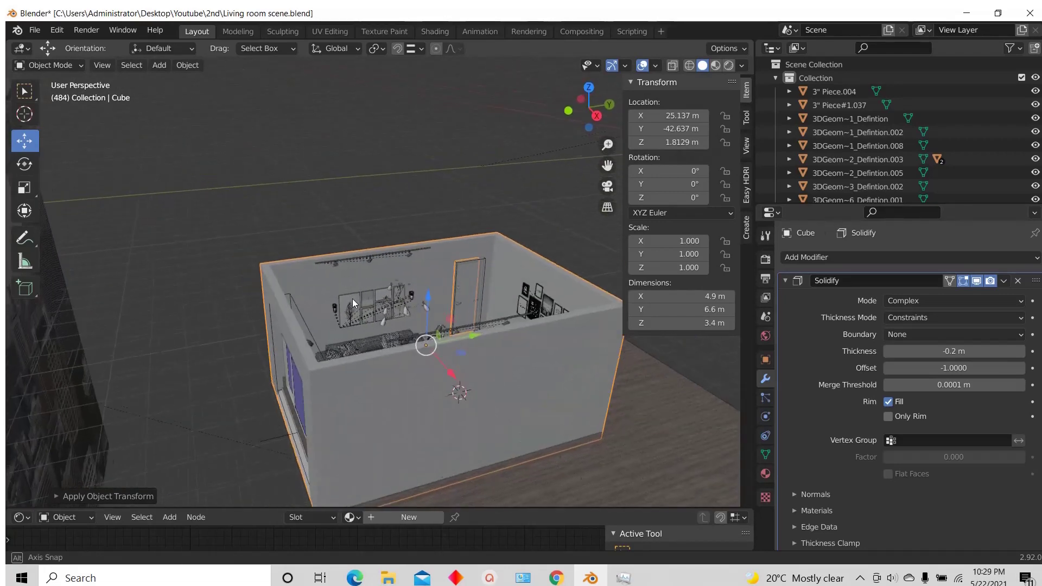
pyautogui.scroll(-2, 350, 285)
pyautogui.scroll(1, 320, 243)
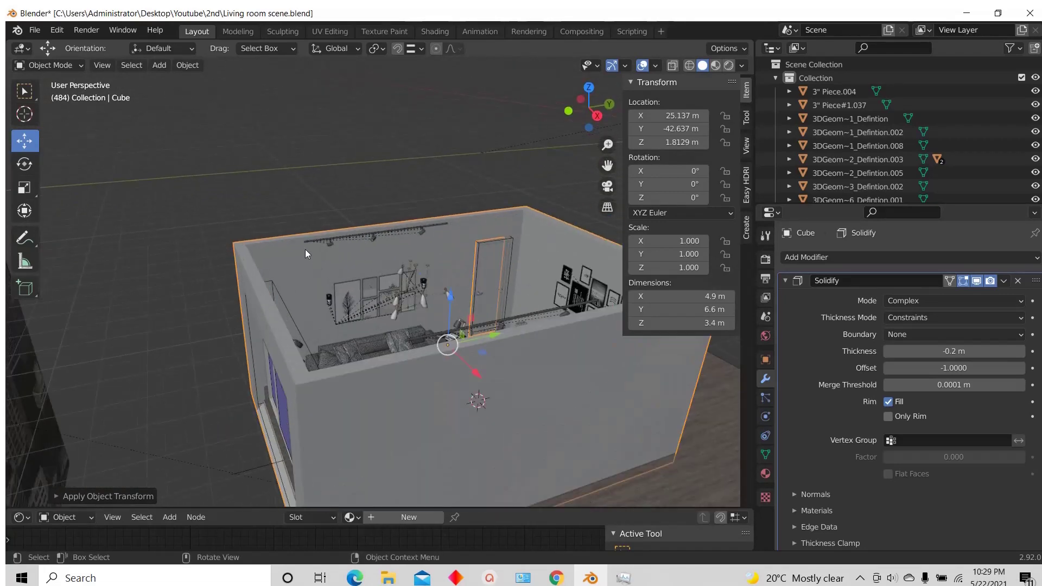
# Step: Edit the room shell's mesh and select the upper edges along the sofa and door wall
pyautogui.press('Tab')
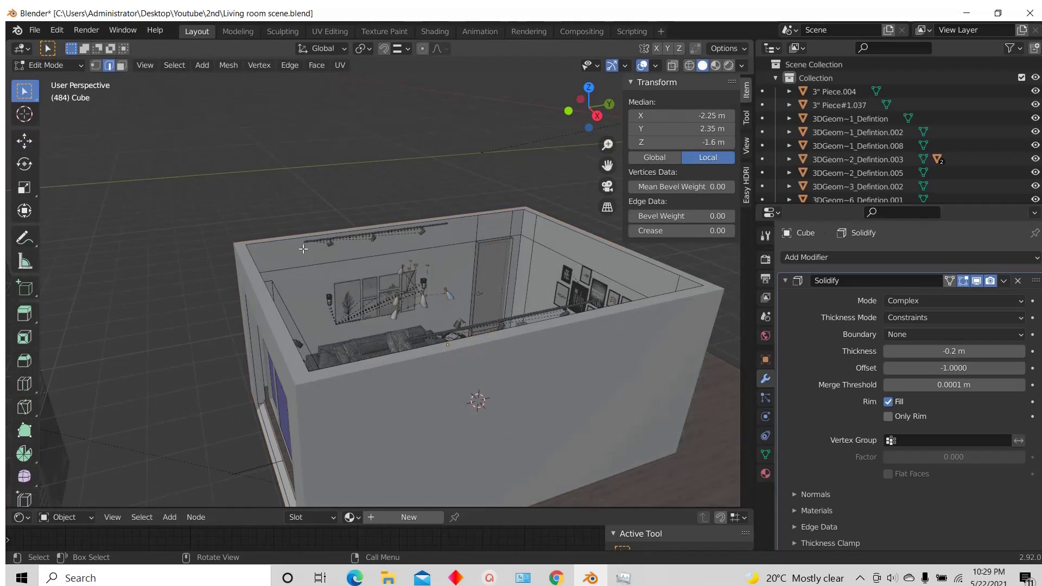
pyautogui.scroll(2, 271, 266)
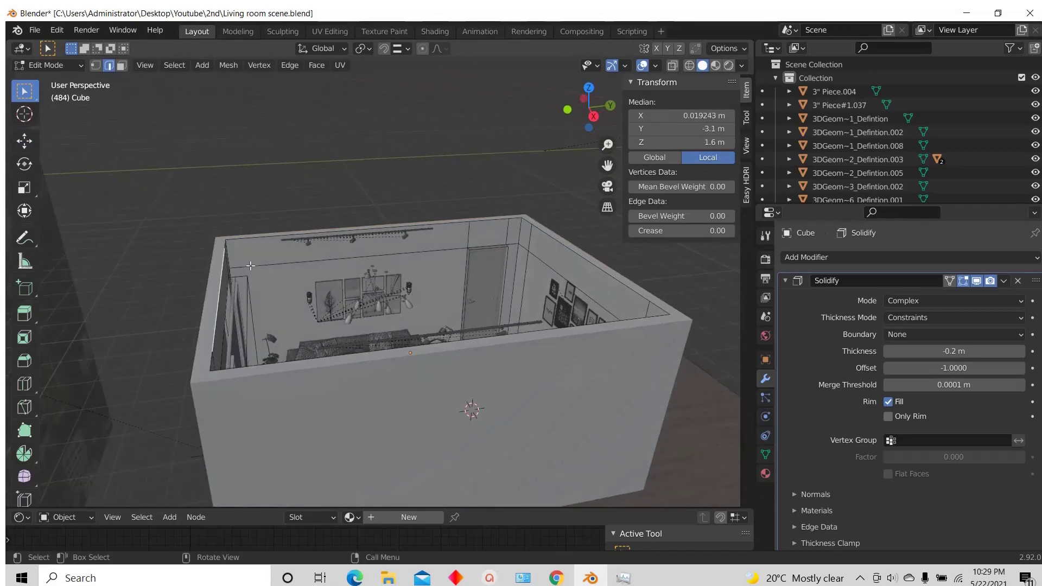
pyautogui.click(252, 231)
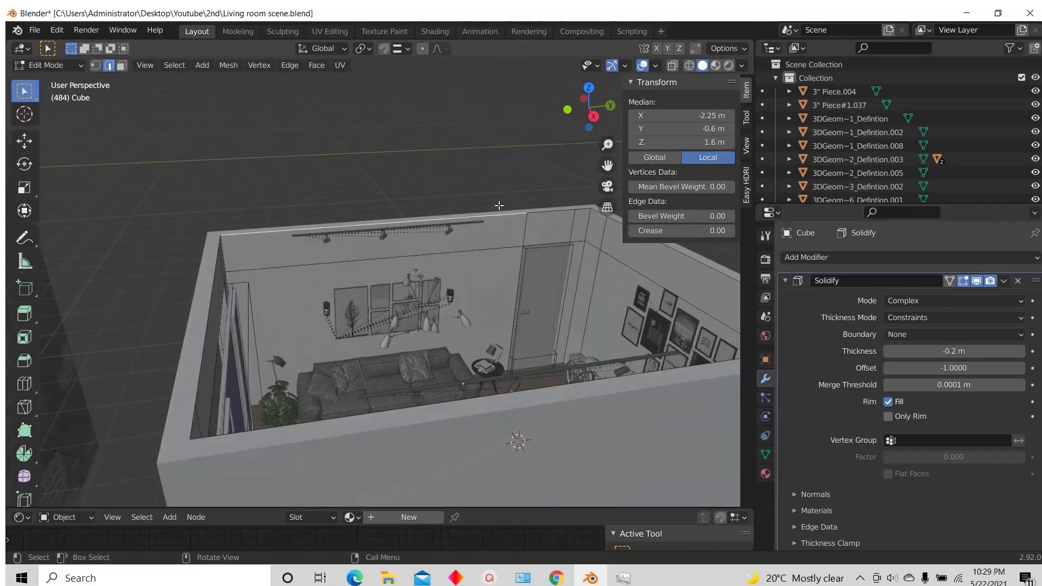
pyautogui.keyDown('shift'); pyautogui.click(547, 211); pyautogui.keyUp('shift')
pyautogui.scroll(-2, 549, 212)
pyautogui.scroll(2, 559, 220)
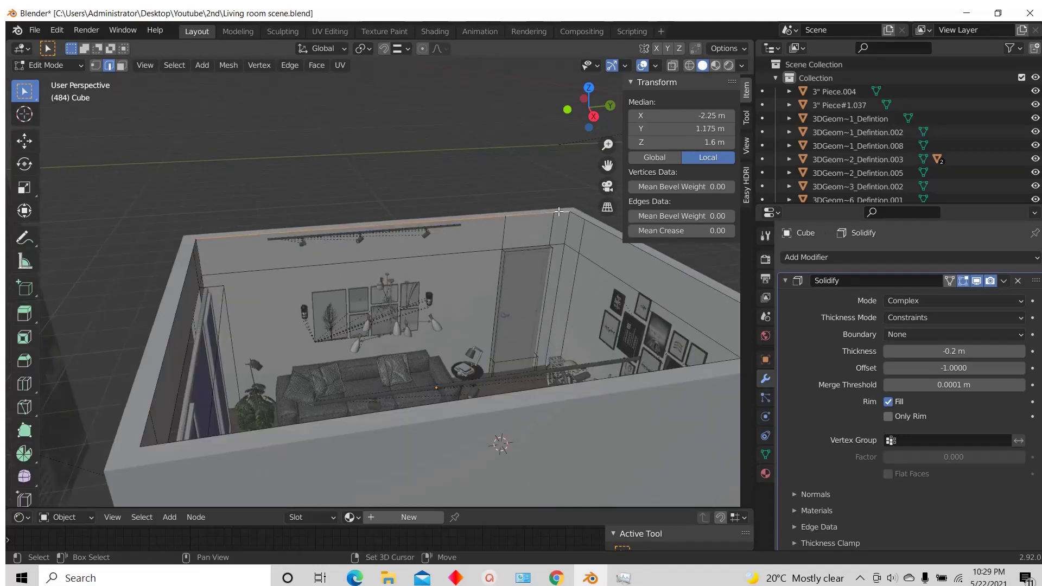
# Step: Add the upper edges of the opposite long wall to the selection, correcting the mistaken pick
pyautogui.scroll(-2, 559, 211)
pyautogui.moveTo(417, 352); pyautogui.dragTo(431, 361, button='middle')
pyautogui.scroll(1, 431, 361)
pyautogui.keyDown('shift'); pyautogui.click(382, 375); pyautogui.keyUp('shift')
pyautogui.scroll(-3, 424, 302)
pyautogui.moveTo(424, 302); pyautogui.dragTo(542, 347, button='middle')
pyautogui.scroll(3, 563, 221)
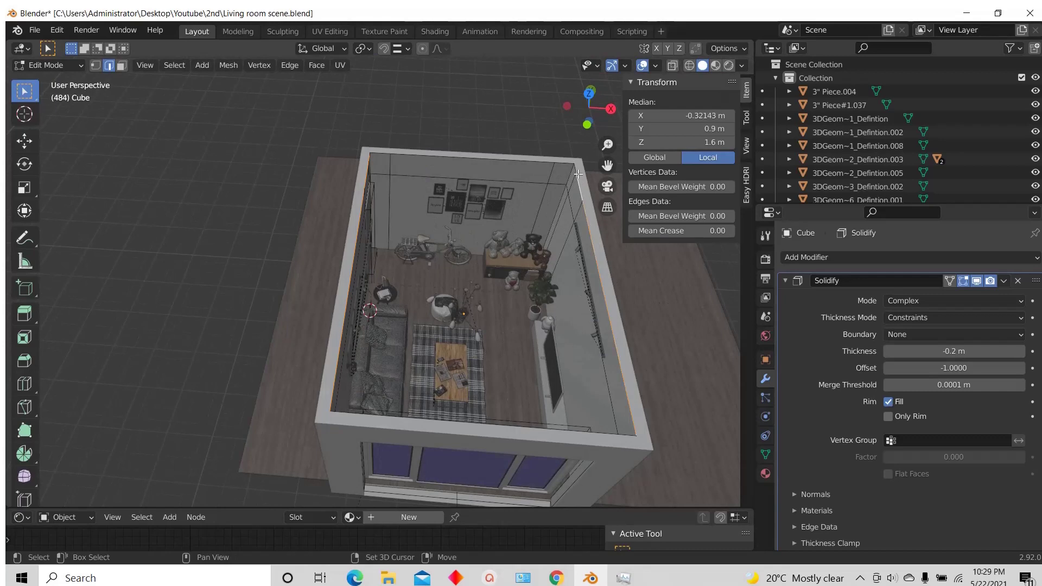
pyautogui.scroll(1, 577, 167)
pyautogui.hotkey('ctrl', 'z')
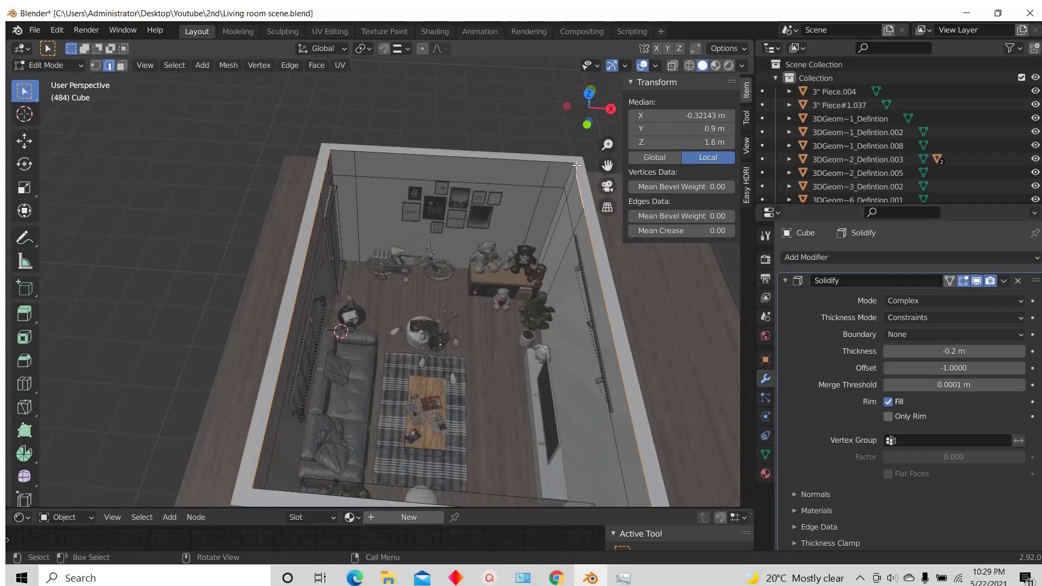
pyautogui.keyDown('shift'); pyautogui.click(575, 169); pyautogui.keyUp('shift')
pyautogui.scroll(-3, 575, 169)
pyautogui.moveTo(575, 169); pyautogui.dragTo(437, 249, button='middle')
pyautogui.scroll(3, 437, 249)
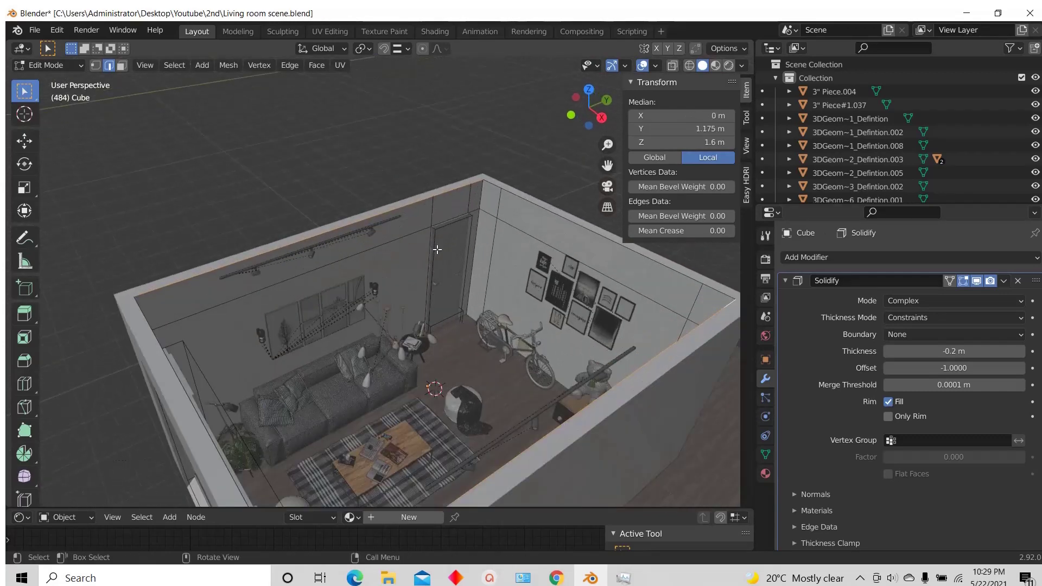
# Step: Fill the open top of the room with a ceiling face between the selected edges and inspect its front edge
pyautogui.scroll(-6, 437, 249)
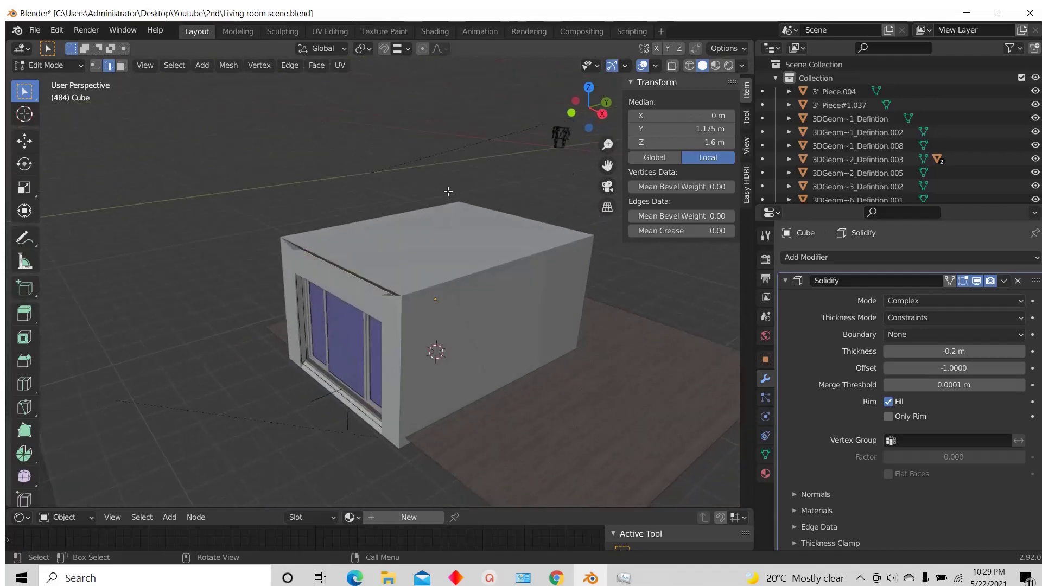
pyautogui.scroll(4, 389, 259)
pyautogui.moveTo(407, 300); pyautogui.dragTo(368, 264, button='middle')
pyautogui.scroll(2, 361, 239)
pyautogui.scroll(-2, 362, 235)
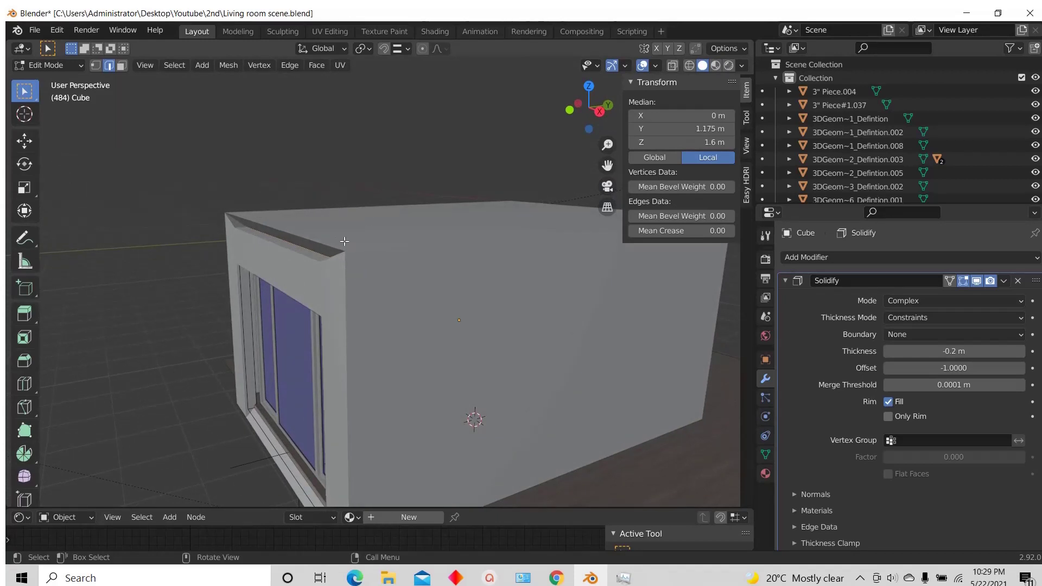
# Step: Separate the selected ceiling face into its own object and check how it sits on the walls
pyautogui.press('p')
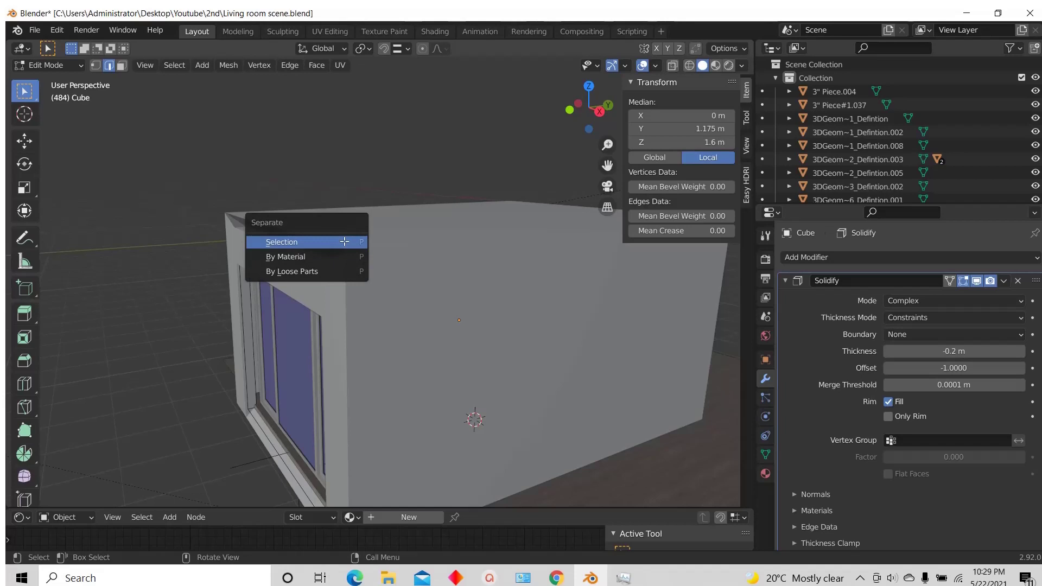
pyautogui.click(344, 241)
pyautogui.moveTo(344, 241); pyautogui.dragTo(407, 245, button='middle')
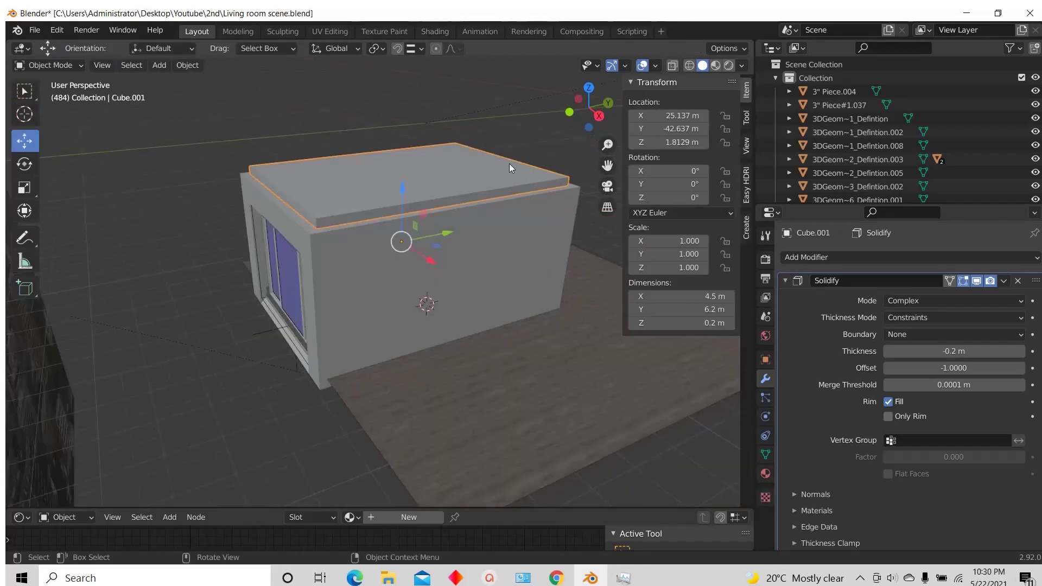
pyautogui.scroll(2, 510, 168)
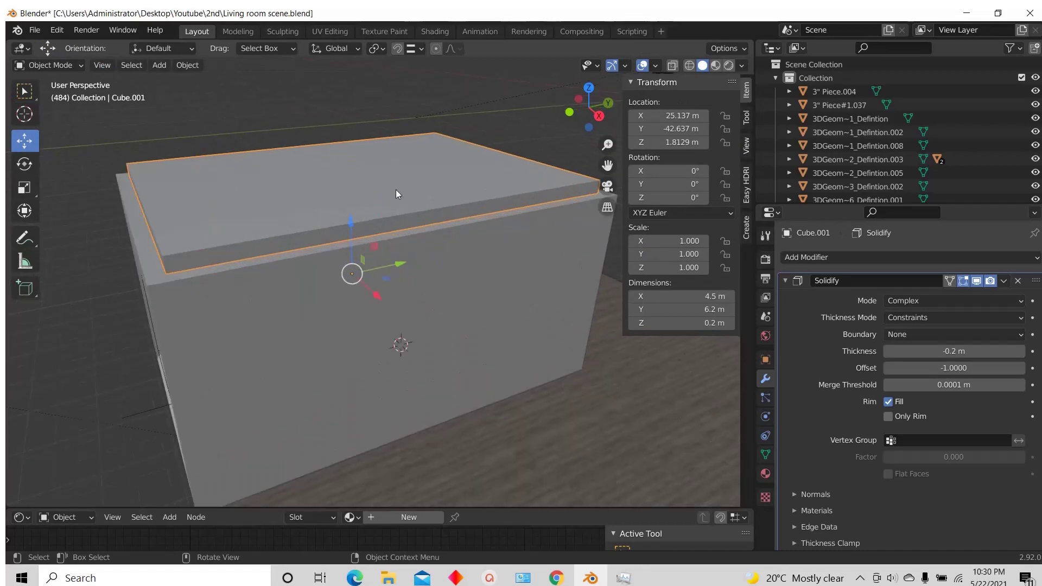
pyautogui.scroll(-4, 396, 190)
pyautogui.moveTo(375, 184); pyautogui.dragTo(430, 237, button='middle')
pyautogui.scroll(6, 391, 235)
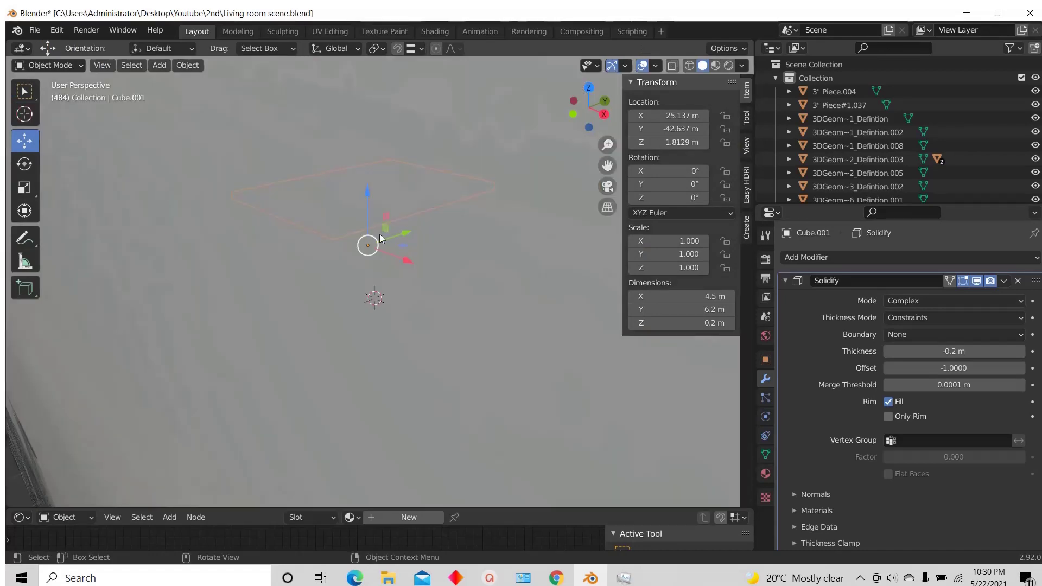
pyautogui.scroll(-6, 379, 234)
pyautogui.click(324, 274)
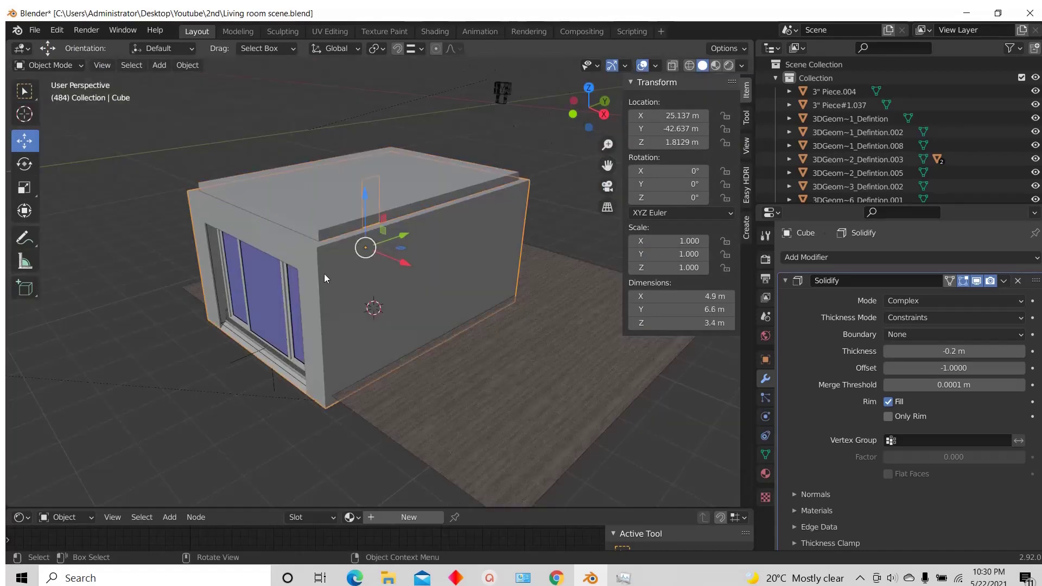
# Step: Turn on snapping and move the ceiling's window-side edge outward 0.2 m along the Y axis
pyautogui.click(472, 157)
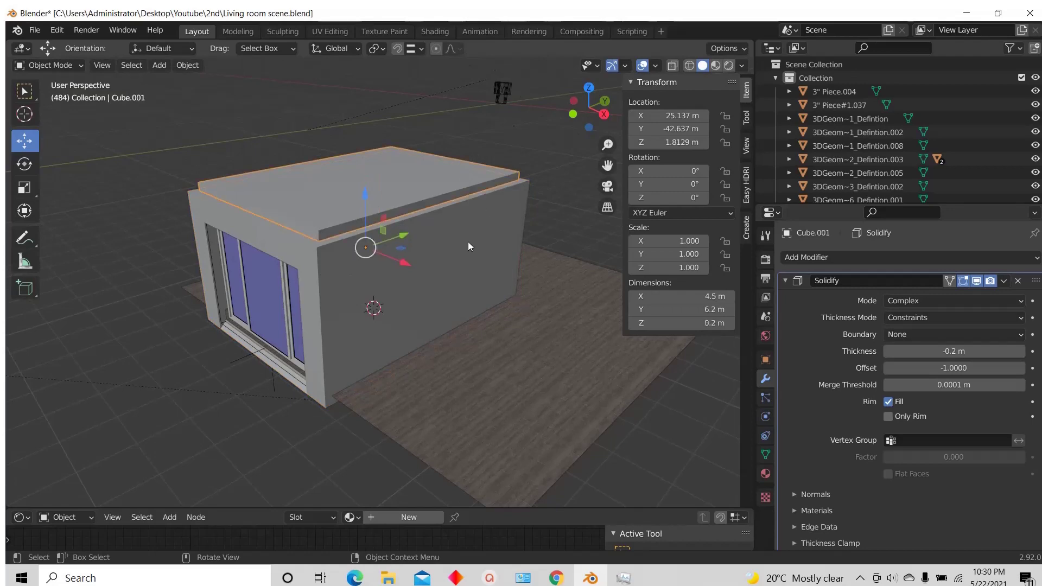
pyautogui.scroll(2, 361, 194)
pyautogui.moveTo(401, 212); pyautogui.dragTo(374, 227, button='middle')
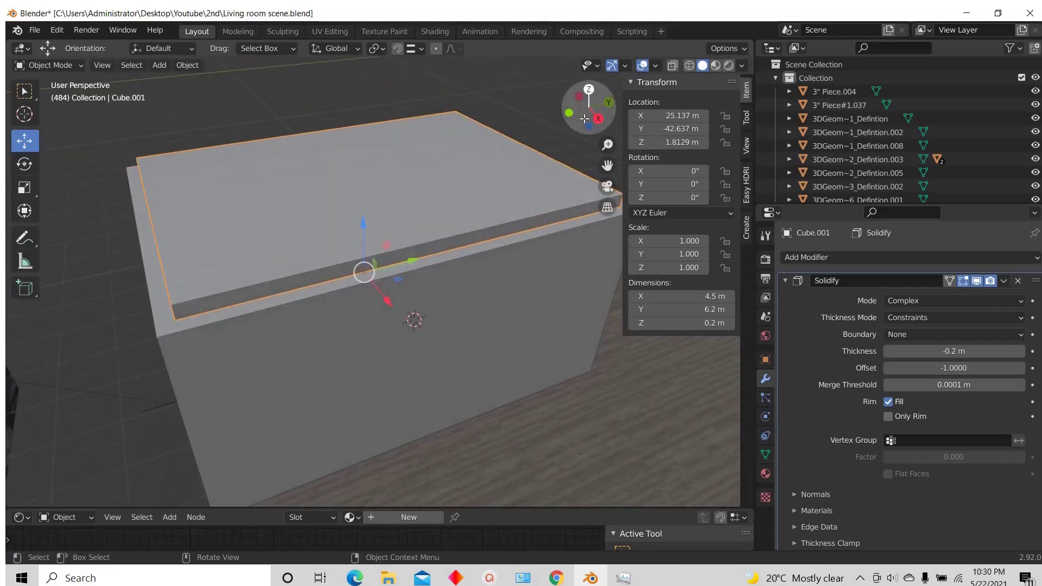
pyautogui.scroll(-4, 589, 93)
pyautogui.scroll(2, 393, 198)
pyautogui.press('Tab')
pyautogui.scroll(2, 391, 202)
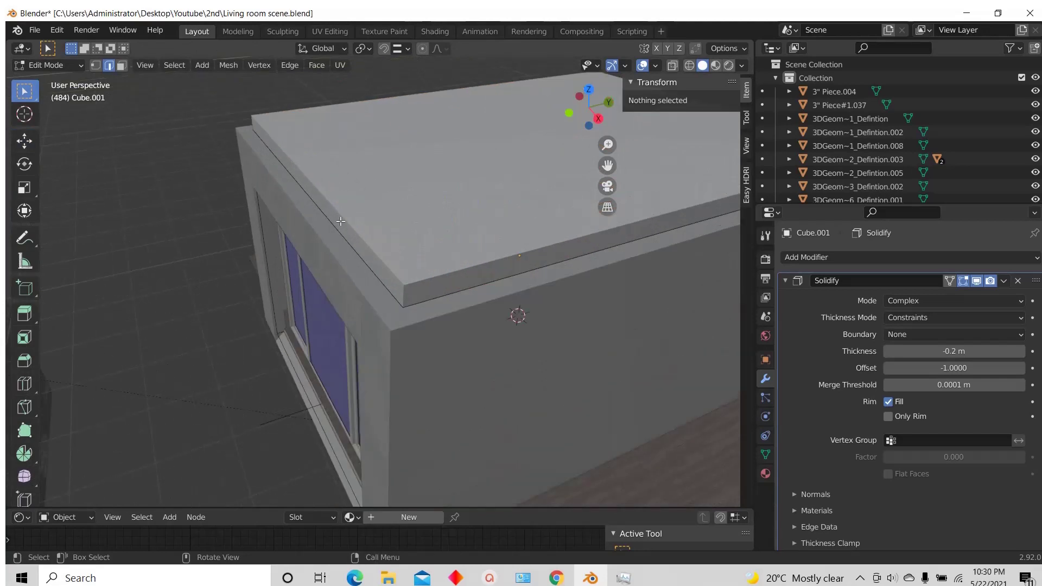
pyautogui.click(341, 229)
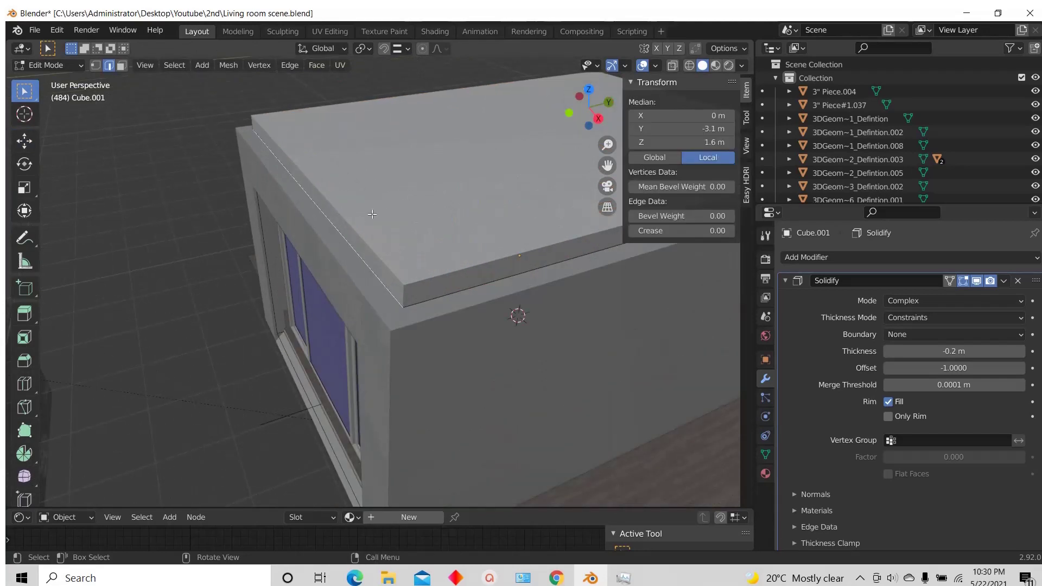
pyautogui.scroll(1, 325, 235)
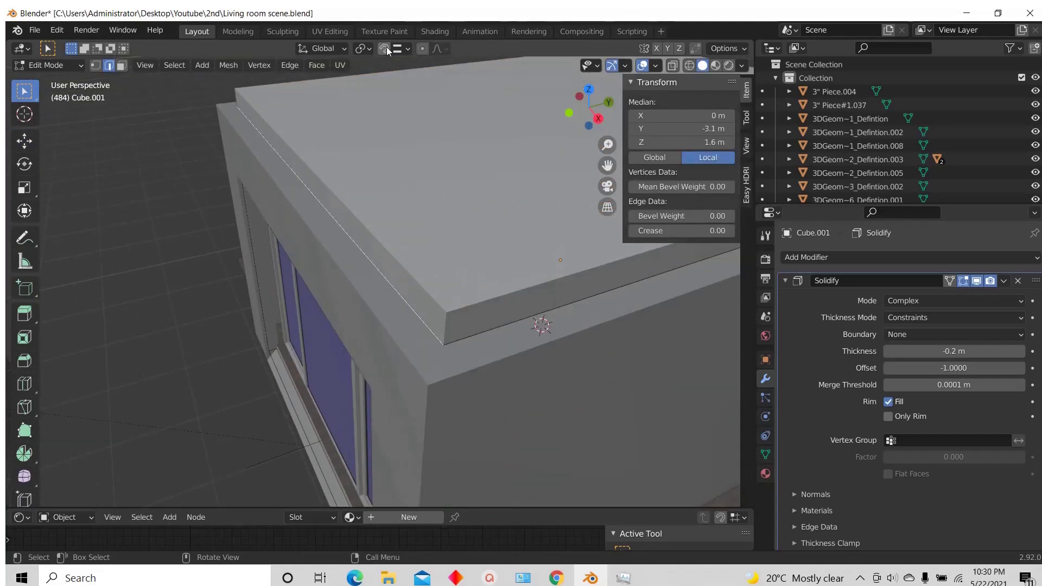
pyautogui.write('gy-0.2')
pyautogui.click(318, 246)
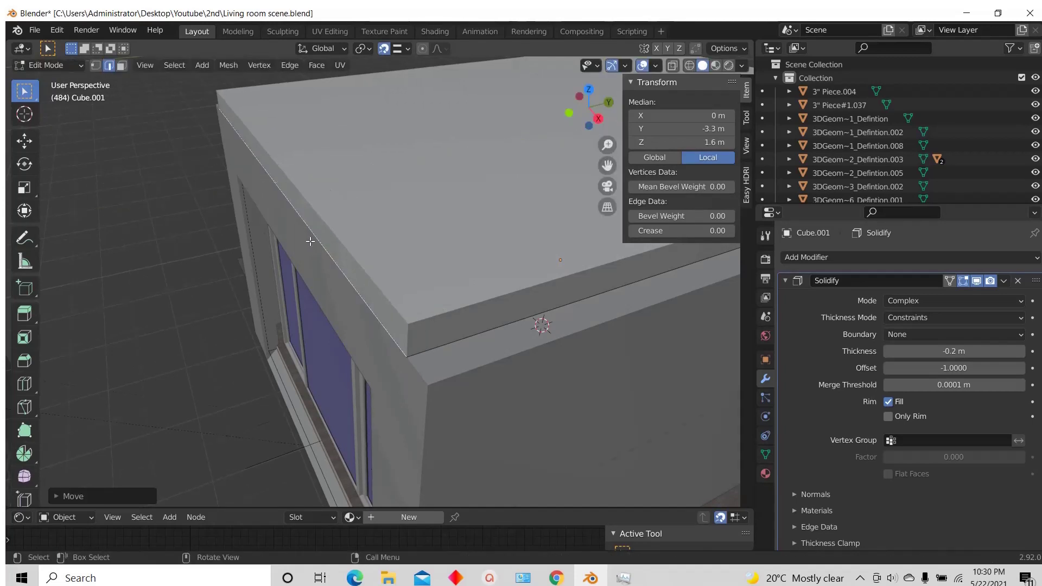
# Step: Try to move the ceiling's long side edge outward 0.2 m along the X axis, and undo the move
pyautogui.scroll(-3, 427, 274)
pyautogui.click(427, 274)
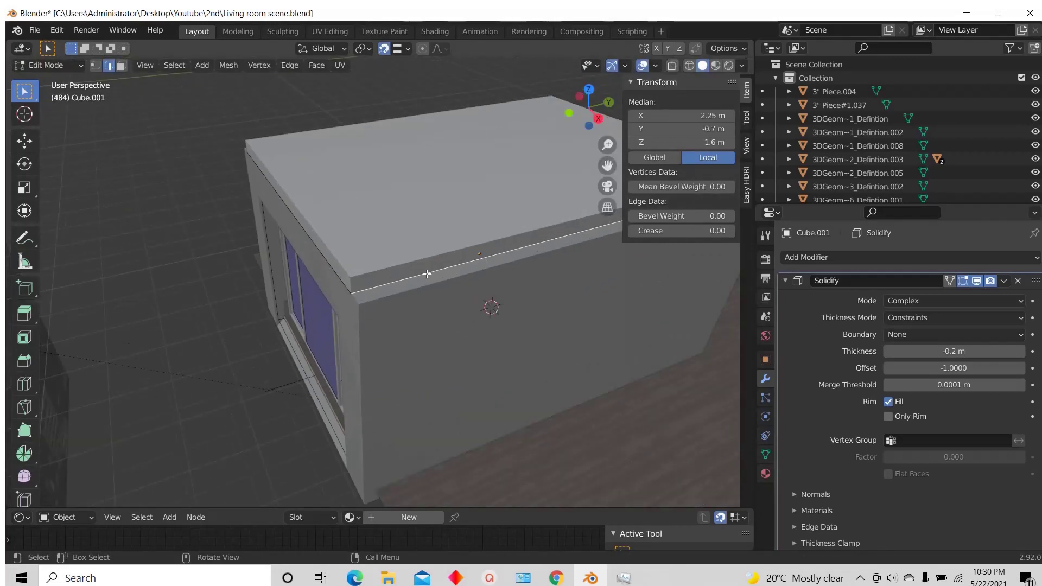
pyautogui.press('g')
pyautogui.press('x')
pyautogui.click(429, 283)
pyautogui.scroll(-2, 317, 281)
pyautogui.moveTo(317, 281); pyautogui.dragTo(195, 262, button='middle')
pyautogui.scroll(-2, 273, 281)
pyautogui.scroll(7, 334, 340)
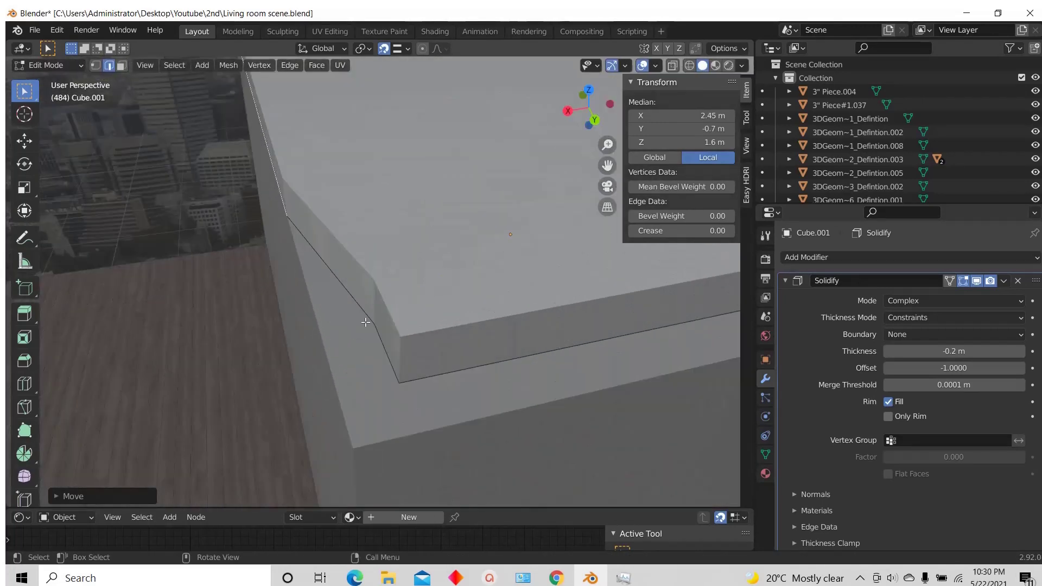
pyautogui.hotkey('ctrl', 'z')
# Step: Select both segments of the ceiling's long side edge and move them outward 0.2 m along the X axis
pyautogui.scroll(-3, 366, 308)
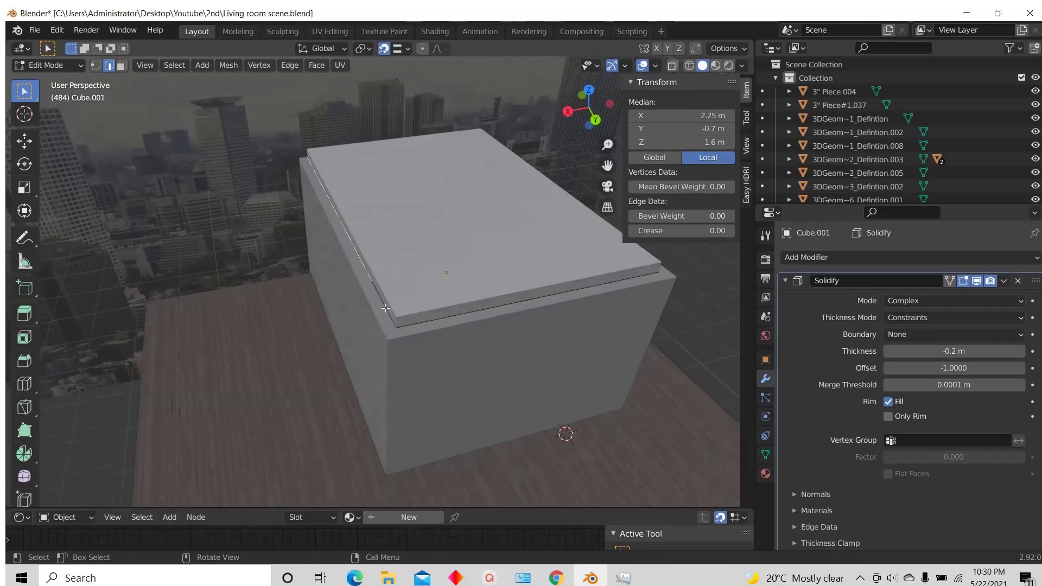
pyautogui.scroll(3, 374, 282)
pyautogui.keyDown('shift'); pyautogui.click(391, 322); pyautogui.keyUp('shift')
pyautogui.scroll(-1, 390, 331)
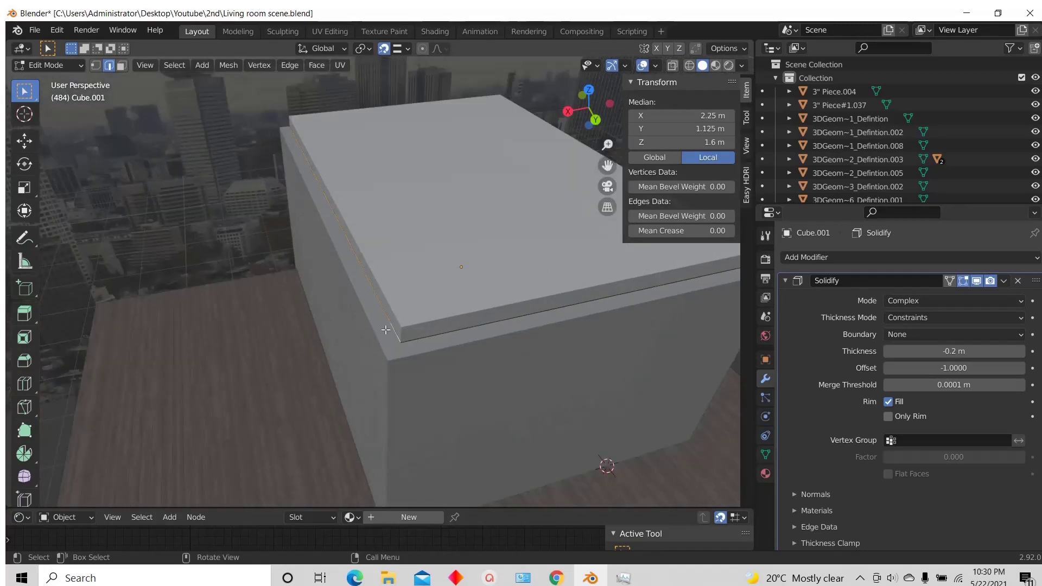
pyautogui.write('gx0.2')
pyautogui.press('Return')
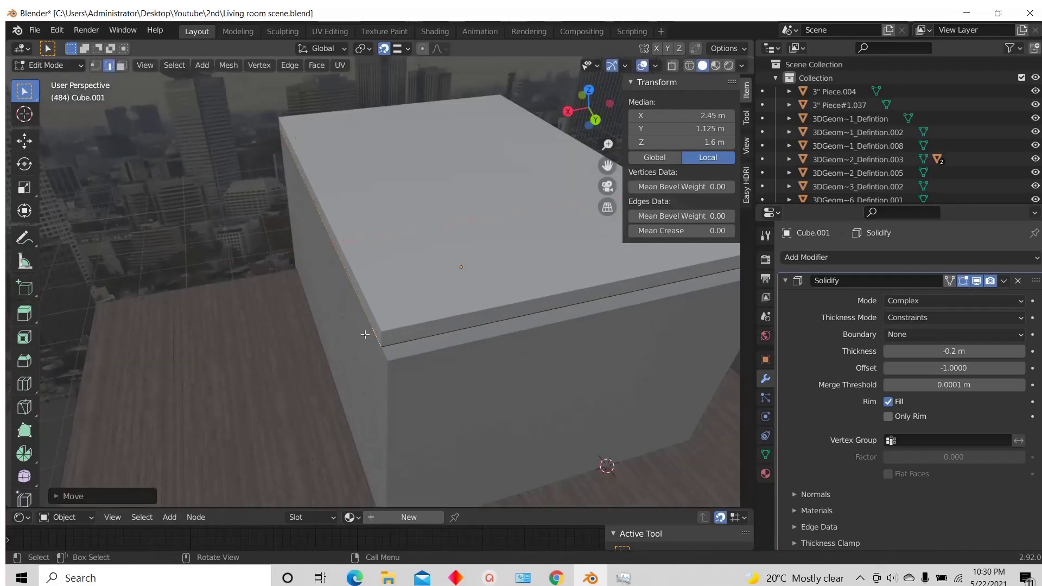
# Step: Move the ceiling's short edge opposite the window outward 0.2 m along the Y axis
pyautogui.scroll(-2, 380, 331)
pyautogui.click(427, 317)
pyautogui.scroll(2, 458, 318)
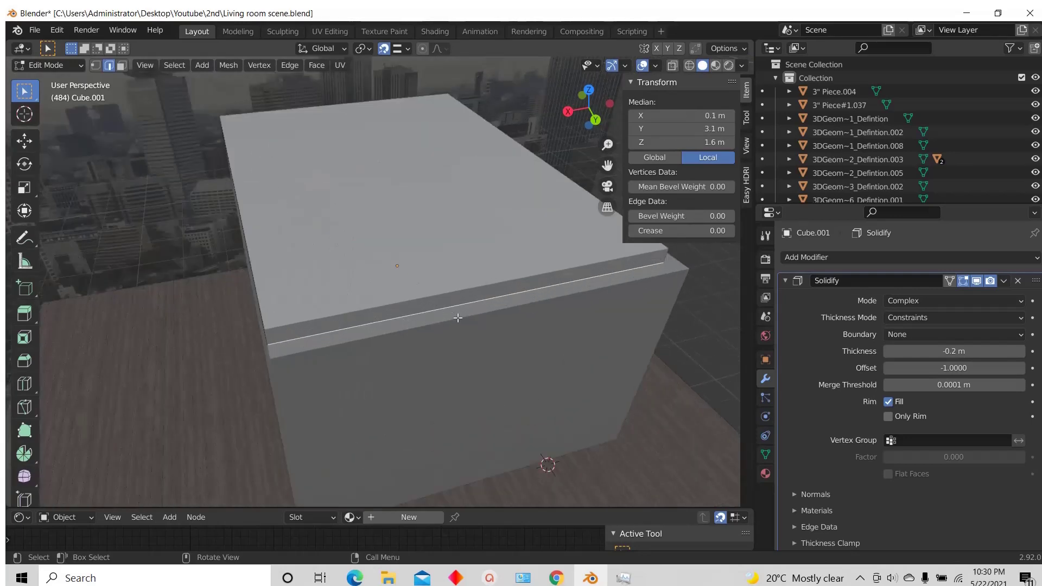
pyautogui.write('gy0.2')
pyautogui.press('Return')
pyautogui.scroll(-3, 458, 318)
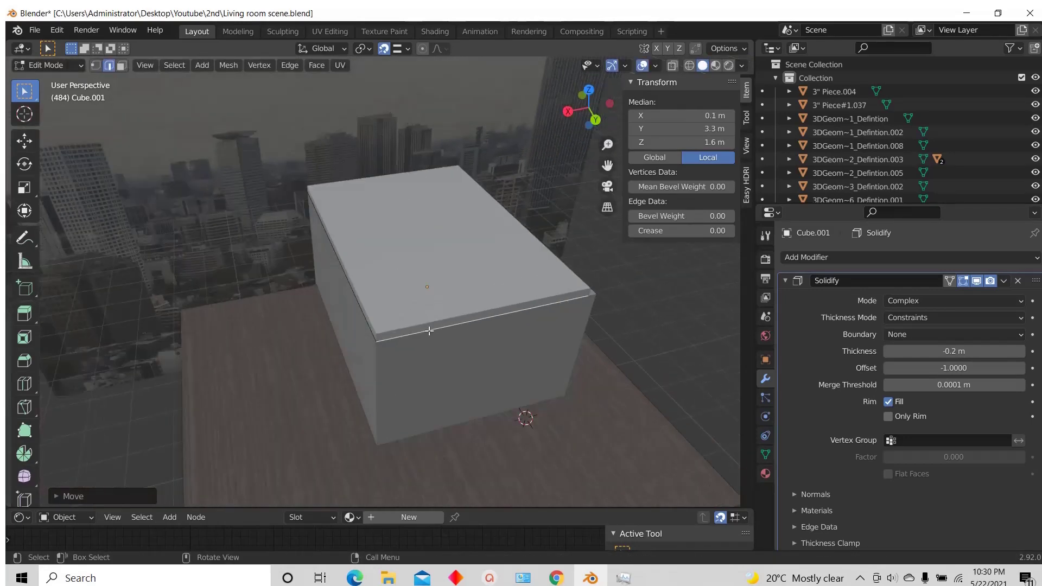
# Step: Move both segments of the ceiling's door-side edge outward 0.2 m along the X axis to the wall's outer edge, and finish mesh editing
pyautogui.moveTo(458, 318); pyautogui.dragTo(324, 324, button='middle')
pyautogui.scroll(2, 324, 323)
pyautogui.click(362, 320)
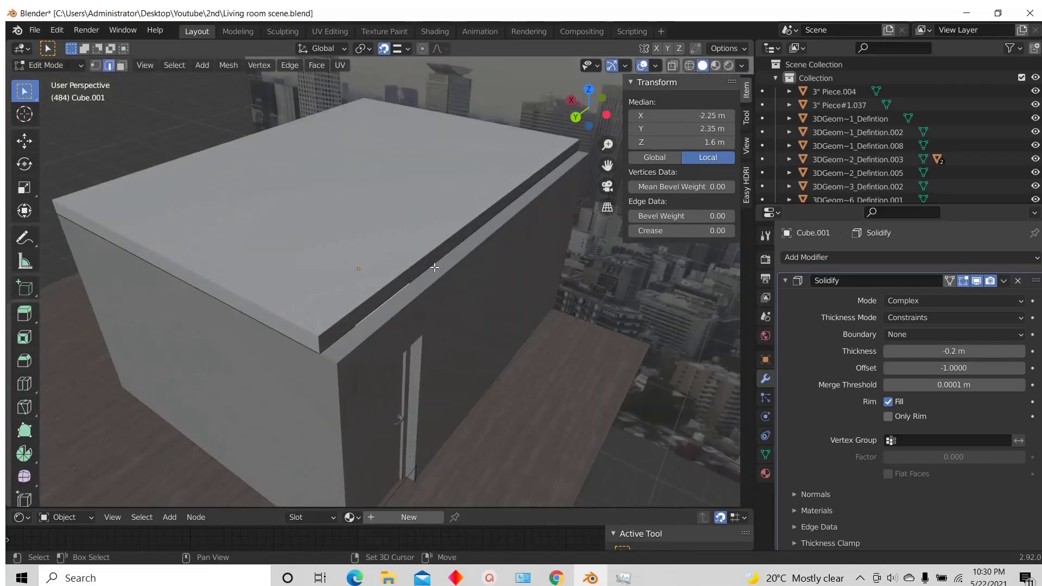
pyautogui.keyDown('shift'); pyautogui.click(381, 313); pyautogui.keyUp('shift')
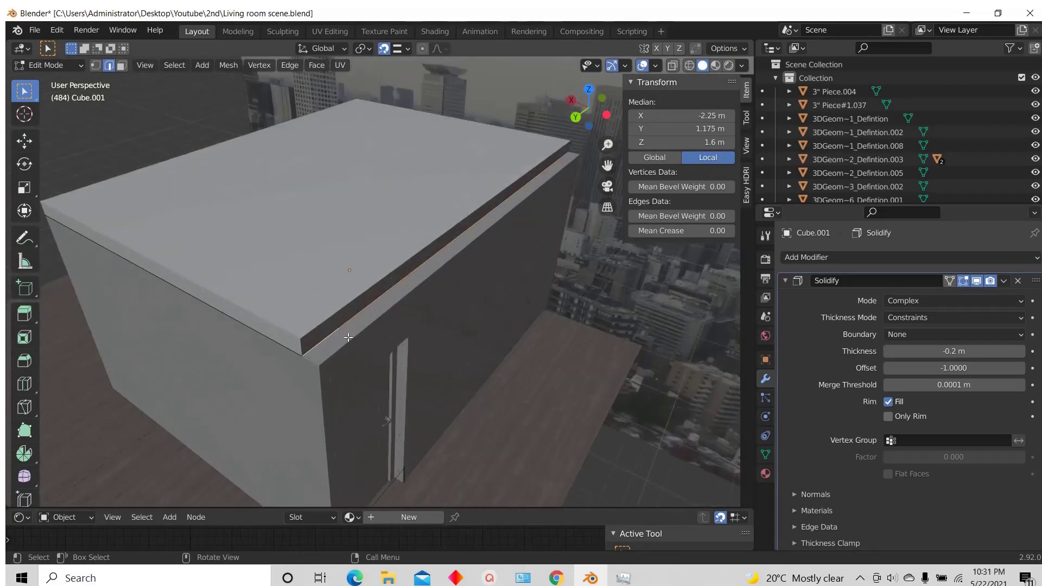
pyautogui.scroll(1, 349, 330)
pyautogui.press('g')
pyautogui.press('x')
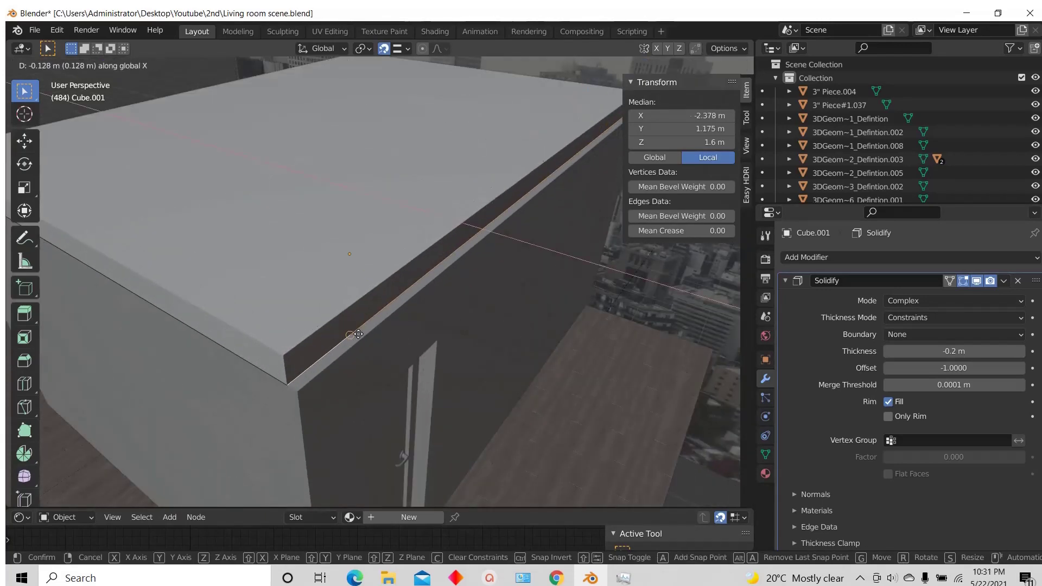
pyautogui.click(366, 331)
pyautogui.scroll(-5, 366, 331)
pyautogui.moveTo(366, 332); pyautogui.dragTo(334, 283, button='middle')
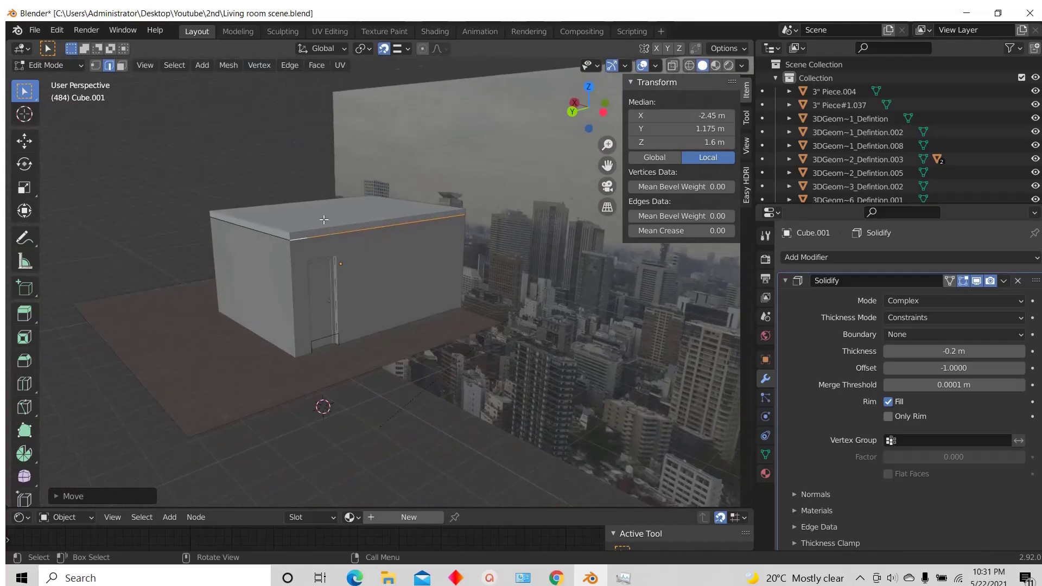
pyautogui.scroll(2, 372, 234)
pyautogui.press('Tab')
# Step: Inspect from several sides how the widened ceiling sits on the room's walls
pyautogui.moveTo(409, 249); pyautogui.dragTo(259, 310, button='middle')
pyautogui.scroll(3, 347, 208)
pyautogui.scroll(3, 259, 318)
pyautogui.scroll(-3, 340, 325)
pyautogui.moveTo(375, 295)
pyautogui.mouseDown(button='middle')
pyautogui.moveTo(300, 318)
pyautogui.moveTo(311, 294)
pyautogui.moveTo(365, 298)
pyautogui.mouseUp(button='middle')
pyautogui.scroll(3, 368, 419)
pyautogui.scroll(-3, 368, 419)
pyautogui.moveTo(368, 419); pyautogui.dragTo(391, 400, button='middle')
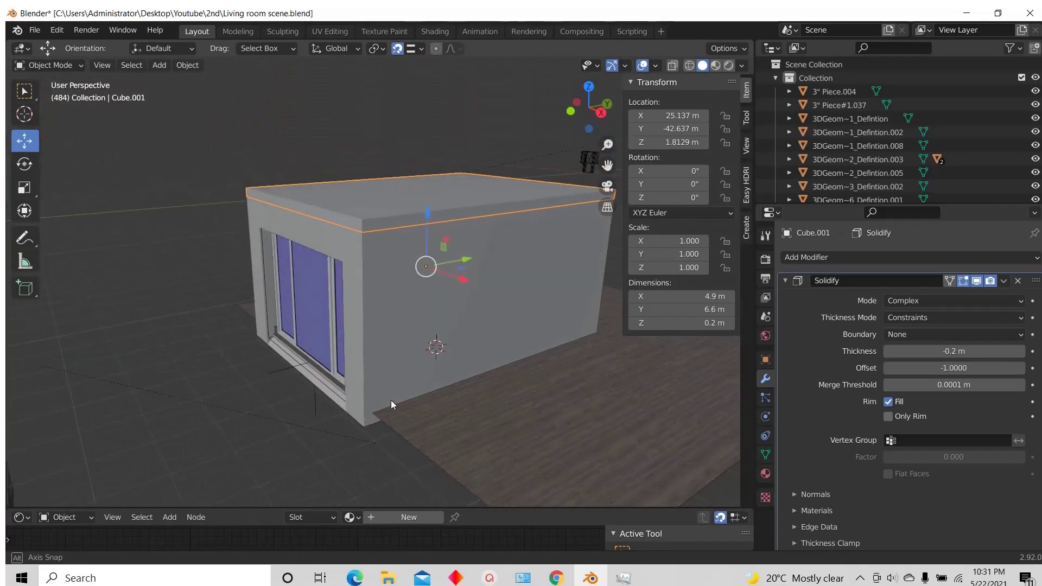
pyautogui.scroll(4, 383, 353)
pyautogui.scroll(-3, 383, 354)
pyautogui.moveTo(383, 354); pyautogui.dragTo(347, 383, button='middle')
pyautogui.scroll(-3, 347, 382)
# Step: Select the ceiling object and hide it to expose the furnished interior
pyautogui.click(431, 215)
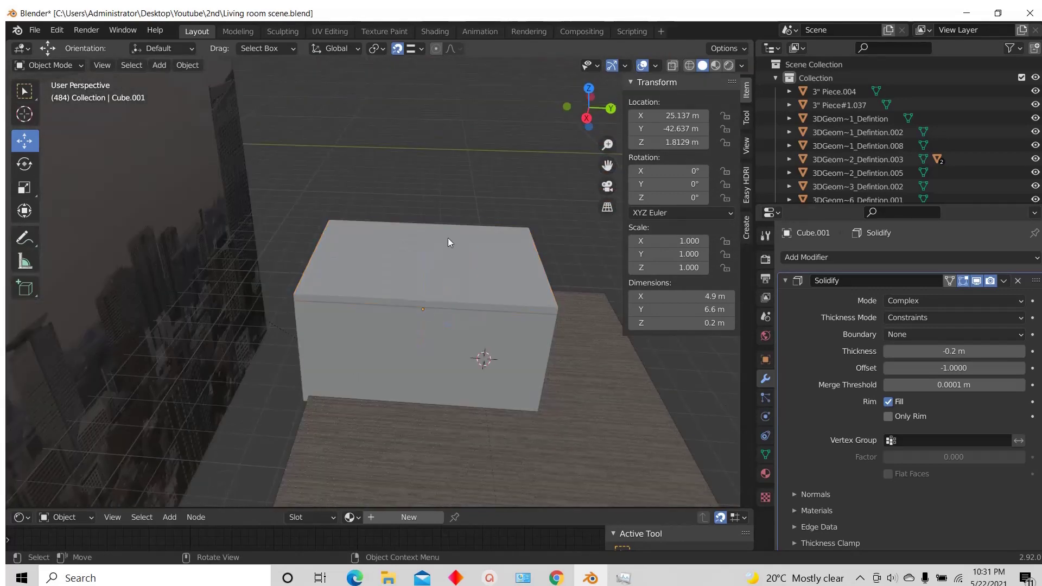
pyautogui.click(442, 245)
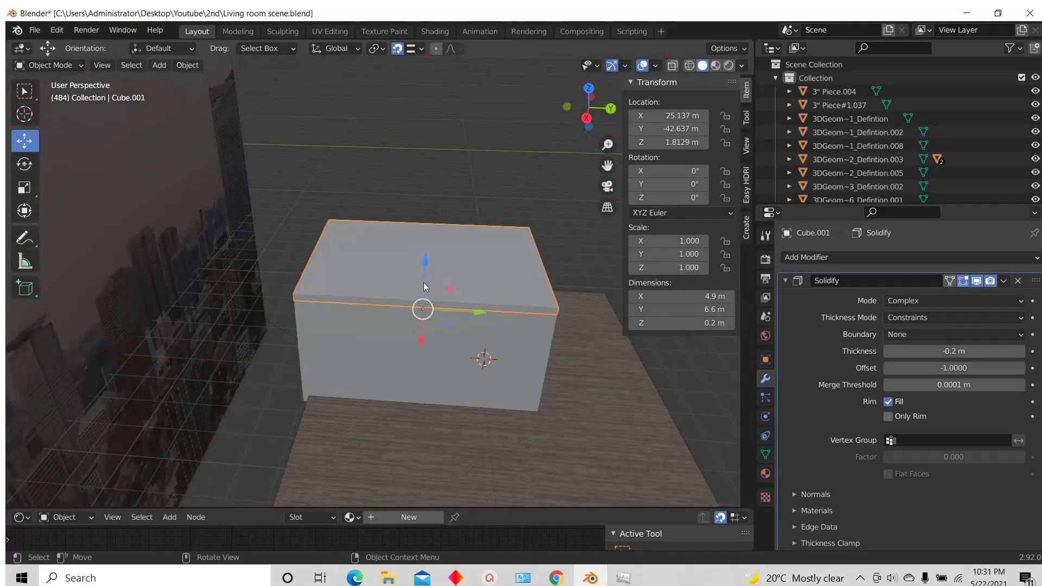
pyautogui.scroll(3, 425, 283)
pyautogui.press('h')
pyautogui.scroll(-3, 430, 272)
pyautogui.moveTo(429, 271); pyautogui.dragTo(417, 309, button='middle')
pyautogui.scroll(2, 467, 299)
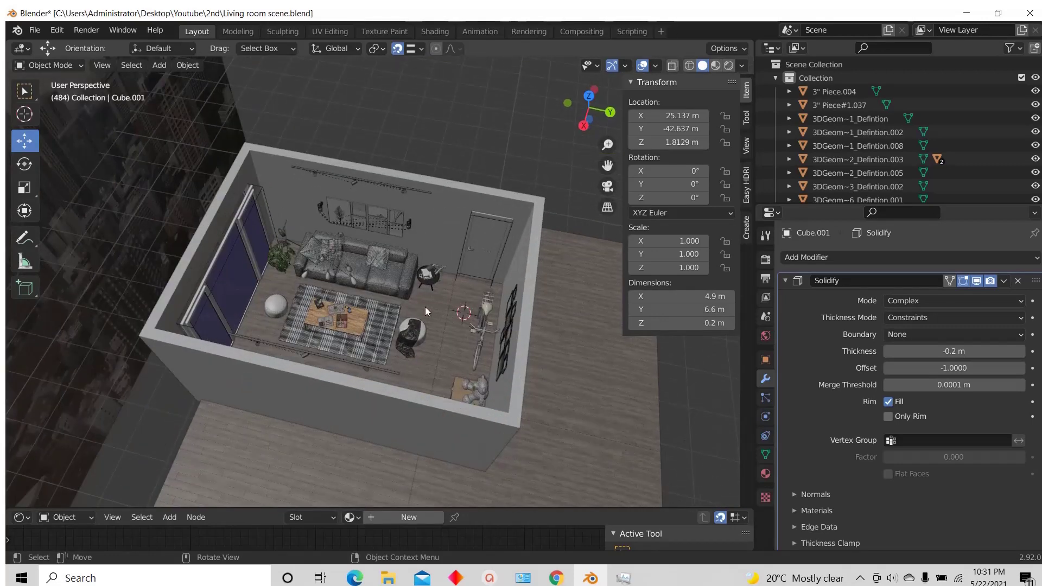
# Step: Unhide the ceiling and hide it again
pyautogui.hotkey('alt', 'h')
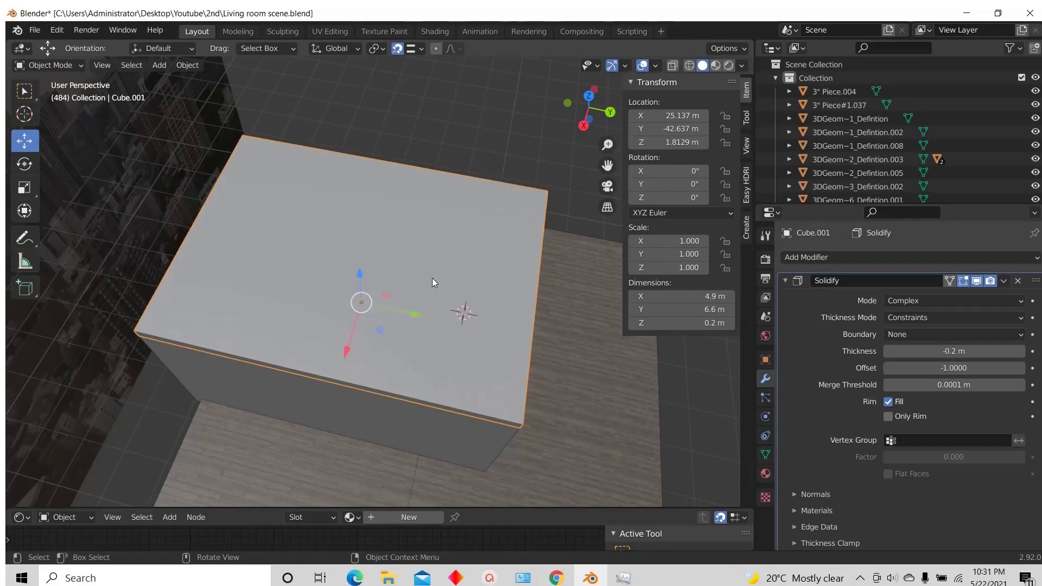
pyautogui.scroll(-2, 432, 278)
pyautogui.scroll(2, 428, 258)
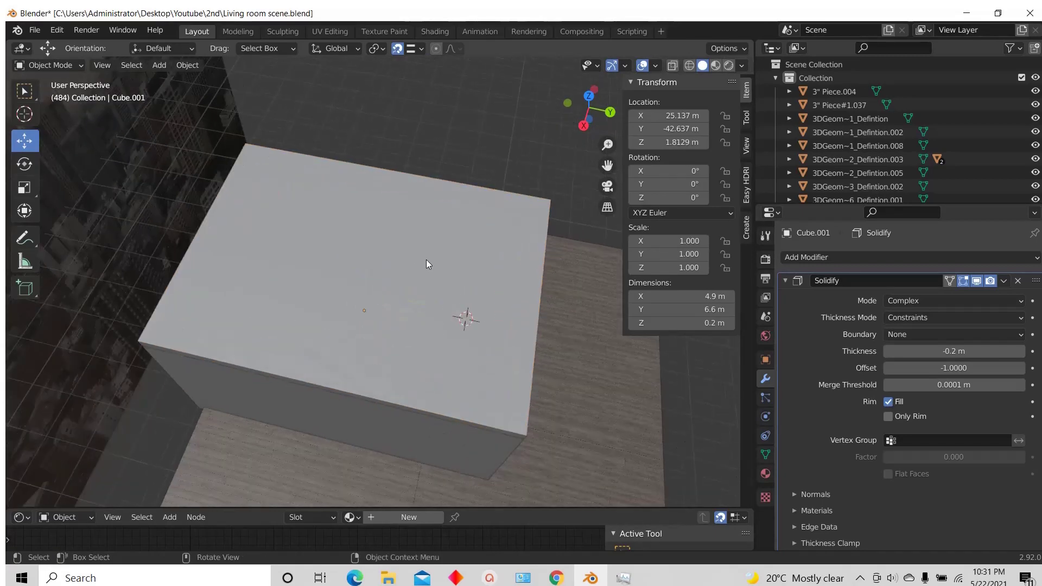
pyautogui.press('h')
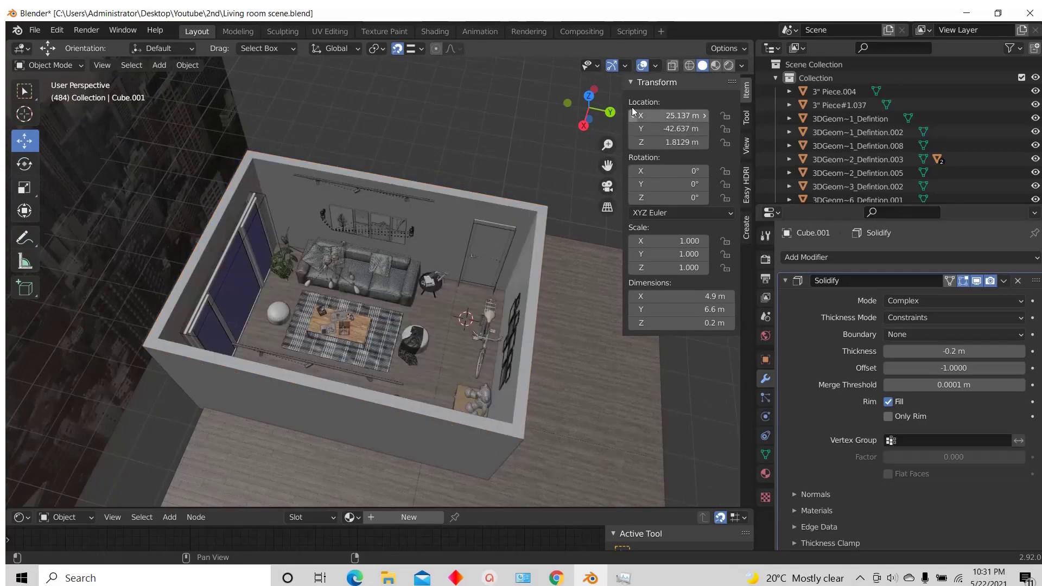
# Step: From the top view, place the 3D cursor on the open floor between the pouf and the corner plant and add a camera there
pyautogui.click(589, 96)
pyautogui.moveTo(480, 220); pyautogui.dragTo(426, 355, button='middle')
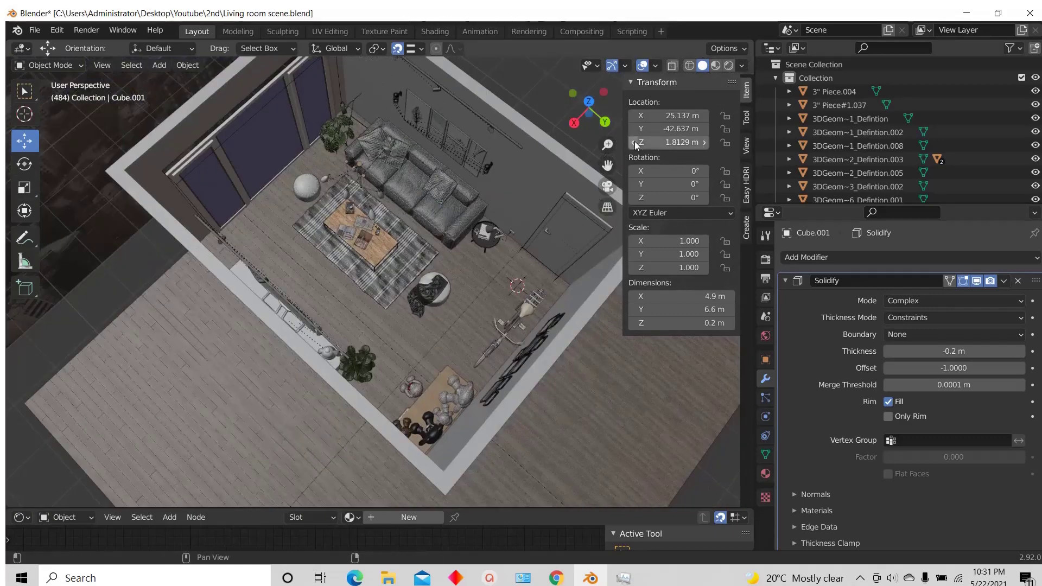
pyautogui.click(588, 107)
pyautogui.scroll(-2, 426, 189)
pyautogui.scroll(2, 426, 220)
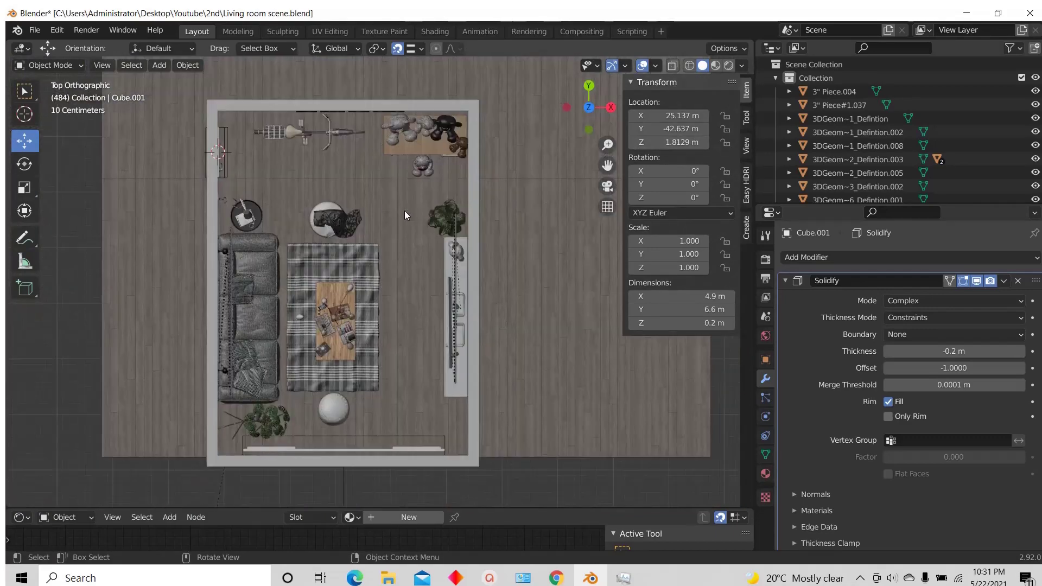
pyautogui.click(24, 113)
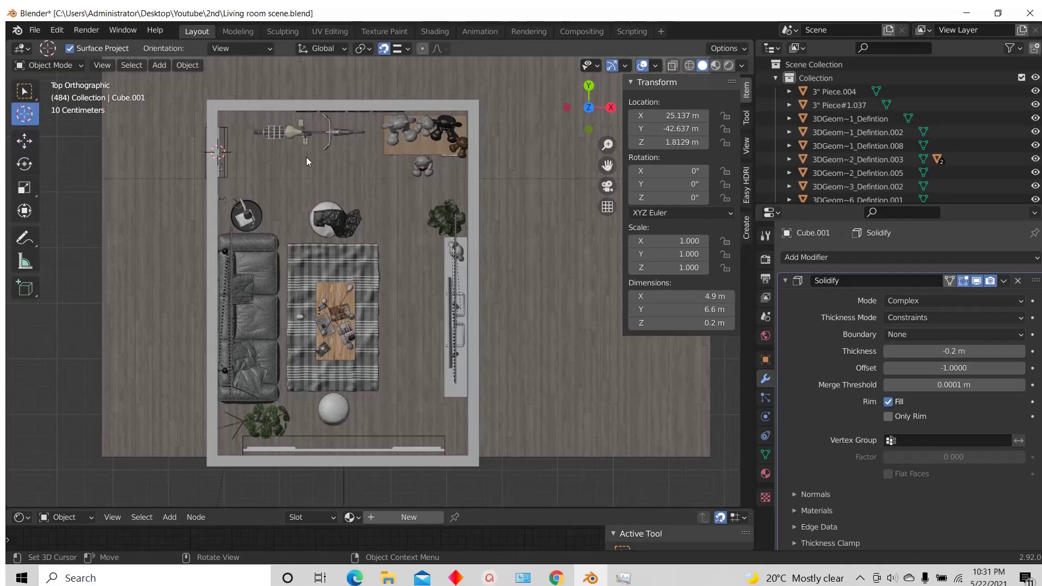
pyautogui.click(393, 200)
pyautogui.scroll(1, 384, 204)
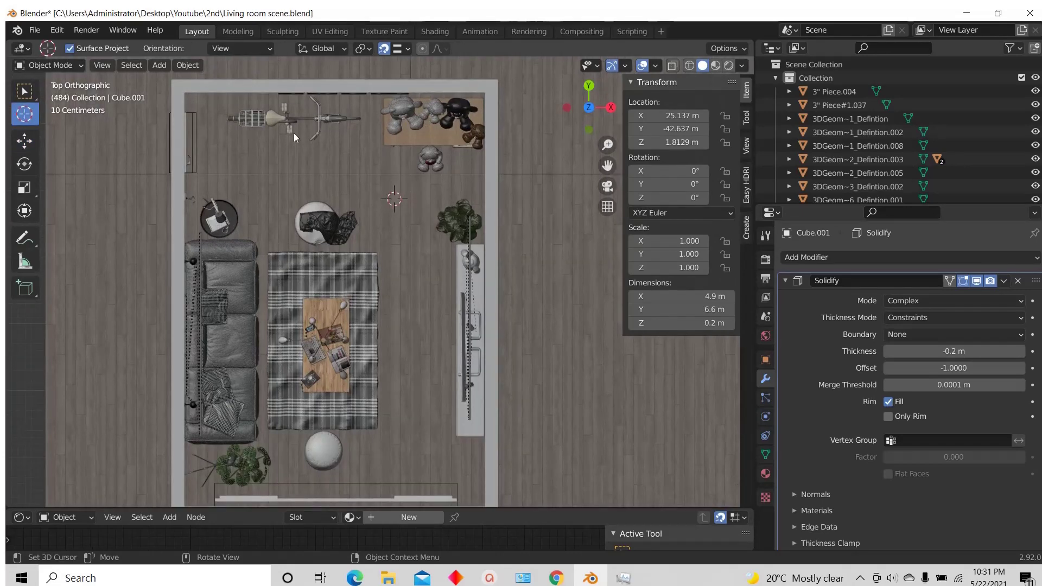
pyautogui.click(160, 66)
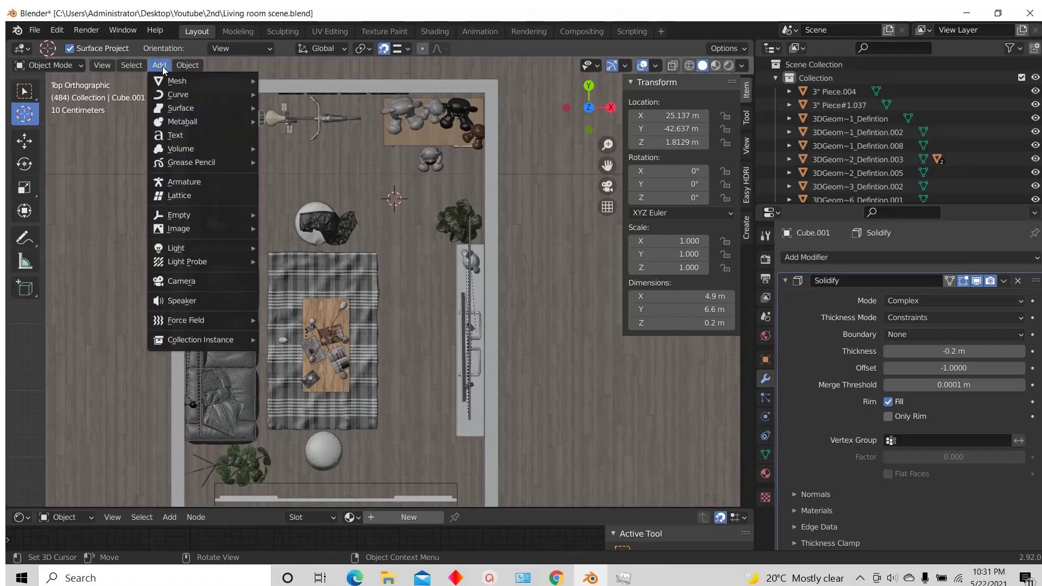
pyautogui.click(199, 282)
pyautogui.moveTo(353, 265); pyautogui.dragTo(412, 203, button='middle')
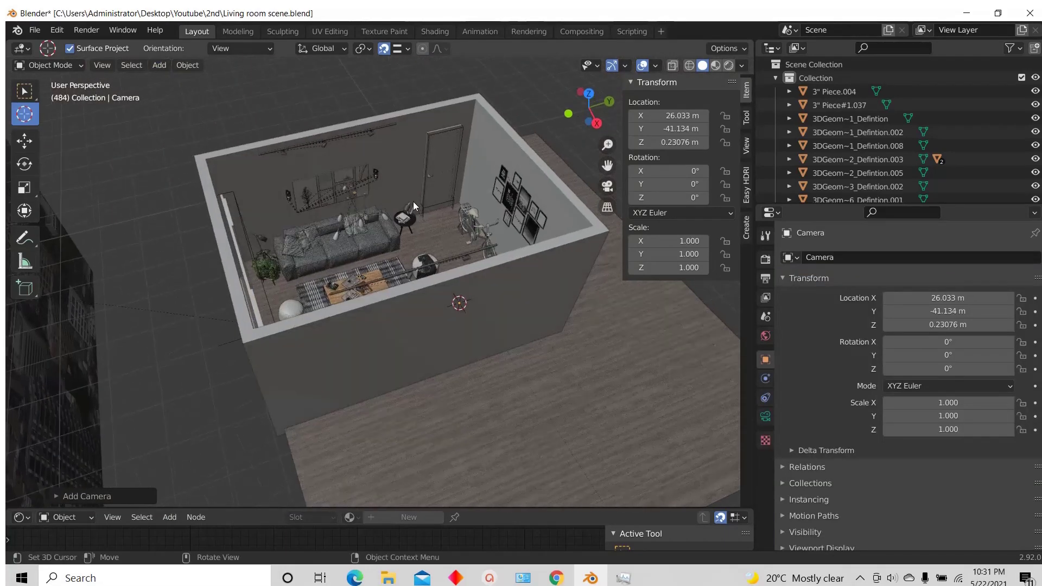
pyautogui.scroll(2, 496, 314)
pyautogui.moveTo(497, 314); pyautogui.dragTo(477, 337, button='middle')
pyautogui.press('g')
pyautogui.press('z')
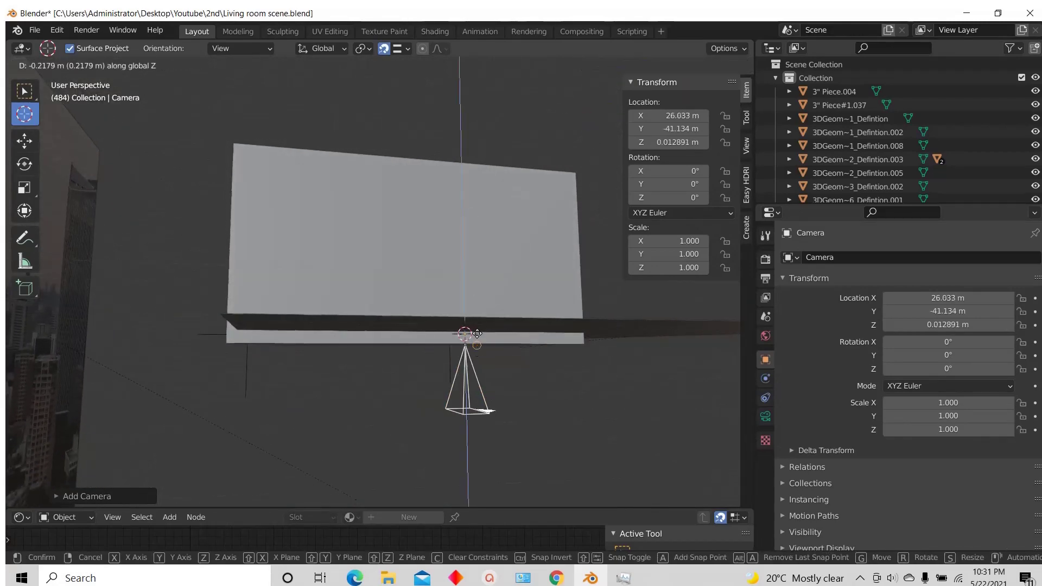
pyautogui.rightClick(479, 260)
pyautogui.scroll(-2, 480, 261)
pyautogui.moveTo(480, 260); pyautogui.dragTo(510, 347, button='middle')
pyautogui.scroll(-2, 456, 251)
pyautogui.scroll(3, 459, 214)
pyautogui.scroll(-2, 459, 209)
pyautogui.moveTo(459, 209); pyautogui.dragTo(466, 221, button='middle')
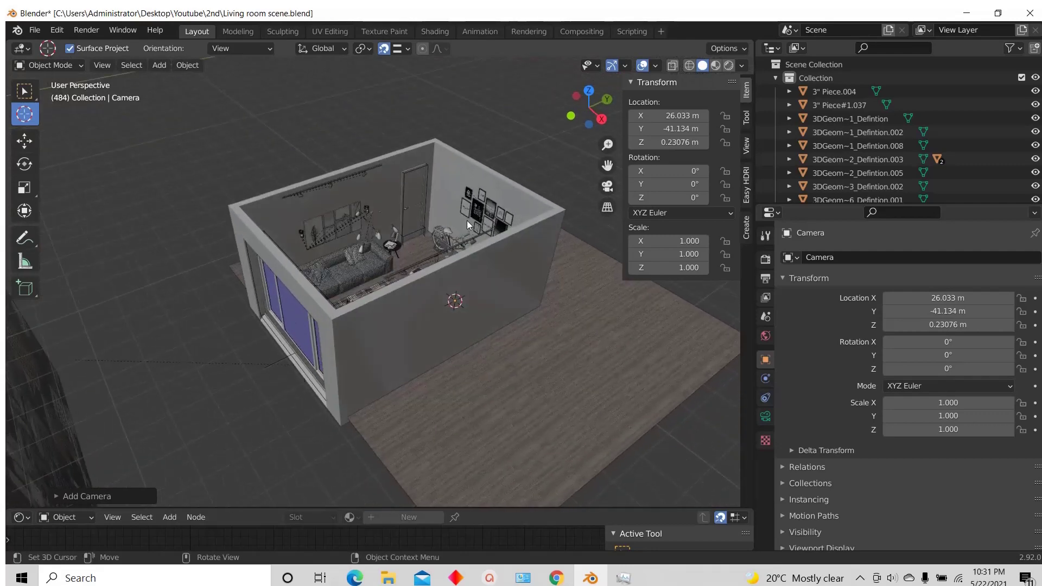
# Step: Turn off snapping and raise the camera along the Z axis to a height of about 2.44 m
pyautogui.scroll(3, 467, 217)
pyautogui.click(383, 50)
pyautogui.moveTo(411, 176); pyautogui.dragTo(437, 200, button='middle')
pyautogui.scroll(2, 408, 293)
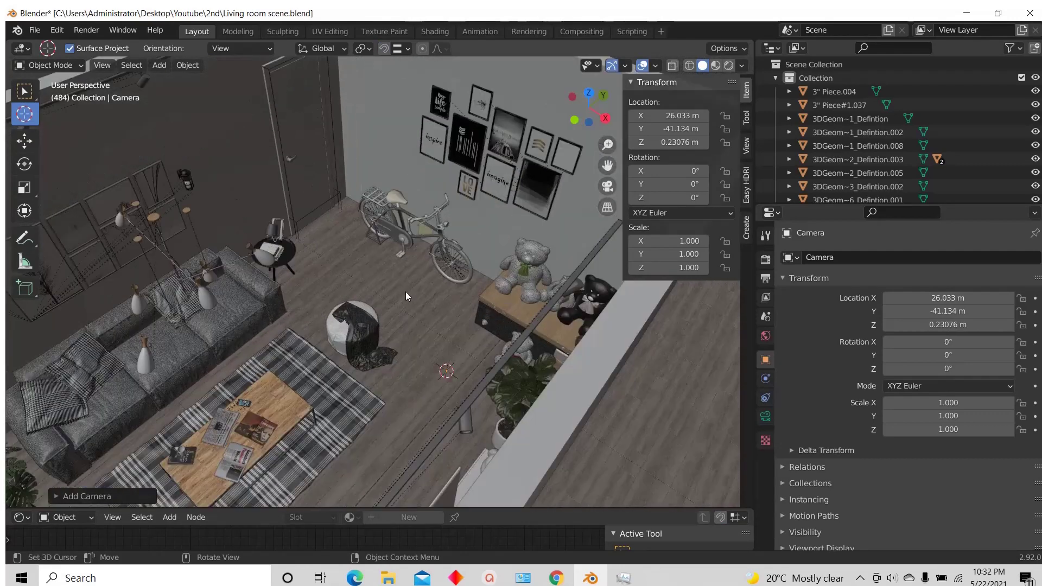
pyautogui.press('g')
pyautogui.press('z')
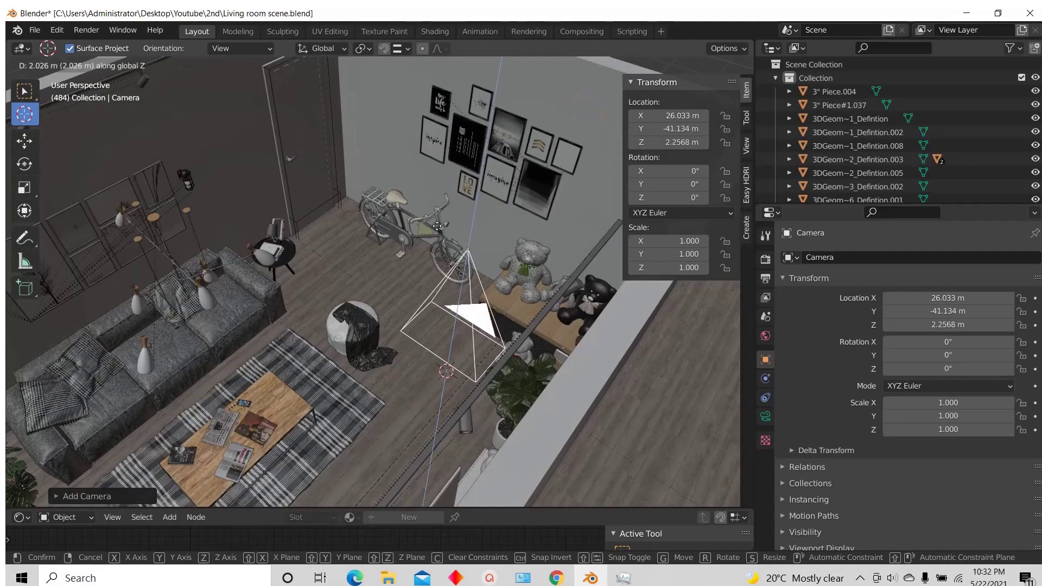
pyautogui.click(429, 201)
pyautogui.scroll(-2, 429, 201)
pyautogui.moveTo(429, 201); pyautogui.dragTo(442, 176, button='middle')
pyautogui.scroll(4, 421, 293)
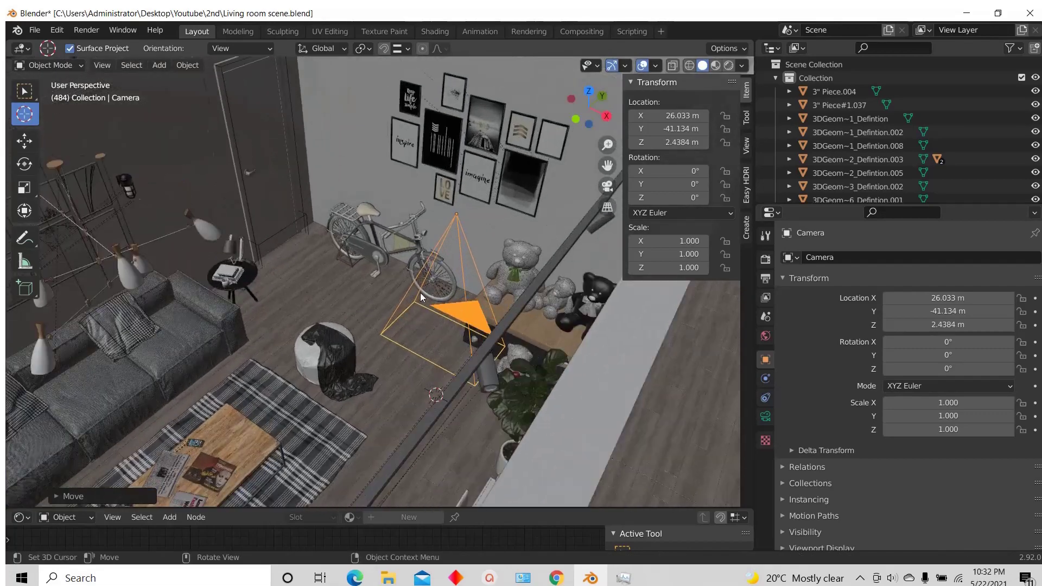
pyautogui.press('r')
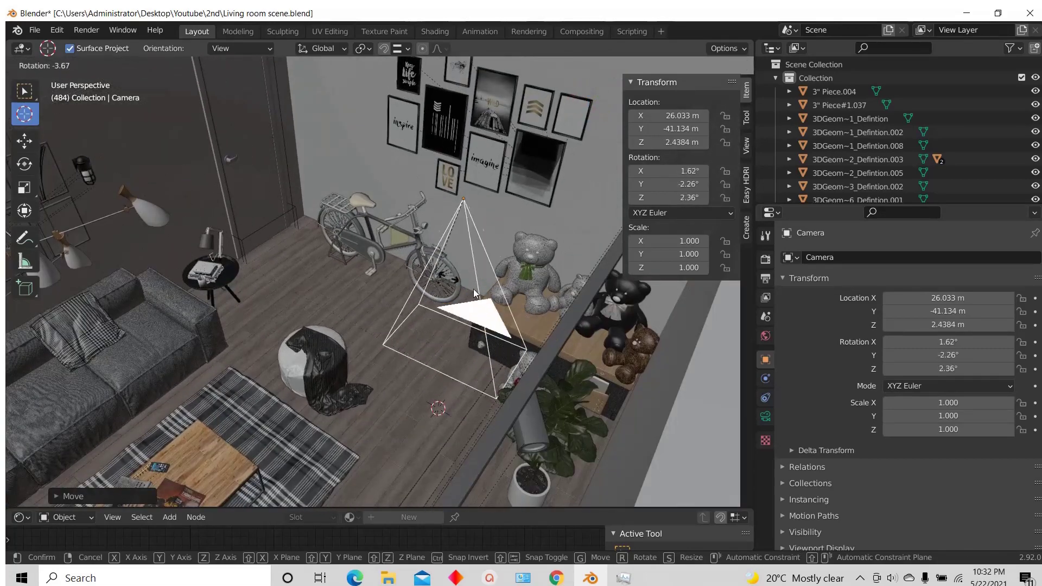
pyautogui.rightClick(418, 316)
pyautogui.scroll(-1, 418, 316)
pyautogui.scroll(2, 423, 305)
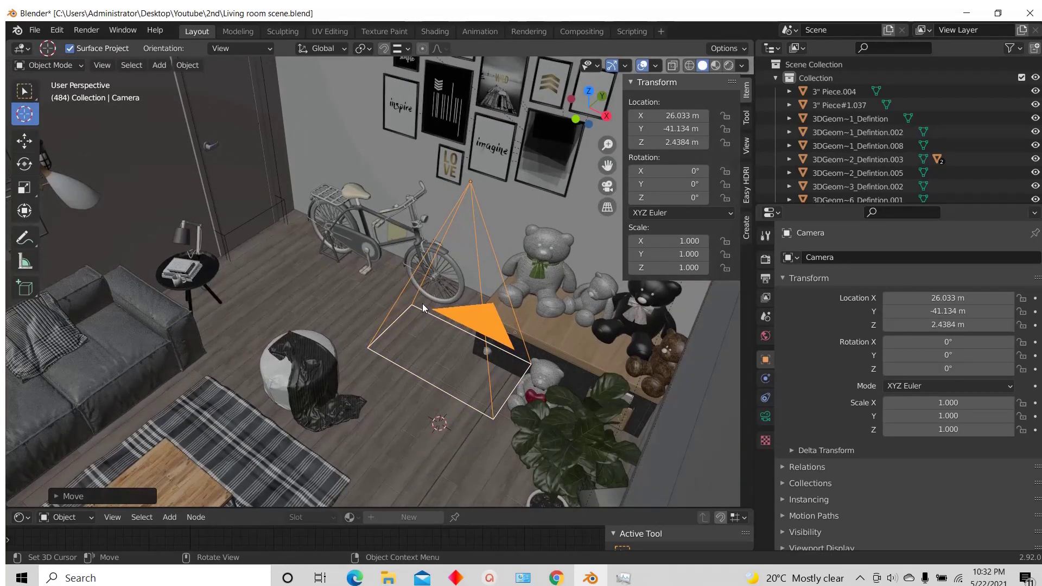
# Step: Rotate the camera 90° about the X axis so it looks horizontally
pyautogui.write('rx')
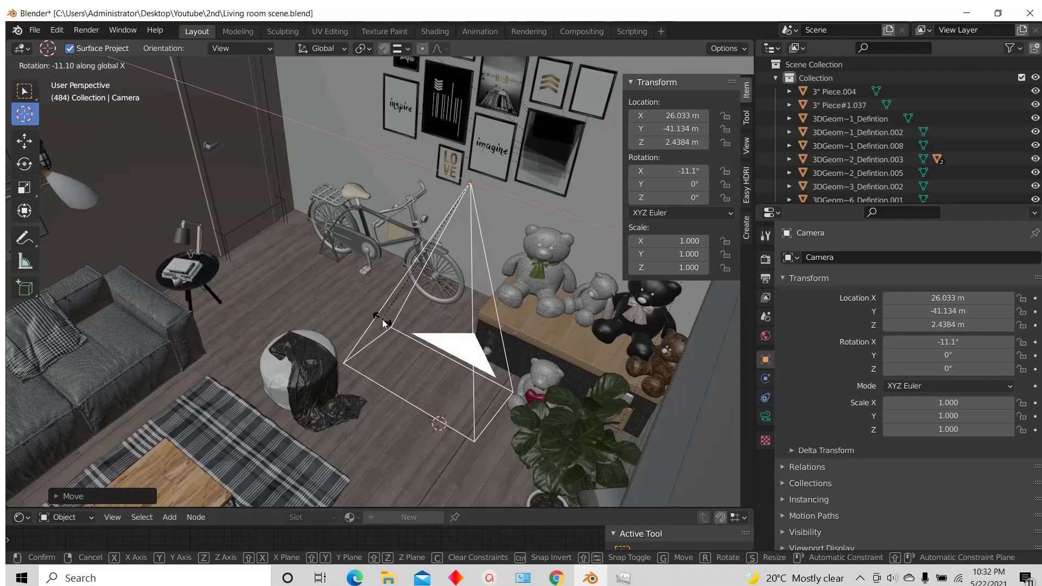
pyautogui.write('90')
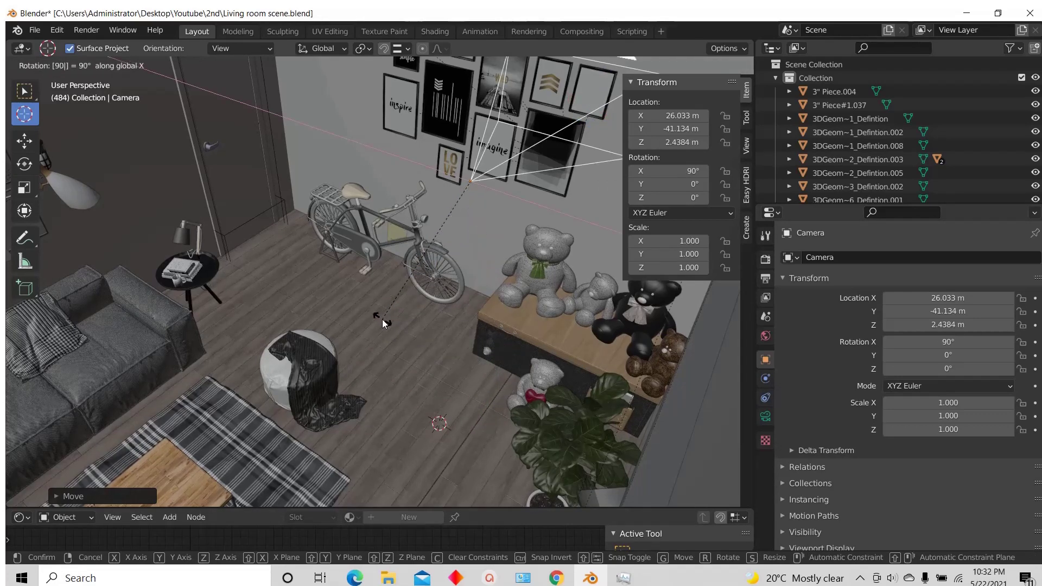
pyautogui.press('Return')
pyautogui.moveTo(382, 319); pyautogui.dragTo(436, 299, button='middle')
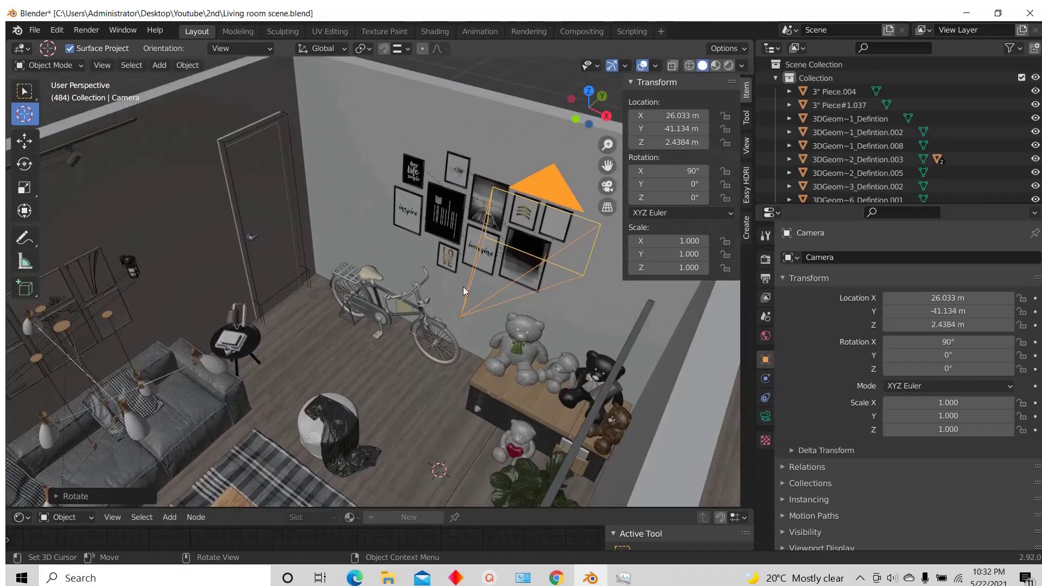
# Step: Rotate the camera about the Z axis to about 146° so it faces across the rug, and check its direction from the top
pyautogui.press('r')
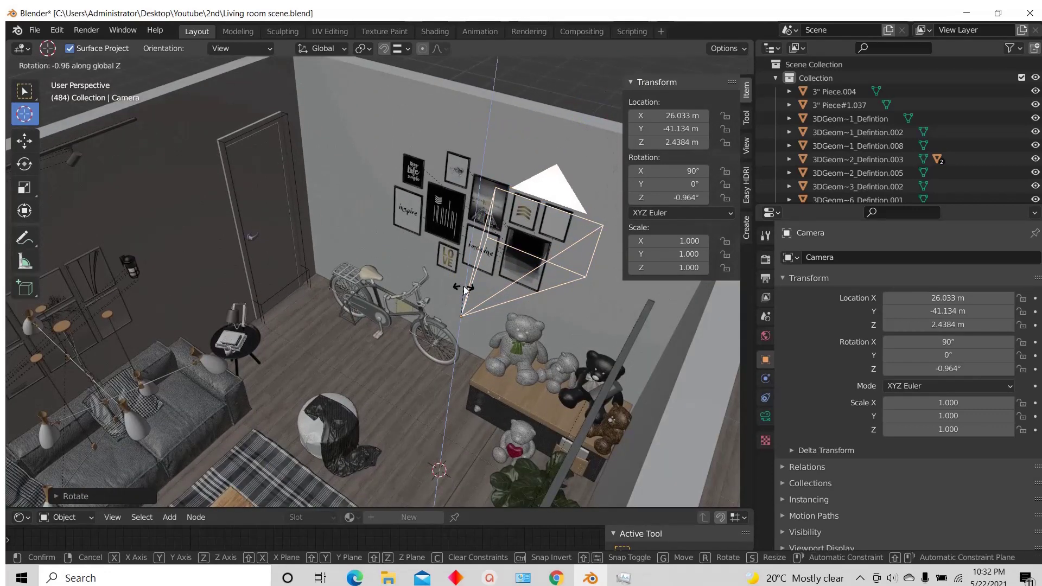
pyautogui.press('z')
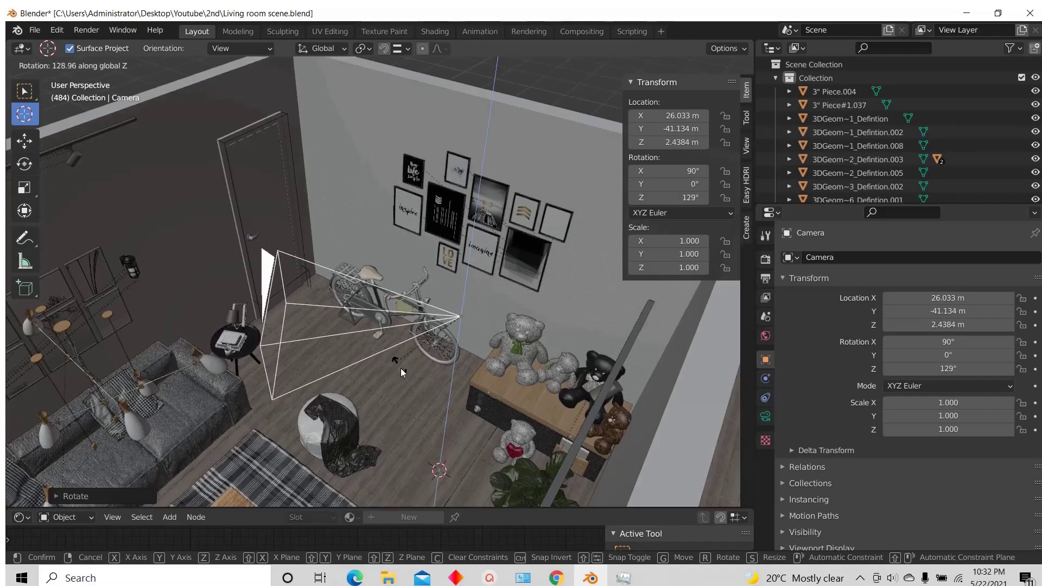
pyautogui.click(409, 382)
pyautogui.moveTo(409, 382); pyautogui.dragTo(464, 356, button='middle')
pyautogui.click(590, 93)
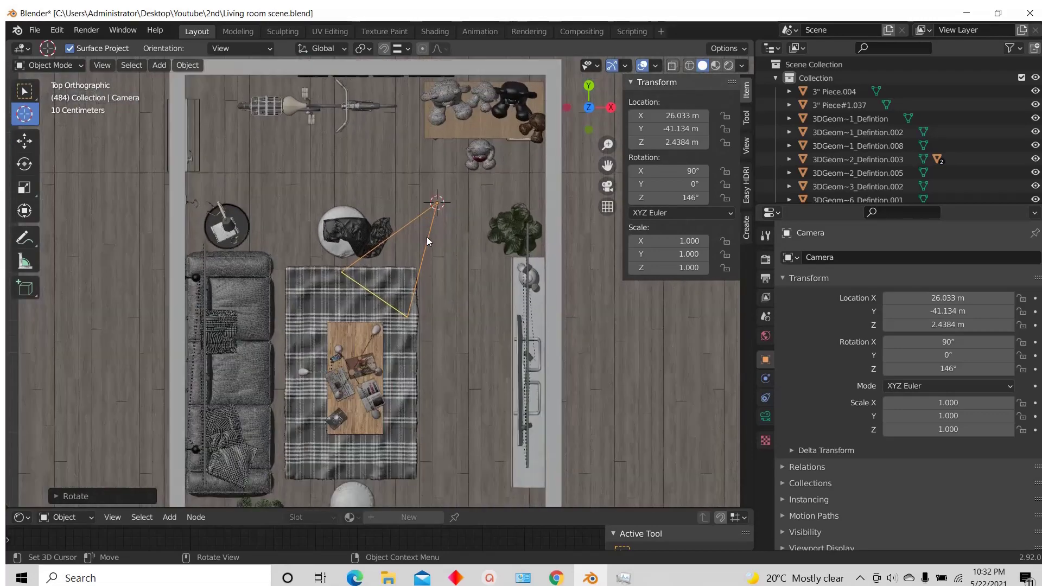
# Step: Rotate the camera about the Z axis to 136° and move it to about X 26.175 m, Y -40.822 m
pyautogui.press('r')
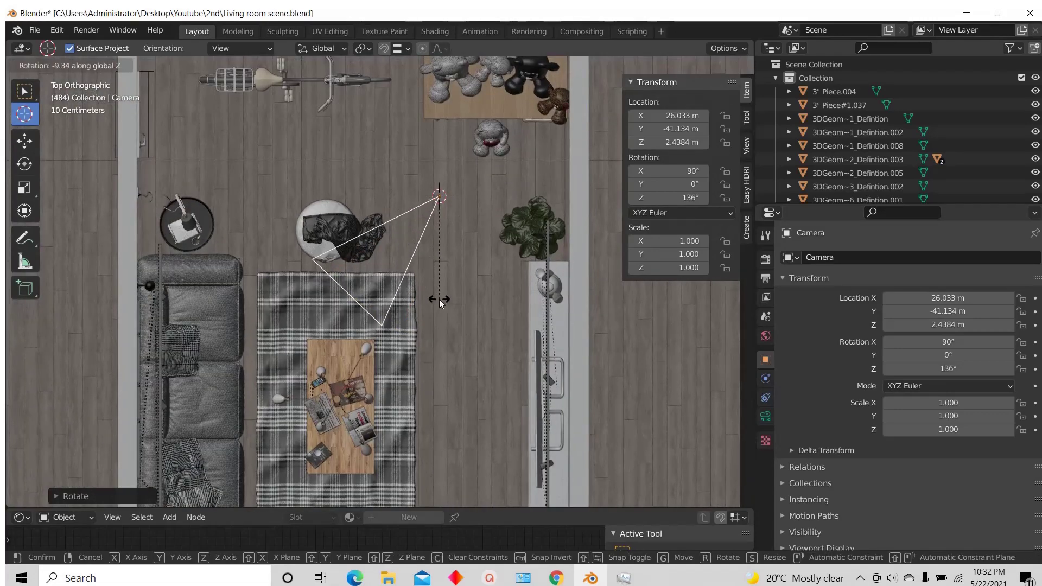
pyautogui.click(439, 298)
pyautogui.scroll(-2, 434, 282)
pyautogui.press('g')
pyautogui.click(437, 257)
# Step: Lower the camera along the Z axis to a height of about 1.39 m
pyautogui.moveTo(437, 258); pyautogui.dragTo(447, 341, button='middle')
pyautogui.scroll(-2, 443, 342)
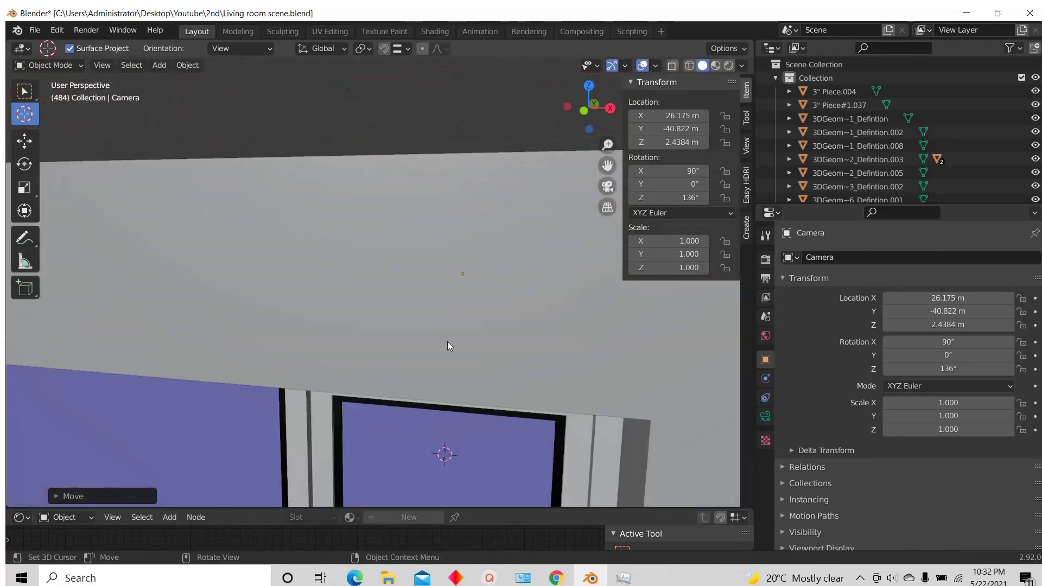
pyautogui.scroll(3, 426, 295)
pyautogui.press('g')
pyautogui.press('z')
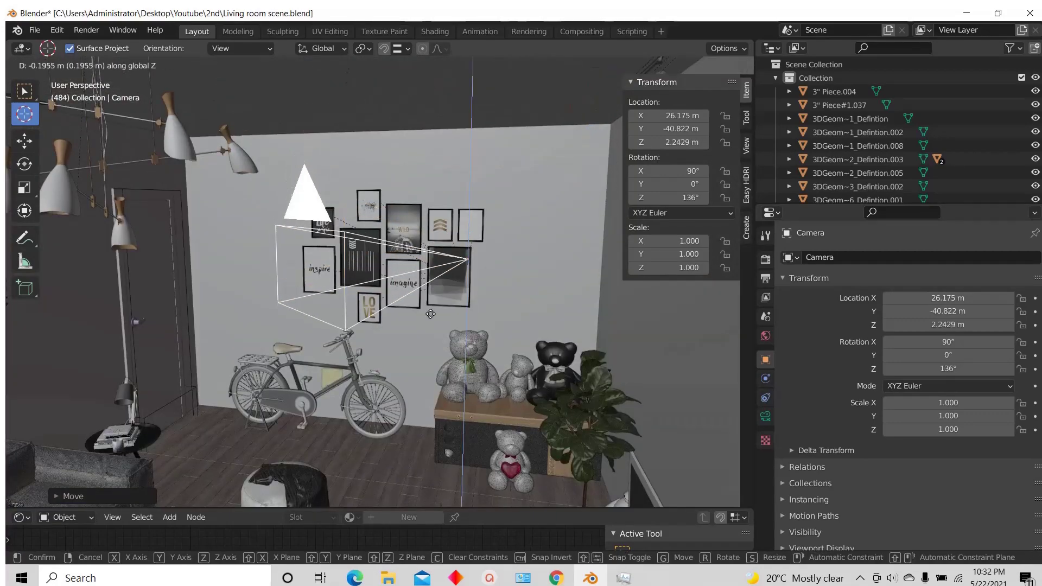
pyautogui.click(452, 414)
# Step: Scale the camera down uniformly to about 0.369
pyautogui.scroll(-2, 446, 366)
pyautogui.moveTo(446, 367); pyautogui.dragTo(516, 380, button='middle')
pyautogui.scroll(-3, 423, 342)
pyautogui.scroll(4, 450, 351)
pyautogui.scroll(-3, 449, 350)
pyautogui.scroll(-2, 507, 347)
pyautogui.scroll(4, 516, 360)
pyautogui.scroll(-2, 522, 368)
pyautogui.scroll(2, 501, 353)
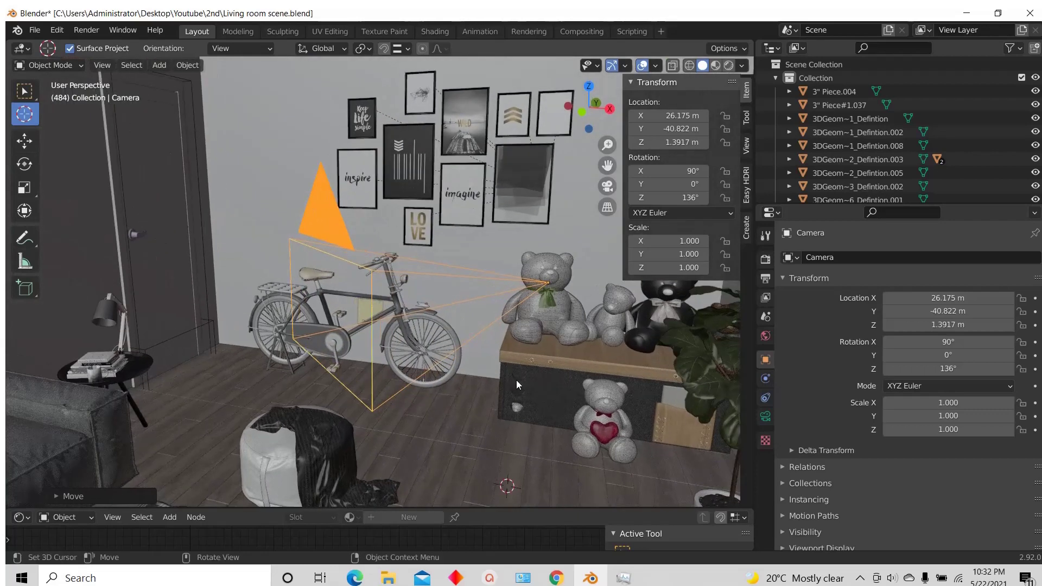
pyautogui.press('s')
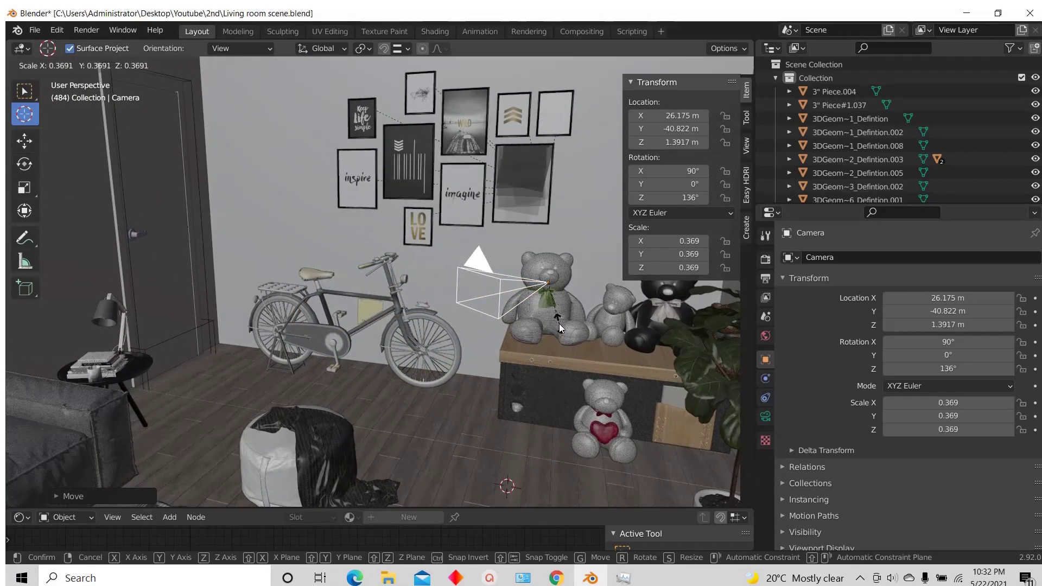
pyautogui.click(559, 323)
# Step: Check the camera's placement in the room and switch the viewport to look through it
pyautogui.moveTo(533, 356); pyautogui.dragTo(564, 307, button='middle')
pyautogui.scroll(3, 564, 308)
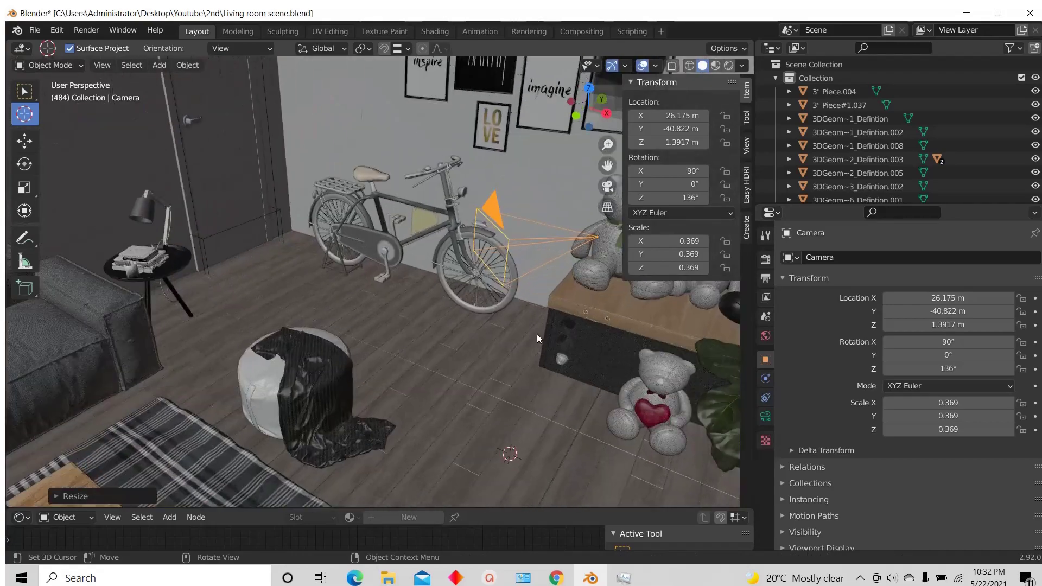
pyautogui.scroll(-6, 492, 308)
pyautogui.scroll(5, 467, 305)
pyautogui.scroll(-4, 499, 260)
pyautogui.moveTo(498, 259)
pyautogui.mouseDown(button='middle')
pyautogui.moveTo(542, 255)
pyautogui.moveTo(494, 265)
pyautogui.mouseUp(button='middle')
pyautogui.scroll(3, 493, 265)
pyautogui.scroll(-1, 455, 327)
pyautogui.moveTo(455, 328); pyautogui.dragTo(496, 257, button='middle')
pyautogui.scroll(3, 474, 250)
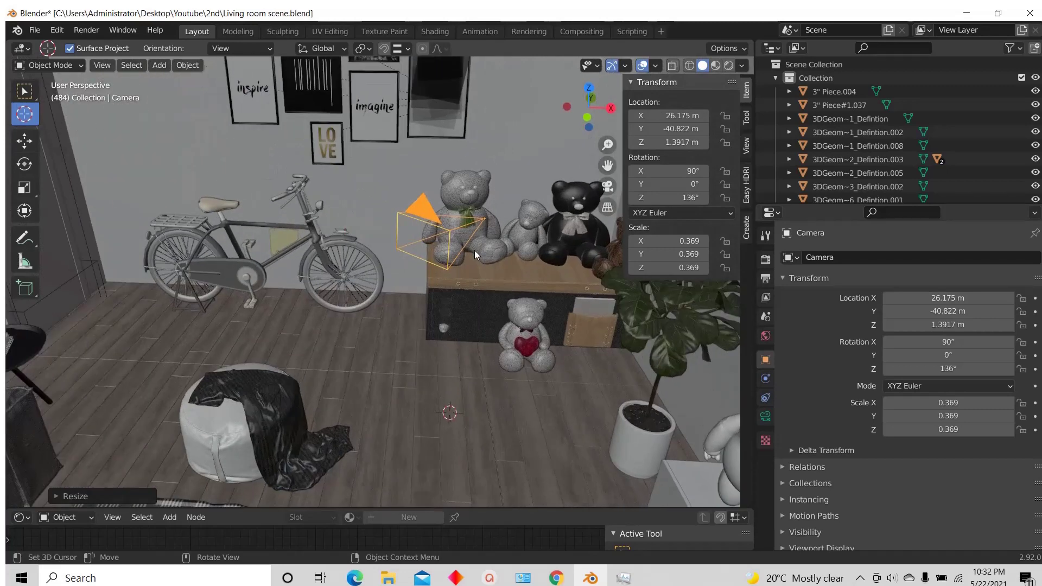
pyautogui.click(106, 66)
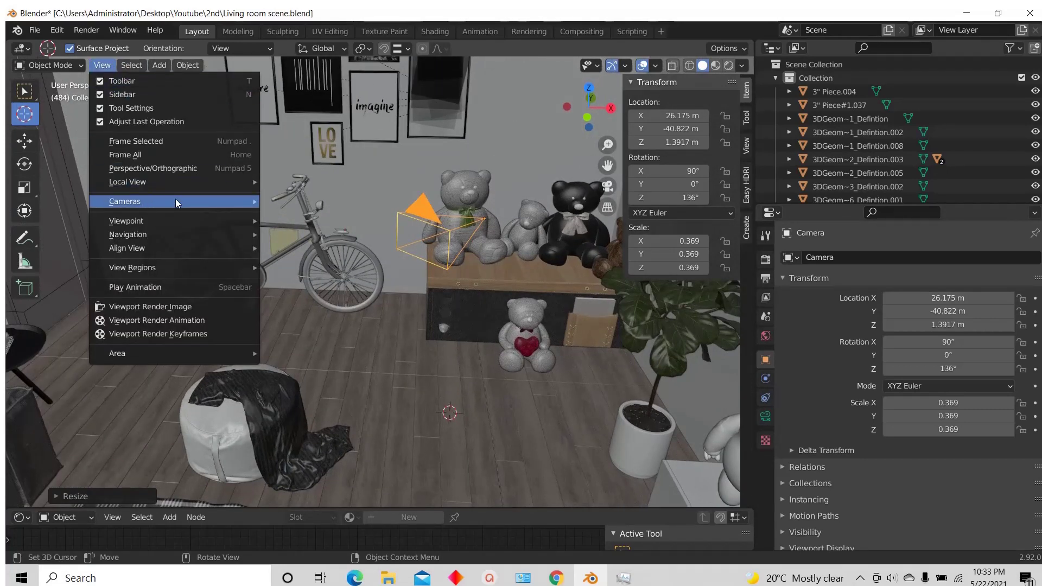
pyautogui.moveTo(175, 199)
pyautogui.click(301, 214)
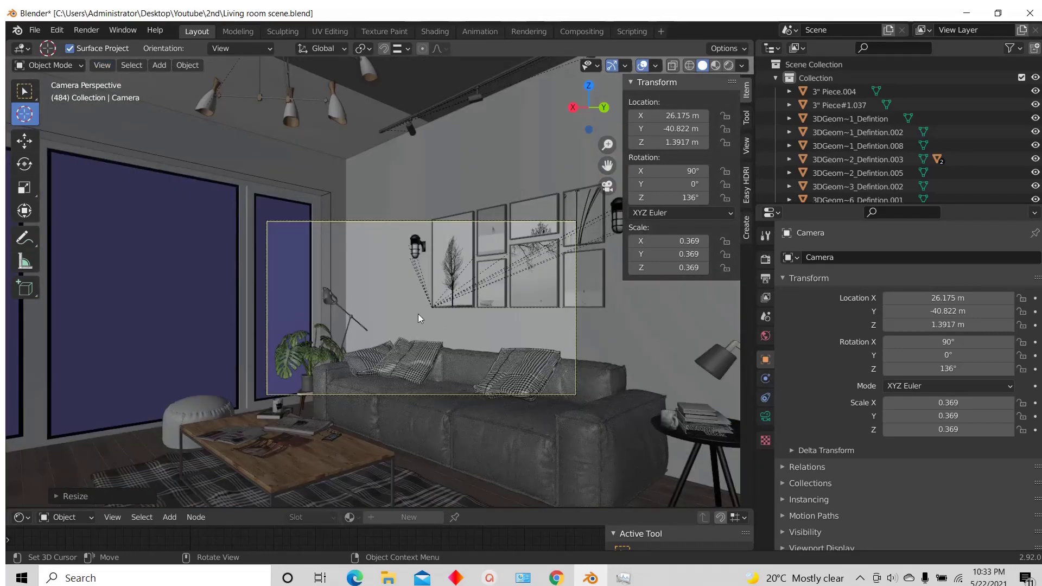
# Step: Compare the free view with the camera view and examine how the frame covers the sofa, wall pictures and window
pyautogui.moveTo(429, 312); pyautogui.dragTo(597, 324, button='middle')
pyautogui.press('KP_0')
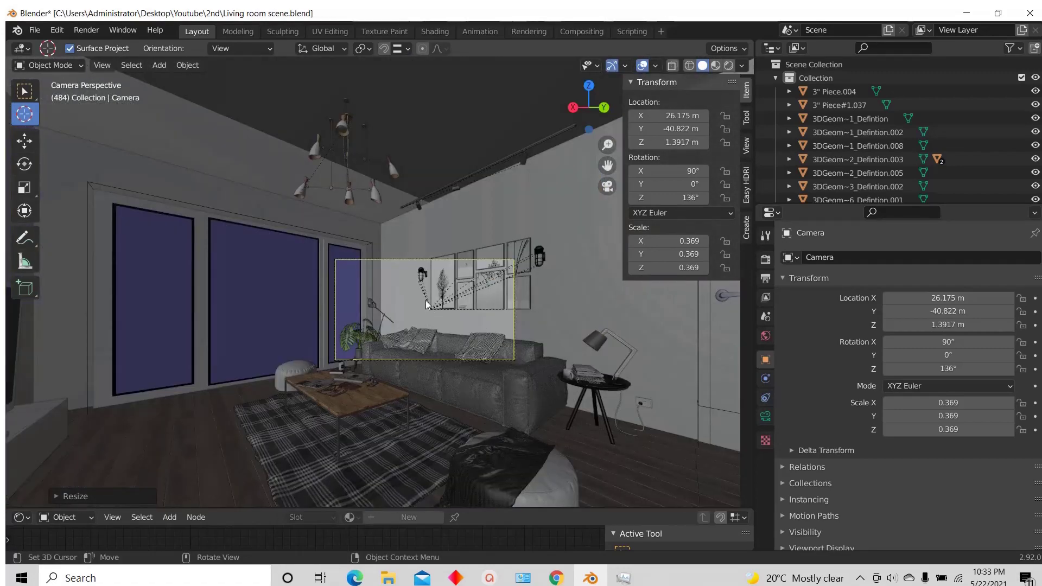
pyautogui.press('KP_0')
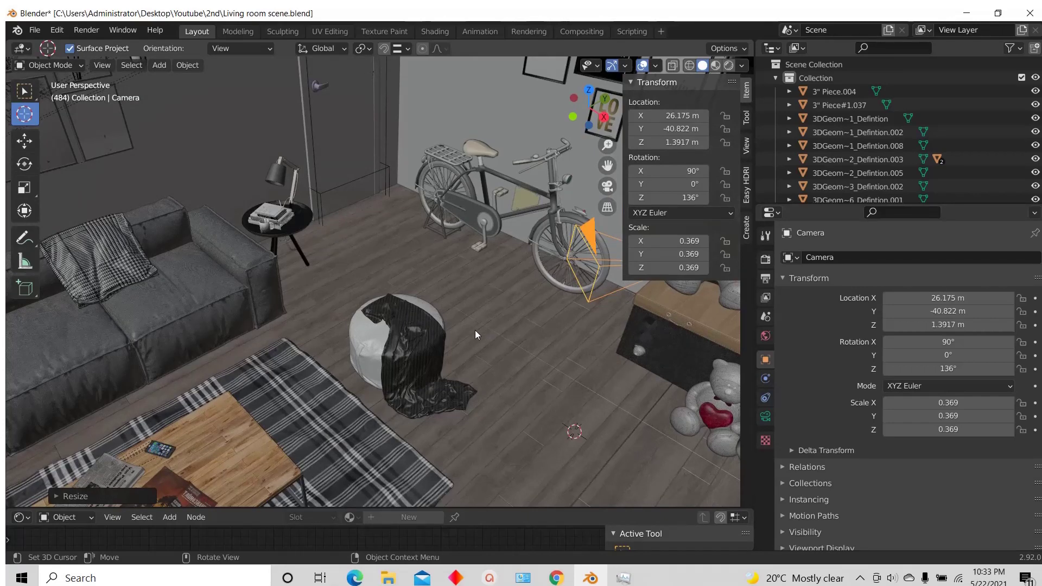
pyautogui.press('KP_0')
pyautogui.scroll(1, 465, 336)
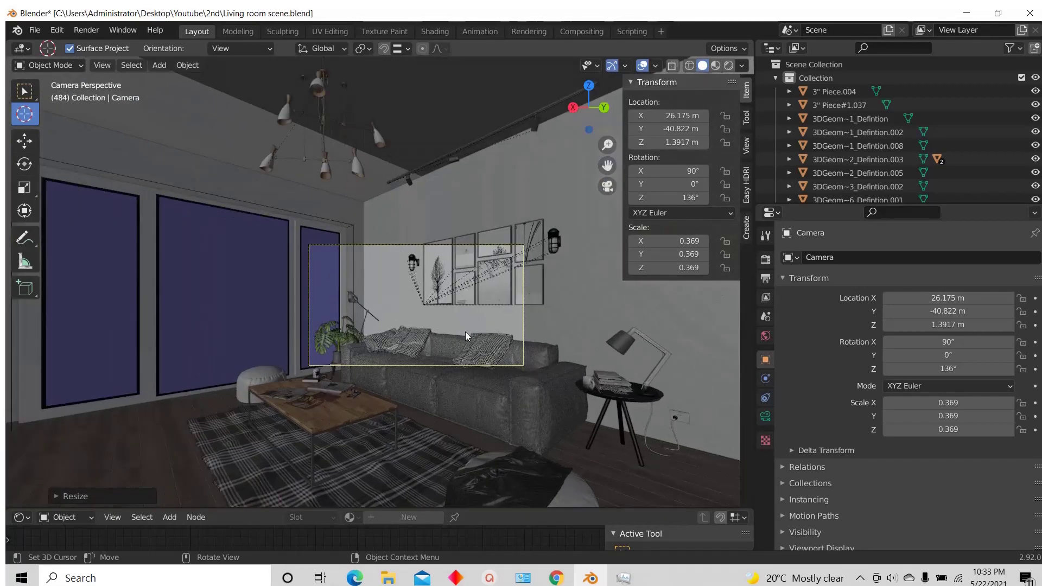
pyautogui.scroll(-1, 439, 290)
pyautogui.scroll(2, 509, 265)
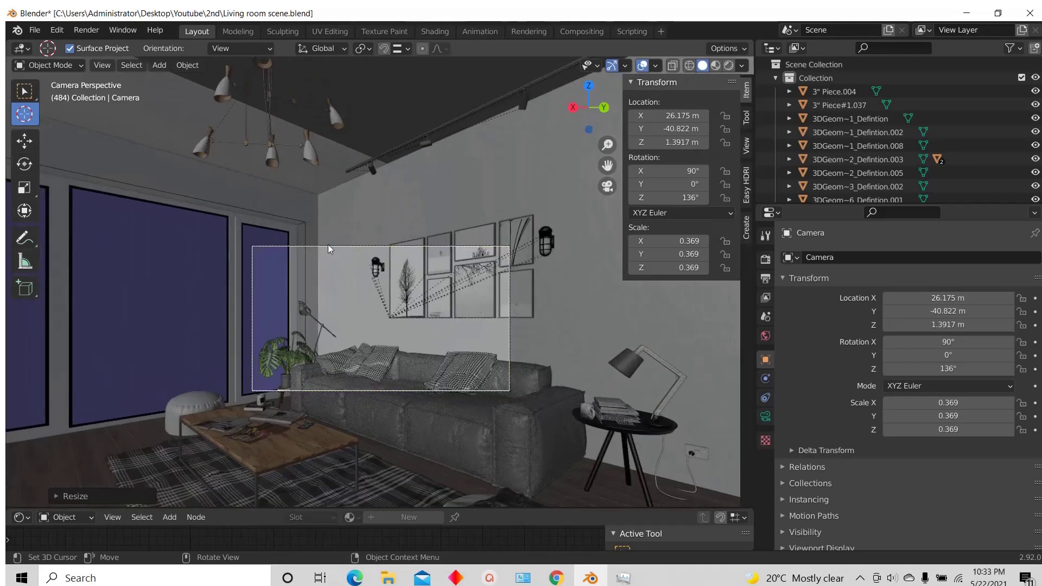
pyautogui.scroll(-4, 328, 250)
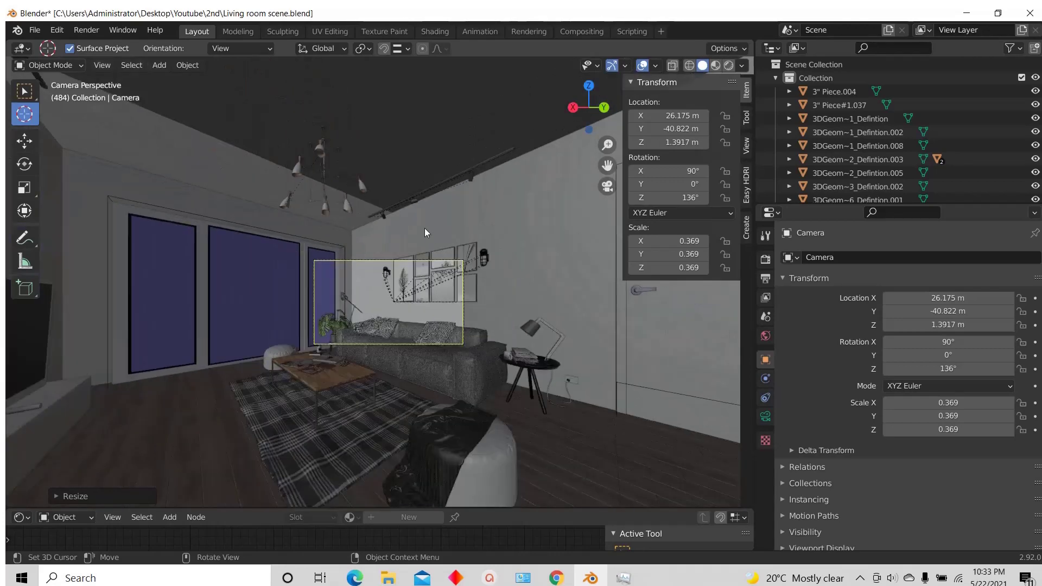
pyautogui.scroll(1, 461, 343)
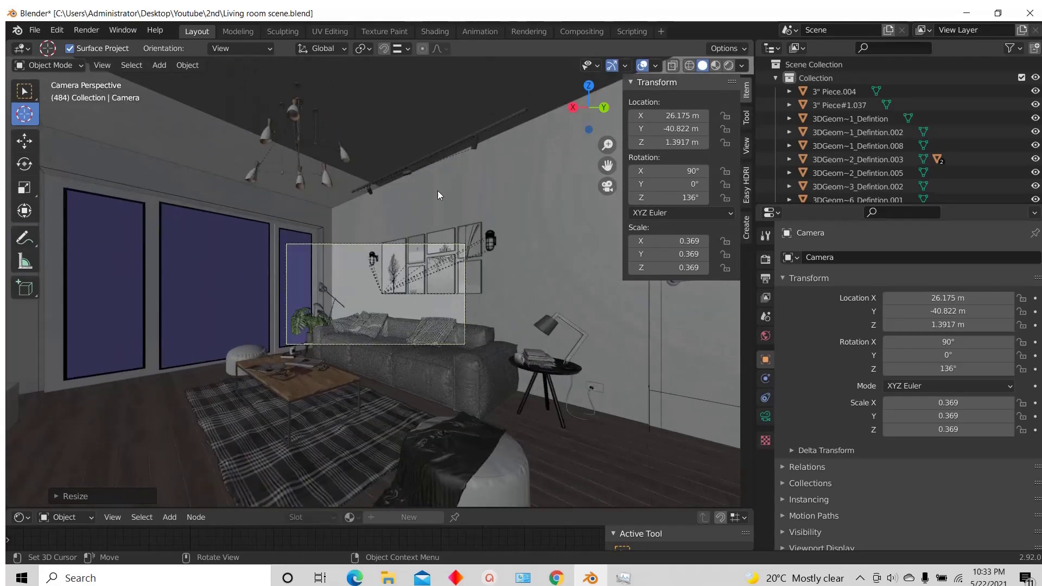
pyautogui.scroll(1, 483, 253)
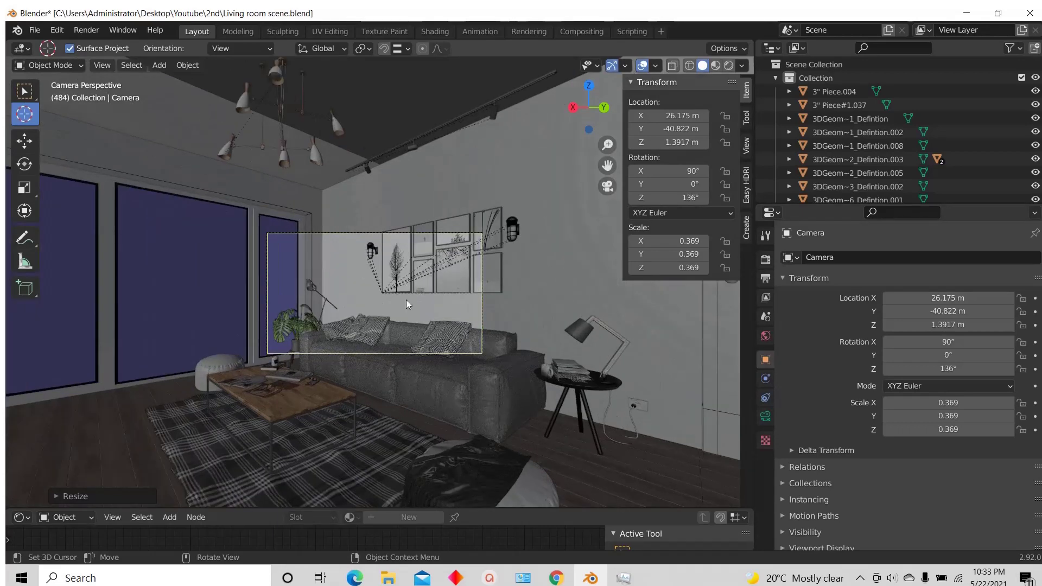
pyautogui.scroll(3, 464, 253)
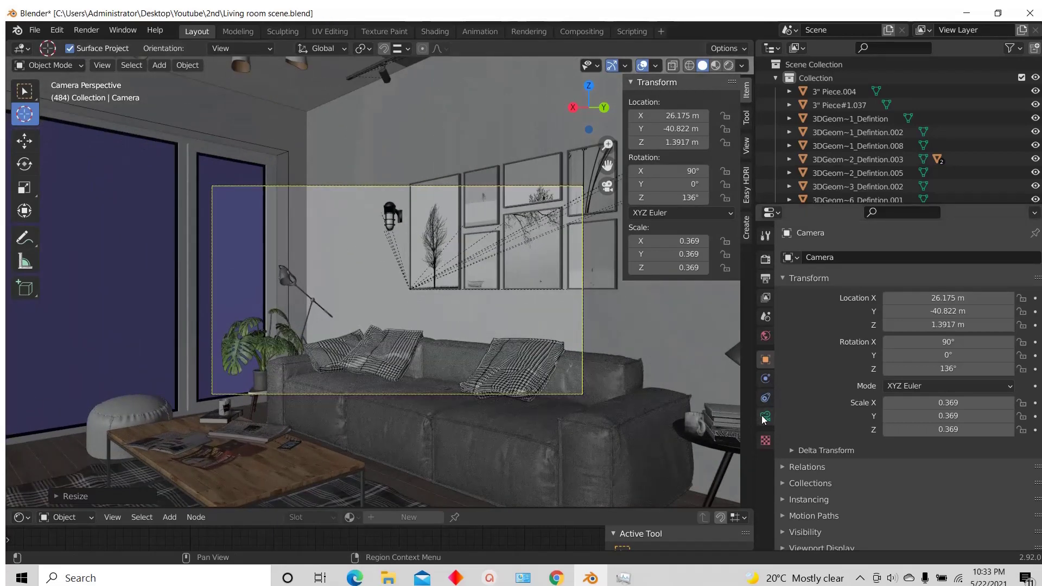
# Step: Switch to the Select tool, leave the camera view and select the camera near the teddy bear cabinet
pyautogui.click(544, 397)
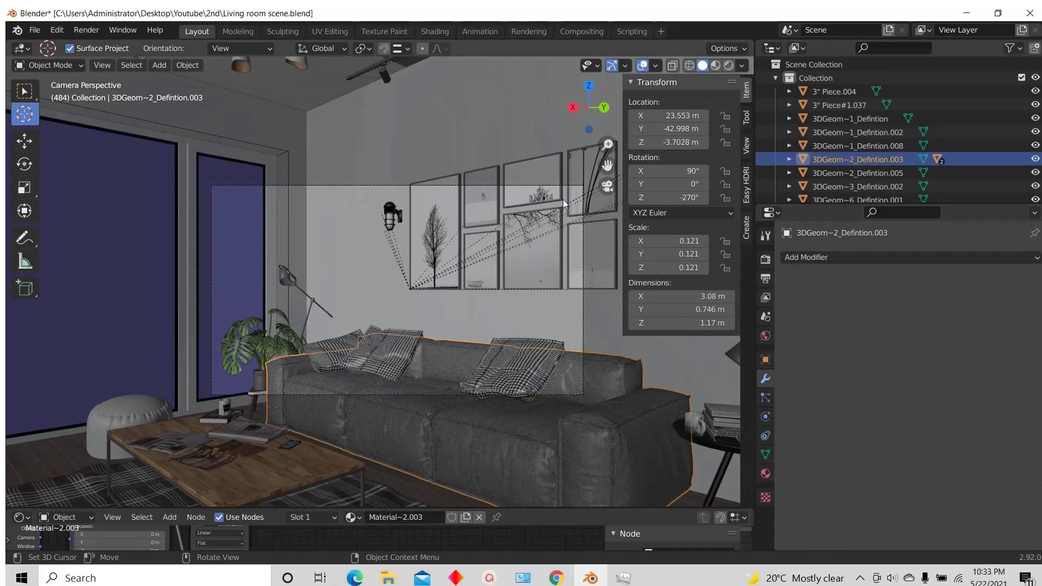
pyautogui.click(565, 186)
pyautogui.click(24, 92)
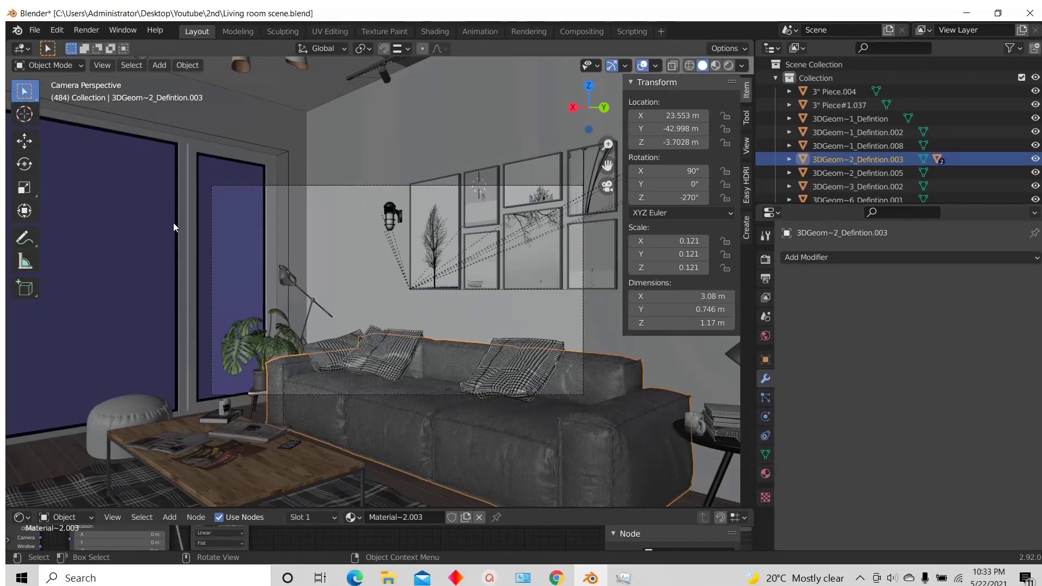
pyautogui.click(211, 250)
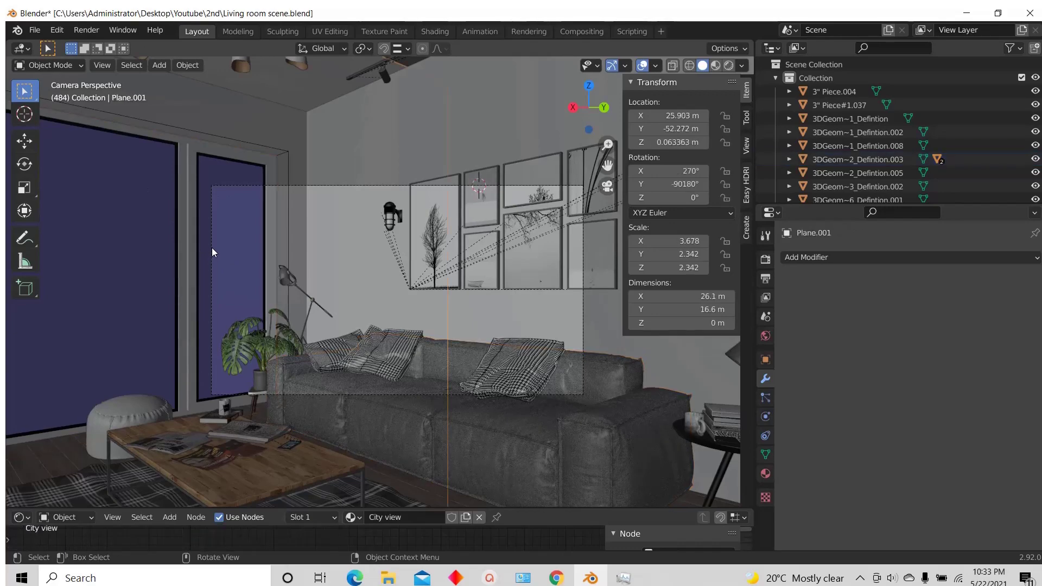
pyautogui.moveTo(212, 247); pyautogui.dragTo(493, 253, button='middle')
pyautogui.click(493, 253)
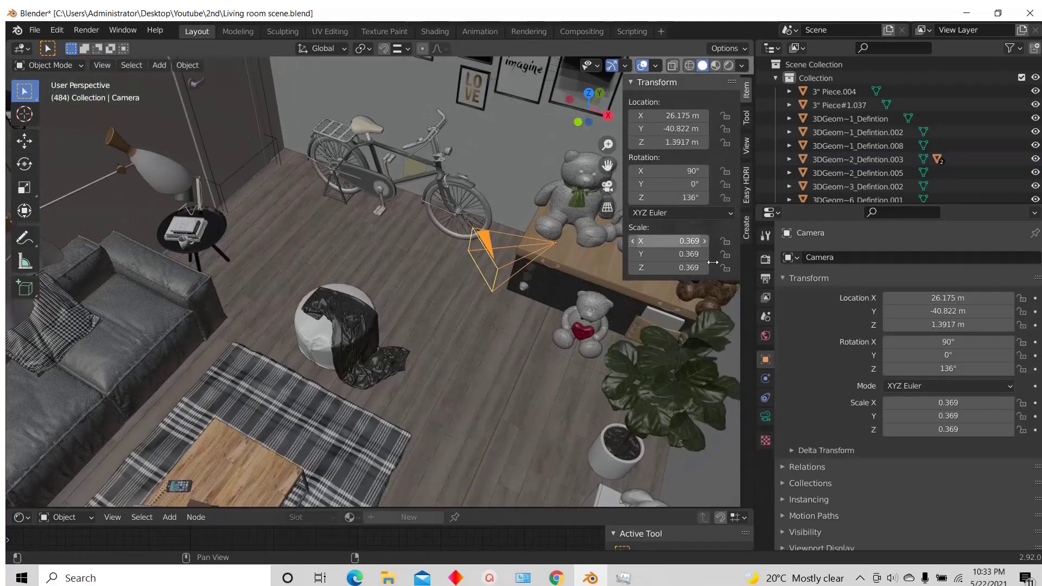
# Step: Set the camera's viewport passepartout to 1.000 so the area outside the frame is fully dark
pyautogui.click(766, 417)
pyautogui.scroll(-12, 796, 447)
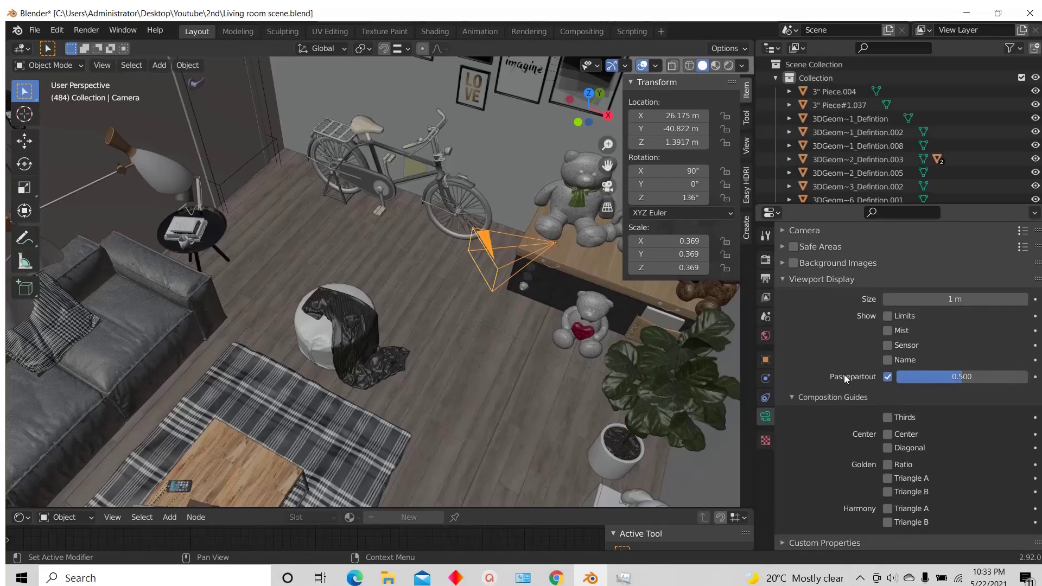
pyautogui.moveTo(958, 376); pyautogui.dragTo(1025, 377)
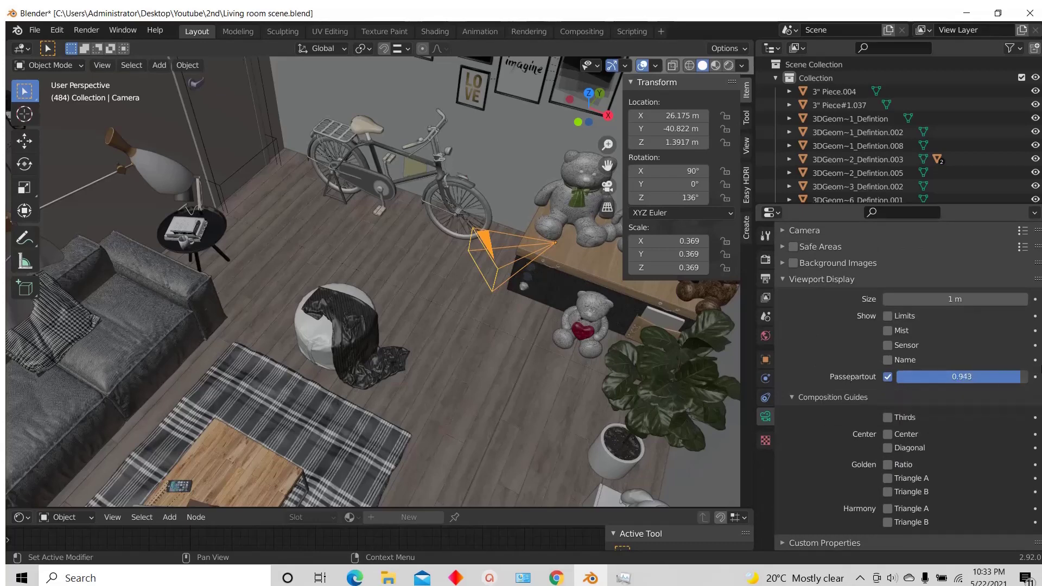
# Step: Look through the active camera and examine how it frames the sofa, floor lamp and wall pictures
pyautogui.scroll(2, 500, 258)
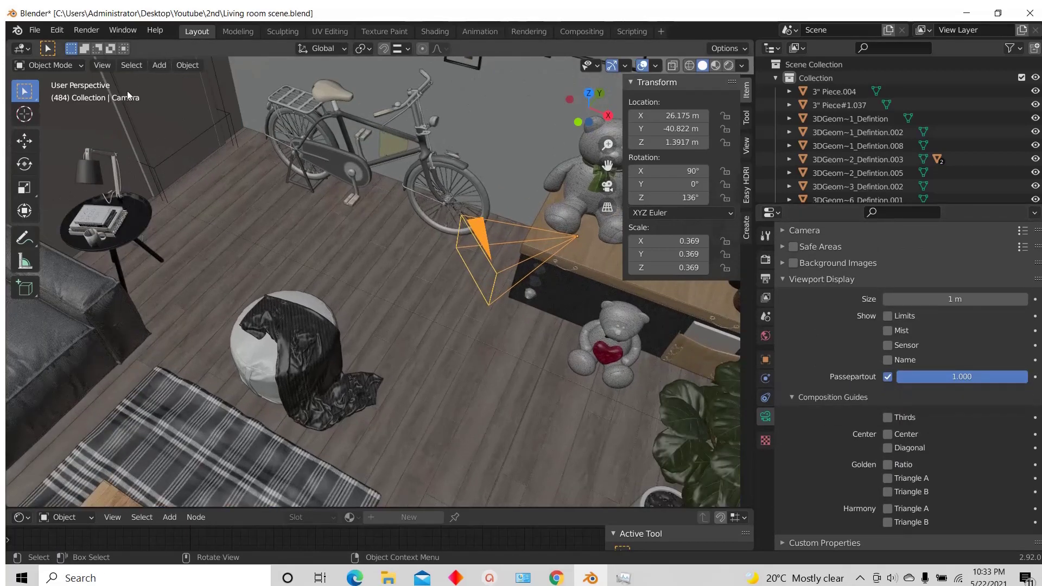
pyautogui.click(101, 66)
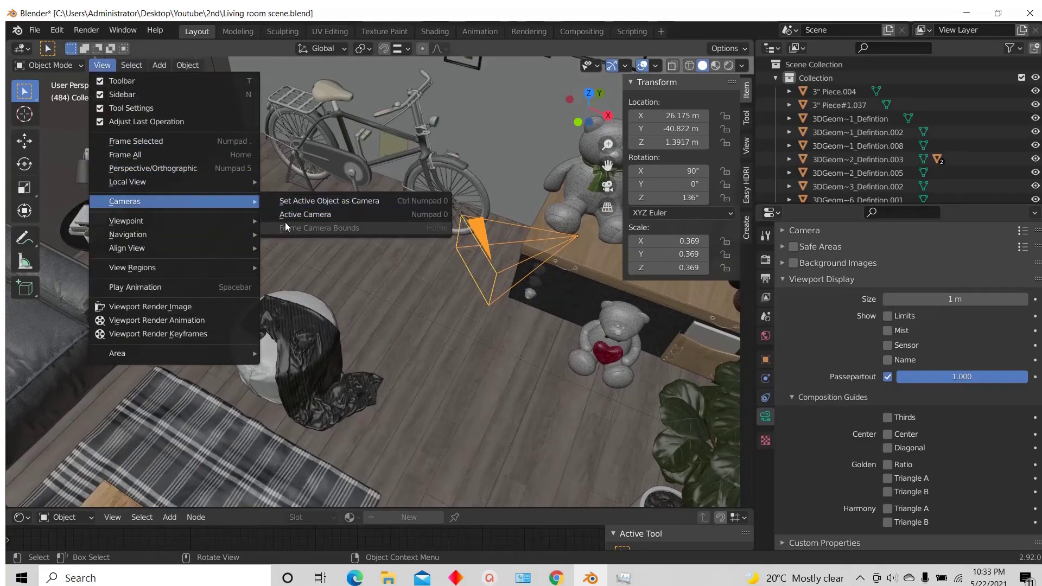
pyautogui.click(285, 223)
pyautogui.scroll(3, 291, 260)
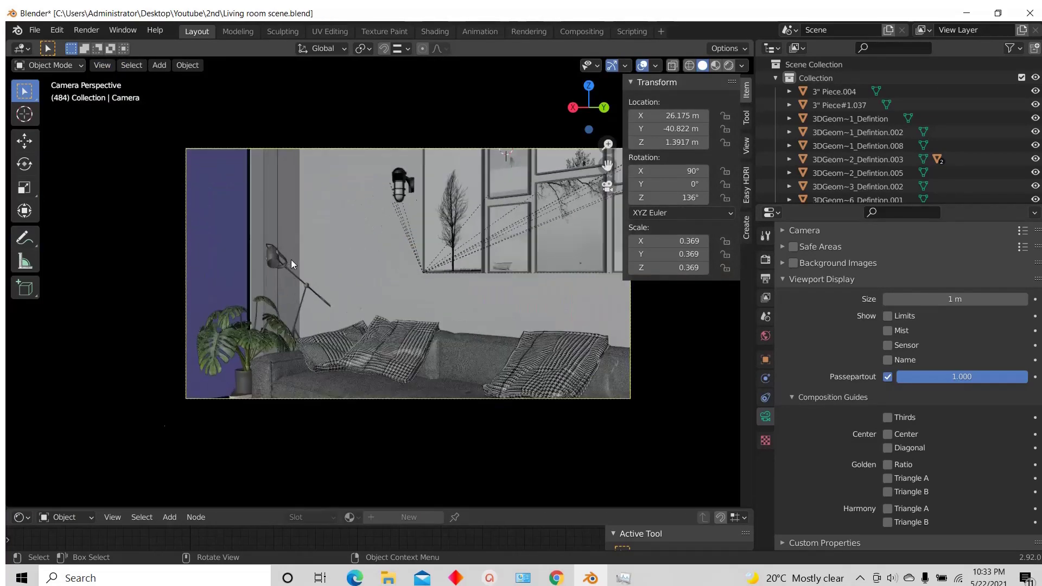
pyautogui.scroll(2, 400, 285)
pyautogui.scroll(-3, 425, 242)
pyautogui.scroll(4, 430, 235)
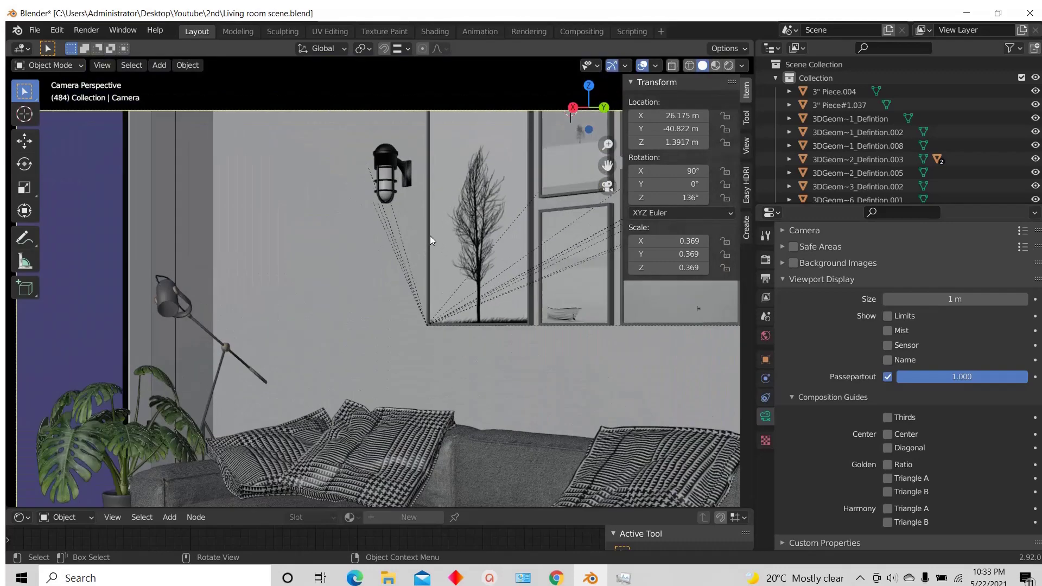
pyautogui.scroll(-4, 451, 296)
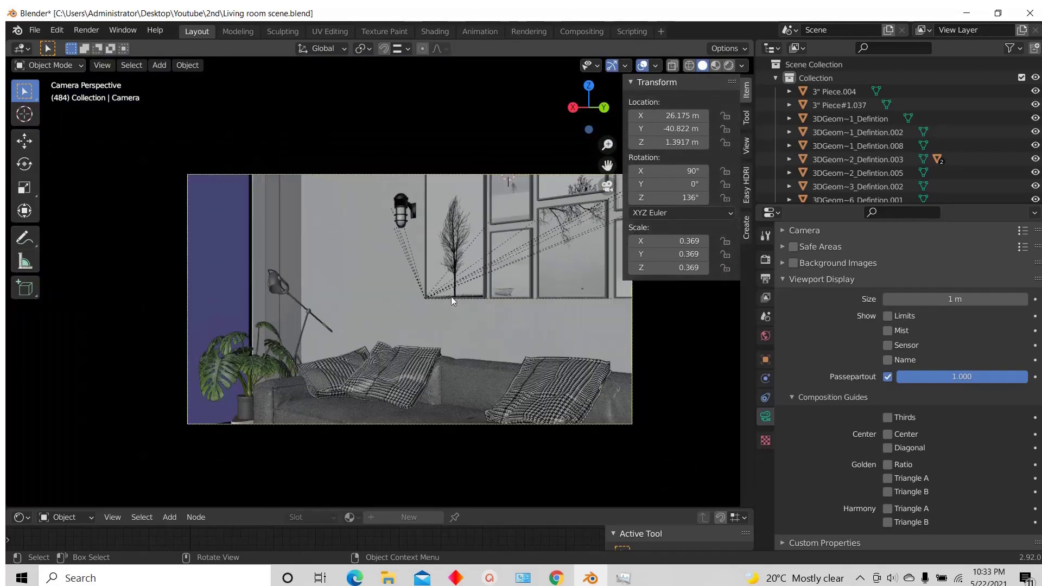
pyautogui.scroll(1, 433, 278)
pyautogui.scroll(-1, 415, 303)
pyautogui.scroll(1, 438, 292)
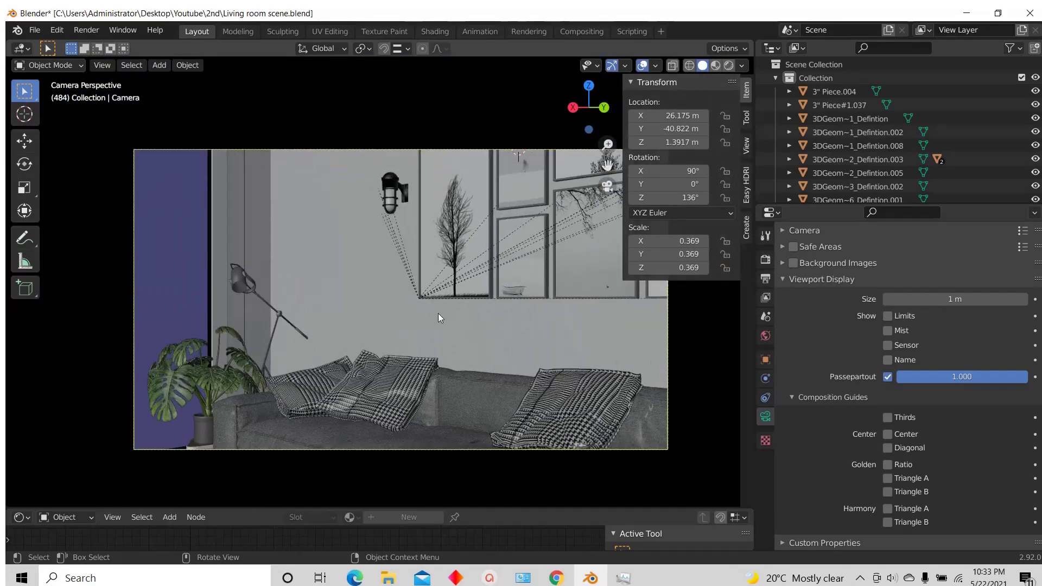
pyautogui.scroll(-1, 422, 398)
pyautogui.scroll(2, 437, 280)
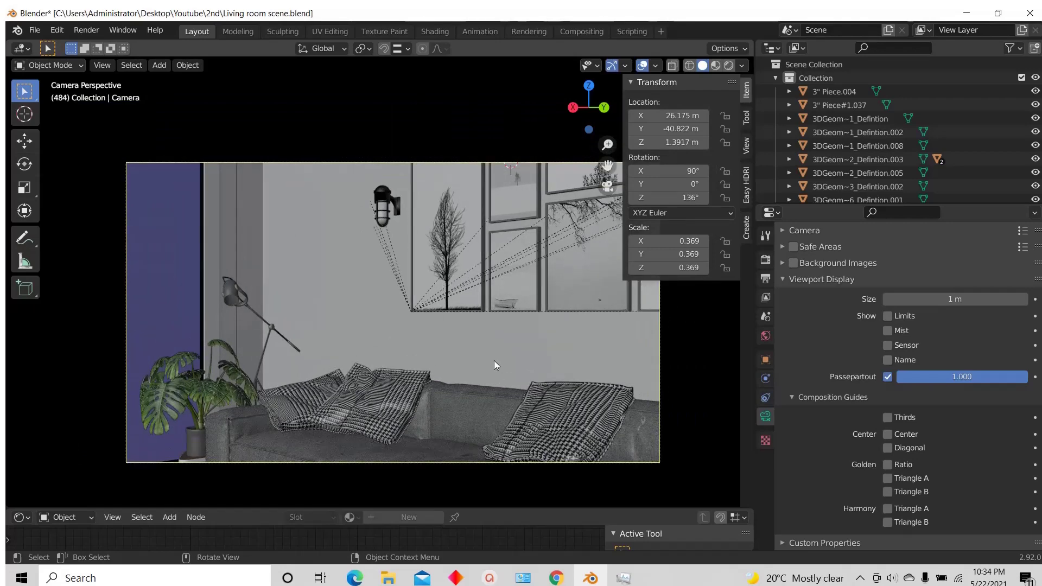
pyautogui.scroll(-2, 391, 271)
pyautogui.scroll(3, 391, 271)
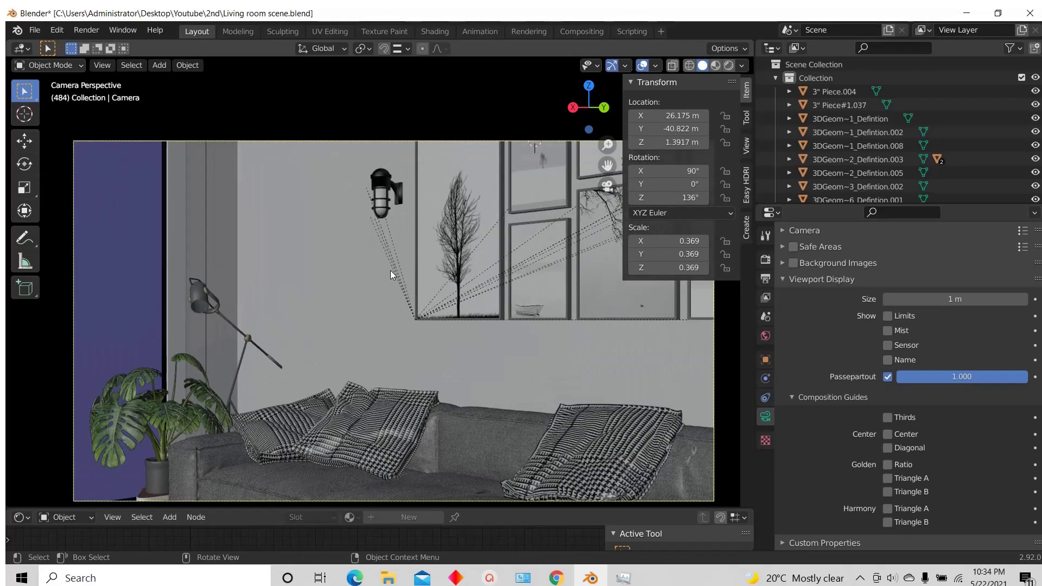
pyautogui.scroll(-3, 389, 270)
# Step: In top orthographic view, move the camera back toward the teddy bear table, to about X 26.79 m, Y -40.38 m
pyautogui.moveTo(390, 270); pyautogui.dragTo(492, 326, button='middle')
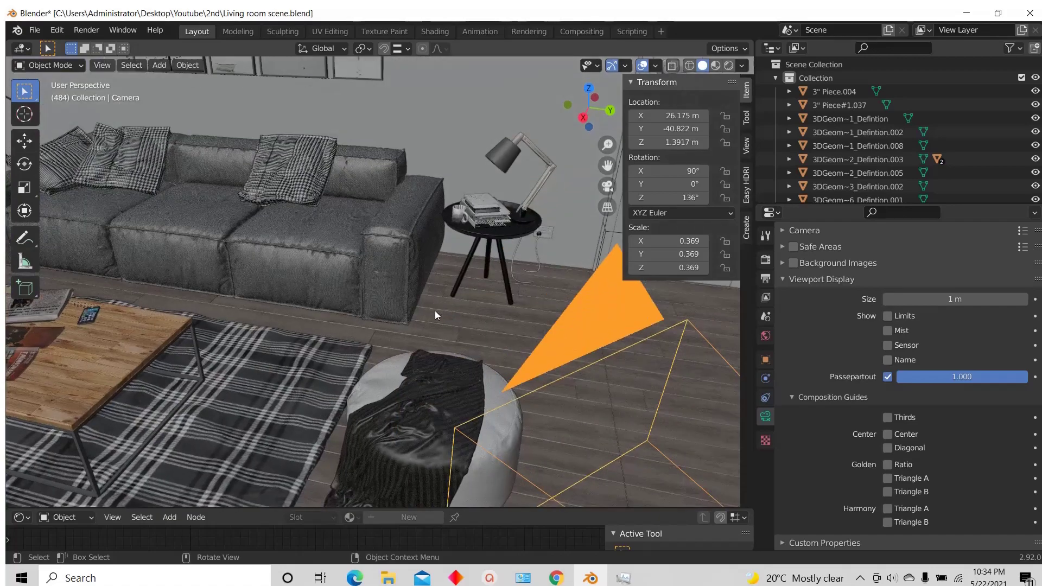
pyautogui.scroll(-3, 435, 310)
pyautogui.scroll(-2, 480, 318)
pyautogui.click(588, 93)
pyautogui.press('KP_7')
pyautogui.scroll(-3, 420, 363)
pyautogui.scroll(2, 420, 364)
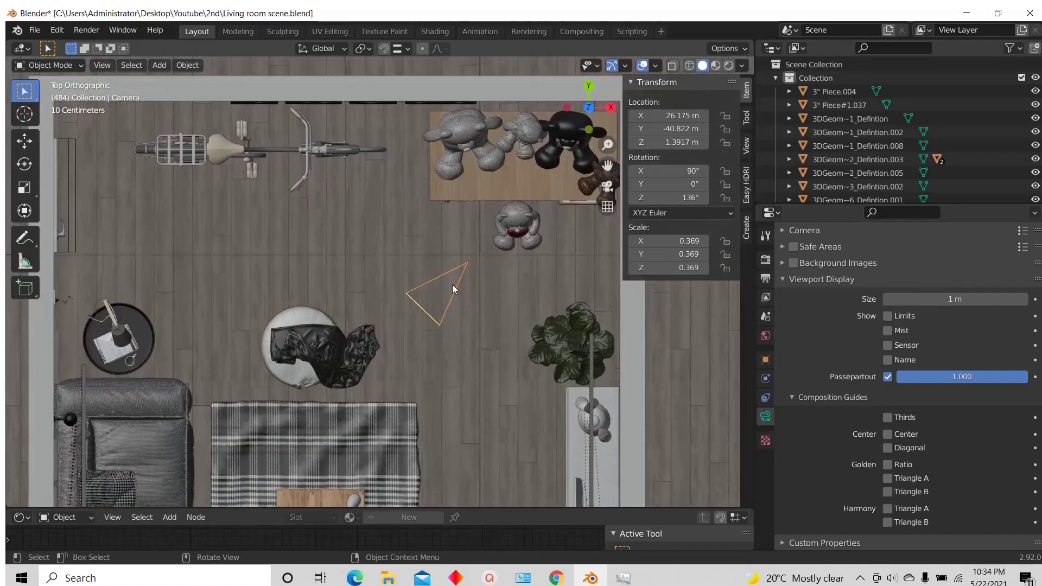
pyautogui.press('g')
pyautogui.click(491, 268)
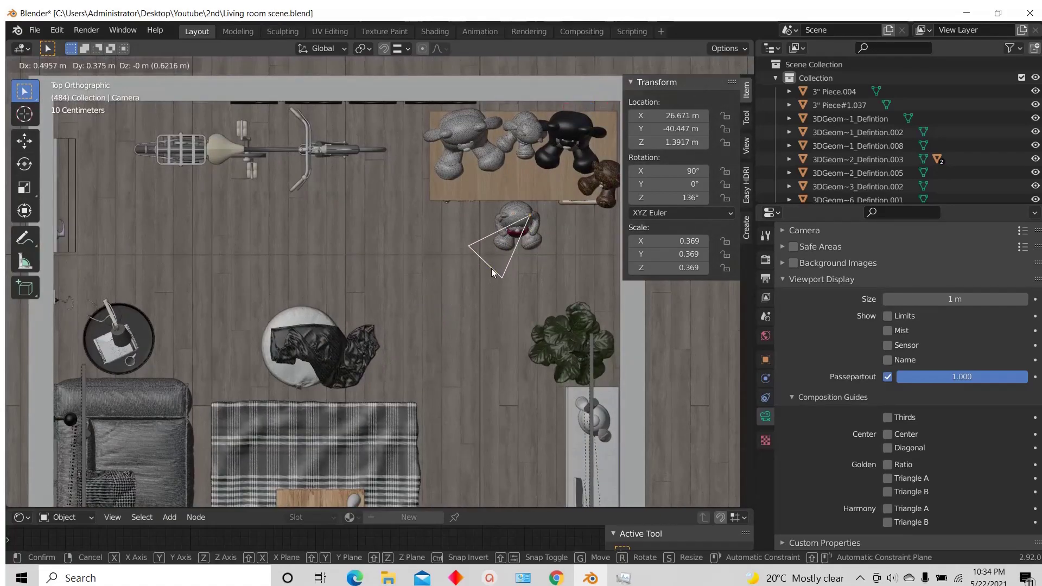
pyautogui.scroll(2, 508, 243)
pyautogui.press('g')
pyautogui.click(493, 295)
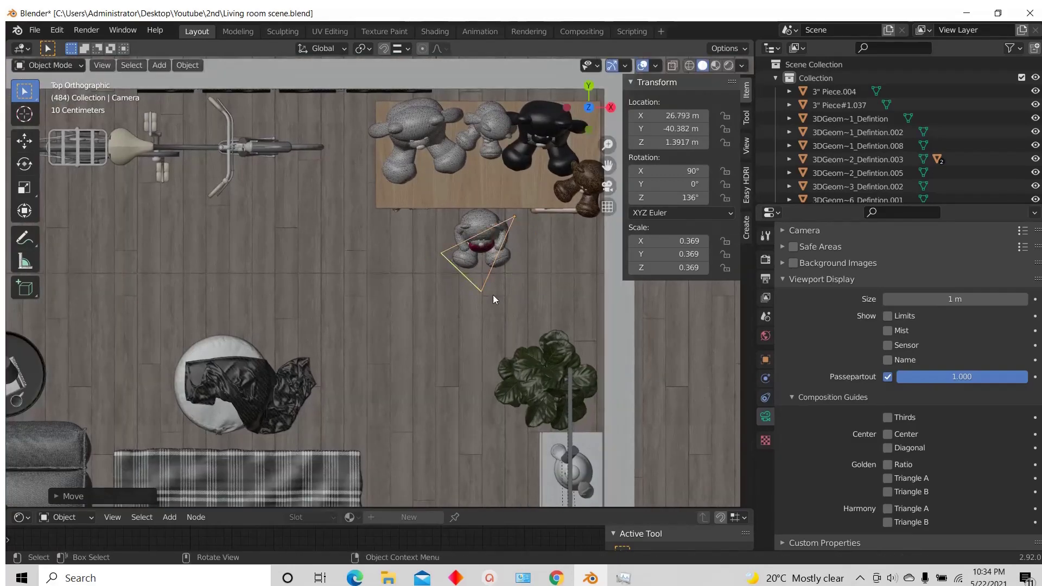
# Step: Check the camera's new placement beside the teddy bears in perspective and return to the camera view
pyautogui.moveTo(493, 294); pyautogui.dragTo(462, 272, button='middle')
pyautogui.moveTo(601, 323); pyautogui.dragTo(477, 282, button='middle')
pyautogui.scroll(5, 494, 360)
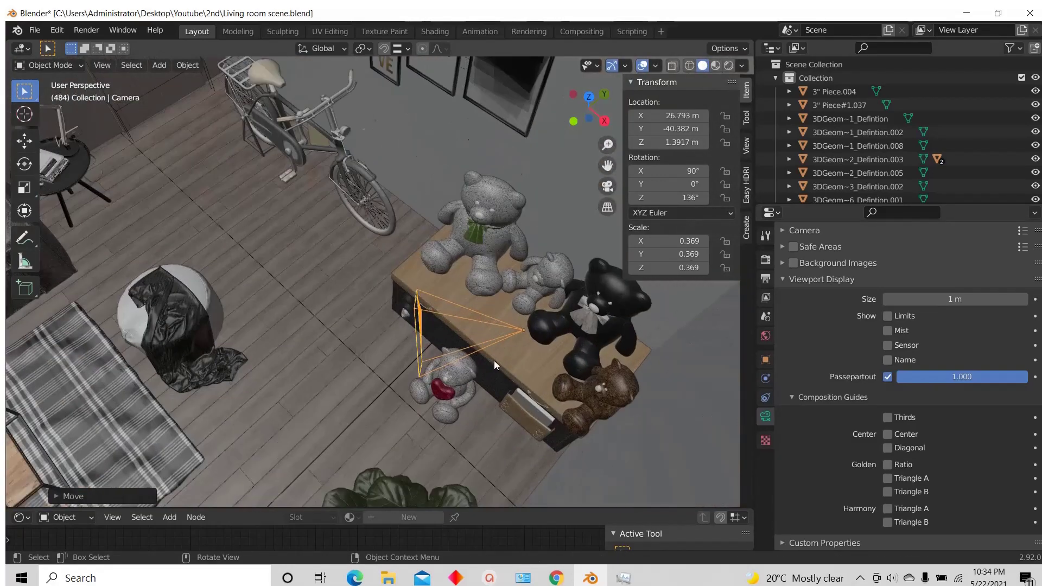
pyautogui.moveTo(473, 350); pyautogui.dragTo(539, 295, button='middle')
pyautogui.scroll(2, 523, 273)
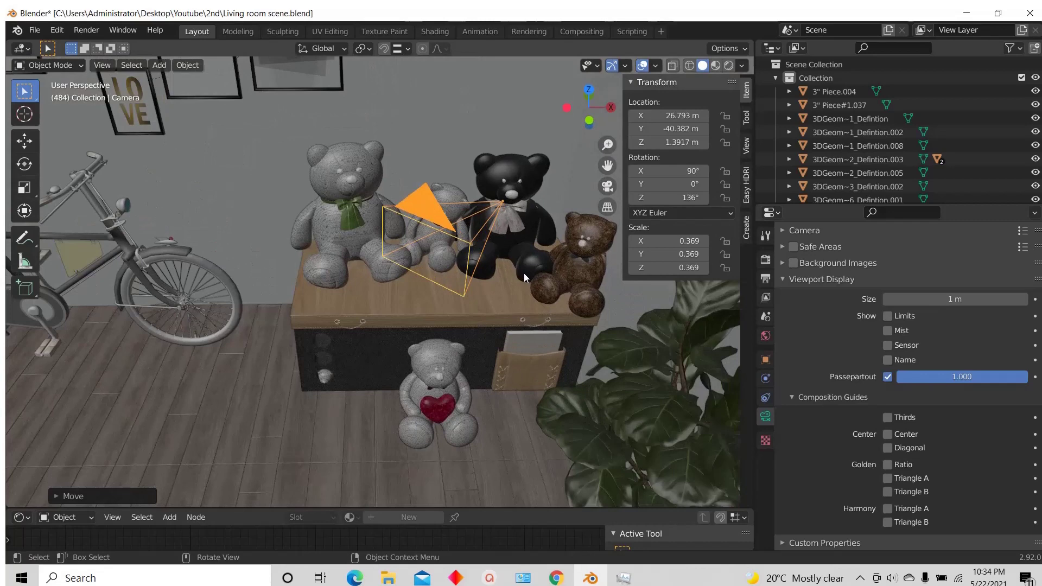
pyautogui.press('KP_0')
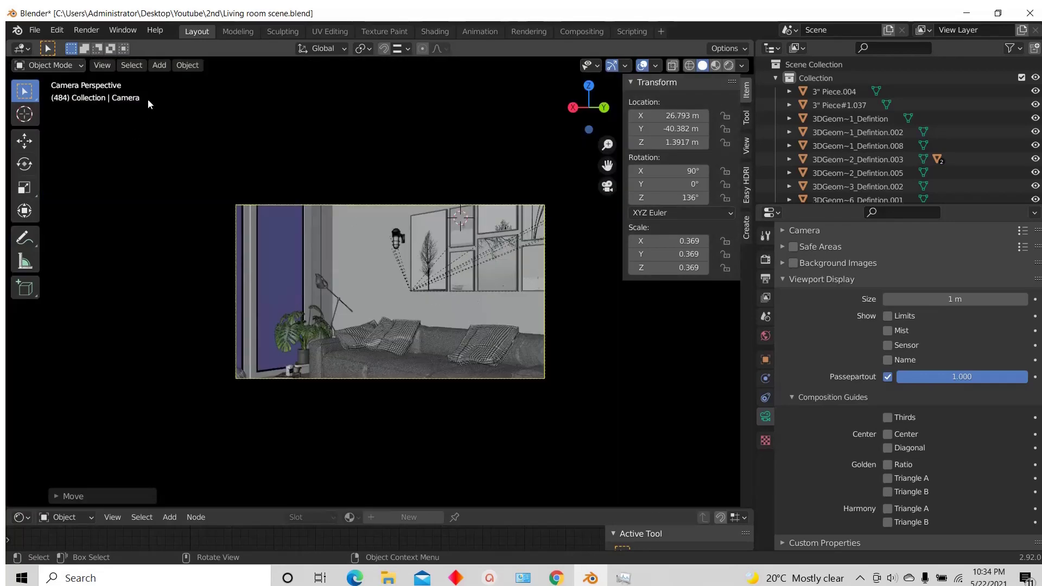
# Step: Start Walk Navigation, aim the camera at the sofa with about 85.8° X and 133° Z rotation, and back it away to about X 27.34 m
pyautogui.click(102, 66)
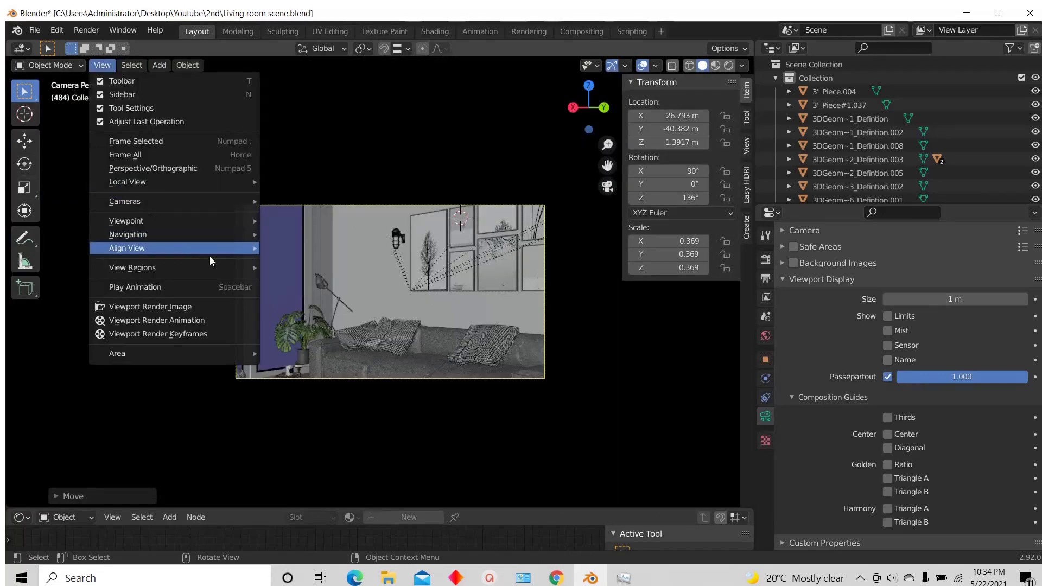
pyautogui.moveTo(220, 236)
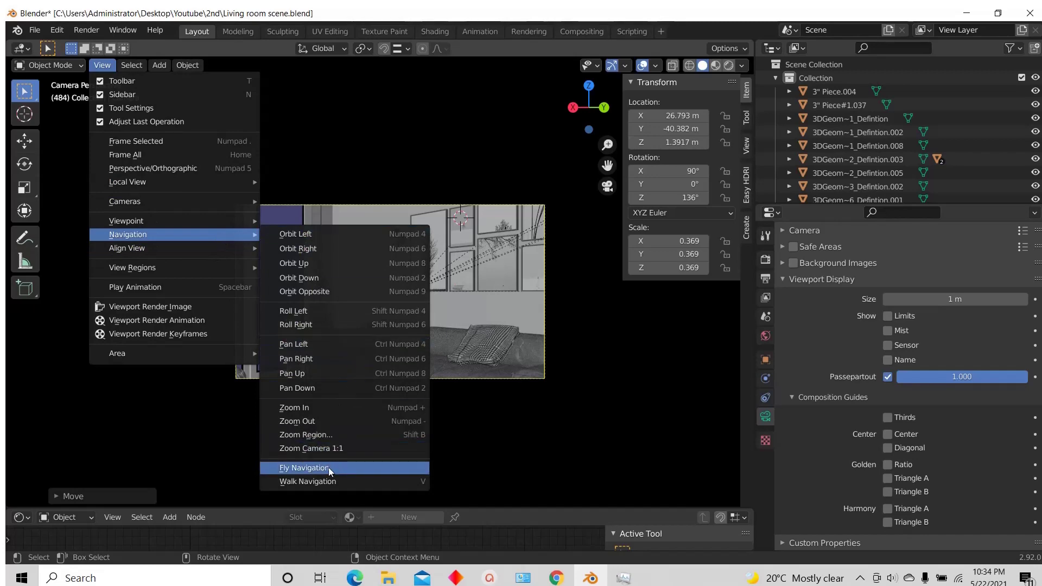
pyautogui.click(308, 481)
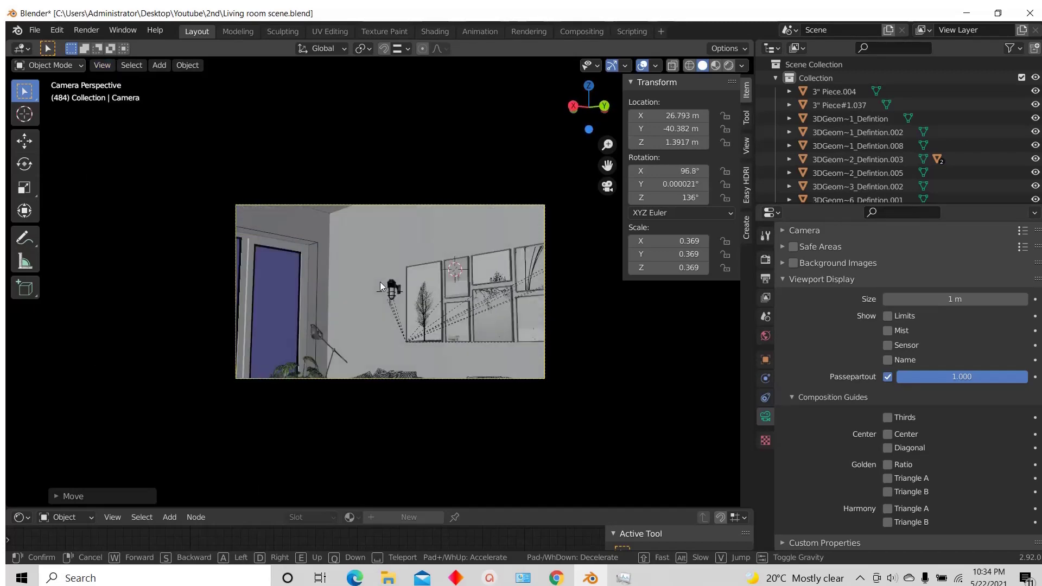
pyautogui.moveTo(380, 282)
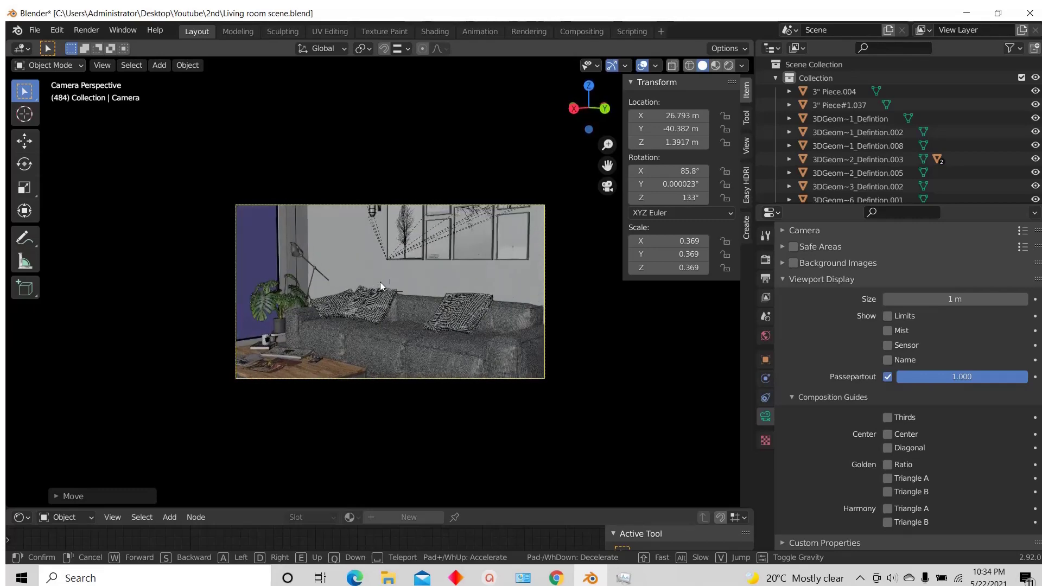
pyautogui.press('w')
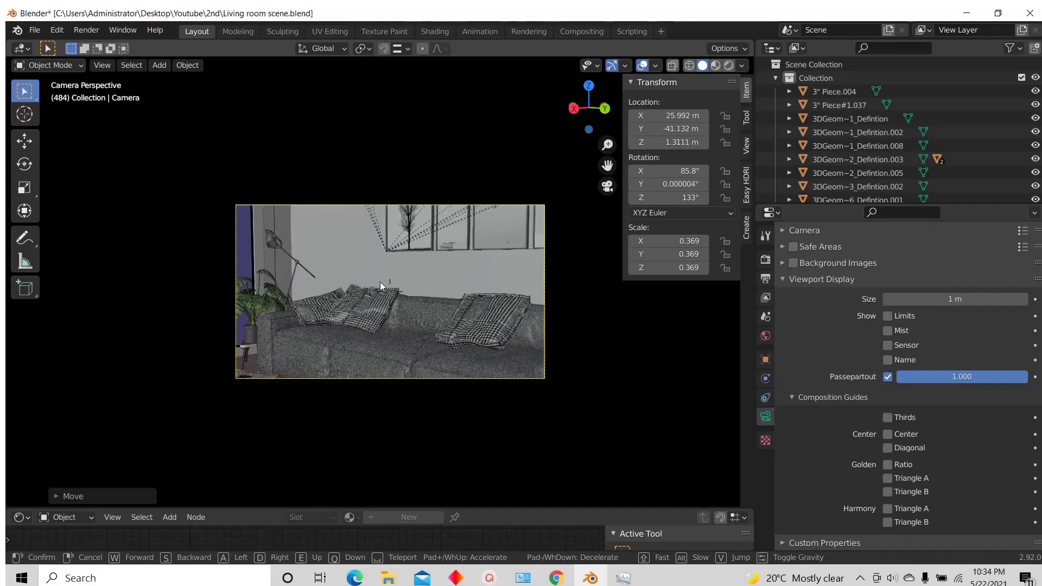
pyautogui.press('s')
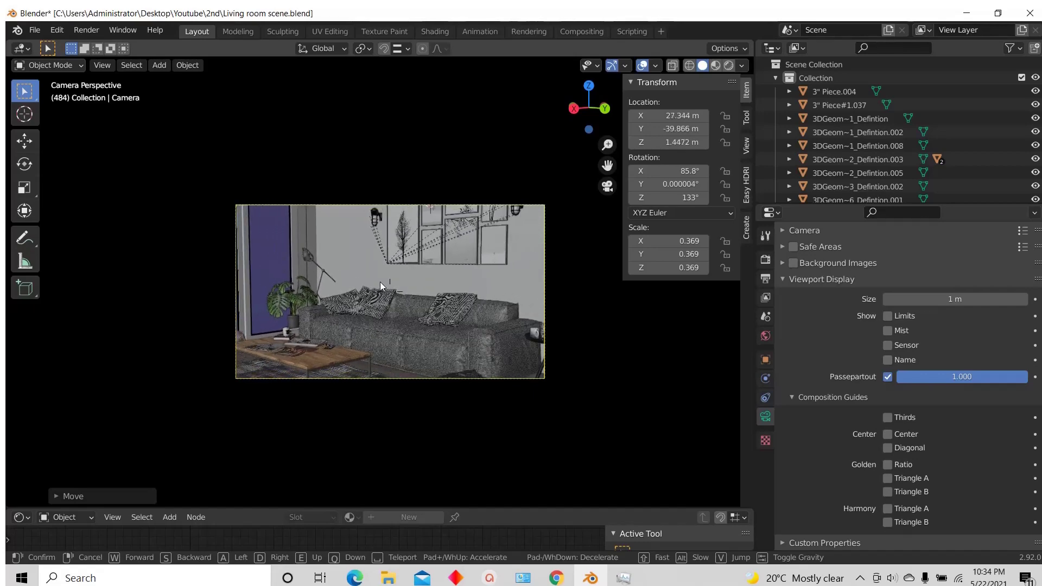
# Step: Strafe the camera left and back right, placing it at about X 26.51 m, Y -39.97 m, facing the sofa and side table
pyautogui.press('a')
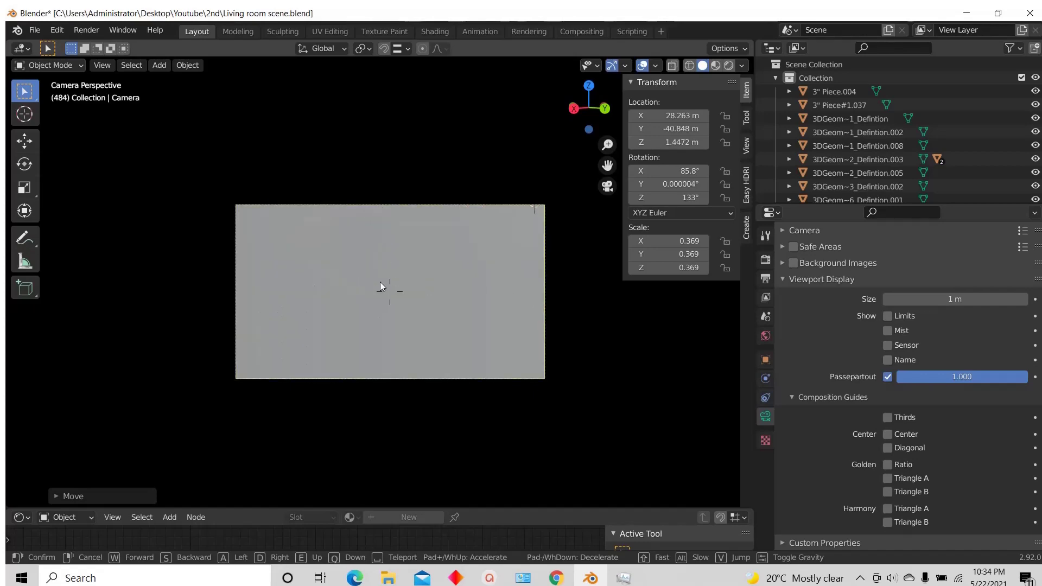
pyautogui.press('s')
pyautogui.press('d')
pyautogui.press('w')
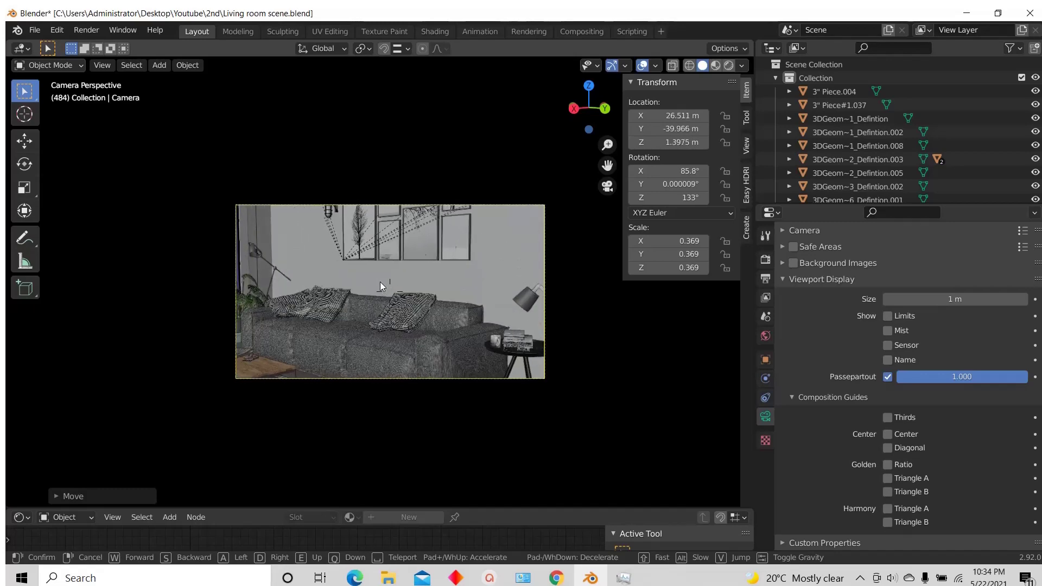
# Step: Move the camera forward and left, and try lower and higher positions, ending at a height of about 1.98 m
pyautogui.press('w')
pyautogui.press('a')
pyautogui.press('e')
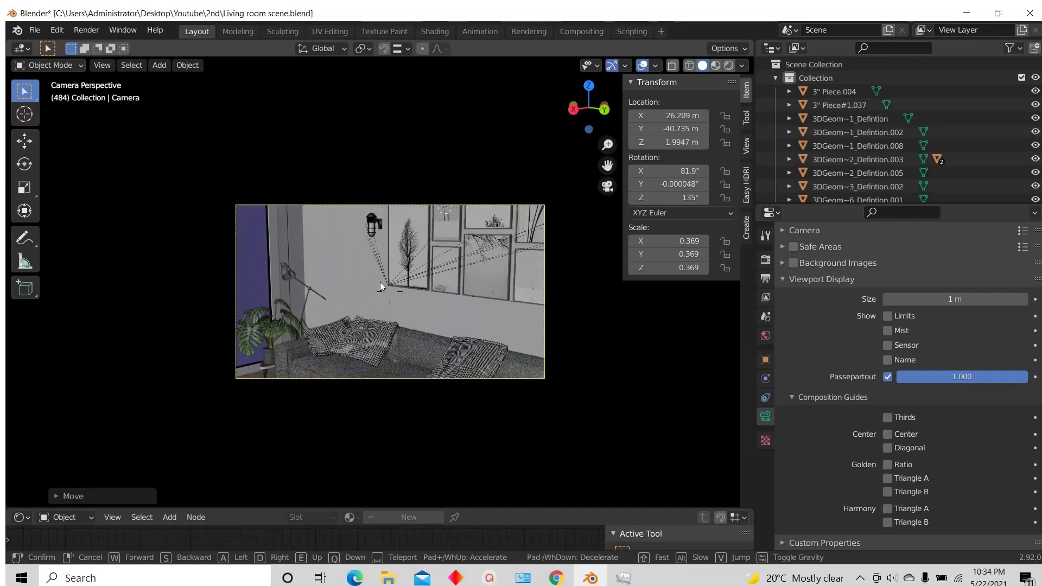
pyautogui.press('q')
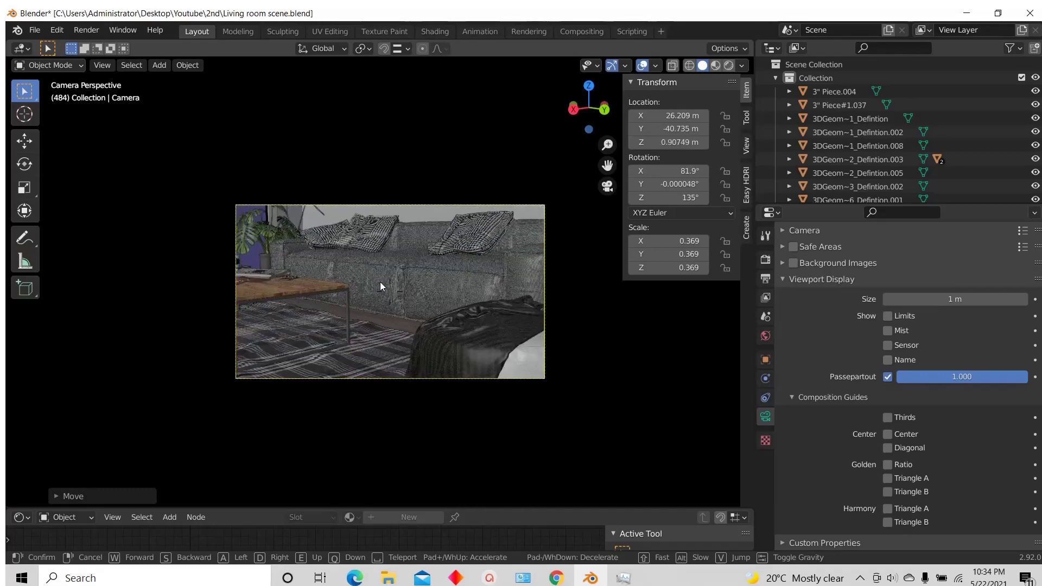
pyautogui.press('e')
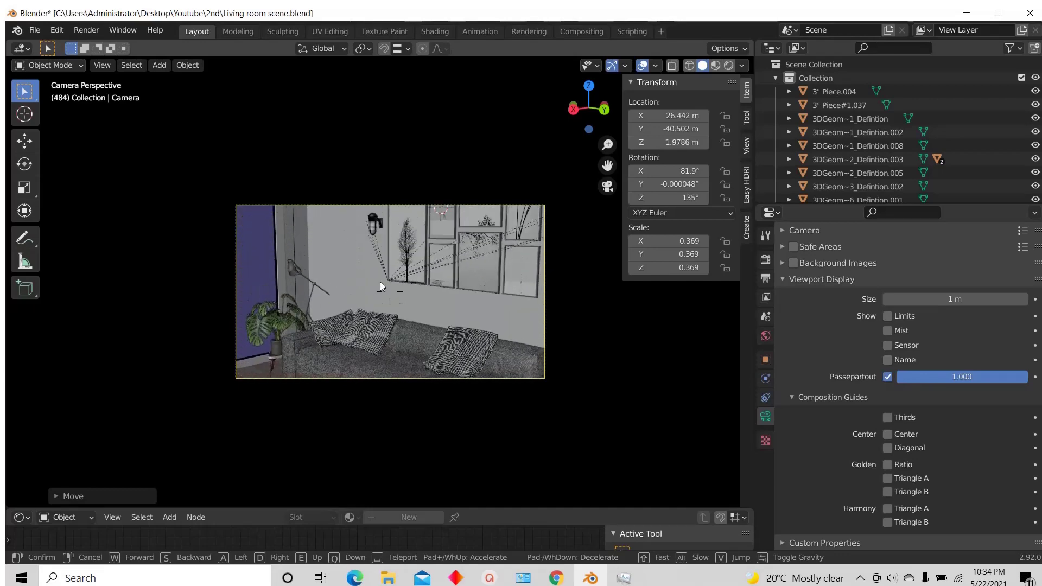
# Step: Back the camera away and raise it to about 2.79 m, tilted down to about 72.6°, to include the whole sofa
pyautogui.press('s')
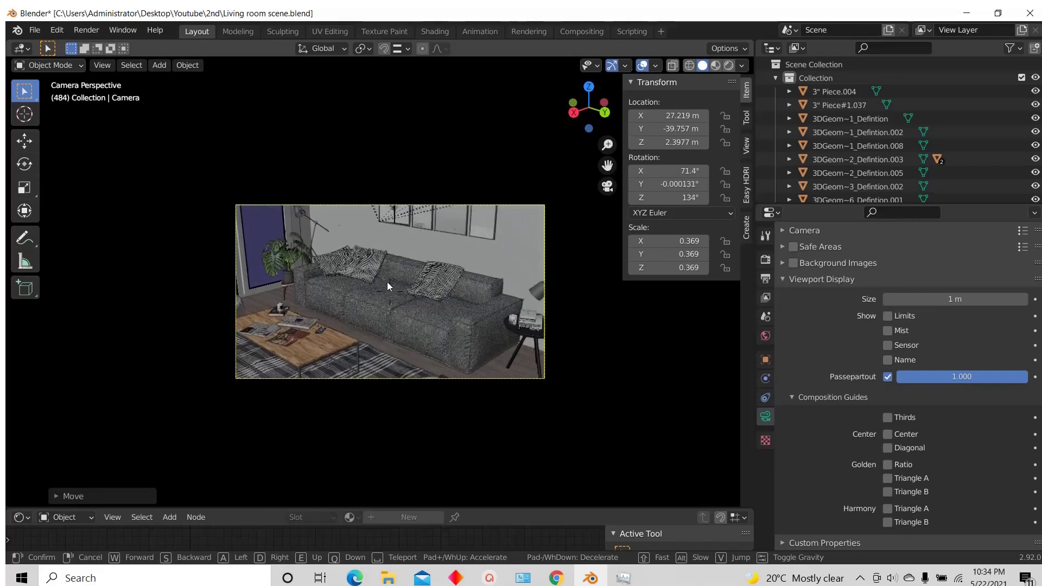
pyautogui.press('s')
pyautogui.press('w')
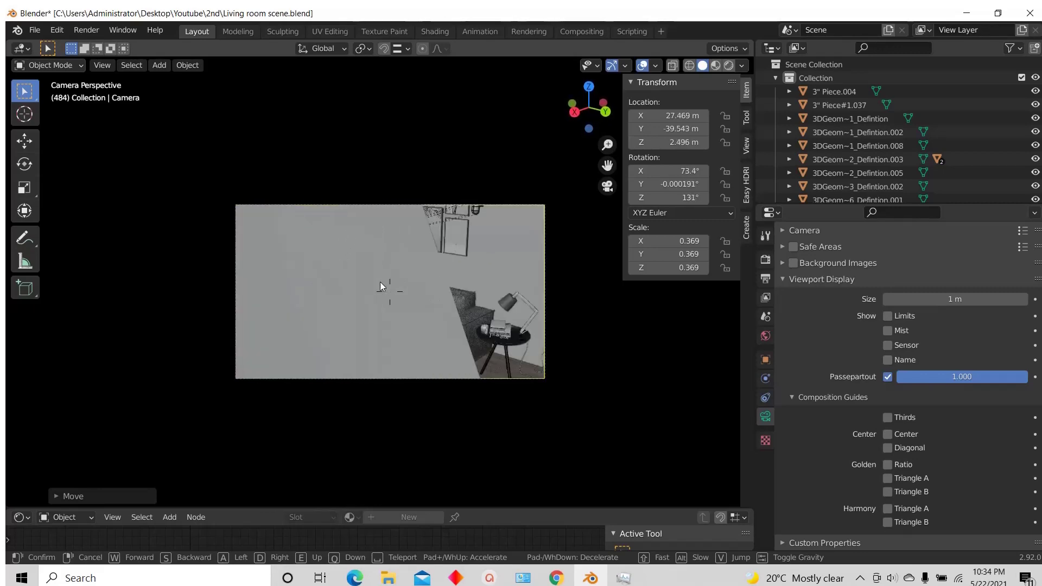
pyautogui.press('s')
pyautogui.press('e')
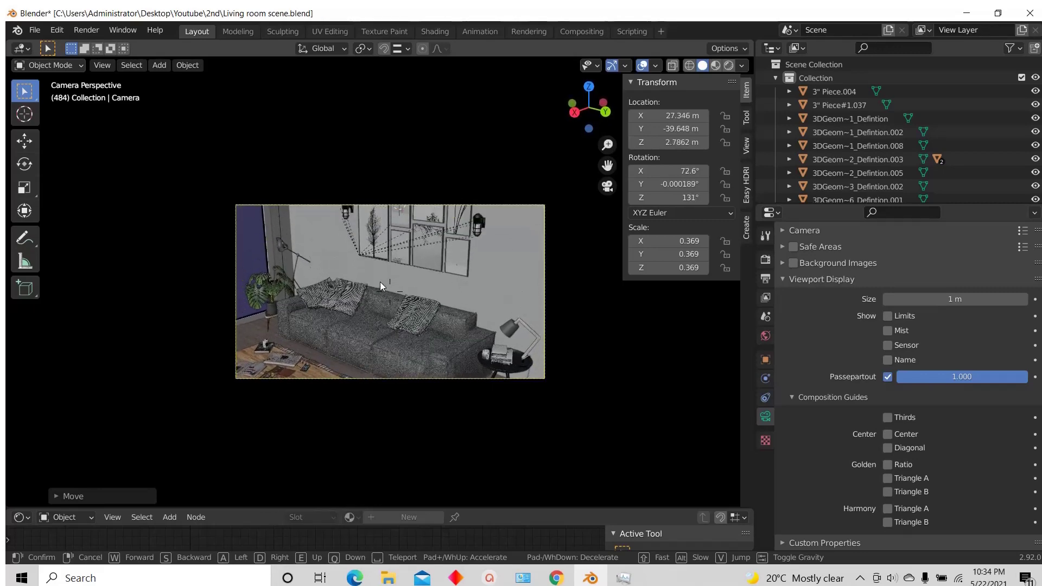
# Step: Lower the camera to about 1.70 m, aim it at about 79.8° X and 132° Z rotation, and confirm the framing
pyautogui.press('q')
pyautogui.press('q')
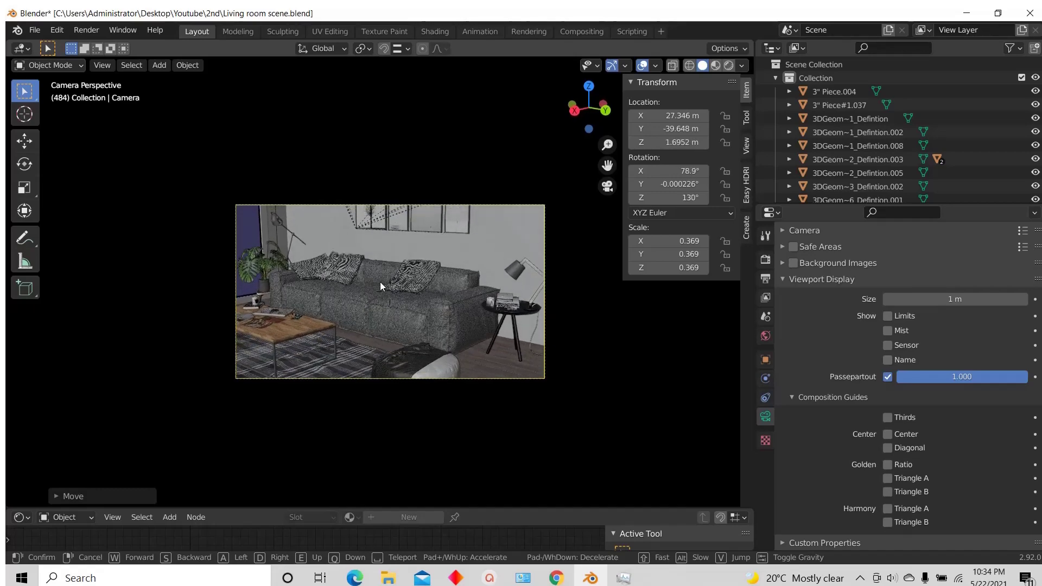
pyautogui.press('q')
pyautogui.press('e')
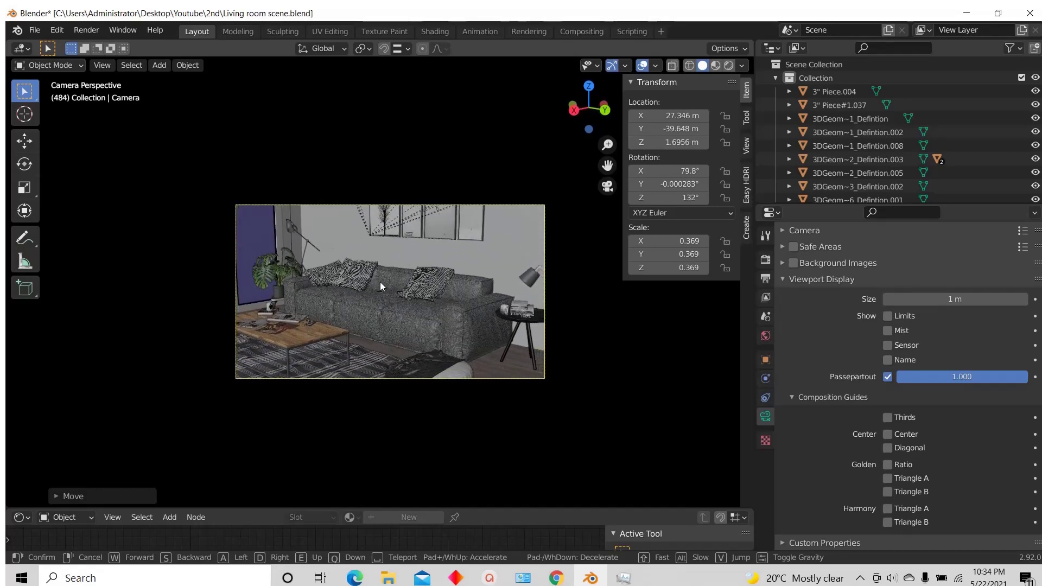
pyautogui.click(380, 282)
pyautogui.scroll(2, 376, 298)
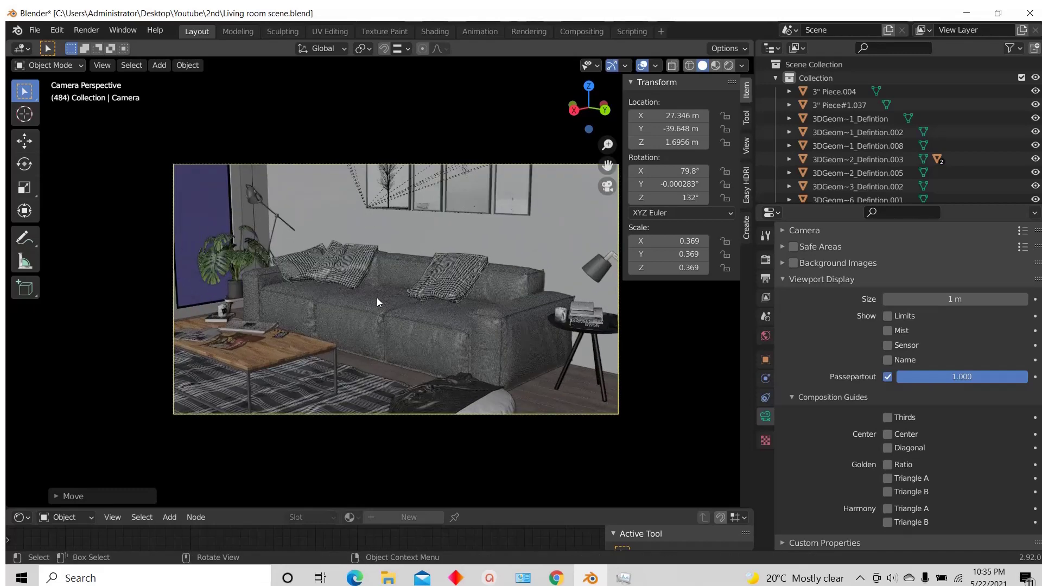
pyautogui.scroll(2, 377, 298)
pyautogui.scroll(-2, 330, 318)
pyautogui.scroll(1, 380, 331)
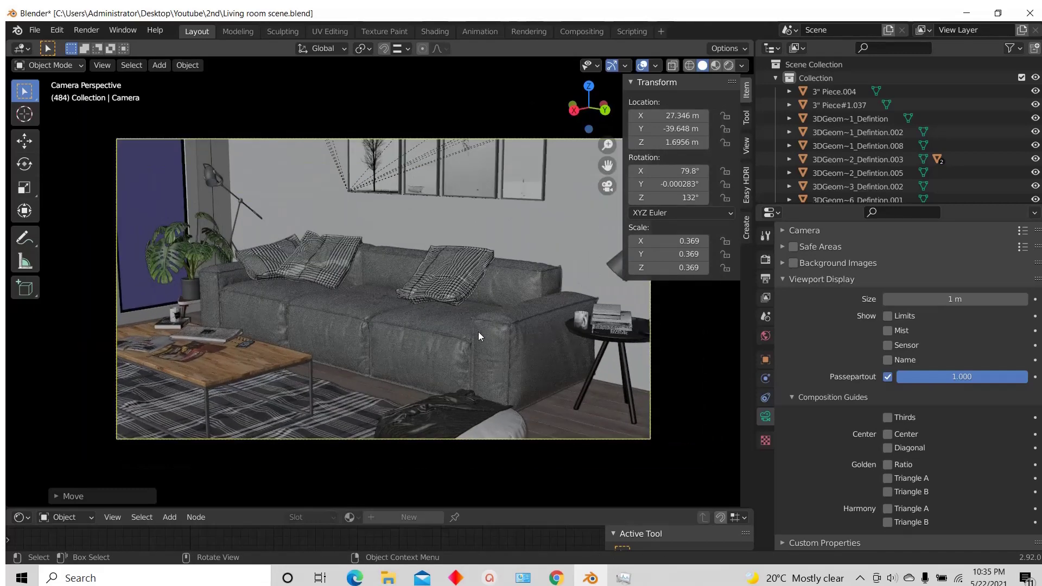
# Step: Set the camera's focal length to 35 mm to widen the living room shot
pyautogui.scroll(10, 863, 353)
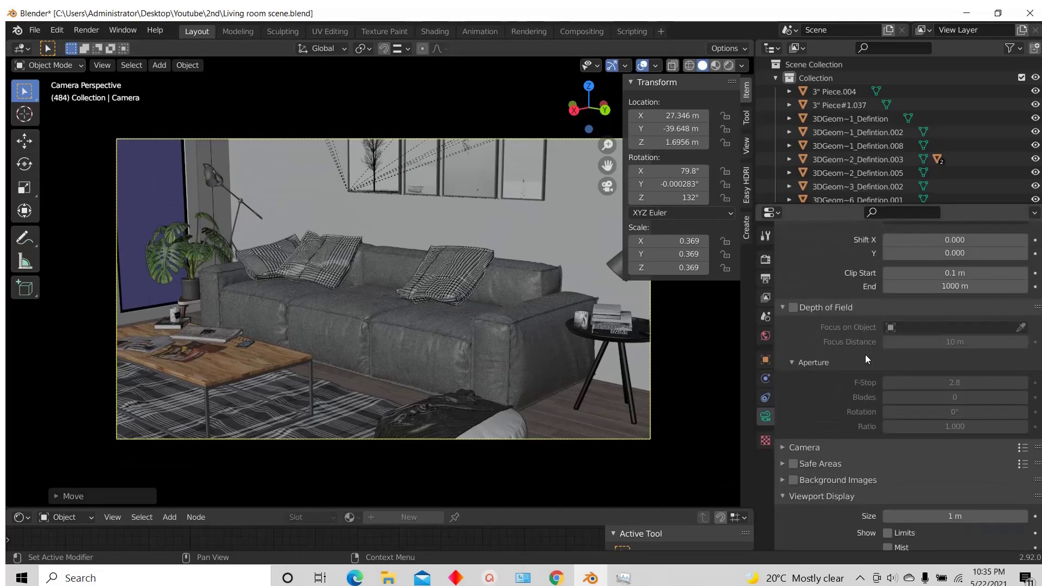
pyautogui.scroll(5, 865, 354)
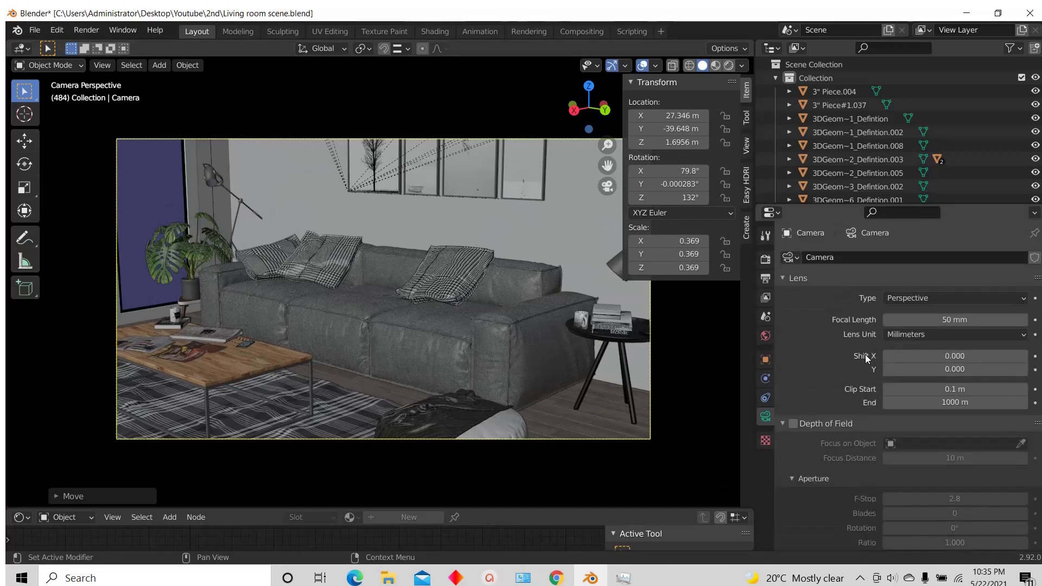
pyautogui.click(960, 318)
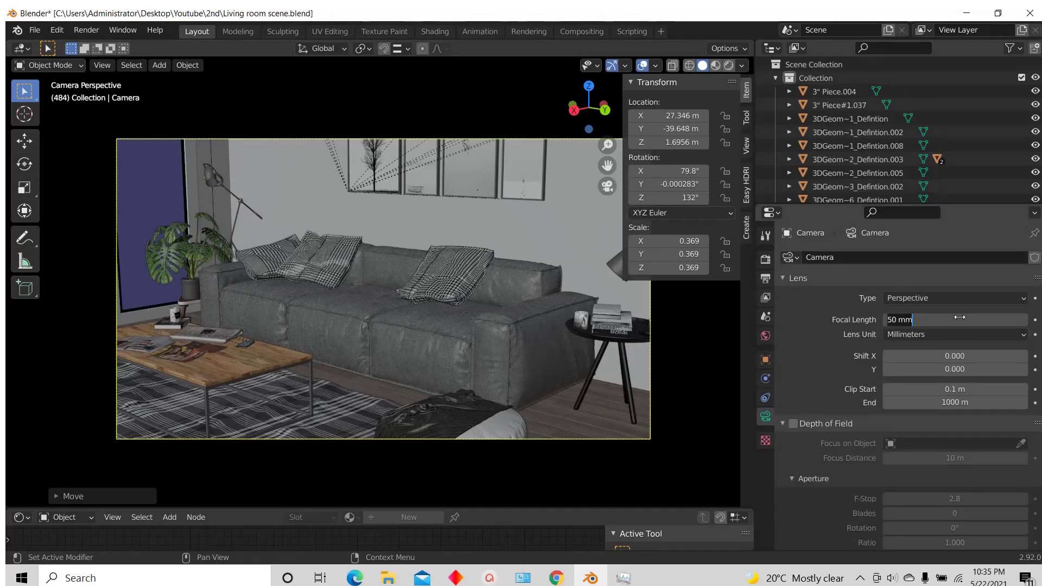
pyautogui.write('35')
pyautogui.press('Return')
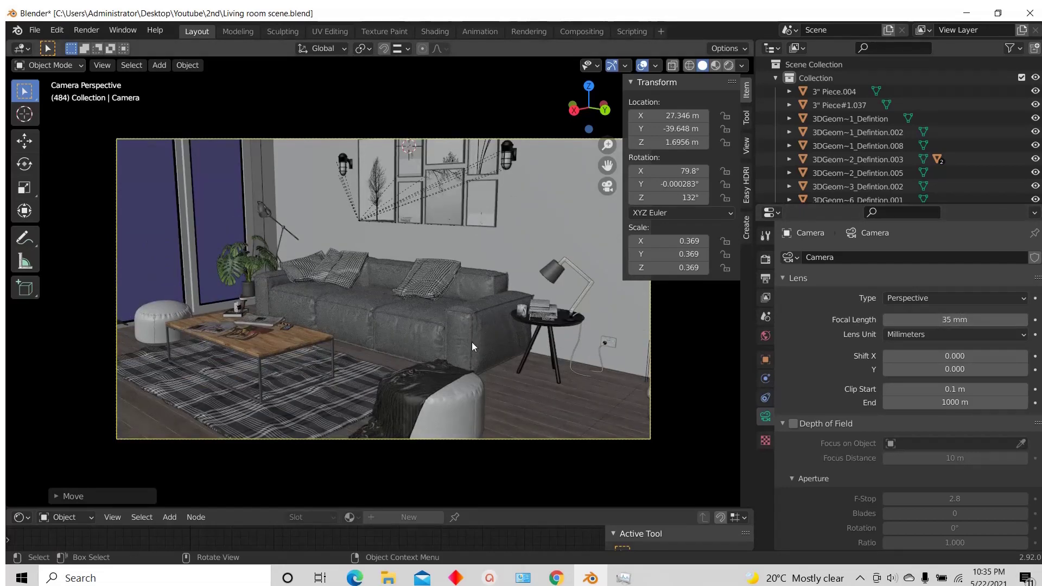
# Step: Raise the side table slightly along the Z axis to a height of about 0.820 m, and hide the transform sidebar
pyautogui.click(547, 324)
pyautogui.scroll(6, 561, 387)
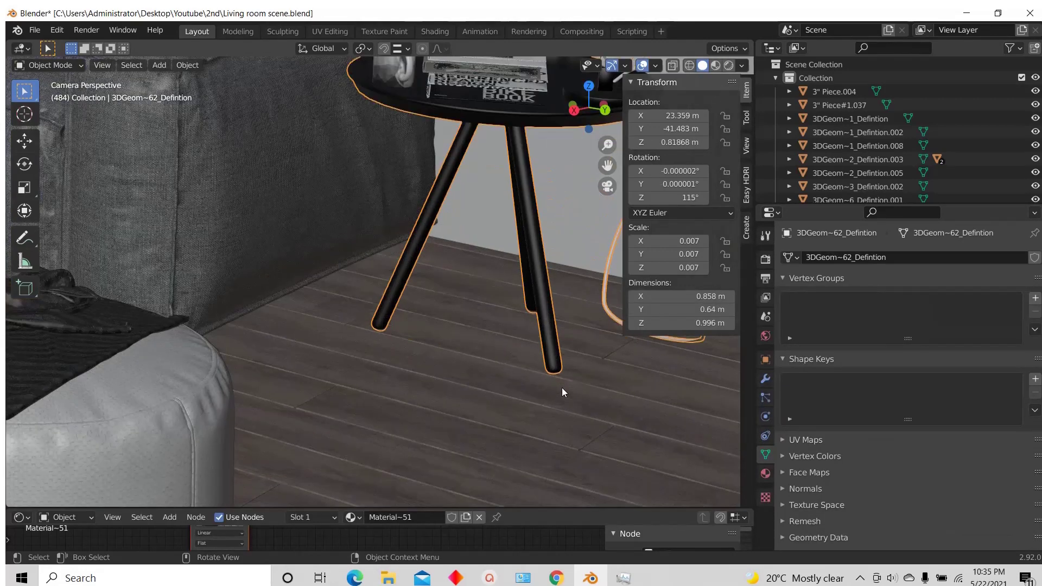
pyautogui.scroll(-5, 562, 388)
pyautogui.press('g')
pyautogui.press('z')
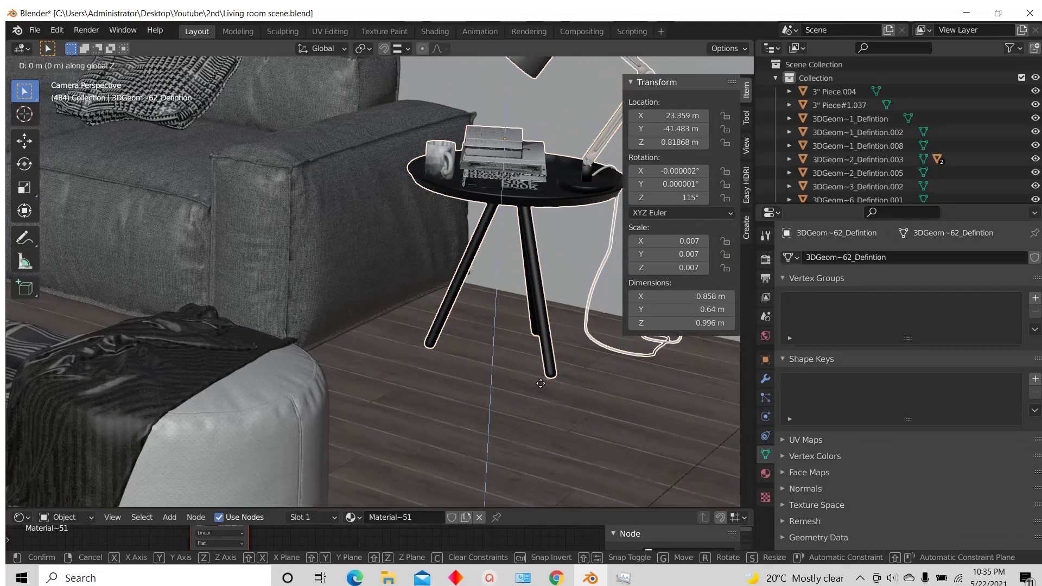
pyautogui.click(541, 381)
pyautogui.scroll(-6, 422, 282)
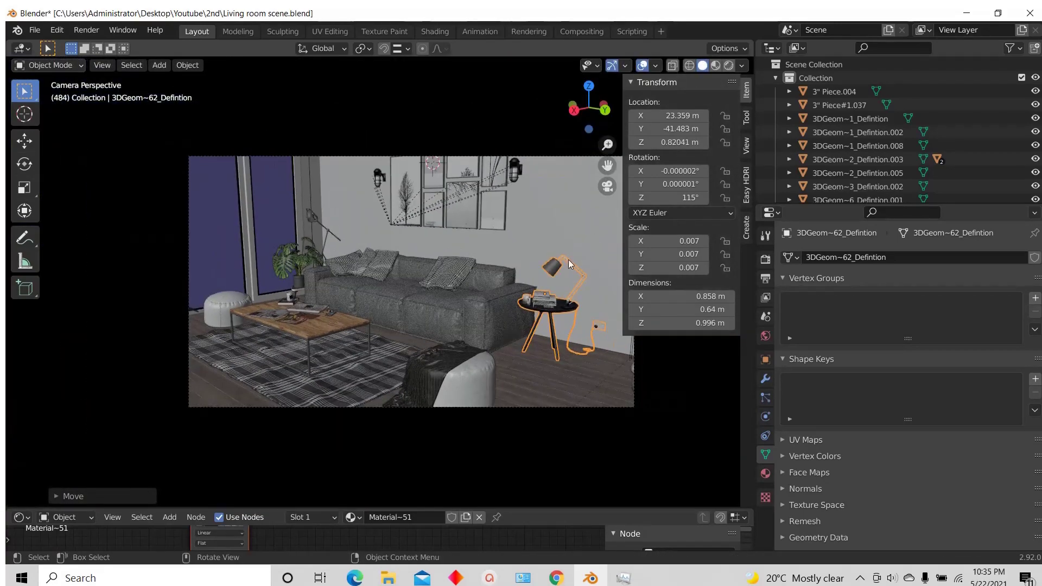
pyautogui.press('n')
# Step: Examine through the camera how the sofa, coffee table and side table are framed
pyautogui.scroll(3, 485, 294)
pyautogui.scroll(-1, 506, 293)
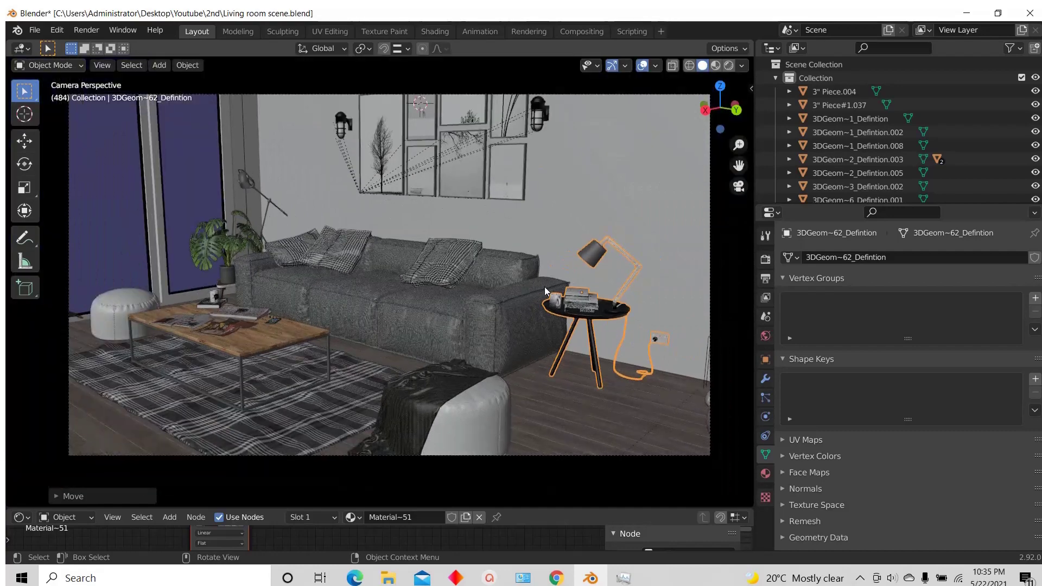
pyautogui.scroll(-2, 545, 287)
pyautogui.scroll(2, 480, 290)
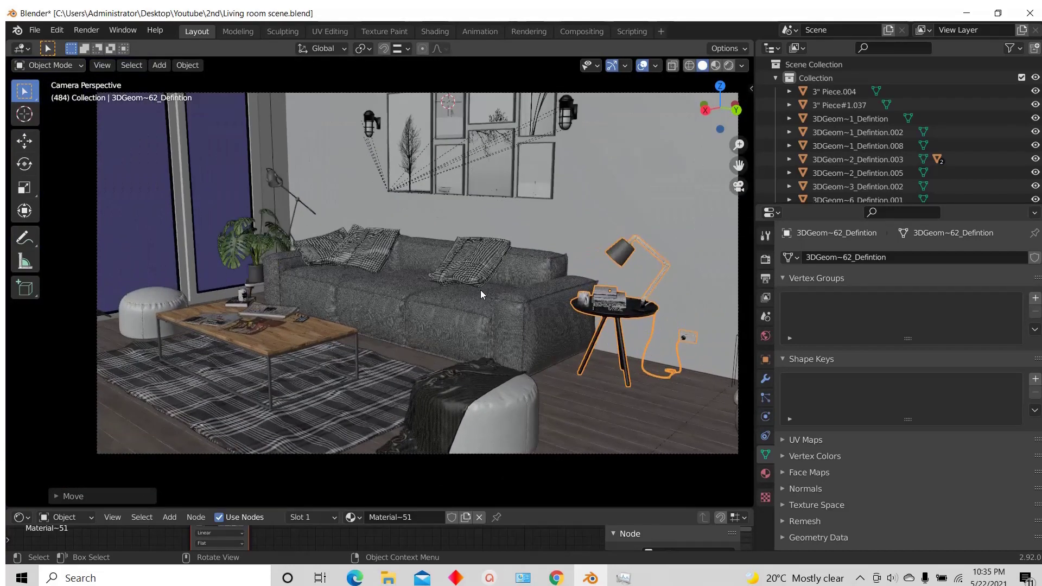
pyautogui.scroll(-2, 440, 284)
pyautogui.scroll(2, 455, 272)
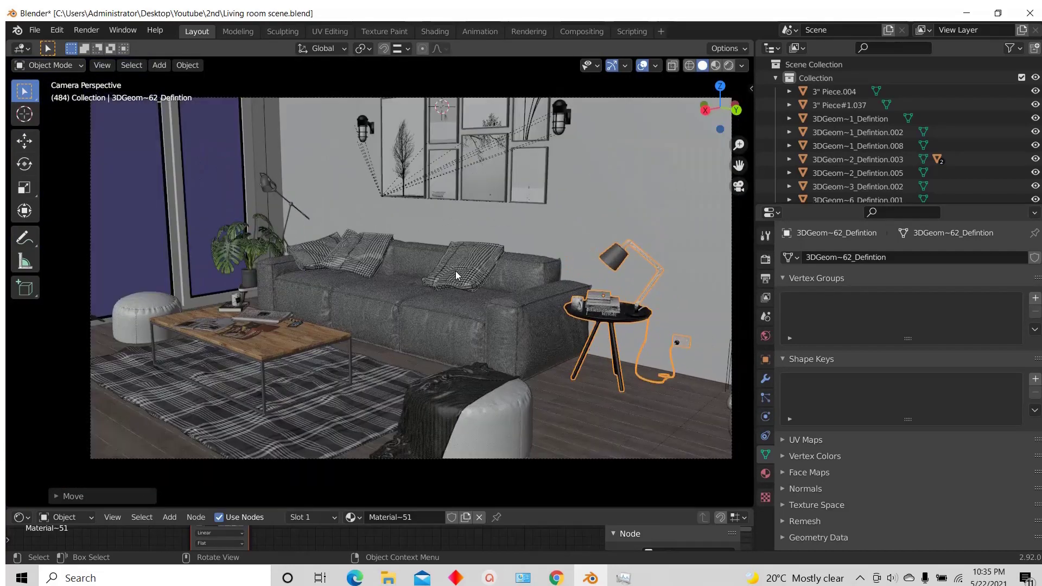
pyautogui.scroll(-2, 458, 287)
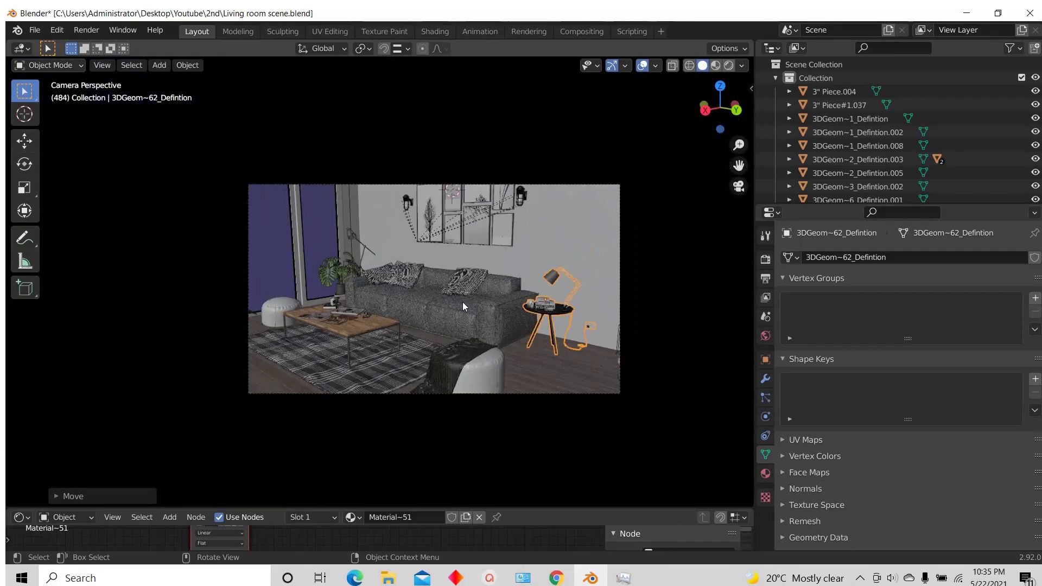
pyautogui.scroll(3, 447, 289)
pyautogui.scroll(-2, 441, 275)
pyautogui.scroll(3, 442, 275)
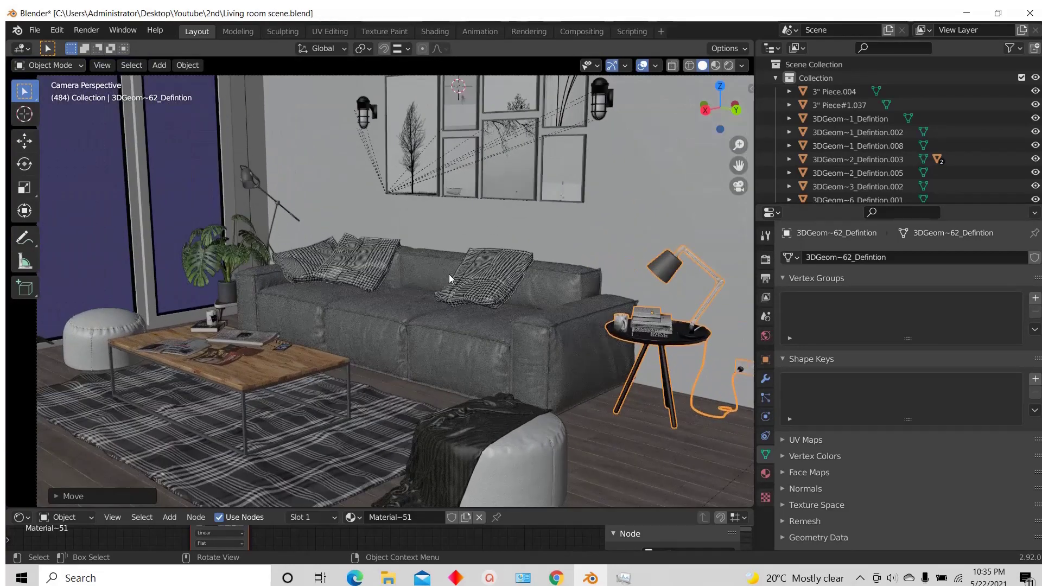
pyautogui.scroll(-3, 428, 268)
pyautogui.scroll(1, 369, 261)
pyautogui.scroll(1, 384, 296)
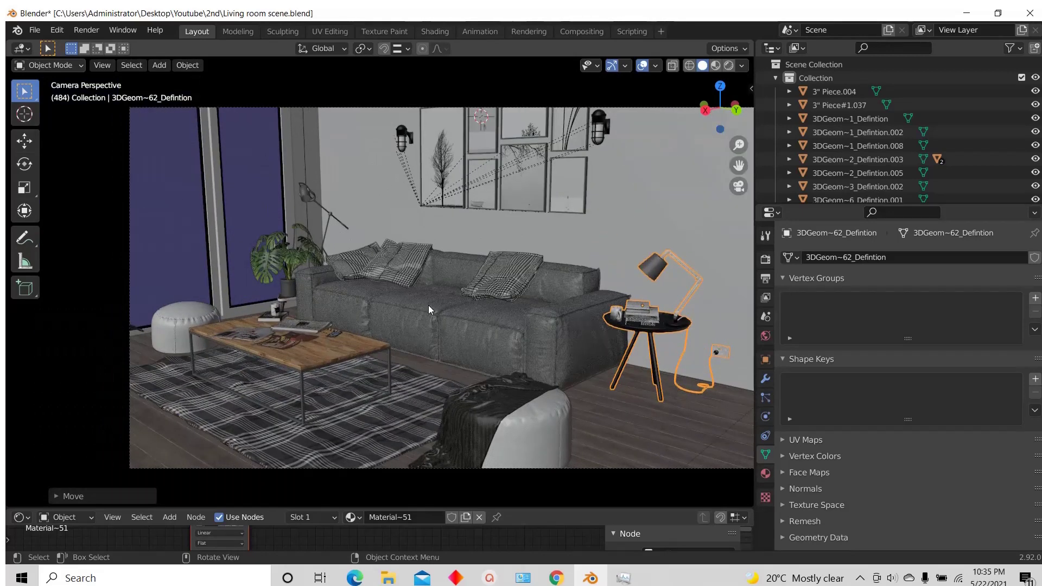
pyautogui.scroll(-1, 426, 310)
# Step: Leave the camera view to see the whole room from outside, and choose Eevee as the render engine
pyautogui.moveTo(425, 312); pyautogui.dragTo(477, 324, button='middle')
pyautogui.scroll(-2, 450, 271)
pyautogui.moveTo(444, 261); pyautogui.dragTo(571, 279, button='middle')
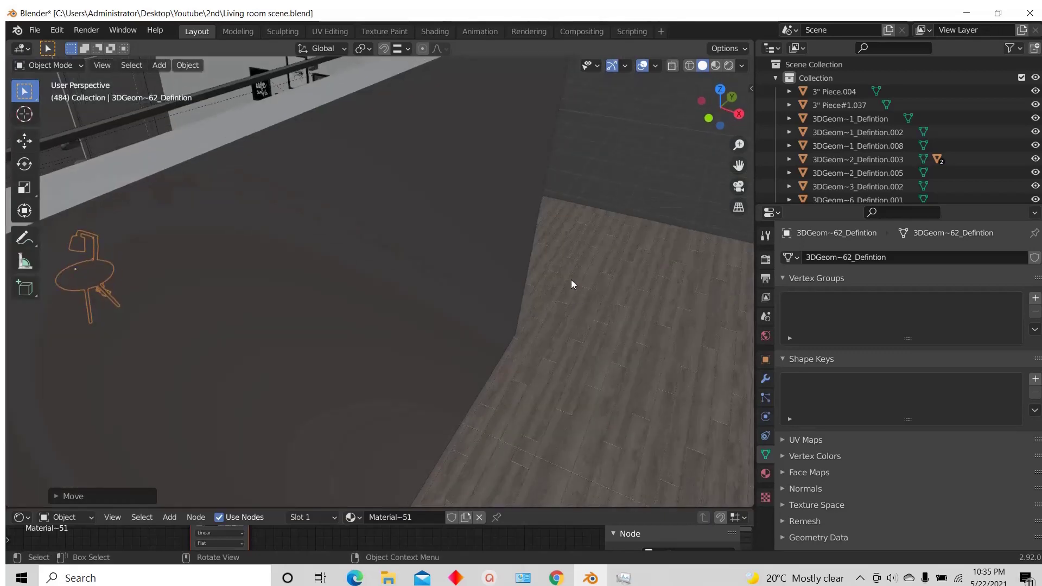
pyautogui.scroll(-5, 581, 271)
pyautogui.click(765, 261)
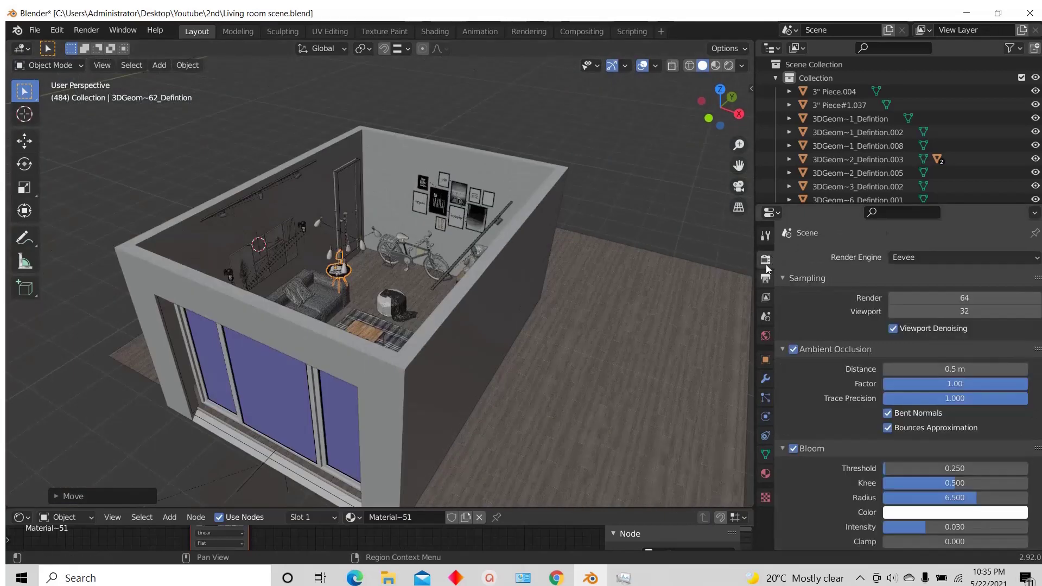
pyautogui.click(910, 256)
pyautogui.click(907, 269)
pyautogui.click(907, 262)
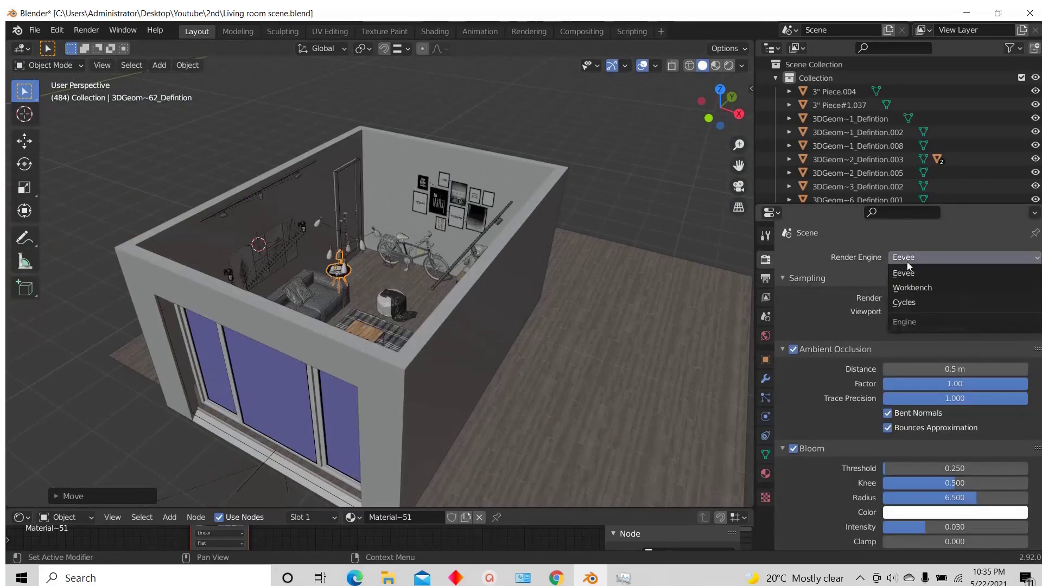
pyautogui.click(907, 271)
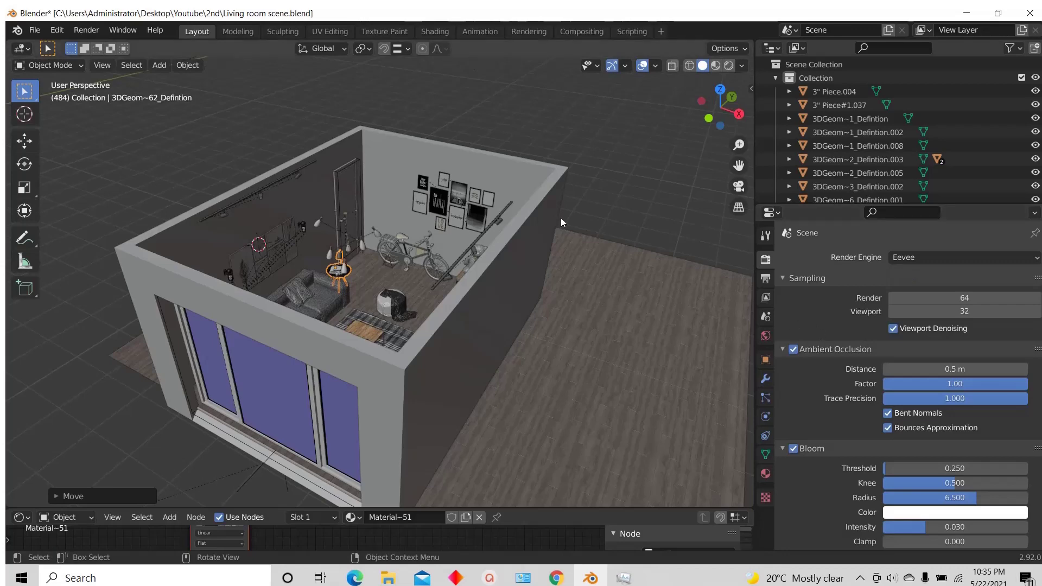
# Step: Keep Ambient Occlusion enabled, with a distance of 0.5 m and a trace precision of 1
pyautogui.scroll(-3, 363, 271)
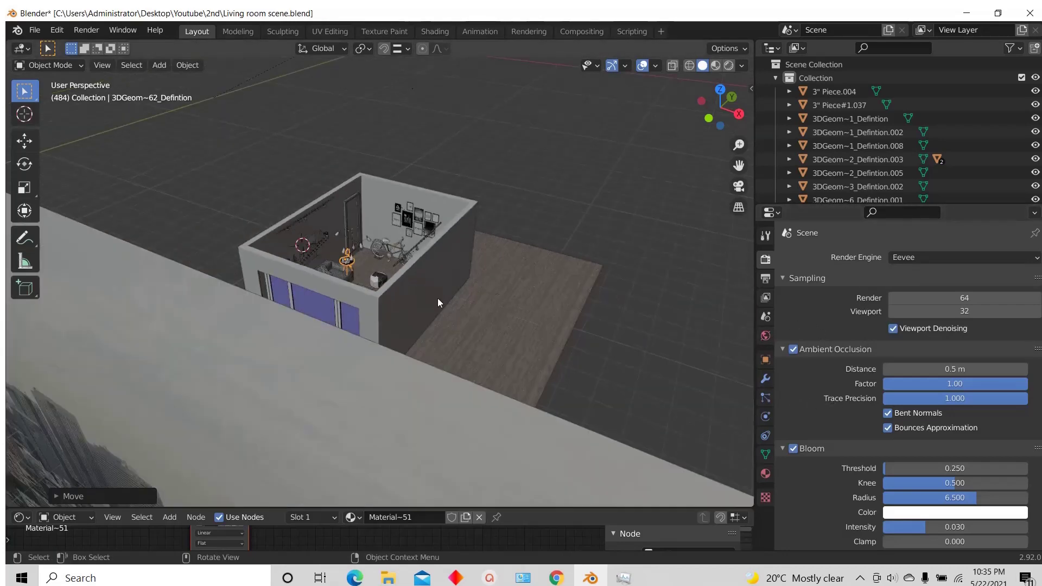
pyautogui.scroll(4, 326, 282)
pyautogui.click(796, 350)
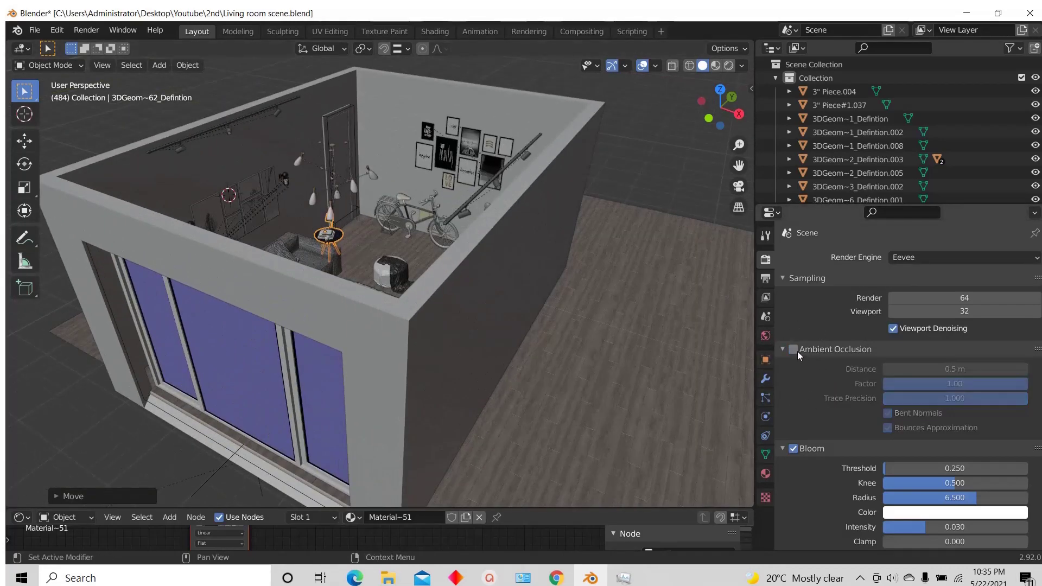
pyautogui.click(795, 350)
pyautogui.click(958, 369)
pyautogui.press('BackSpace')
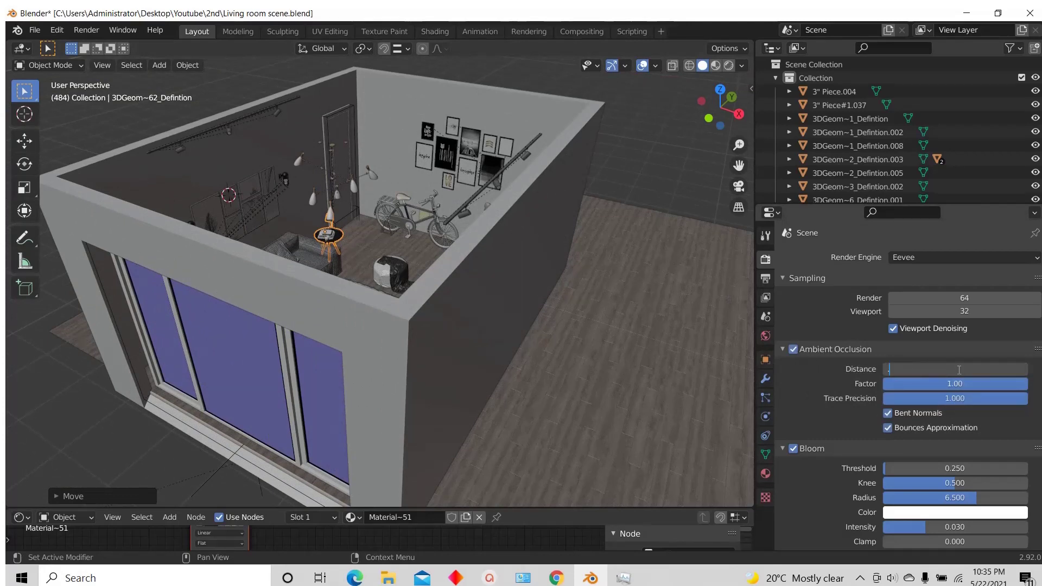
pyautogui.write('.5')
pyautogui.press('Return')
pyautogui.click(920, 398)
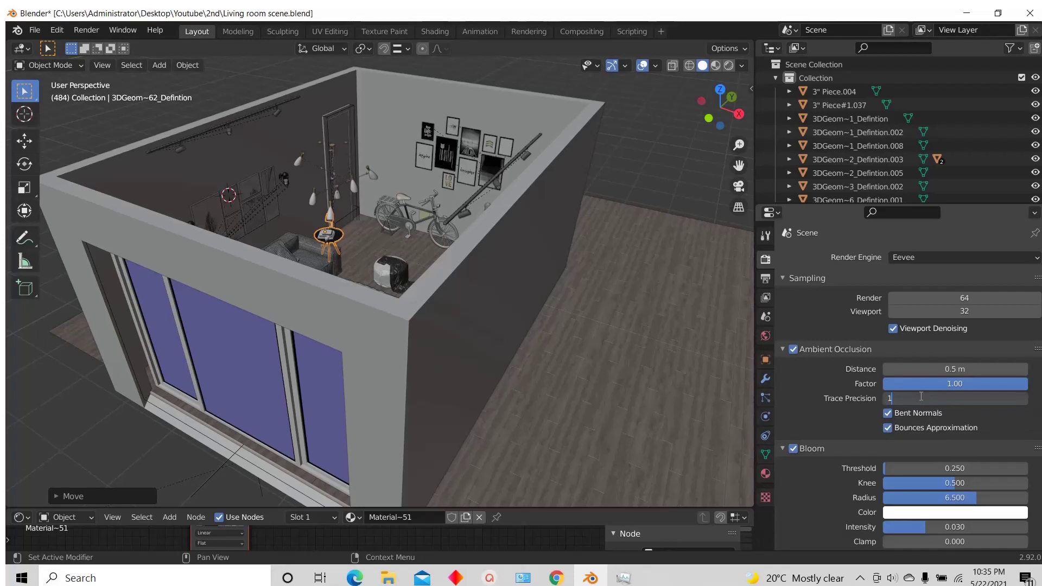
pyautogui.press('Return')
# Step: Collapse the Depth of Field and Subsurface Scattering sections of the render settings
pyautogui.scroll(-5, 888, 430)
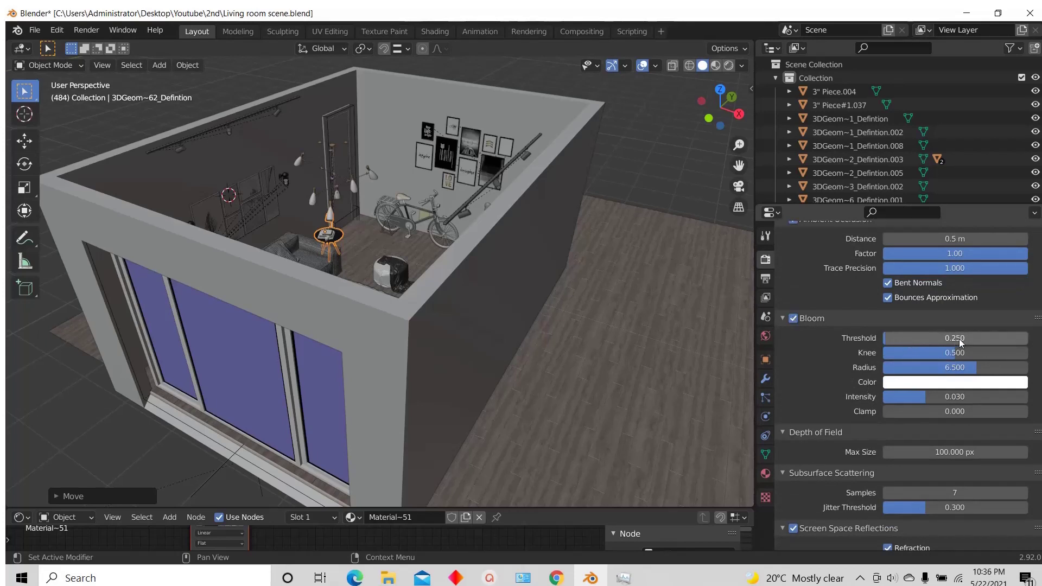
pyautogui.scroll(-3, 814, 380)
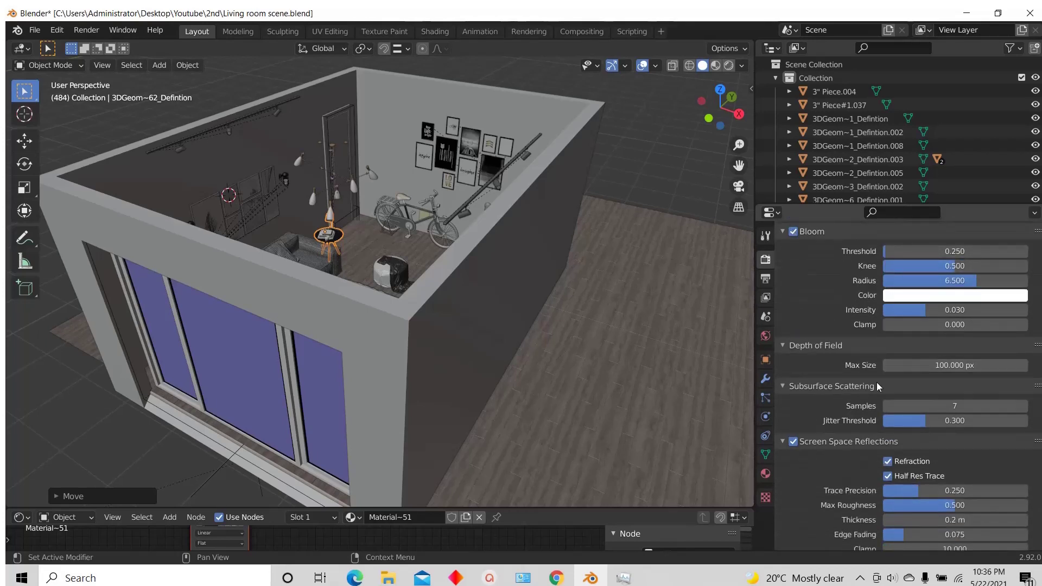
pyautogui.scroll(-2, 793, 406)
pyautogui.click(815, 305)
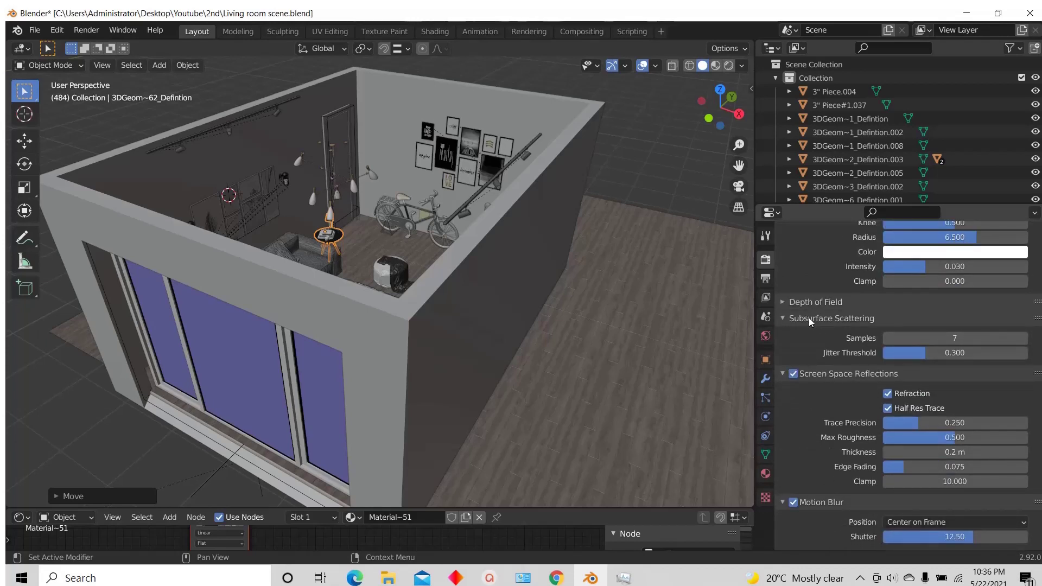
pyautogui.click(803, 316)
# Step: Keep Half Res Trace enabled for Screen Space Reflections and collapse the Motion Blur section
pyautogui.scroll(-2, 799, 376)
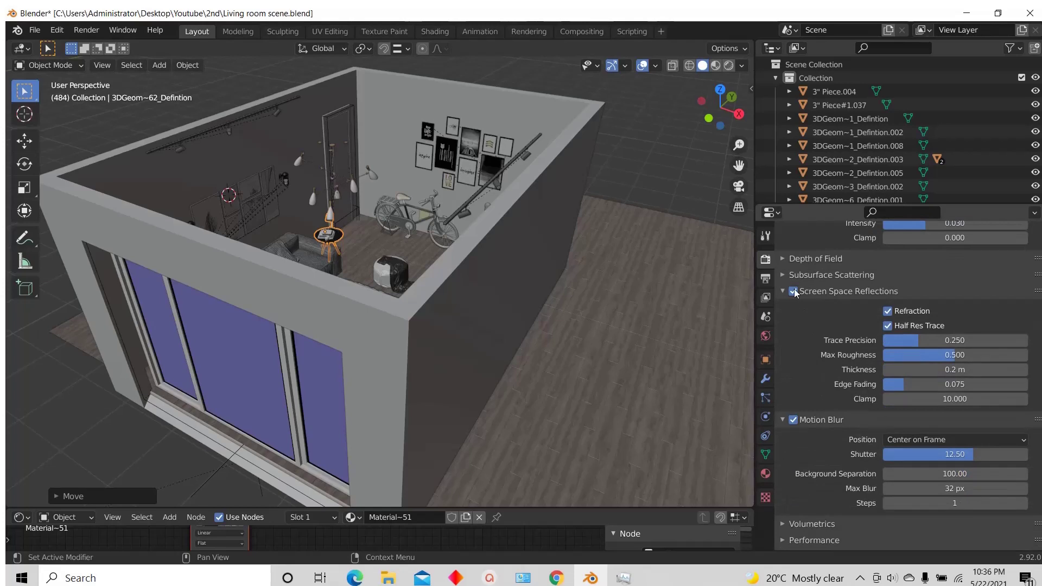
pyautogui.click(888, 326)
pyautogui.click(889, 326)
pyautogui.scroll(-3, 868, 342)
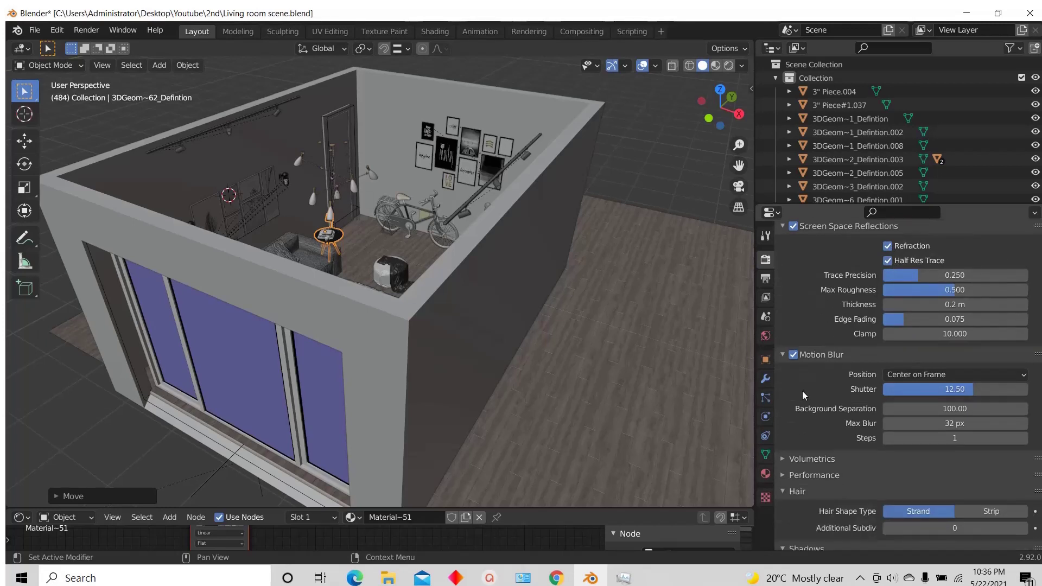
pyautogui.click(781, 354)
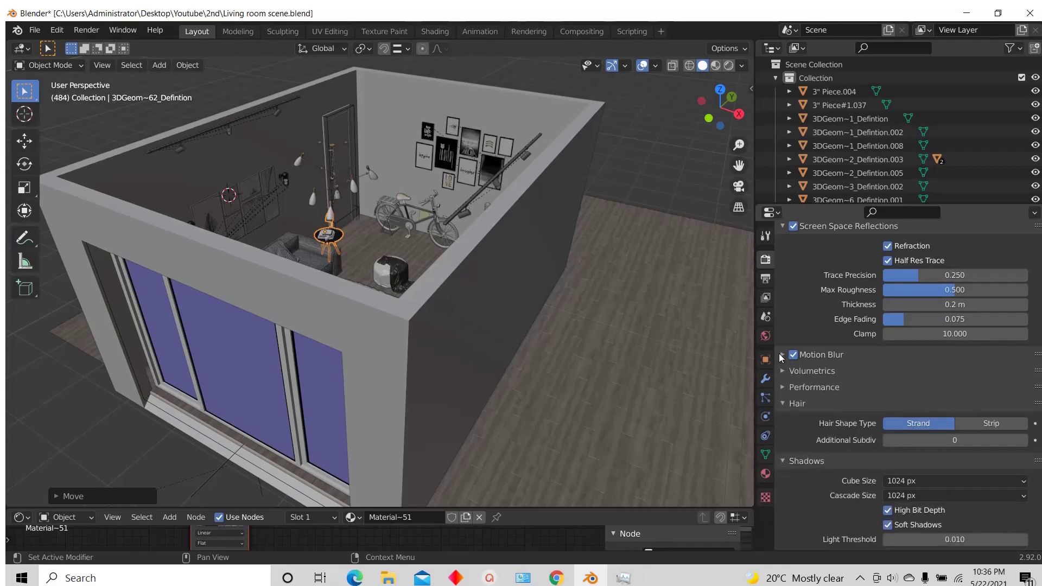
# Step: Review the Shadows and Indirect Lighting render settings, including the cubemap size options
pyautogui.scroll(-3, 780, 355)
pyautogui.scroll(-3, 783, 343)
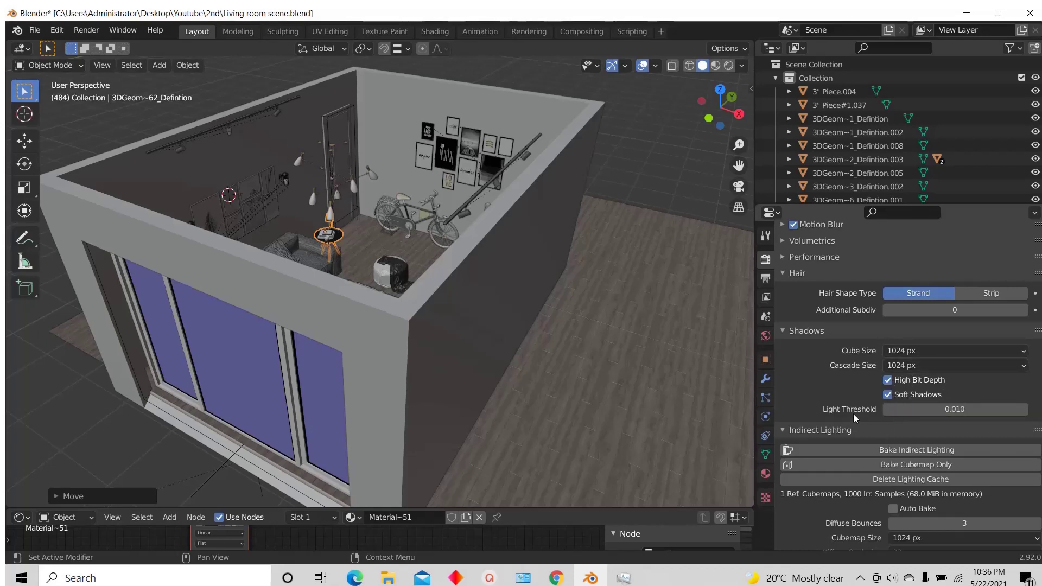
pyautogui.scroll(-5, 853, 415)
pyautogui.scroll(-1, 853, 416)
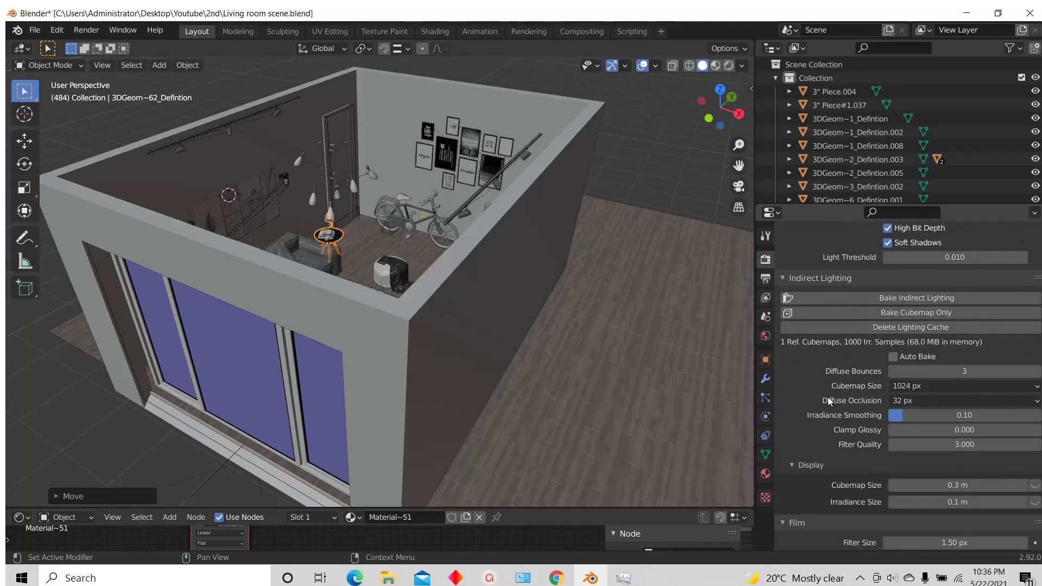
pyautogui.click(917, 387)
pyautogui.scroll(-2, 895, 379)
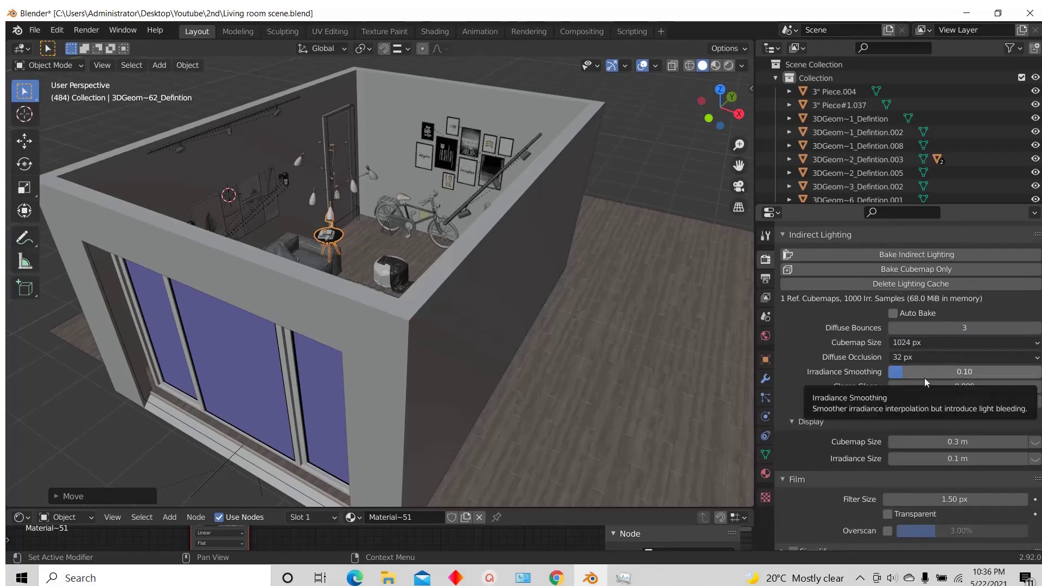
pyautogui.scroll(-5, 825, 370)
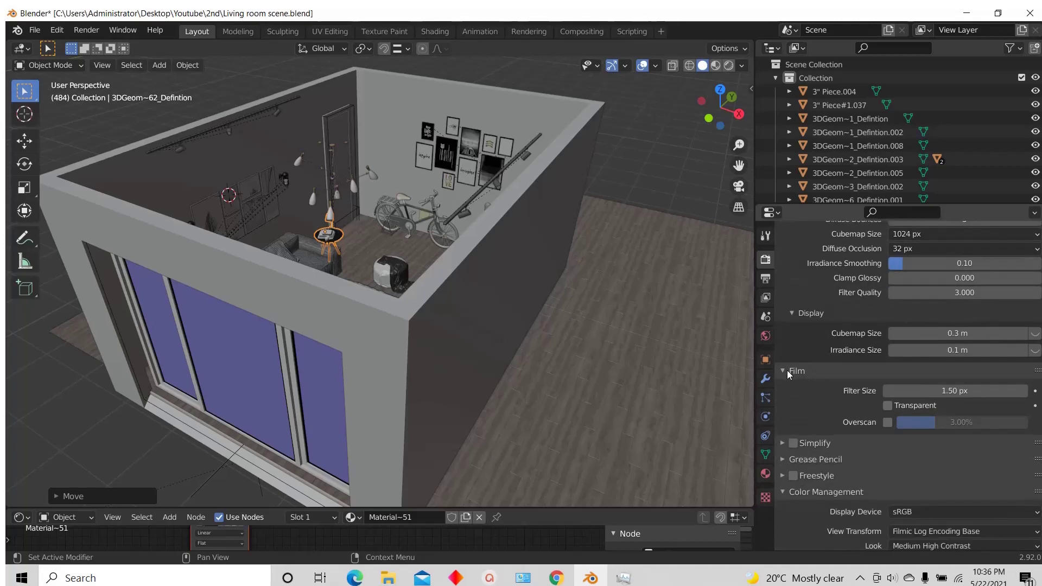
# Step: Collapse the Film and Color Management sections and look over the render settings once more
pyautogui.click(787, 370)
pyautogui.scroll(-1, 787, 370)
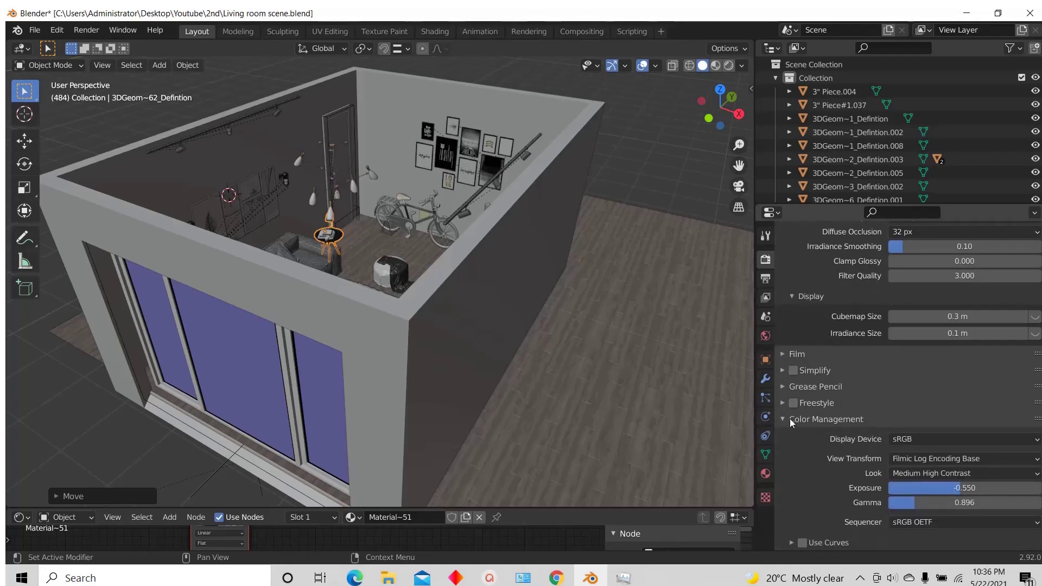
pyautogui.scroll(5, 790, 418)
pyautogui.scroll(5, 852, 471)
pyautogui.scroll(15, 852, 471)
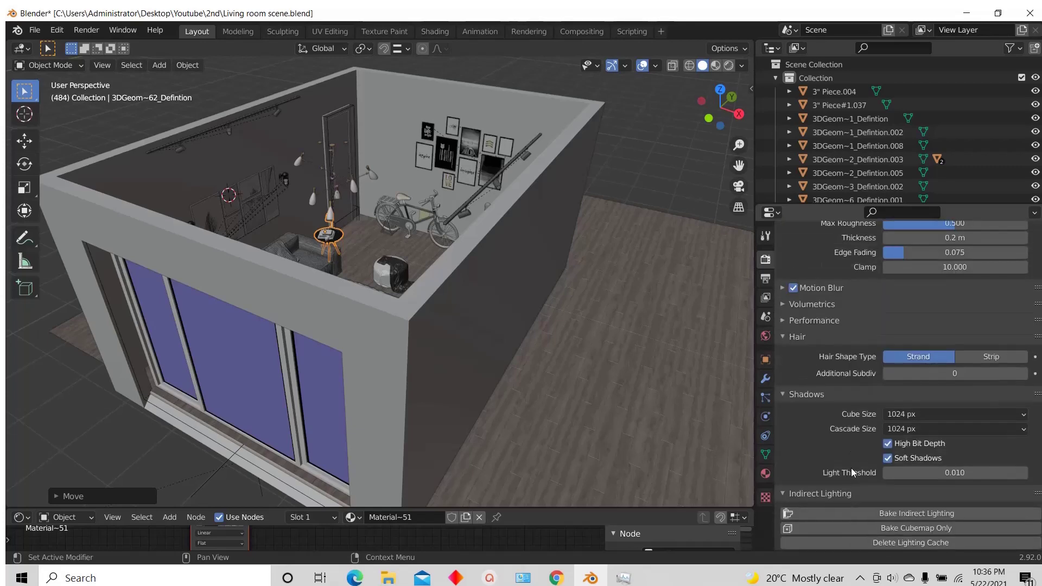
pyautogui.scroll(-12, 850, 465)
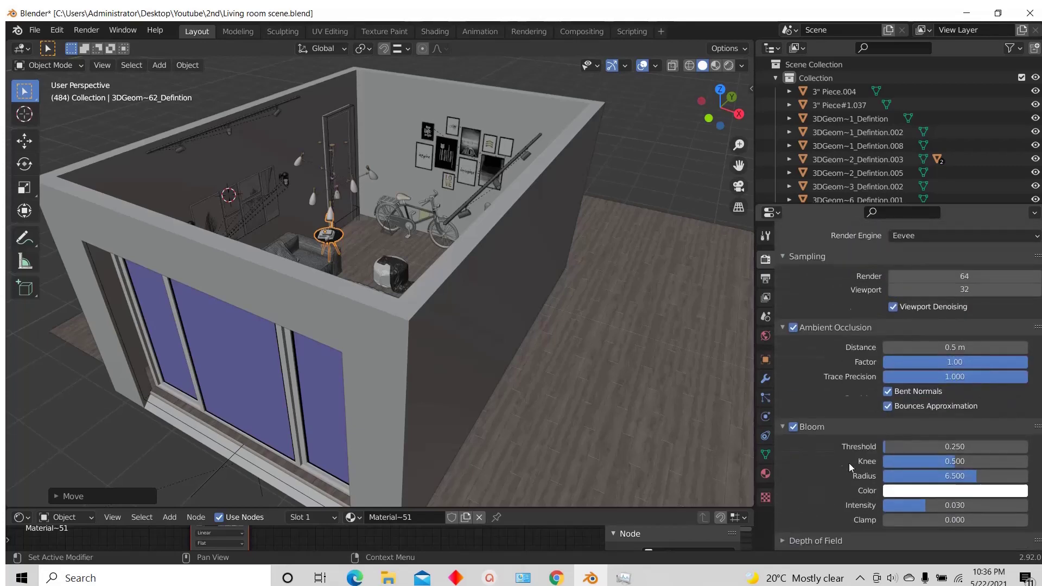
pyautogui.scroll(-2, 857, 409)
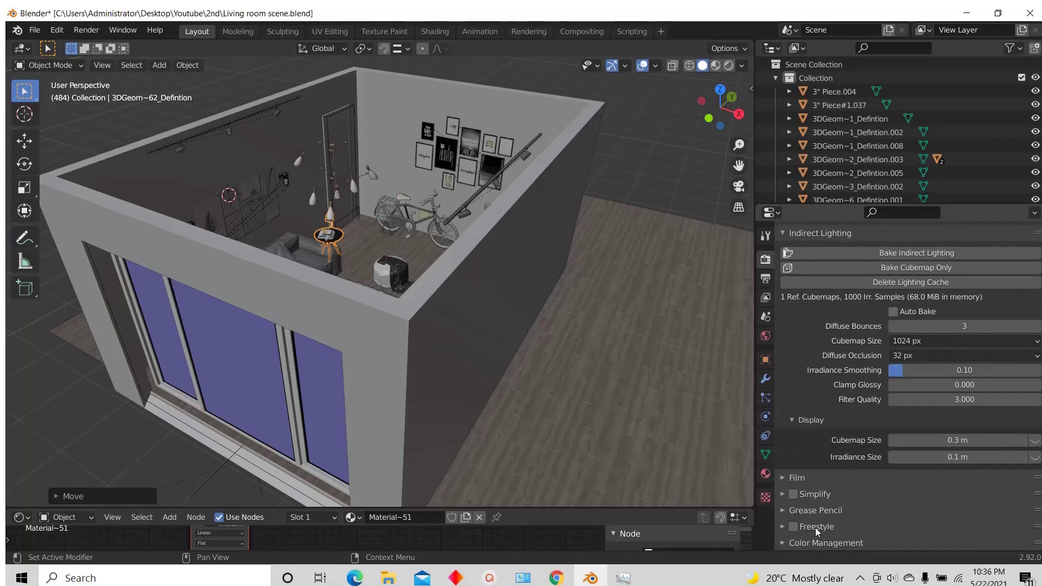
# Step: Review the Color Management settings, keeping the Filmic Log Encoding Base view transform and Medium High Contrast look
pyautogui.click(788, 542)
pyautogui.scroll(-5, 795, 521)
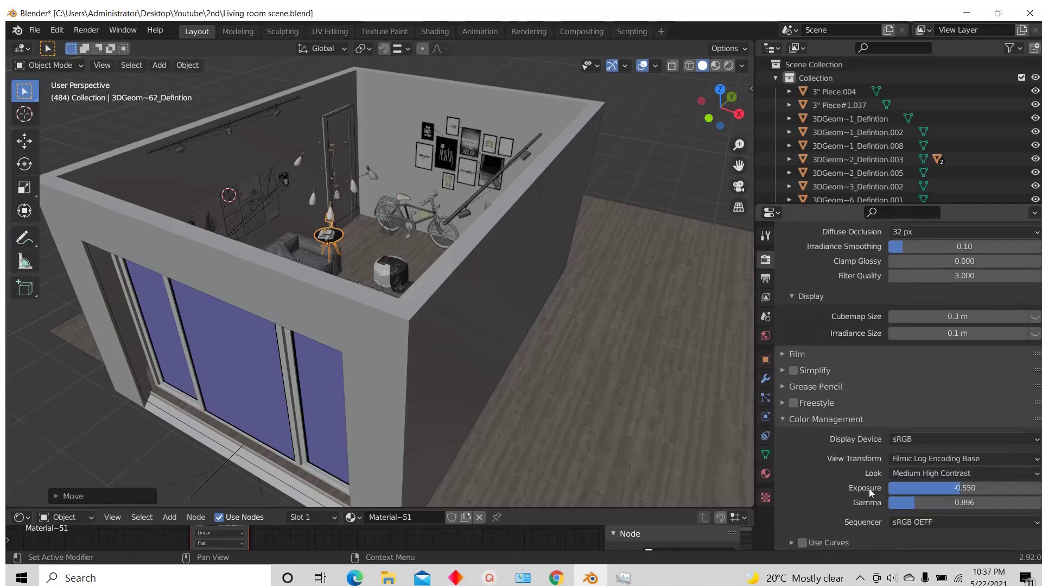
pyautogui.click(895, 460)
pyautogui.click(928, 519)
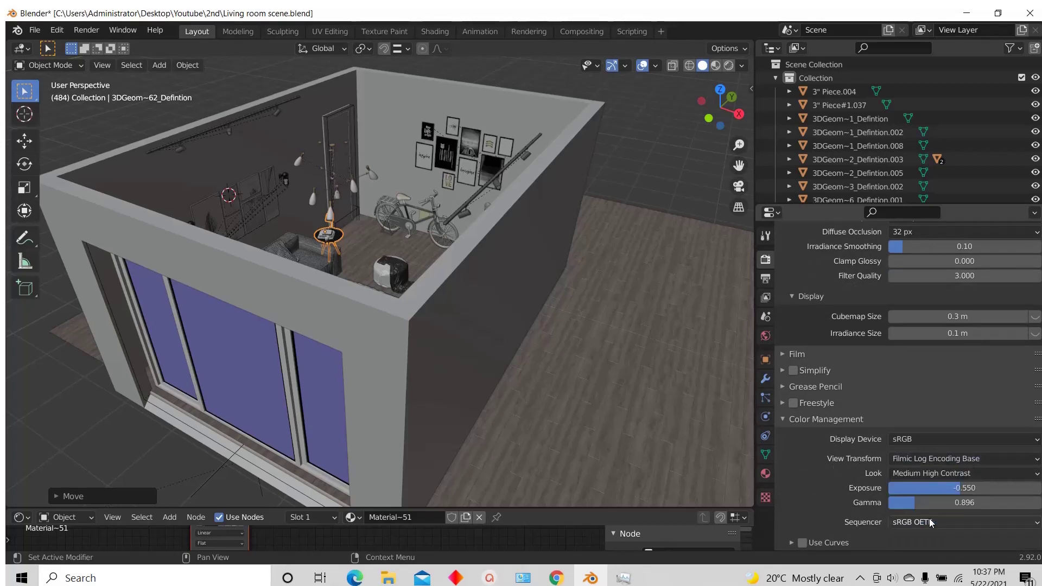
pyautogui.click(914, 476)
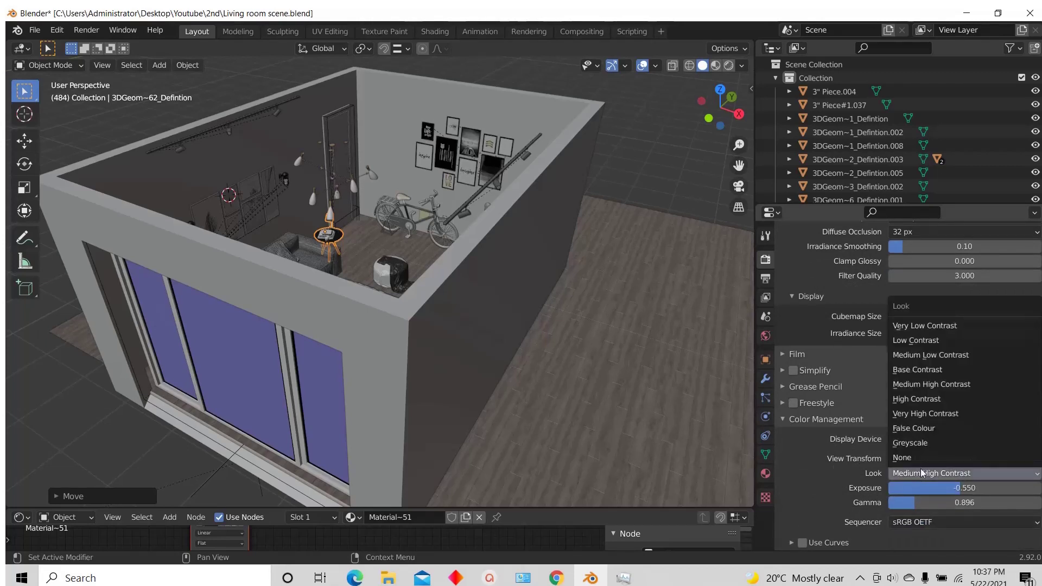
pyautogui.click(923, 384)
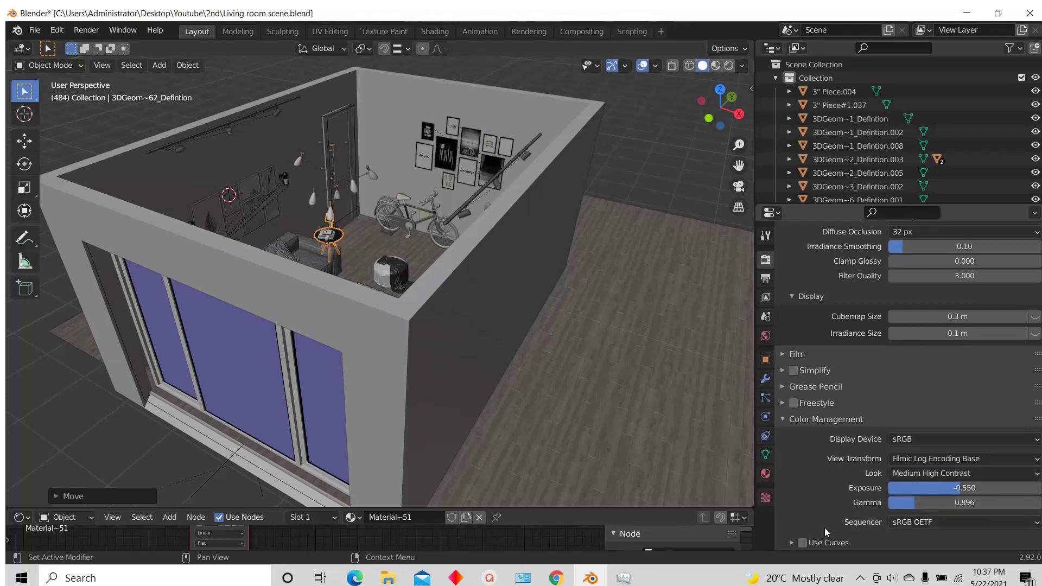
# Step: Move the window group slightly outward along the global Y axis within the wall opening
pyautogui.moveTo(655, 341); pyautogui.dragTo(383, 288, button='middle')
pyautogui.moveTo(385, 253); pyautogui.dragTo(311, 252, button='middle')
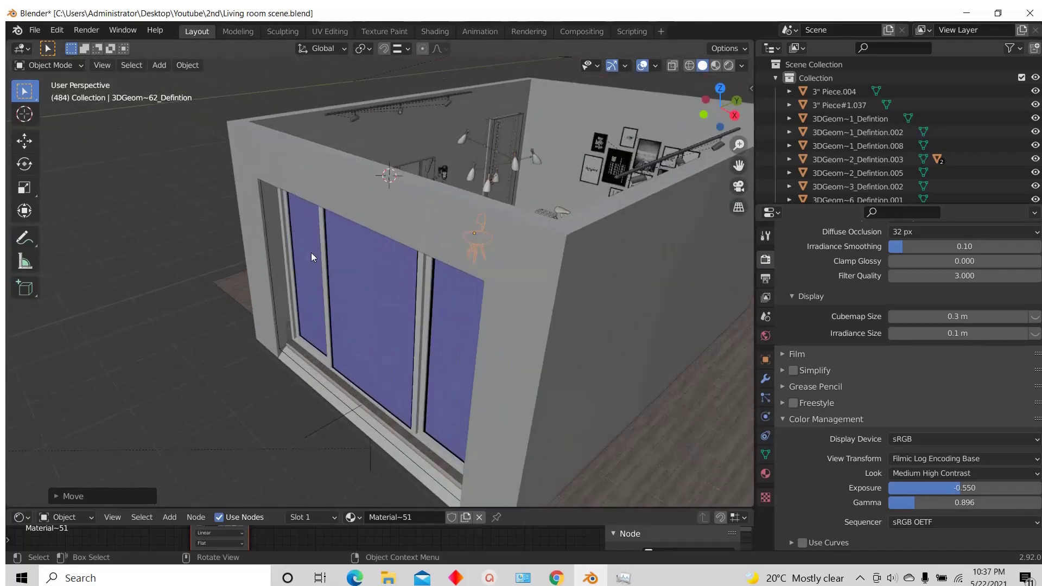
pyautogui.scroll(-4, 405, 283)
pyautogui.scroll(6, 334, 270)
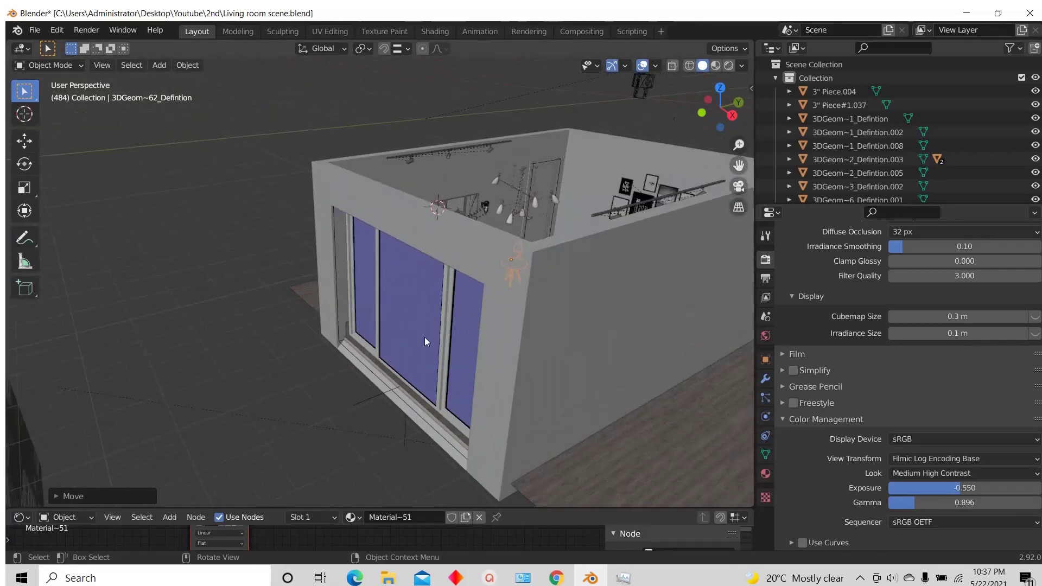
pyautogui.scroll(4, 337, 338)
pyautogui.scroll(-4, 375, 399)
pyautogui.click(366, 394)
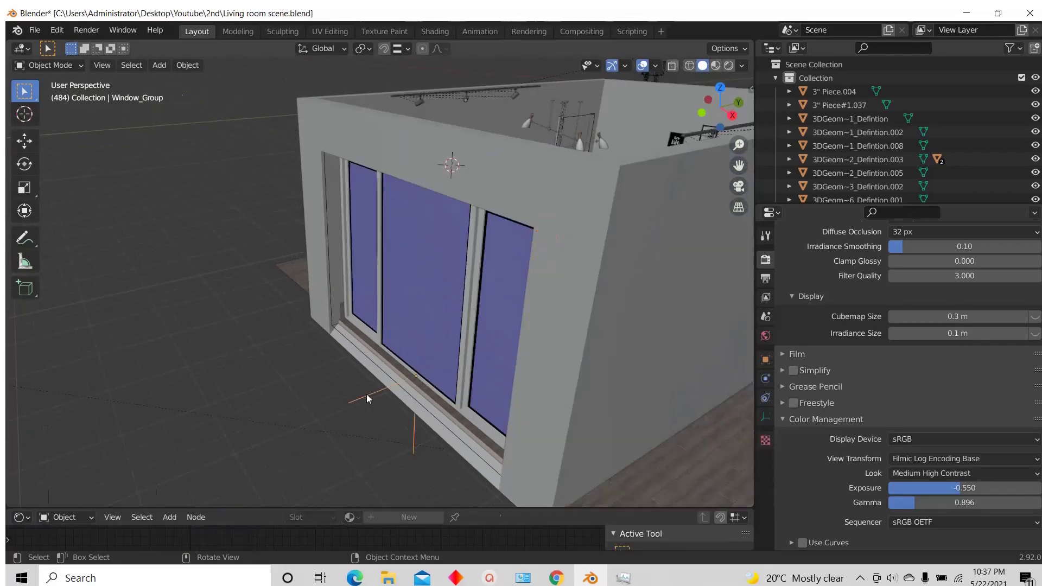
pyautogui.scroll(4, 367, 393)
pyautogui.press('g')
pyautogui.press('y')
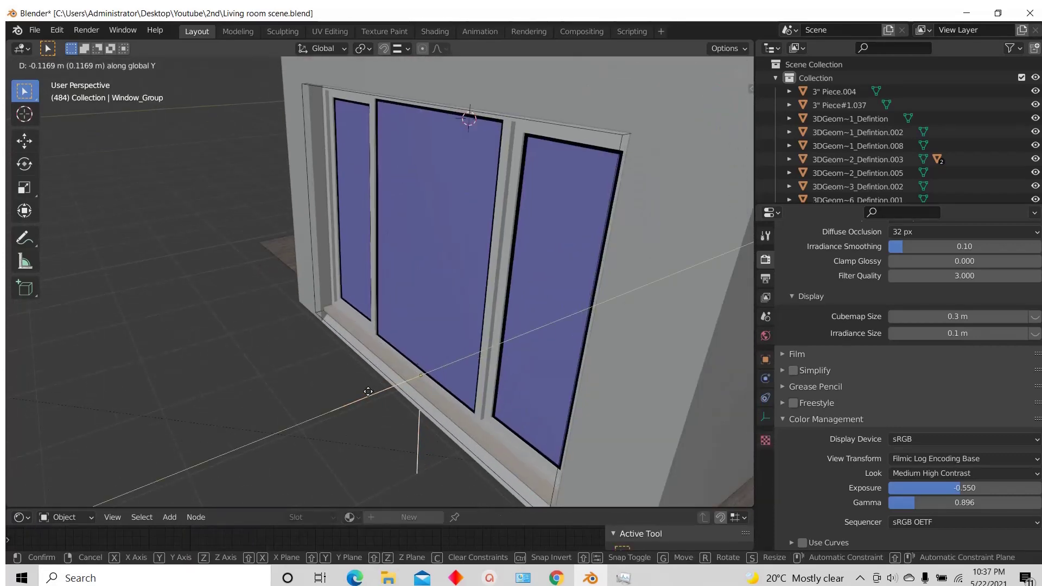
pyautogui.click(361, 389)
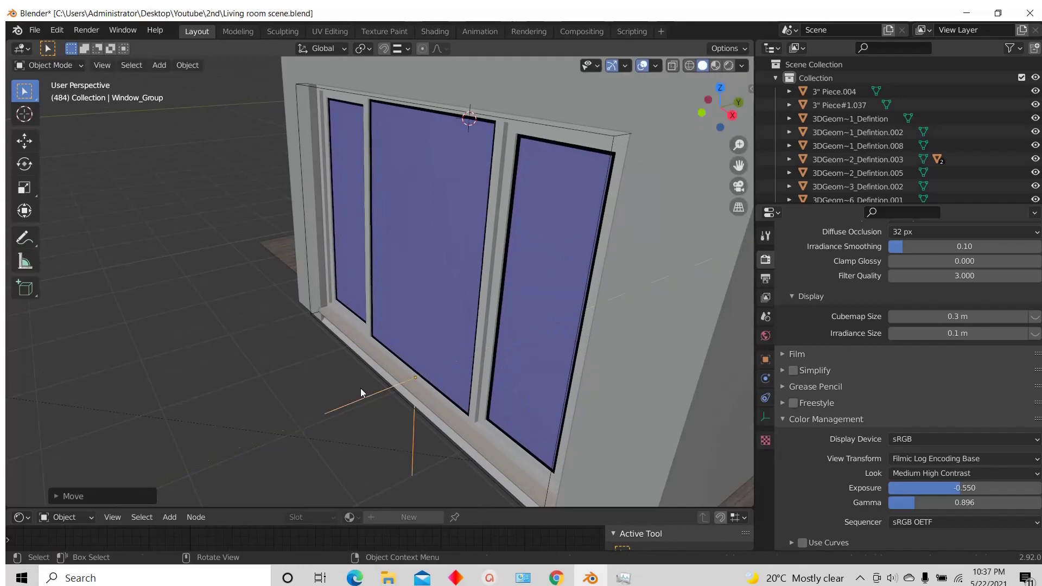
# Step: Snap the 3D cursor to the selected window group's origin
pyautogui.scroll(-5, 377, 354)
pyautogui.scroll(1, 404, 303)
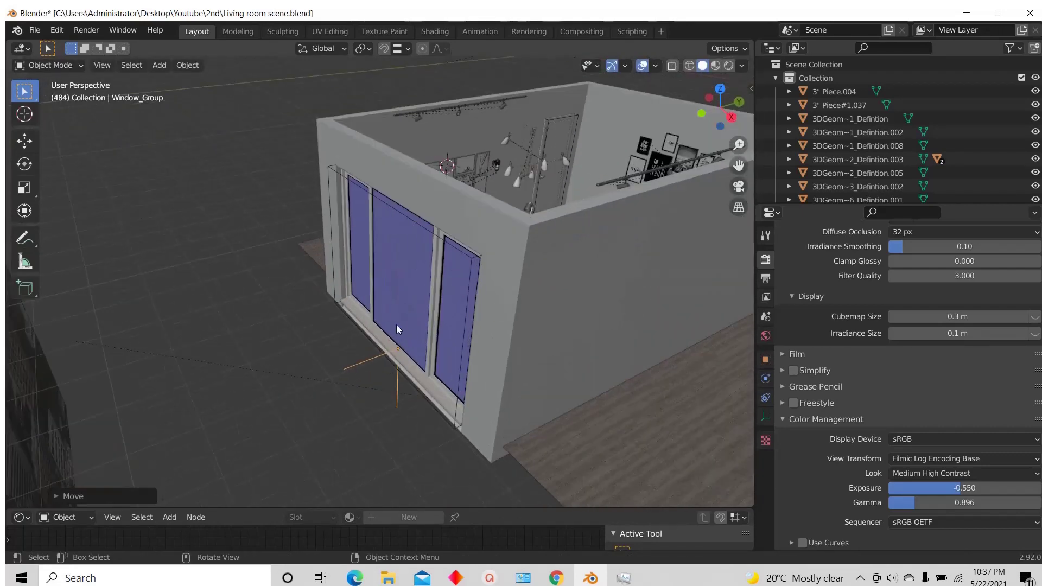
pyautogui.scroll(3, 331, 237)
pyautogui.scroll(-3, 331, 238)
pyautogui.moveTo(331, 236); pyautogui.dragTo(346, 246, button='middle')
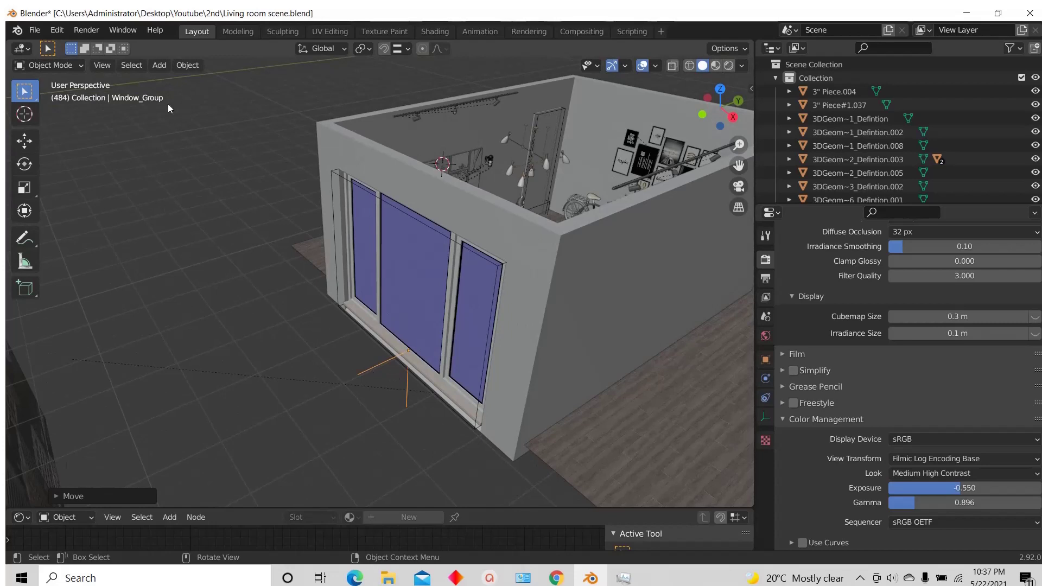
pyautogui.rightClick(379, 364)
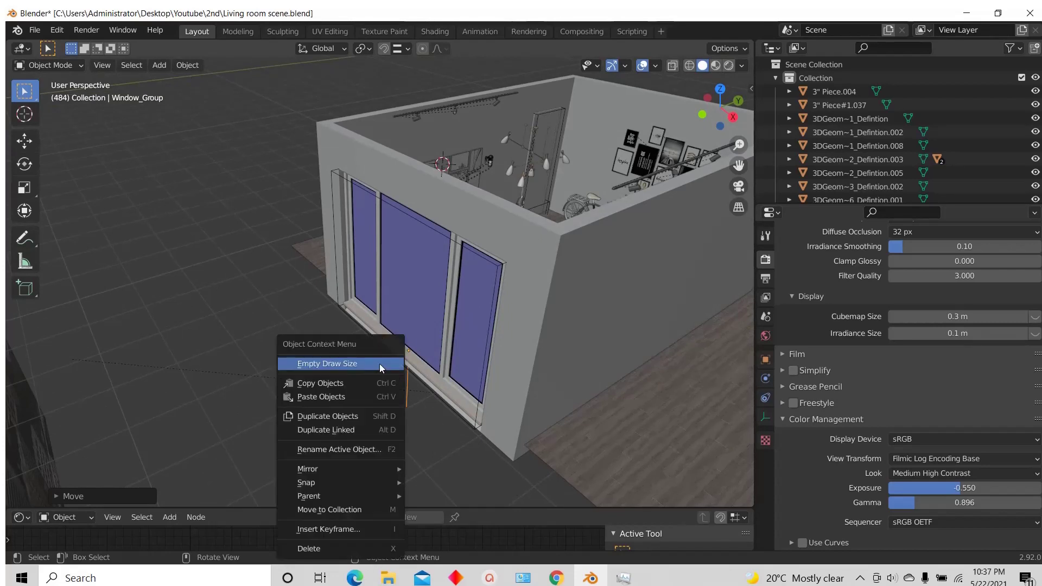
pyautogui.moveTo(351, 480)
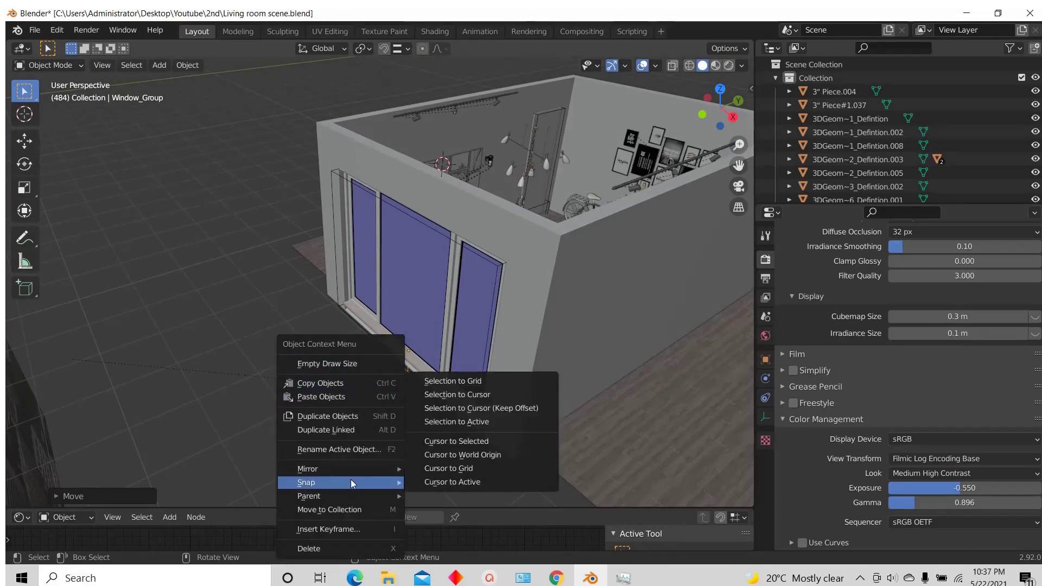
pyautogui.click(451, 441)
pyautogui.scroll(3, 425, 352)
pyautogui.scroll(-2, 402, 350)
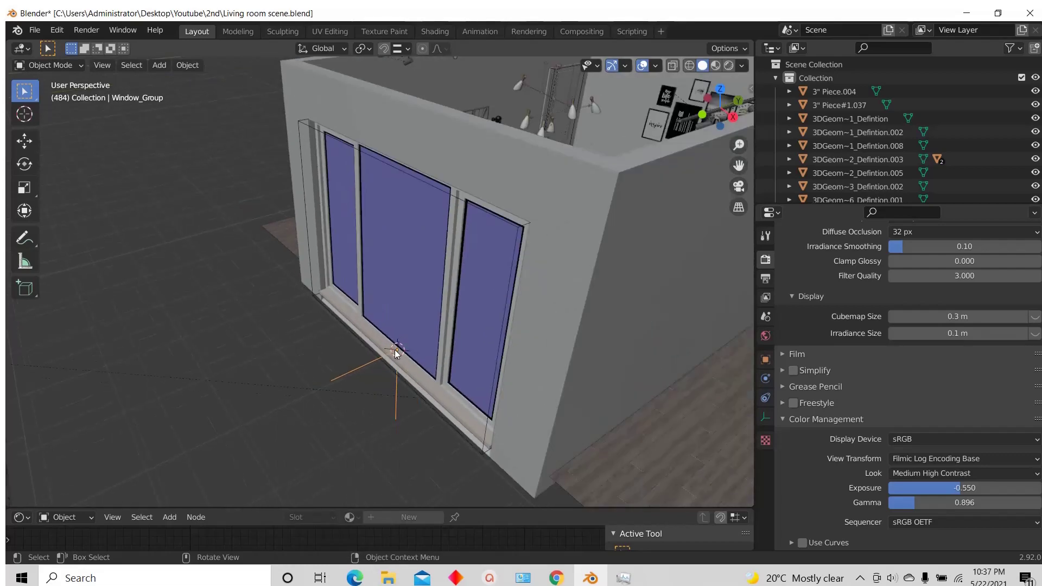
# Step: Add an area light at the 3D cursor on the window sill
pyautogui.moveTo(402, 350); pyautogui.dragTo(418, 353, button='middle')
pyautogui.scroll(2, 418, 353)
pyautogui.click(169, 65)
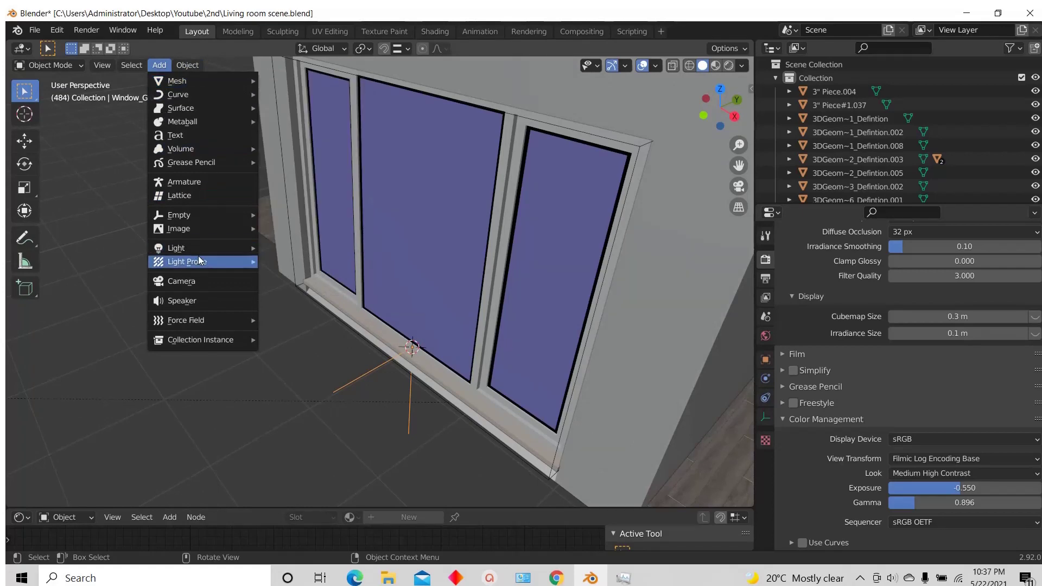
pyautogui.moveTo(197, 252)
pyautogui.click(299, 291)
pyautogui.scroll(-5, 403, 358)
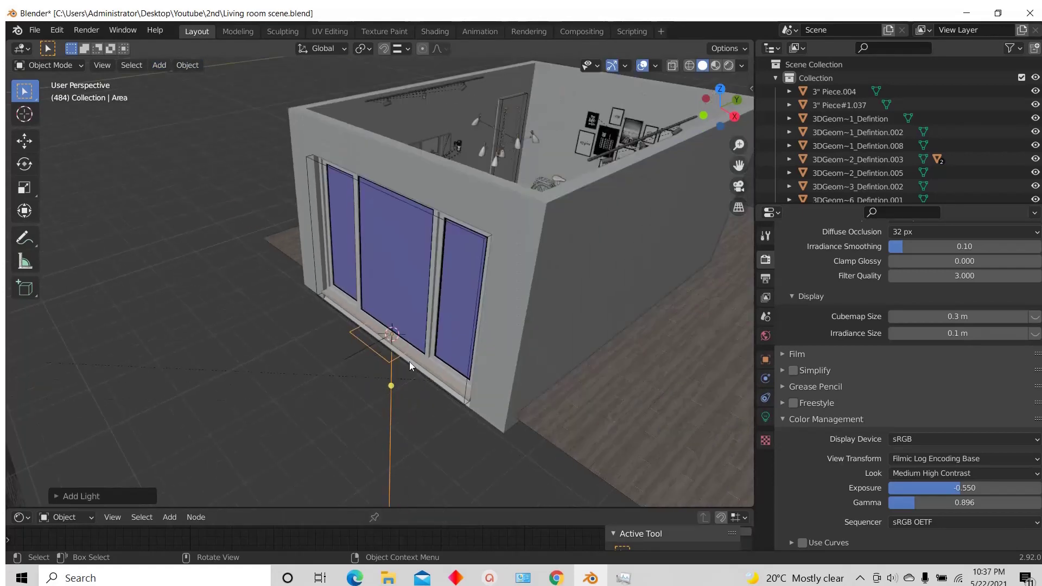
pyautogui.scroll(4, 409, 361)
pyautogui.moveTo(421, 363); pyautogui.dragTo(354, 351, button='middle')
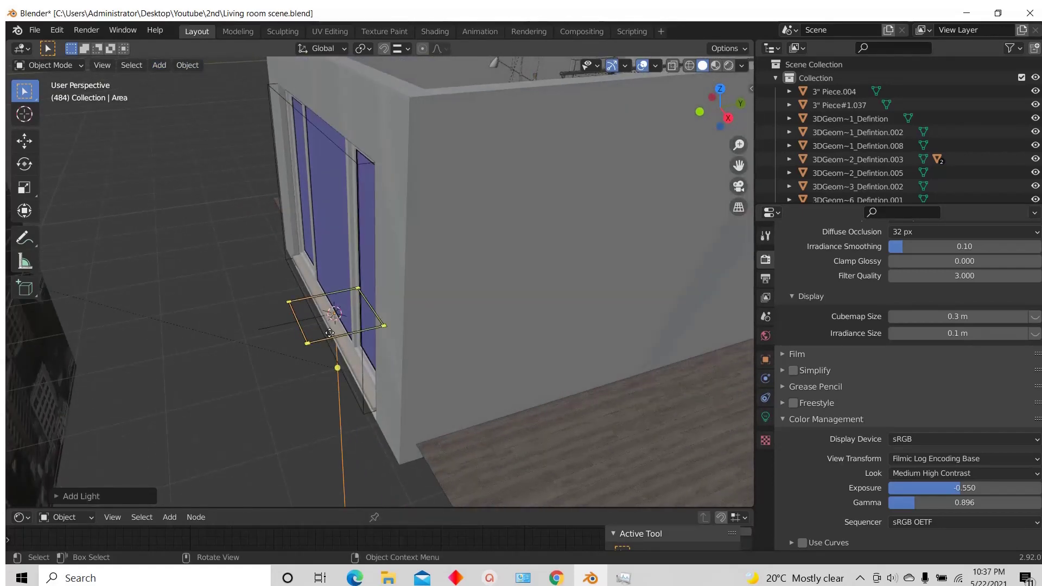
pyautogui.press('r')
pyautogui.write('y')
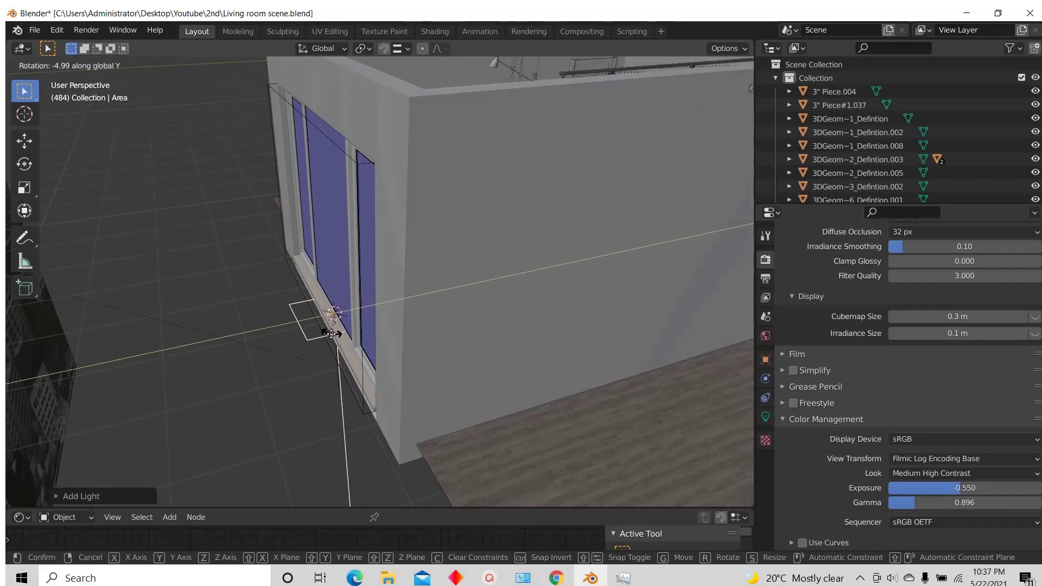
pyautogui.write('90')
pyautogui.press('Return')
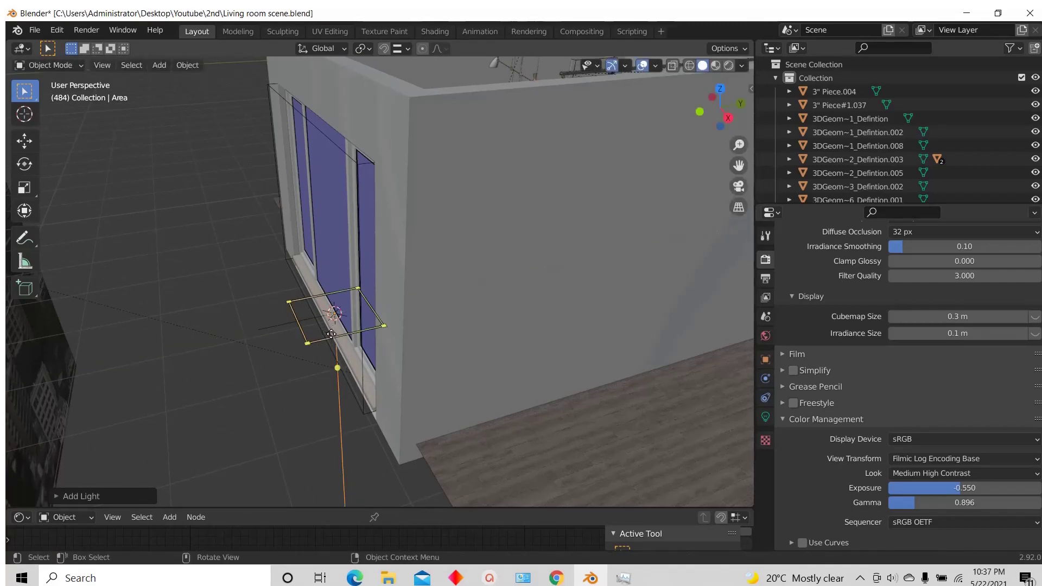
# Step: Rotate the area light 90 degrees about the global X axis so it faces into the room
pyautogui.write('rx')
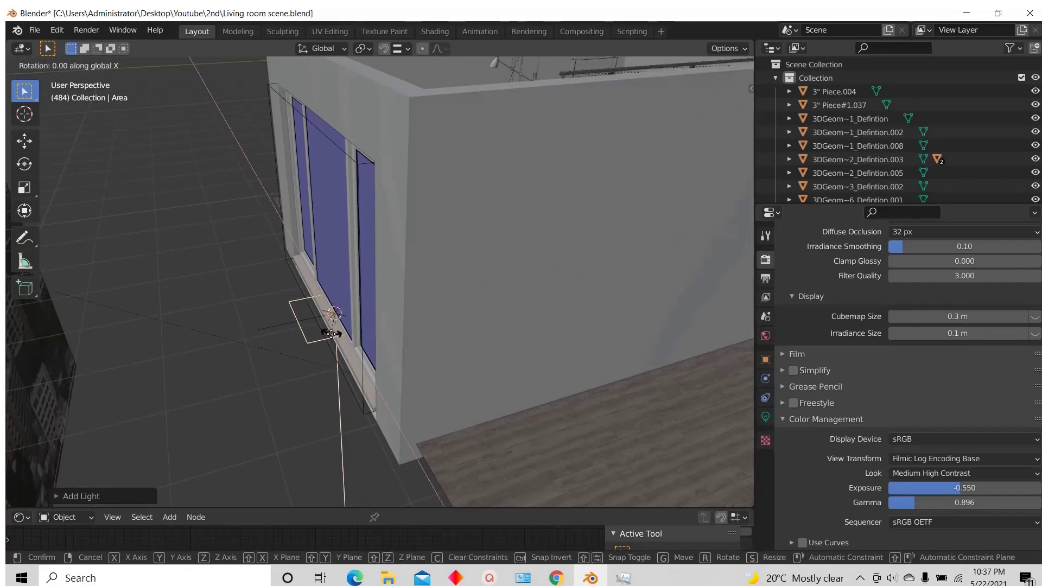
pyautogui.write('90')
pyautogui.press('Return')
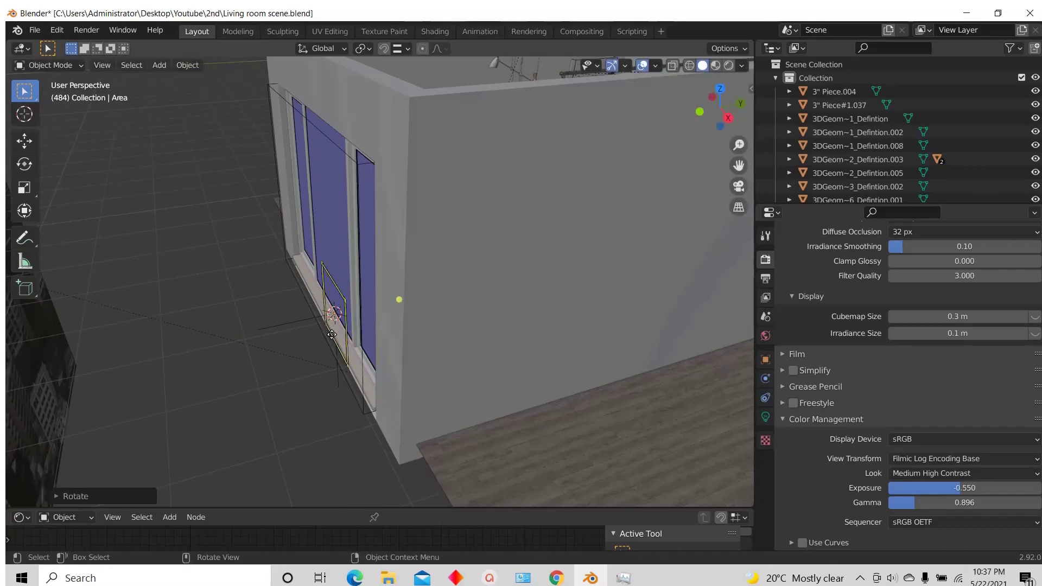
# Step: Move the area light about 0.4 m outward along the Y axis, in front of the window
pyautogui.scroll(-3, 332, 334)
pyautogui.press('g')
pyautogui.press('y')
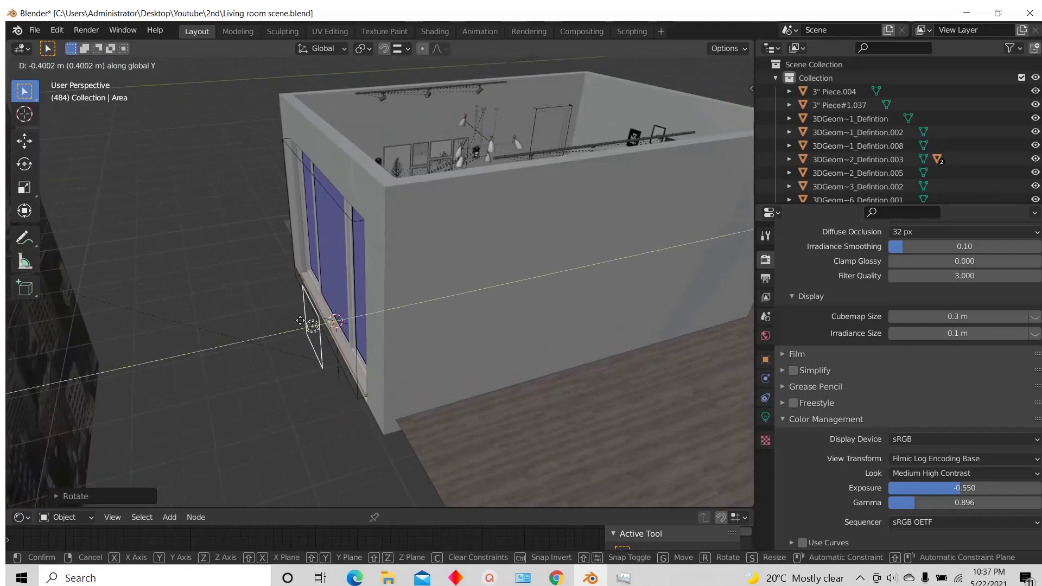
pyautogui.click(306, 325)
# Step: Raise the area light about 1.5 m along the Z axis to the middle of the window
pyautogui.scroll(3, 306, 325)
pyautogui.moveTo(395, 336); pyautogui.dragTo(630, 362, button='middle')
pyautogui.scroll(2, 515, 208)
pyautogui.scroll(-3, 514, 211)
pyautogui.moveTo(514, 211); pyautogui.dragTo(560, 266, button='middle')
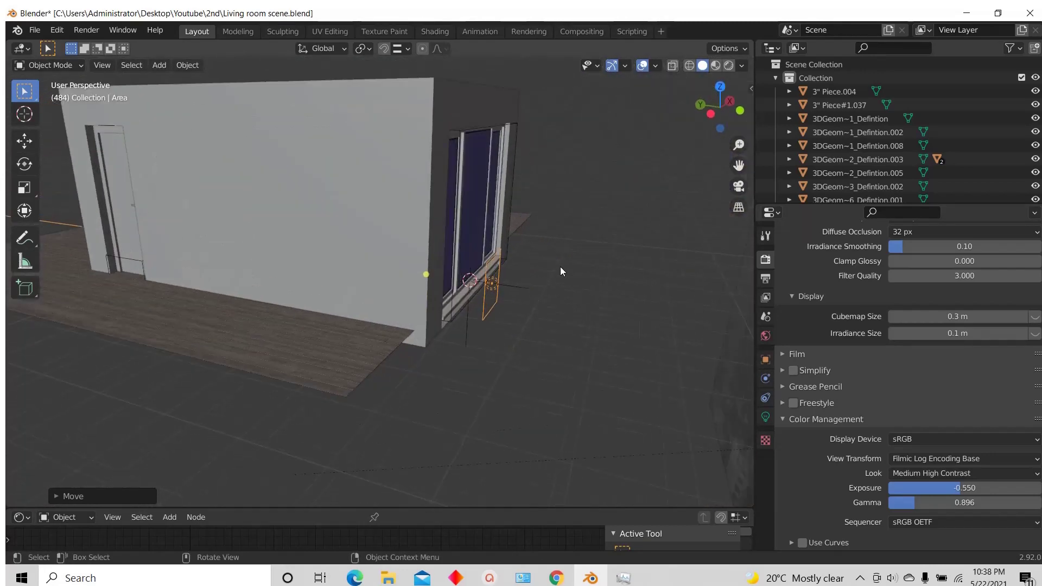
pyautogui.press('g')
pyautogui.press('z')
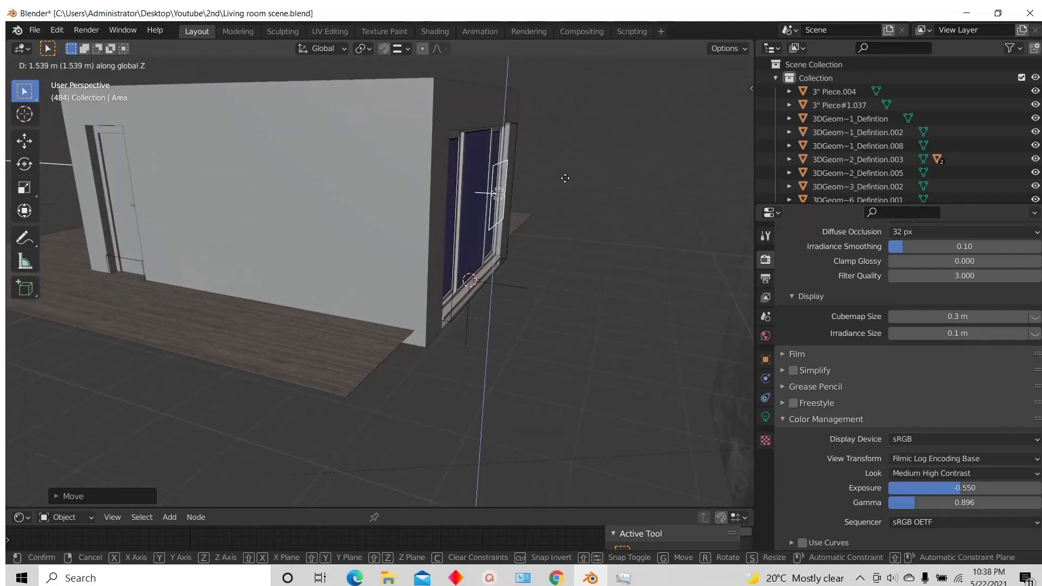
pyautogui.click(565, 182)
# Step: Hide the city view backdrop plane standing in front of the window
pyautogui.moveTo(565, 182); pyautogui.dragTo(427, 244, button='middle')
pyautogui.scroll(-2, 510, 245)
pyautogui.scroll(-3, 426, 244)
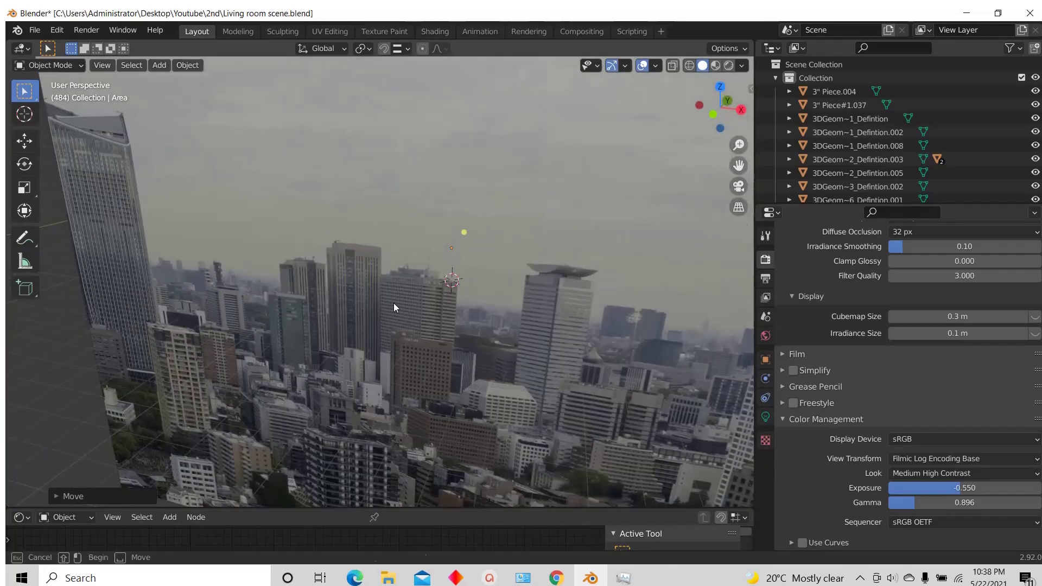
pyautogui.scroll(-5, 394, 303)
pyautogui.click(337, 222)
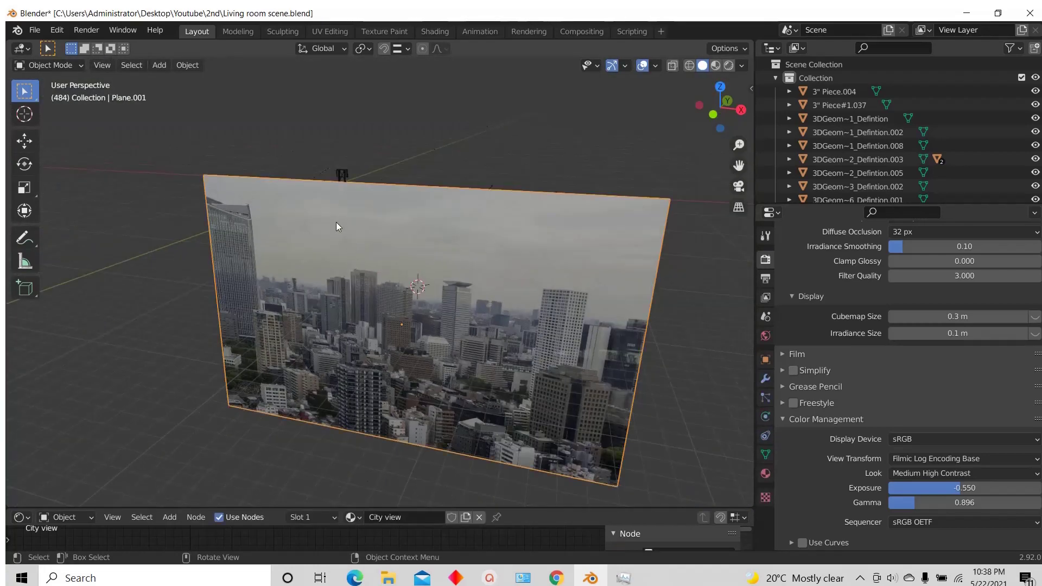
pyautogui.scroll(-8, 336, 223)
pyautogui.scroll(4, 423, 270)
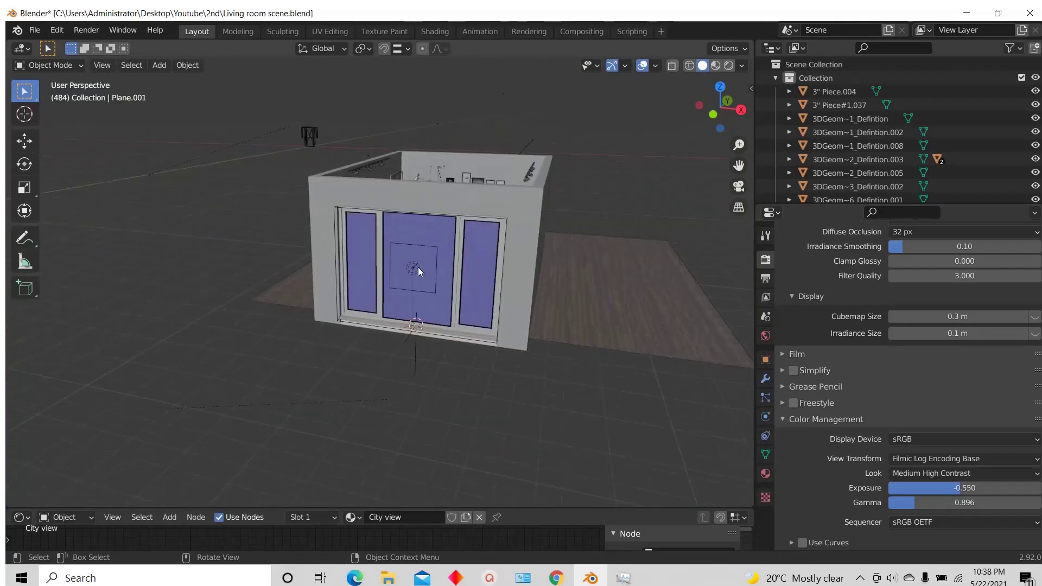
# Step: In front view, scale the area light up by about 2.27 and stretch it along Z to match the window's height
pyautogui.click(418, 267)
pyautogui.click(706, 117)
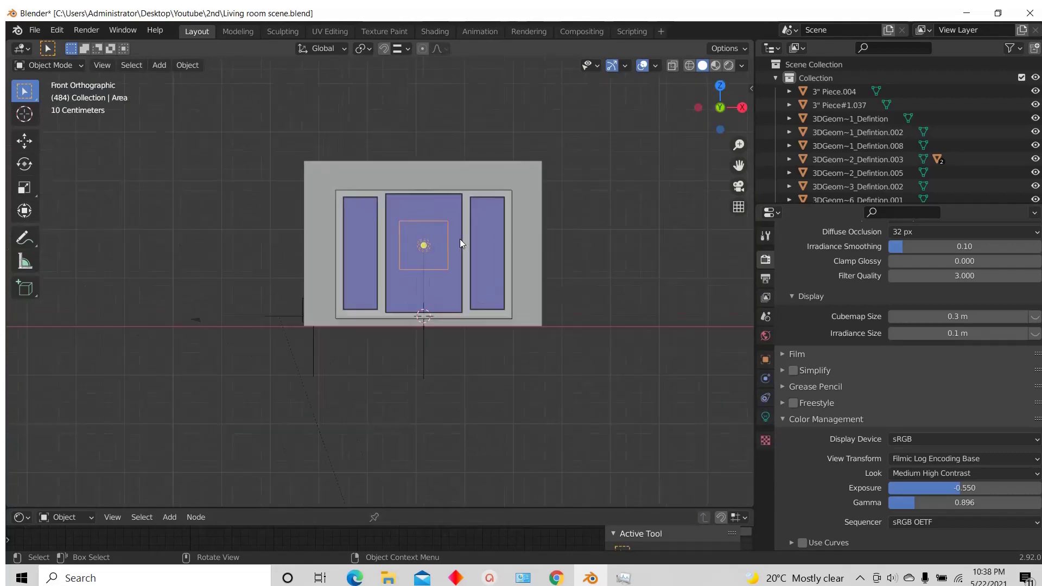
pyautogui.scroll(2, 461, 244)
pyautogui.press('s')
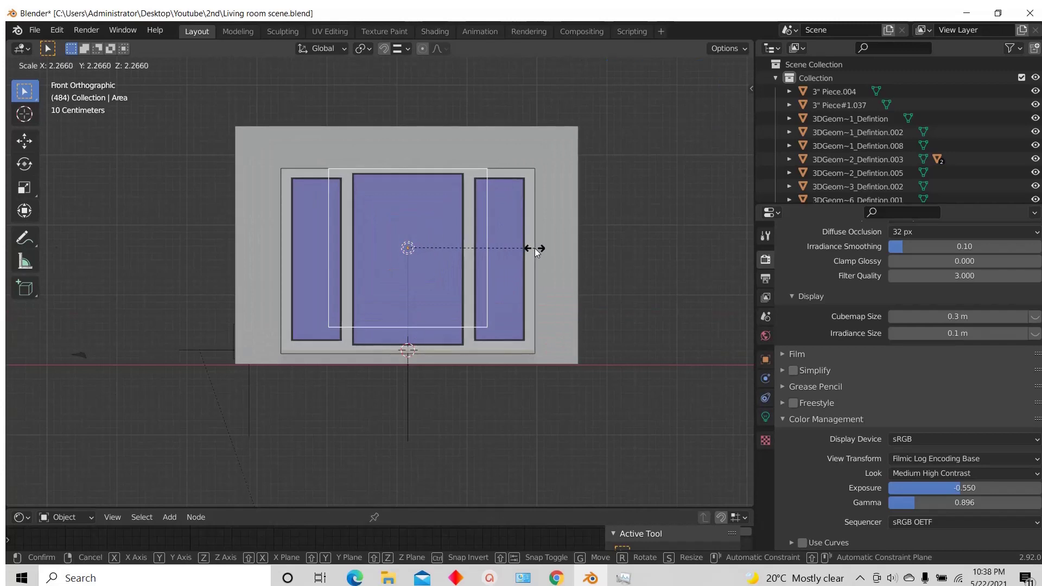
pyautogui.click(536, 249)
pyautogui.press('s')
pyautogui.press('z')
pyautogui.click(556, 259)
# Step: Lower the area light to align with the window frame and scale it by about 1.59 along X to match the frame's width
pyautogui.press('g')
pyautogui.press('z')
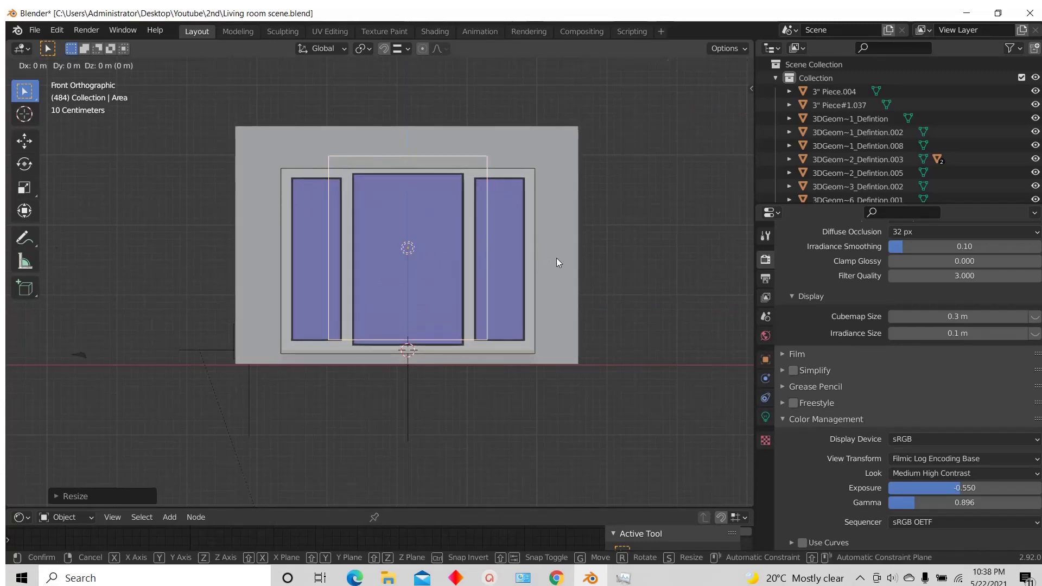
pyautogui.click(557, 270)
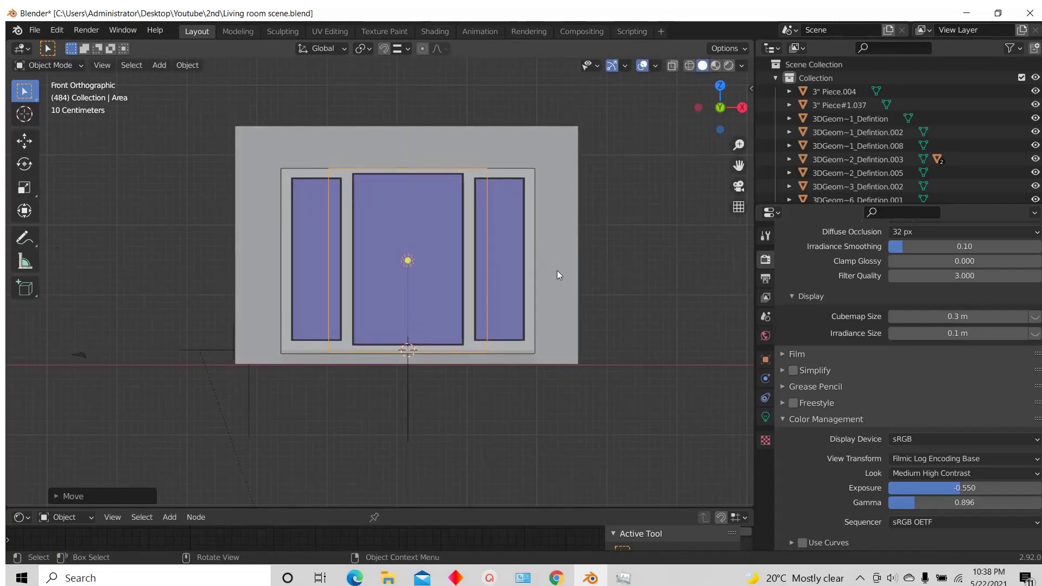
pyautogui.press('s')
pyautogui.press('x')
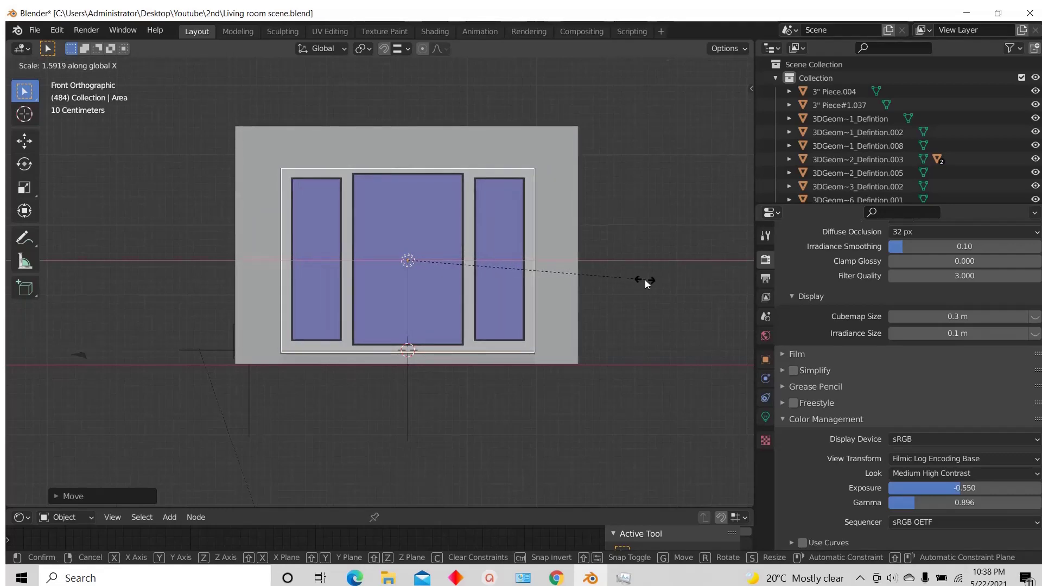
pyautogui.click(646, 283)
# Step: Move the area light about 0.18 m along Y toward the window
pyautogui.moveTo(510, 198); pyautogui.dragTo(326, 310, button='middle')
pyautogui.press('g')
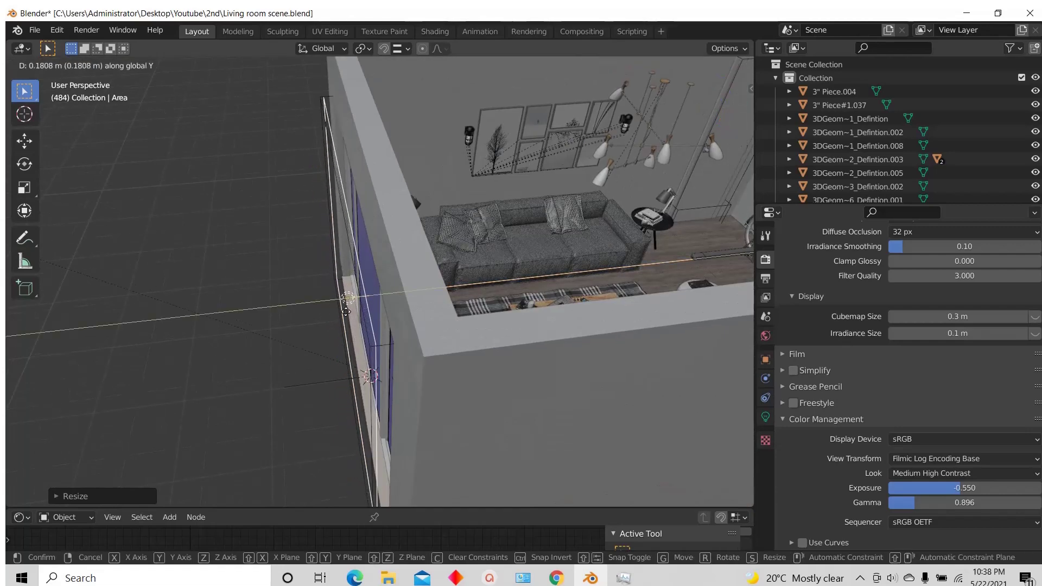
pyautogui.click(348, 309)
# Step: Set the area light's power to 200 W and enable contact shadows with a thickness of 0.02 m
pyautogui.scroll(-6, 349, 310)
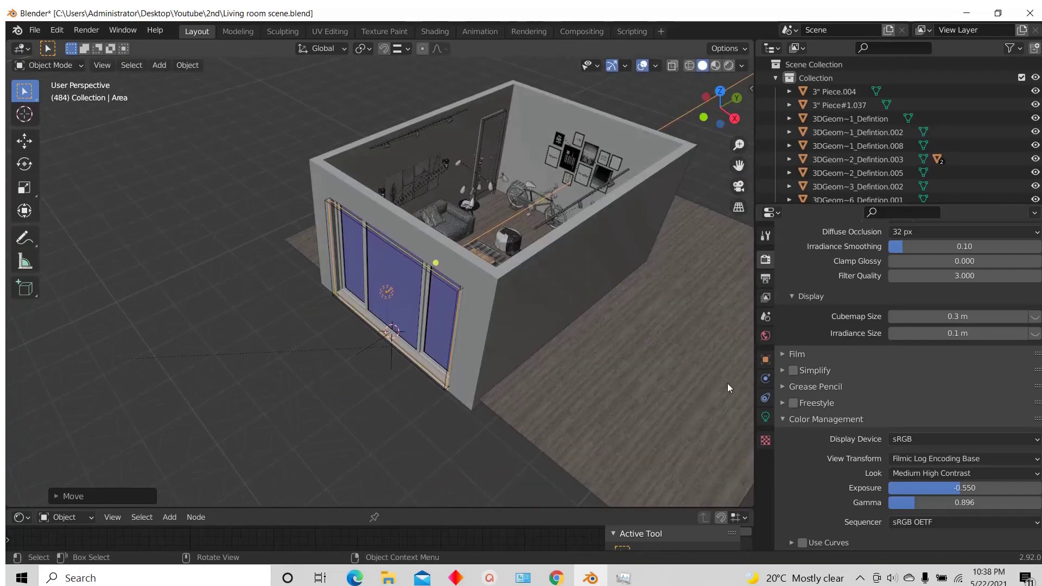
pyautogui.click(765, 417)
pyautogui.click(935, 332)
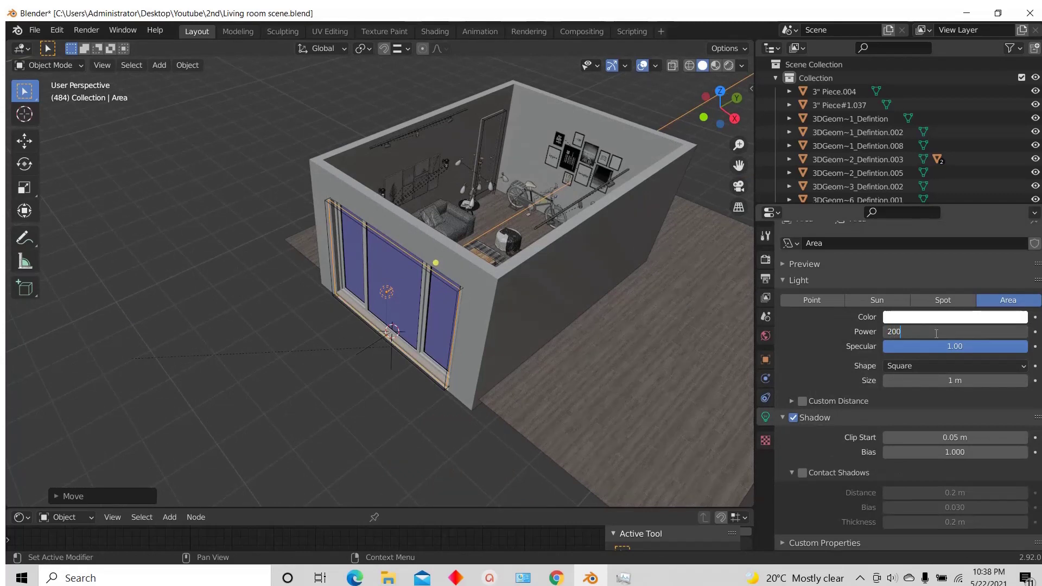
pyautogui.click(801, 471)
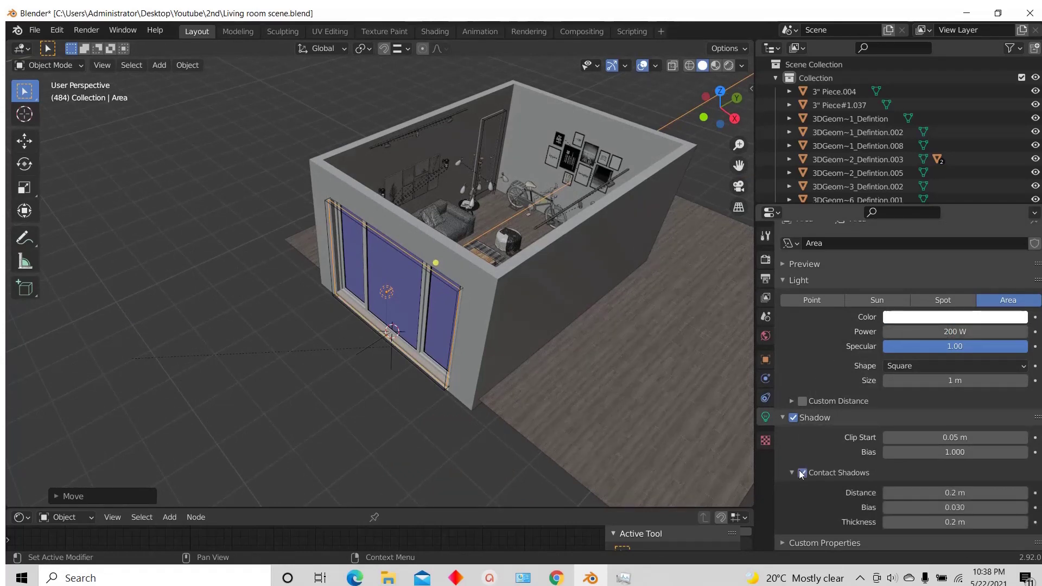
pyautogui.click(935, 519)
pyautogui.write('.02')
pyautogui.press('Return')
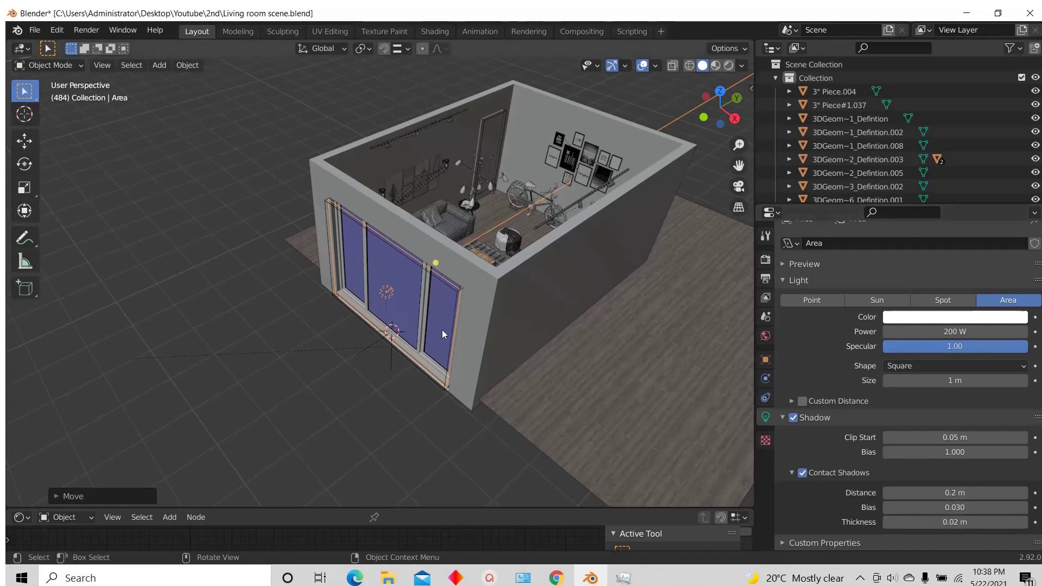
# Step: Select the window object from inside the room and switch the viewport to rendered shading
pyautogui.scroll(-2, 360, 278)
pyautogui.scroll(5, 361, 278)
pyautogui.scroll(-3, 407, 261)
pyautogui.moveTo(384, 278); pyautogui.dragTo(335, 271, button='middle')
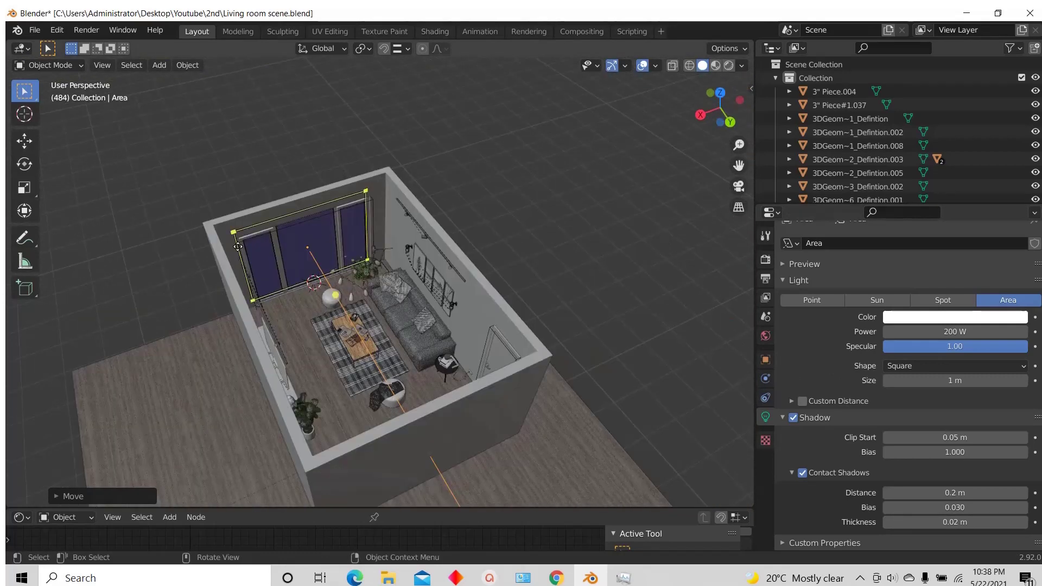
pyautogui.scroll(4, 334, 271)
pyautogui.click(324, 267)
pyautogui.scroll(-5, 289, 230)
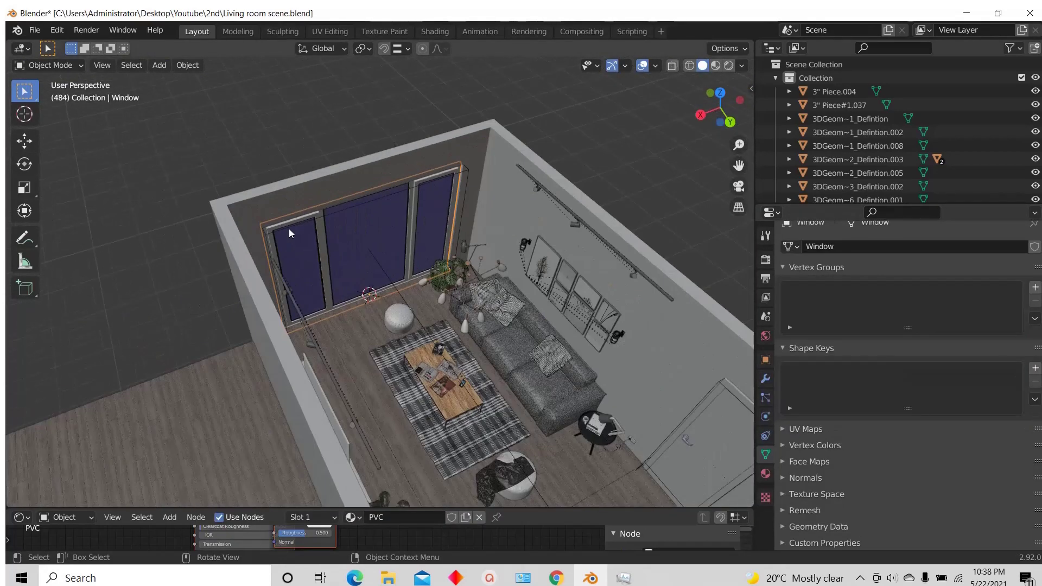
pyautogui.scroll(3, 410, 219)
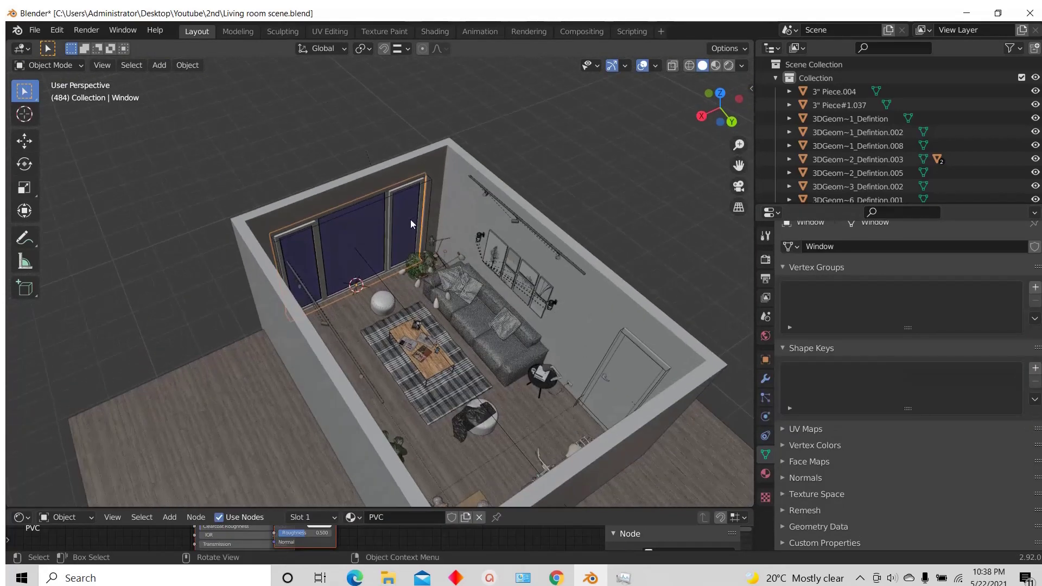
pyautogui.click(729, 65)
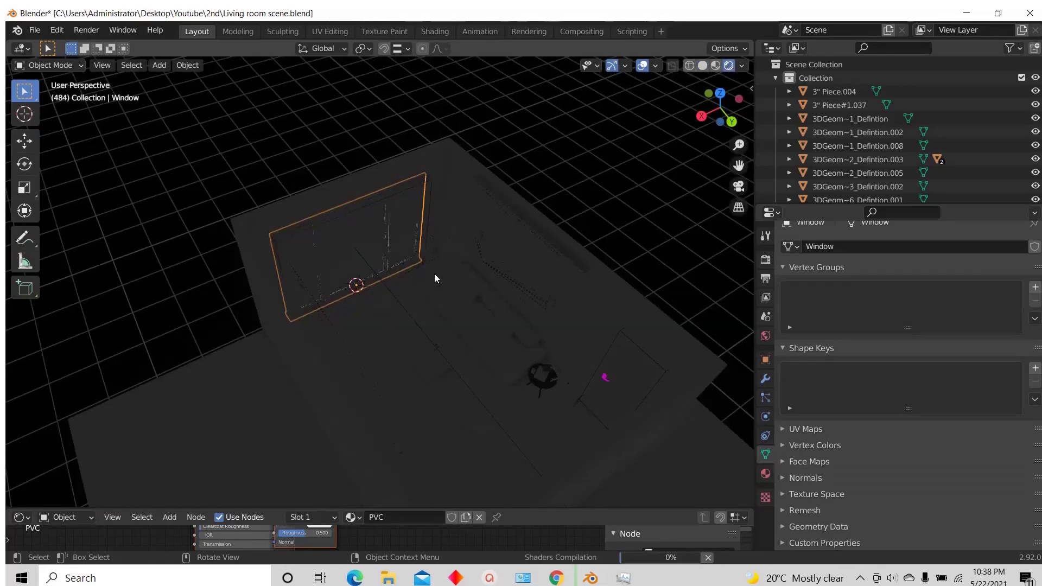
# Step: Examine the rendered window panes and the light reaching the room interior from several distances and angles
pyautogui.moveTo(434, 273); pyautogui.dragTo(331, 239, button='middle')
pyautogui.scroll(3, 313, 198)
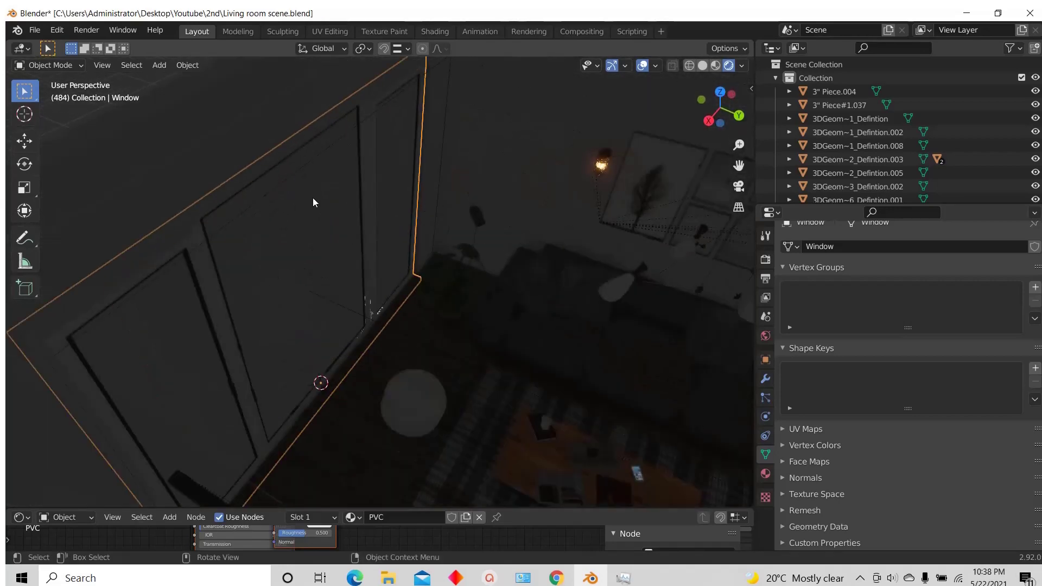
pyautogui.scroll(-4, 313, 202)
pyautogui.moveTo(391, 298); pyautogui.dragTo(375, 283, button='middle')
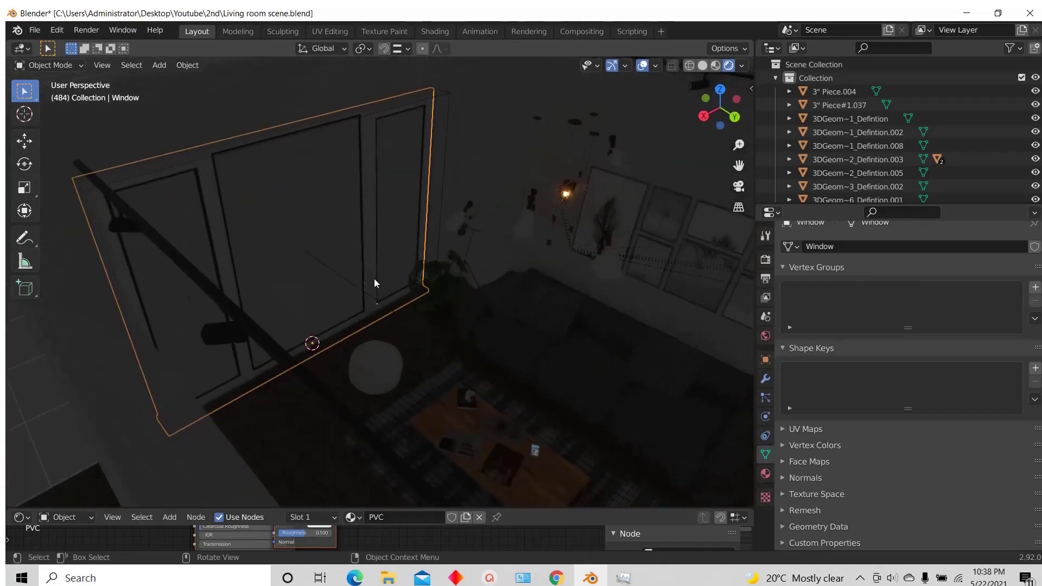
pyautogui.scroll(2, 359, 219)
pyautogui.scroll(-4, 369, 288)
pyautogui.scroll(4, 325, 230)
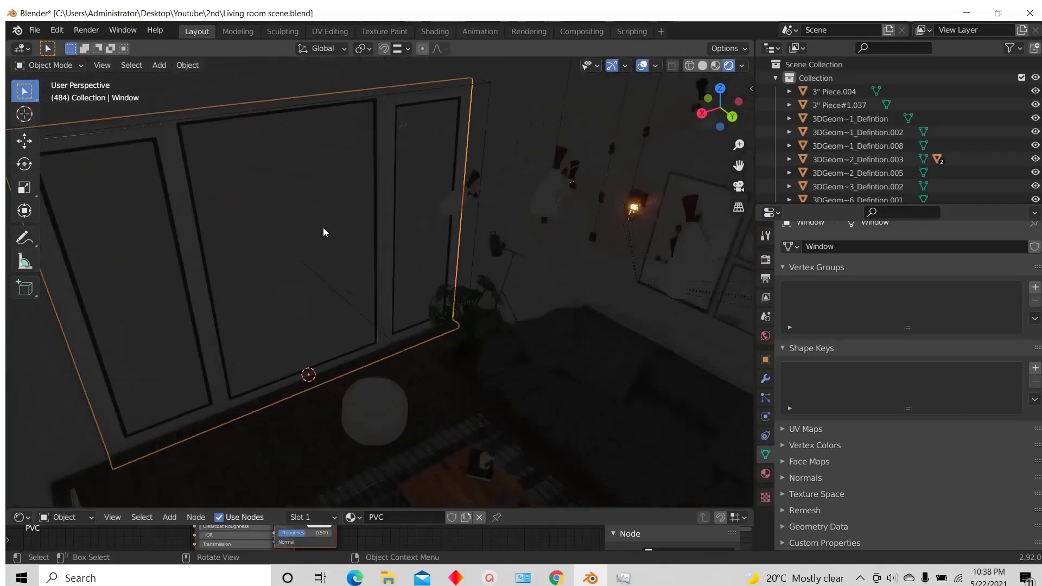
pyautogui.scroll(-2, 323, 220)
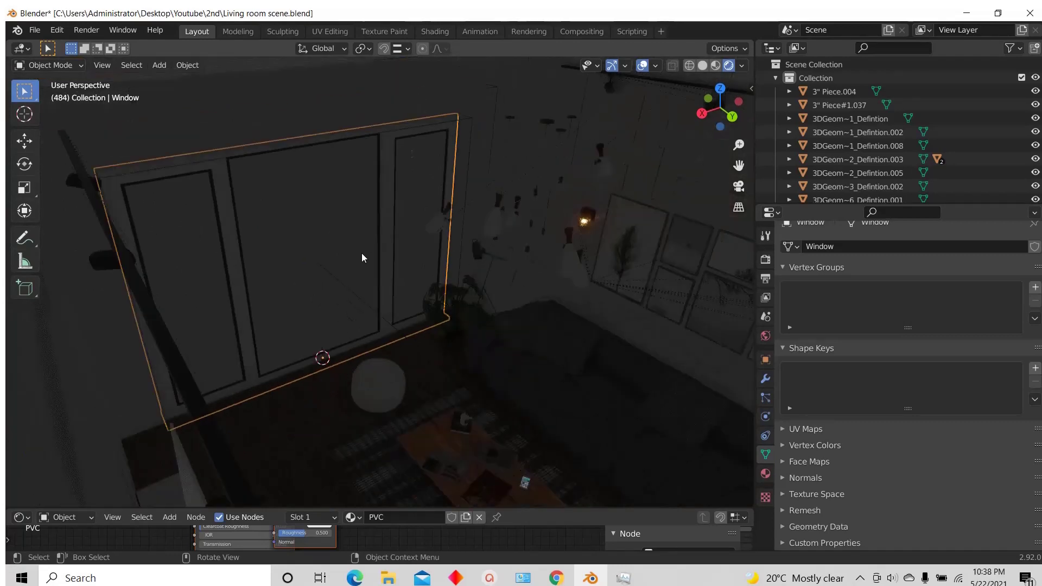
# Step: Set the shadow mode of the window's Glass material to None
pyautogui.click(765, 474)
pyautogui.click(808, 276)
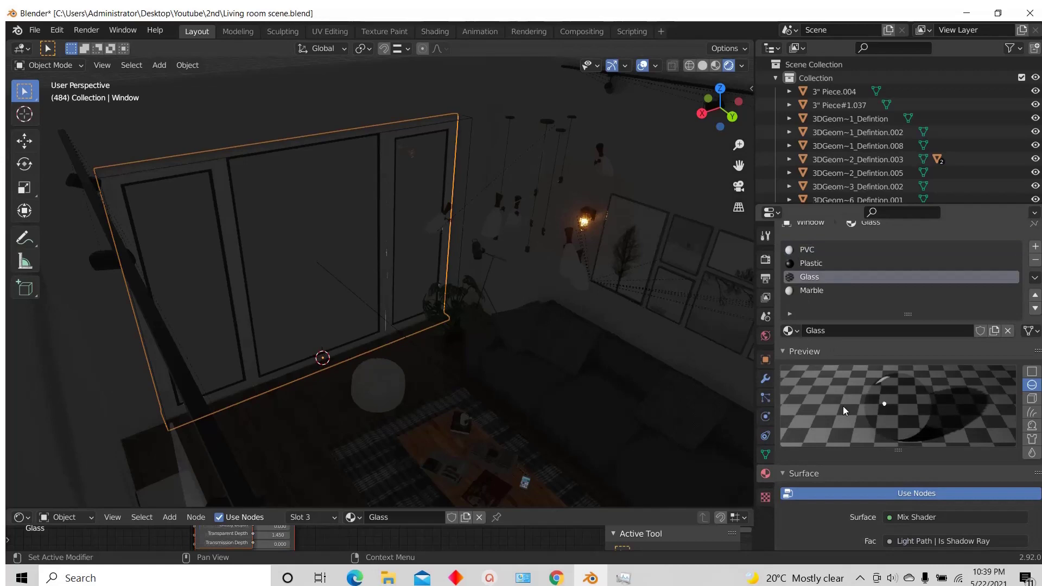
pyautogui.scroll(-10, 893, 467)
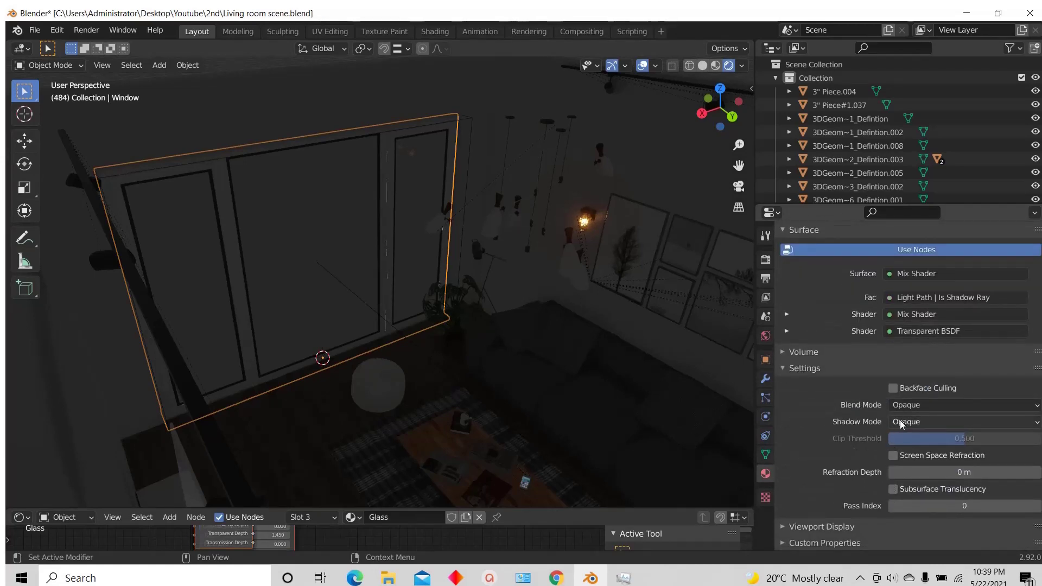
pyautogui.click(900, 422)
pyautogui.click(907, 440)
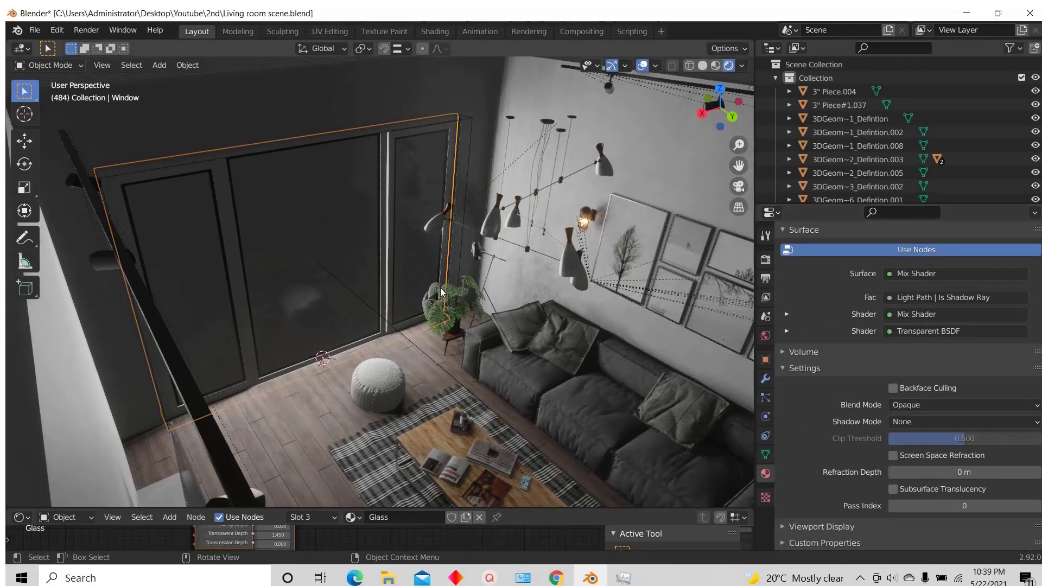
pyautogui.scroll(-3, 378, 281)
pyautogui.scroll(4, 438, 295)
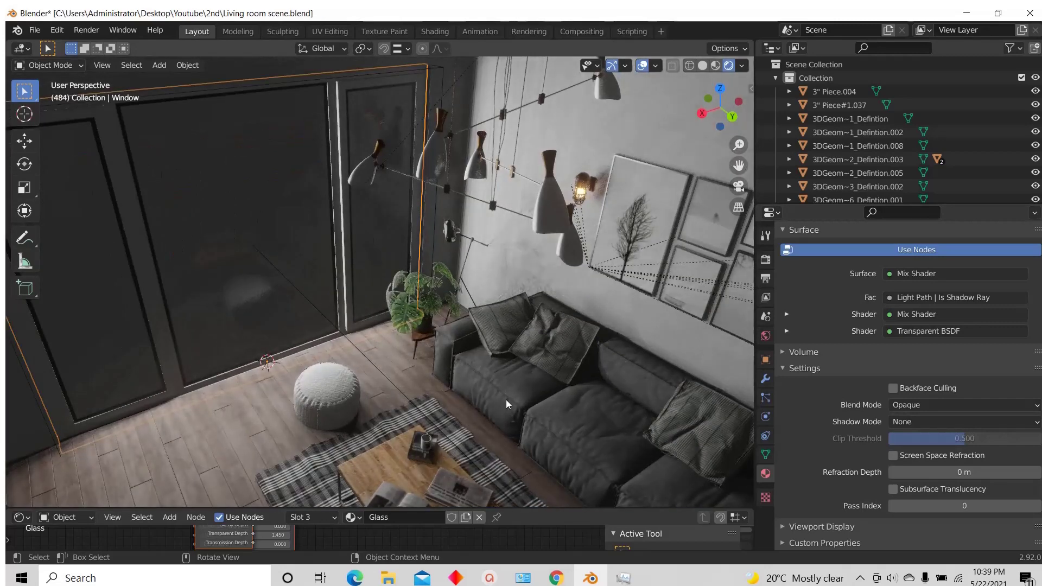
# Step: Set the Glass material's blend mode to Alpha Hashed and enable Screen Space Refraction
pyautogui.click(942, 410)
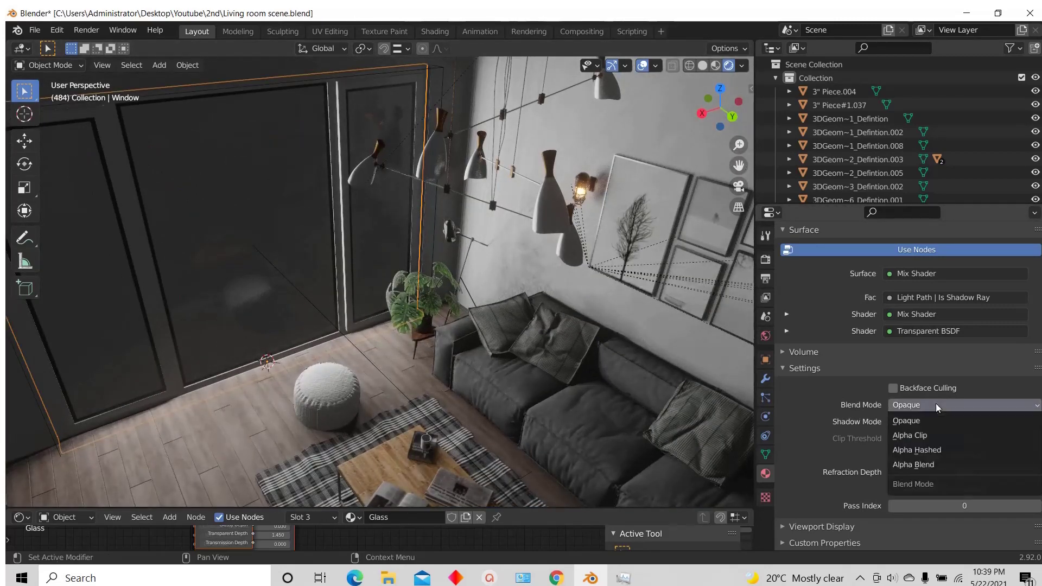
pyautogui.click(925, 451)
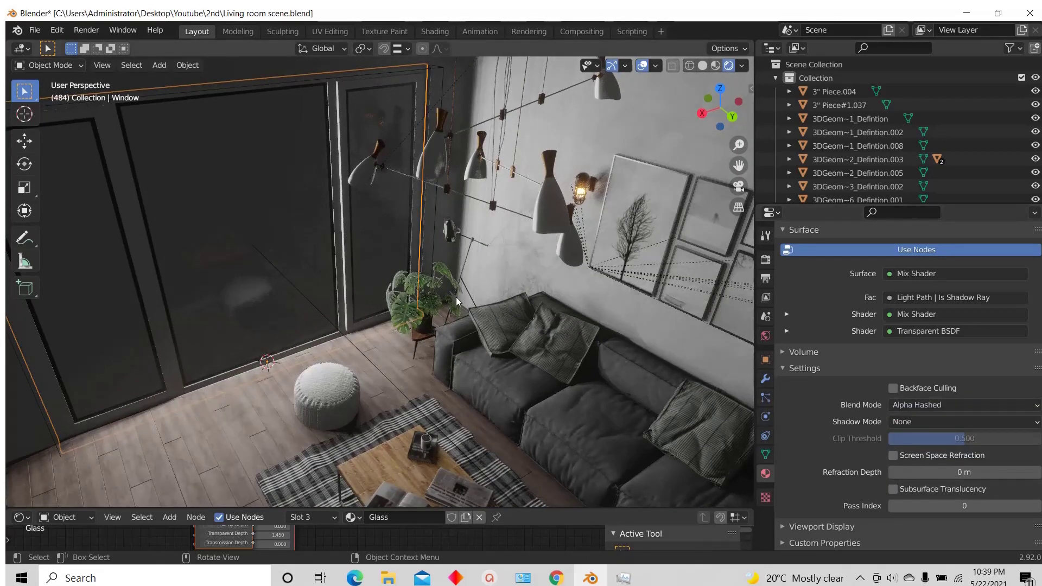
pyautogui.scroll(-4, 455, 296)
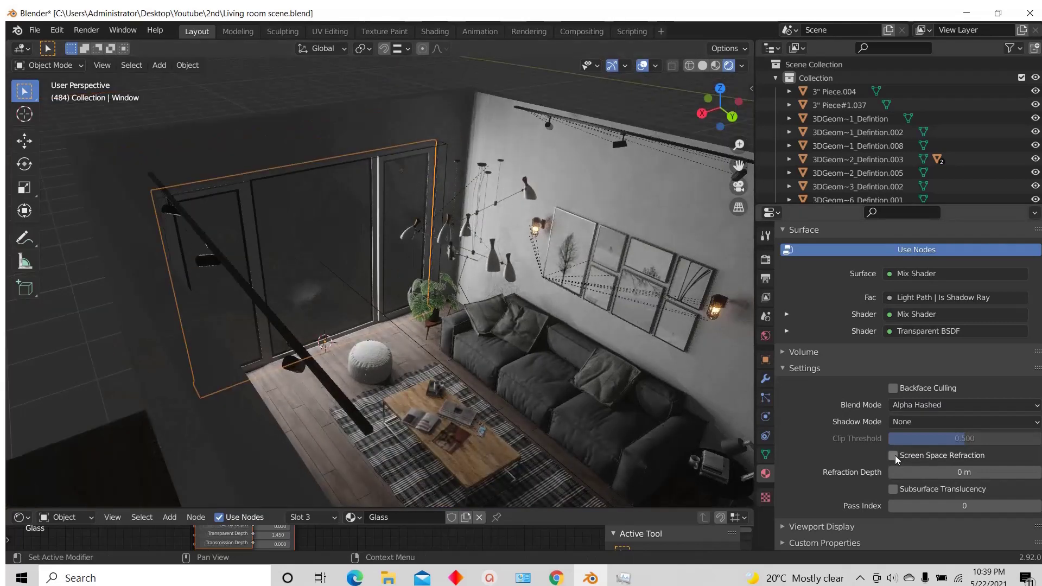
pyautogui.click(893, 456)
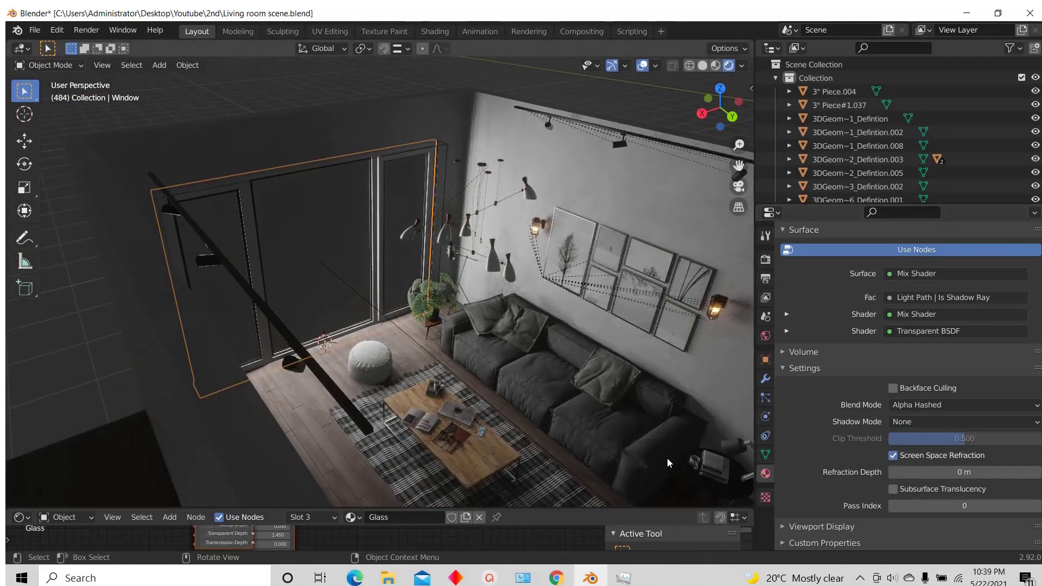
pyautogui.moveTo(661, 507); pyautogui.dragTo(661, 485)
pyautogui.scroll(-5, 485, 311)
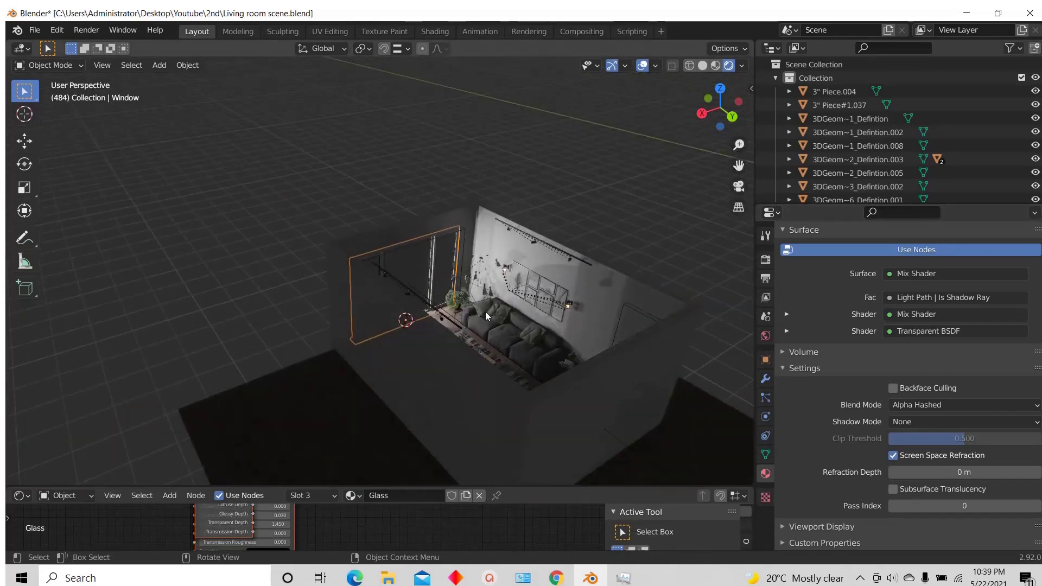
pyautogui.scroll(4, 467, 298)
pyautogui.scroll(-3, 464, 300)
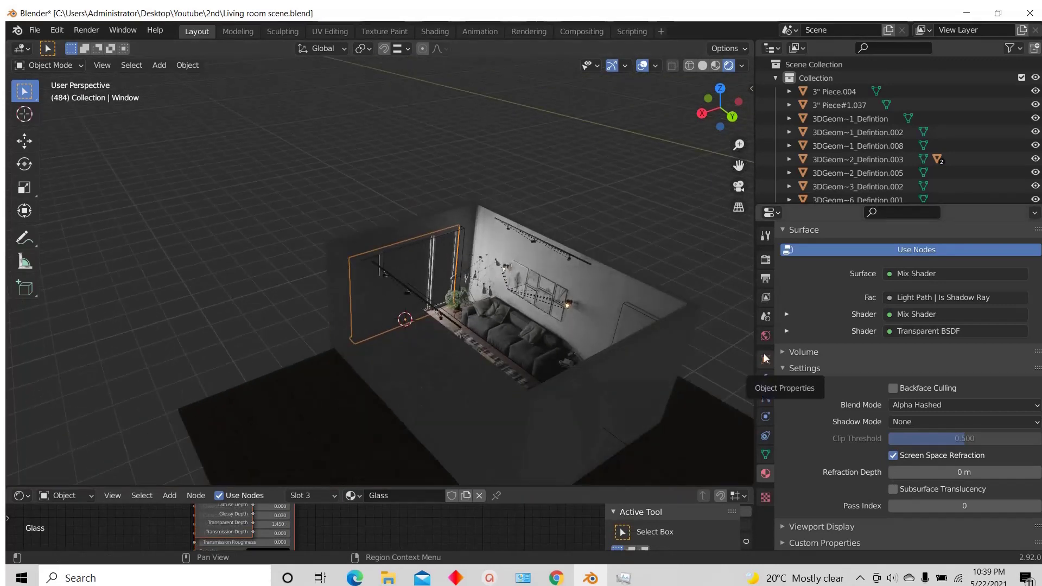
# Step: View the room through the active camera and examine the rendered lighting on the sofa, table and walls
pyautogui.click(102, 65)
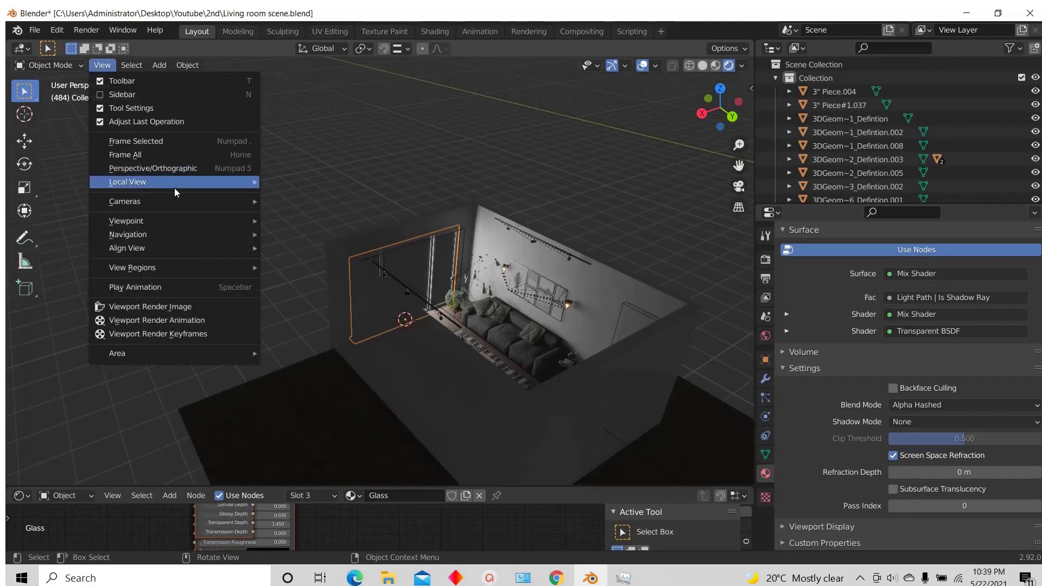
pyautogui.moveTo(181, 198)
pyautogui.click(325, 218)
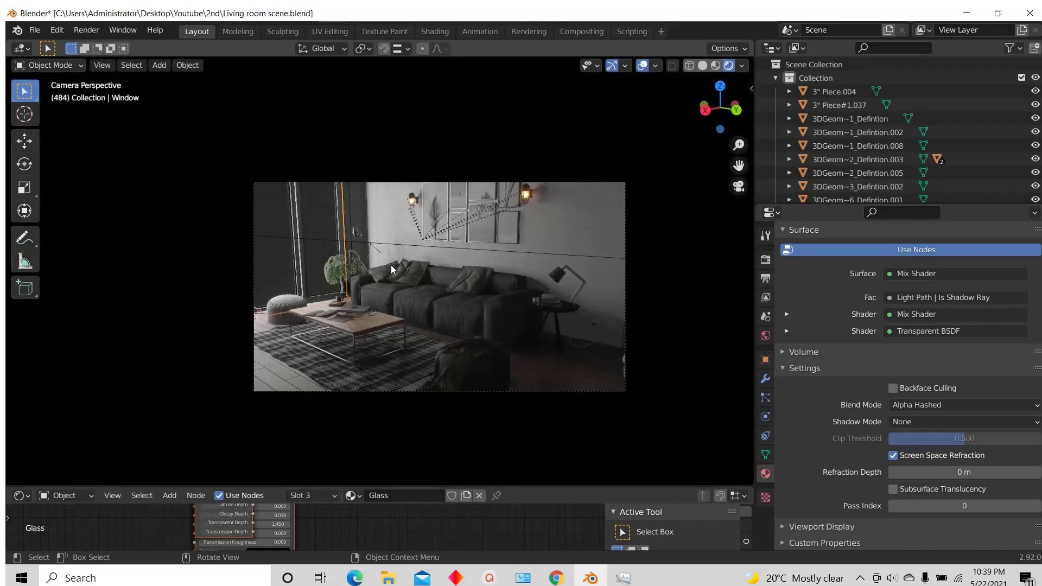
pyautogui.scroll(3, 464, 315)
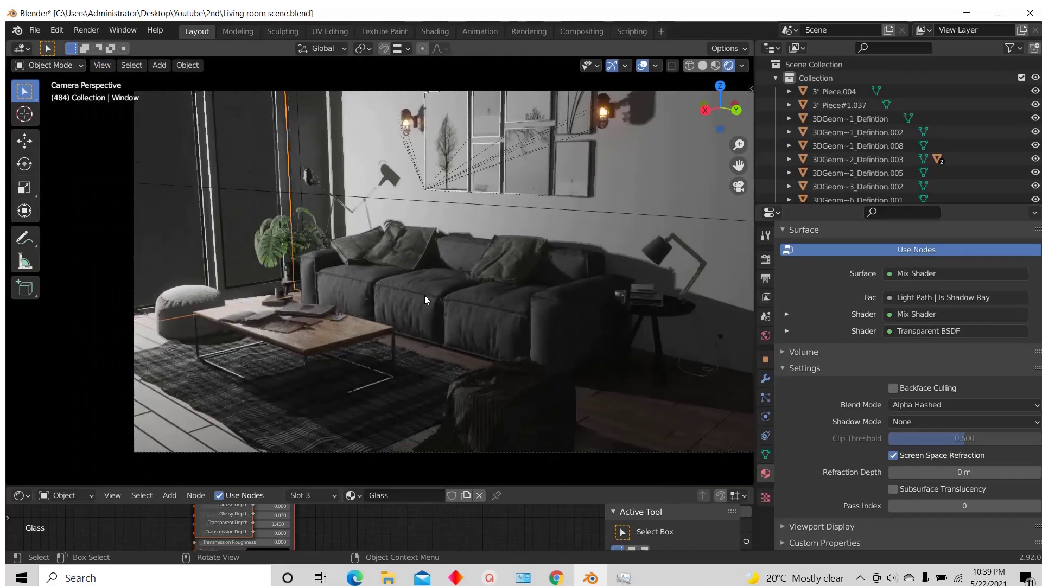
pyautogui.scroll(-4, 429, 301)
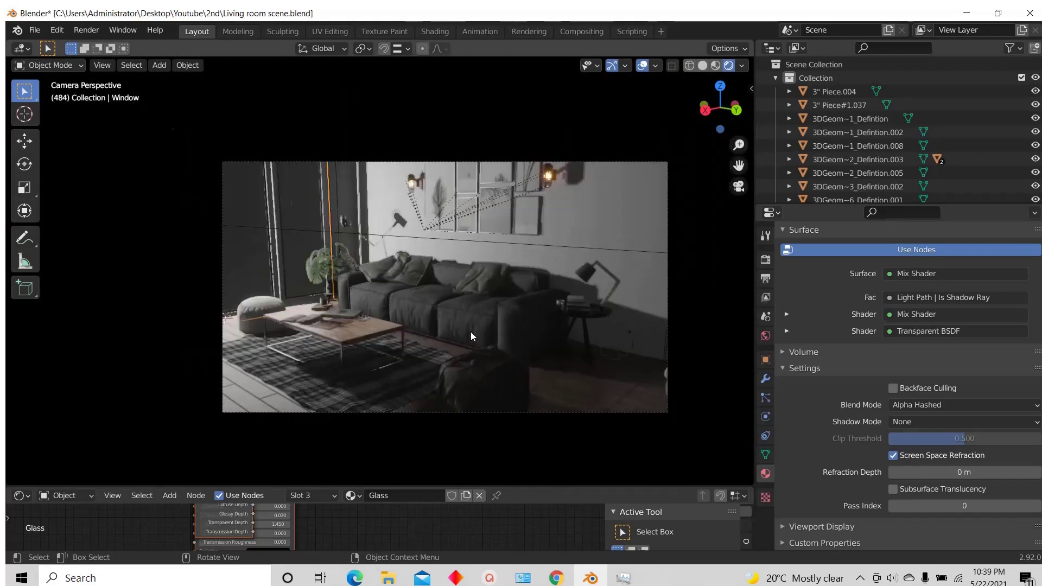
pyautogui.scroll(4, 474, 332)
pyautogui.scroll(-5, 481, 329)
pyautogui.scroll(4, 488, 327)
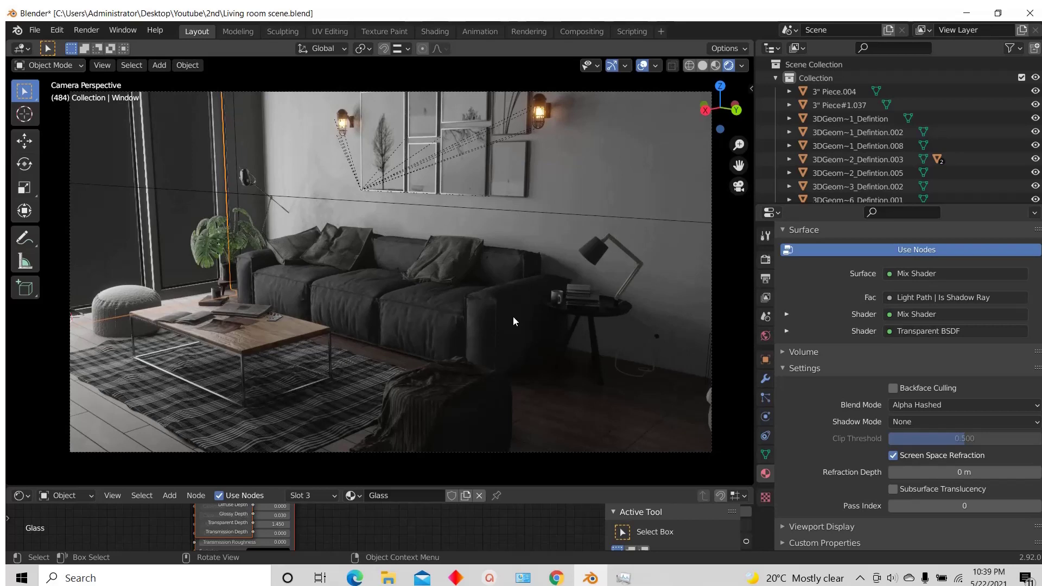
pyautogui.scroll(-2, 511, 321)
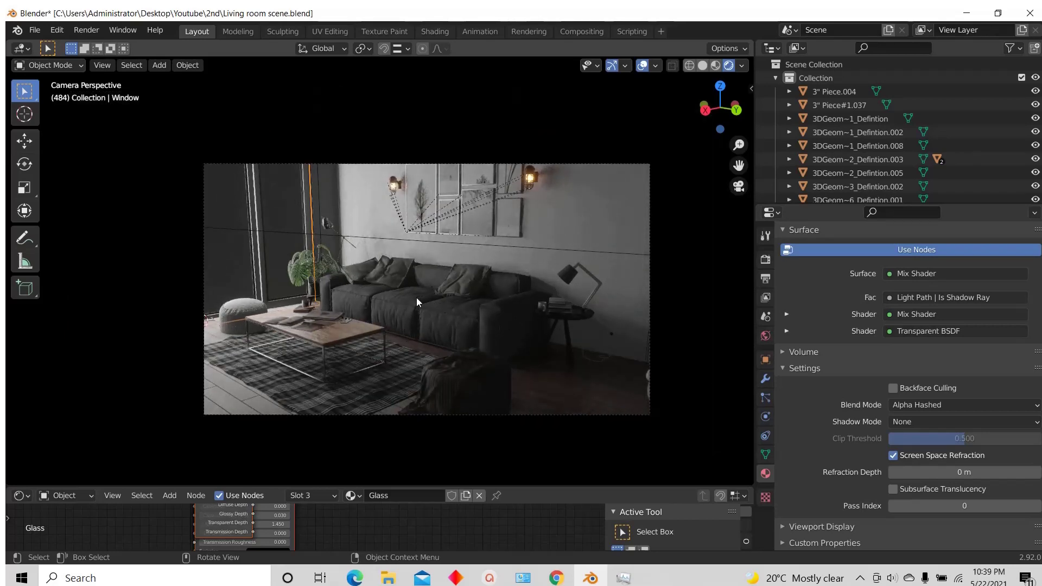
pyautogui.scroll(1, 417, 298)
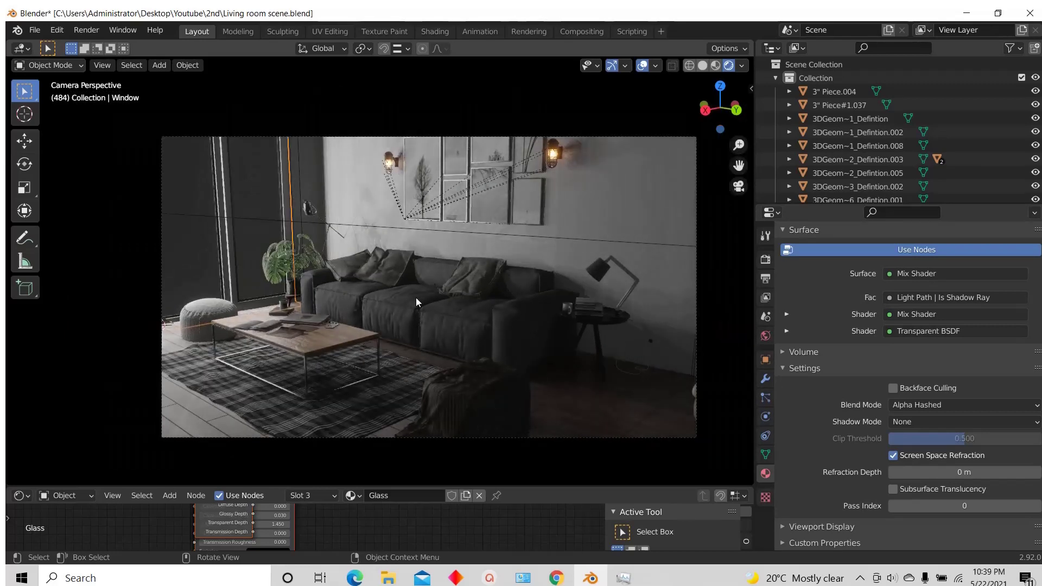
pyautogui.scroll(1, 416, 302)
pyautogui.scroll(-1, 391, 289)
pyautogui.scroll(1, 343, 237)
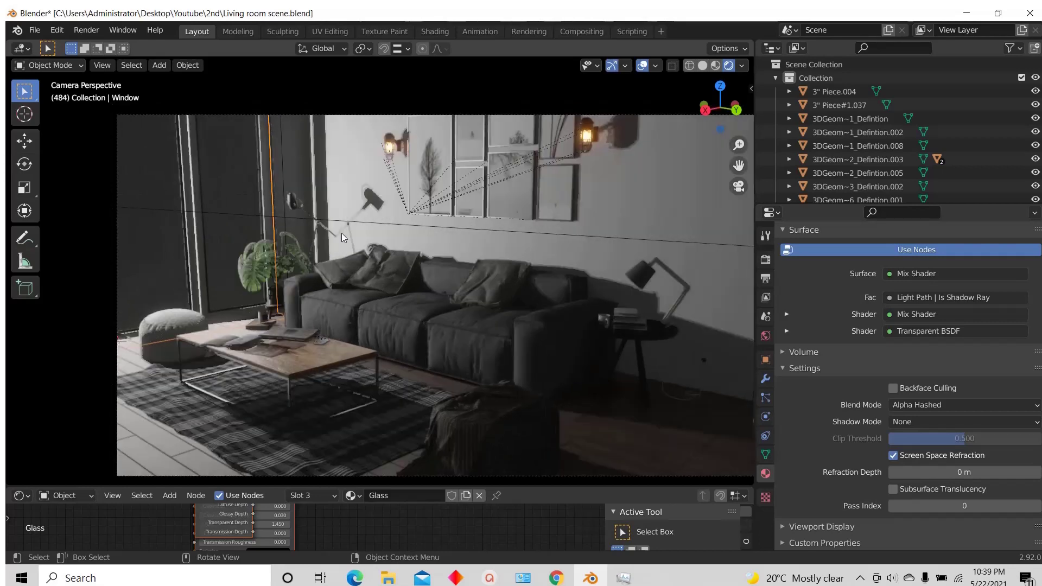
pyautogui.scroll(-1, 328, 230)
# Step: Leave the camera view for an outside view of the room and unhide all hidden objects
pyautogui.moveTo(328, 230); pyautogui.dragTo(308, 241, button='middle')
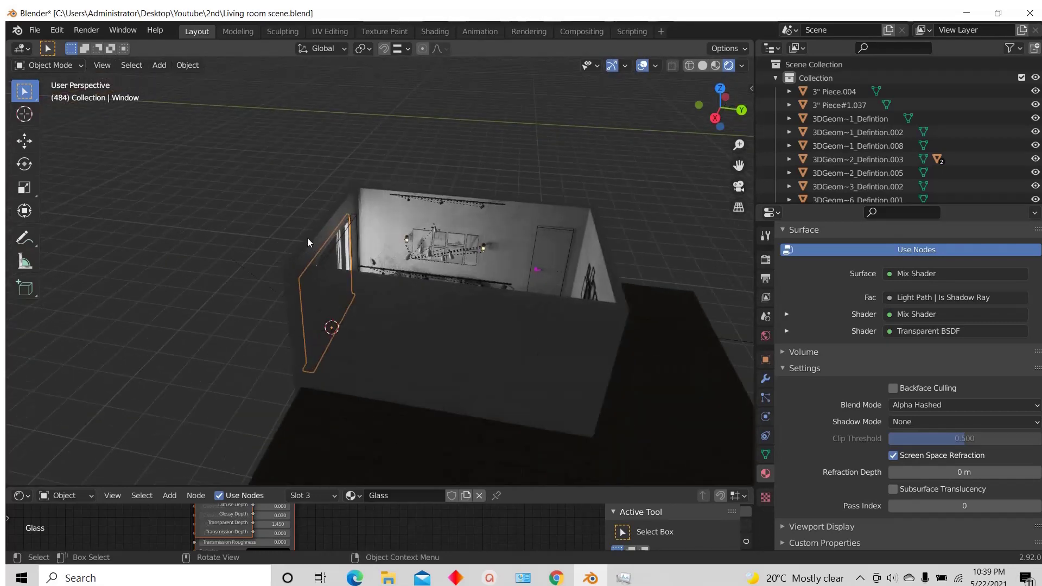
pyautogui.scroll(-2, 307, 237)
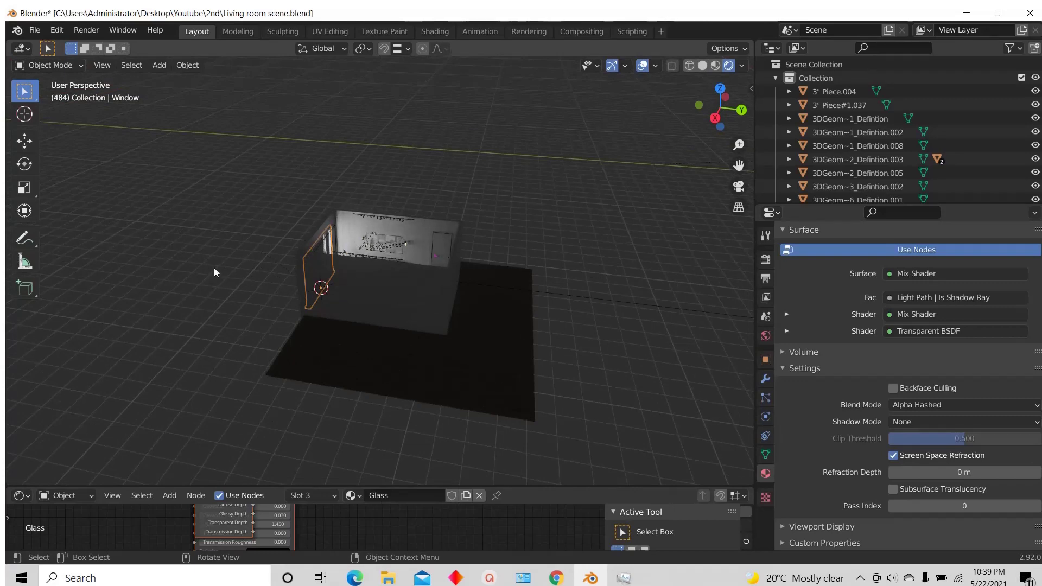
pyautogui.hotkey('alt', 'h')
pyautogui.scroll(3, 305, 229)
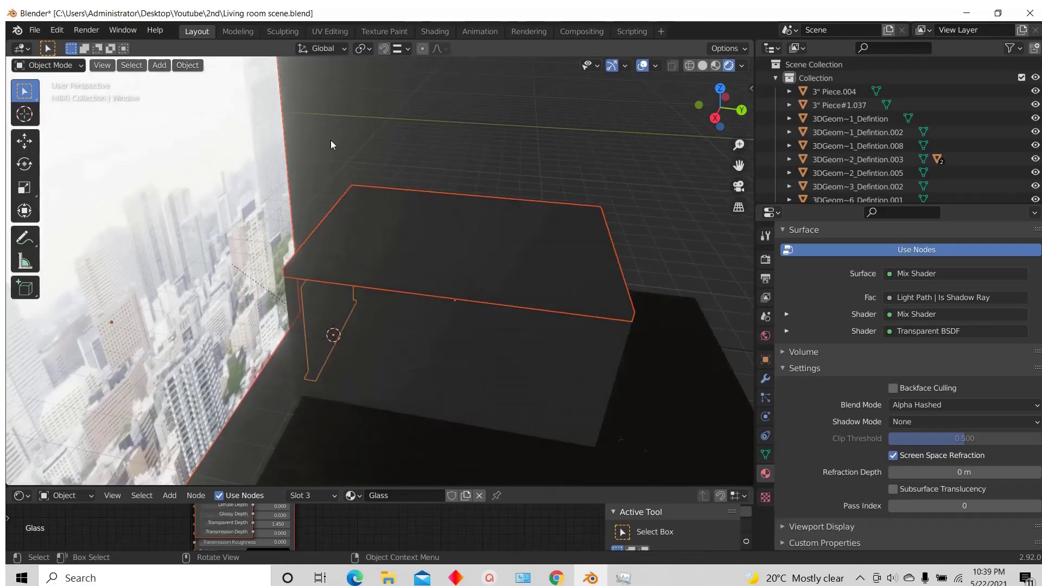
pyautogui.scroll(-2, 304, 163)
# Step: Select the city view backdrop plane, enlarge the node editor and examine its Image Texture, Emission and Material Output nodes
pyautogui.click(281, 180)
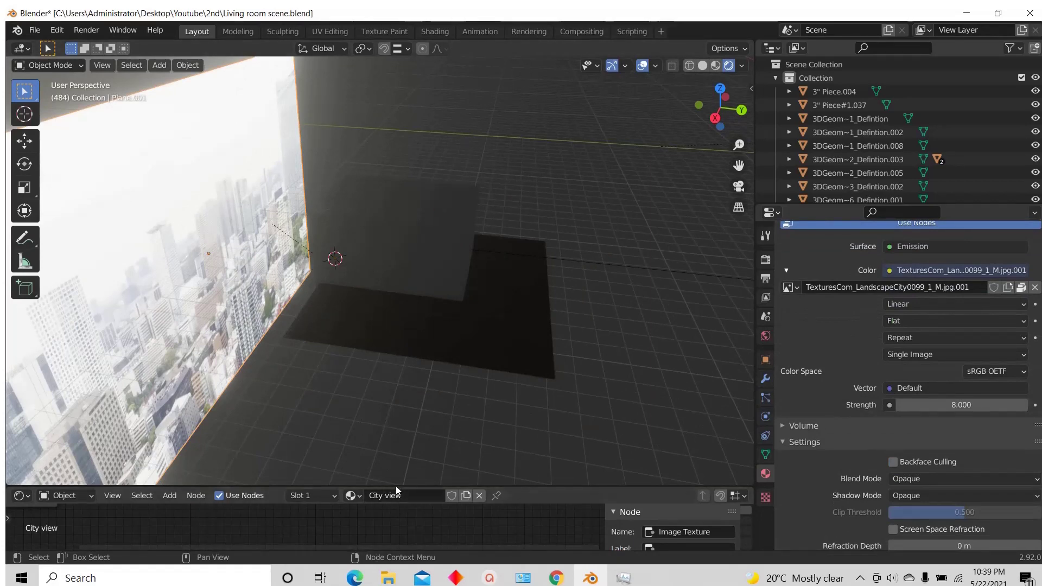
pyautogui.moveTo(396, 488); pyautogui.dragTo(398, 406)
pyautogui.scroll(-15, 175, 484)
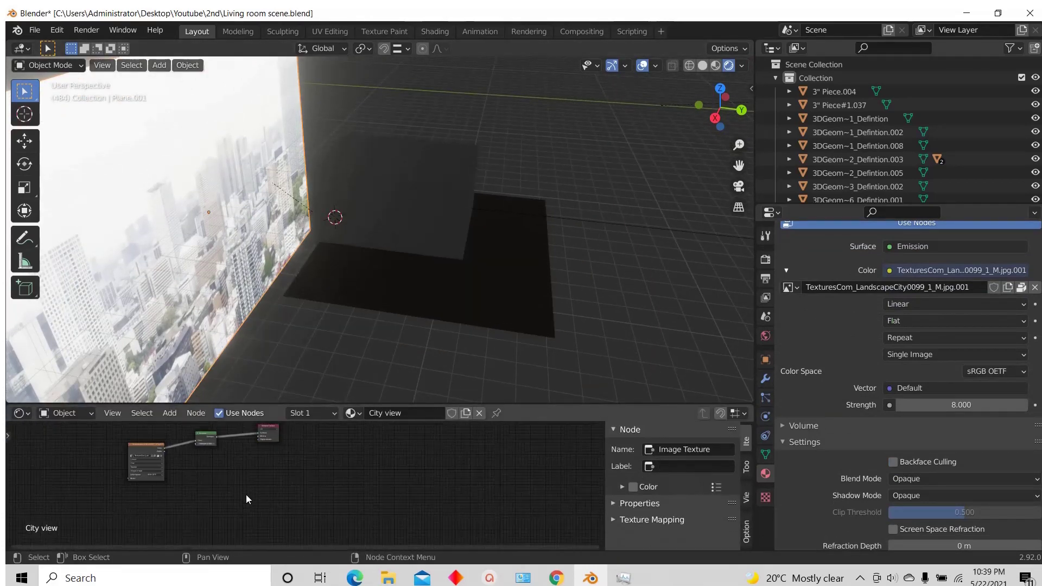
pyautogui.scroll(12, 190, 473)
pyautogui.scroll(4, 299, 469)
pyautogui.scroll(-6, 298, 477)
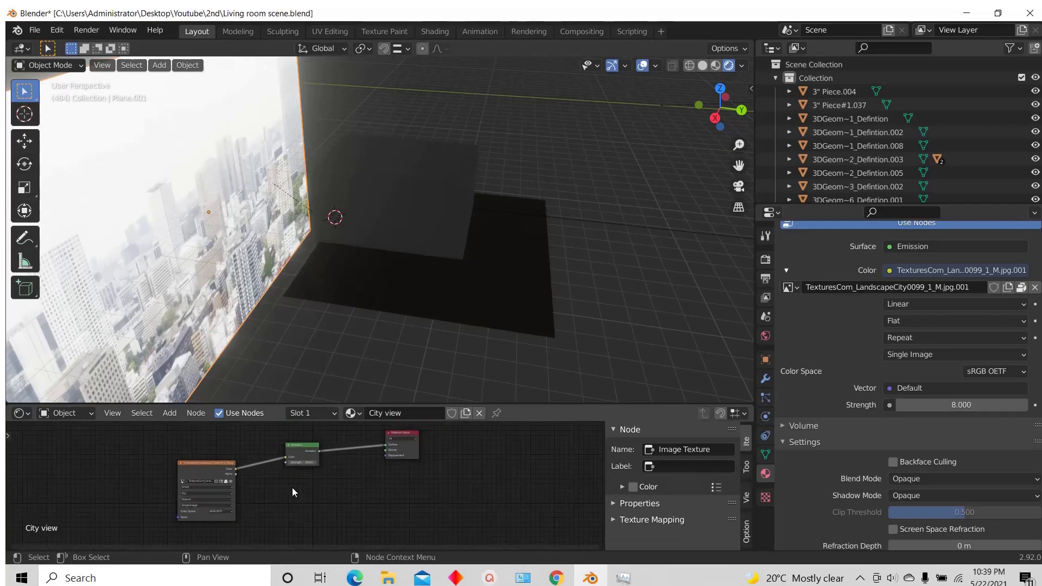
pyautogui.scroll(4, 260, 489)
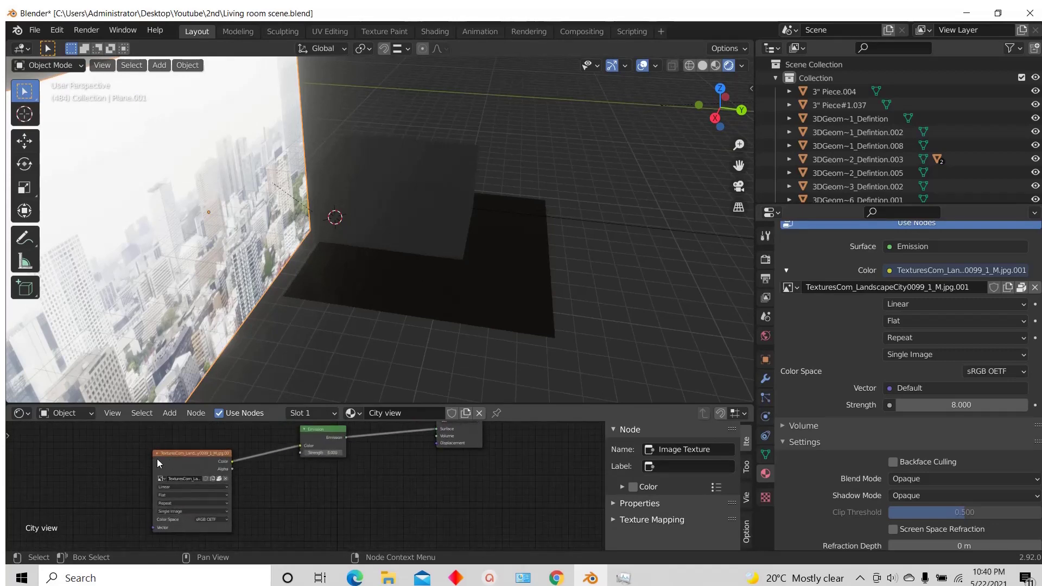
pyautogui.scroll(-3, 300, 508)
pyautogui.scroll(5, 319, 444)
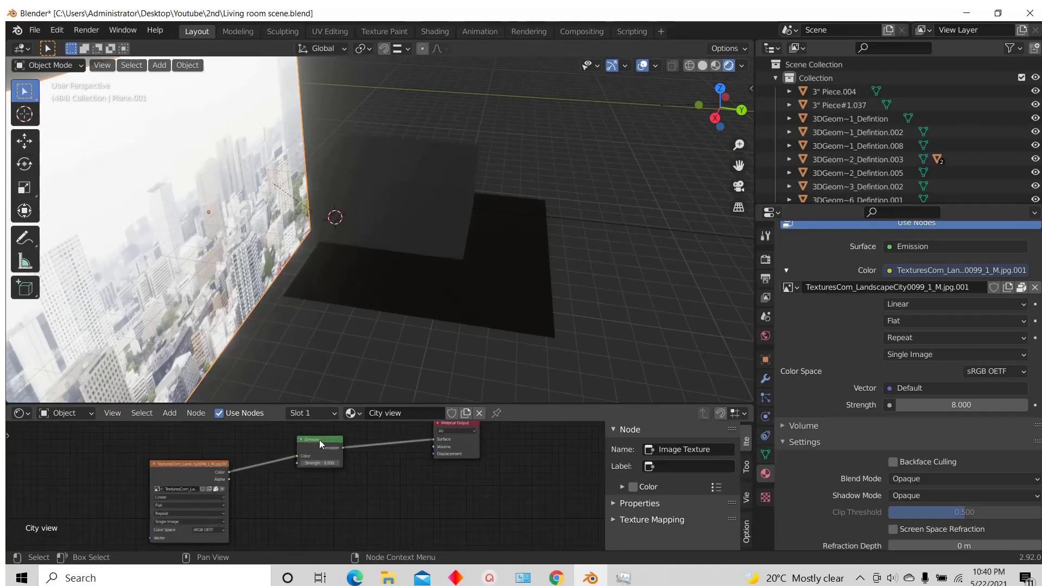
pyautogui.scroll(-2, 314, 477)
pyautogui.scroll(1, 356, 432)
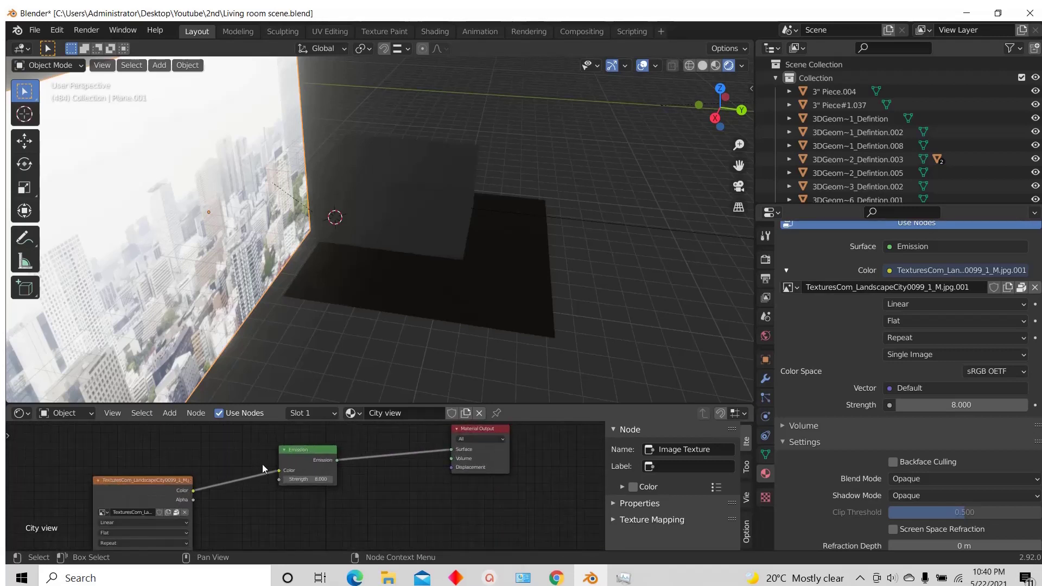
pyautogui.scroll(1, 262, 464)
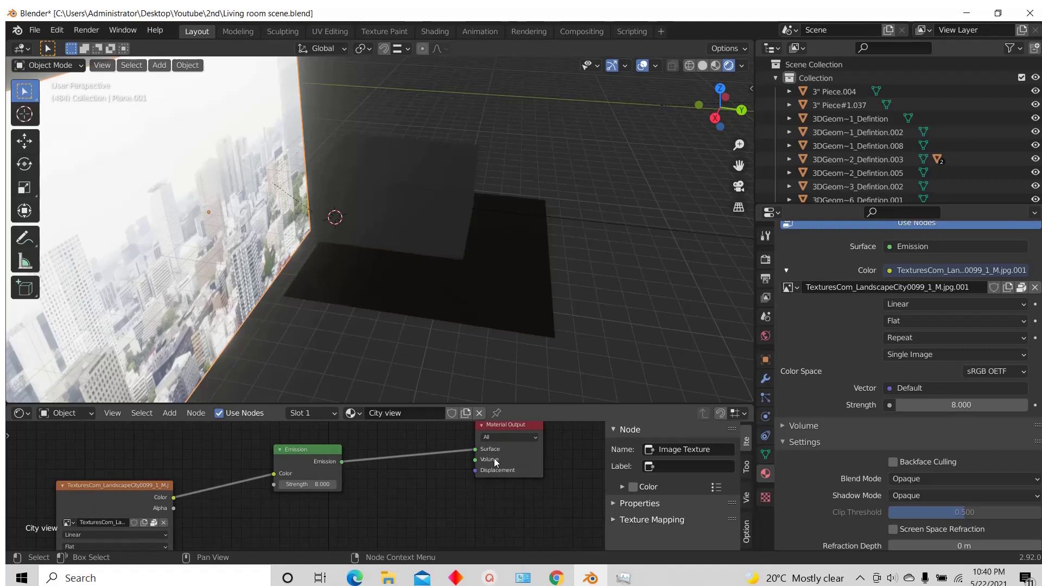
pyautogui.scroll(-3, 402, 455)
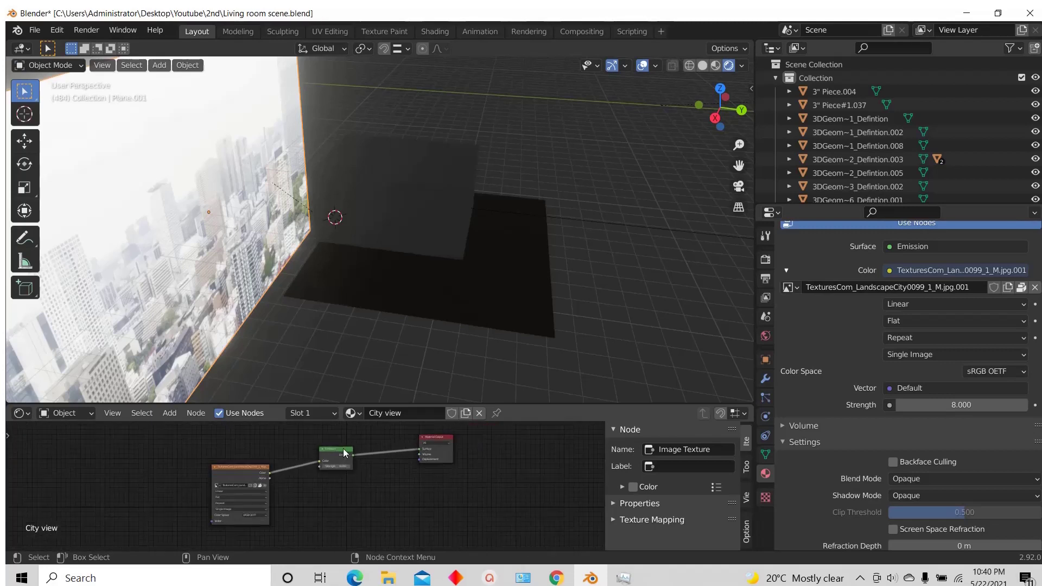
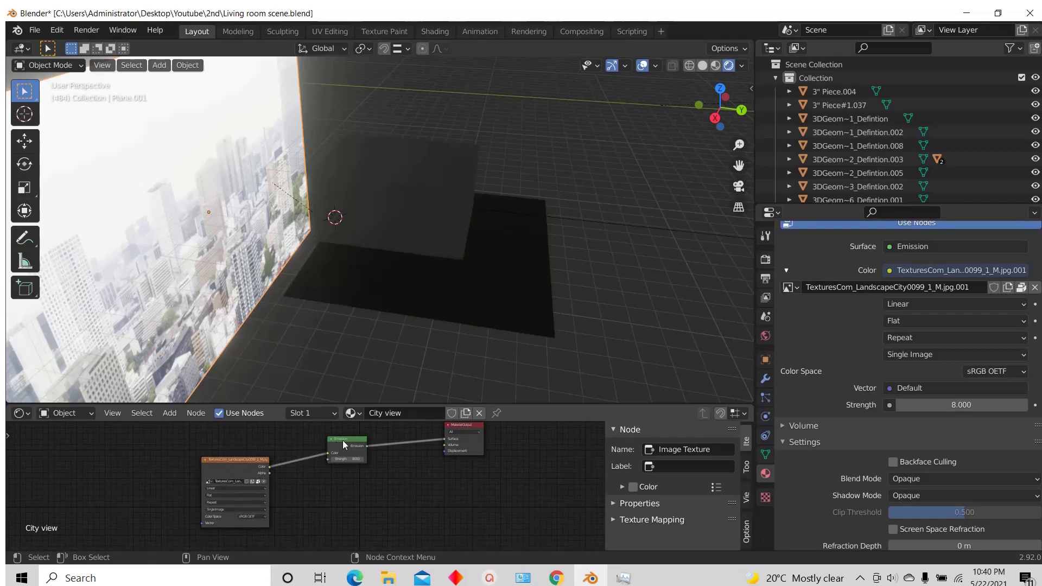
pyautogui.scroll(3, 355, 439)
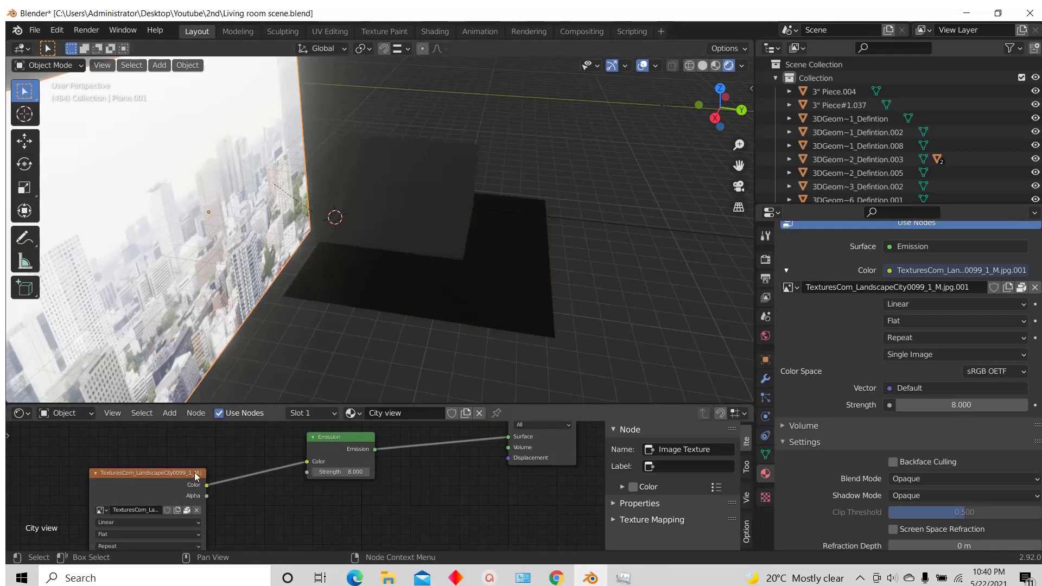
pyautogui.scroll(-5, 332, 217)
pyautogui.scroll(5, 311, 235)
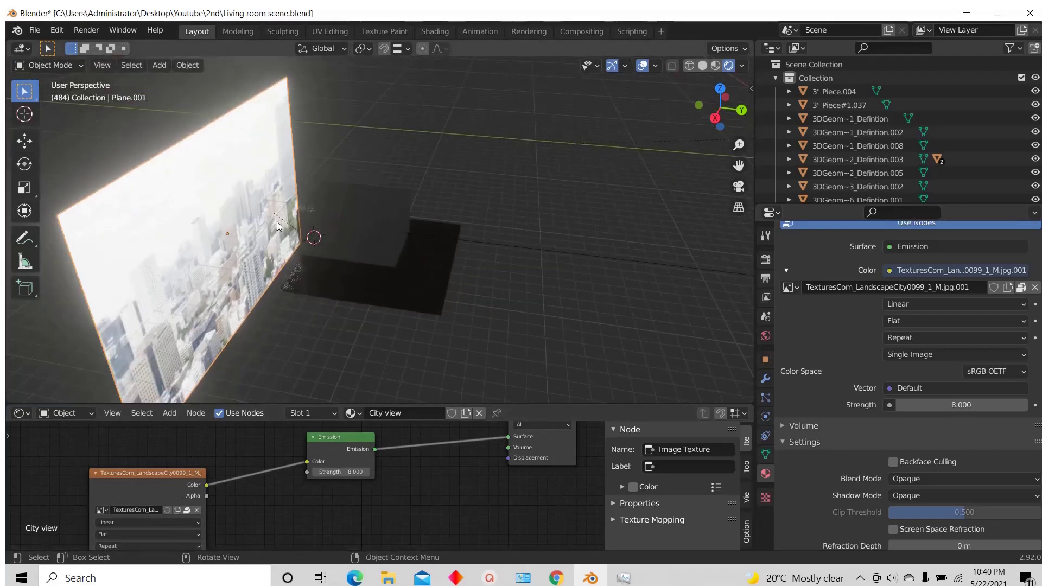
# Step: Look through the active camera and examine how the backdrop and area light illuminate the window, sofa and far walls
pyautogui.press('KP_0')
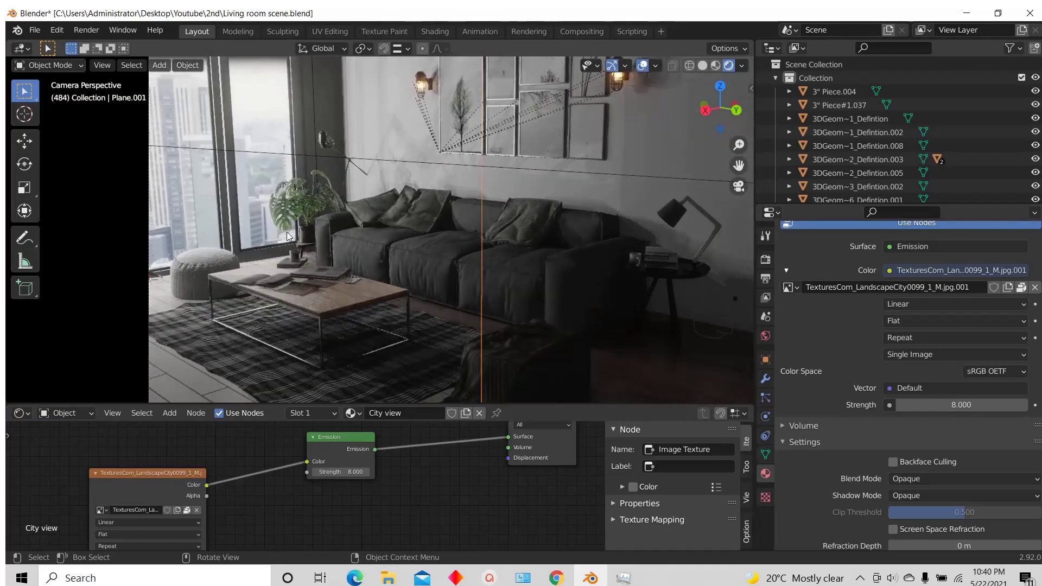
pyautogui.press('Home')
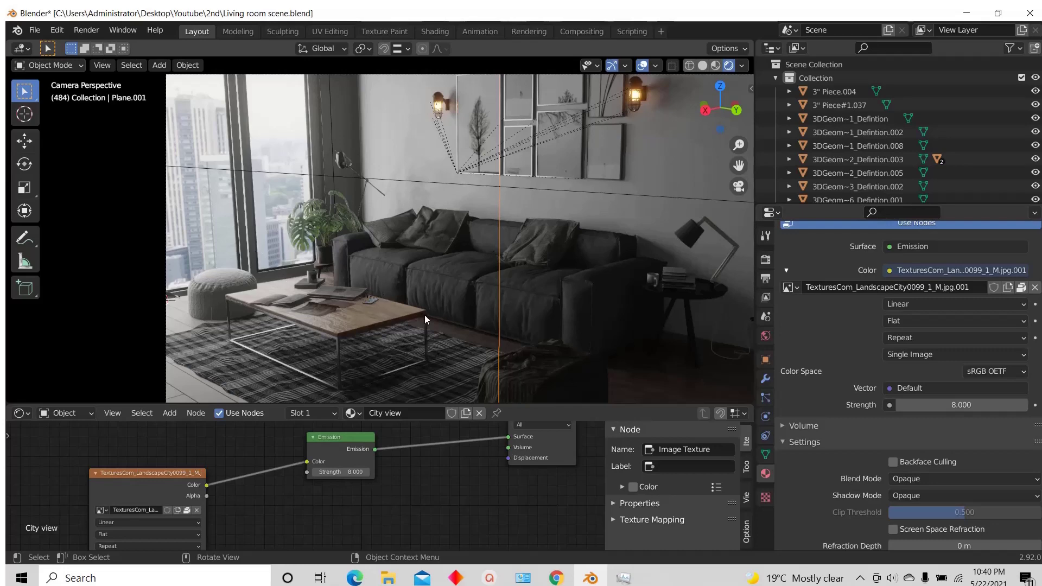
pyautogui.scroll(-5, 425, 315)
pyautogui.scroll(5, 418, 262)
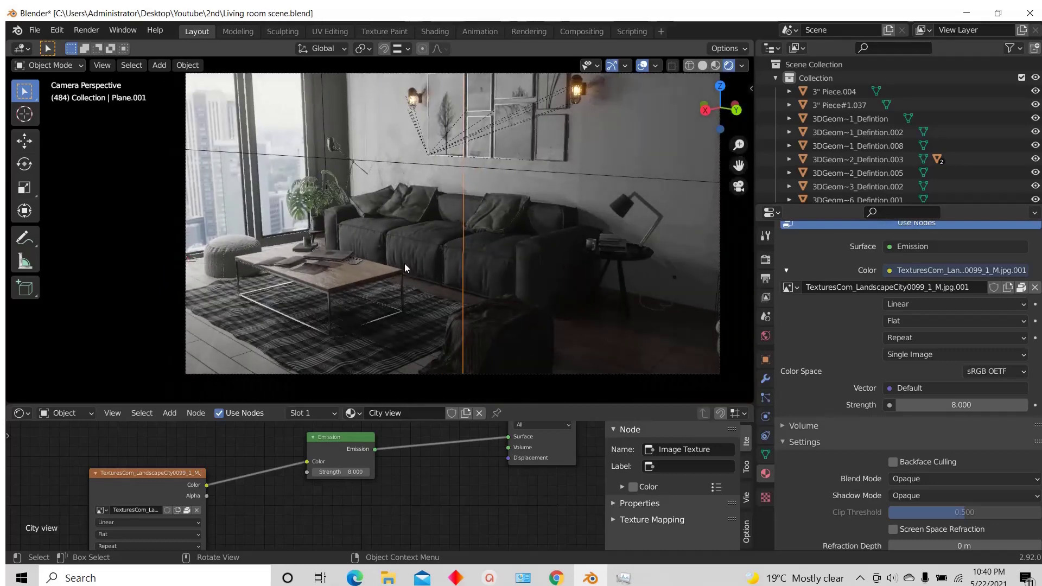
pyautogui.scroll(-3, 405, 263)
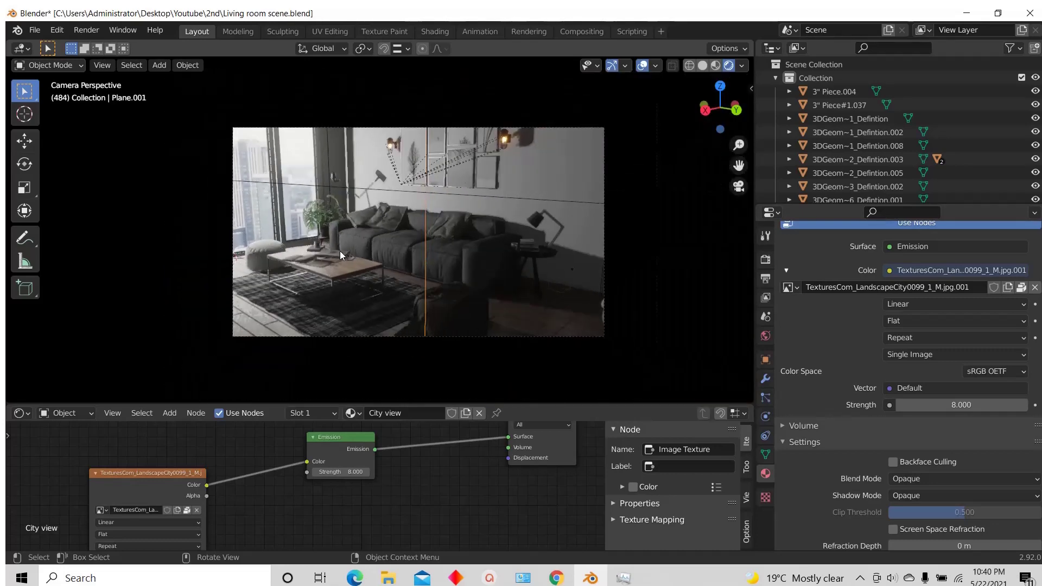
pyautogui.scroll(1, 409, 251)
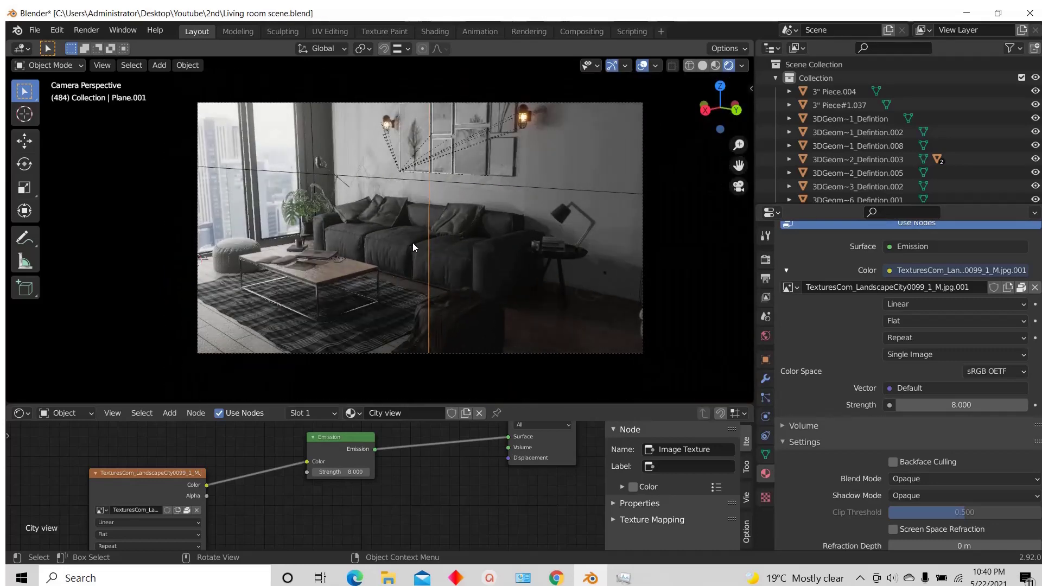
pyautogui.scroll(-1, 456, 251)
pyautogui.scroll(1, 453, 252)
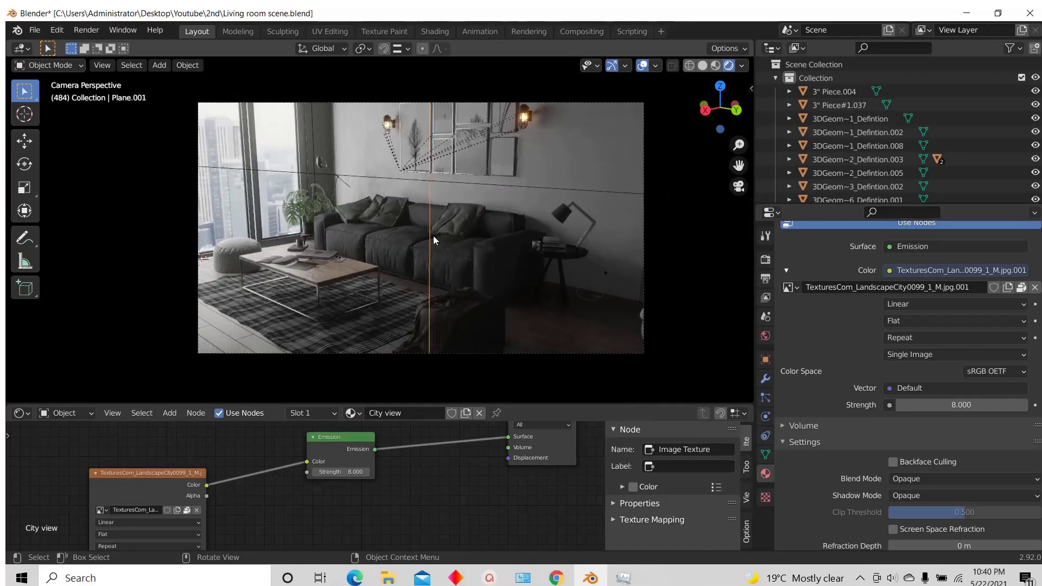
pyautogui.scroll(-2, 428, 253)
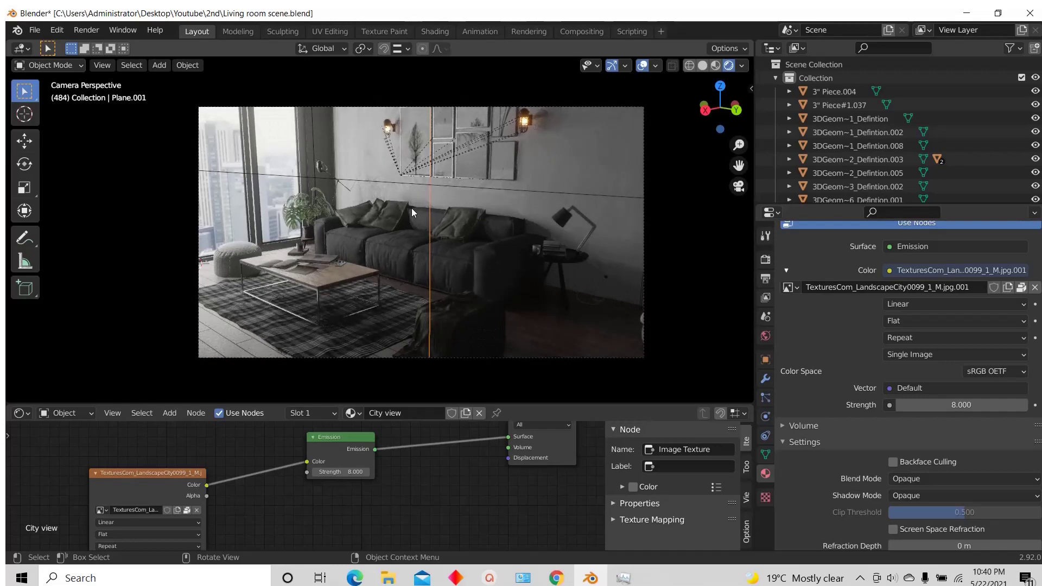
pyautogui.scroll(-1, 411, 208)
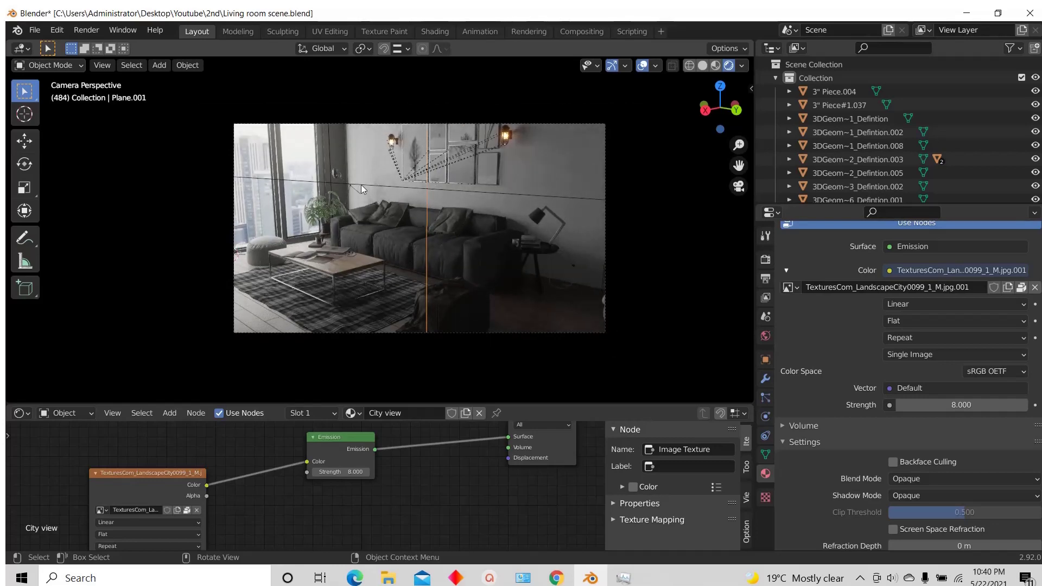
pyautogui.scroll(1, 467, 262)
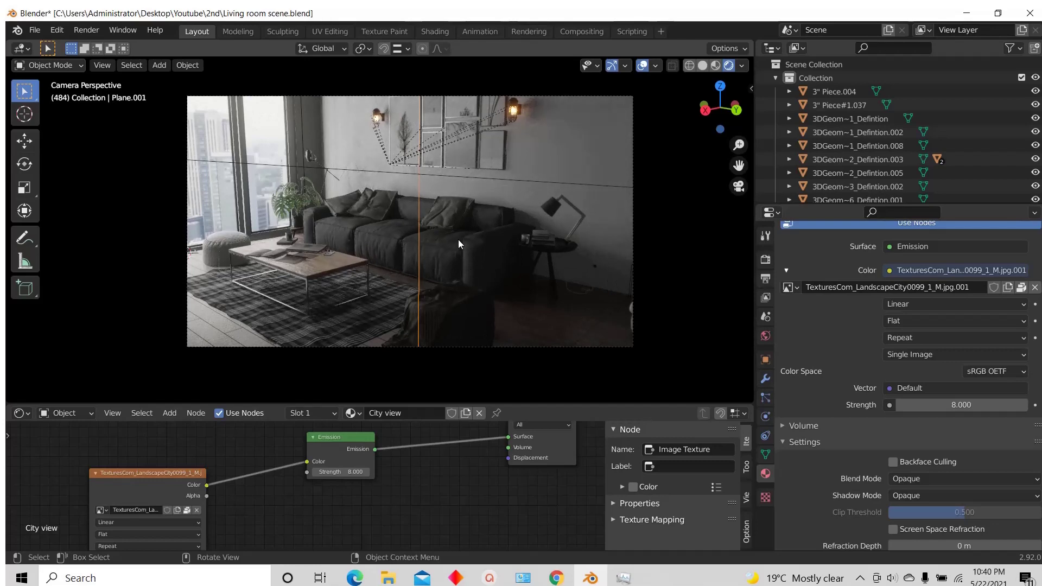
# Step: Switch to Solid shading, hide the ceiling slab and show the room from the top view
pyautogui.moveTo(412, 225); pyautogui.dragTo(624, 126, button='middle')
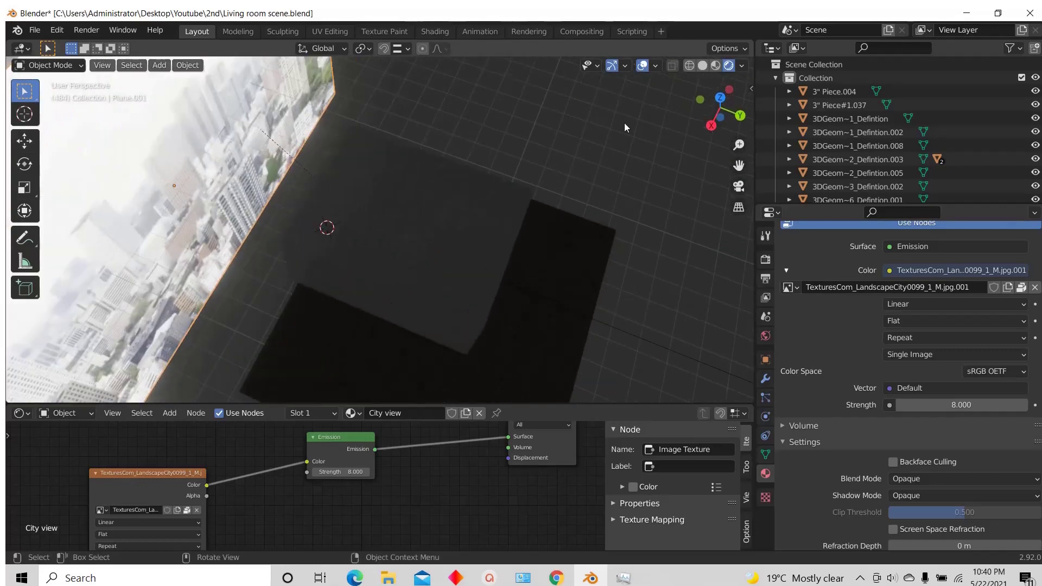
pyautogui.click(703, 65)
pyautogui.click(418, 219)
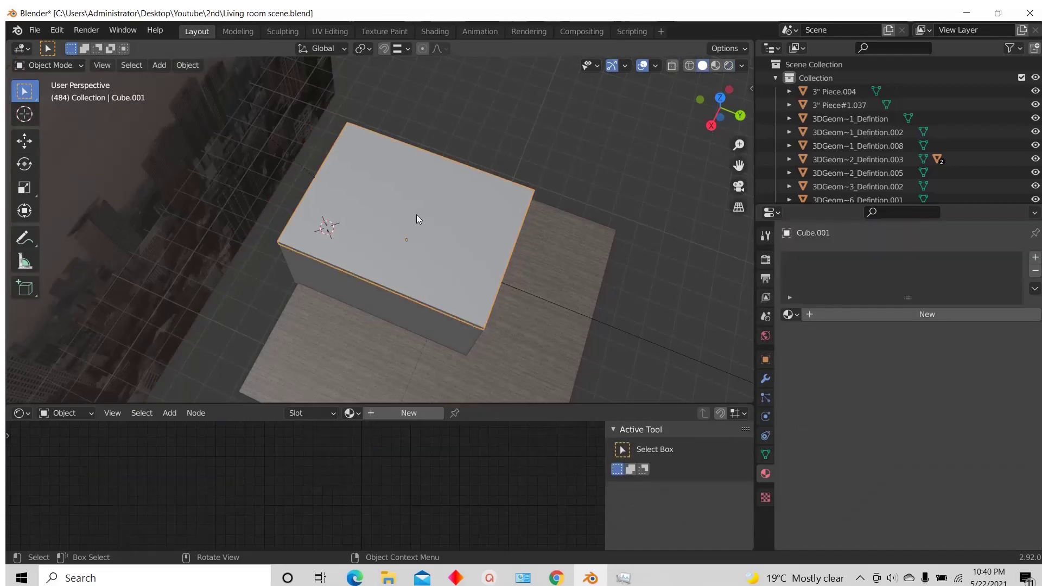
pyautogui.press('h')
pyautogui.click(720, 97)
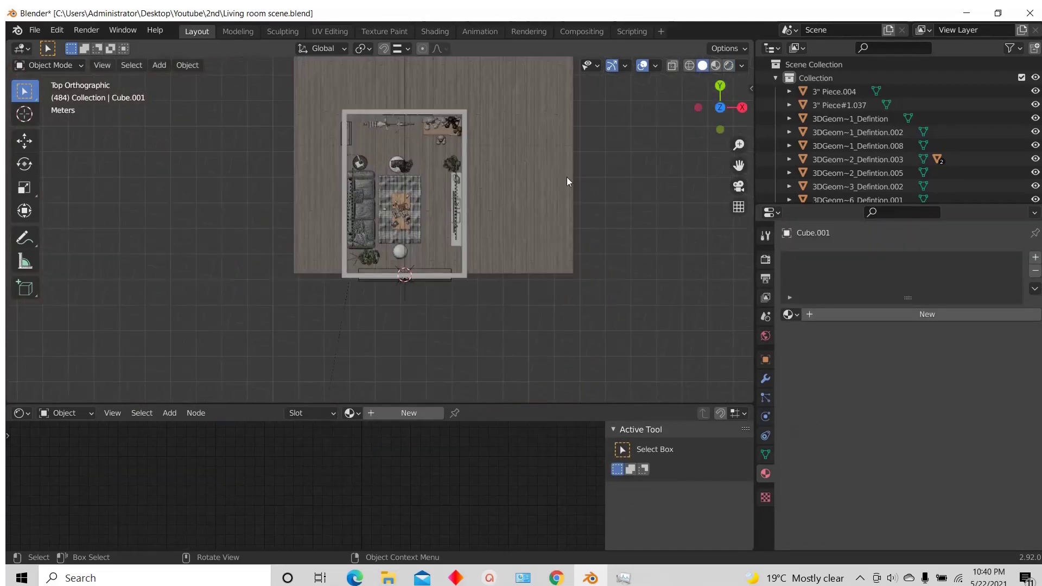
# Step: Place the 3D cursor between the coffee table and the TV unit and add an Irradiance Volume light probe there
pyautogui.scroll(3, 431, 214)
pyautogui.scroll(-2, 427, 213)
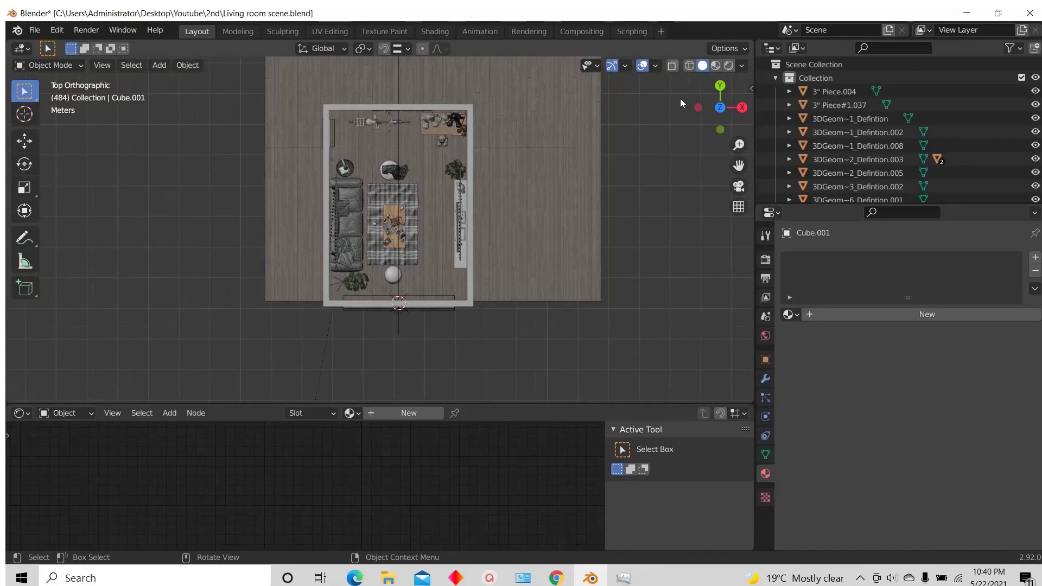
pyautogui.scroll(2, 448, 211)
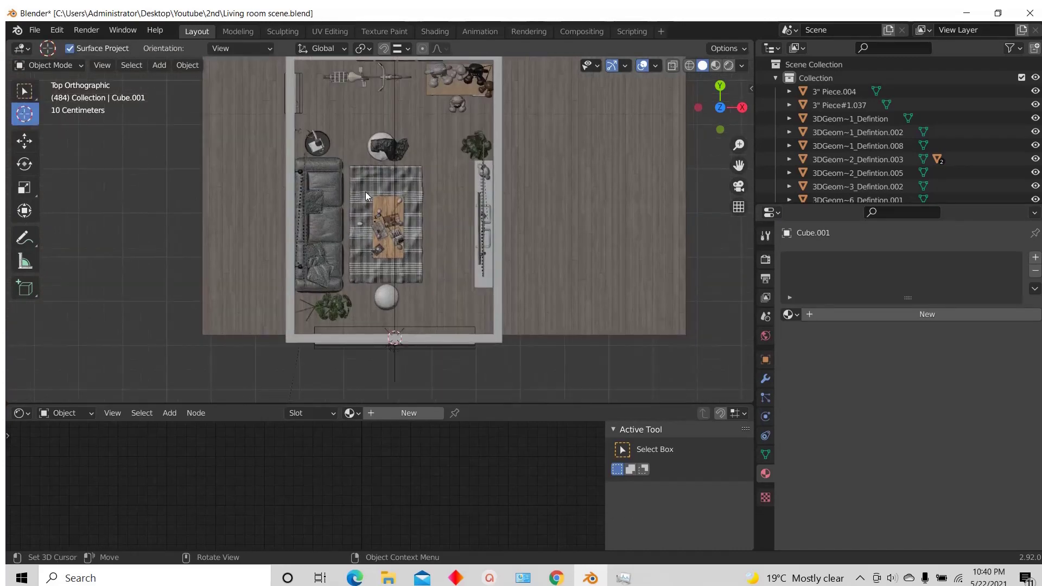
pyautogui.click(25, 93)
pyautogui.scroll(1, 441, 219)
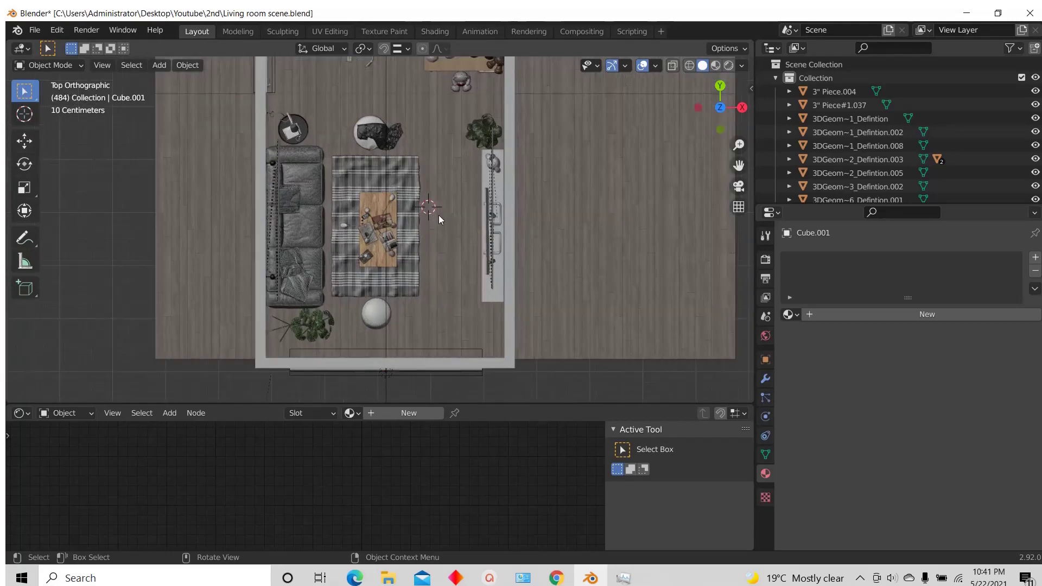
pyautogui.click(166, 65)
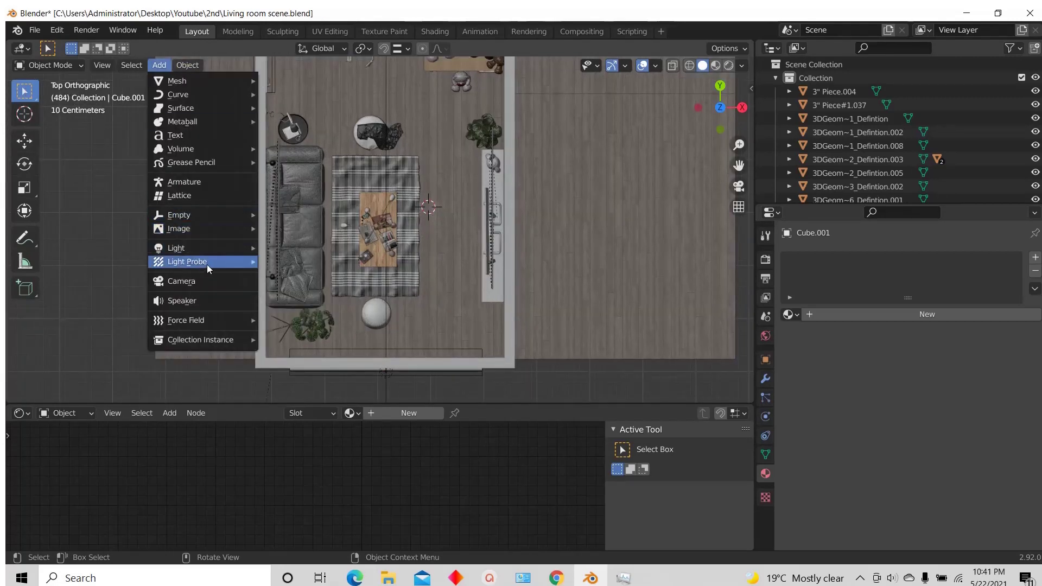
pyautogui.moveTo(226, 265)
pyautogui.click(315, 292)
pyautogui.scroll(-2, 406, 256)
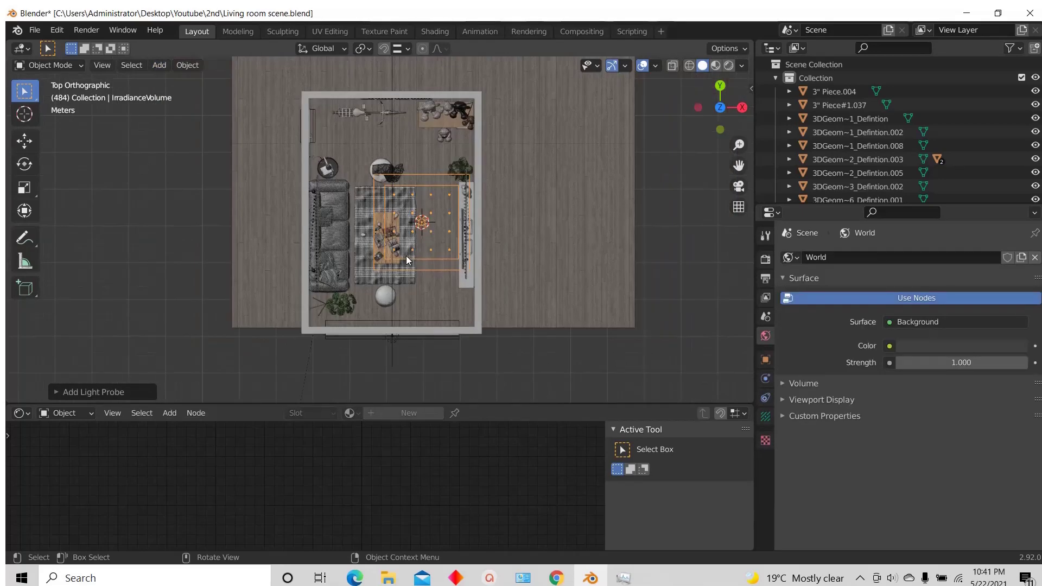
# Step: Move the irradiance volume over the coffee table and scale it by about 2.4 along X to span the room's width
pyautogui.scroll(1, 432, 233)
pyautogui.press('g')
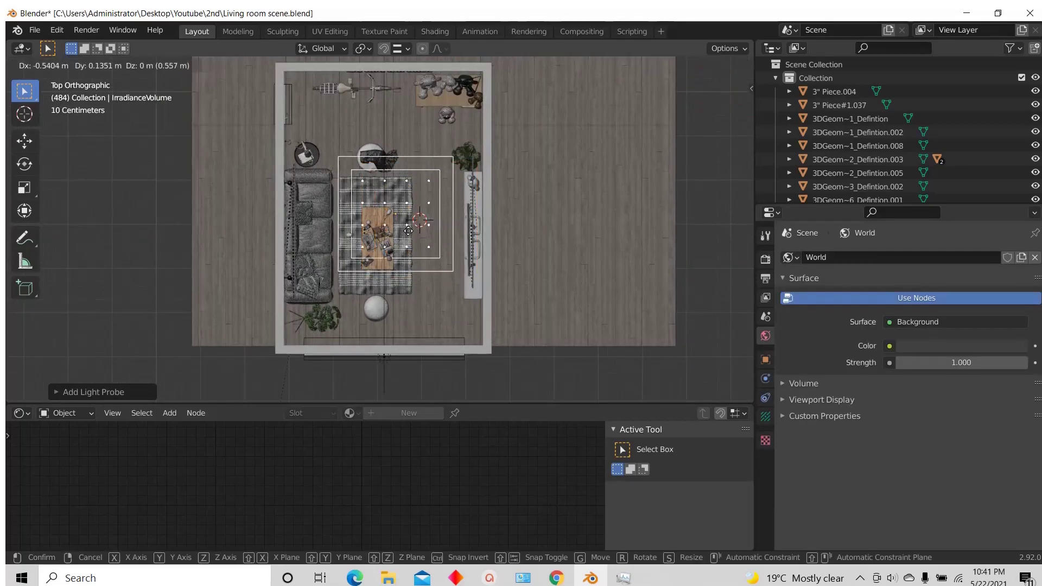
pyautogui.click(402, 237)
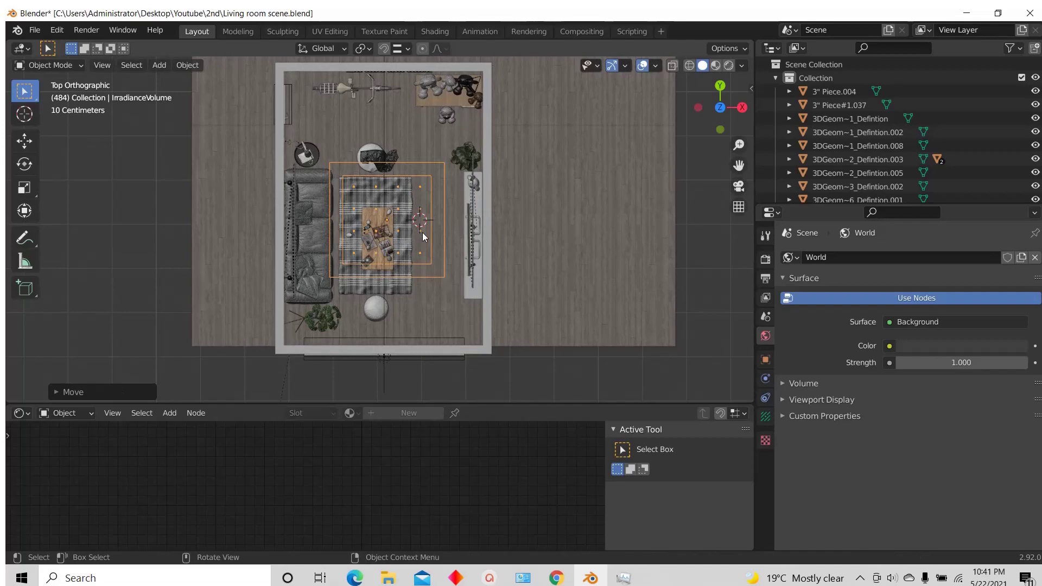
pyautogui.press('s')
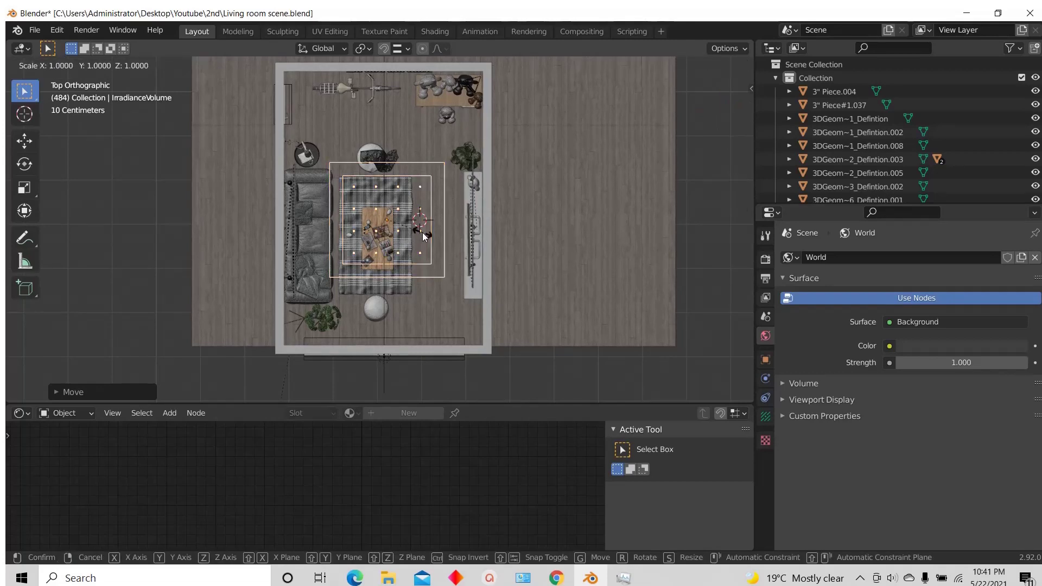
pyautogui.press('x')
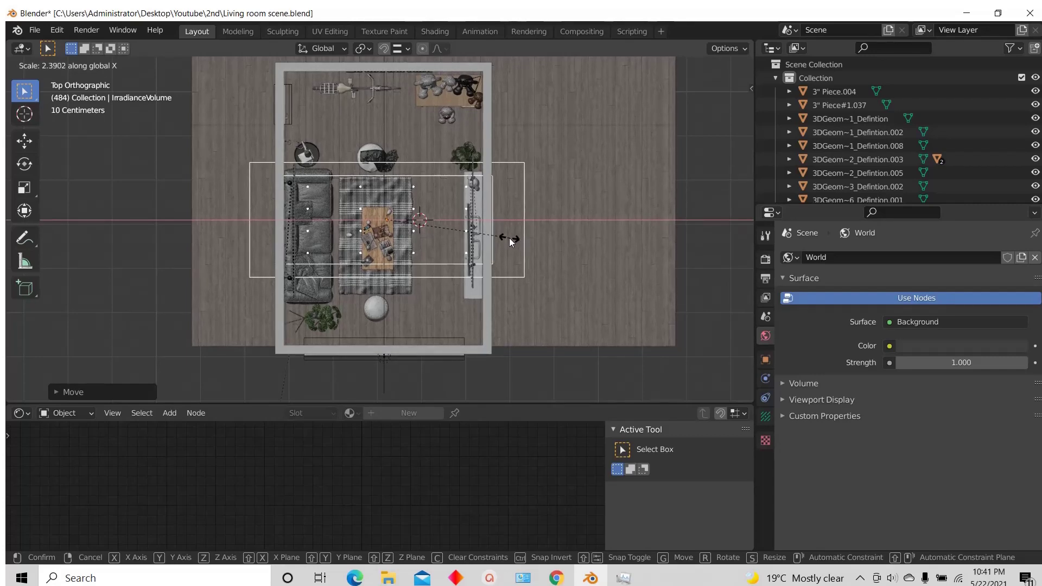
pyautogui.click(487, 227)
# Step: Centre the irradiance volume along X between the two side walls and turn on X-ray display
pyautogui.scroll(1, 487, 227)
pyautogui.press('g')
pyautogui.press('x')
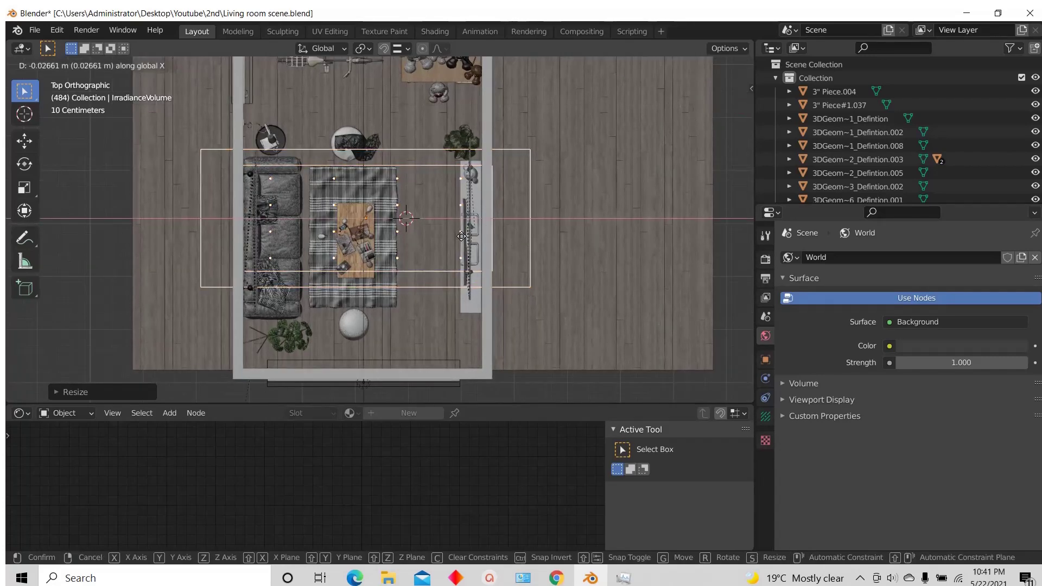
pyautogui.click(413, 271)
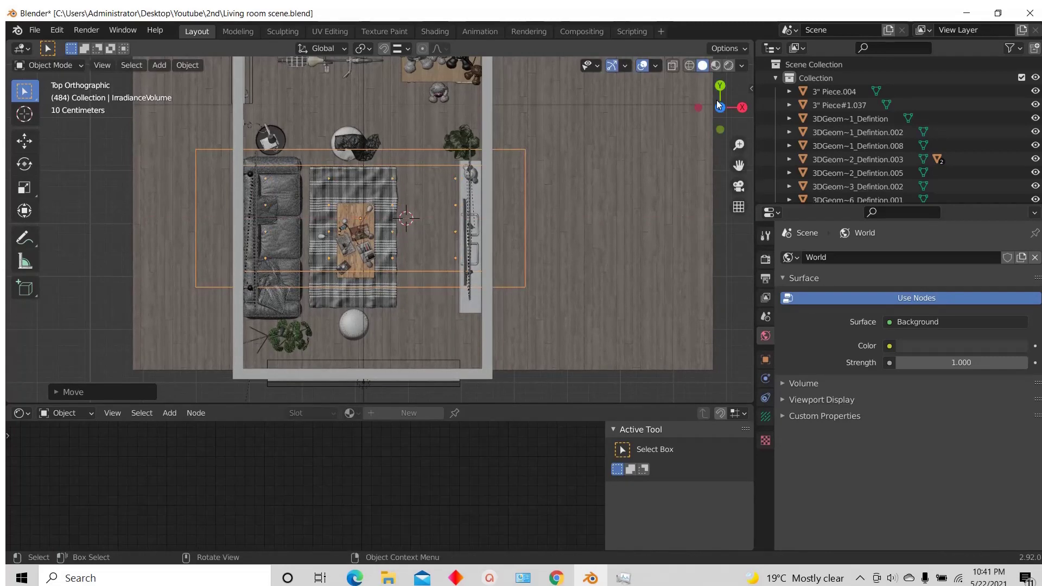
pyautogui.click(673, 66)
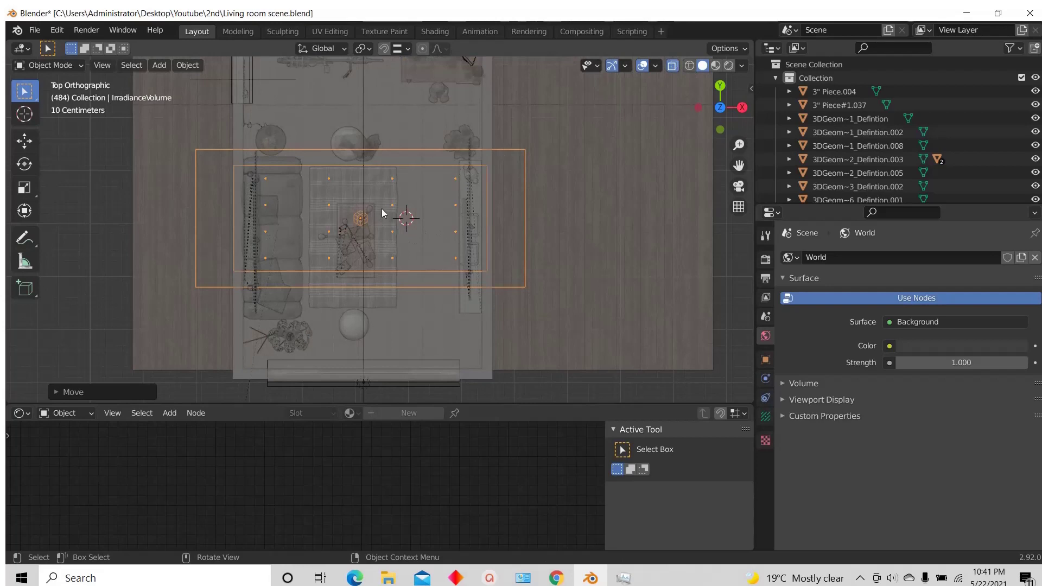
# Step: Widen the irradiance volume by about 1.03 along X and shift it about 0.03 m along X to match the side walls
pyautogui.scroll(1, 382, 213)
pyautogui.press('s')
pyautogui.press('x')
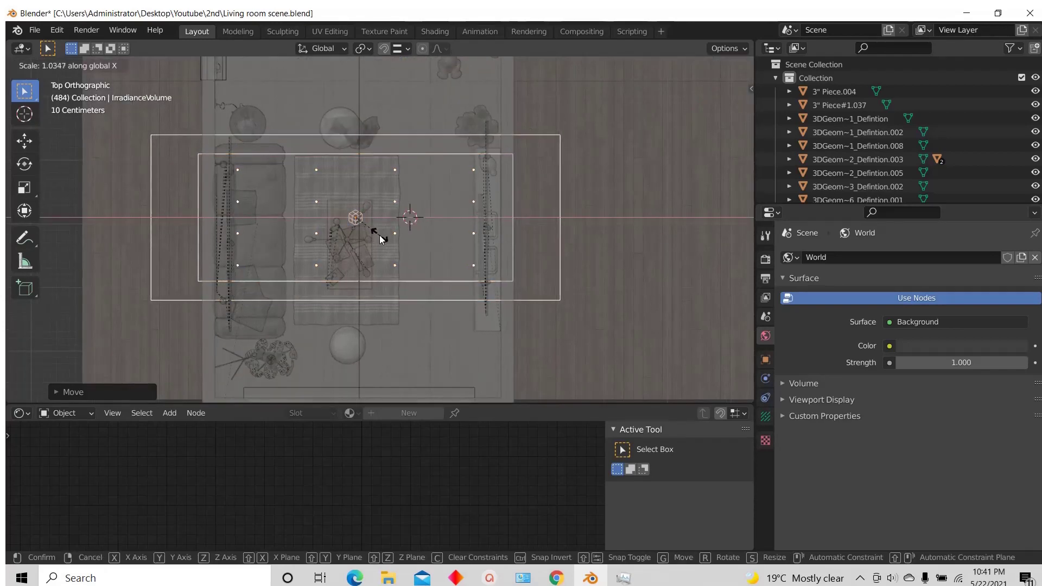
pyautogui.click(381, 237)
pyautogui.press('g')
pyautogui.press('x')
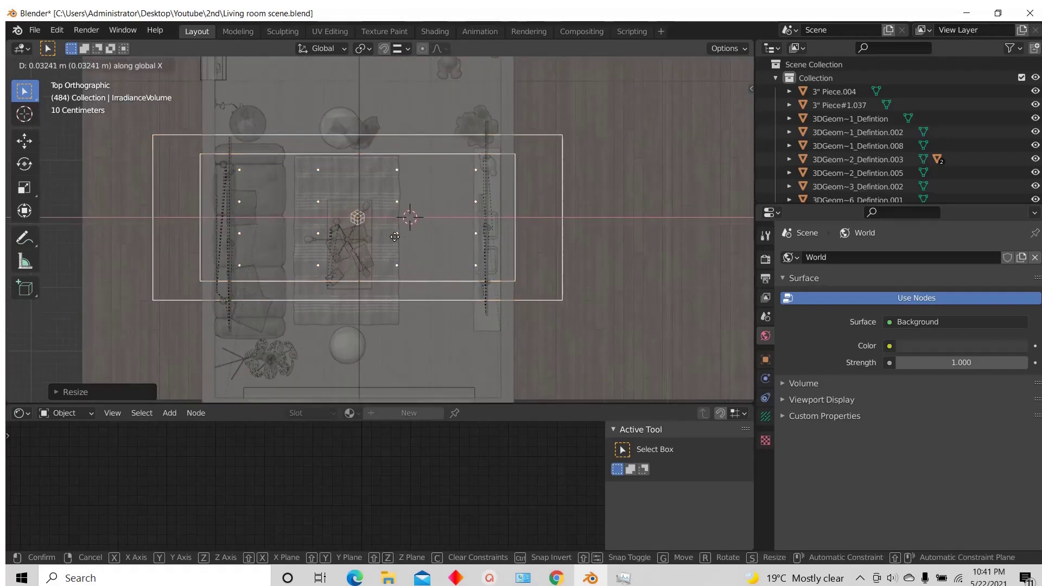
pyautogui.click(390, 259)
# Step: Stretch the irradiance volume along Y to the room's full length and move it about 0.2 m along Y between the end walls
pyautogui.scroll(-2, 390, 259)
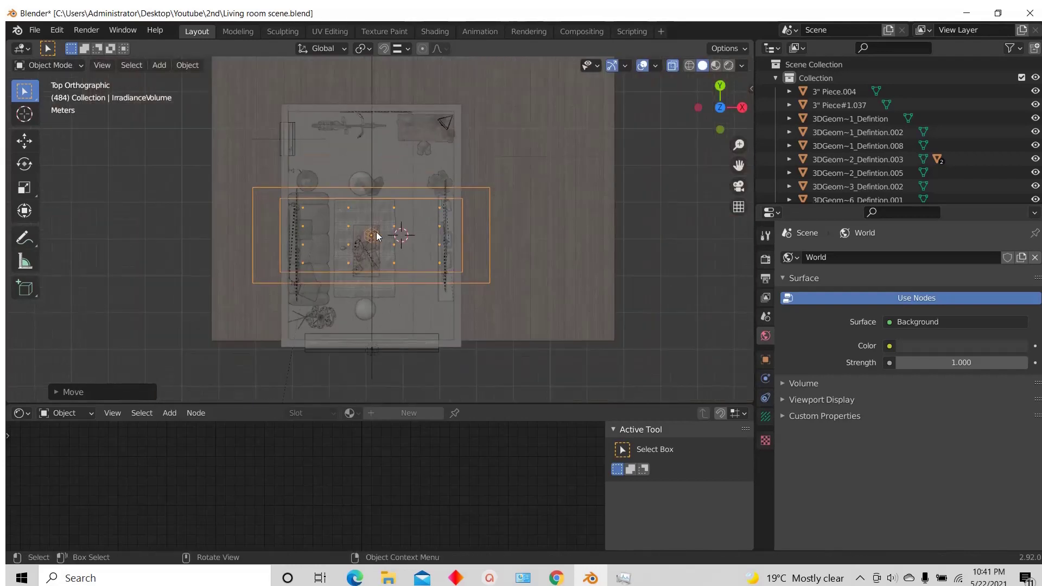
pyautogui.press('s')
pyautogui.press('y')
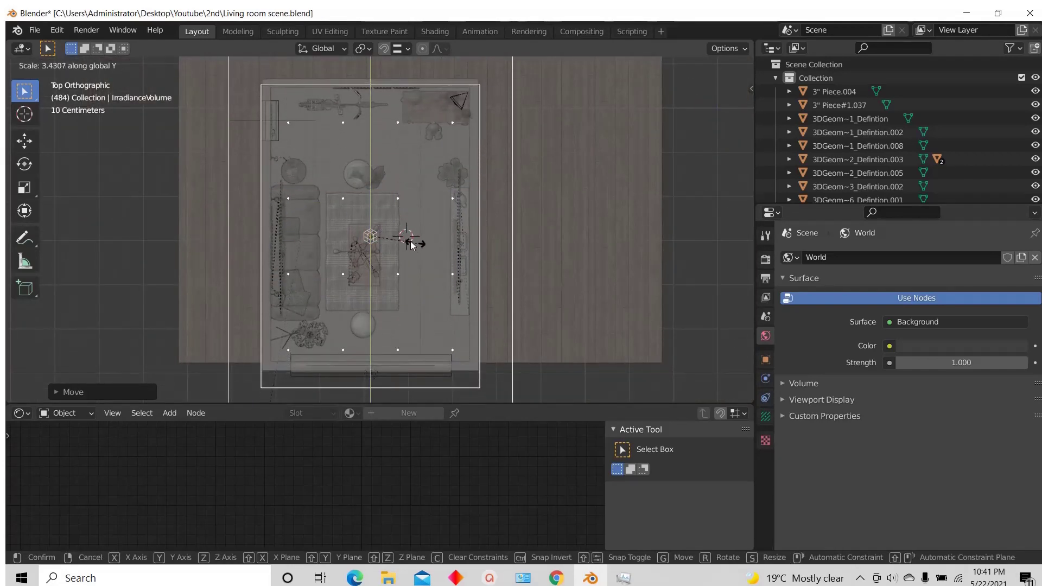
pyautogui.click(389, 242)
pyautogui.press('g')
pyautogui.press('y')
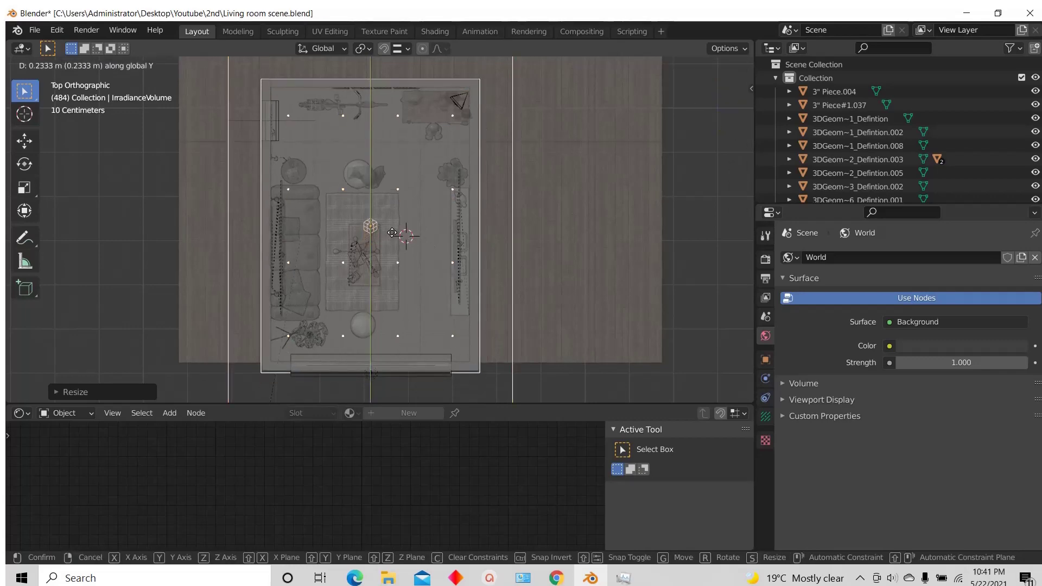
pyautogui.click(393, 224)
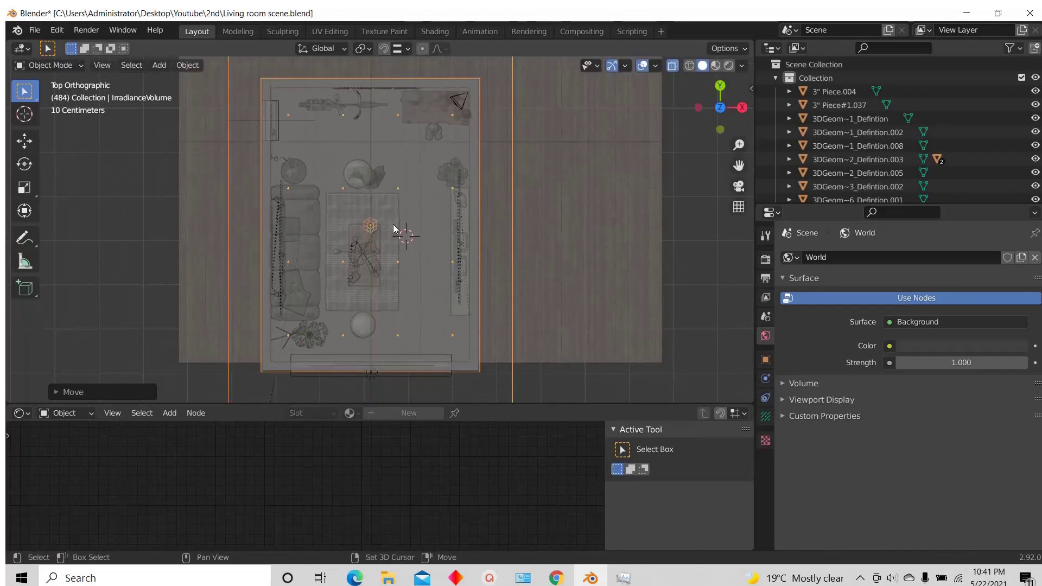
# Step: In the right orthographic view, raise the irradiance volume along Z until its base meets the floor
pyautogui.moveTo(393, 224); pyautogui.dragTo(498, 95, button='middle')
pyautogui.click(722, 118)
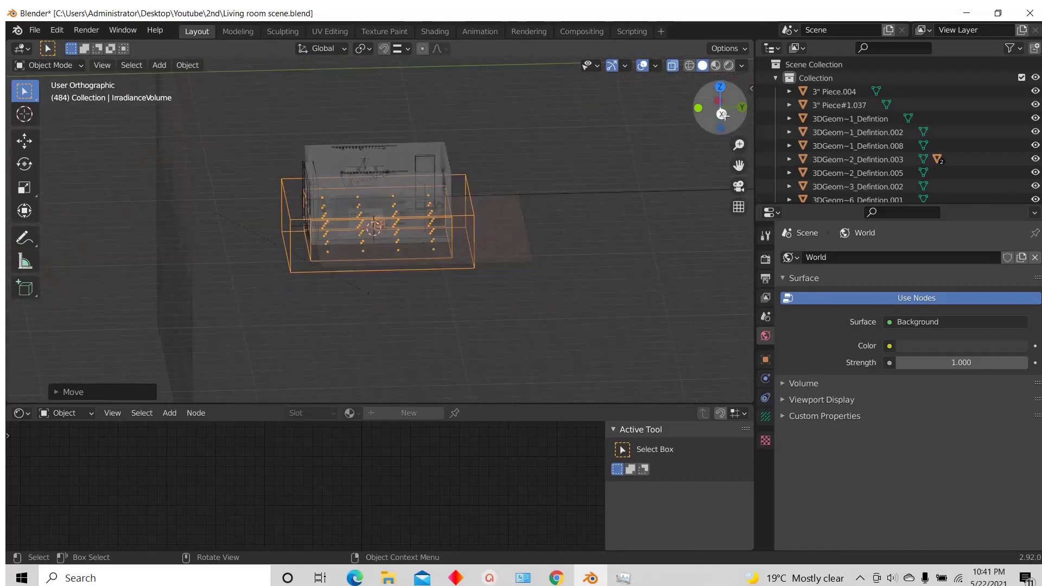
pyautogui.scroll(5, 354, 269)
pyautogui.press('g')
pyautogui.press('z')
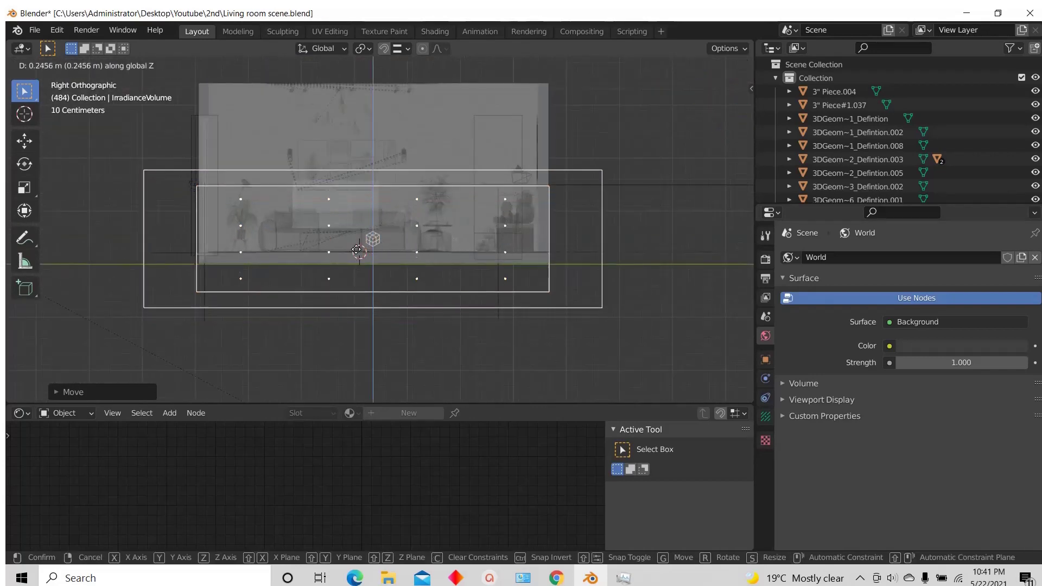
pyautogui.click(354, 232)
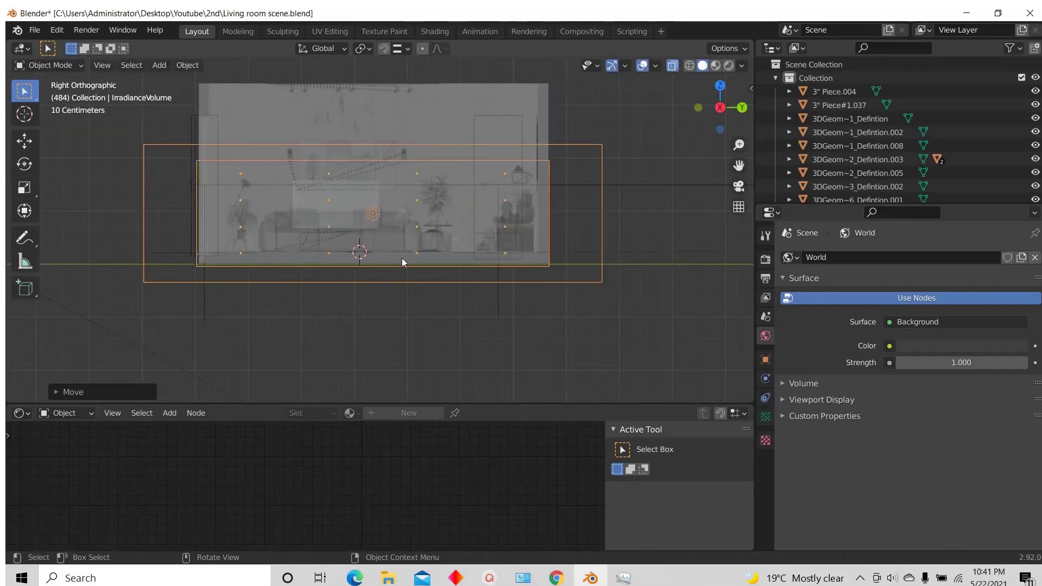
# Step: Scale the irradiance volume up along Z towards the room's height and raise it to sit between floor and ceiling
pyautogui.press('s')
pyautogui.press('z')
pyautogui.click(678, 353)
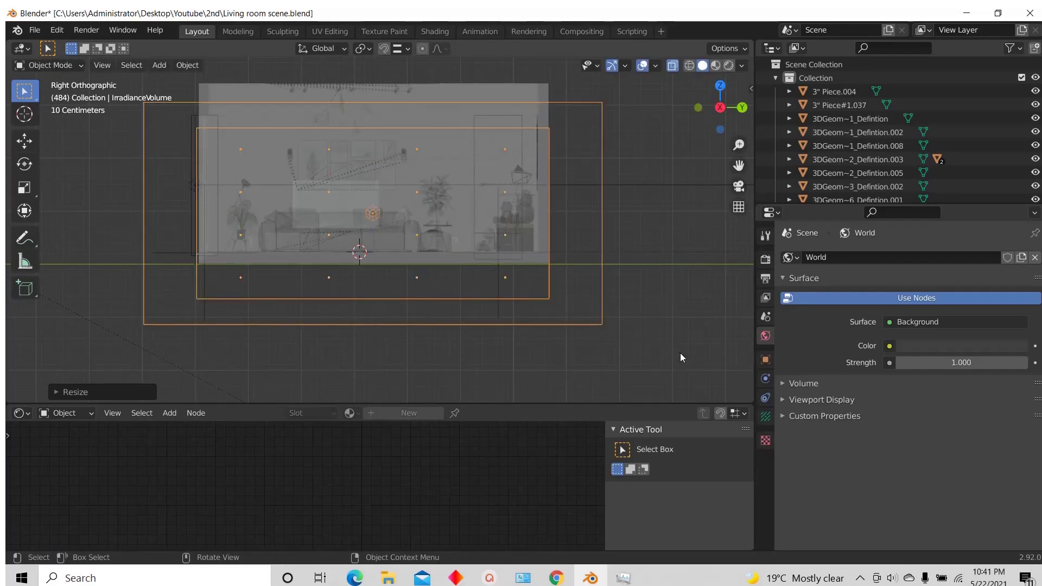
pyautogui.press('g')
pyautogui.press('z')
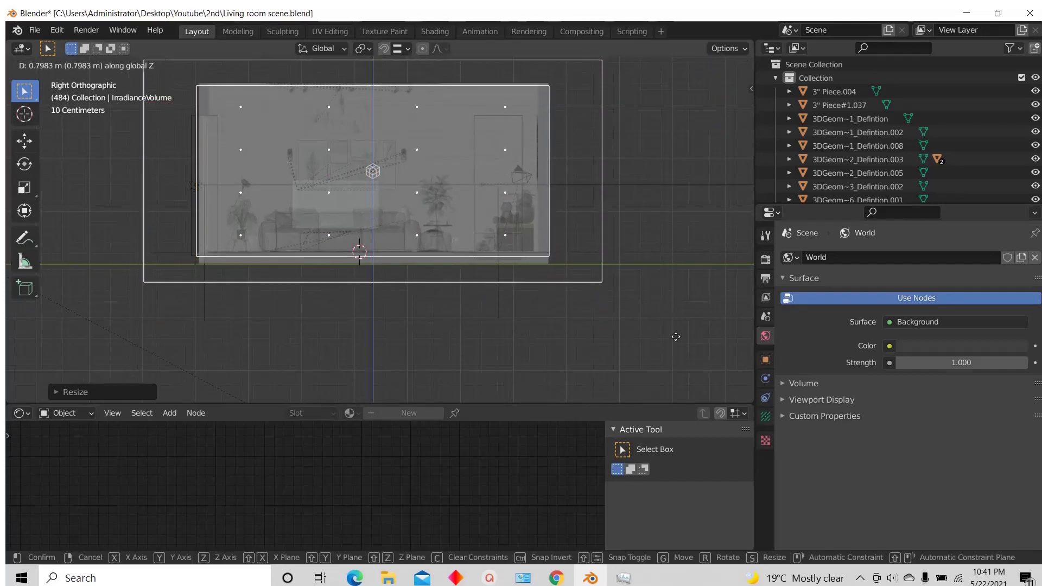
pyautogui.click(688, 374)
# Step: Enlarge the irradiance volume by about 1.16 along Z, plus a slight extra, so it reaches just beyond floor and ceiling
pyautogui.press('s')
pyautogui.press('z')
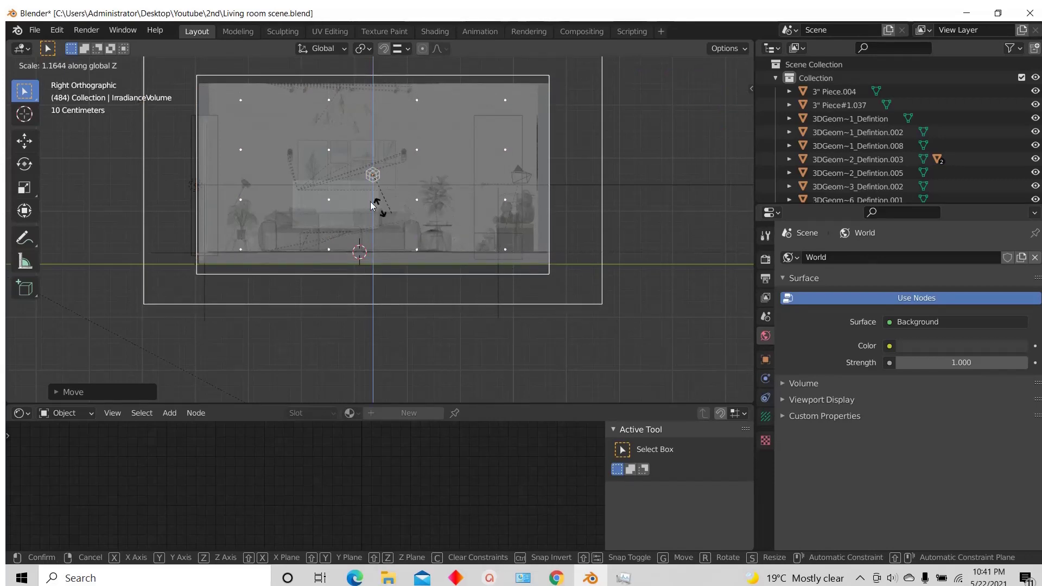
pyautogui.click(360, 163)
pyautogui.press('s')
pyautogui.press('z')
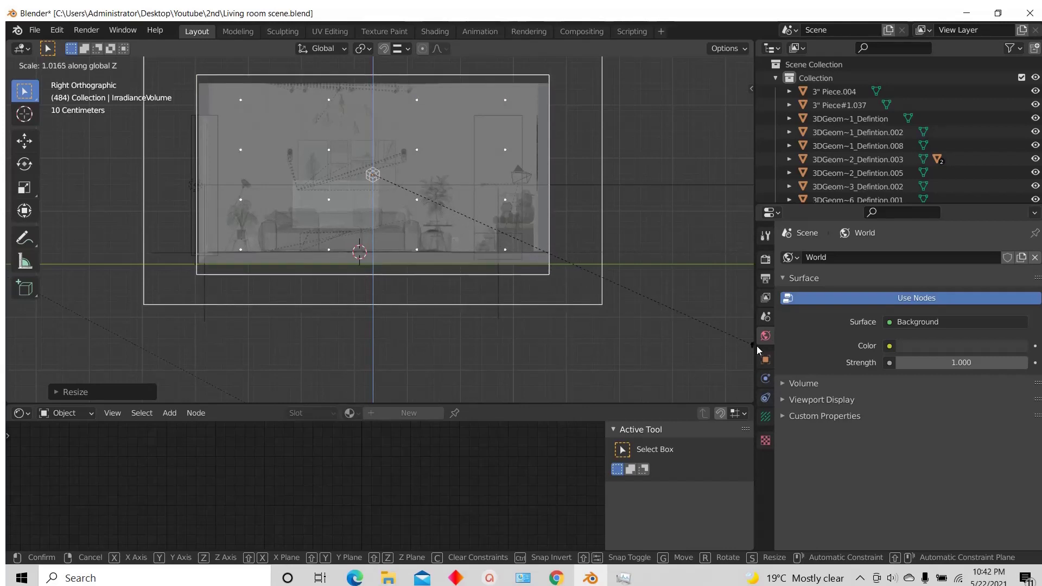
pyautogui.click(24, 355)
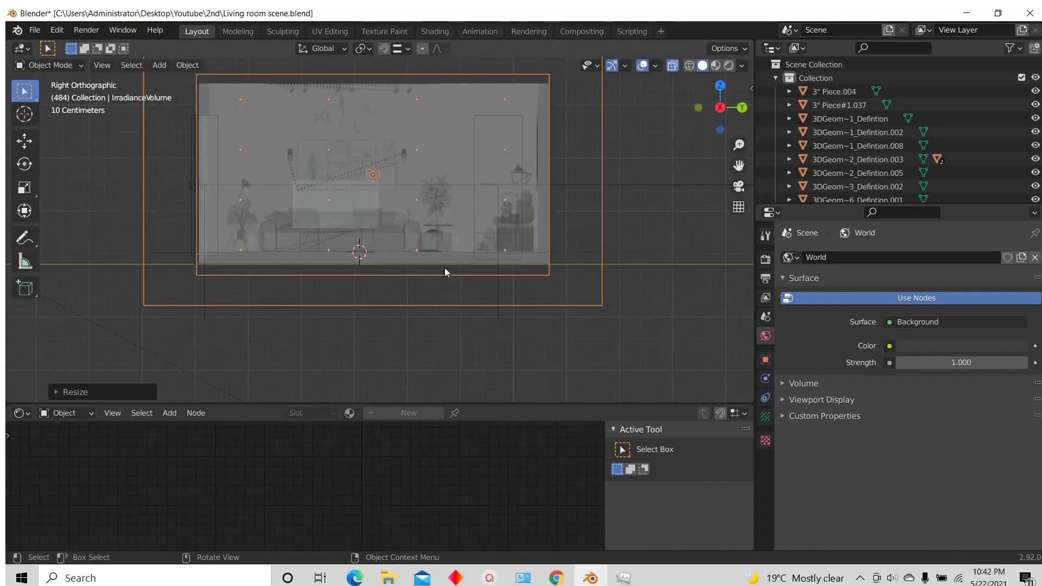
# Step: Nudge the irradiance volume slightly upward along Z to even out its margins above and below the room
pyautogui.scroll(-2, 444, 268)
pyautogui.scroll(1, 360, 203)
pyautogui.scroll(1, 359, 207)
pyautogui.press('g')
pyautogui.press('z')
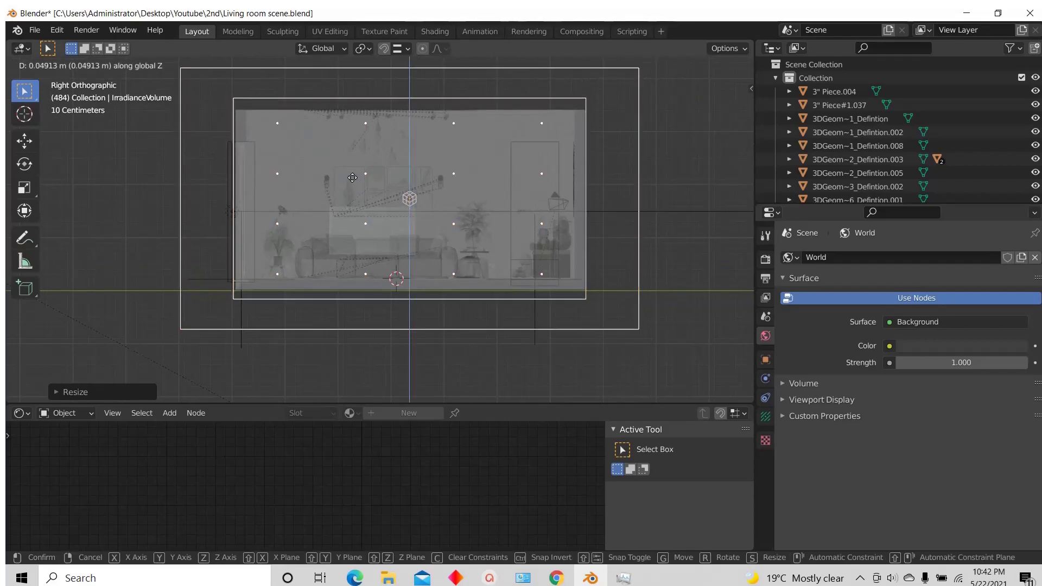
pyautogui.click(353, 182)
# Step: Turn off X-ray display and view the open-topped room with its irradiance volume from above in perspective
pyautogui.moveTo(326, 174); pyautogui.dragTo(424, 150, button='middle')
pyautogui.click(670, 64)
pyautogui.scroll(-2, 333, 192)
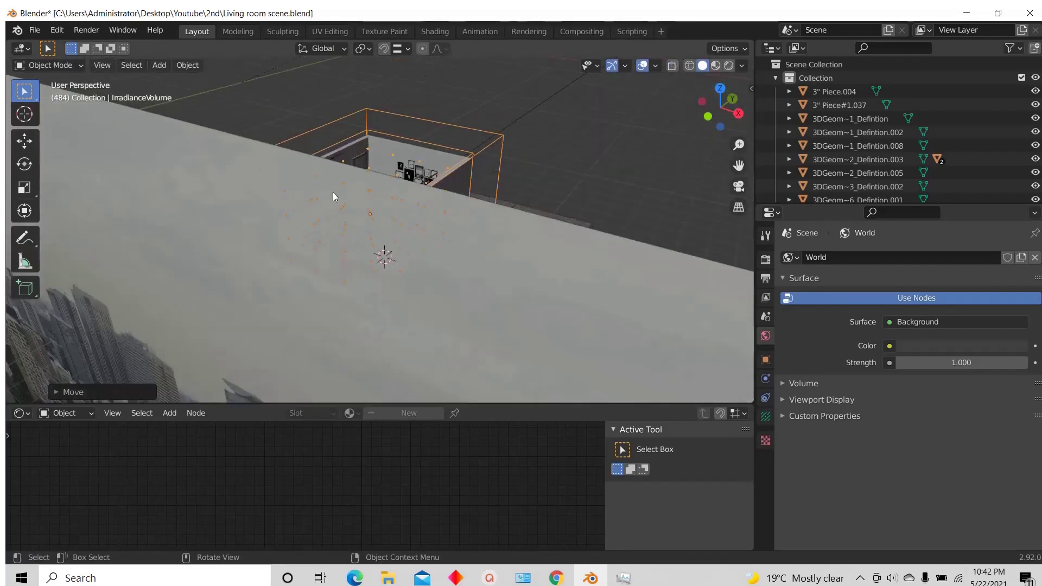
pyautogui.moveTo(333, 192); pyautogui.dragTo(343, 214, button='middle')
pyautogui.scroll(2, 343, 215)
pyautogui.scroll(-3, 374, 239)
pyautogui.moveTo(380, 244); pyautogui.dragTo(423, 250, button='middle')
pyautogui.scroll(3, 399, 112)
pyautogui.scroll(-2, 521, 130)
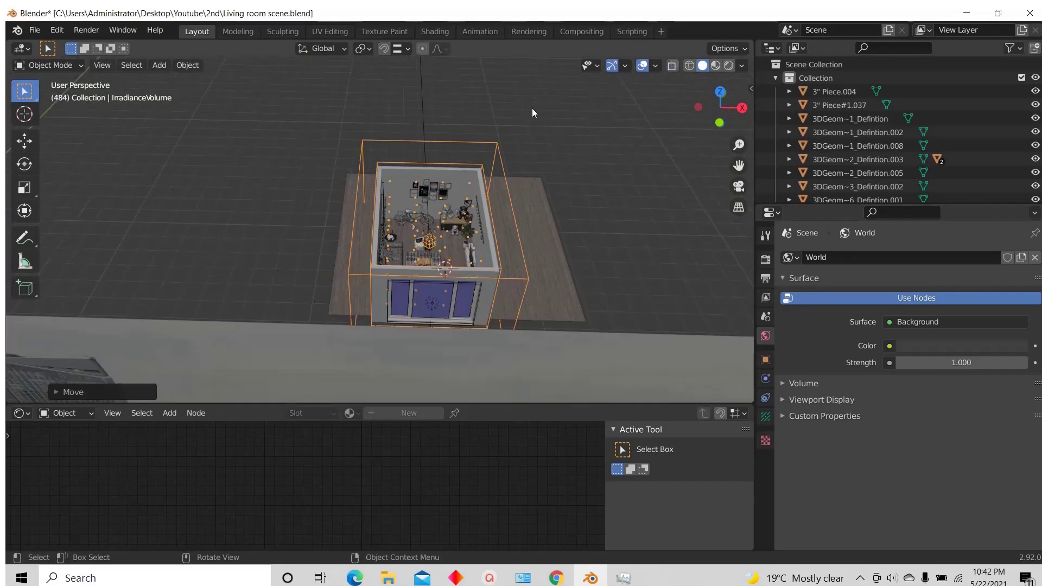
pyautogui.click(532, 108)
pyautogui.scroll(2, 521, 136)
pyautogui.click(487, 135)
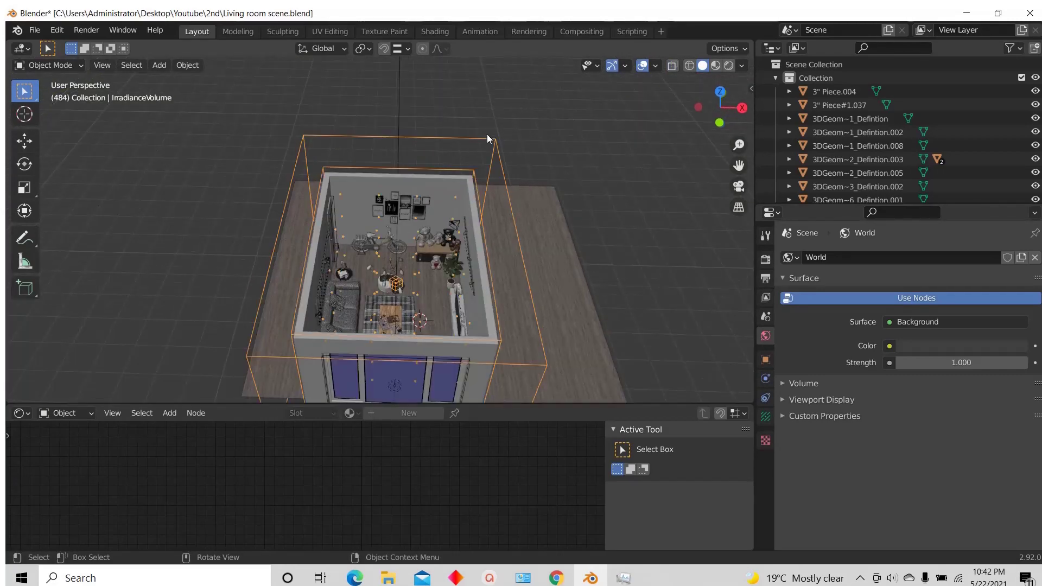
# Step: Set the irradiance volume's probe resolution to 8 in X and 8 in Y
pyautogui.click(766, 417)
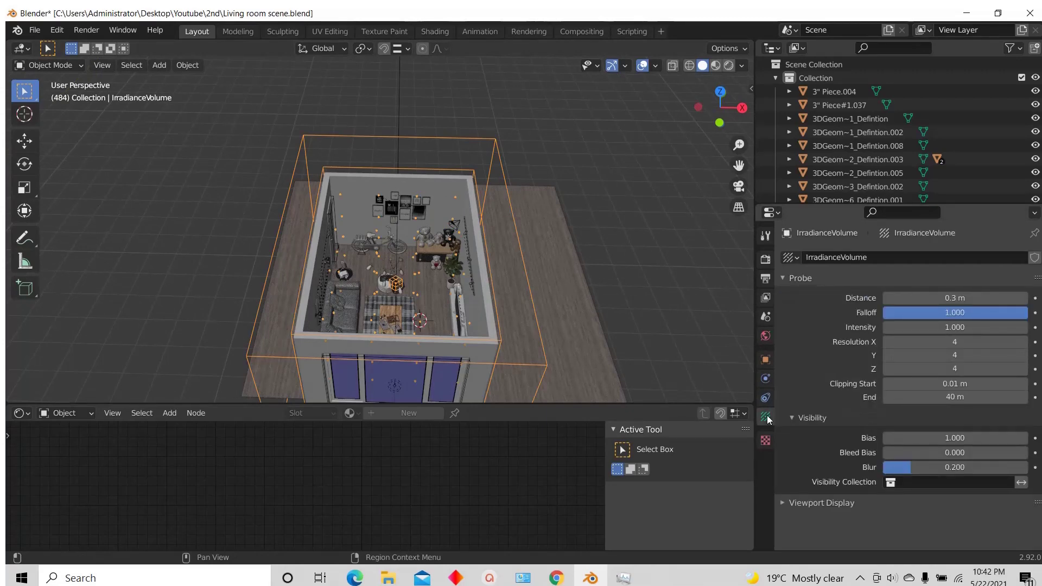
pyautogui.scroll(3, 429, 155)
pyautogui.moveTo(428, 155); pyautogui.dragTo(425, 258, button='middle')
pyautogui.scroll(-2, 249, 265)
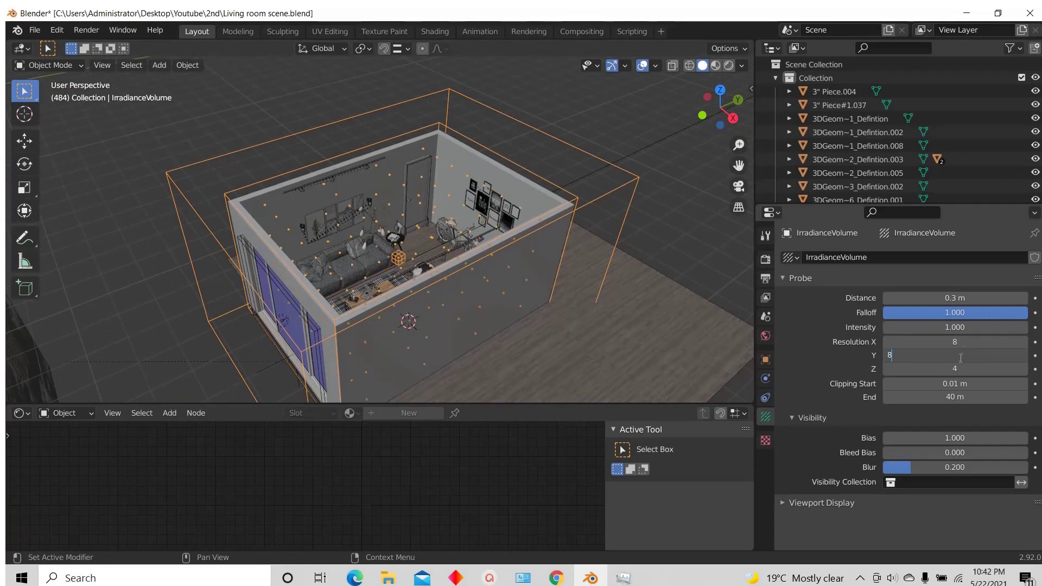
pyautogui.scroll(-2, 581, 262)
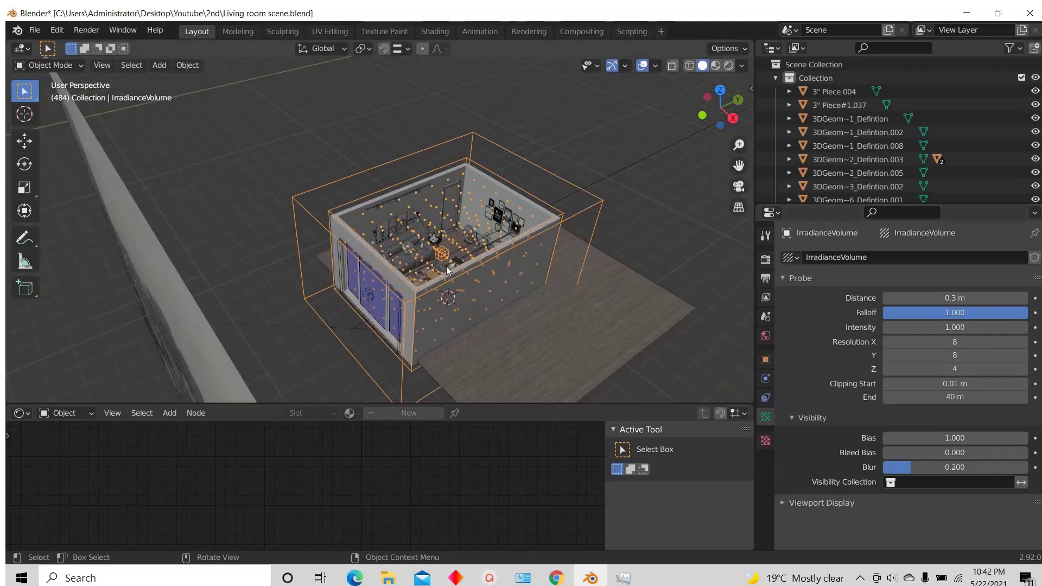
# Step: Show the room from the top view and add a Reflection Cubemap light probe at the 3D cursor
pyautogui.scroll(2, 447, 270)
pyautogui.moveTo(456, 214); pyautogui.dragTo(356, 183, button='middle')
pyautogui.scroll(3, 356, 183)
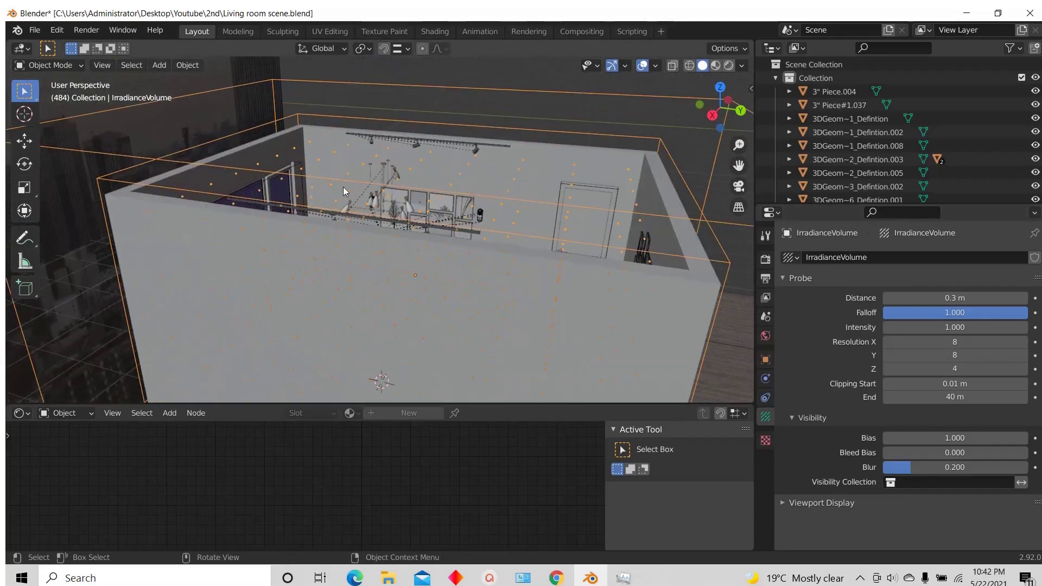
pyautogui.scroll(-3, 445, 191)
pyautogui.moveTo(450, 191); pyautogui.dragTo(462, 216, button='middle')
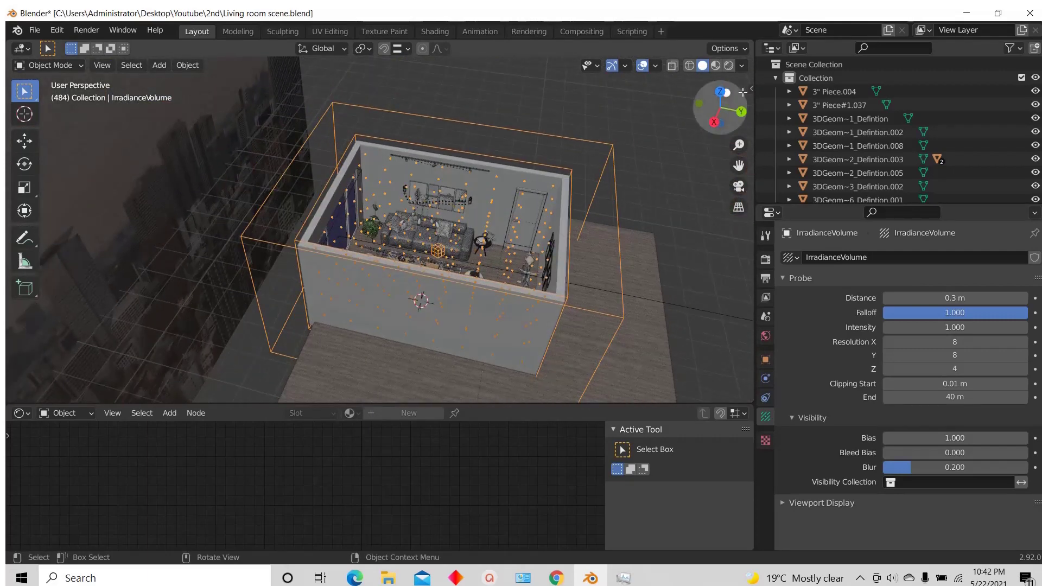
pyautogui.click(720, 92)
pyautogui.scroll(1, 279, 157)
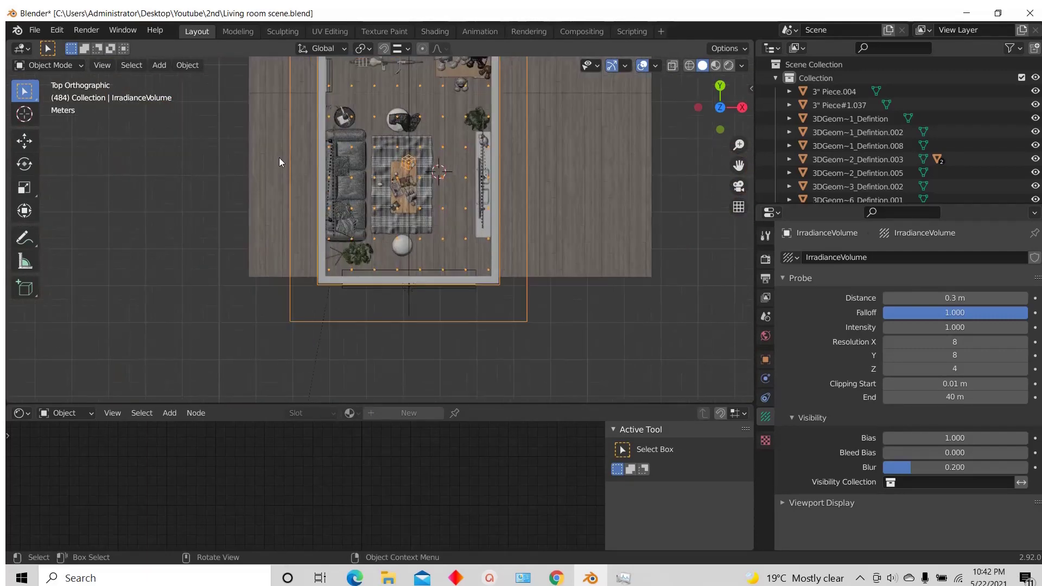
pyautogui.click(159, 66)
pyautogui.moveTo(197, 263)
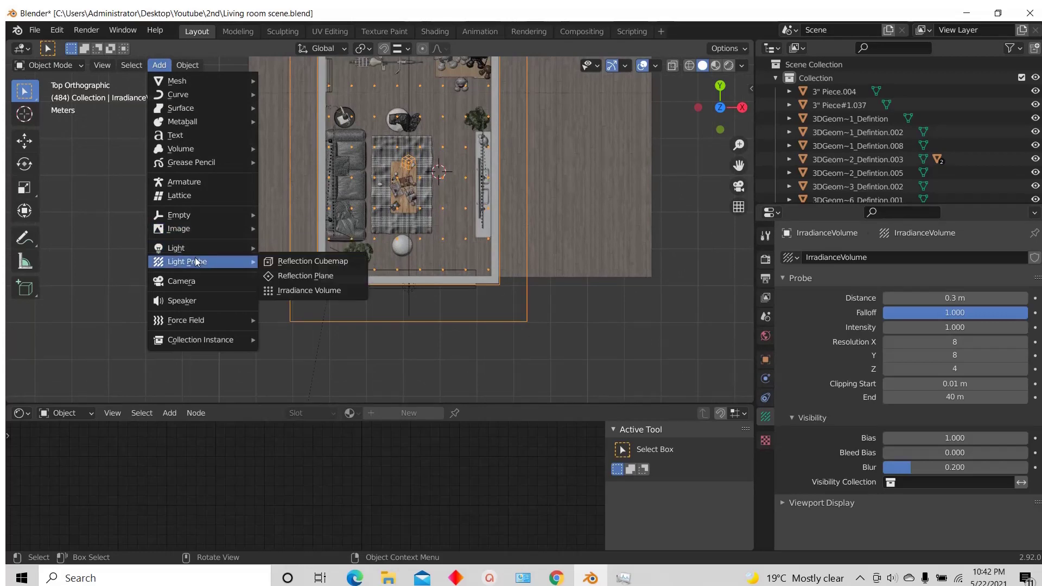
pyautogui.click(313, 261)
# Step: Scale the reflection cubemap to a little over twice its size to enclose the room and move it over the room's centre
pyautogui.scroll(-3, 462, 262)
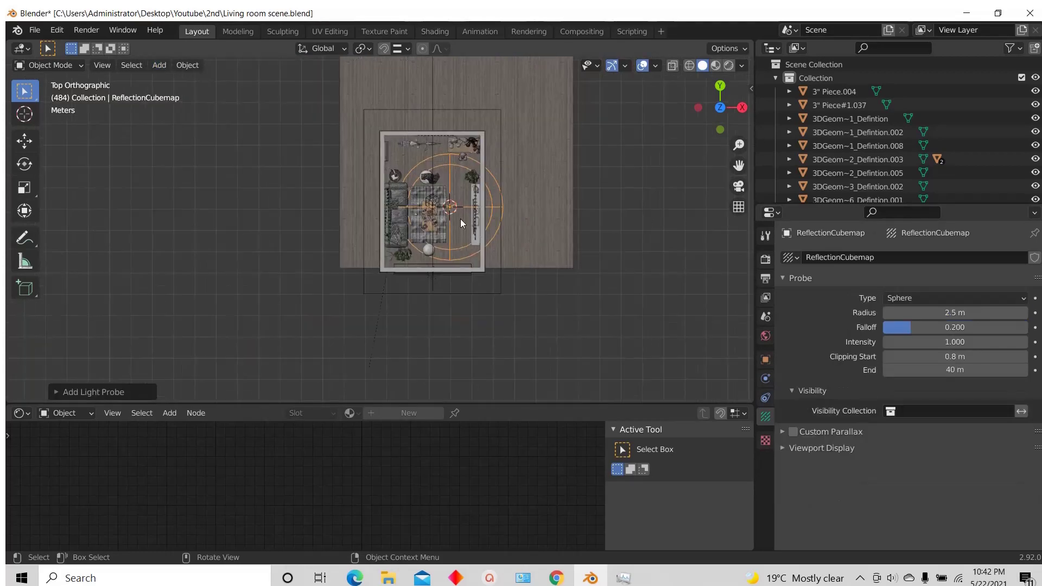
pyautogui.scroll(3, 460, 217)
pyautogui.press('s')
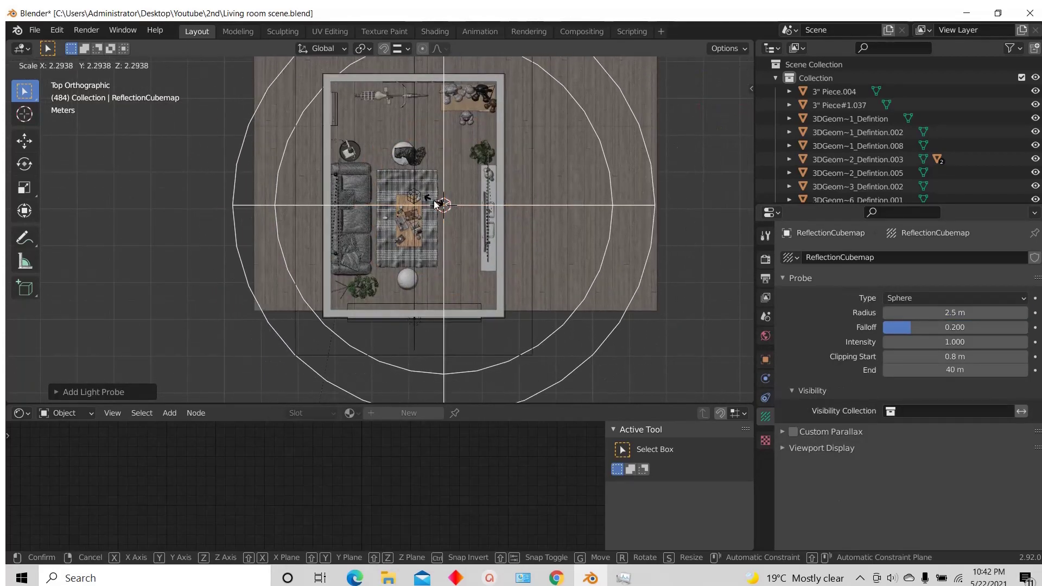
pyautogui.click(489, 233)
pyautogui.scroll(-1, 605, 278)
pyautogui.press('s')
pyautogui.click(556, 258)
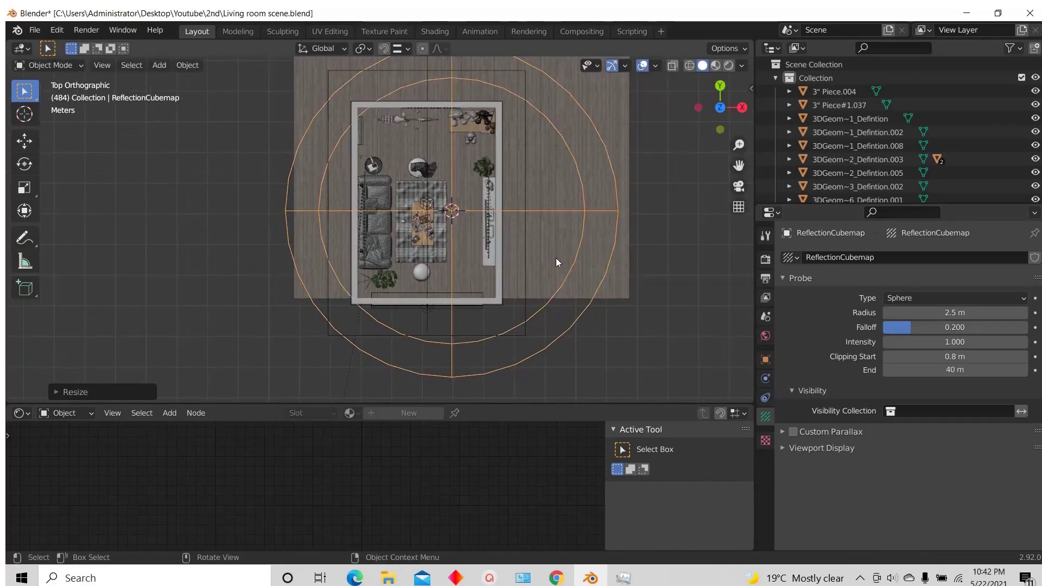
pyautogui.press('g')
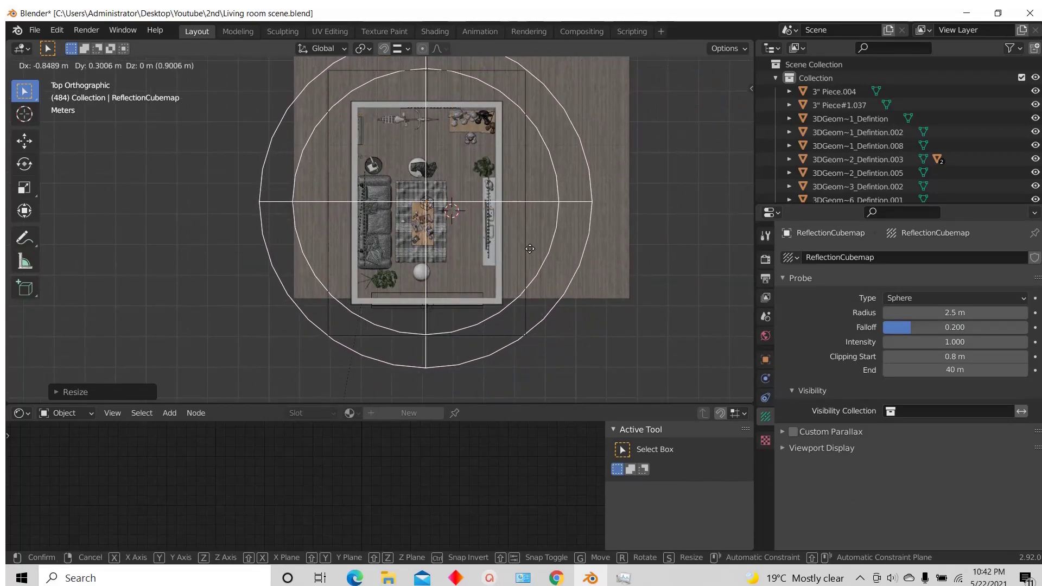
pyautogui.click(538, 311)
# Step: Add a Reflection Plane light probe at the 3D cursor from the top view
pyautogui.moveTo(539, 312); pyautogui.dragTo(472, 158, button='middle')
pyautogui.click(720, 95)
pyautogui.click(159, 65)
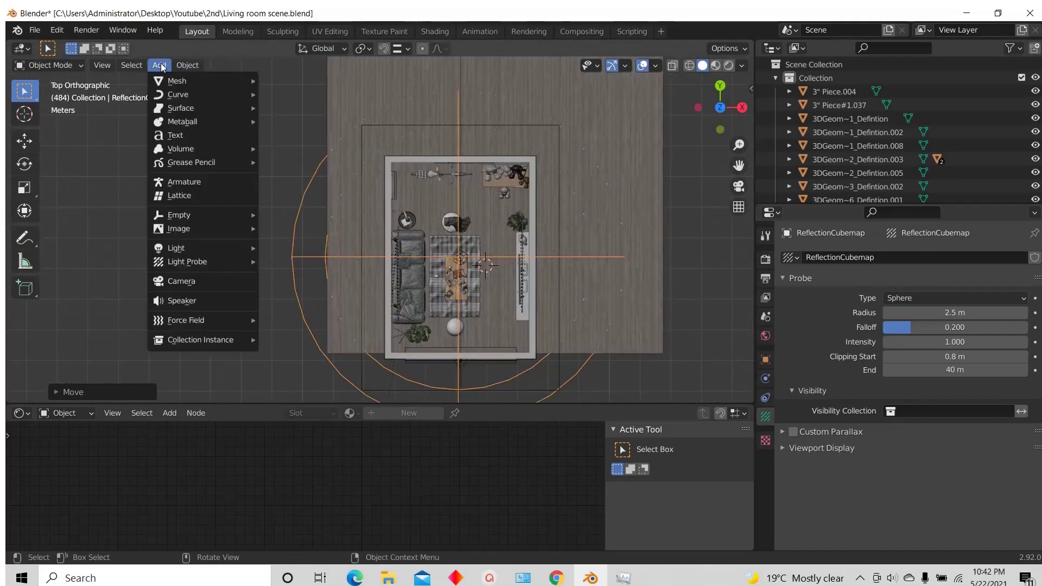
pyautogui.moveTo(195, 252)
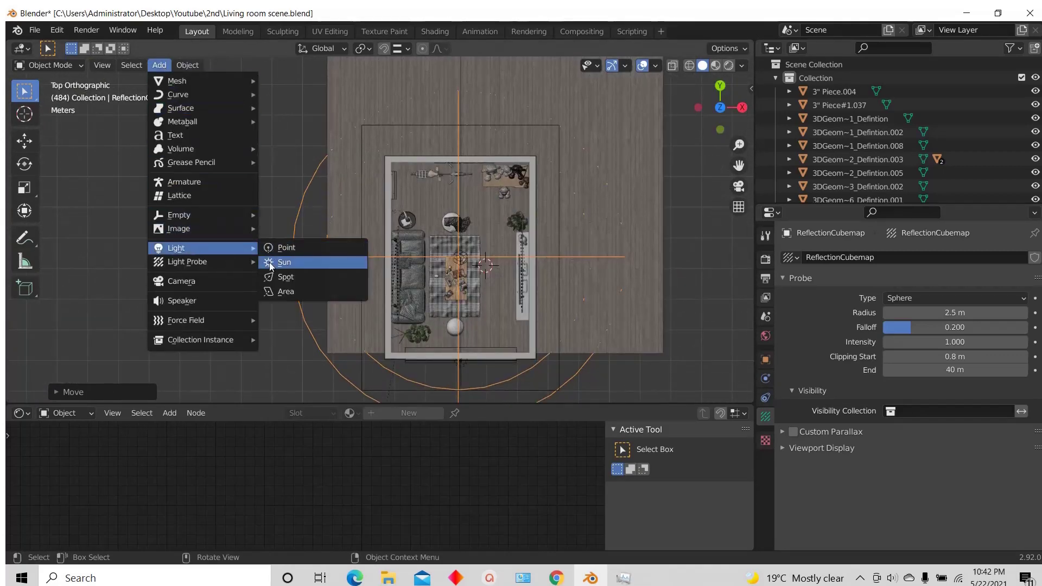
pyautogui.click(321, 275)
# Step: Scale the reflection plane by about 3.17 to cover the room's length and move it over the room's centre
pyautogui.scroll(-3, 491, 288)
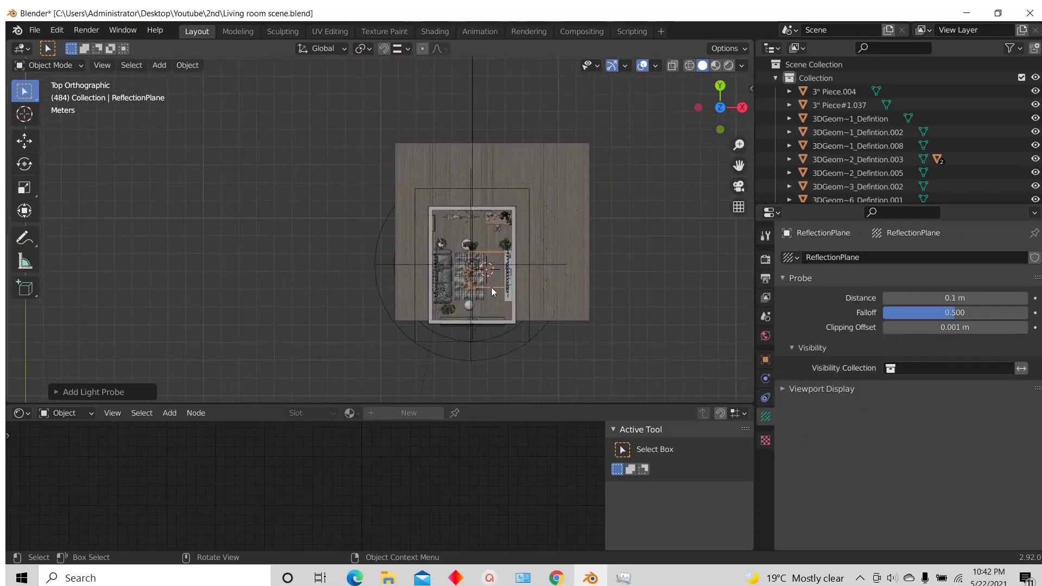
pyautogui.scroll(6, 483, 274)
pyautogui.press('s')
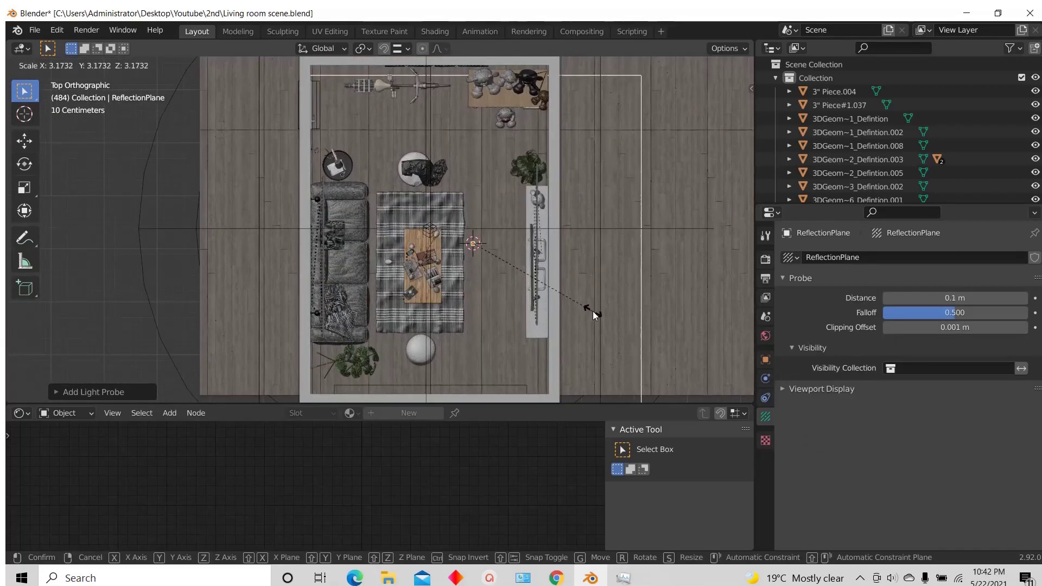
pyautogui.click(592, 311)
pyautogui.scroll(-3, 527, 268)
pyautogui.press('g')
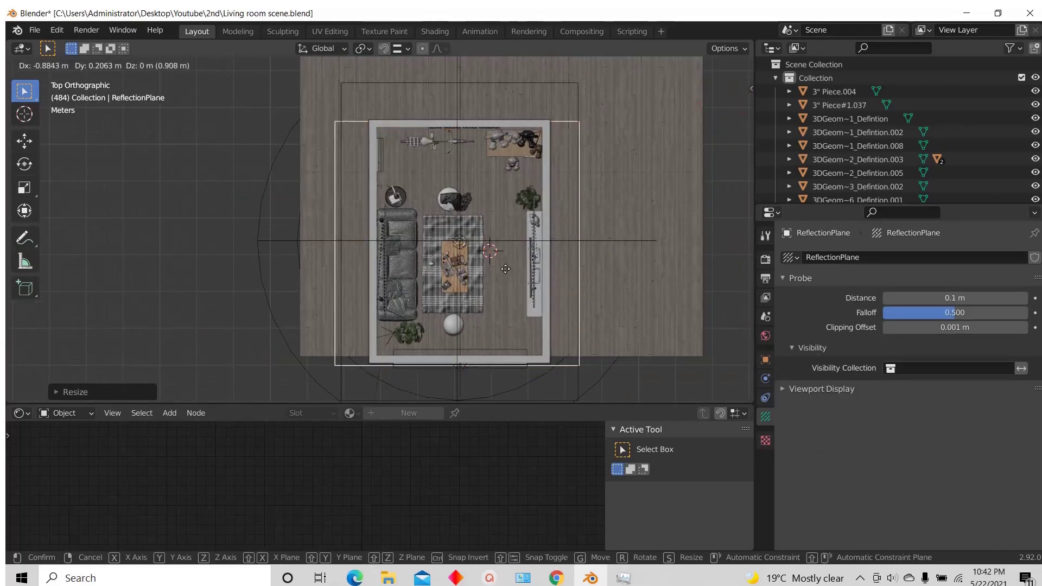
pyautogui.click(505, 269)
# Step: Scale the reflection plane along the X axis by about 0.756 so it matches the room's width
pyautogui.press('s')
pyautogui.press('x')
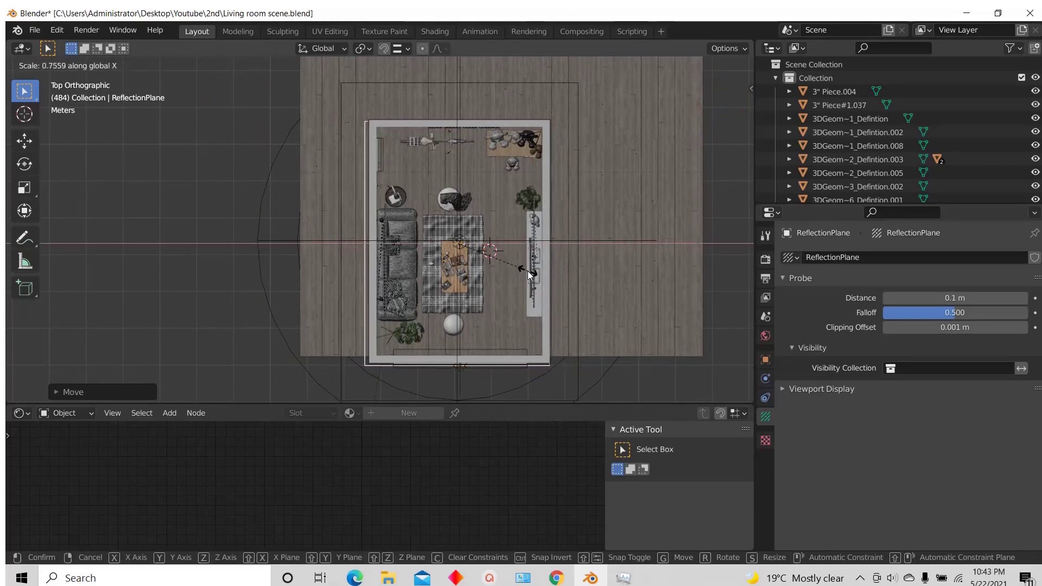
pyautogui.click(526, 274)
pyautogui.moveTo(526, 274); pyautogui.dragTo(483, 305, button='middle')
pyautogui.scroll(8, 483, 305)
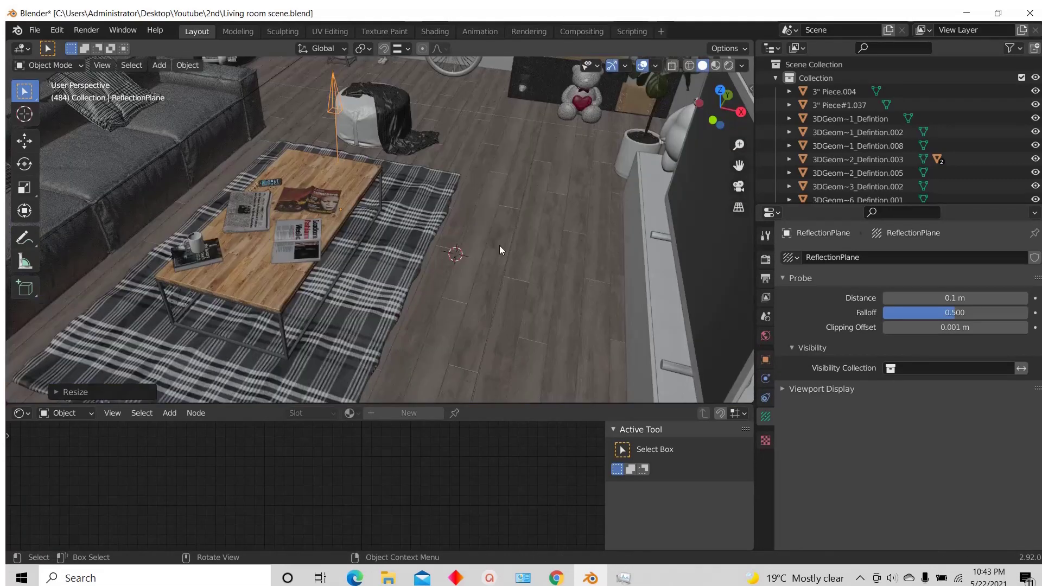
pyautogui.press('g')
pyautogui.press('z')
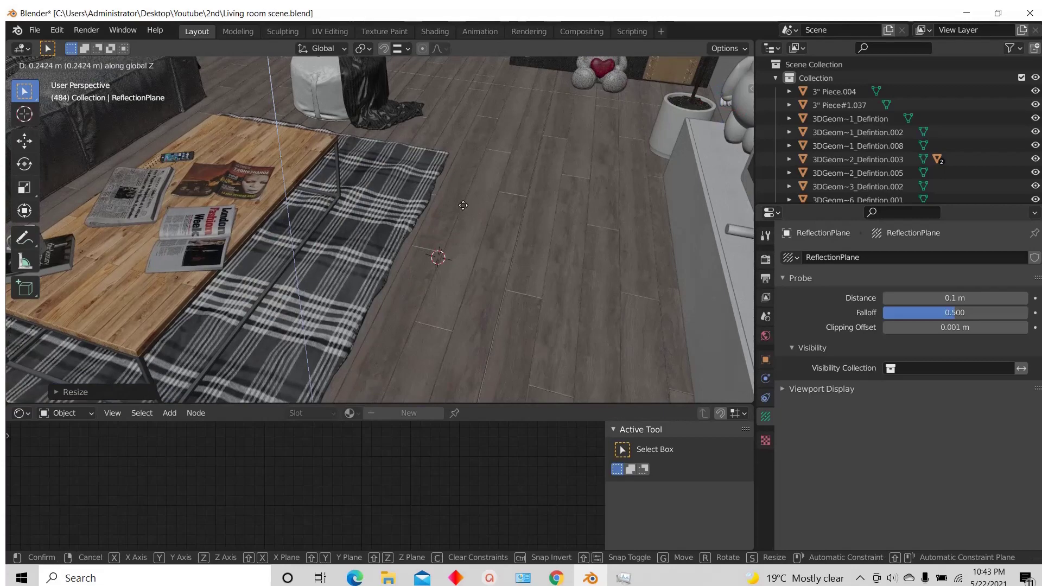
pyautogui.press('Escape')
# Step: Switch the viewport to rendered shading and try moving the reflection plane vertically along Z
pyautogui.scroll(-6, 469, 263)
pyautogui.scroll(3, 470, 255)
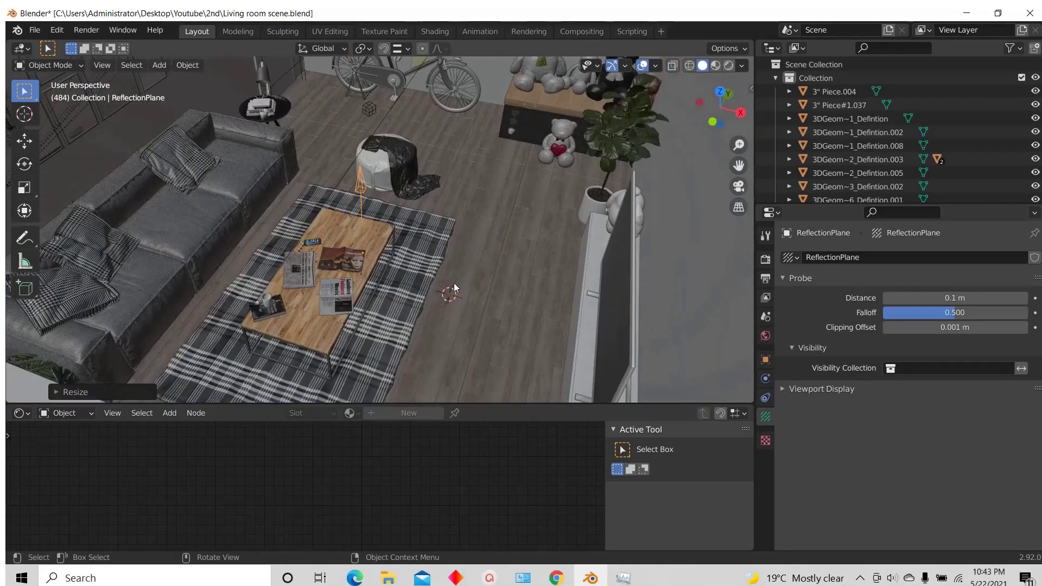
pyautogui.scroll(2, 455, 288)
pyautogui.click(730, 65)
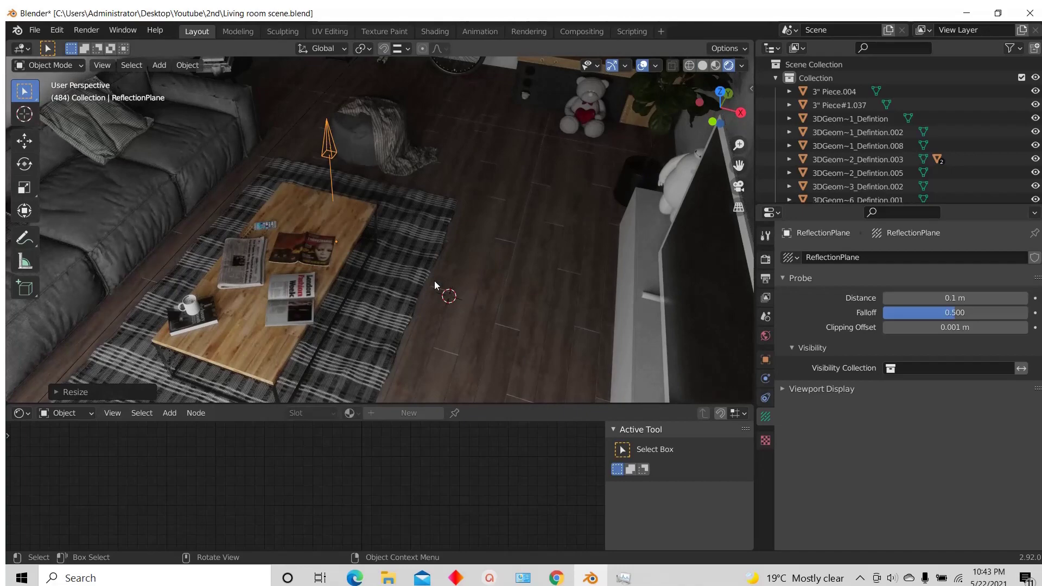
pyautogui.press('g')
pyautogui.press('z')
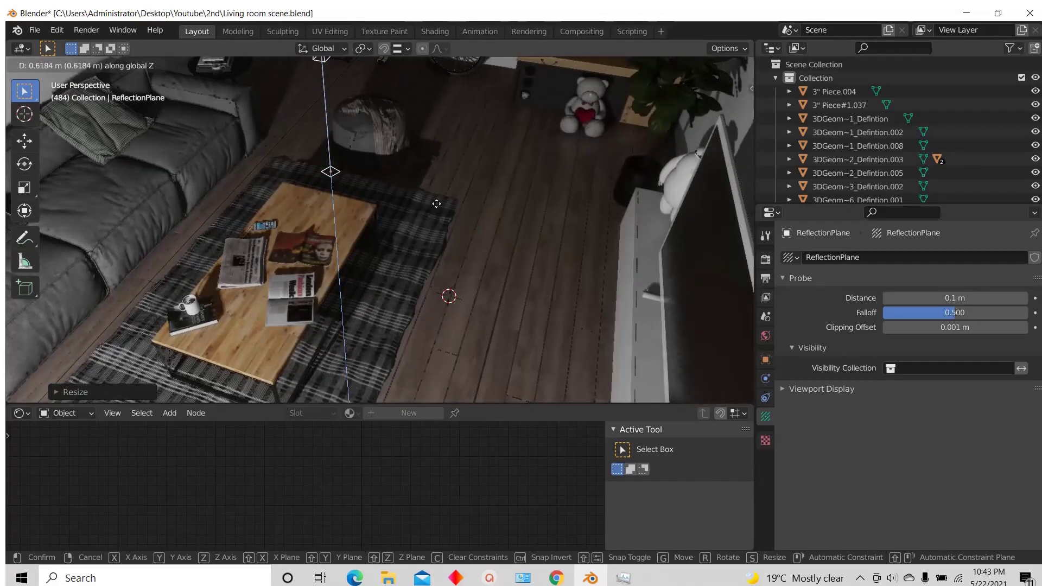
pyautogui.rightClick(489, 258)
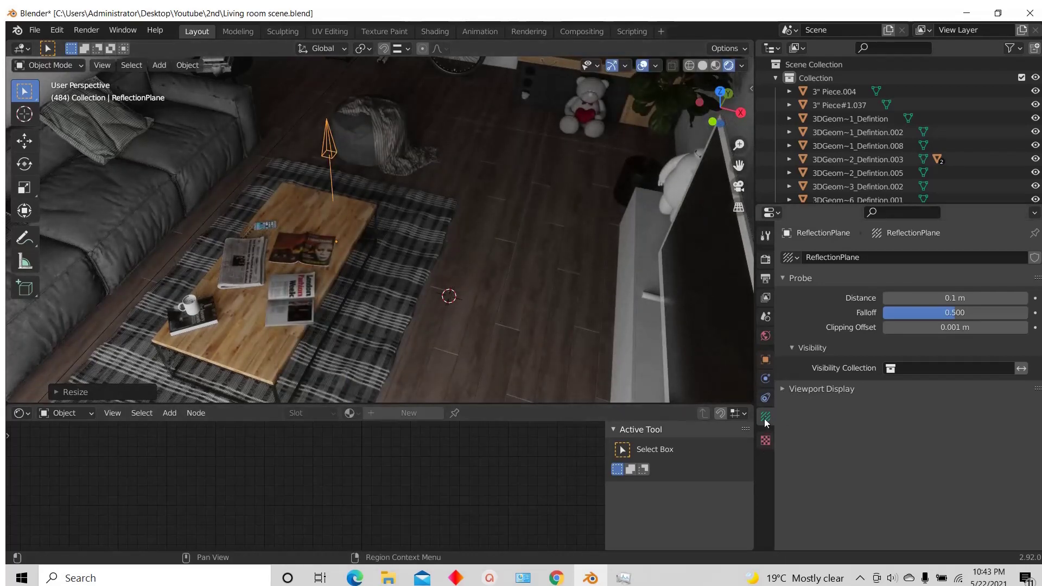
# Step: Enable Show Preview Plane for the reflection plane and raise the plane about 0.007 m along Z at floor level
pyautogui.click(790, 389)
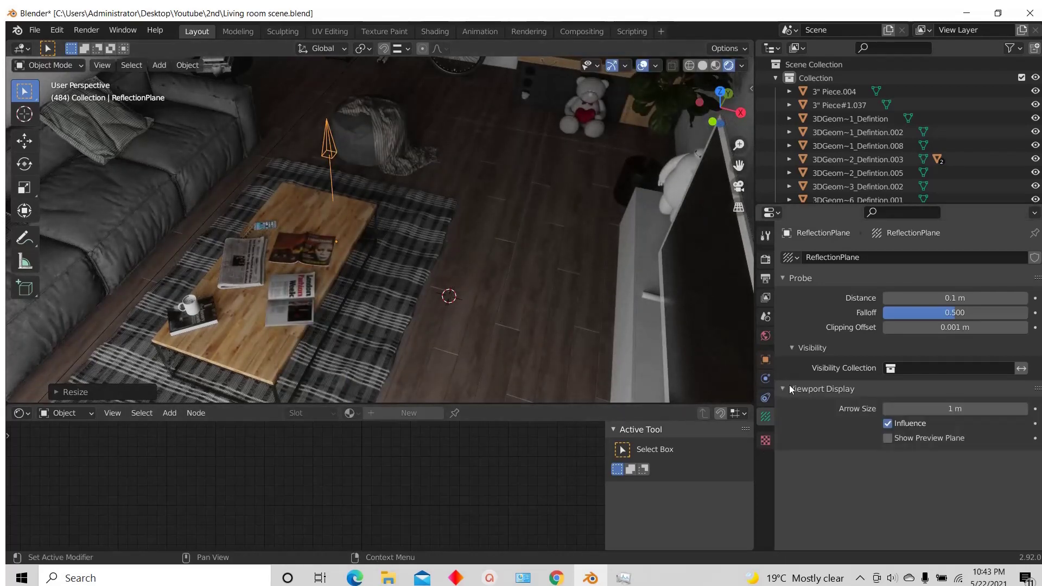
pyautogui.click(889, 438)
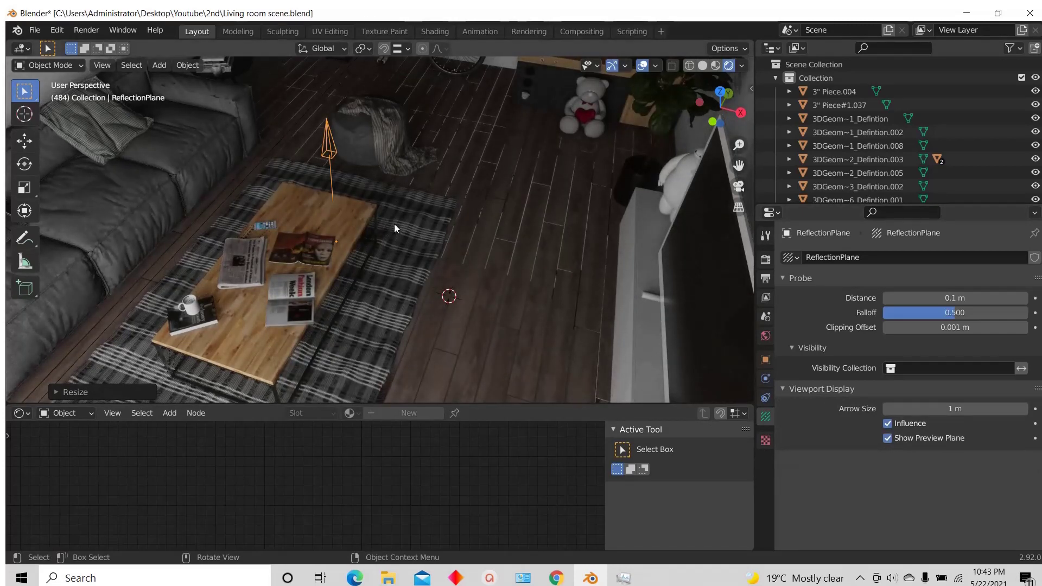
pyautogui.press('g')
pyautogui.press('z')
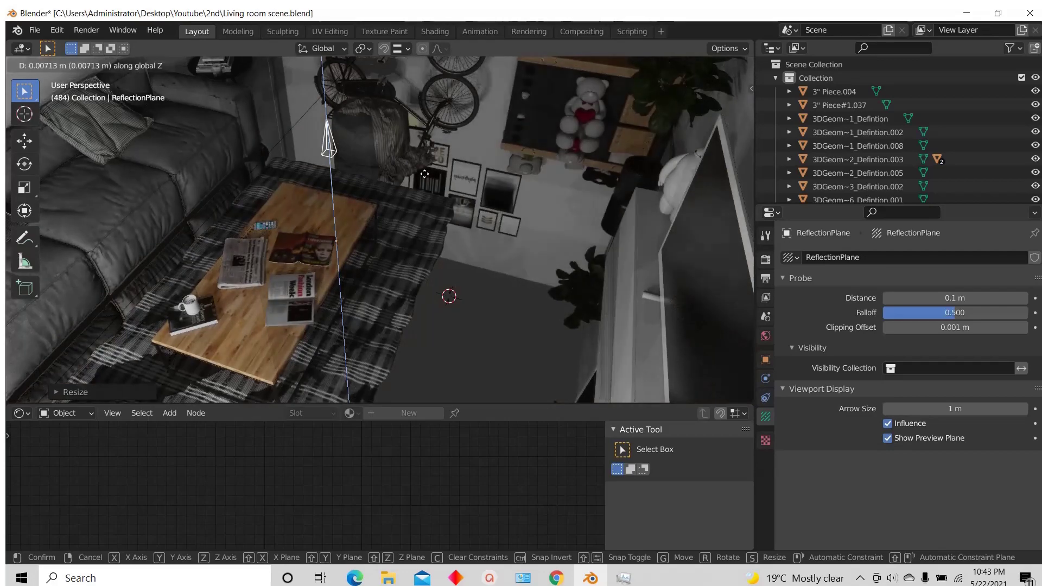
pyautogui.click(425, 173)
# Step: Check the reflection preview over the floor and turn off Show Preview Plane
pyautogui.moveTo(425, 173); pyautogui.dragTo(458, 266, button='middle')
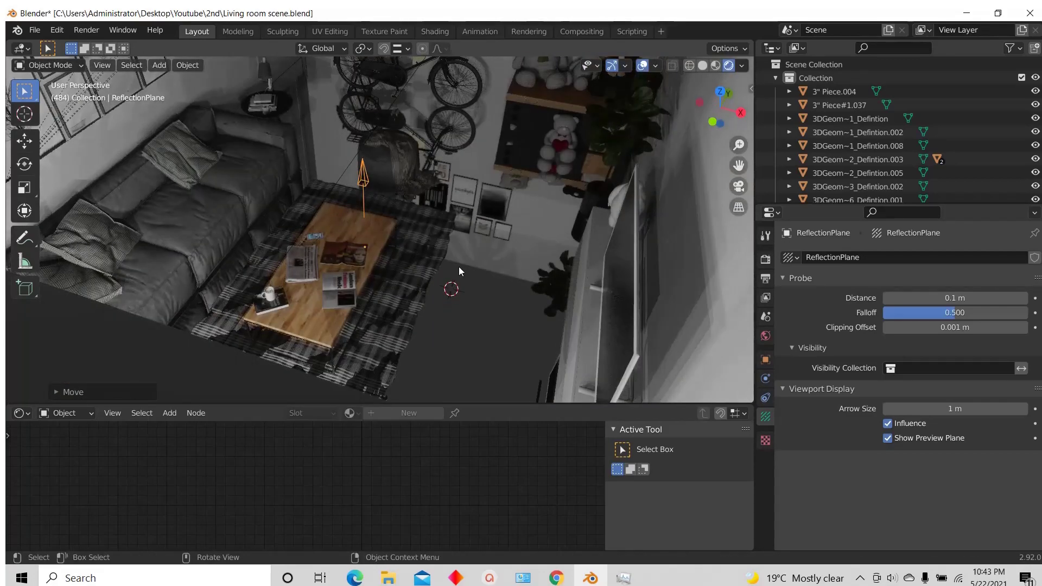
pyautogui.scroll(3, 458, 266)
pyautogui.scroll(-4, 424, 225)
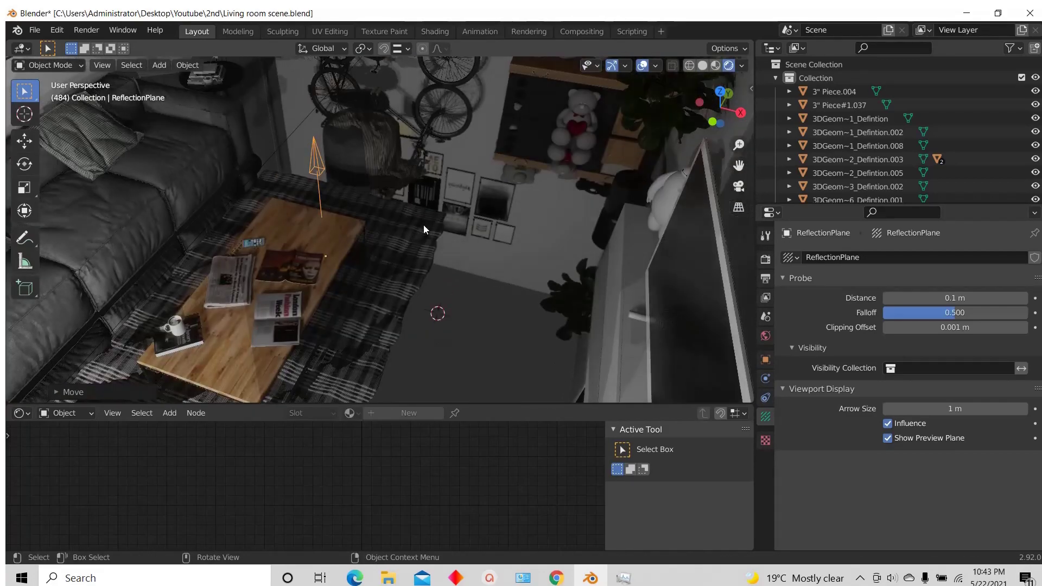
pyautogui.click(888, 439)
# Step: Inspect the rendered room from several angles, from the sofa area to the door and bicycle corner
pyautogui.scroll(-5, 536, 325)
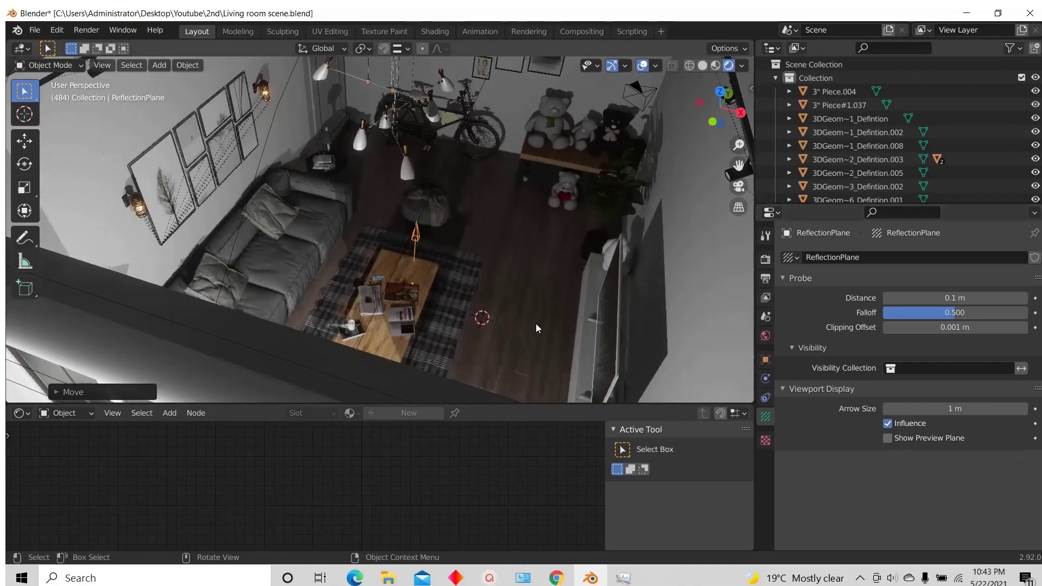
pyautogui.moveTo(536, 325); pyautogui.dragTo(424, 337, button='middle')
pyautogui.scroll(-4, 423, 245)
pyautogui.moveTo(423, 245); pyautogui.dragTo(291, 216, button='middle')
pyautogui.scroll(7, 291, 216)
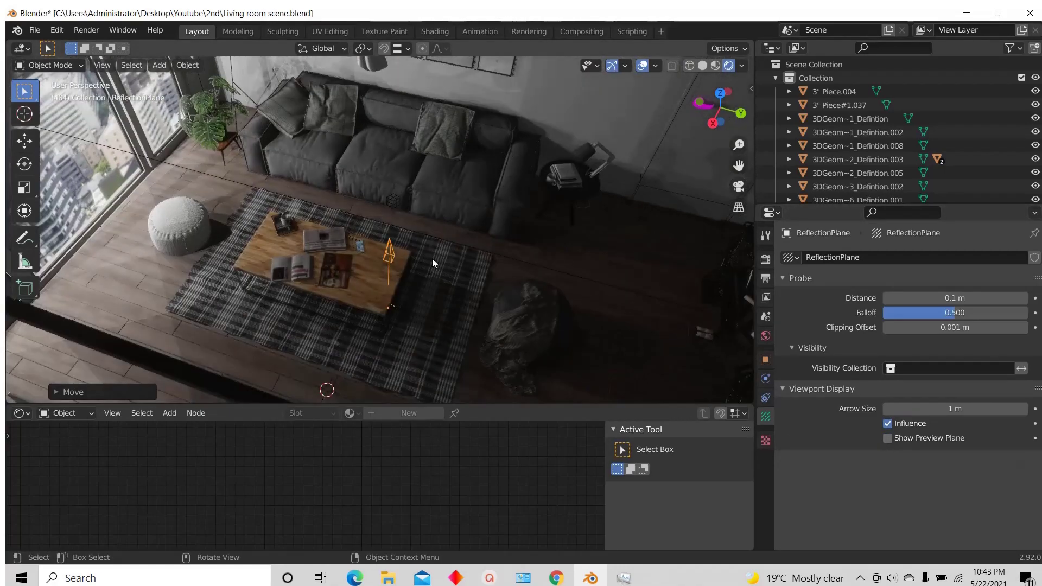
pyautogui.scroll(-4, 432, 259)
pyautogui.moveTo(389, 258); pyautogui.dragTo(333, 273, button='middle')
pyautogui.scroll(-5, 334, 273)
pyautogui.moveTo(409, 260); pyautogui.dragTo(410, 235, button='middle')
pyautogui.scroll(10, 367, 196)
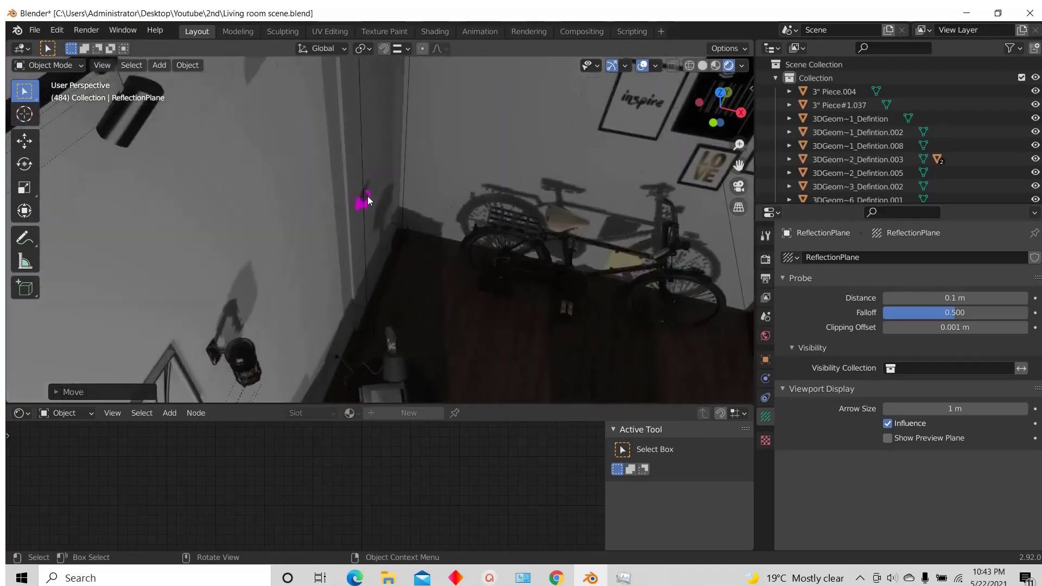
# Step: Select the door handle and link the Principled BSDF output to the Glossy BSDF's Color input in Handle_material
pyautogui.click(352, 209)
pyautogui.scroll(-6, 363, 463)
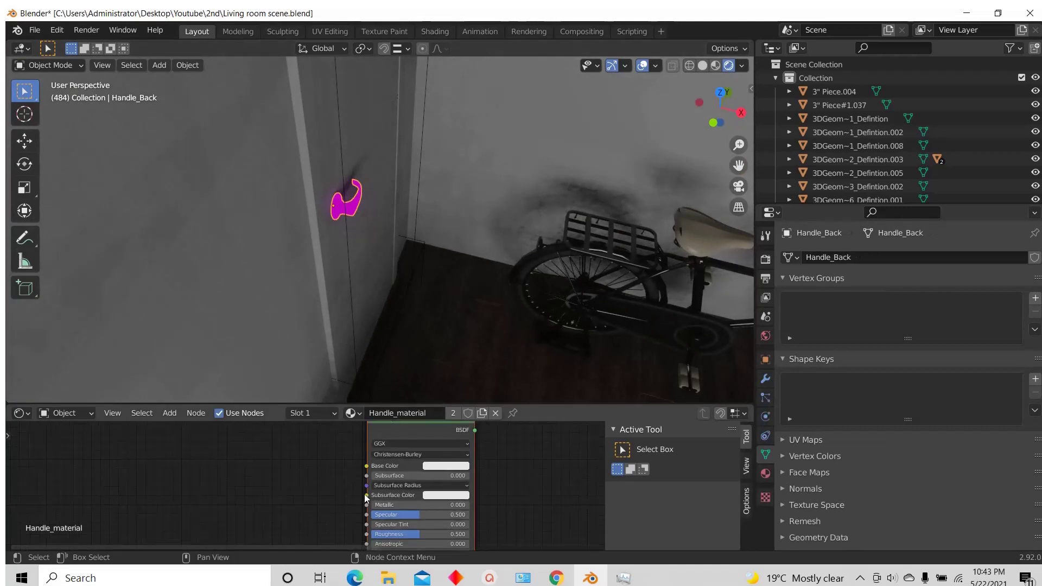
pyautogui.scroll(2, 395, 475)
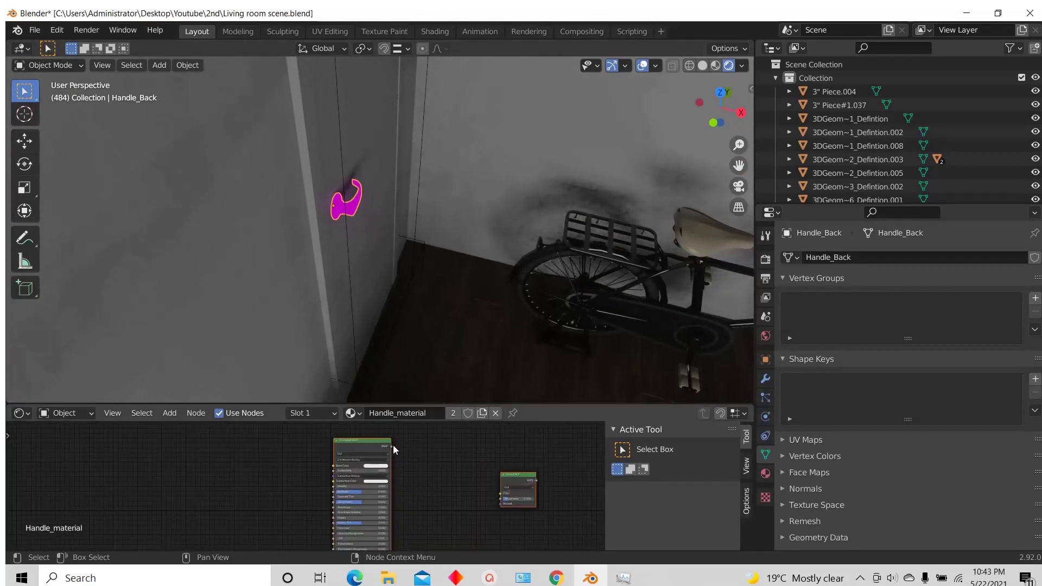
pyautogui.moveTo(391, 446); pyautogui.dragTo(503, 490)
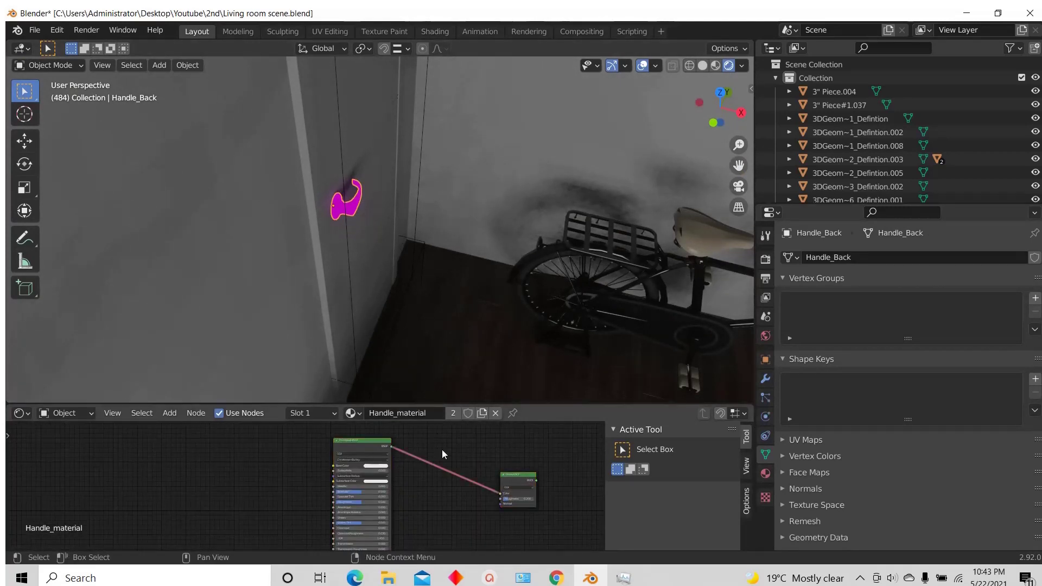
pyautogui.scroll(2, 402, 474)
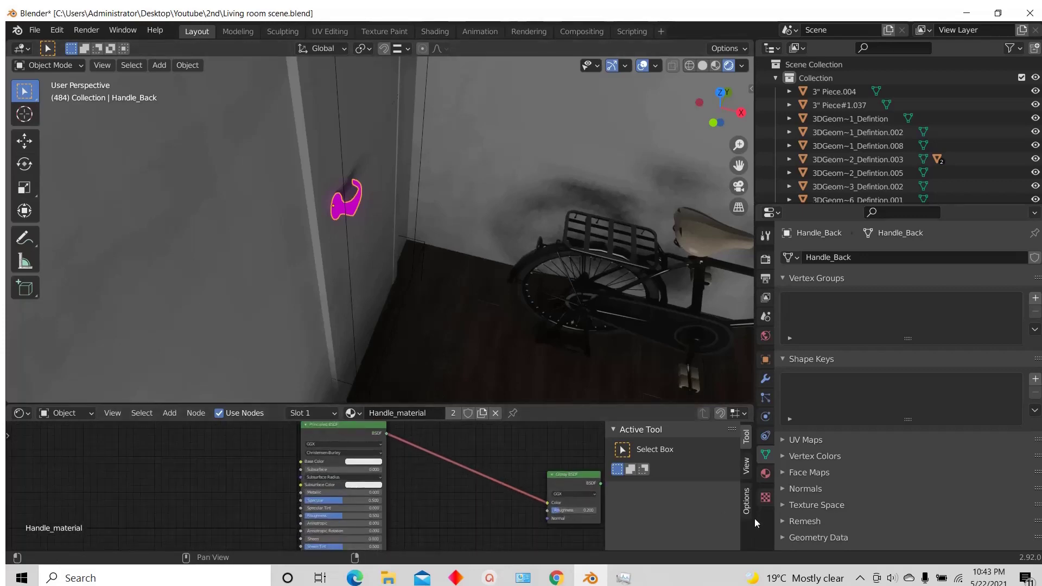
# Step: Remove Handle_material from the door handle and assign it a new material
pyautogui.click(766, 474)
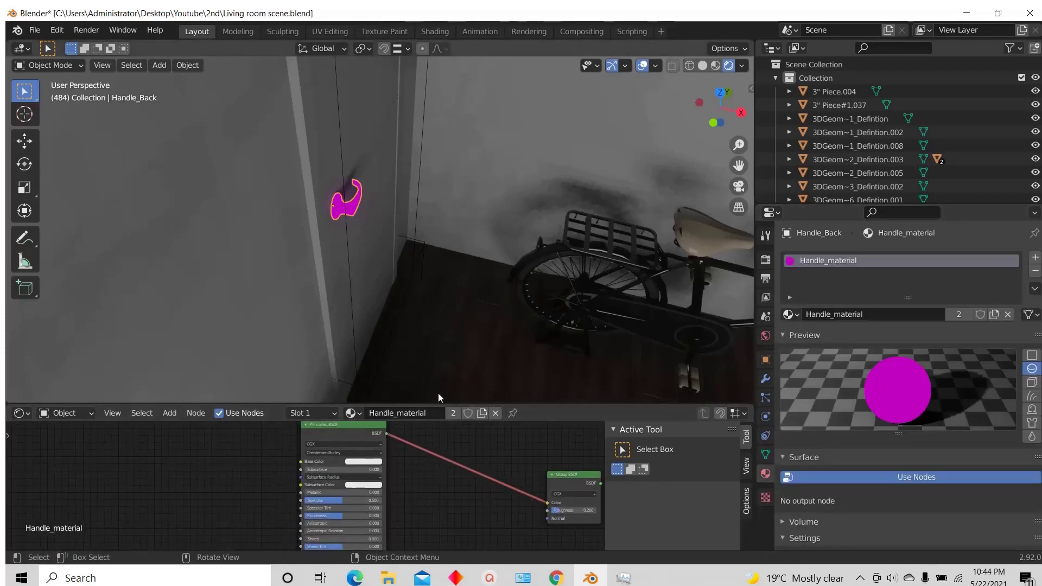
pyautogui.click(1035, 271)
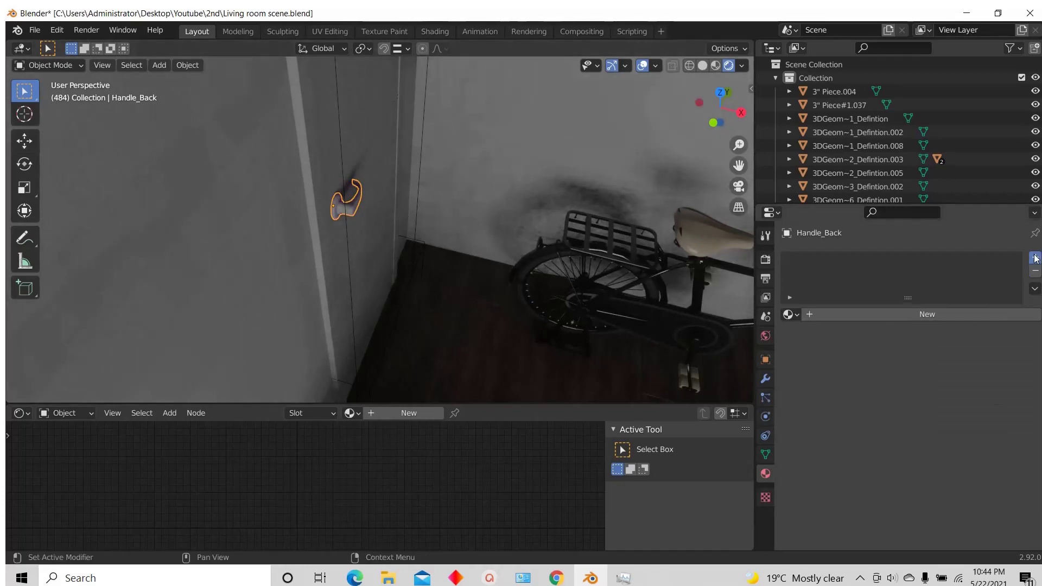
pyautogui.click(1036, 259)
pyautogui.click(855, 314)
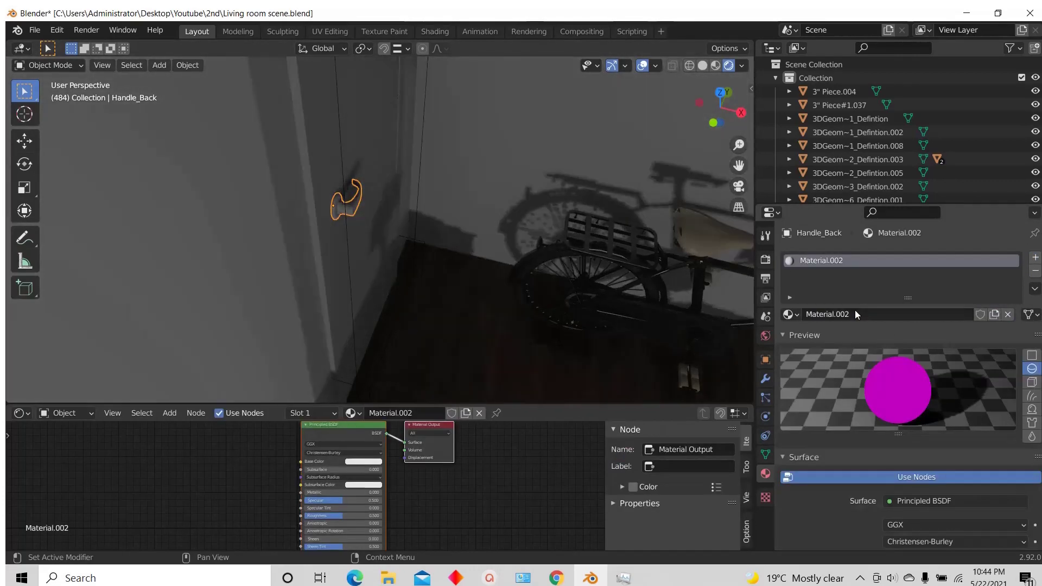
# Step: Set the door handle material's Metallic to 1.000 and Roughness to 0.184
pyautogui.scroll(-5, 888, 477)
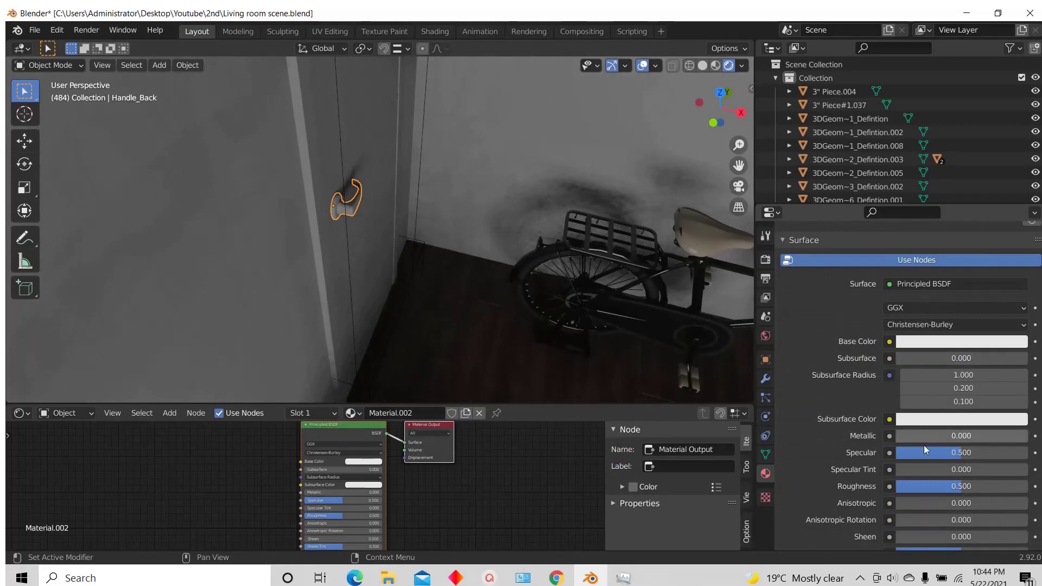
pyautogui.moveTo(915, 435); pyautogui.dragTo(1029, 436)
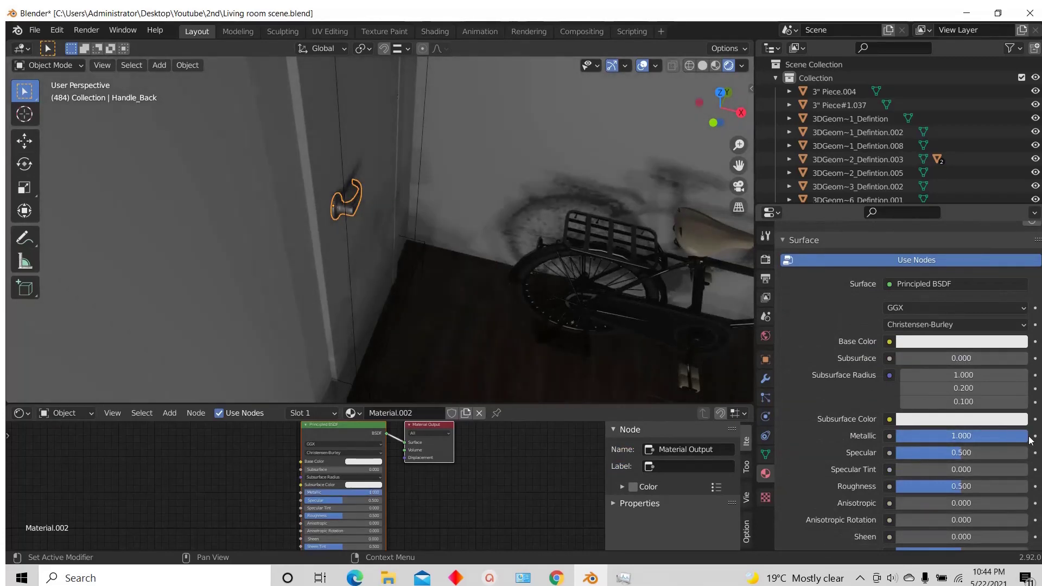
pyautogui.moveTo(956, 487); pyautogui.dragTo(914, 486)
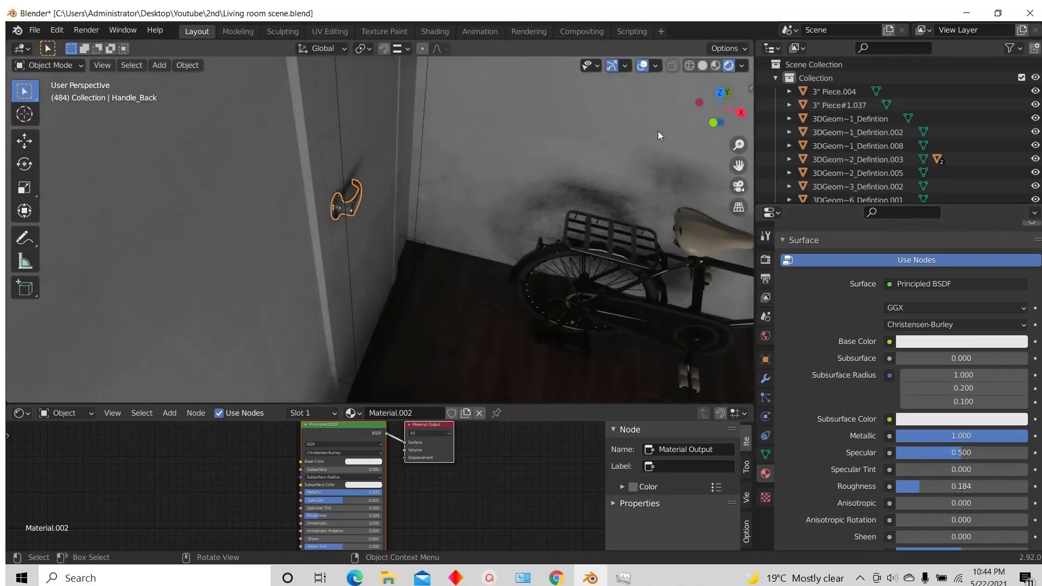
# Step: Examine the rendered room's lighting from the sofa side and from above
pyautogui.moveTo(565, 245); pyautogui.dragTo(419, 172, button='middle')
pyautogui.scroll(-4, 487, 179)
pyautogui.moveTo(487, 179); pyautogui.dragTo(453, 186, button='middle')
pyautogui.scroll(3, 386, 330)
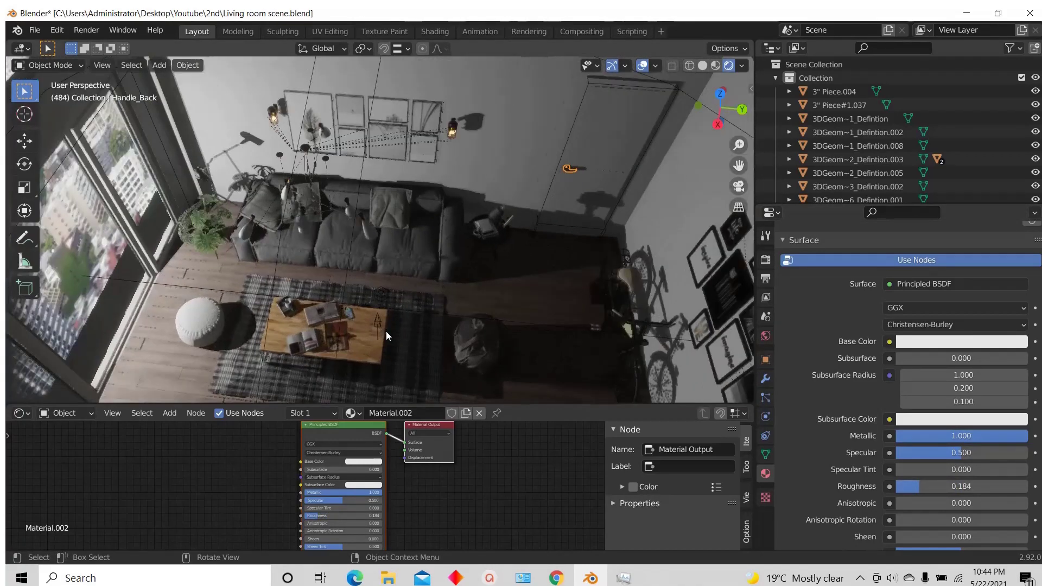
pyautogui.scroll(-3, 371, 250)
pyautogui.moveTo(371, 251); pyautogui.dragTo(451, 275, button='middle')
pyautogui.scroll(-3, 454, 215)
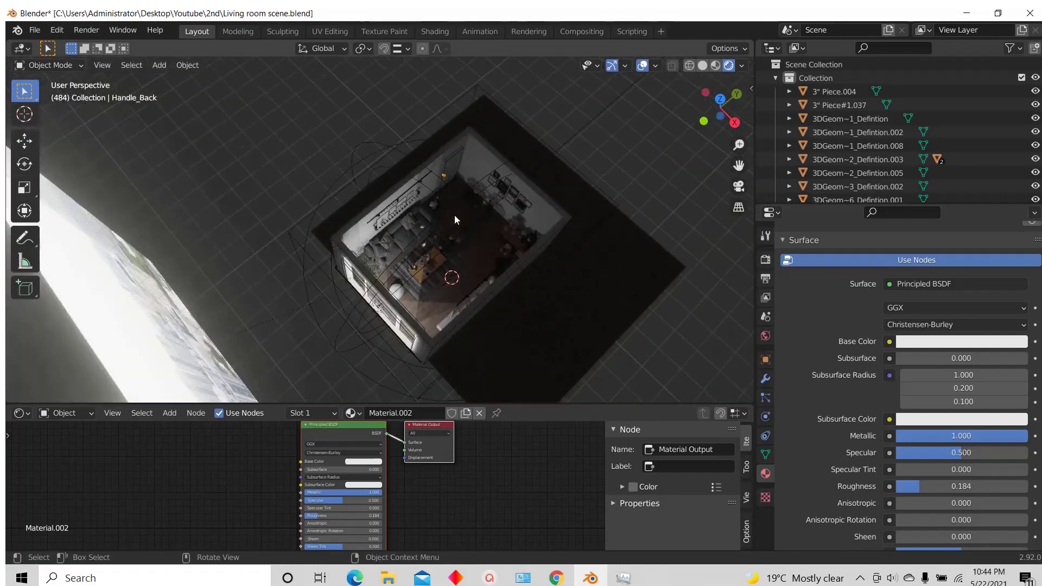
# Step: Switch the viewport to solid shading and check the light probes around the room from the top and from outside
pyautogui.click(702, 65)
pyautogui.scroll(-2, 604, 254)
pyautogui.moveTo(625, 135); pyautogui.dragTo(558, 158, button='middle')
pyautogui.scroll(3, 558, 158)
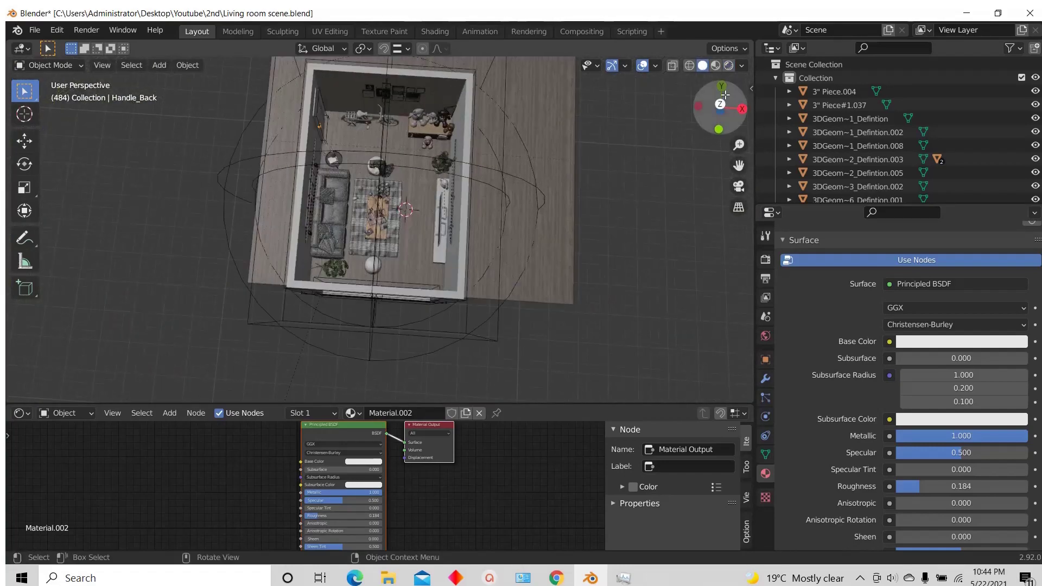
pyautogui.click(715, 98)
pyautogui.scroll(-3, 442, 275)
pyautogui.scroll(3, 405, 224)
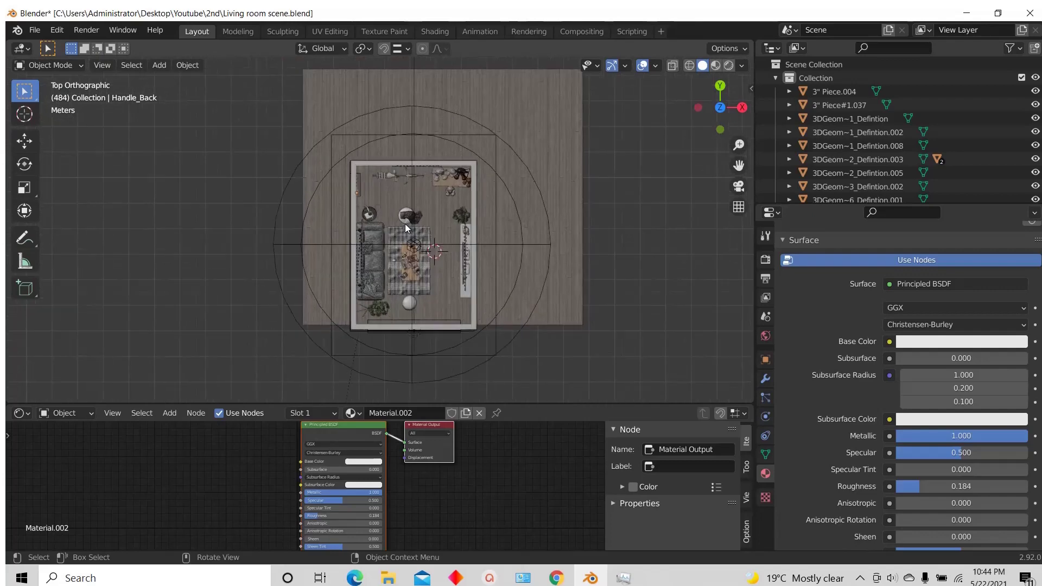
pyautogui.scroll(-1, 405, 224)
pyautogui.scroll(-3, 395, 254)
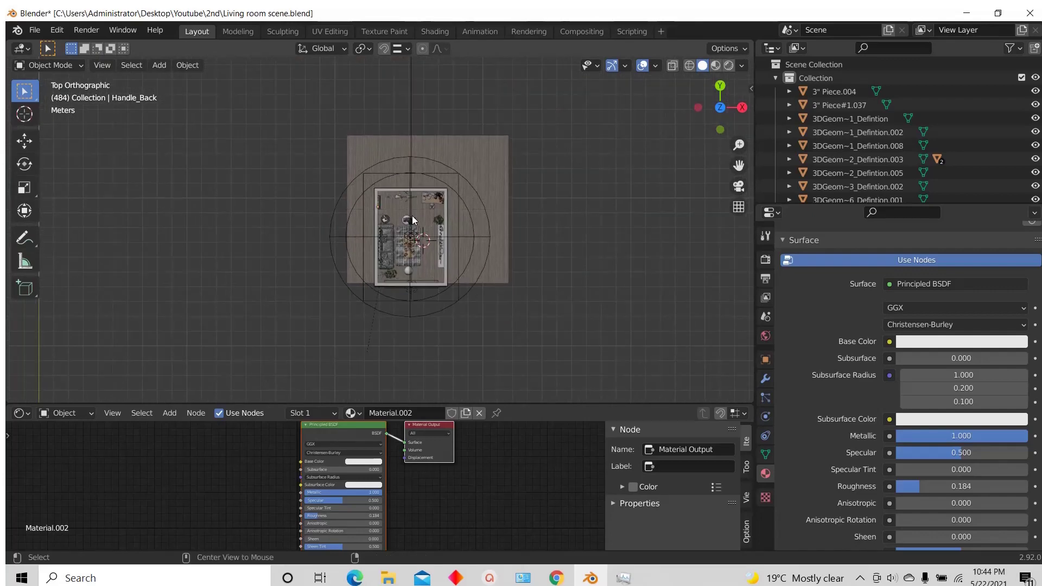
pyautogui.scroll(5, 412, 216)
pyautogui.moveTo(435, 263); pyautogui.dragTo(268, 143, button='middle')
pyautogui.click(240, 118)
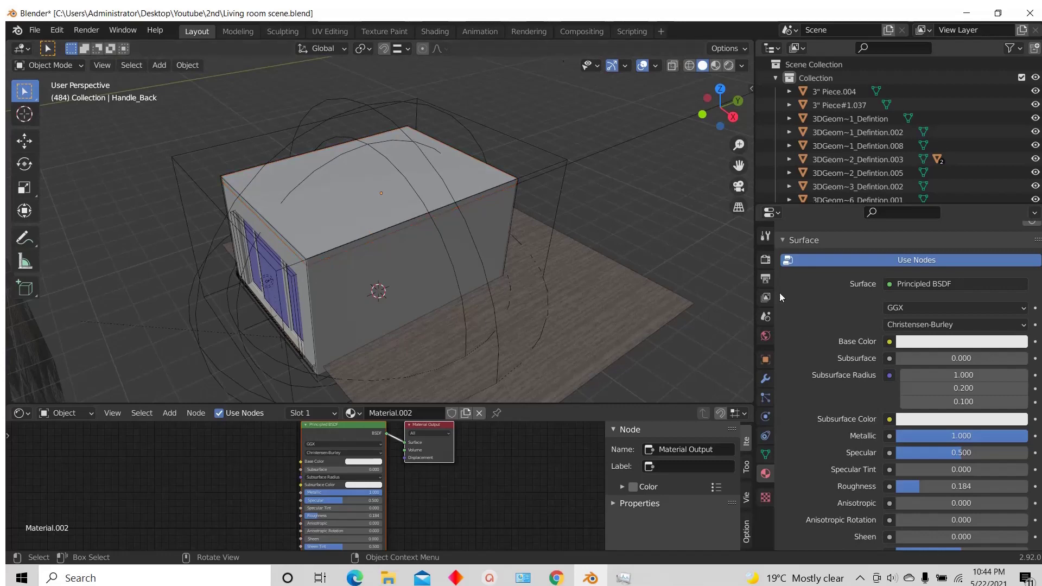
# Step: Start Bake Indirect Lighting in the render settings and view the scene through the camera
pyautogui.click(765, 260)
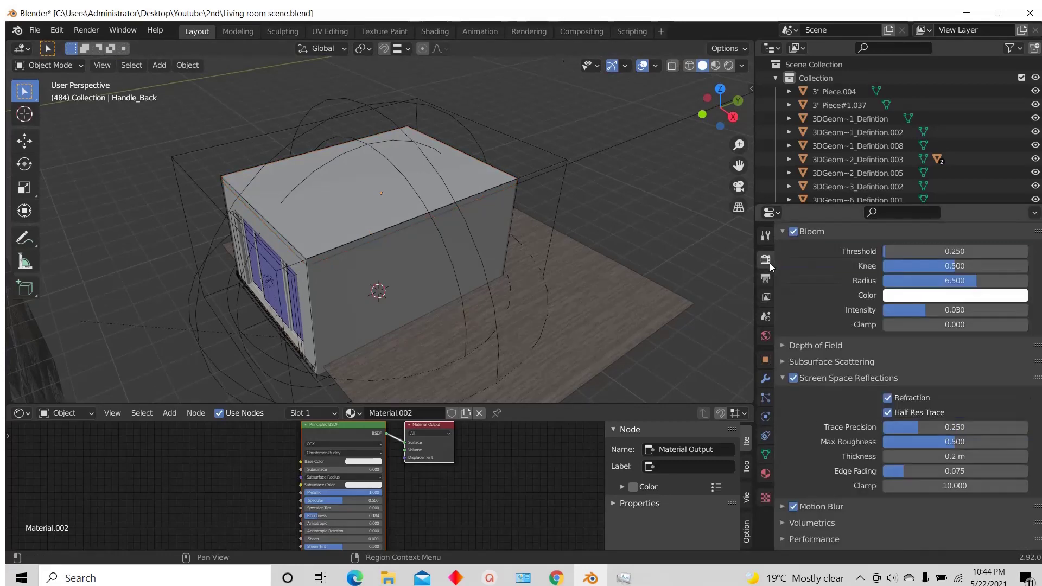
pyautogui.scroll(-15, 814, 431)
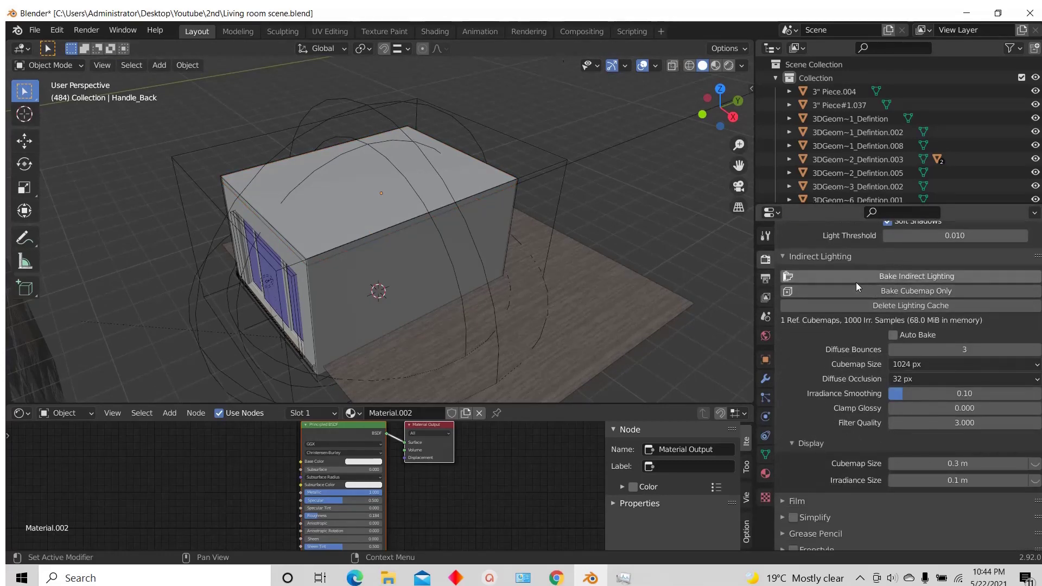
pyautogui.click(898, 271)
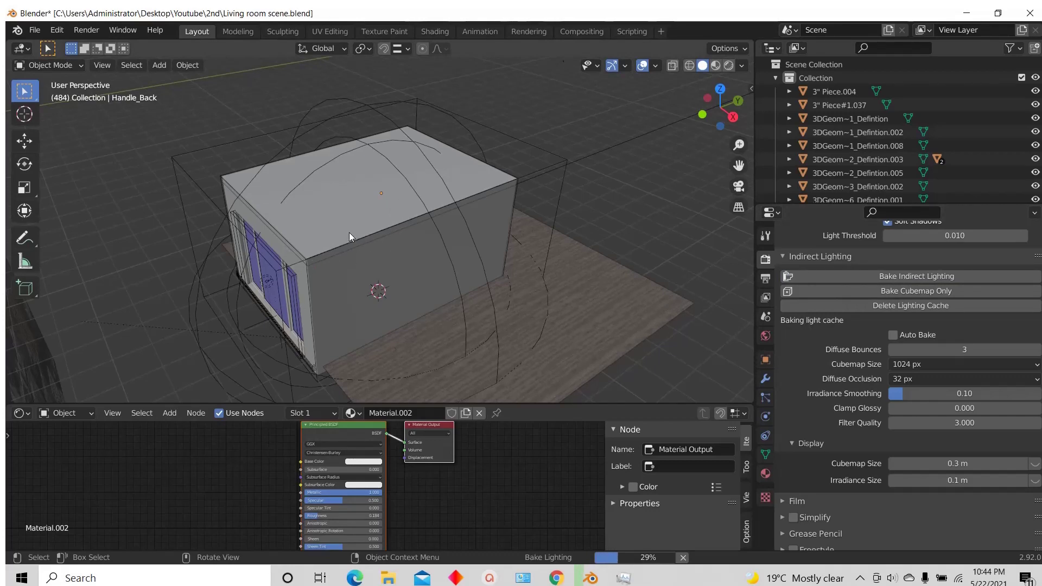
pyautogui.press('KP_0')
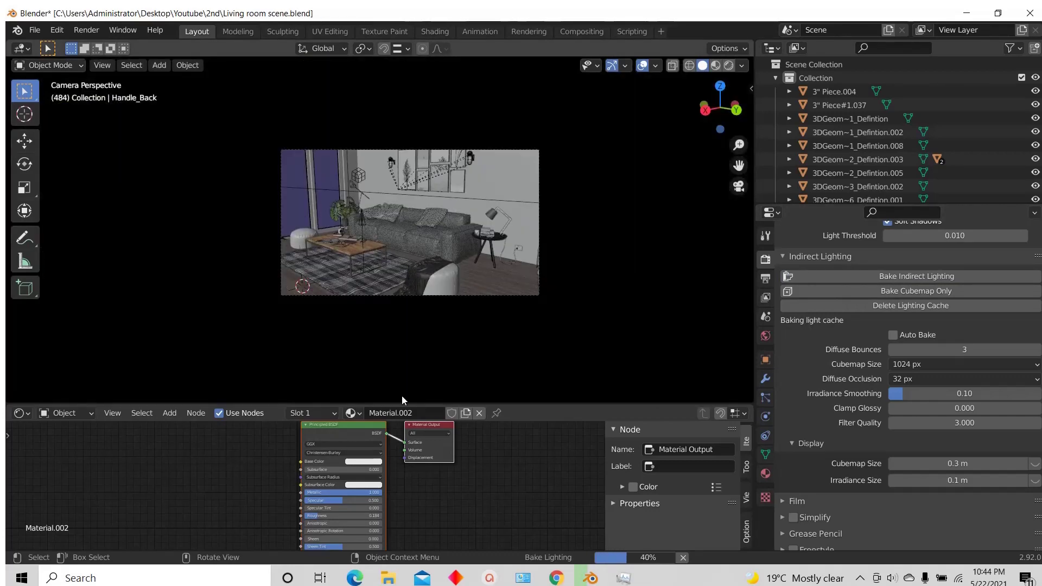
# Step: Enlarge the 3D viewport, switch it to rendered shading and check the baked lighting through the camera
pyautogui.moveTo(421, 406); pyautogui.dragTo(426, 485)
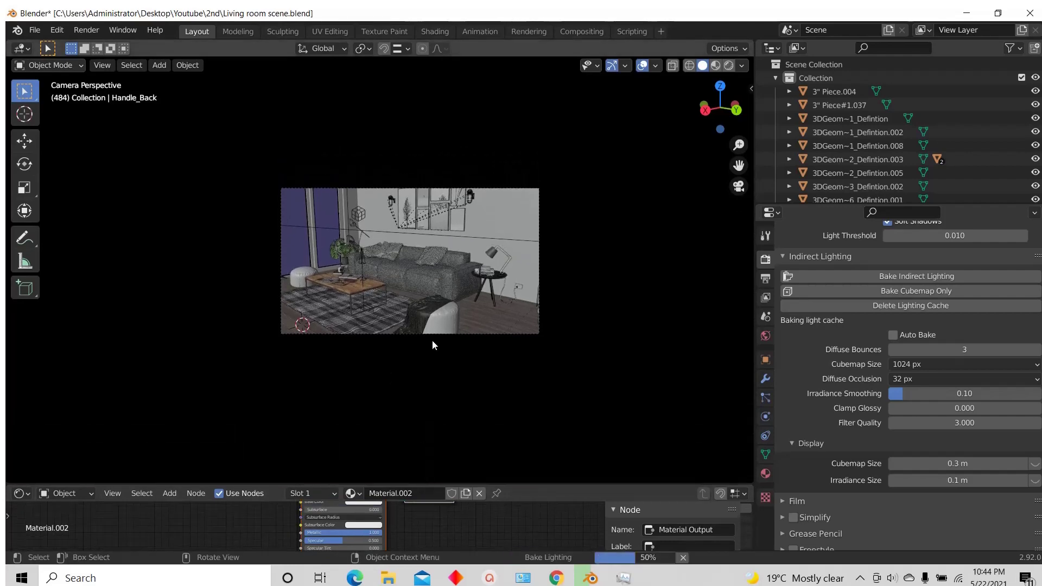
pyautogui.scroll(3, 435, 288)
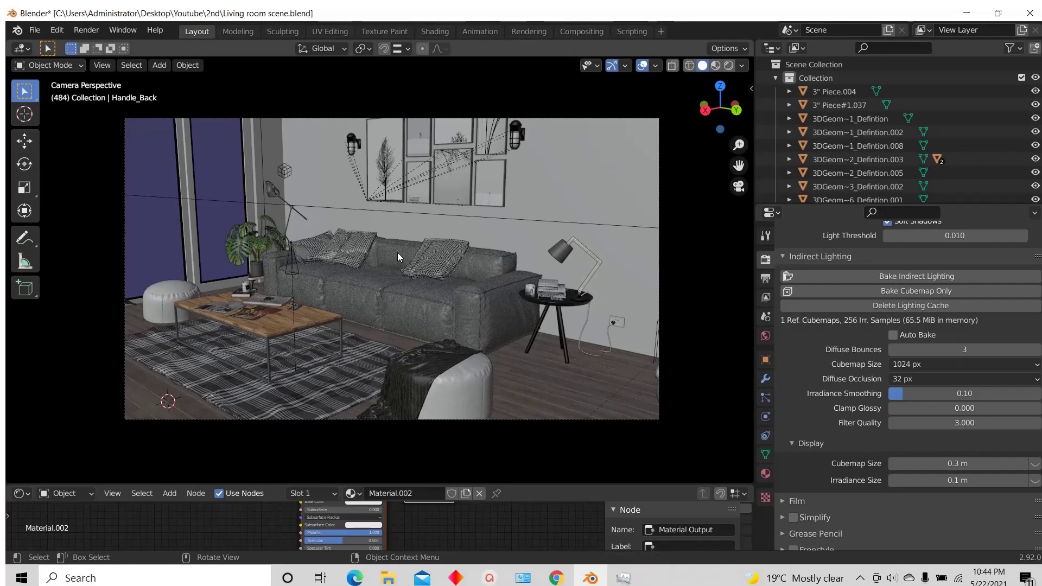
pyautogui.scroll(1, 385, 266)
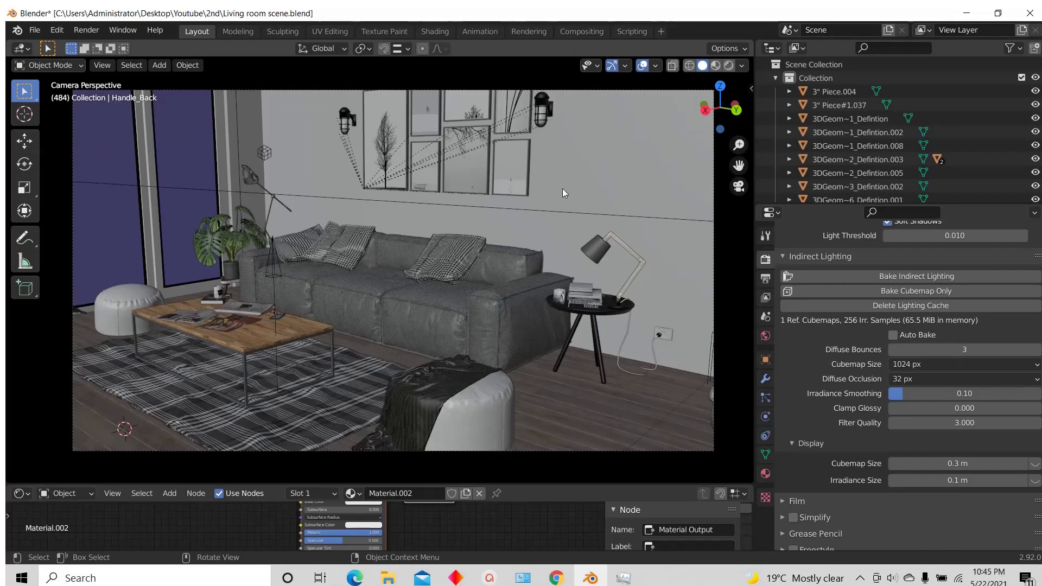
pyautogui.click(727, 69)
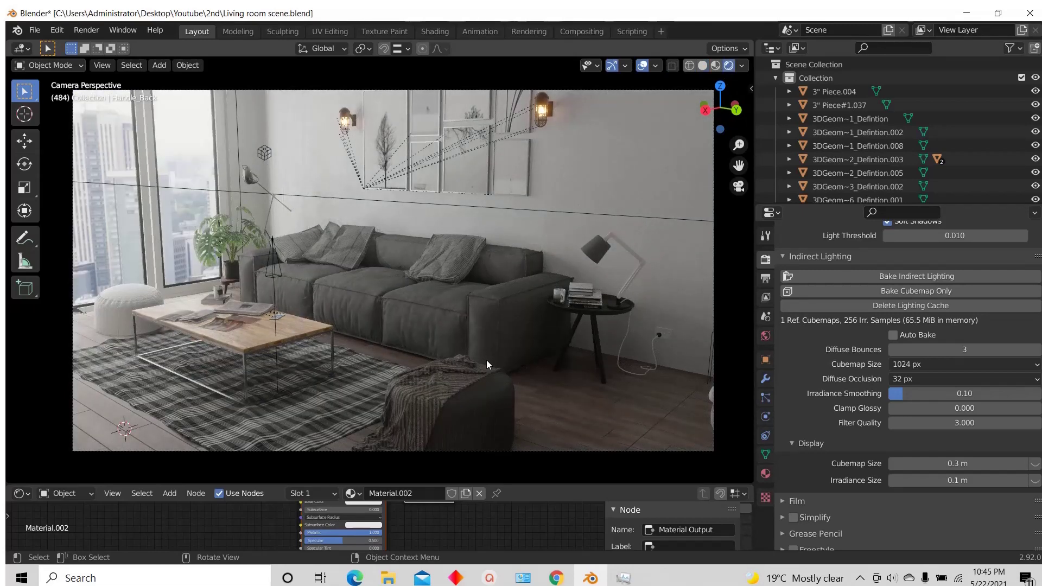
pyautogui.scroll(-2, 432, 320)
pyautogui.scroll(2, 418, 267)
pyautogui.scroll(-2, 421, 274)
pyautogui.scroll(2, 416, 304)
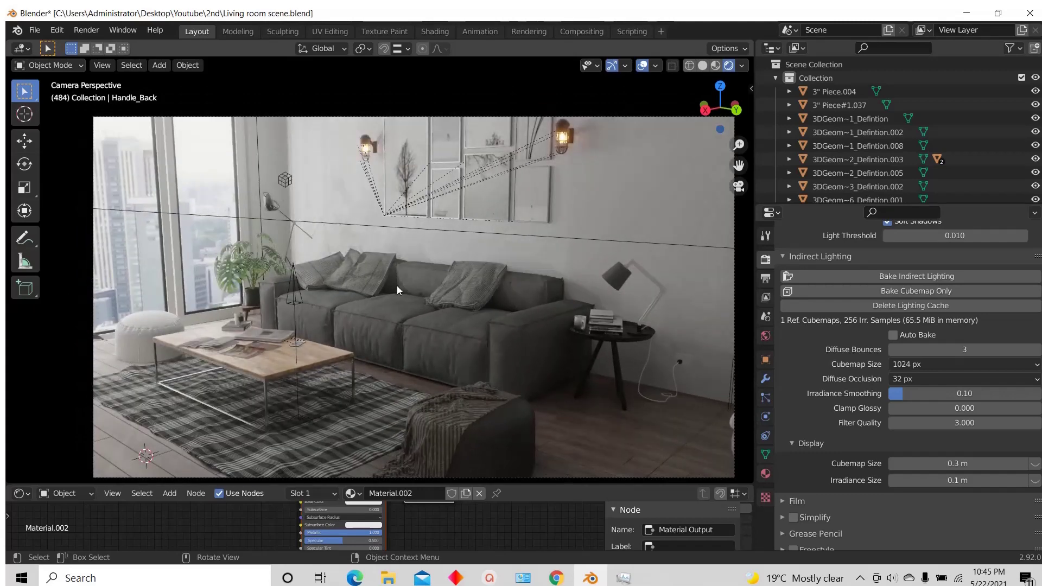
# Step: Hide the room's ceiling and look at the rendered interior from above and from the sofa side
pyautogui.scroll(-2, 396, 286)
pyautogui.middleClick(396, 281)
pyautogui.moveTo(415, 296); pyautogui.dragTo(451, 293, button='middle')
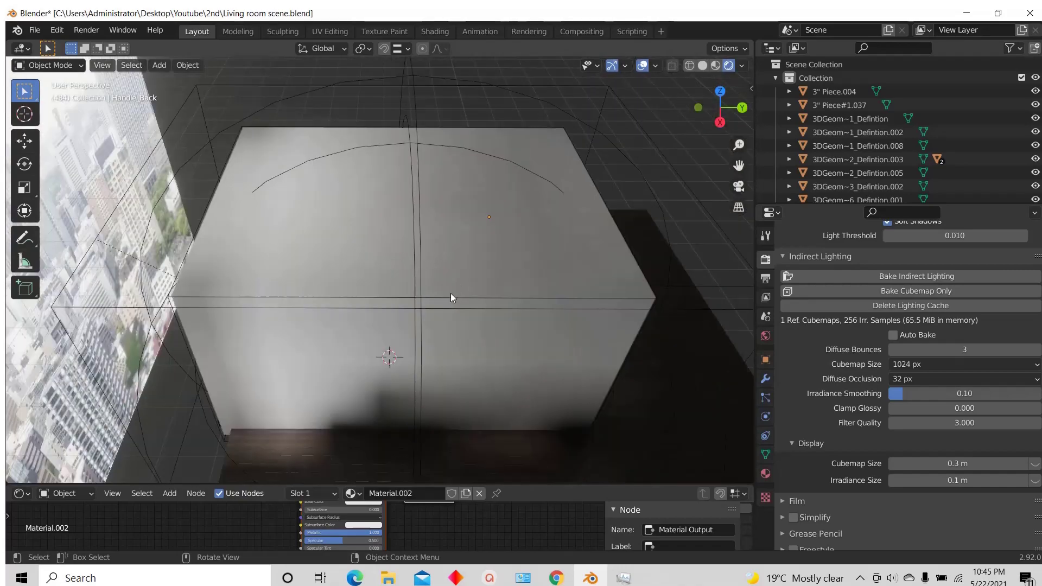
pyautogui.click(464, 227)
pyautogui.press('h')
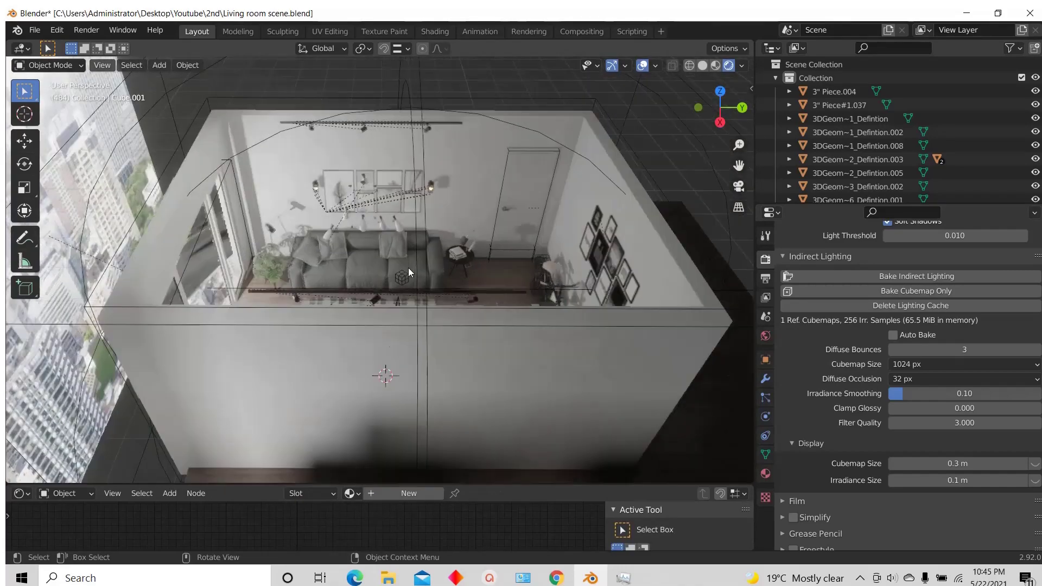
pyautogui.moveTo(382, 273); pyautogui.dragTo(475, 207, button='middle')
pyautogui.moveTo(540, 263); pyautogui.dragTo(448, 320, button='middle')
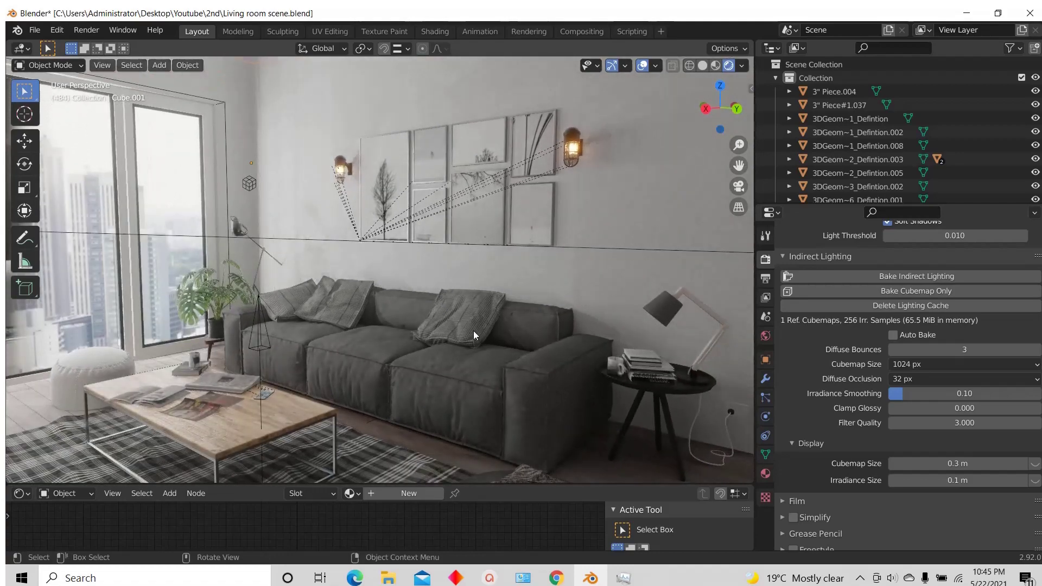
# Step: Examine the rendered sofa corner through the camera, both close up and at full frame
pyautogui.press('KP_0')
pyautogui.scroll(3, 409, 357)
pyautogui.scroll(-2, 410, 357)
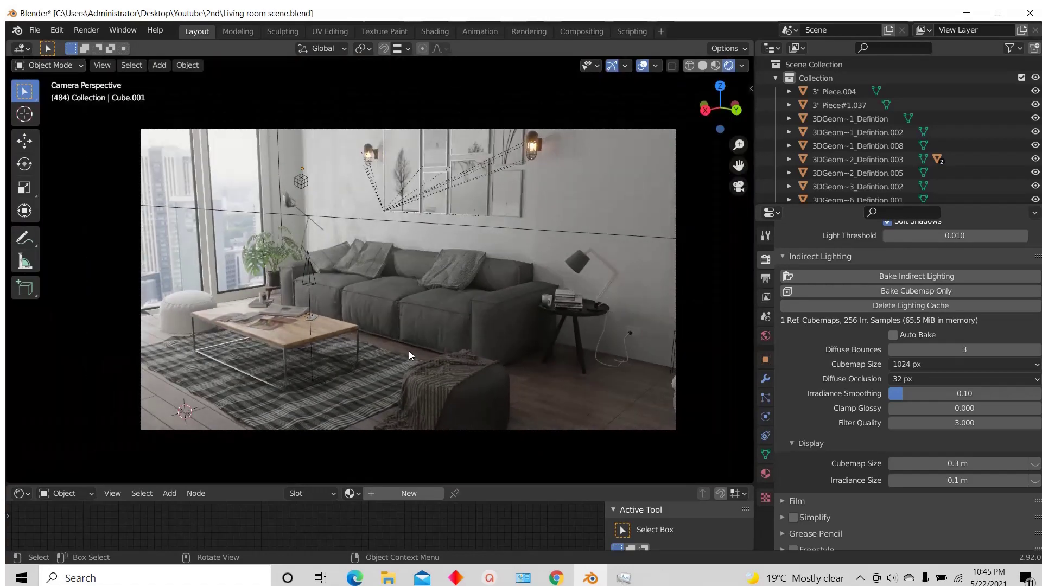
pyautogui.scroll(1, 409, 357)
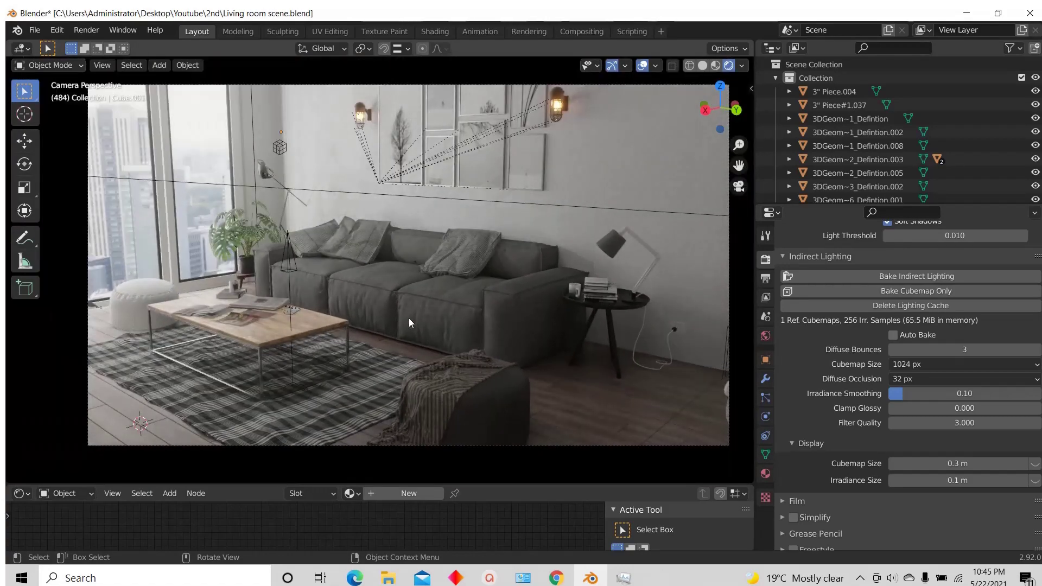
pyautogui.scroll(2, 412, 260)
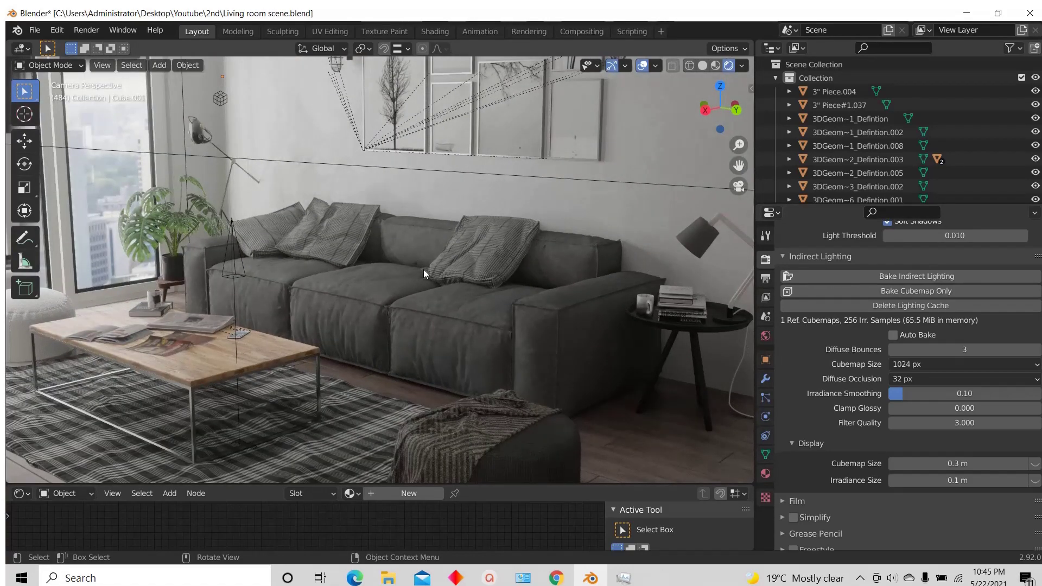
pyautogui.scroll(-2, 424, 272)
pyautogui.scroll(2, 428, 278)
pyautogui.scroll(-2, 427, 277)
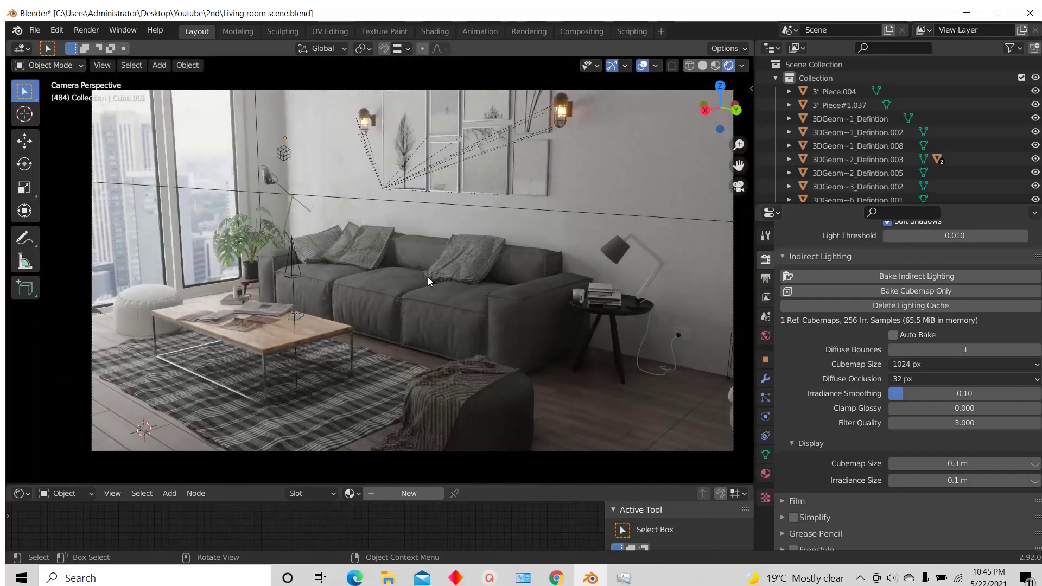
pyautogui.scroll(-2, 435, 313)
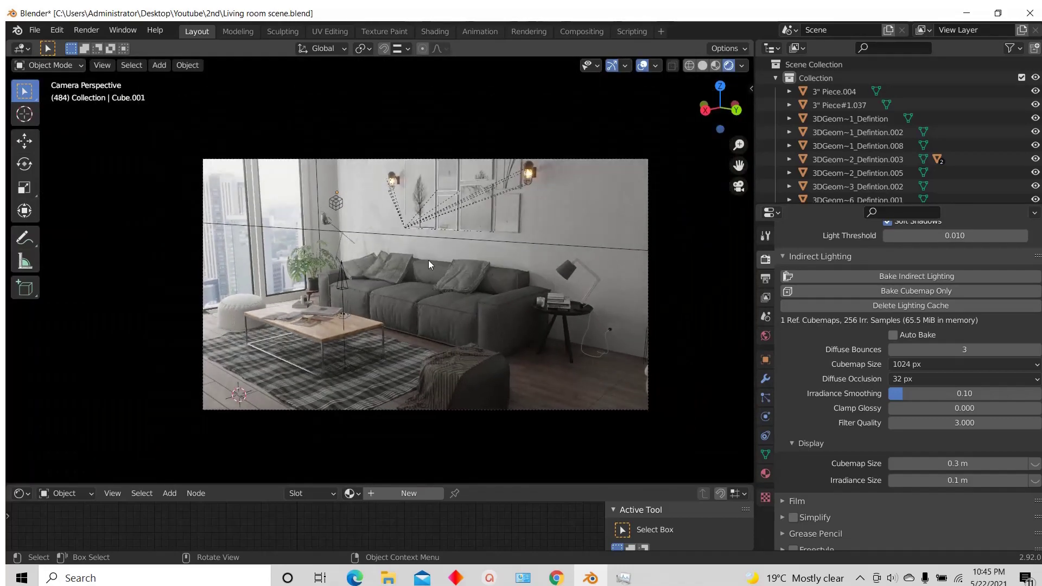
# Step: Hide the ceiling slab again to expose the furnished room and its window wall from above
pyautogui.moveTo(428, 259); pyautogui.dragTo(460, 351, button='middle')
pyautogui.scroll(-6, 450, 321)
pyautogui.moveTo(442, 245); pyautogui.dragTo(451, 258, button='middle')
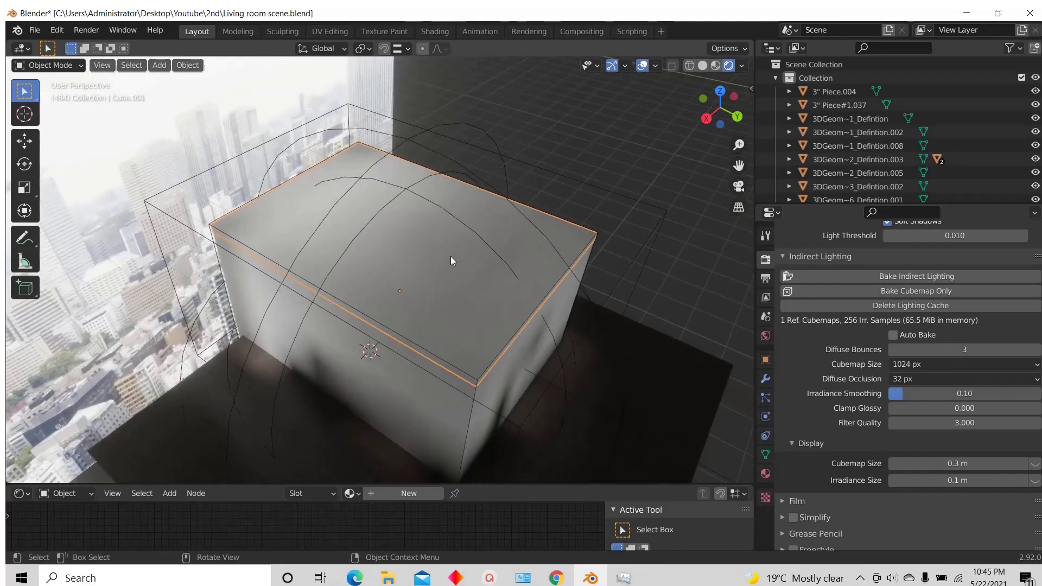
pyautogui.scroll(2, 450, 261)
pyautogui.press('h')
pyautogui.scroll(-2, 392, 294)
pyautogui.moveTo(383, 295); pyautogui.dragTo(348, 299, button='middle')
pyautogui.scroll(5, 282, 255)
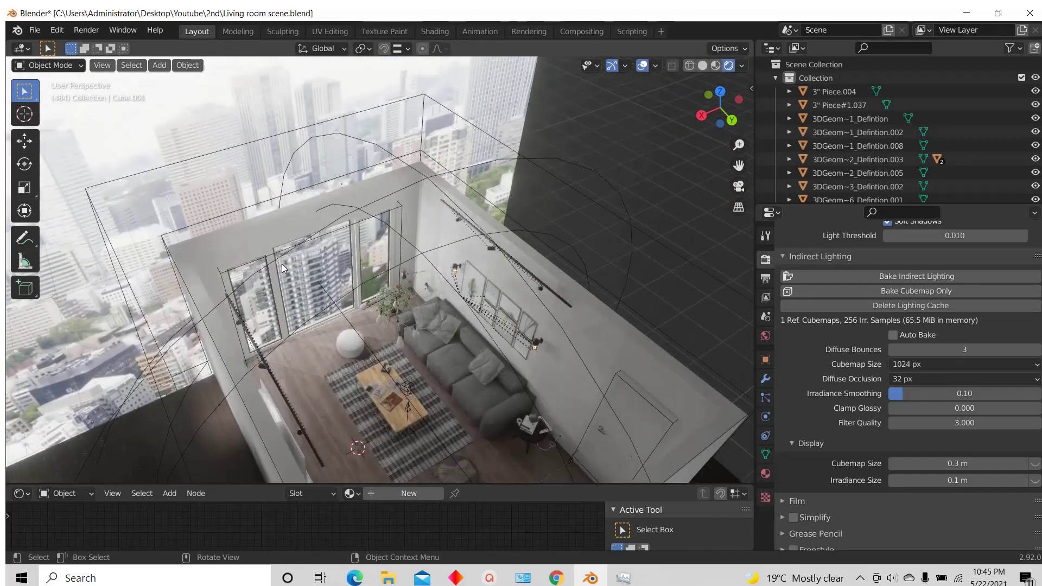
# Step: Darken the Base Color of the walls' material, Material.003, to an HSV value of 0.654
pyautogui.click(249, 178)
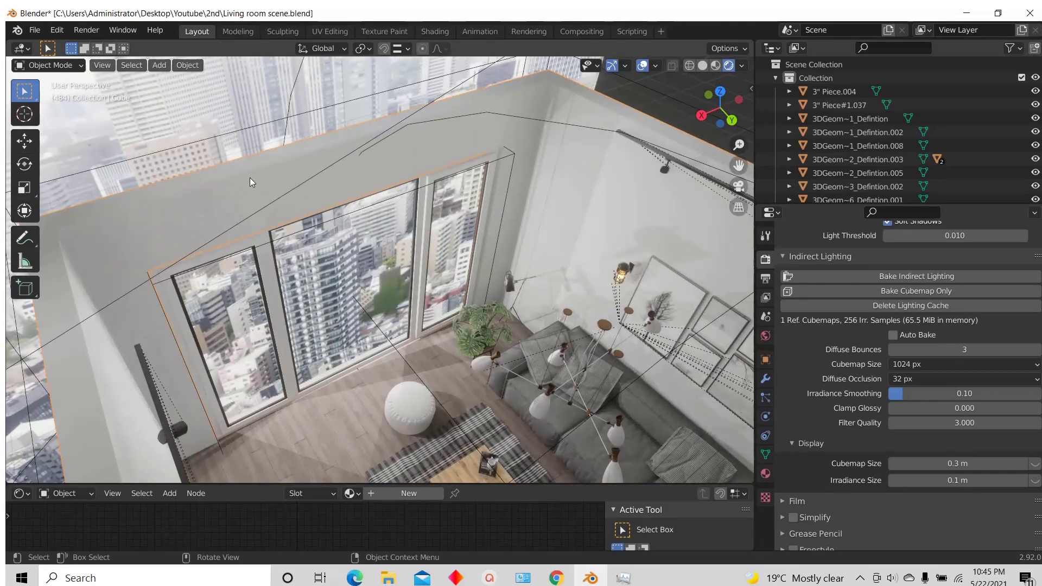
pyautogui.click(765, 473)
pyautogui.click(839, 314)
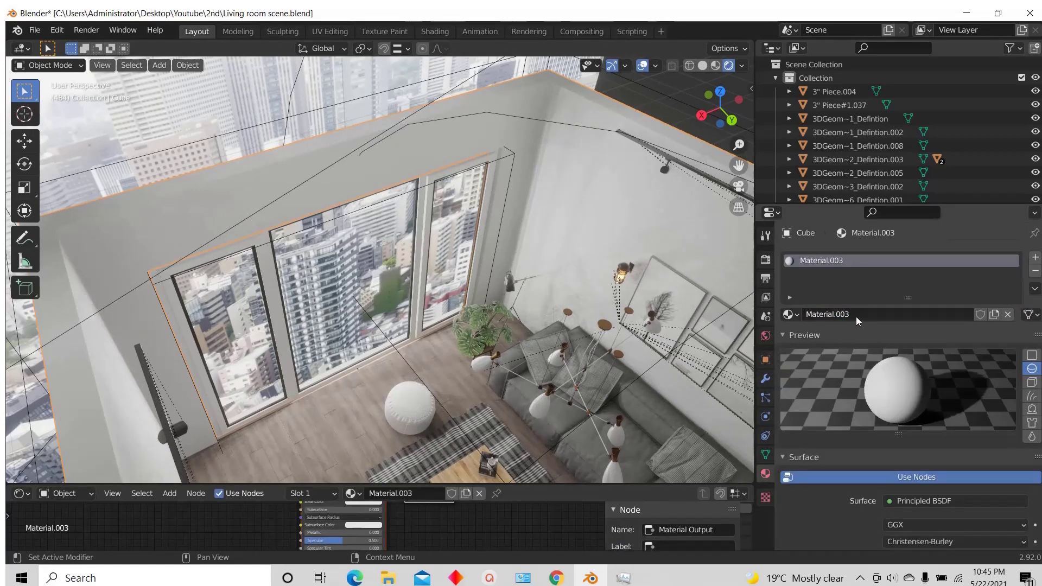
pyautogui.scroll(-6, 872, 508)
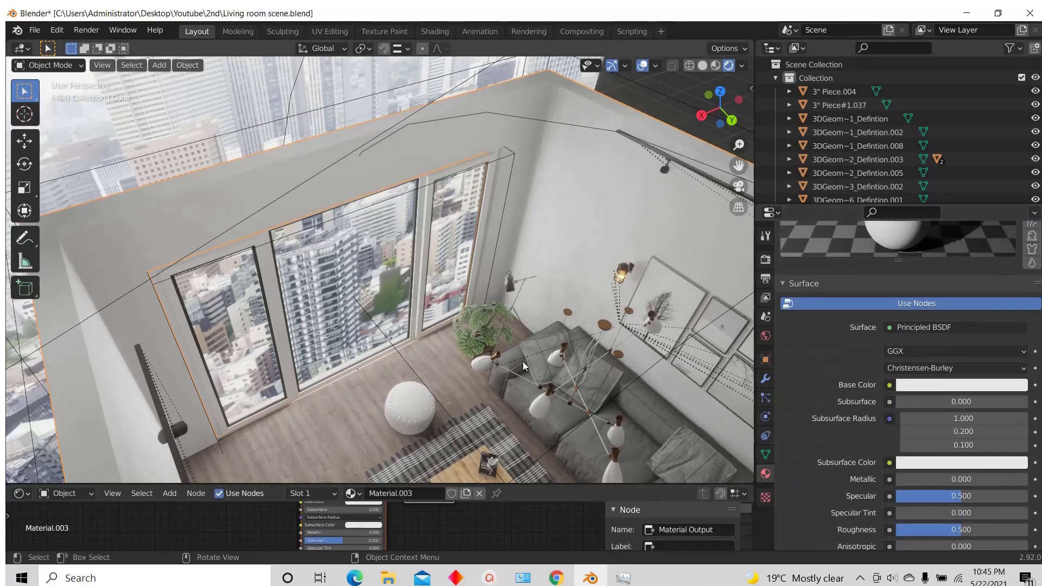
pyautogui.scroll(-3, 367, 270)
pyautogui.click(952, 386)
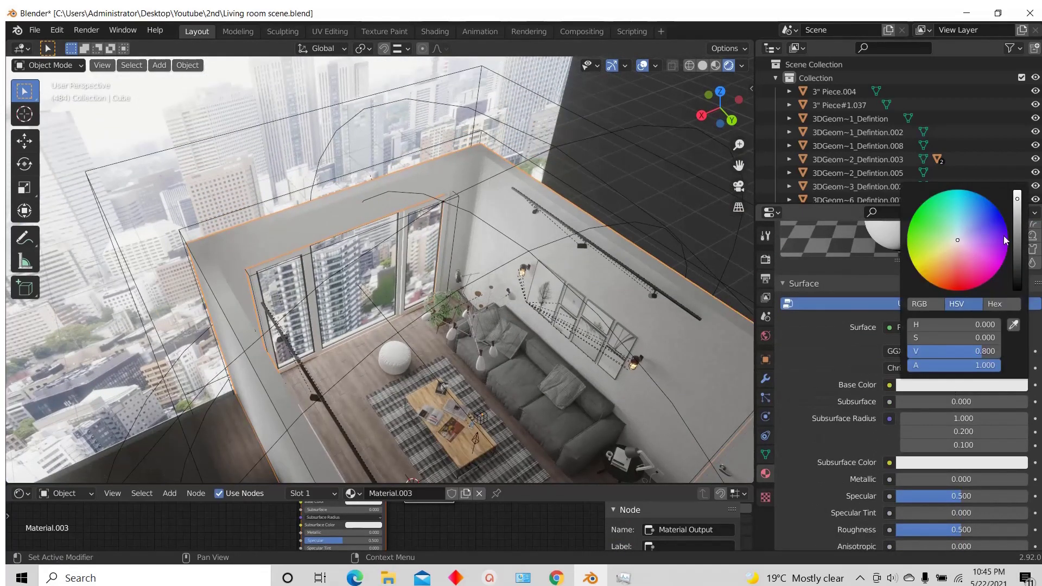
pyautogui.moveTo(1019, 204); pyautogui.dragTo(1022, 210)
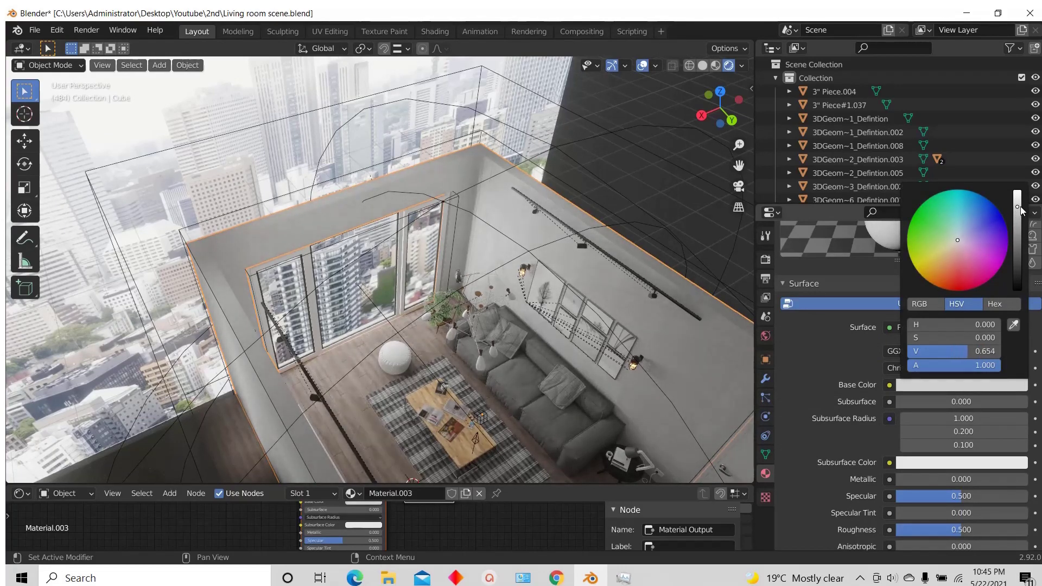
# Step: Set the Power of the area light at the window to 150 W
pyautogui.moveTo(445, 341); pyautogui.dragTo(402, 306, button='middle')
pyautogui.click(402, 303)
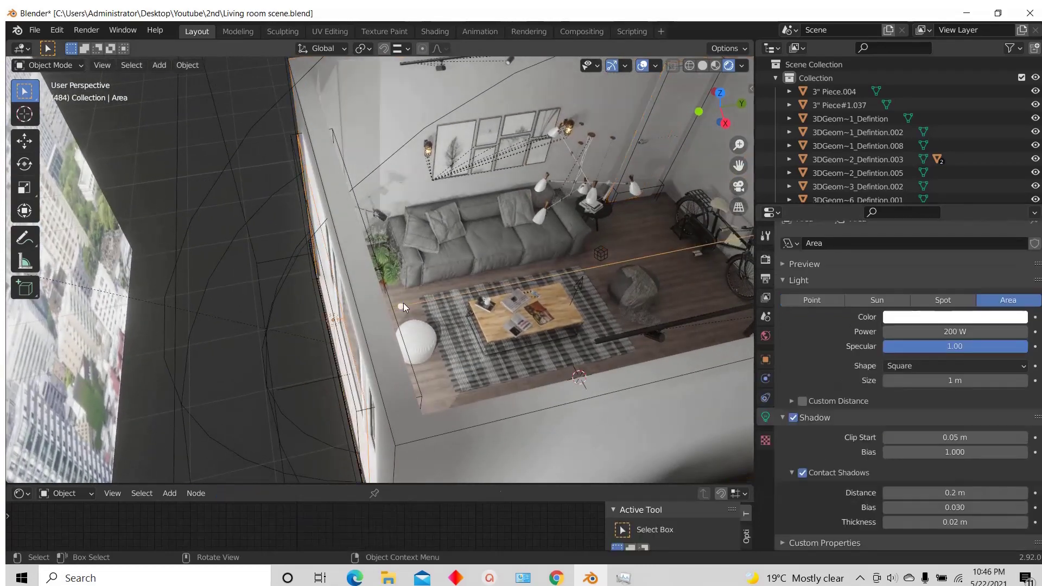
pyautogui.click(954, 332)
pyautogui.write('150')
pyautogui.press('Return')
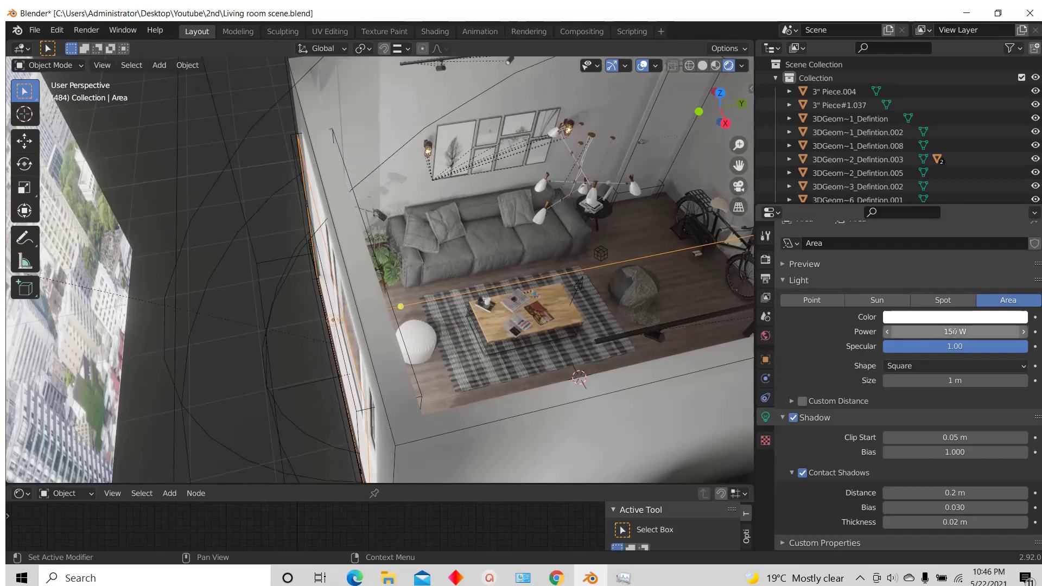
# Step: Set the Intensity of the irradiance volume around the room to 0.8
pyautogui.scroll(-5, 335, 286)
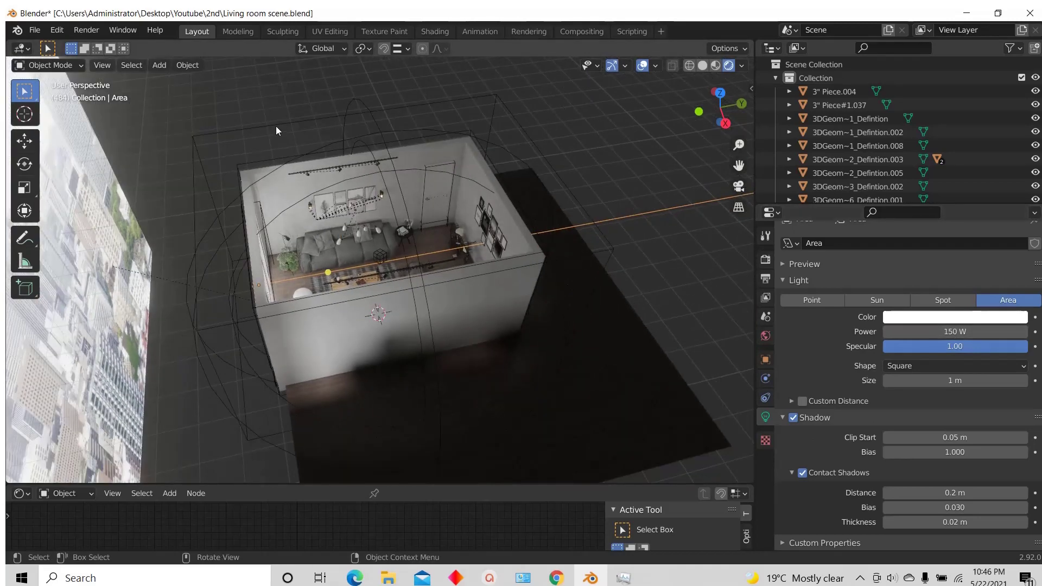
pyautogui.click(277, 125)
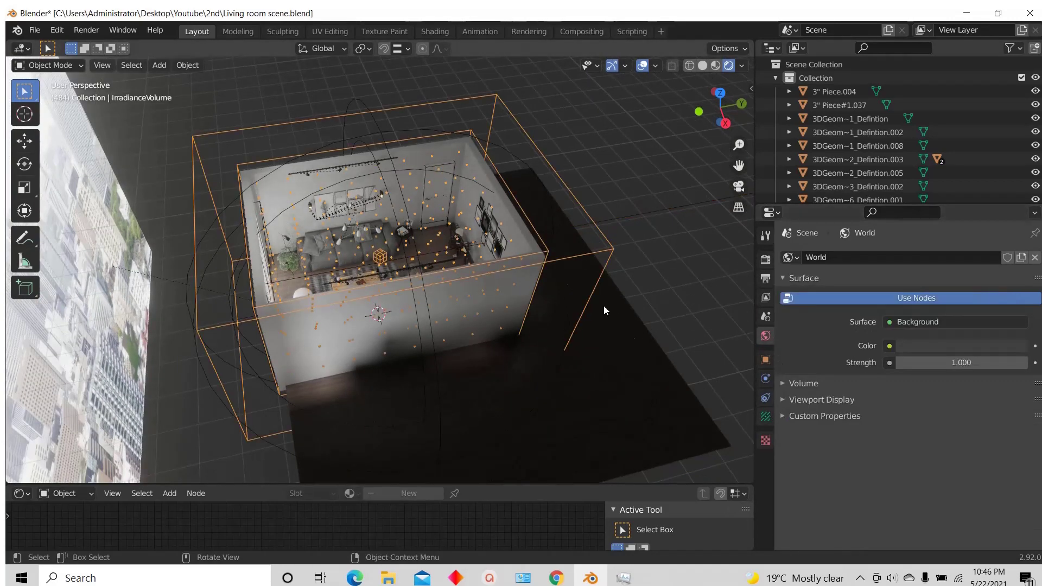
pyautogui.click(766, 417)
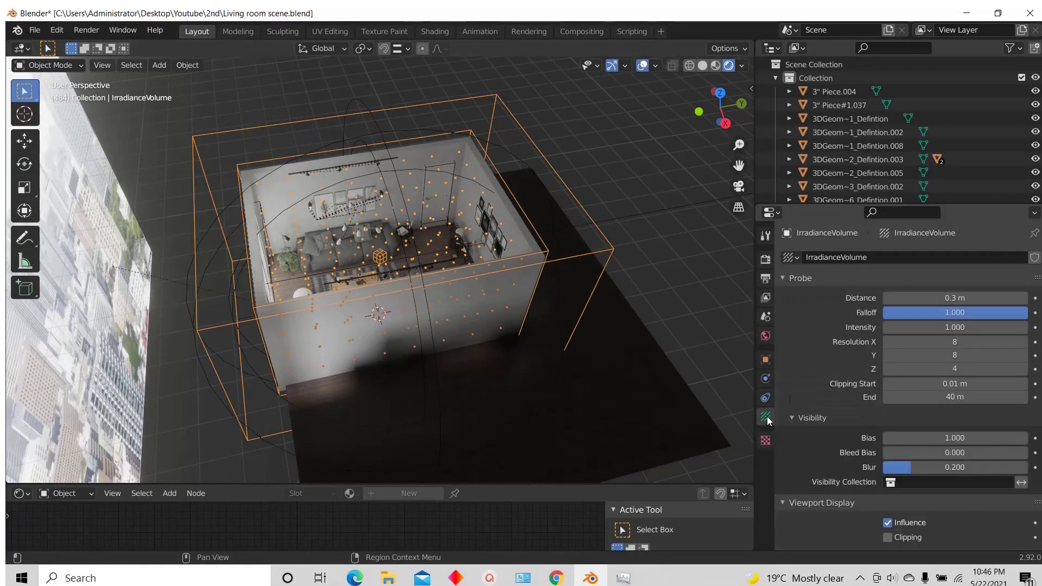
pyautogui.doubleClick(939, 327)
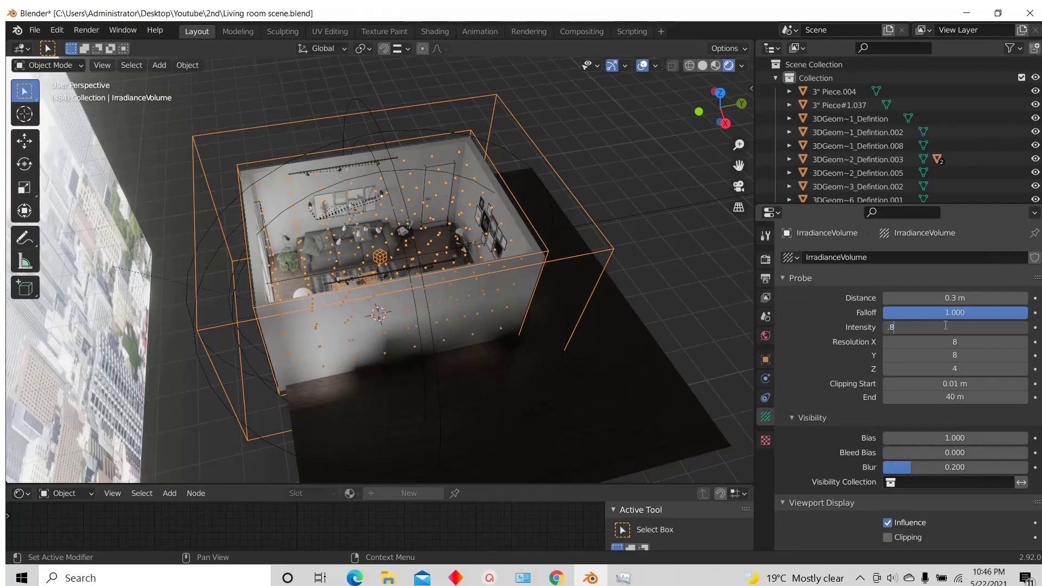
# Step: Examine the room's lighting from outside, from above and from inside facing the sofa
pyautogui.scroll(-3, 359, 272)
pyautogui.moveTo(358, 272); pyautogui.dragTo(369, 249, button='middle')
pyautogui.scroll(8, 372, 251)
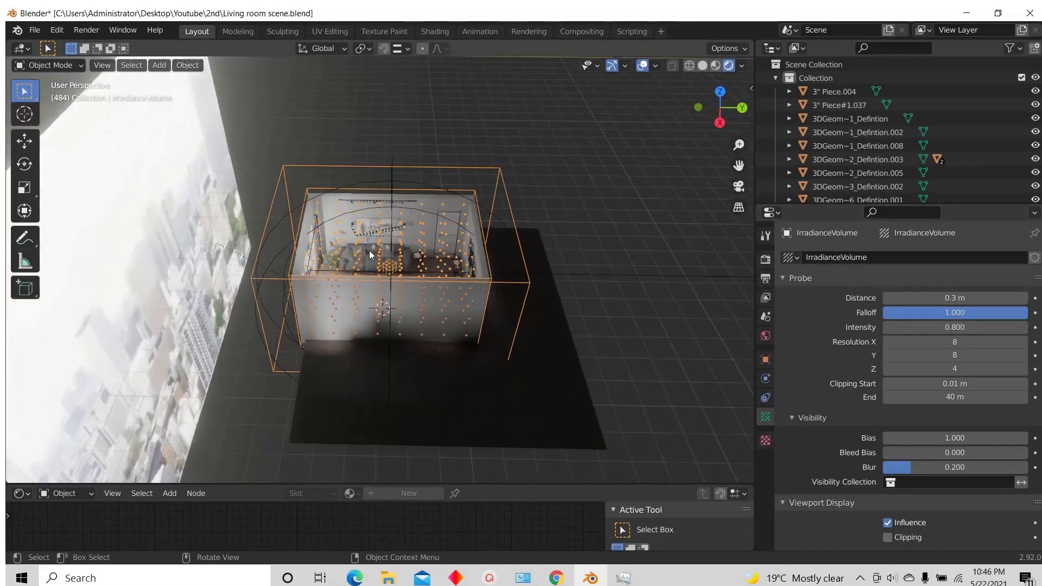
pyautogui.moveTo(487, 311); pyautogui.dragTo(418, 306, button='middle')
pyautogui.scroll(-4, 434, 320)
pyautogui.scroll(5, 434, 321)
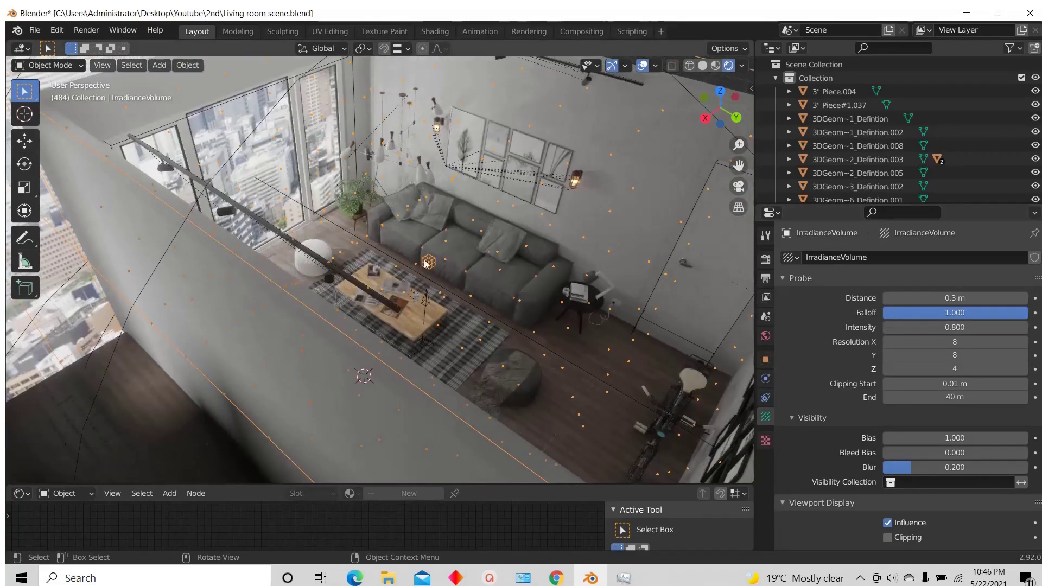
pyautogui.keyDown('shift'); pyautogui.moveTo(548, 288); pyautogui.dragTo(482, 286, button='middle'); pyautogui.keyUp('shift')
pyautogui.scroll(-4, 465, 280)
pyautogui.scroll(4, 461, 282)
pyautogui.scroll(-5, 484, 286)
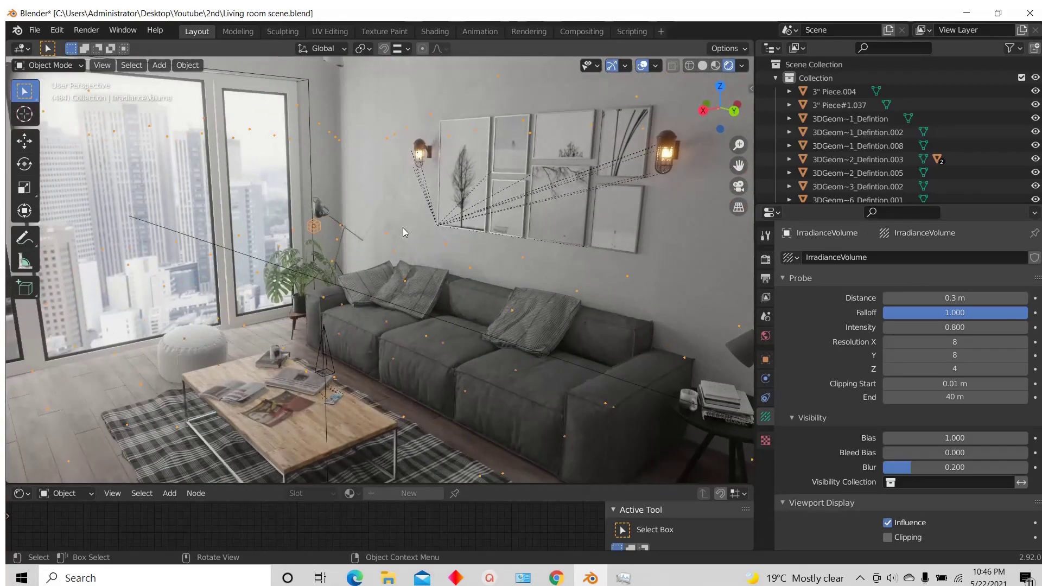
# Step: Bake the indirect lighting again from the render settings
pyautogui.click(765, 259)
pyautogui.scroll(-15, 819, 380)
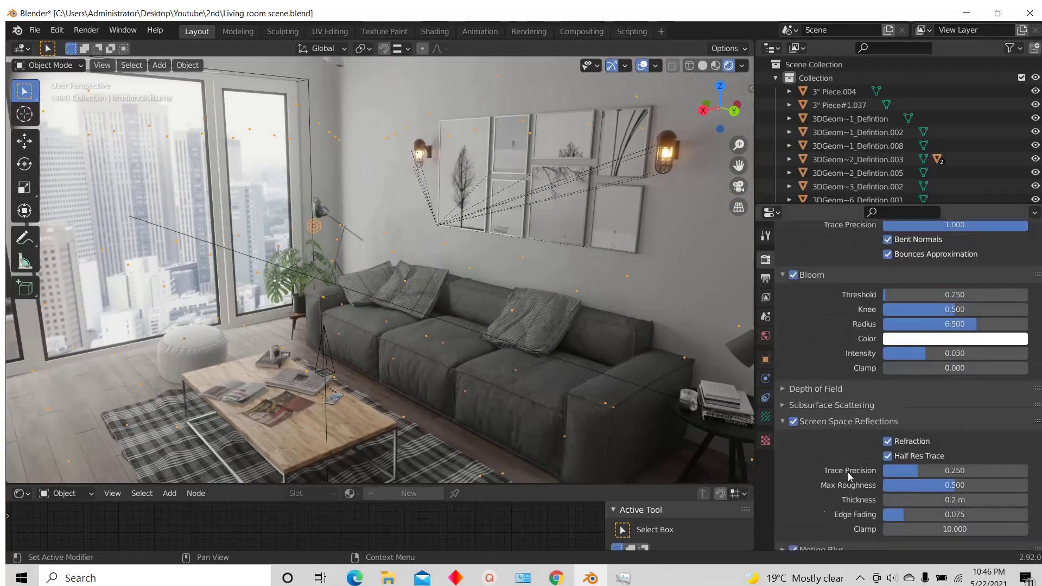
pyautogui.scroll(-6, 855, 483)
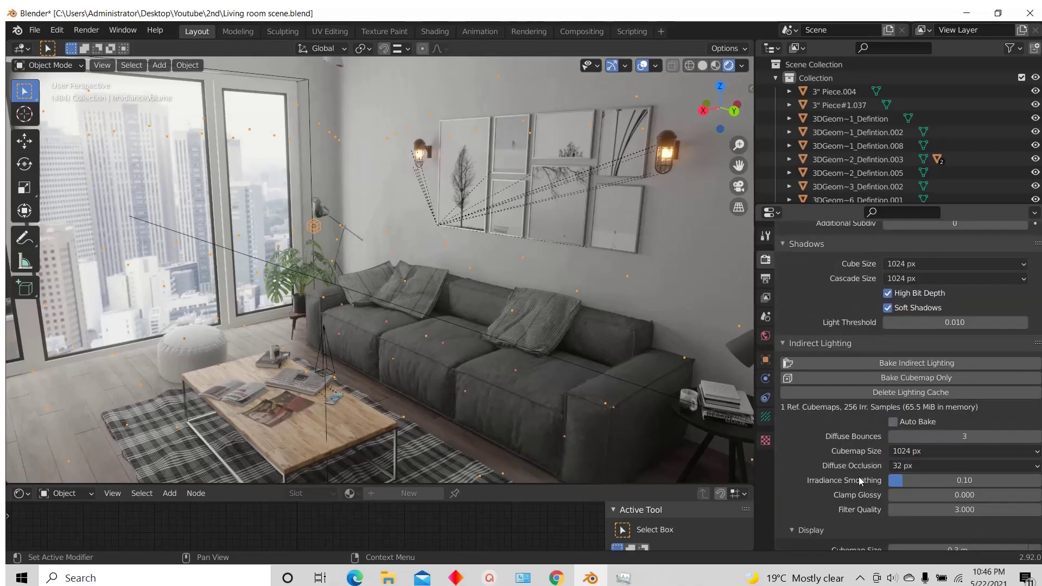
pyautogui.click(894, 363)
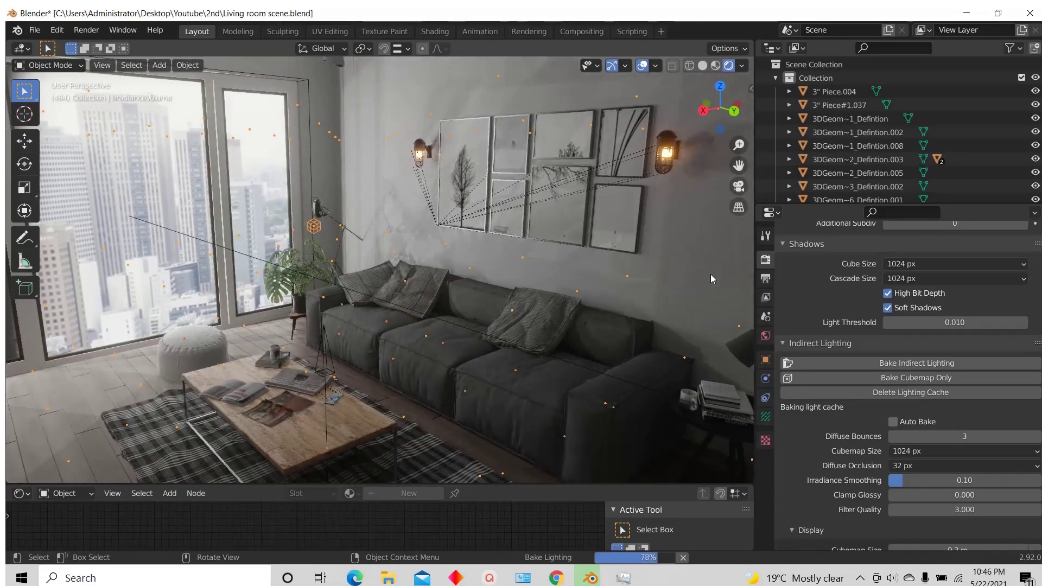
pyautogui.scroll(-1, 674, 185)
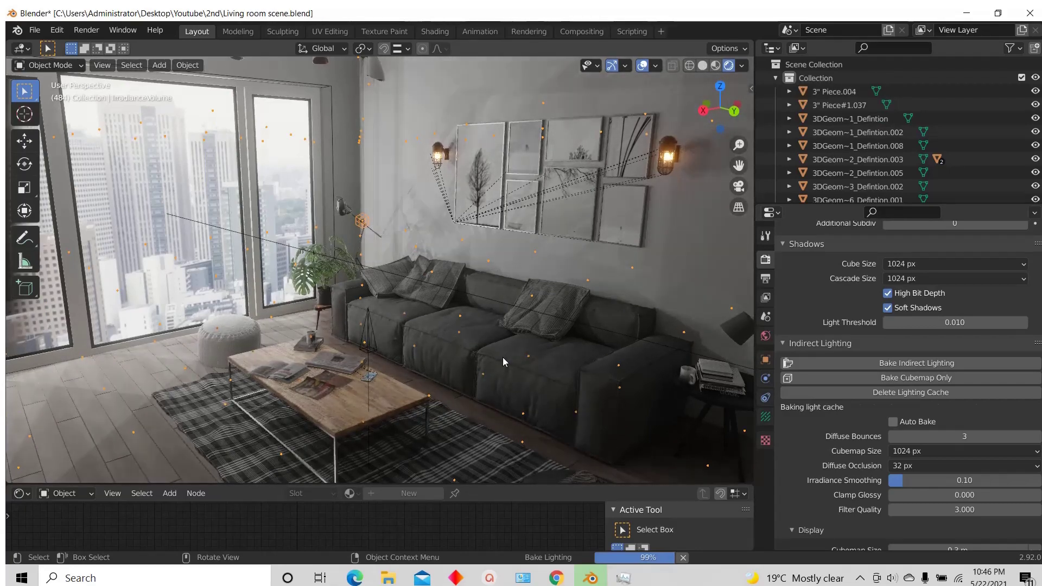
# Step: View the scene through the camera with the viewport overlays turned off
pyautogui.press('KP_0')
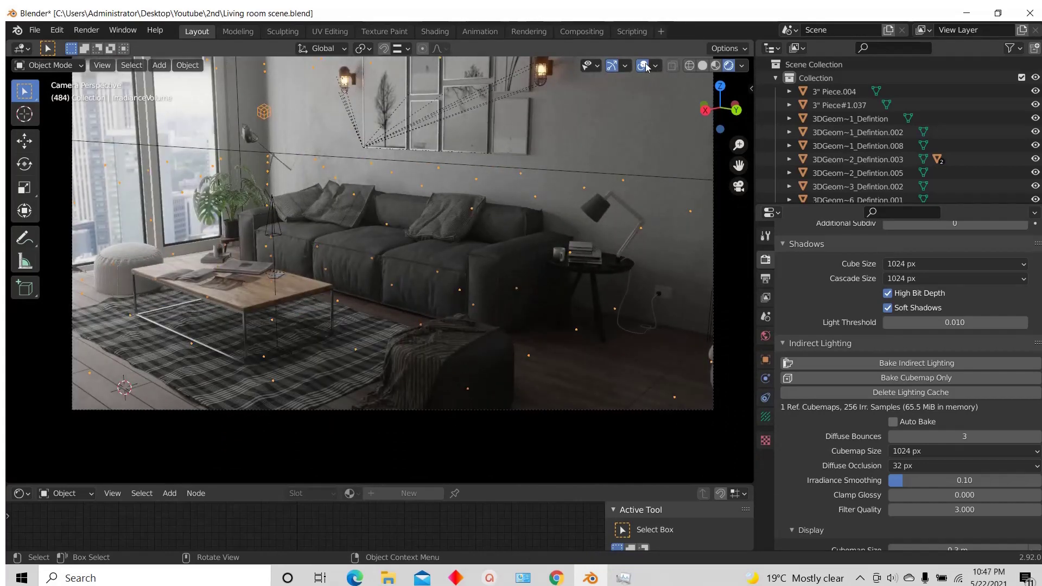
pyautogui.click(644, 66)
pyautogui.scroll(-2, 473, 380)
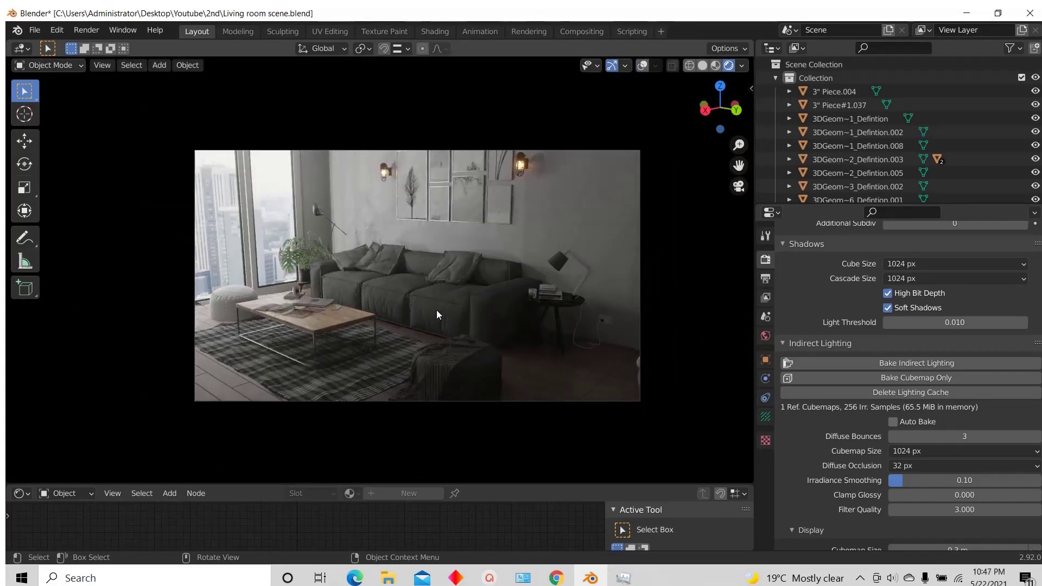
# Step: Turn the viewport overlays back on and open the light settings of the area light at the large window
pyautogui.scroll(3, 436, 310)
pyautogui.scroll(-5, 435, 350)
pyautogui.moveTo(442, 331); pyautogui.dragTo(526, 293, button='middle')
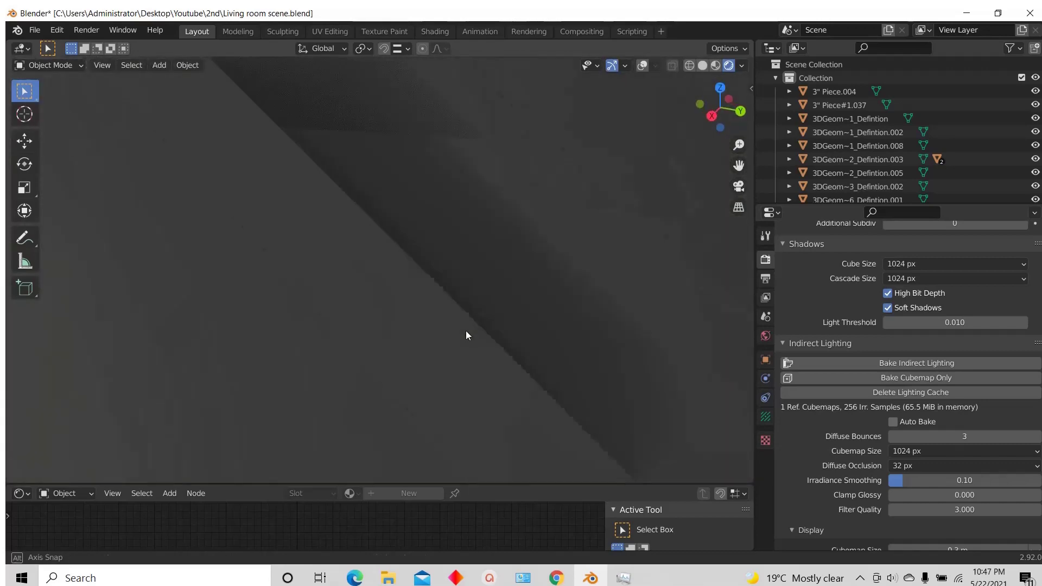
pyautogui.scroll(-8, 500, 311)
pyautogui.scroll(4, 526, 293)
pyautogui.moveTo(293, 296); pyautogui.dragTo(360, 307, button='middle')
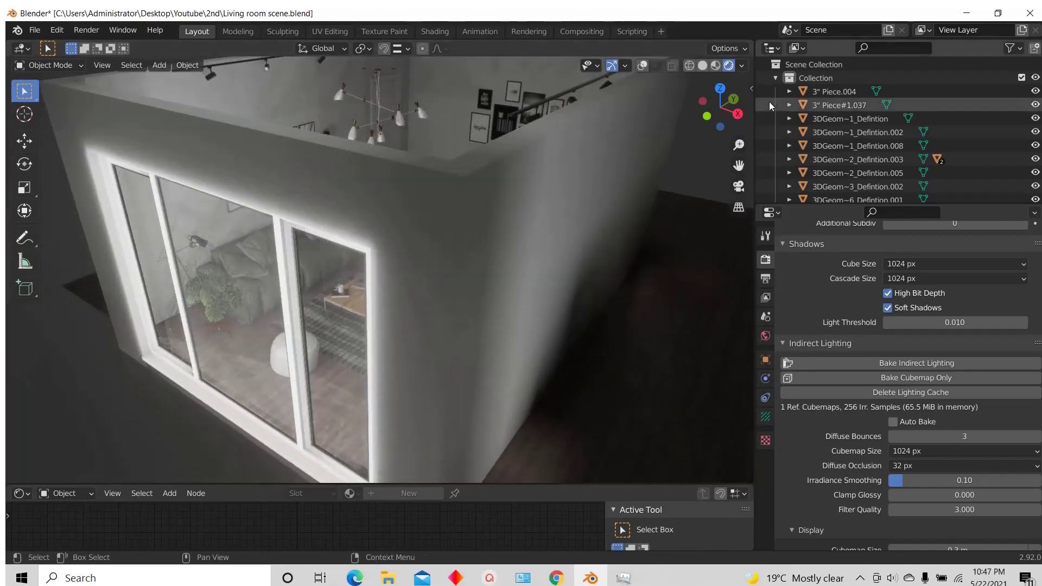
pyautogui.click(643, 66)
pyautogui.scroll(-3, 570, 213)
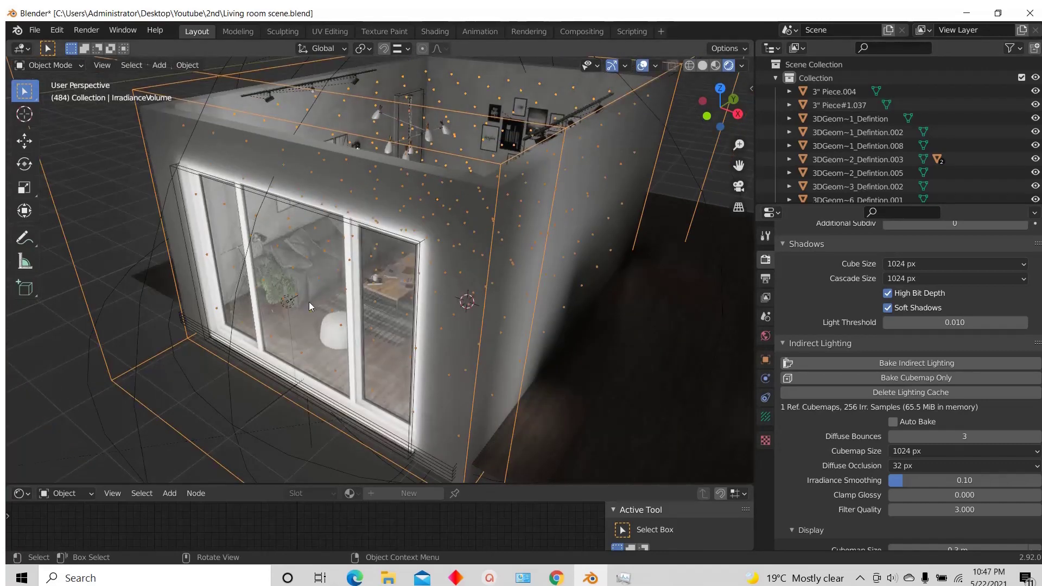
pyautogui.click(283, 307)
pyautogui.click(766, 416)
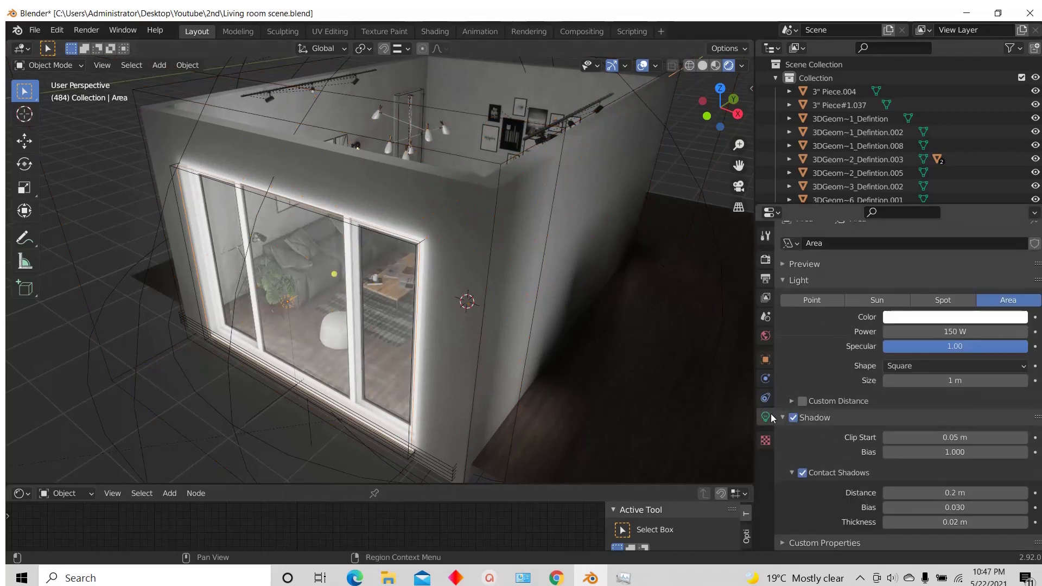
# Step: Set the power of the window's area light to 220 W
pyautogui.click(983, 334)
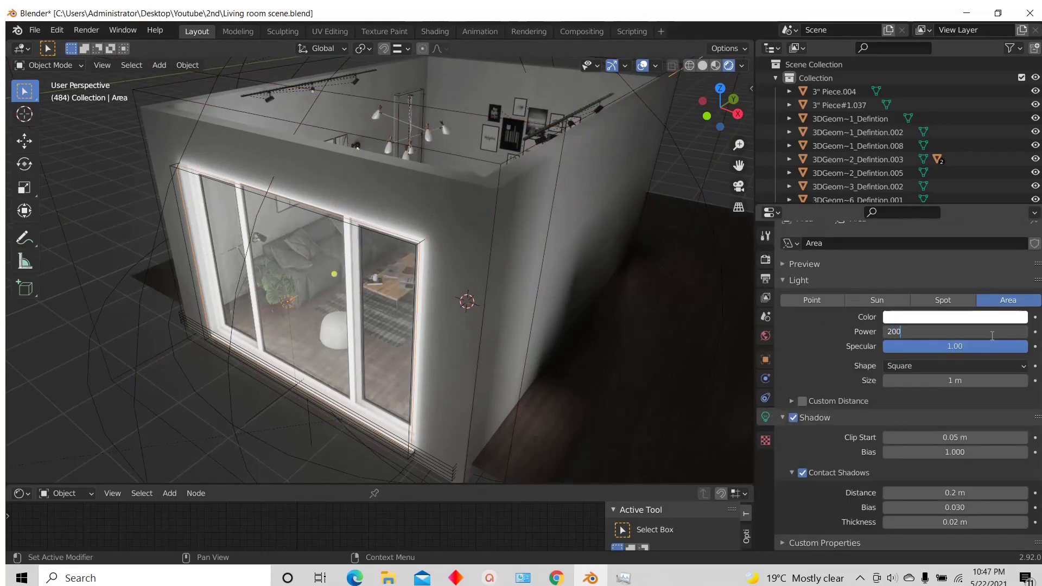
pyautogui.write('200')
pyautogui.press('Return')
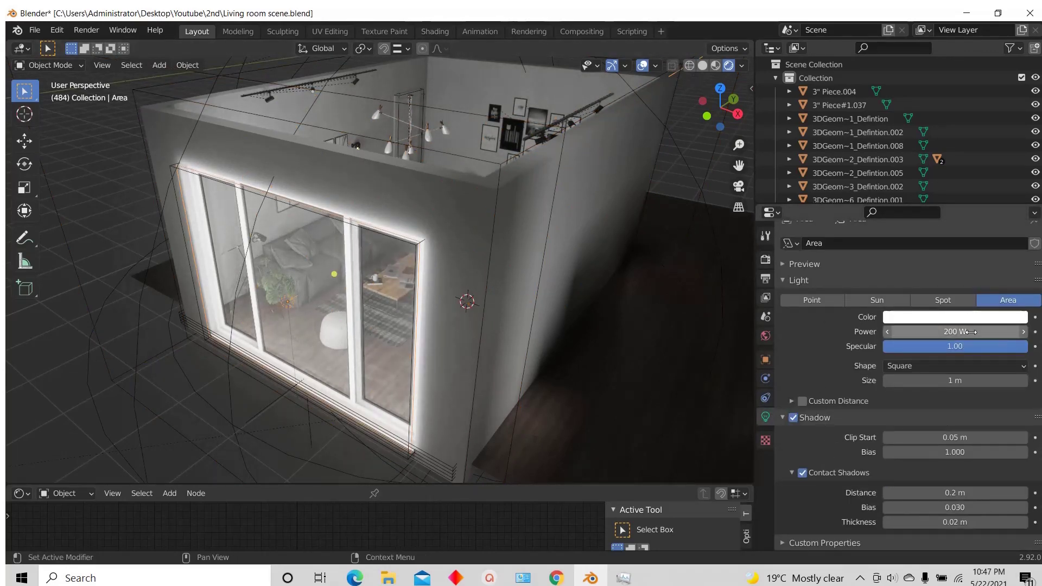
pyautogui.click(972, 331)
pyautogui.write('220')
pyautogui.press('Return')
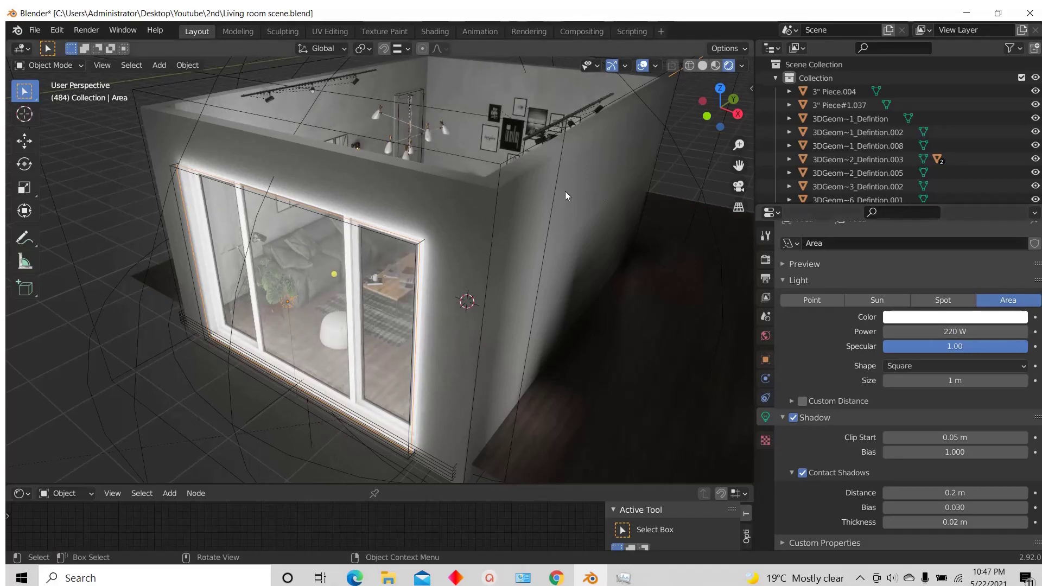
# Step: Examine the lighting on the sofa, walls and floor from inside the room and through the camera
pyautogui.moveTo(666, 256); pyautogui.dragTo(403, 250, button='middle')
pyautogui.scroll(3, 493, 300)
pyautogui.scroll(-3, 403, 250)
pyautogui.press('KP_0')
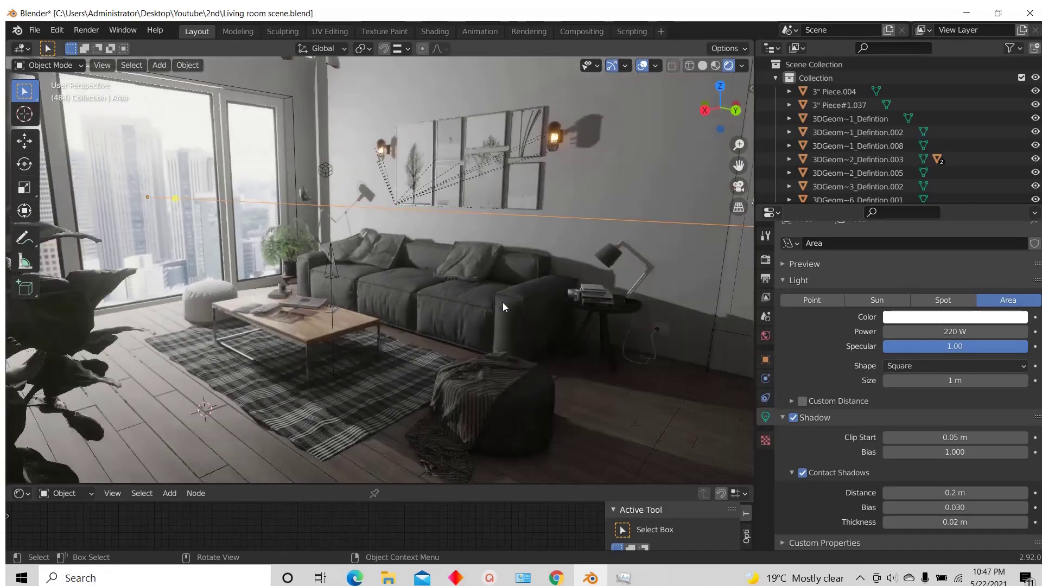
pyautogui.scroll(3, 457, 343)
pyautogui.scroll(-2, 497, 351)
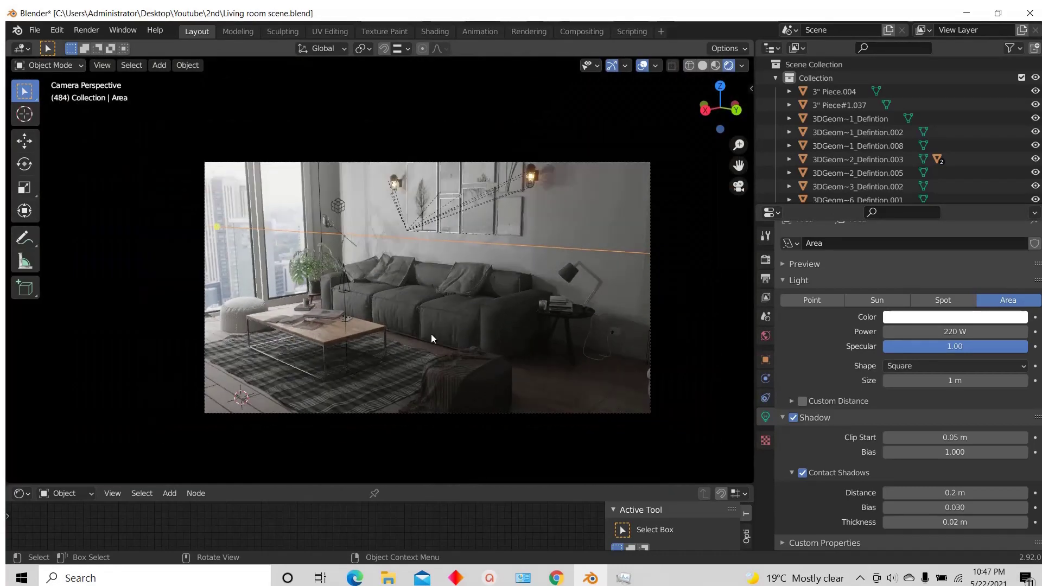
pyautogui.scroll(2, 425, 333)
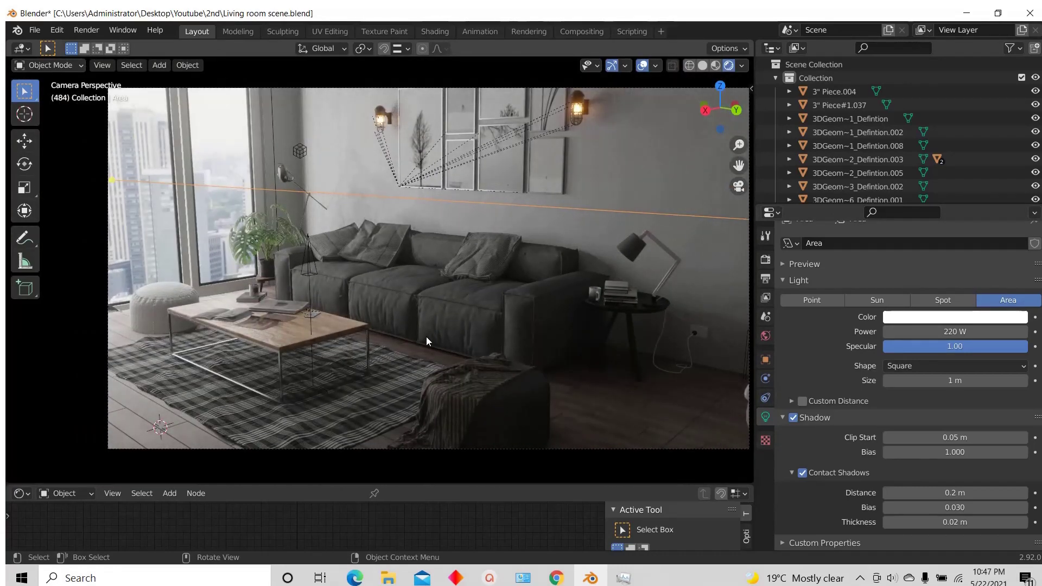
pyautogui.scroll(-1, 425, 337)
pyautogui.scroll(2, 430, 342)
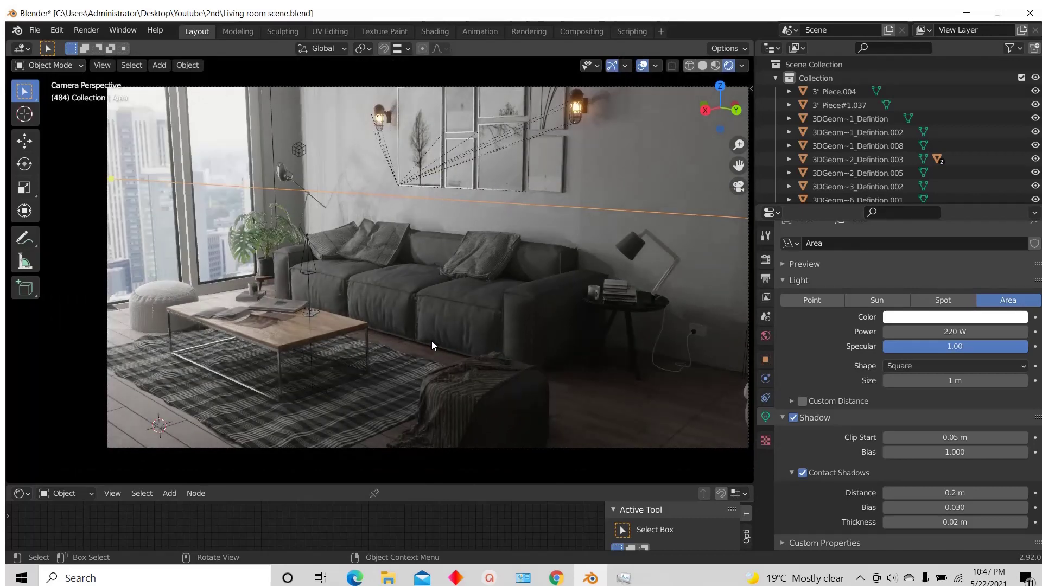
pyautogui.scroll(-2, 380, 326)
pyautogui.scroll(3, 397, 322)
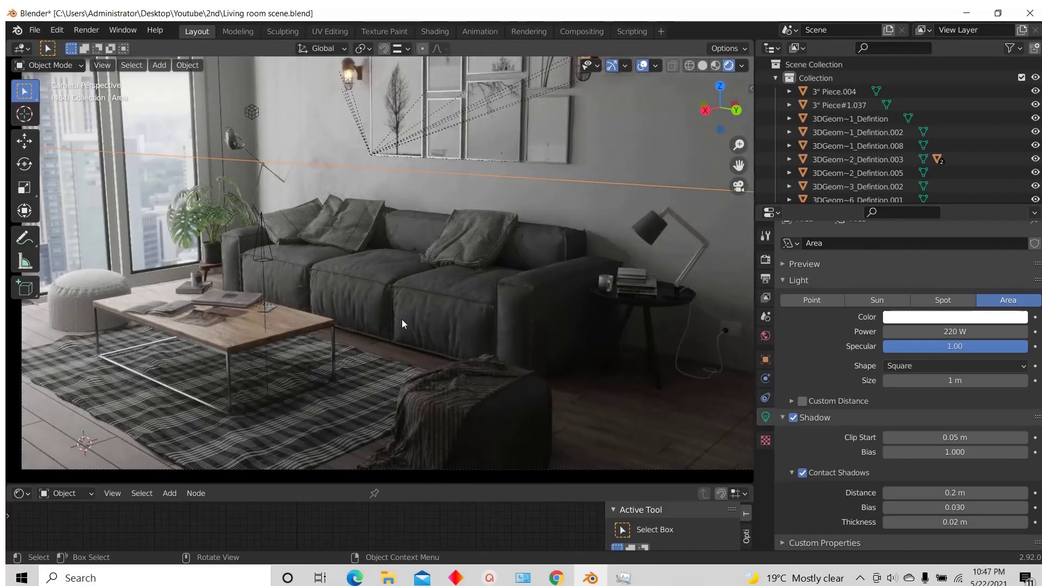
pyautogui.scroll(-2, 418, 304)
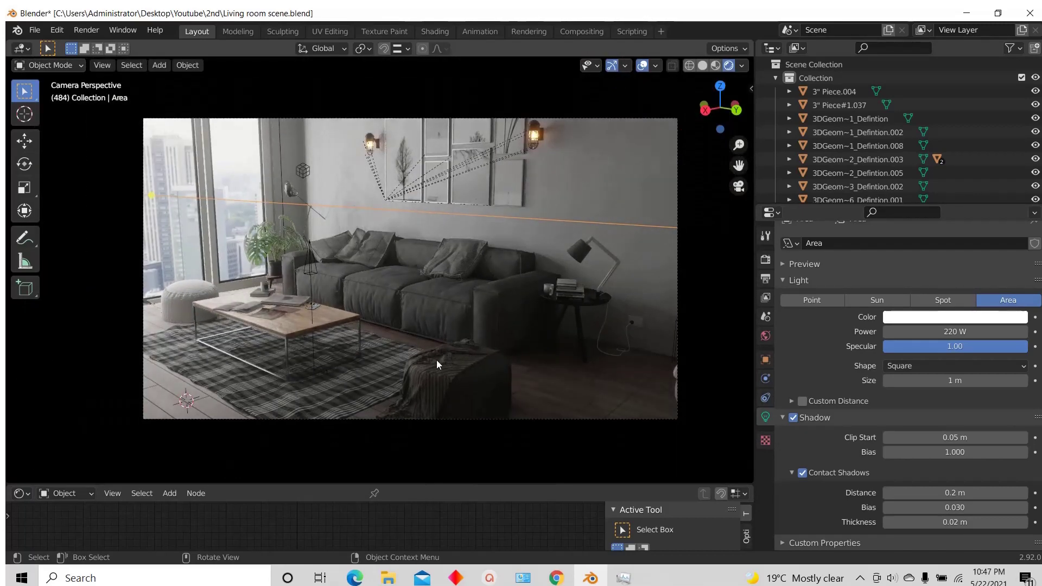
pyautogui.scroll(3, 434, 358)
pyautogui.scroll(-2, 424, 315)
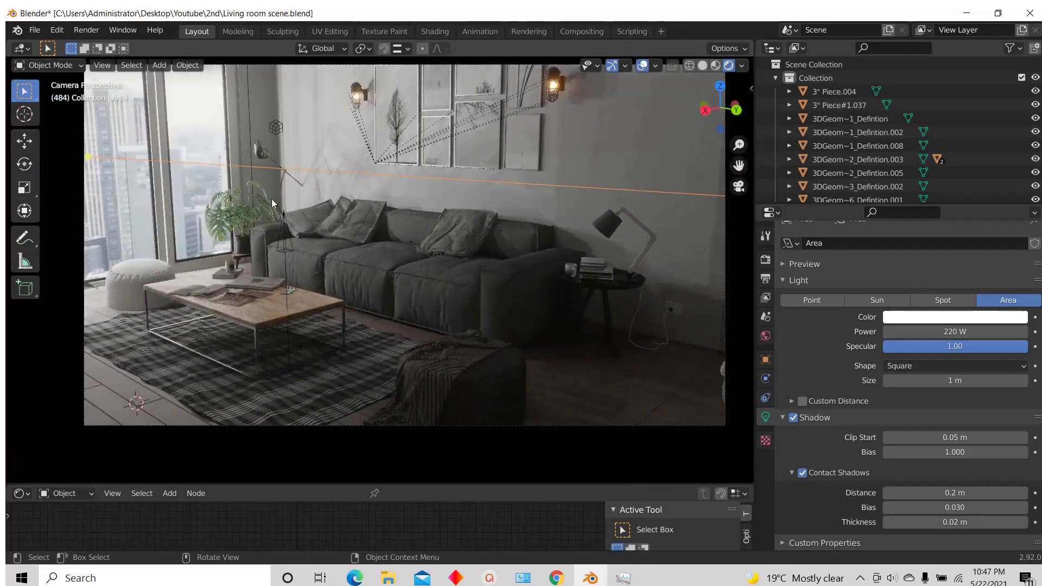
# Step: Remove the shortcut assigned to Walk Navigation and assign V to the command again
pyautogui.click(101, 64)
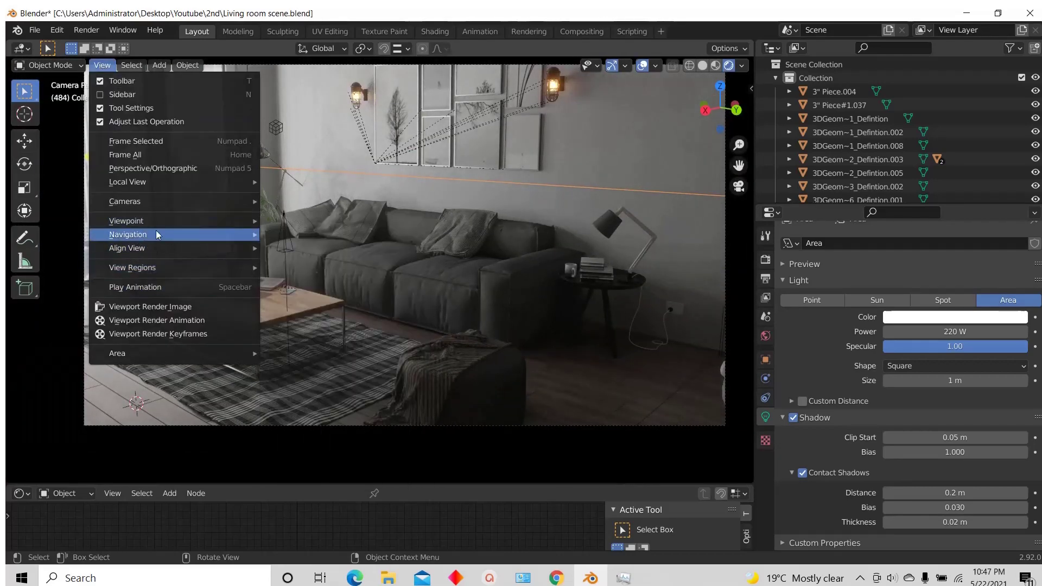
pyautogui.moveTo(155, 230)
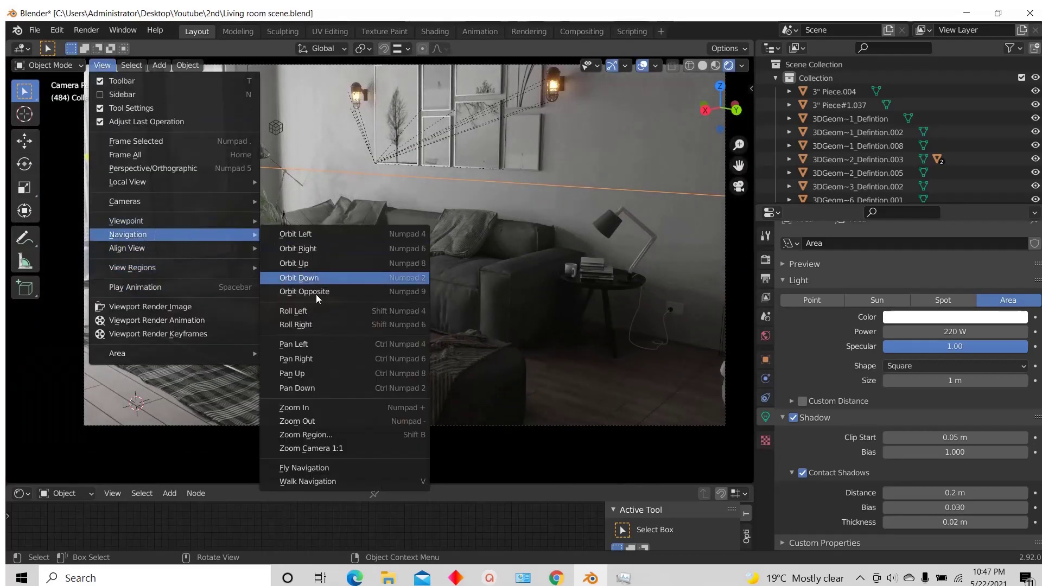
pyautogui.rightClick(327, 481)
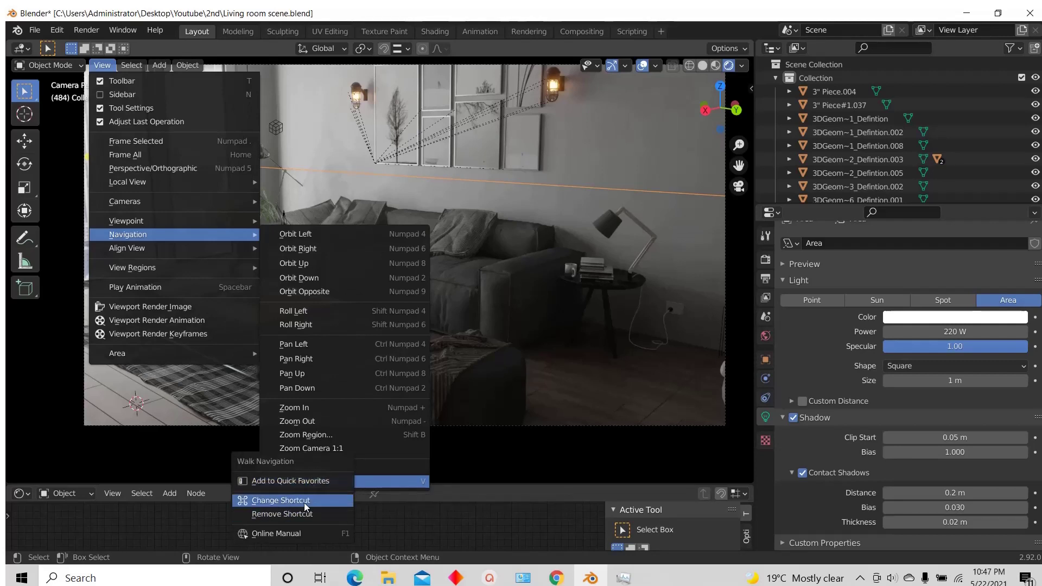
pyautogui.click(278, 514)
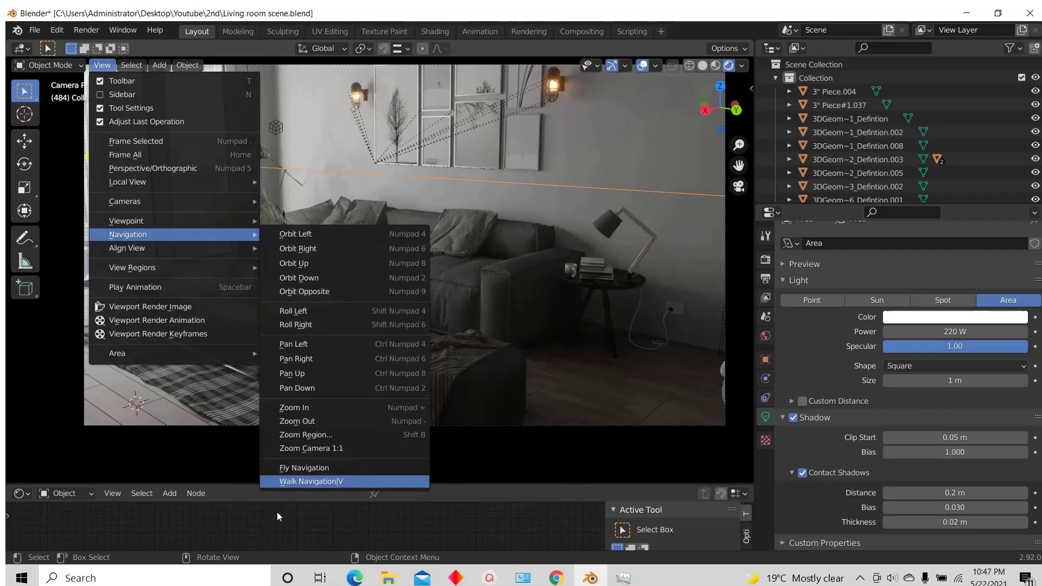
pyautogui.rightClick(315, 480)
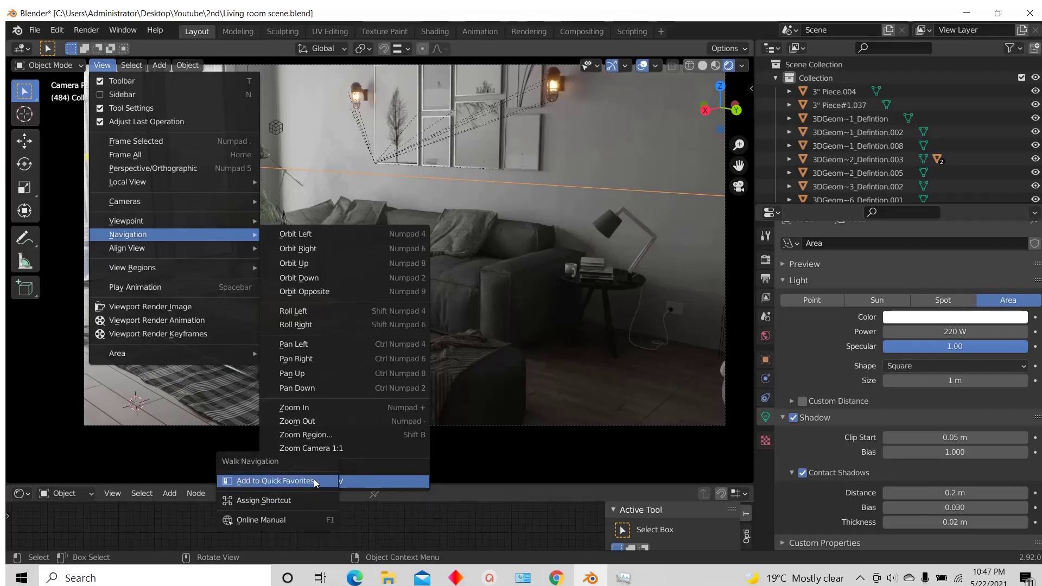
pyautogui.click(271, 497)
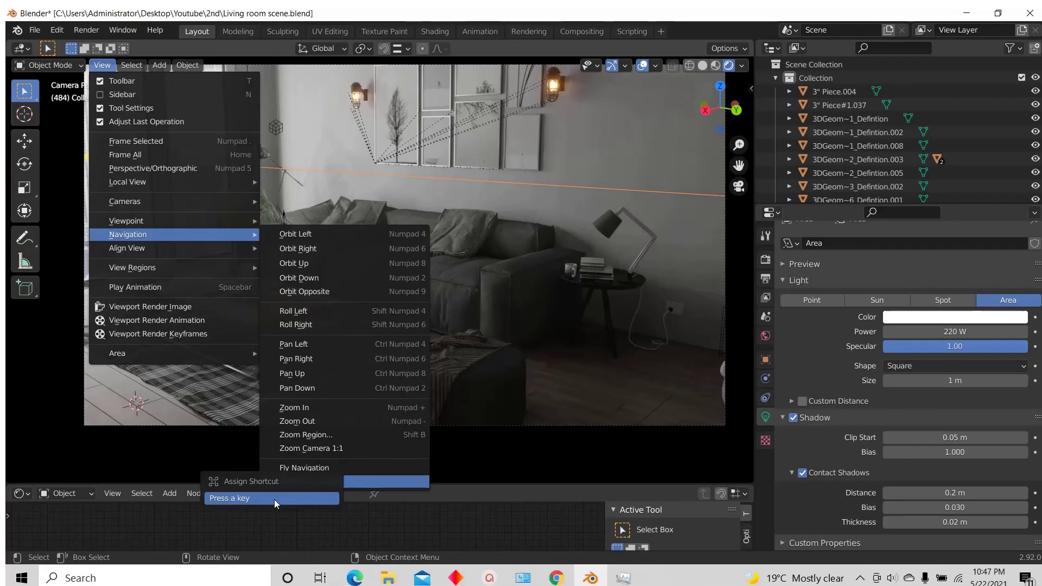
pyautogui.press('v')
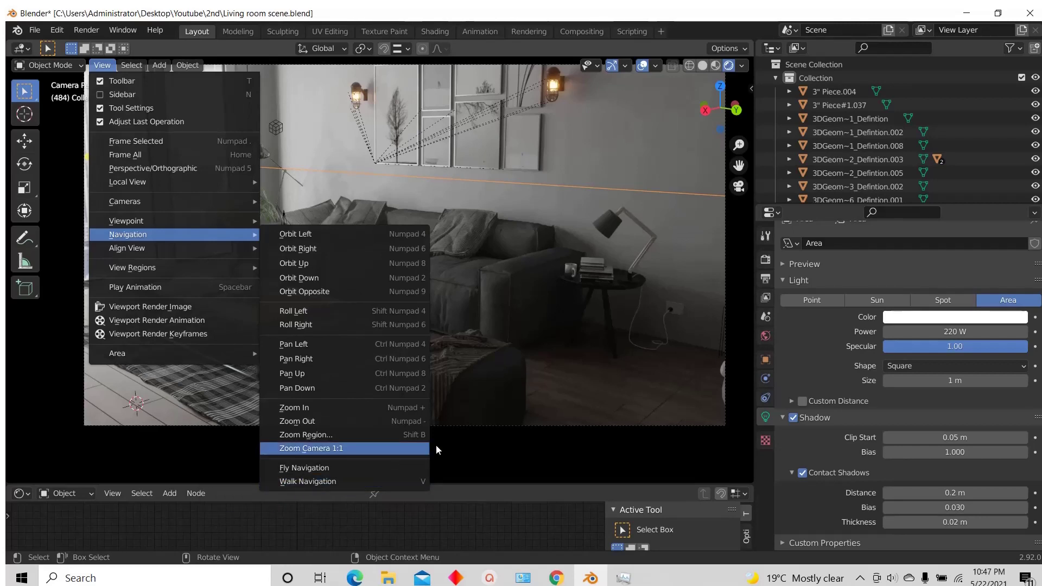
# Step: Move the camera through the room with Walk Navigation and tilt it up toward the ceiling and wall sconces
pyautogui.scroll(-2, 448, 383)
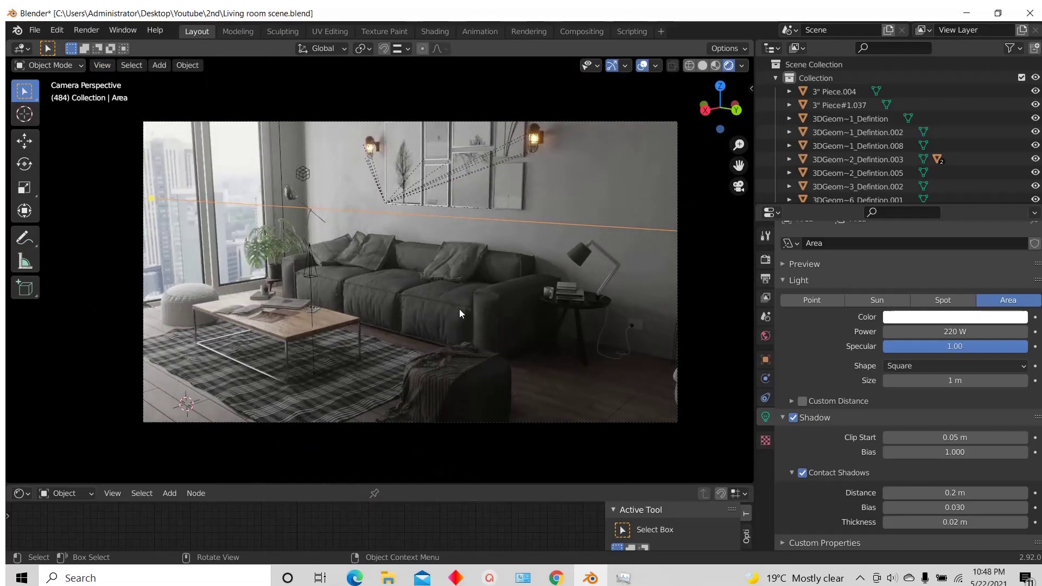
pyautogui.press('v')
pyautogui.press('w')
pyautogui.press('w')
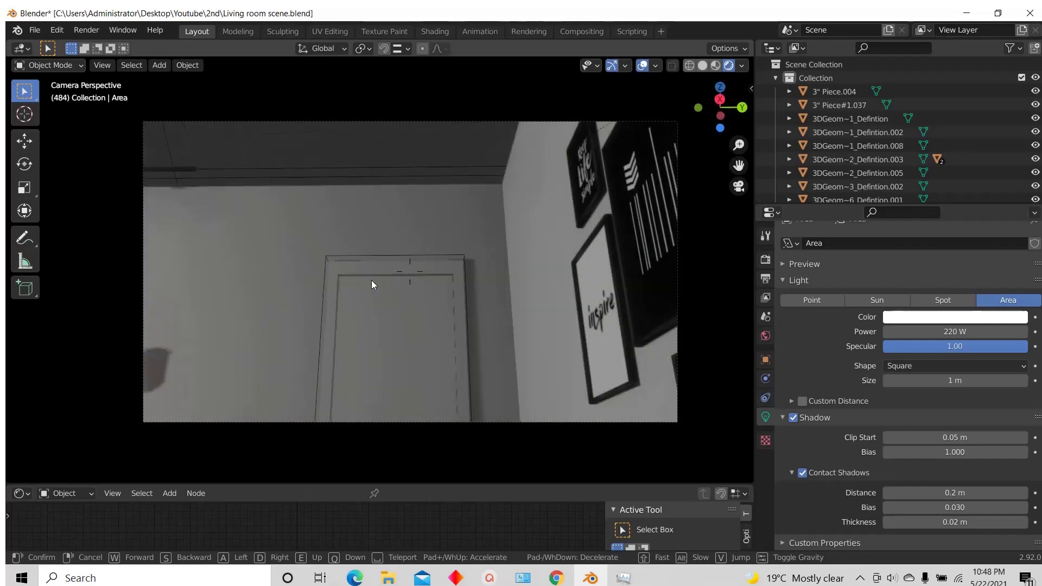
pyautogui.click(380, 274)
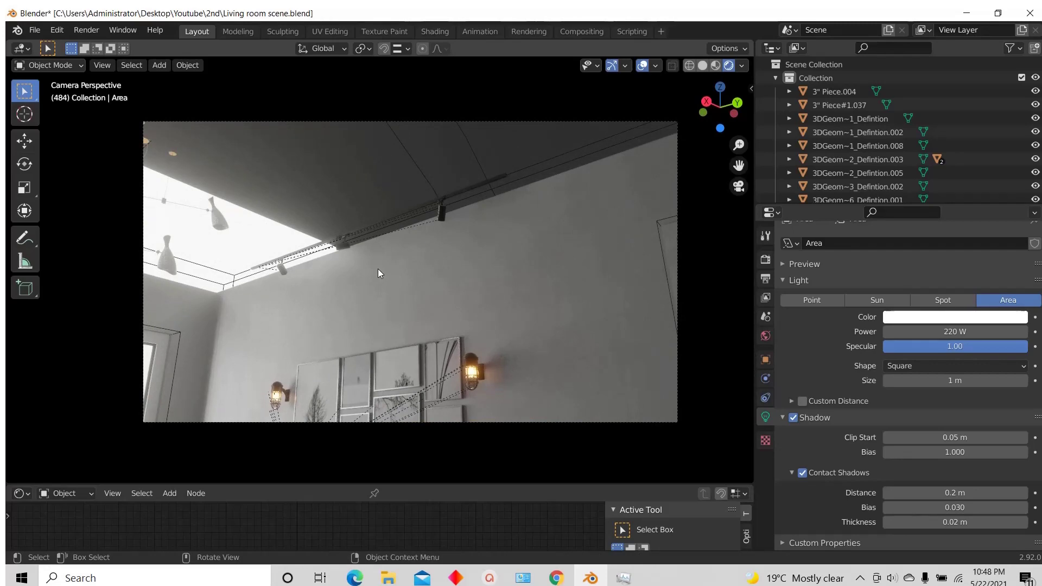
# Step: Aim the camera at the window and sofa wall, and set the area light's power to 250 W
pyautogui.hotkey('shift', '`')
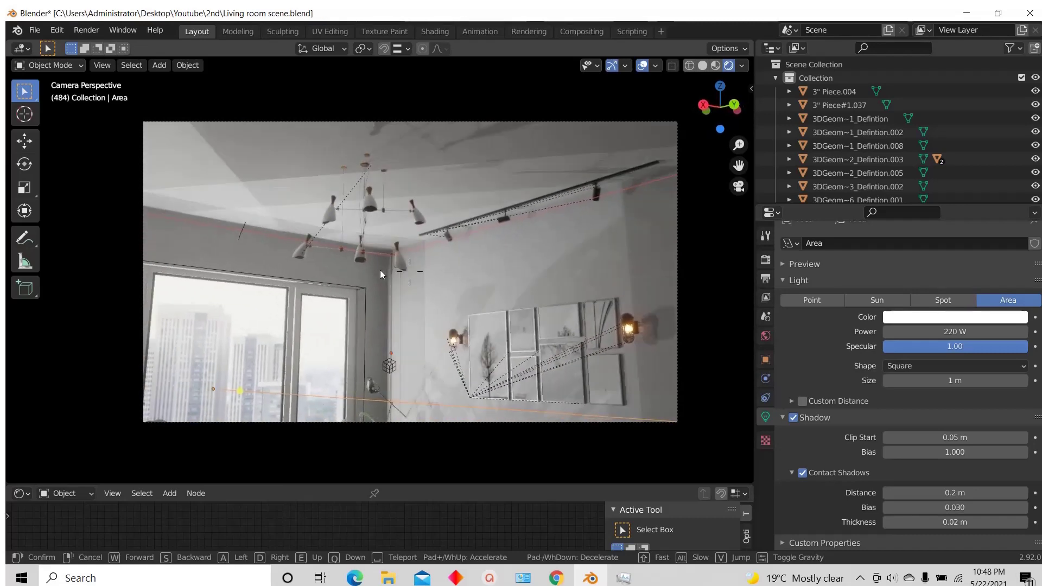
pyautogui.click(320, 383)
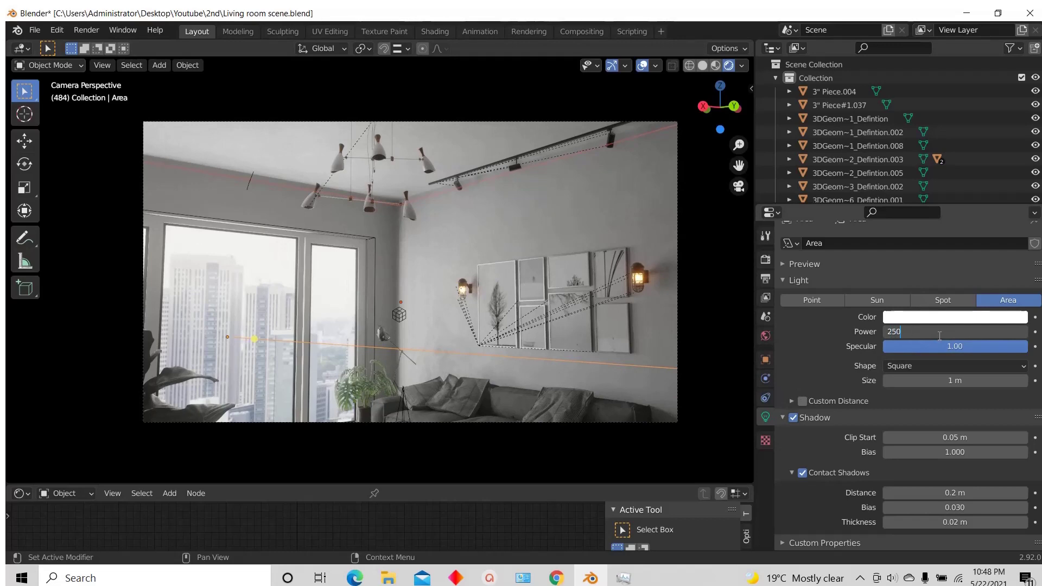
pyautogui.press('Return')
# Step: Reframe the camera with Walk Navigation on the sofa, coffee table, rug and window
pyautogui.hotkey('shift', '`')
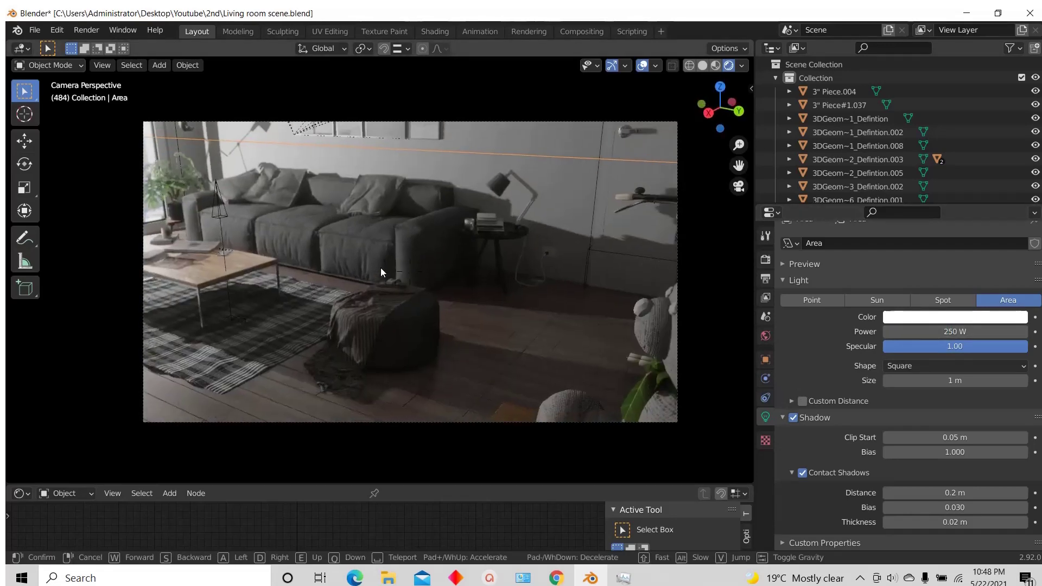
pyautogui.press('s')
pyautogui.click(380, 269)
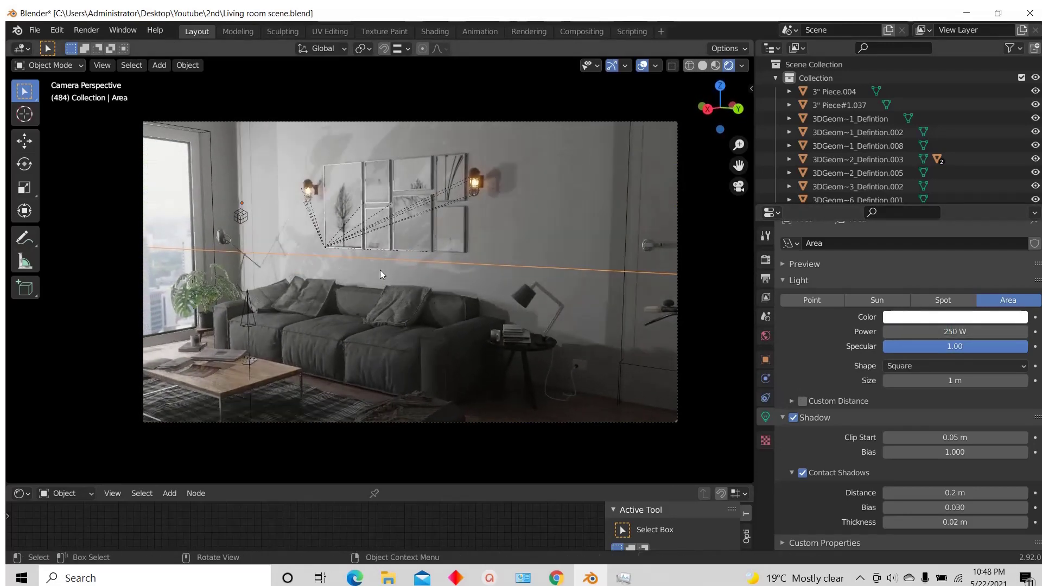
pyautogui.hotkey('shift', '`')
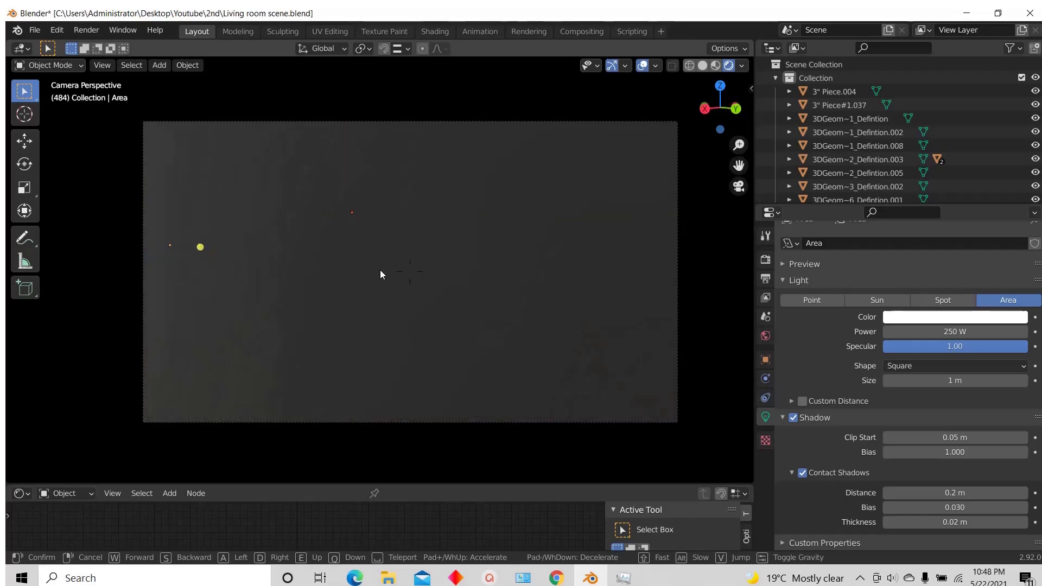
pyautogui.press('w')
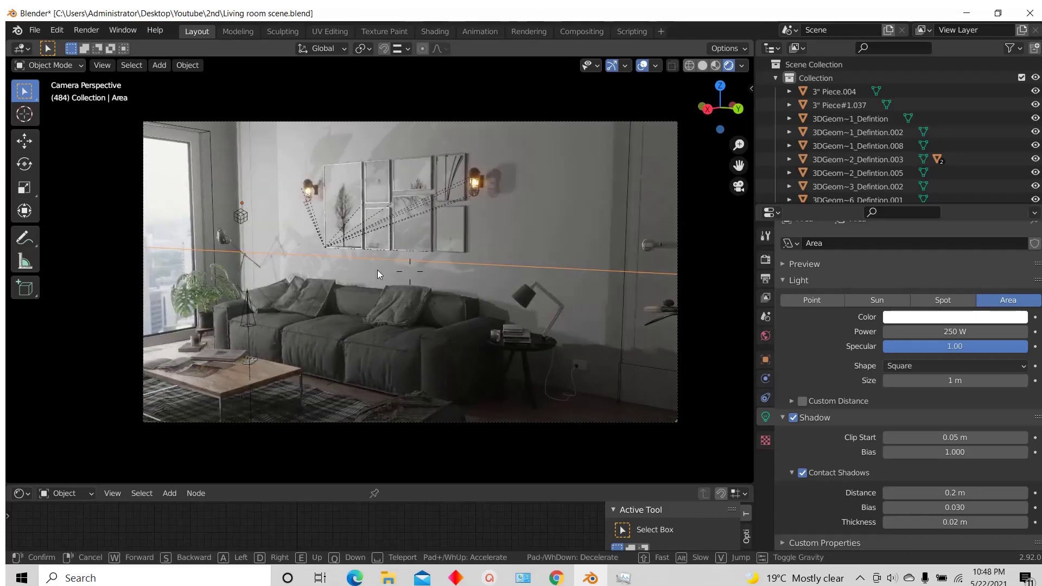
pyautogui.press('a')
pyautogui.click(390, 271)
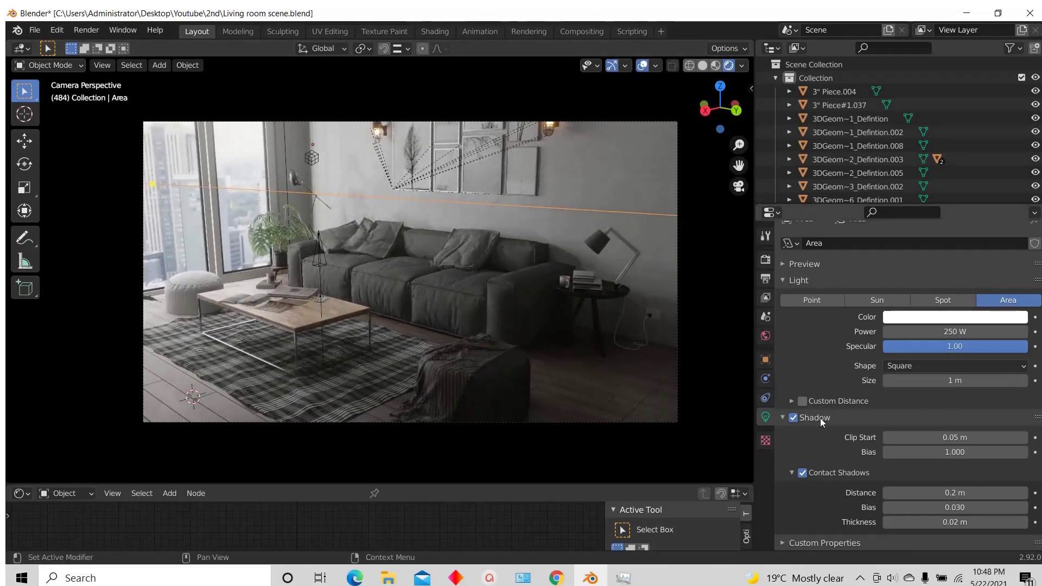
# Step: Select the camera object in the room and return to the view through it
pyautogui.click(527, 422)
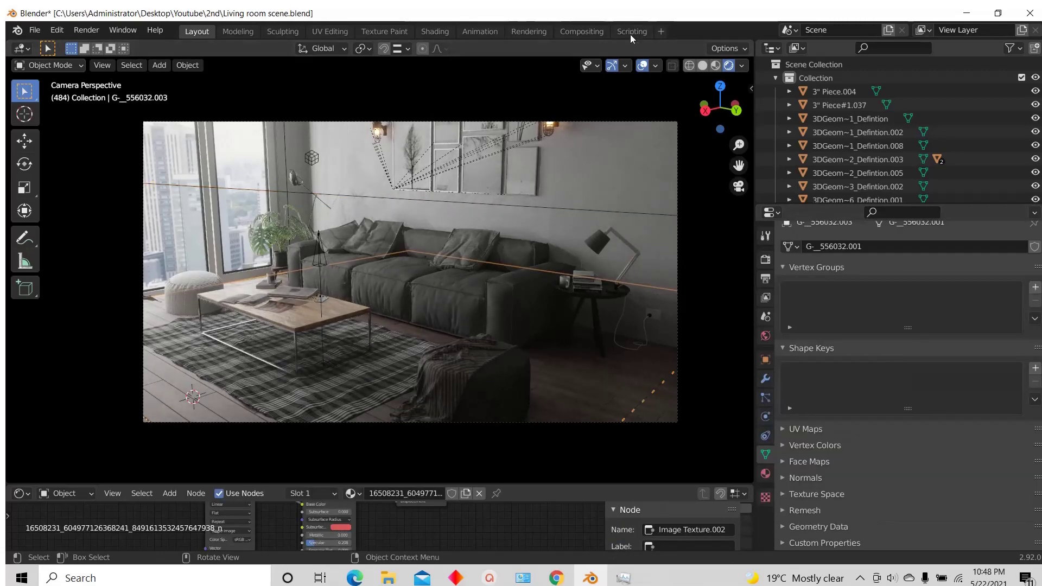
pyautogui.click(660, 121)
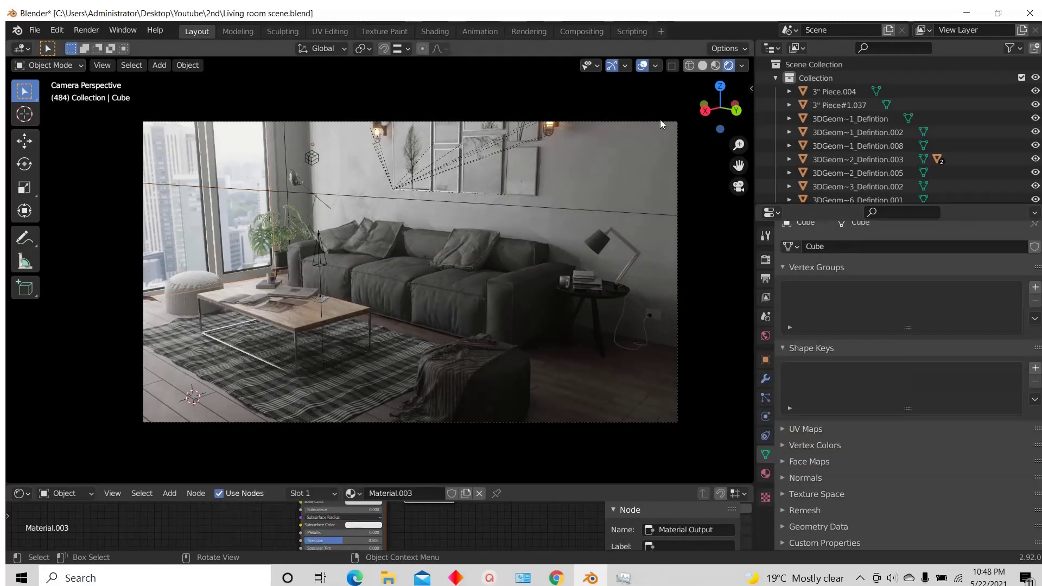
pyautogui.scroll(-2, 571, 171)
pyautogui.moveTo(571, 166); pyautogui.dragTo(490, 319, button='middle')
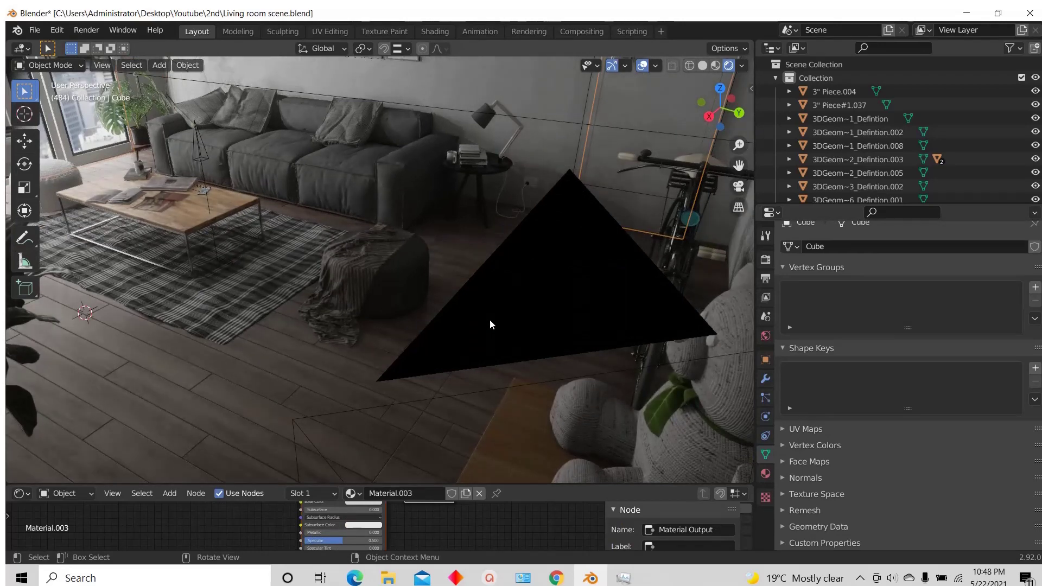
pyautogui.click(486, 309)
pyautogui.press('KP_0')
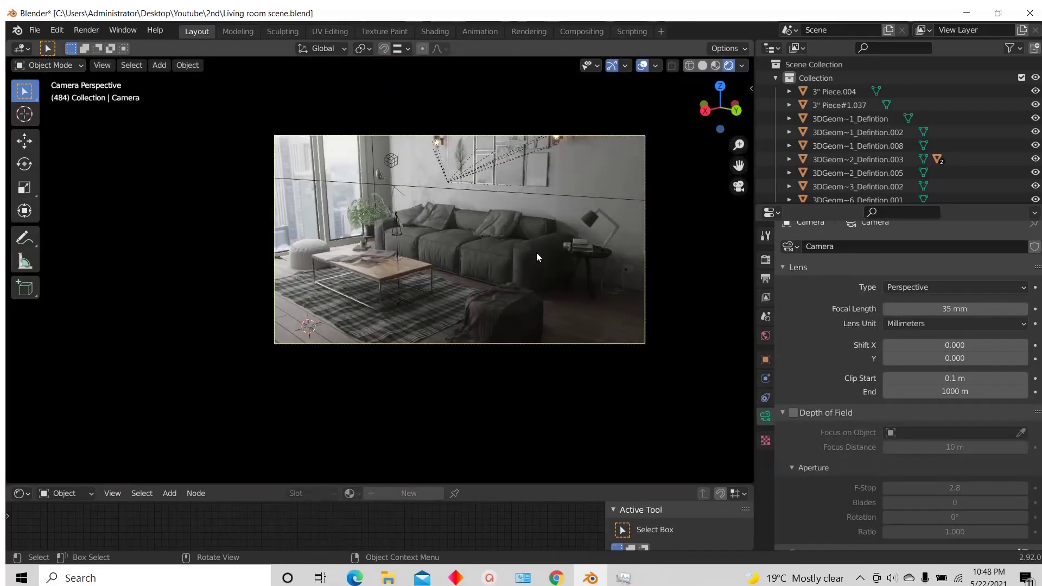
# Step: Set the camera's focal length to 30 mm and check the wider framing of the sofa area
pyautogui.press('Home')
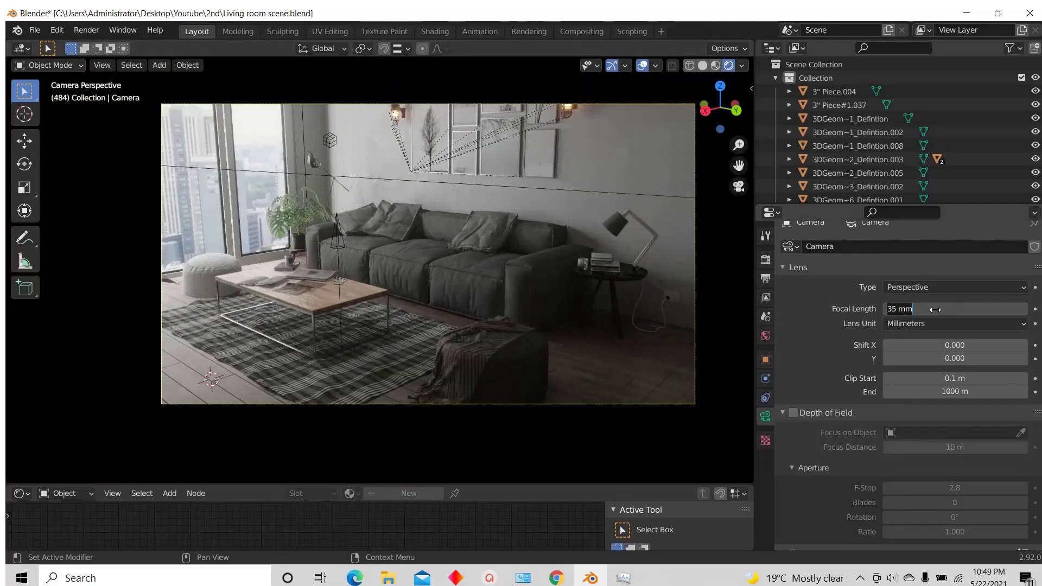
pyautogui.click(936, 310)
pyautogui.write('30')
pyautogui.press('Return')
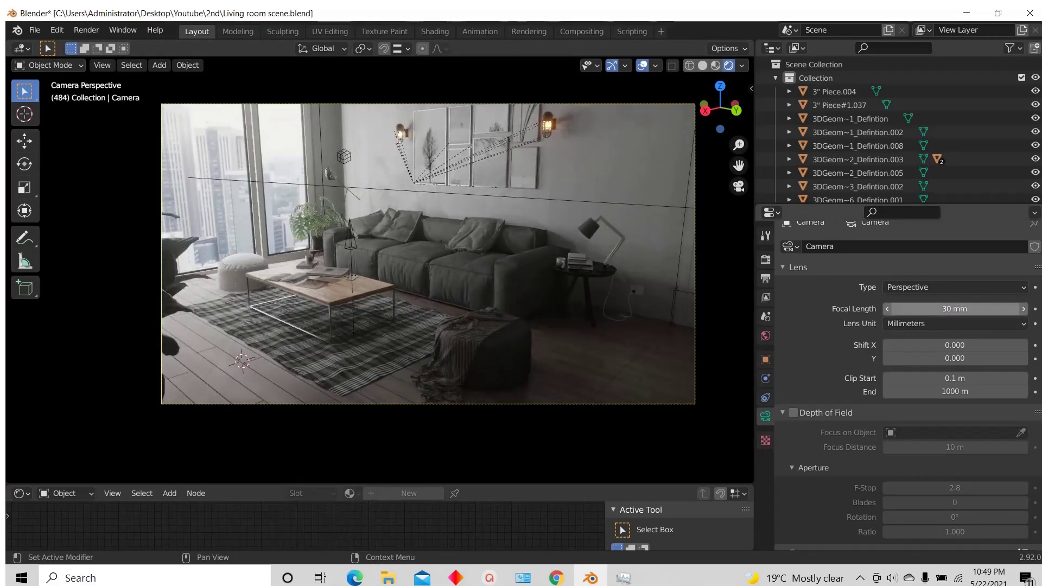
pyautogui.scroll(1, 480, 272)
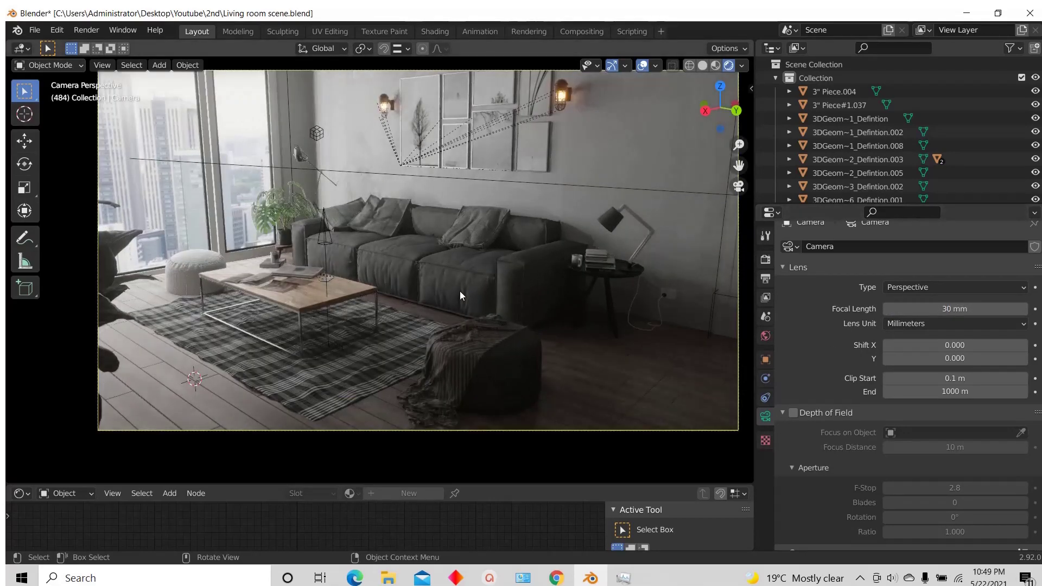
pyautogui.scroll(-1, 447, 334)
pyautogui.scroll(1, 471, 288)
pyautogui.scroll(1, 464, 288)
pyautogui.scroll(-2, 462, 289)
pyautogui.scroll(2, 462, 289)
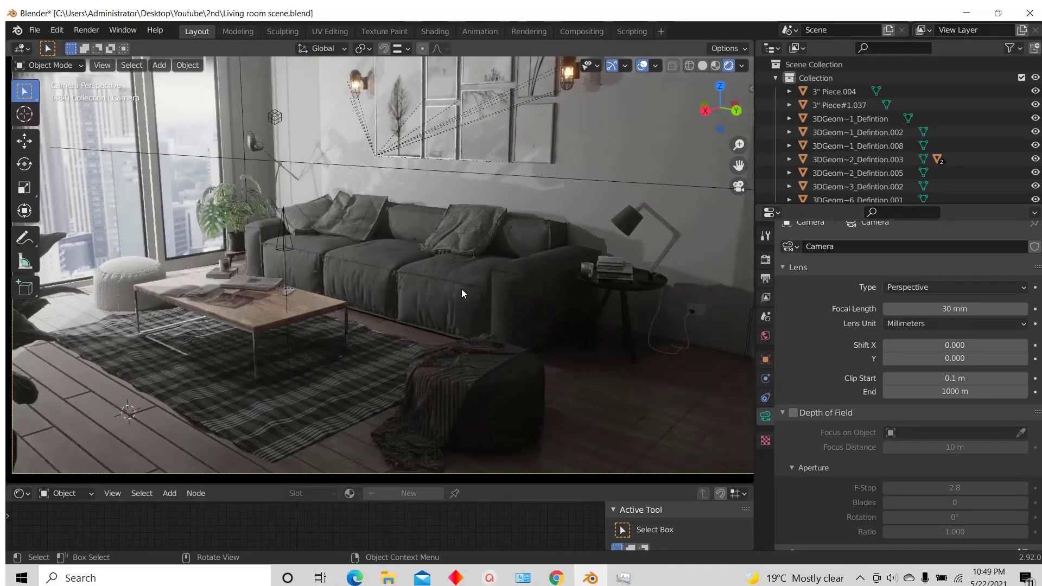
pyautogui.scroll(-2, 461, 289)
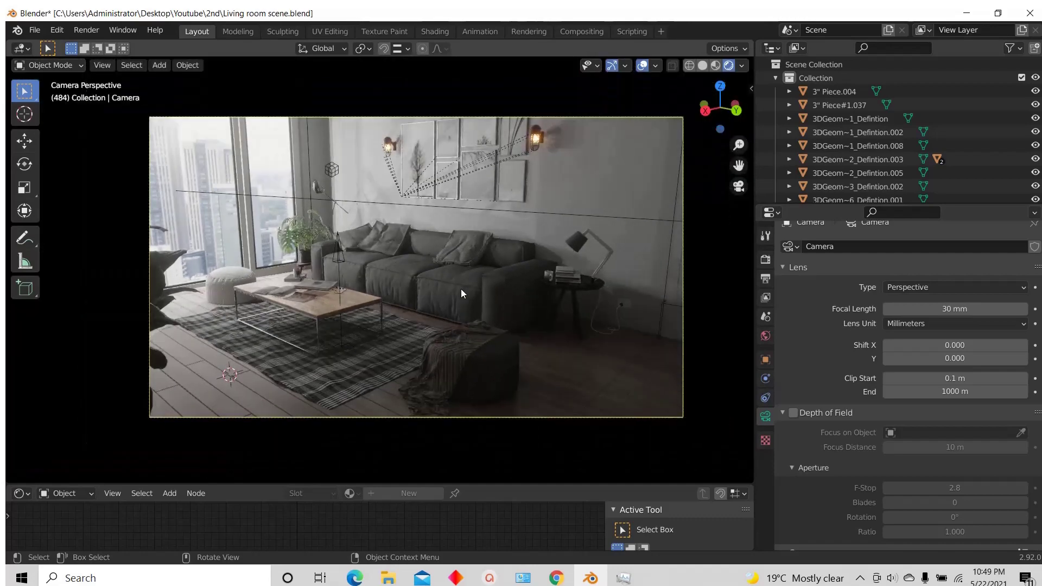
# Step: Leave the camera view, select the ceiling slab covering the living room and hide it
pyautogui.moveTo(460, 289); pyautogui.dragTo(242, 284, button='middle')
pyautogui.click(238, 269)
pyautogui.scroll(3, 239, 271)
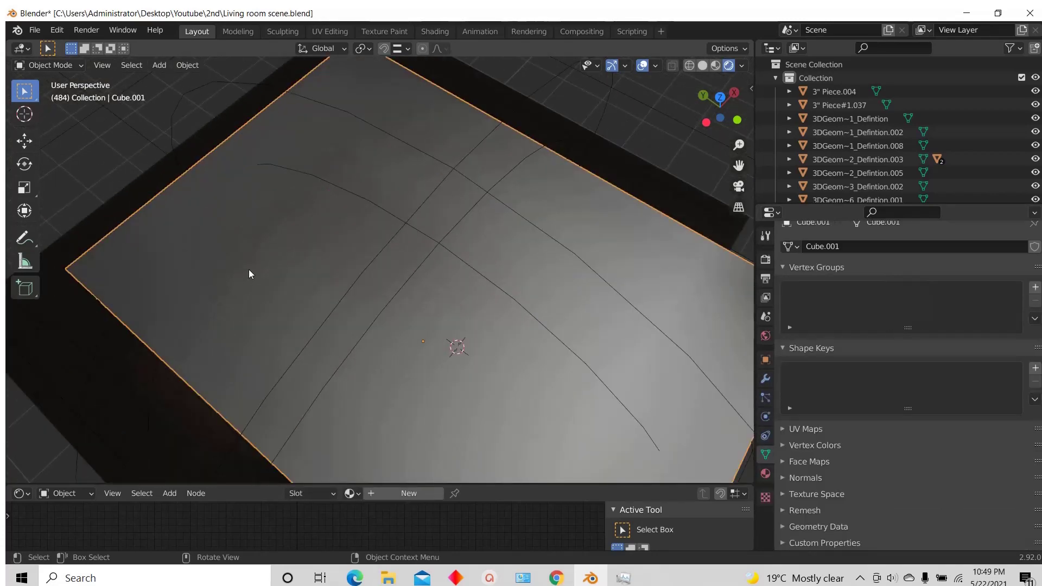
pyautogui.scroll(-4, 249, 266)
pyautogui.scroll(3, 259, 278)
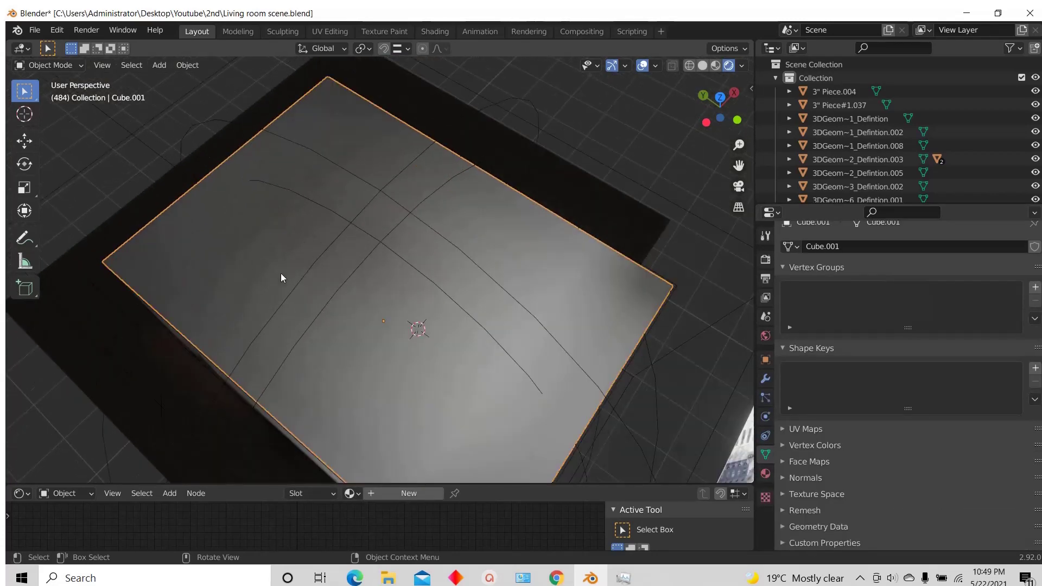
pyautogui.moveTo(384, 256); pyautogui.dragTo(223, 226, button='middle')
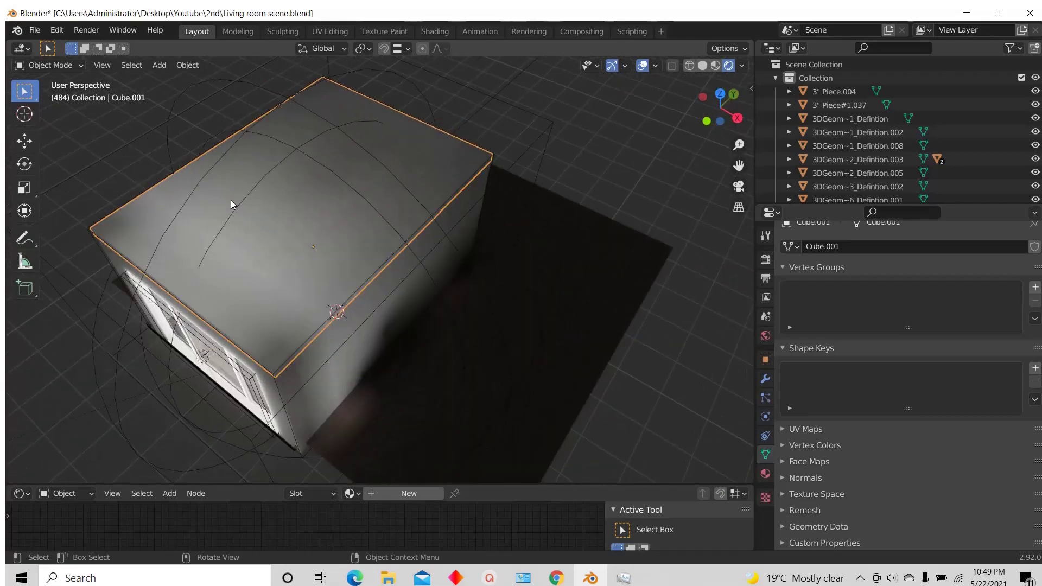
pyautogui.scroll(4, 327, 209)
pyautogui.scroll(-2, 327, 209)
pyautogui.moveTo(386, 267); pyautogui.dragTo(318, 269, button='middle')
pyautogui.scroll(-4, 403, 292)
pyautogui.press('h')
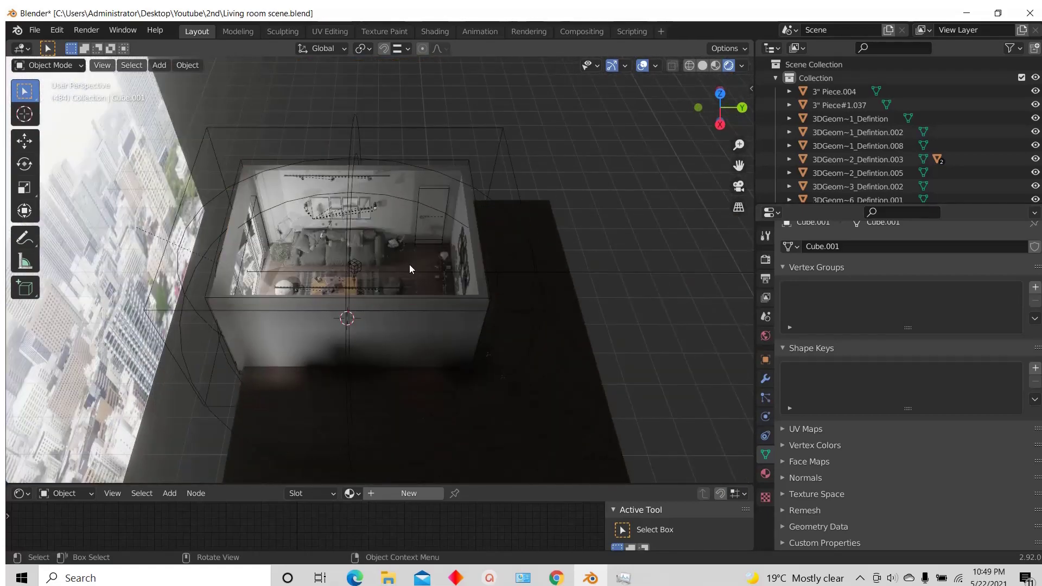
# Step: Look into the furnished room from above and reveal the hidden ceiling slab
pyautogui.scroll(4, 409, 269)
pyautogui.scroll(-2, 407, 274)
pyautogui.moveTo(407, 273); pyautogui.dragTo(409, 253, button='middle')
pyautogui.scroll(4, 454, 308)
pyautogui.scroll(-4, 464, 265)
pyautogui.scroll(3, 408, 253)
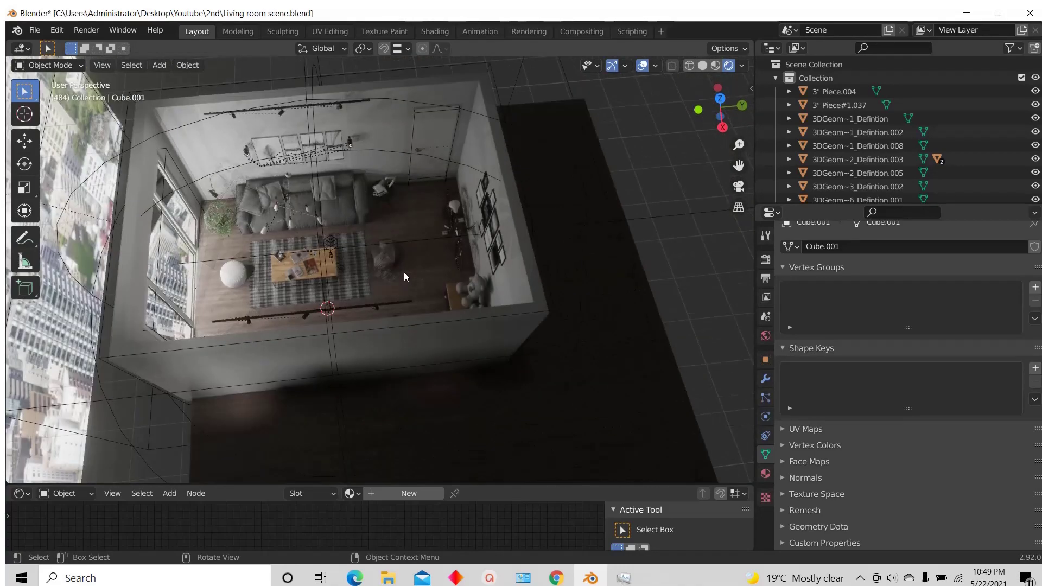
pyautogui.hotkey('alt', 'h')
# Step: Select the ceiling slab again and hide it to expose the room corner with the plant and teddy bears
pyautogui.click(405, 239)
pyautogui.click(388, 214)
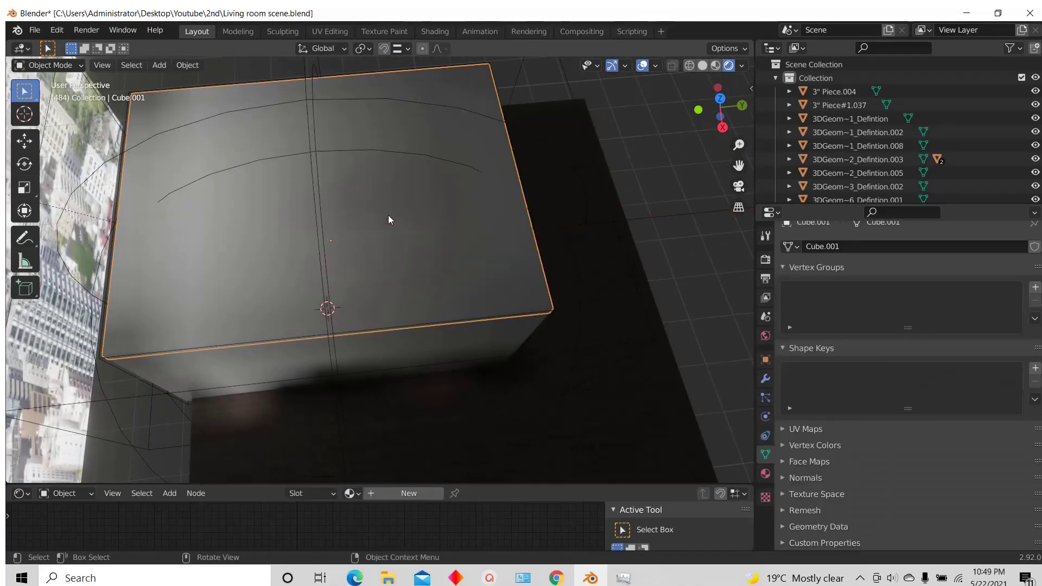
pyautogui.press('h')
pyautogui.moveTo(419, 293); pyautogui.dragTo(386, 274, button='middle')
pyautogui.scroll(3, 386, 274)
pyautogui.scroll(-3, 467, 298)
pyautogui.scroll(3, 365, 307)
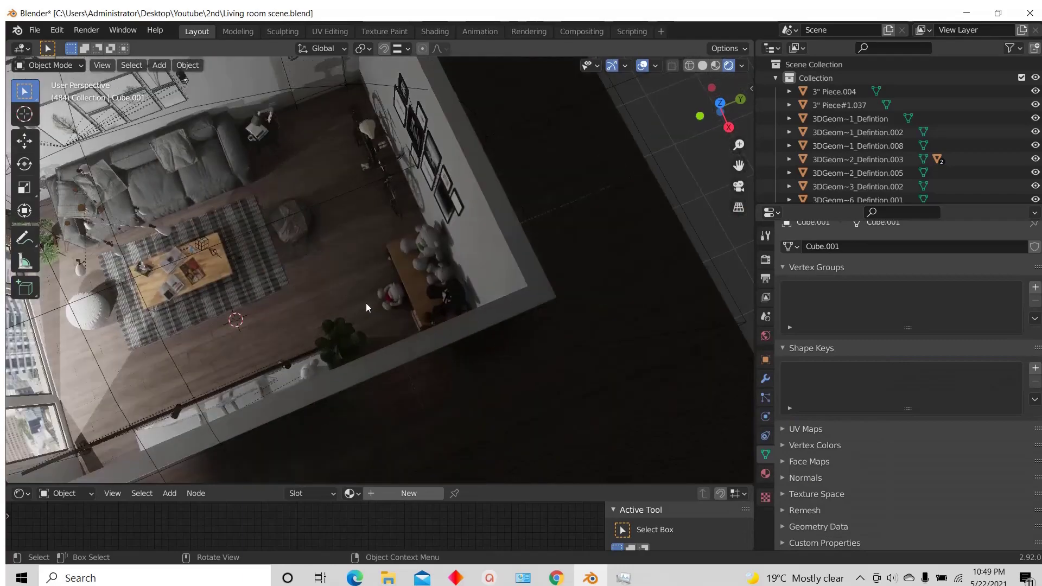
pyautogui.scroll(-5, 434, 274)
# Step: Check the camera view briefly, then select the camera object in the corner above the teddy bear bench
pyautogui.press('KP_0')
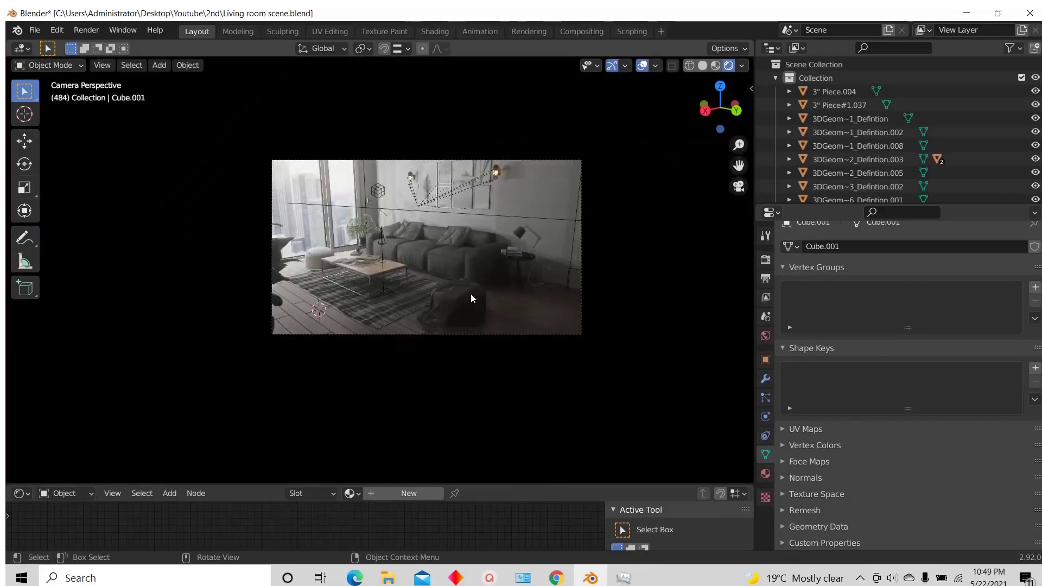
pyautogui.press('KP_0')
pyautogui.scroll(6, 410, 272)
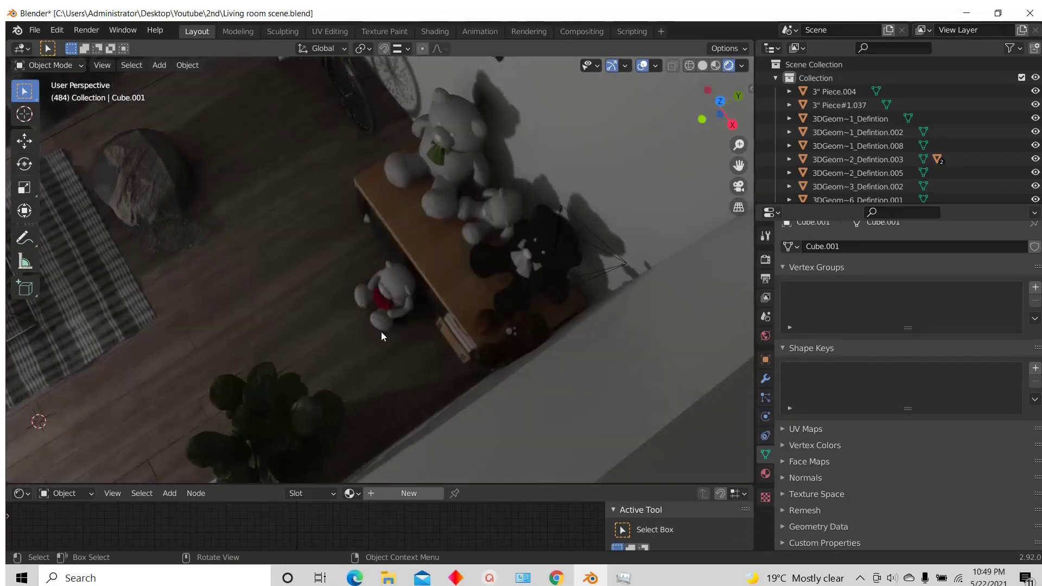
pyautogui.scroll(-4, 381, 331)
pyautogui.moveTo(451, 321); pyautogui.dragTo(444, 164, button='middle')
pyautogui.scroll(3, 367, 169)
pyautogui.click(367, 171)
pyautogui.scroll(-2, 418, 191)
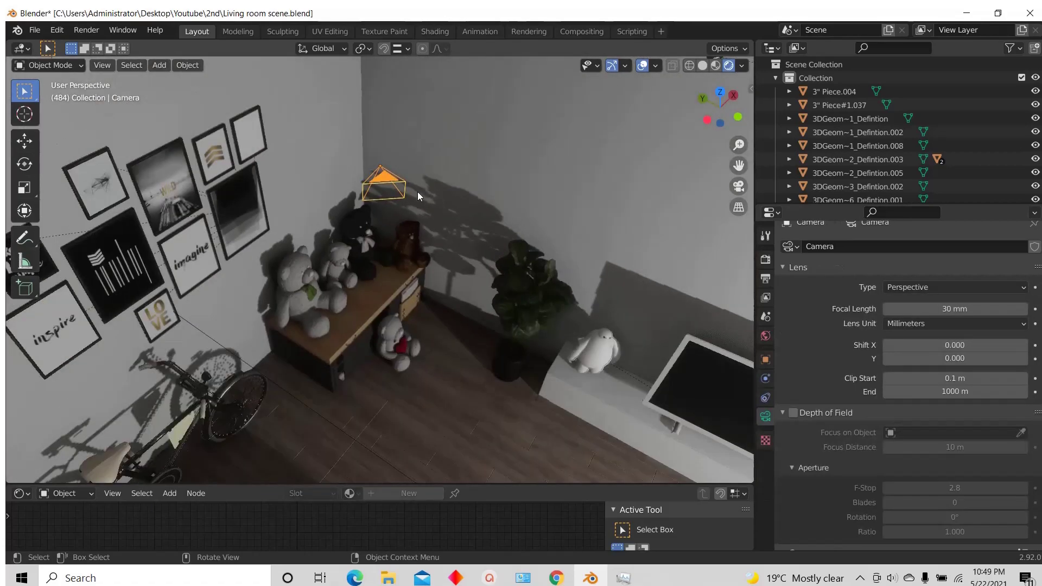
# Step: Switch to the top orthographic view and centre it on the room and the selected camera
pyautogui.scroll(-3, 418, 191)
pyautogui.moveTo(380, 185); pyautogui.dragTo(347, 173, button='middle')
pyautogui.click(720, 93)
pyautogui.keyDown('shift'); pyautogui.moveTo(428, 293); pyautogui.dragTo(445, 225, button='middle'); pyautogui.keyUp('shift')
pyautogui.scroll(-2, 429, 262)
pyautogui.scroll(3, 445, 224)
pyautogui.scroll(-4, 438, 180)
pyautogui.scroll(1, 436, 177)
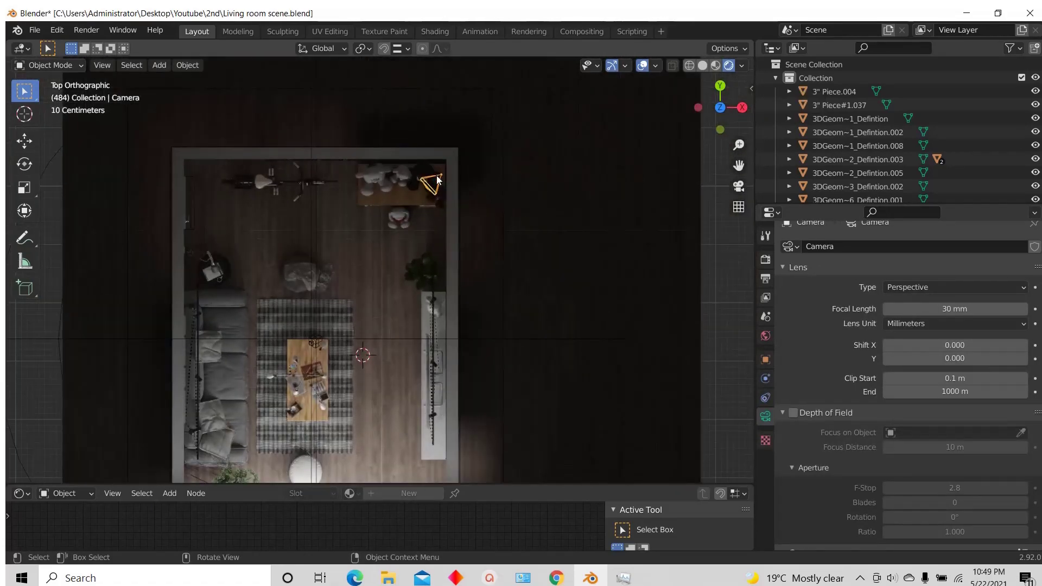
# Step: Enlarge the Outliner area, change it to a 3D Viewport and show the scene through the camera there
pyautogui.moveTo(754, 153); pyautogui.dragTo(643, 185)
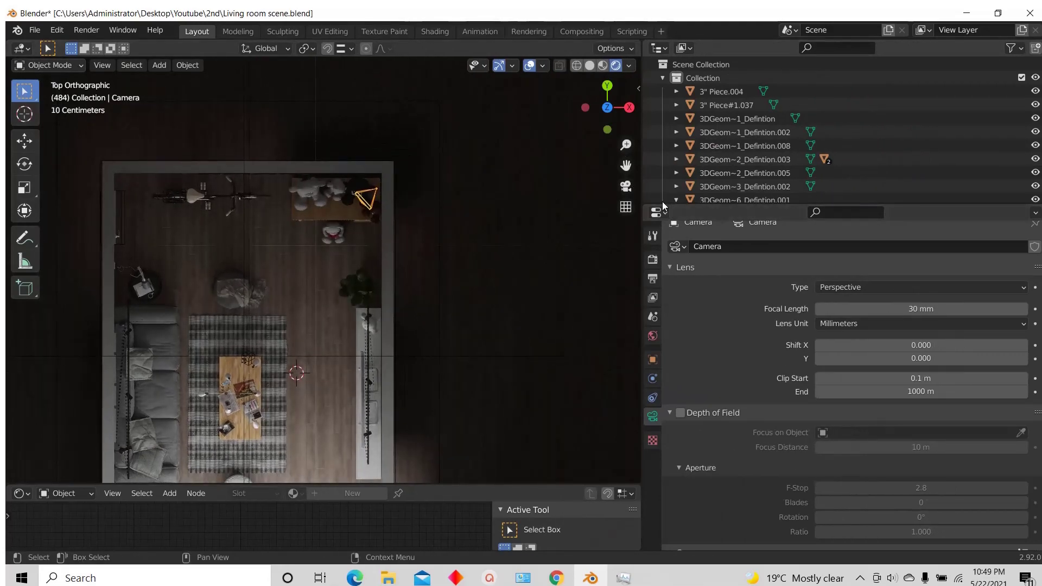
pyautogui.moveTo(671, 286); pyautogui.dragTo(695, 322)
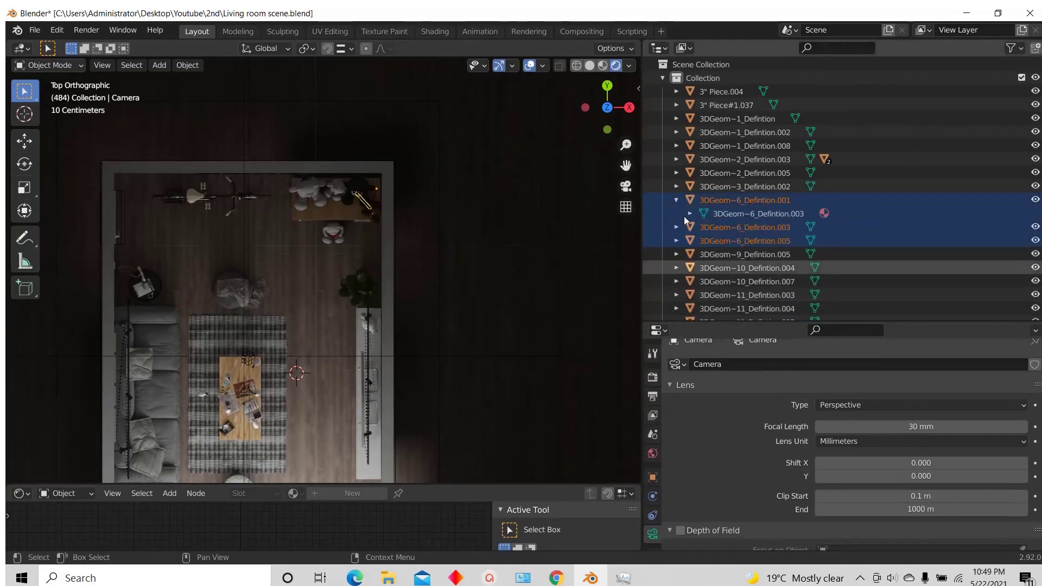
pyautogui.click(659, 49)
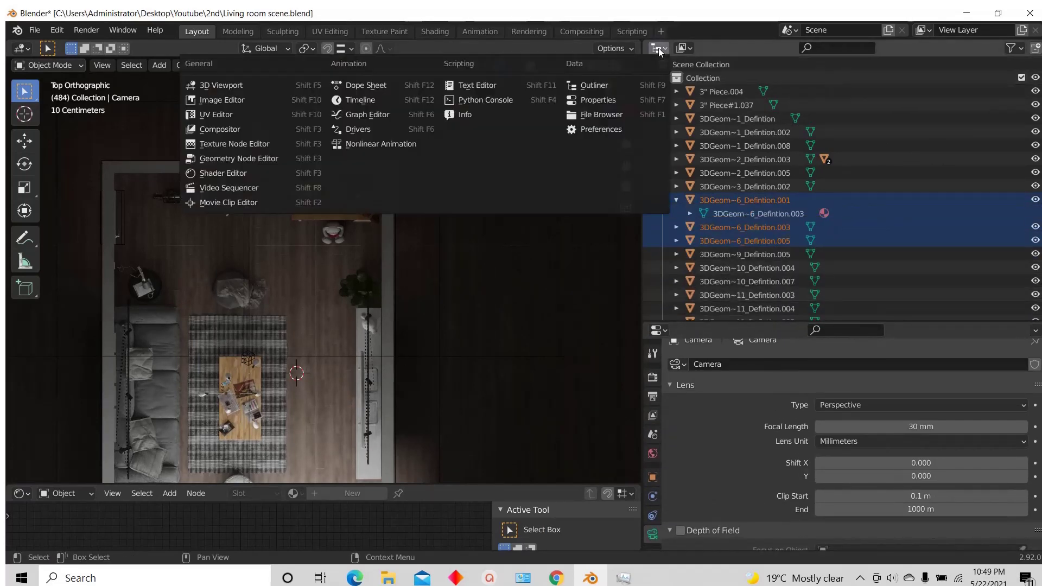
pyautogui.click(206, 86)
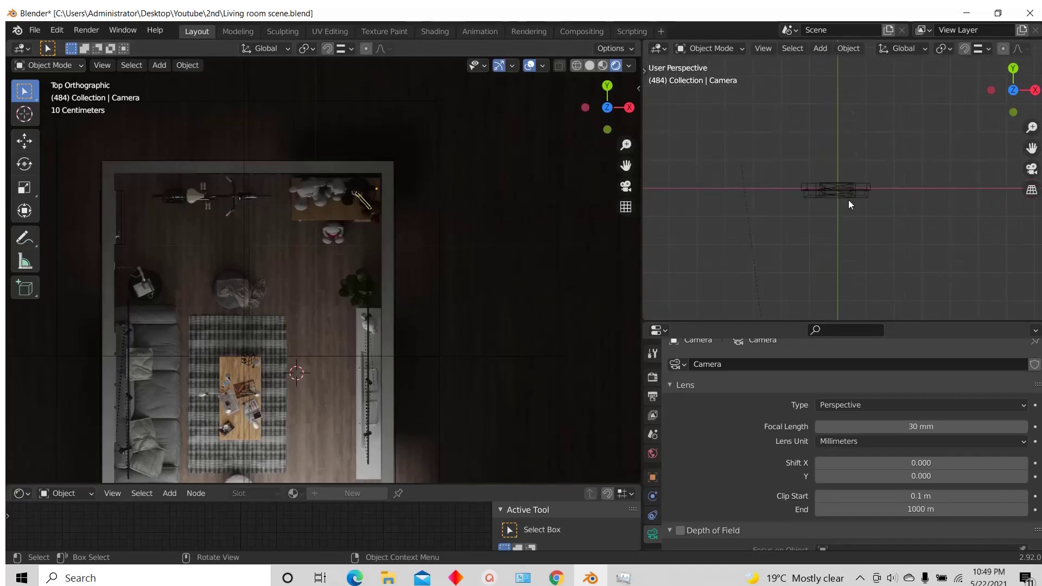
pyautogui.press('KP_0')
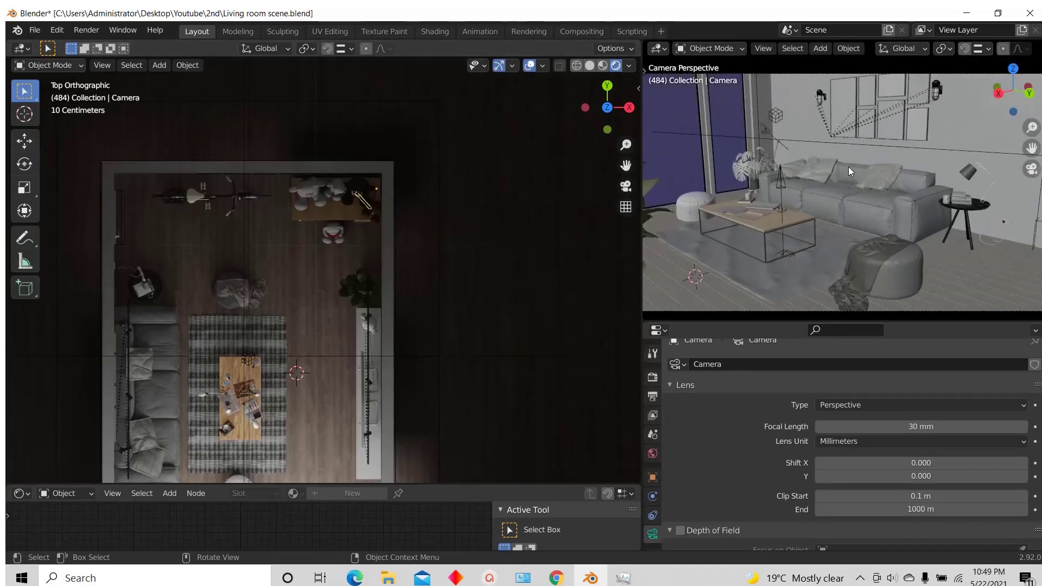
pyautogui.scroll(-1, 860, 193)
pyautogui.scroll(3, 338, 200)
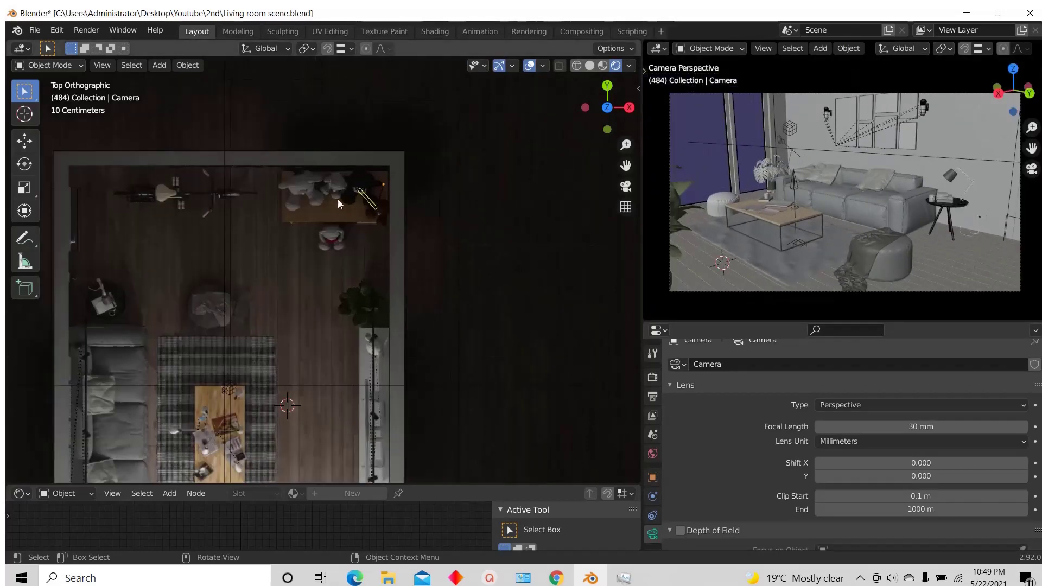
pyautogui.scroll(-1, 389, 179)
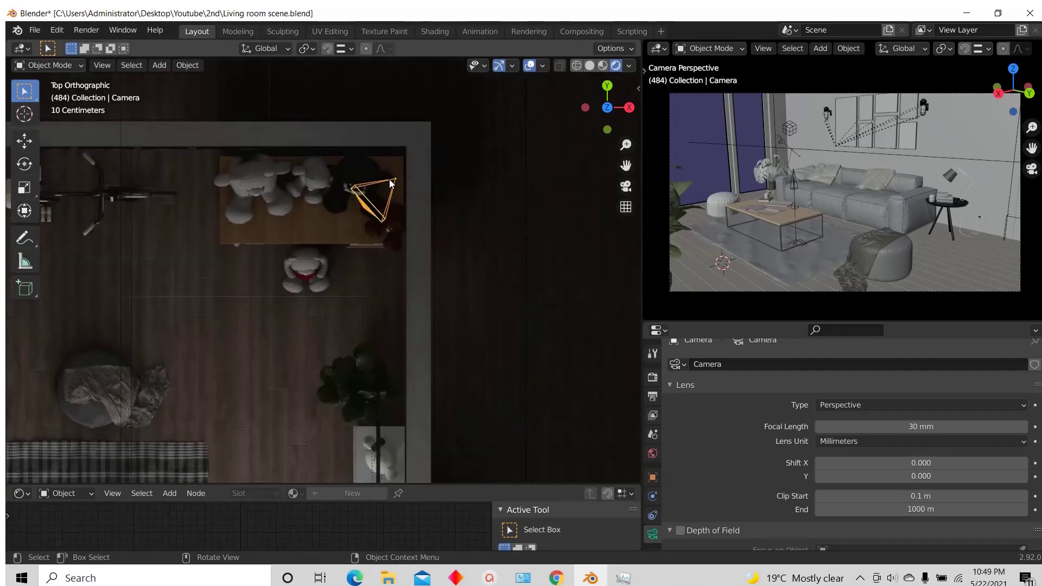
pyautogui.press('g')
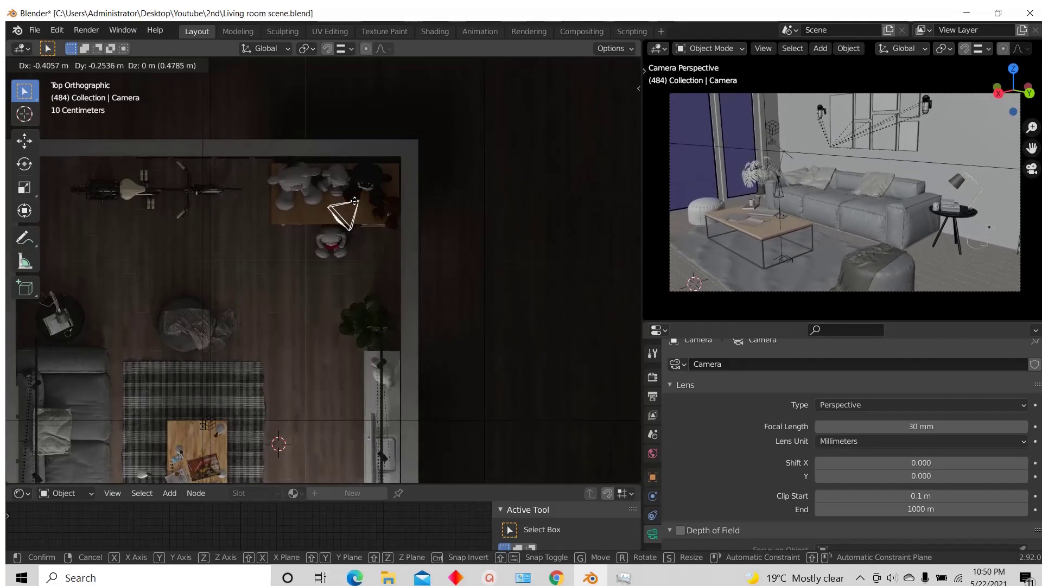
pyautogui.click(365, 229)
pyautogui.scroll(-3, 359, 214)
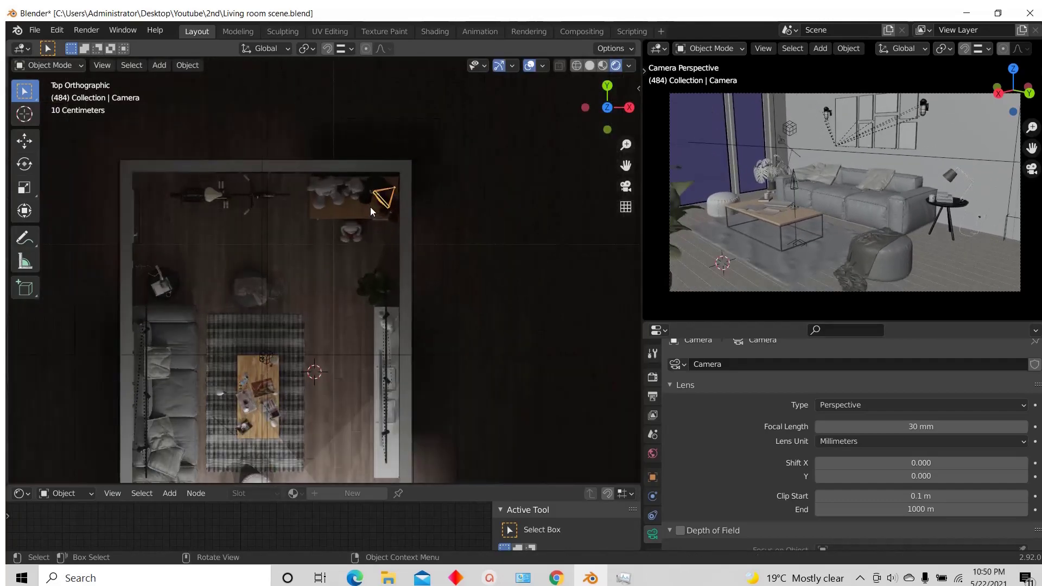
pyautogui.scroll(-2, 370, 207)
pyautogui.scroll(3, 370, 207)
pyautogui.scroll(-1, 390, 205)
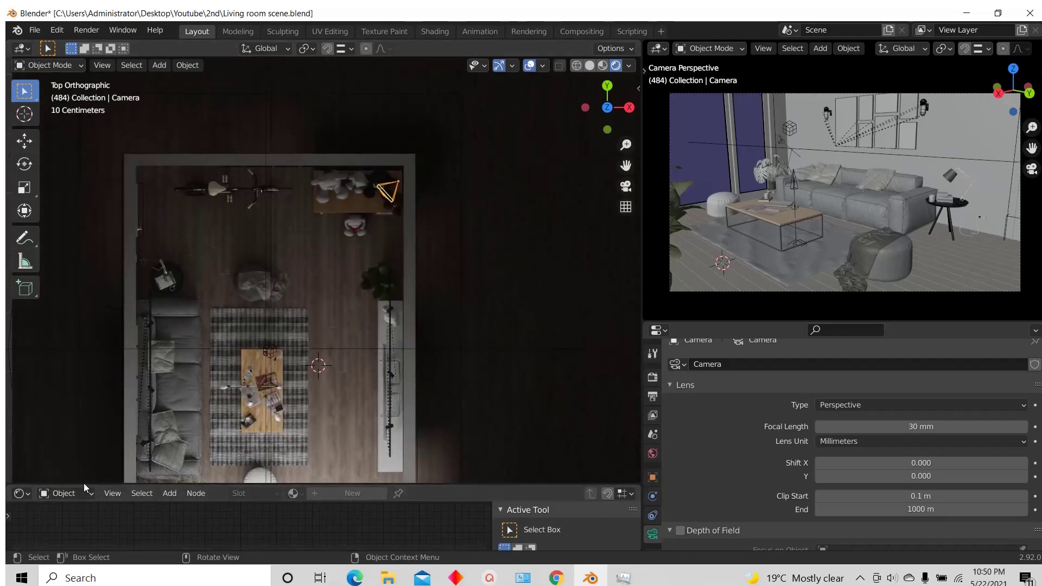
# Step: Enlarge the Shader Editor area, change it to a Timeline and set the current frame to 1
pyautogui.moveTo(86, 485); pyautogui.dragTo(65, 439)
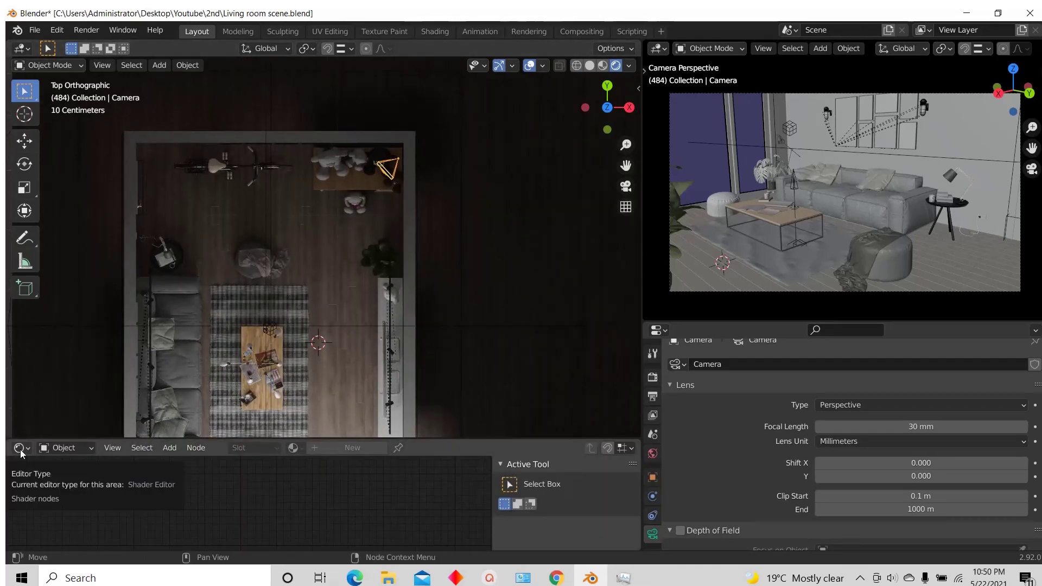
pyautogui.click(21, 449)
pyautogui.click(204, 334)
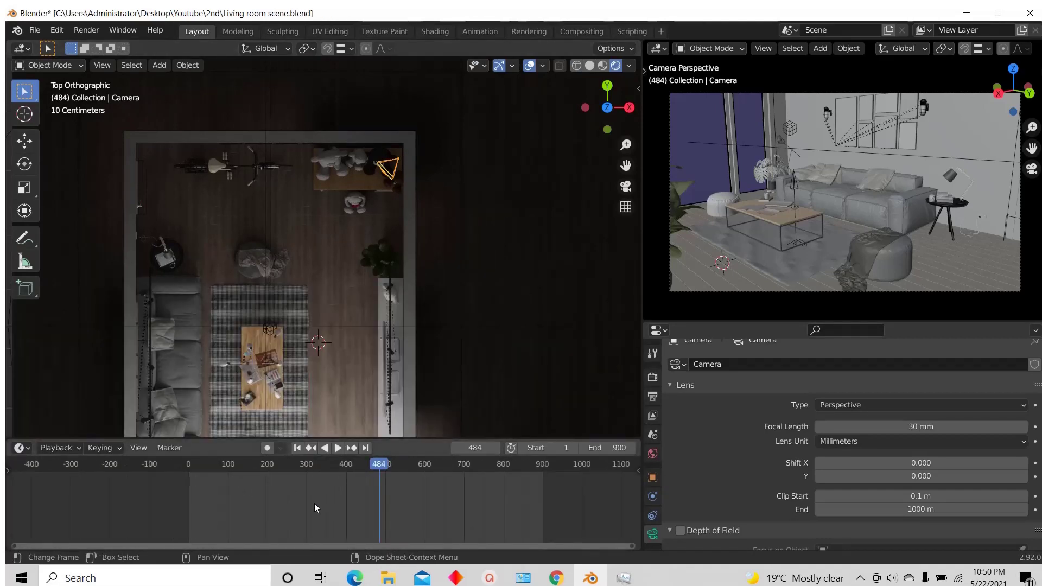
pyautogui.moveTo(379, 464); pyautogui.dragTo(188, 464)
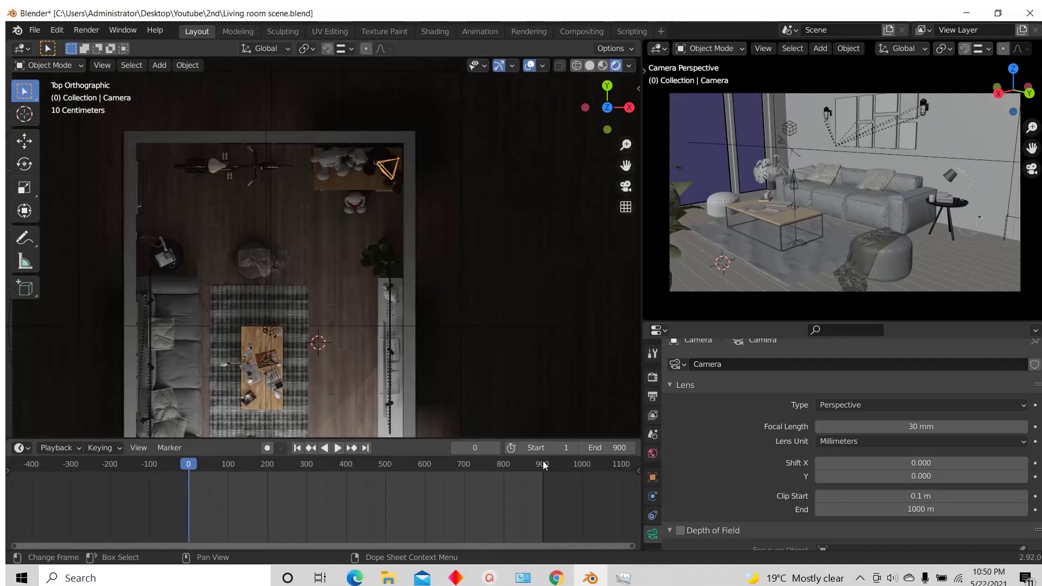
pyautogui.press('Return')
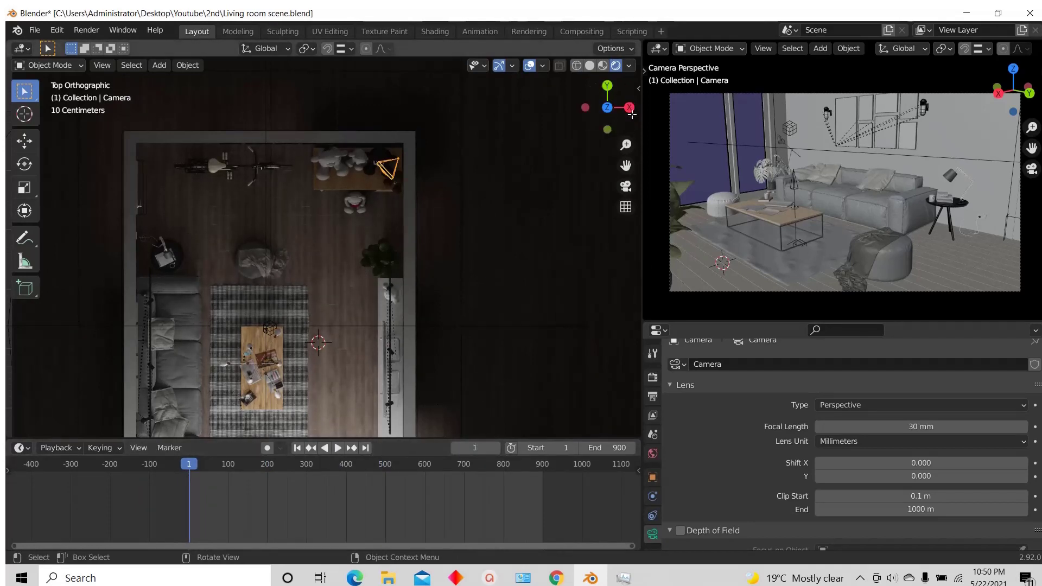
# Step: Show the camera's transform values and insert location and rotation keyframes at frame 1
pyautogui.click(638, 89)
pyautogui.moveTo(633, 93); pyautogui.dragTo(671, 97)
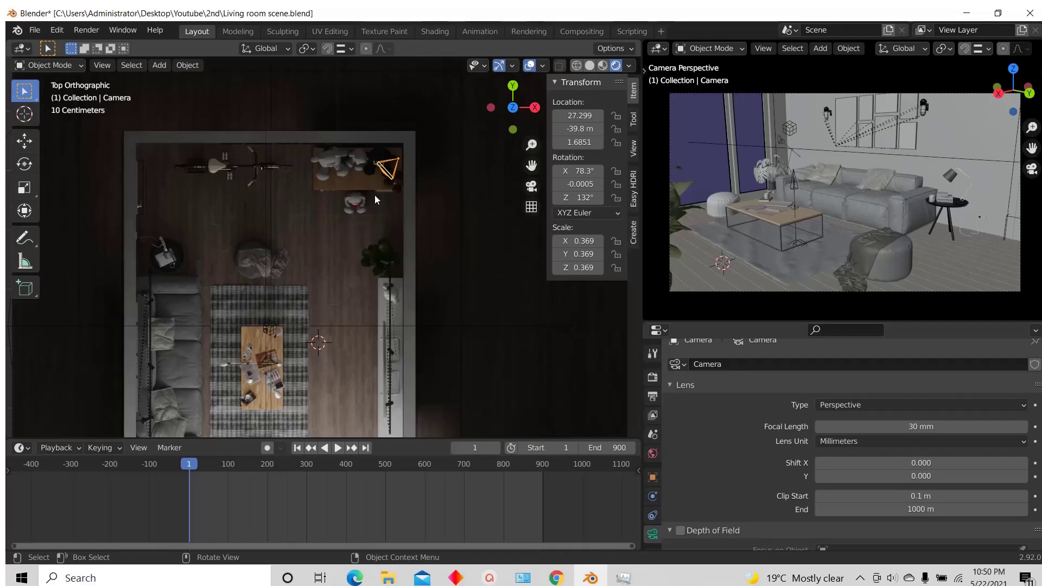
pyautogui.scroll(1, 381, 177)
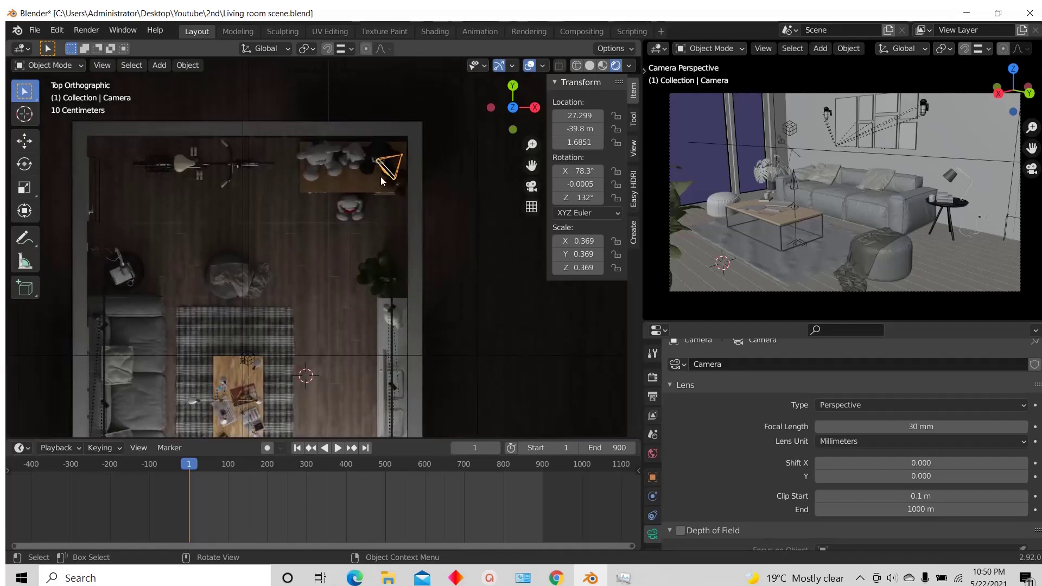
pyautogui.rightClick(573, 128)
pyautogui.click(531, 128)
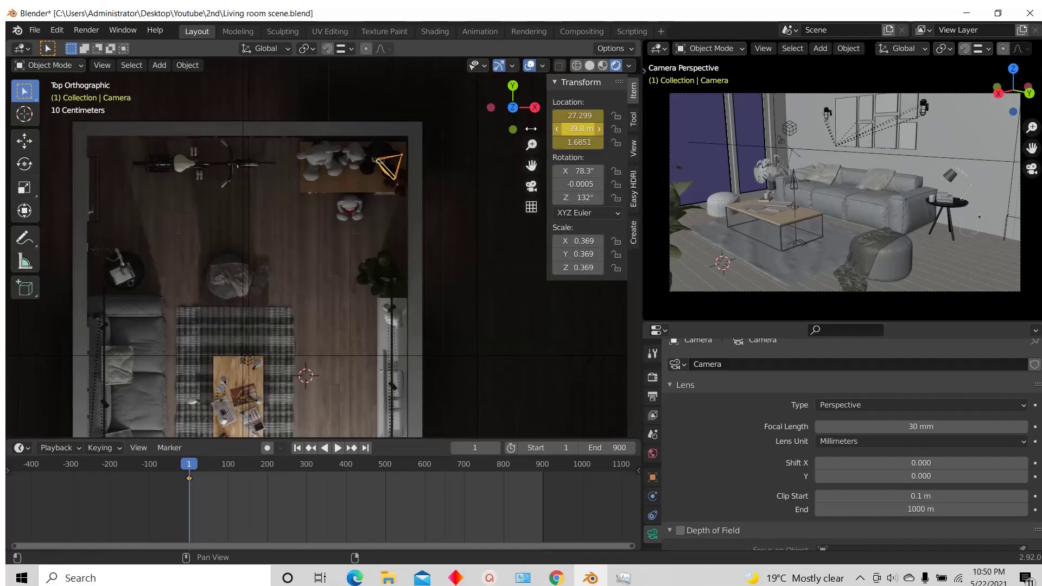
pyautogui.rightClick(572, 173)
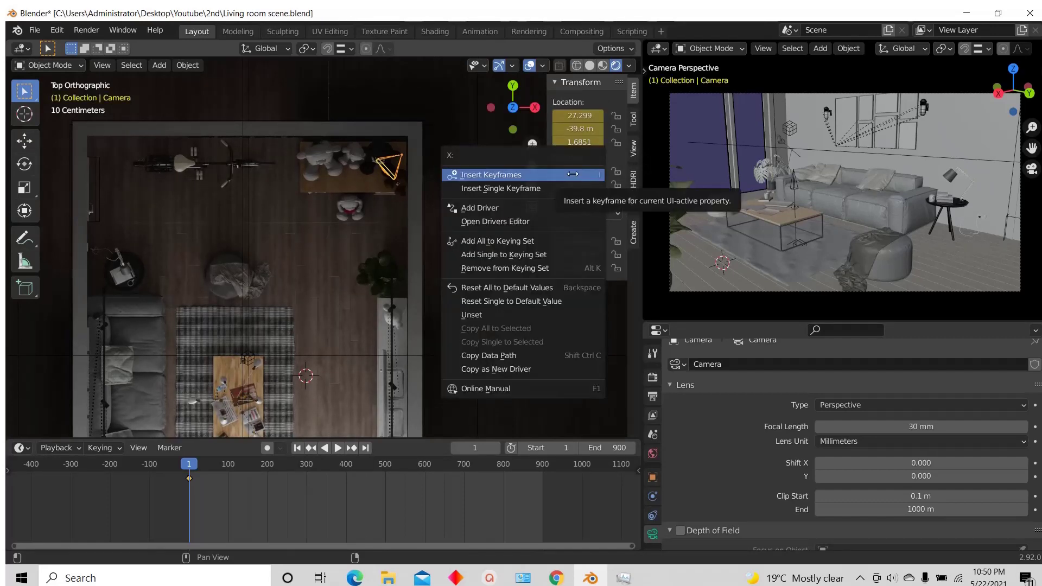
pyautogui.click(572, 174)
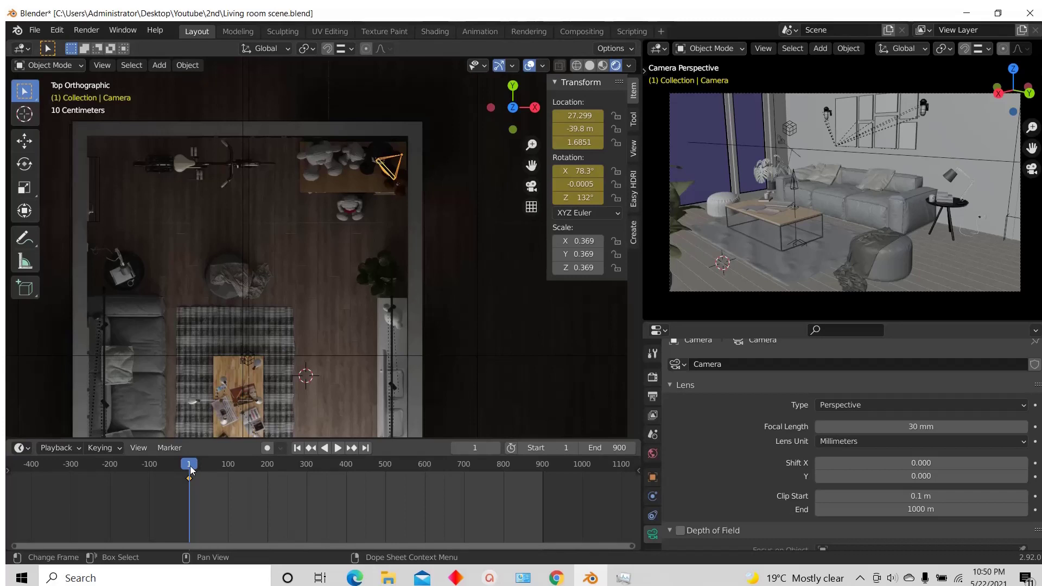
# Step: Set the timeline's current frame to 100
pyautogui.moveTo(190, 470); pyautogui.dragTo(241, 471)
pyautogui.scroll(4, 225, 483)
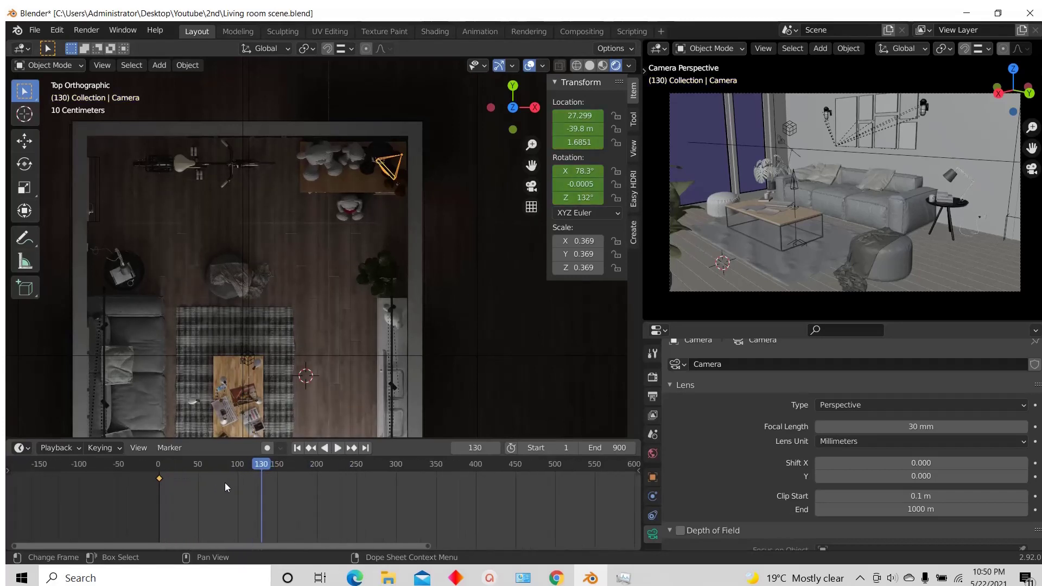
pyautogui.click(475, 448)
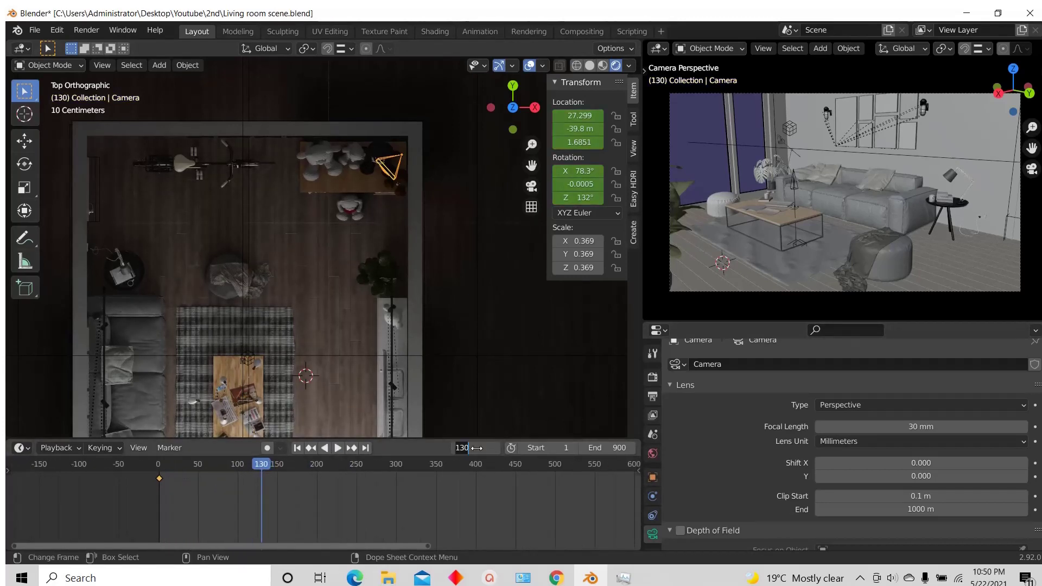
pyautogui.write('100')
pyautogui.press('Return')
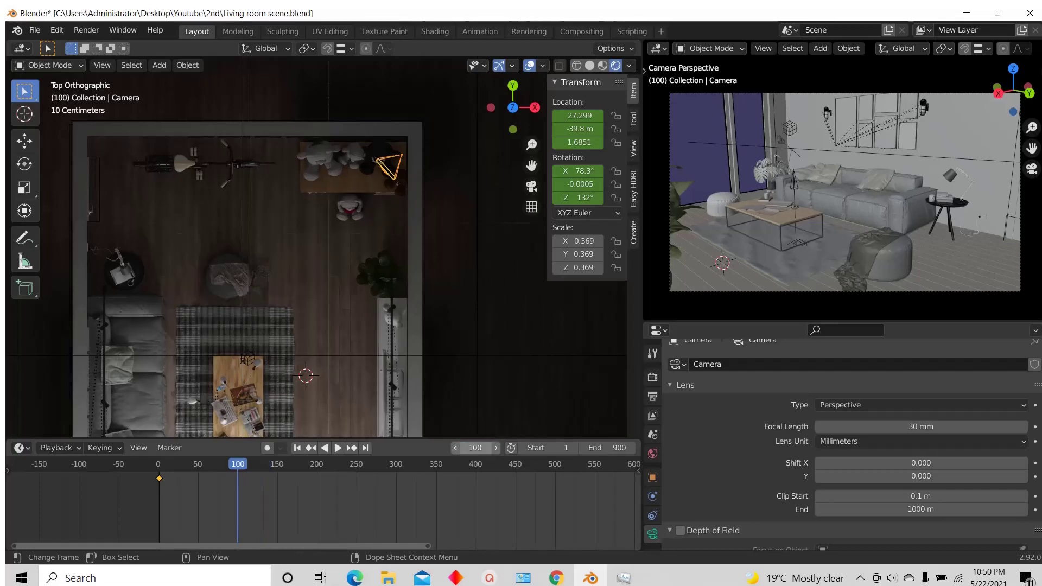
pyautogui.scroll(3, 164, 502)
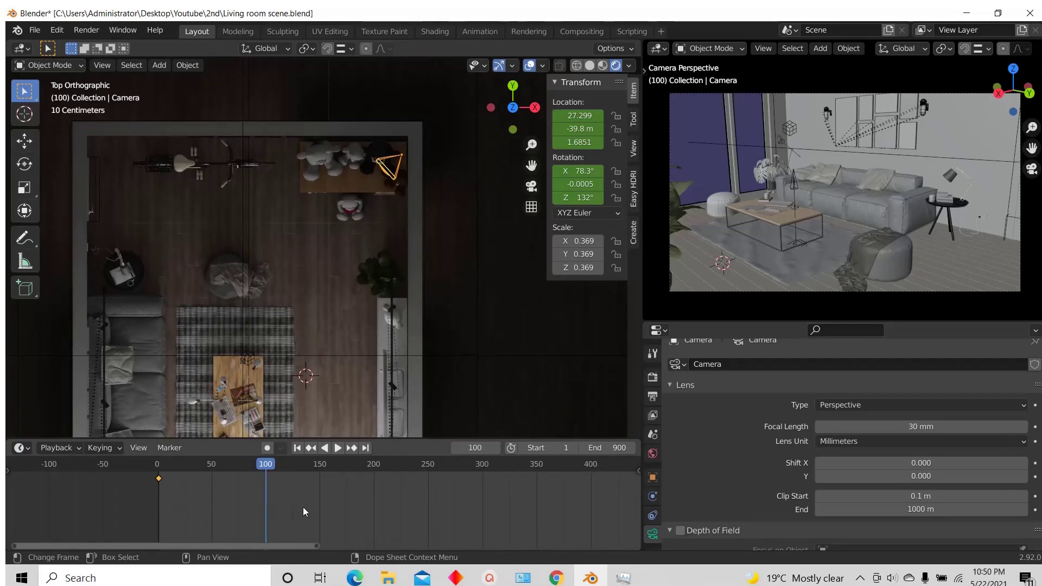
# Step: Check the frame range and frame rate in the output settings, and return to the render settings
pyautogui.scroll(-4, 731, 507)
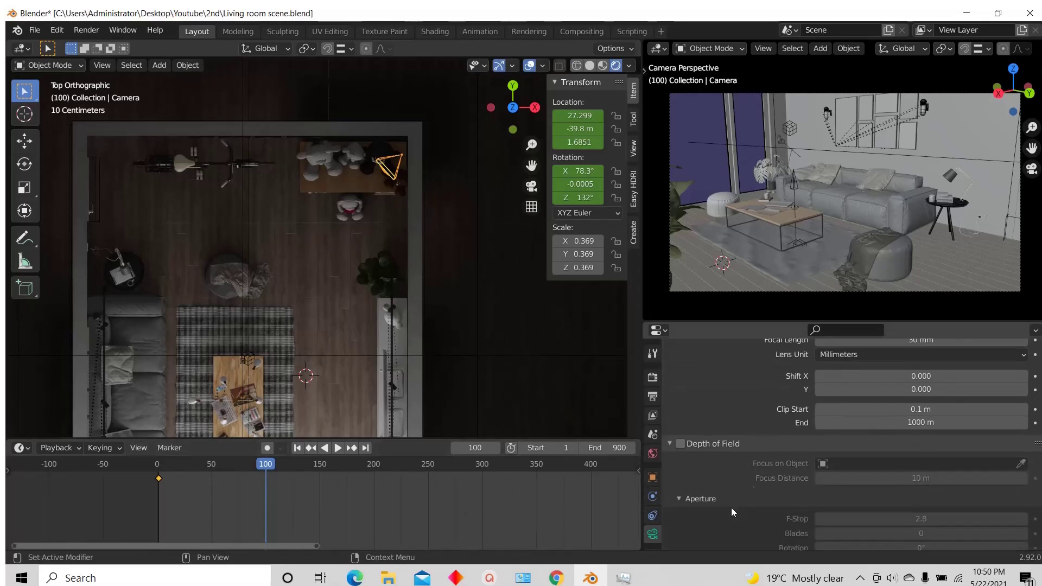
pyautogui.click(649, 397)
pyautogui.scroll(3, 814, 445)
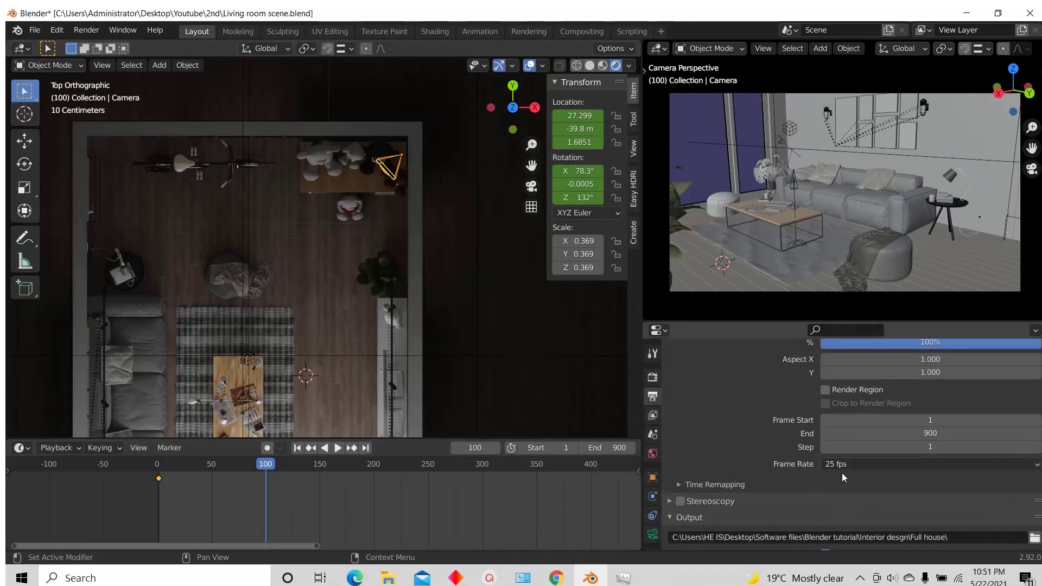
pyautogui.scroll(2, 676, 474)
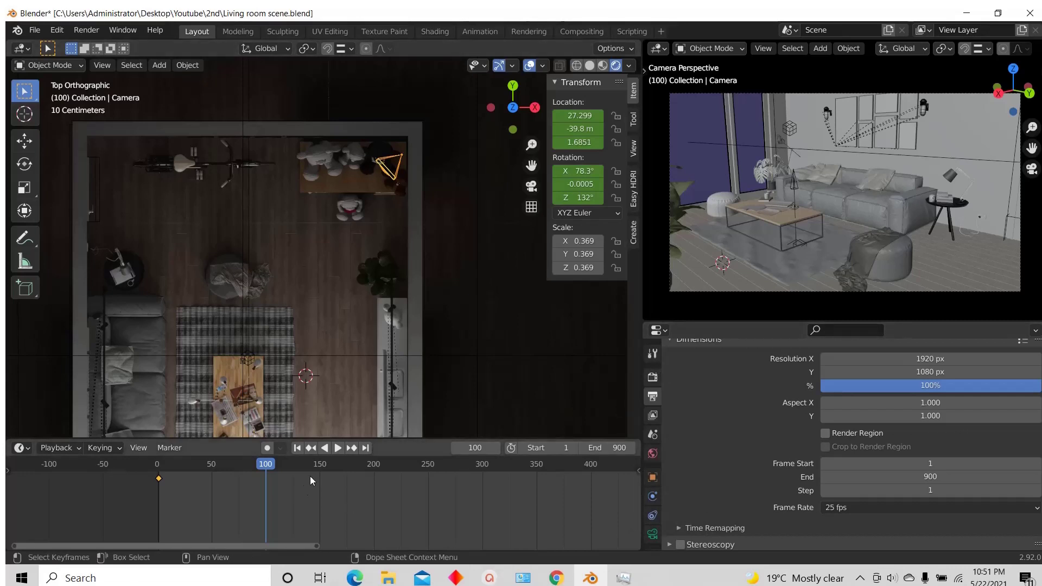
pyautogui.click(654, 378)
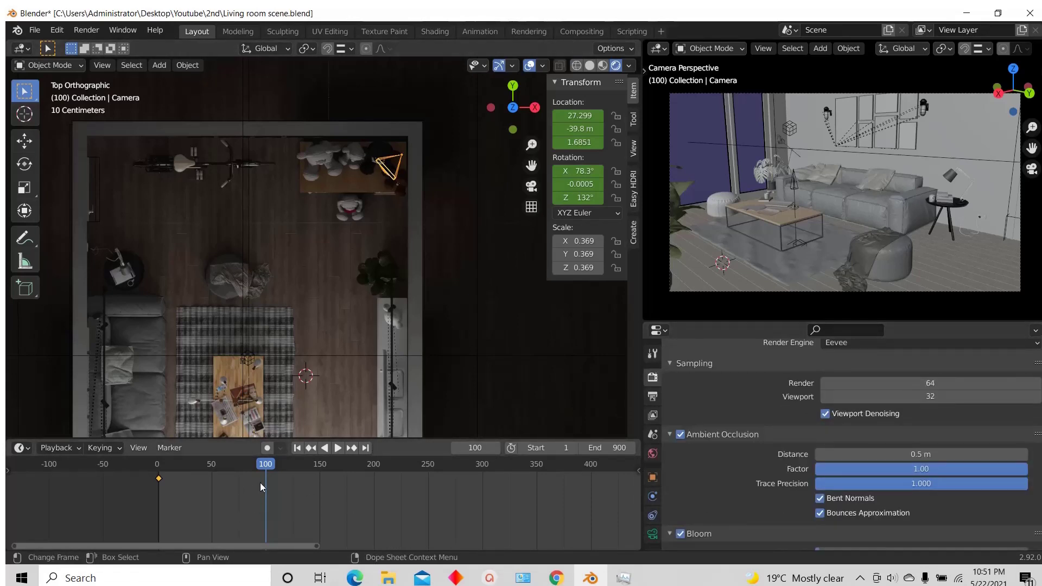
pyautogui.scroll(1, 266, 471)
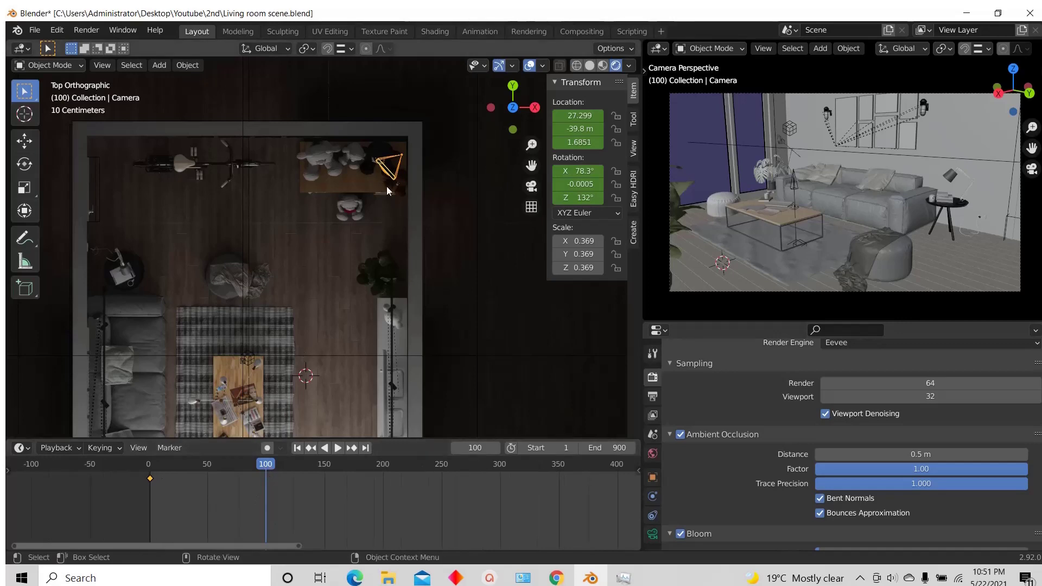
# Step: Move the camera down the room to about X 27.283, Y -40.432 and rotate it to about 119° around Z
pyautogui.press('g')
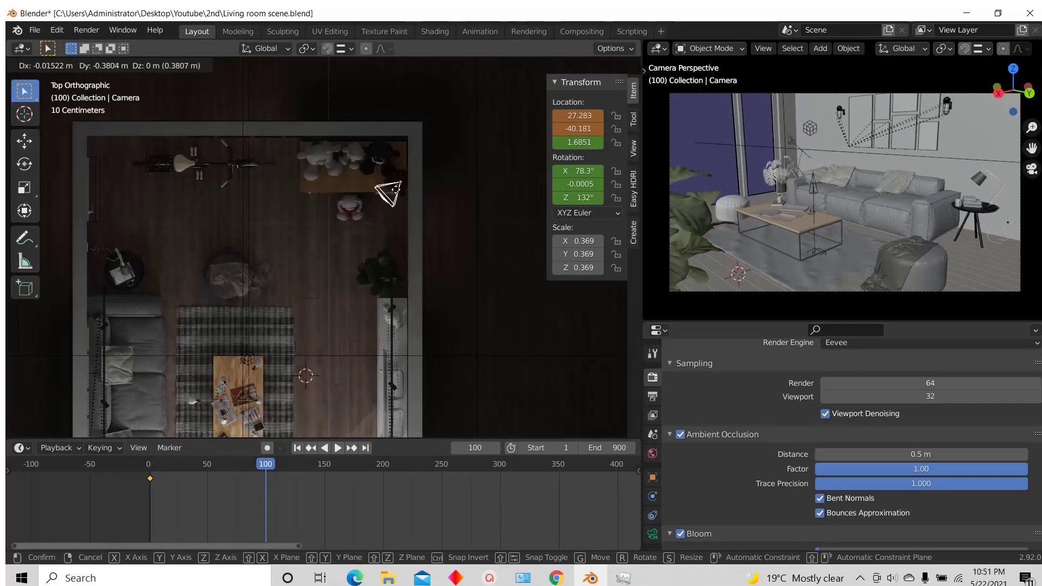
pyautogui.click(418, 230)
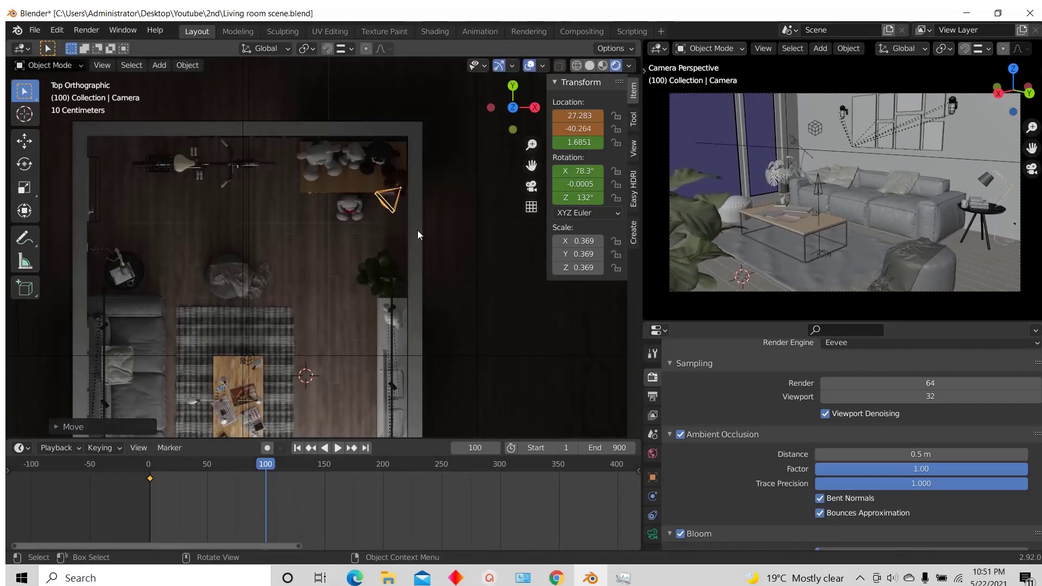
pyautogui.press('r')
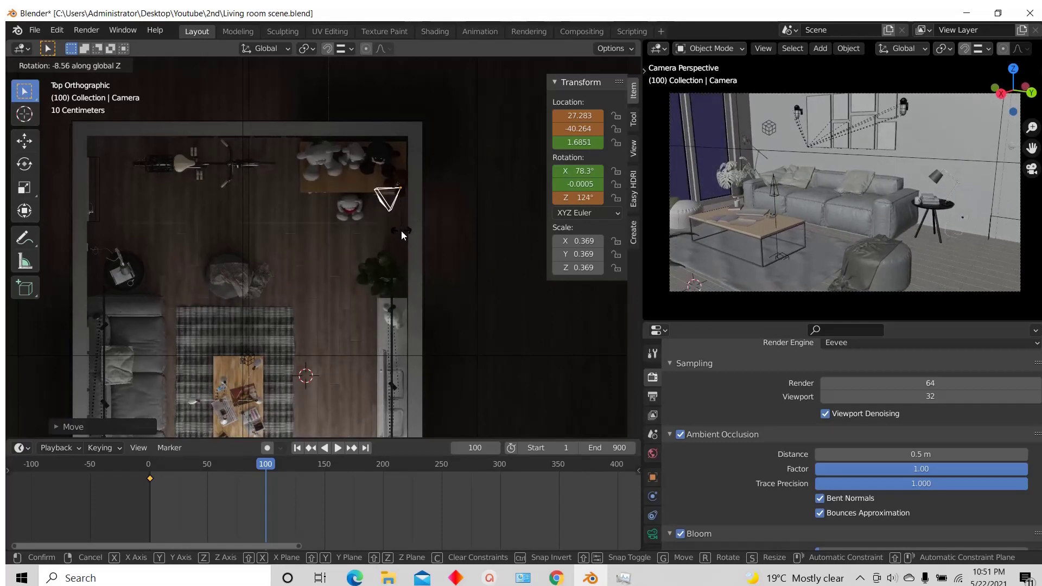
pyautogui.click(397, 216)
pyautogui.press('g')
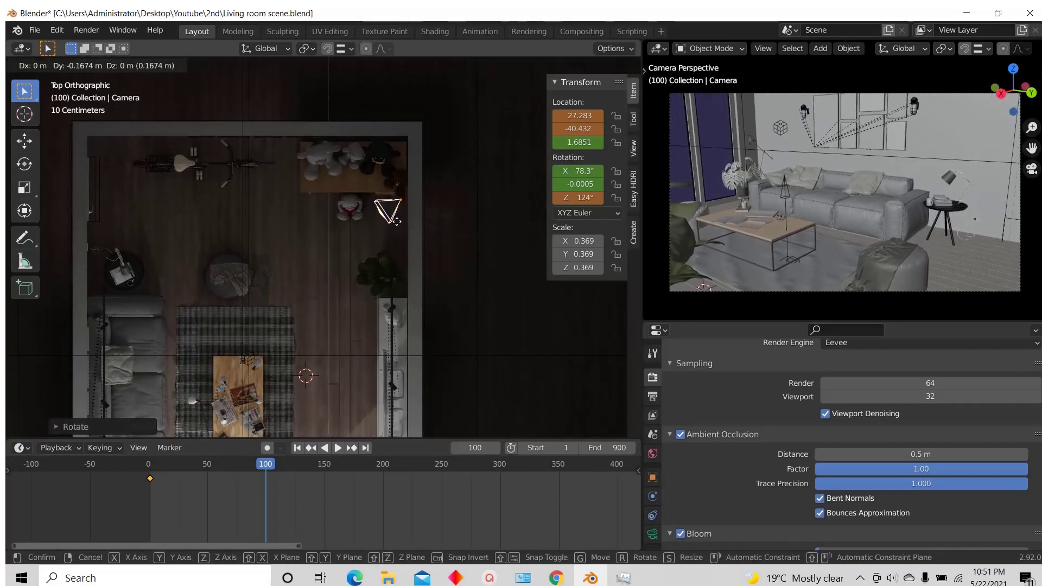
pyautogui.click(397, 226)
pyautogui.press('r')
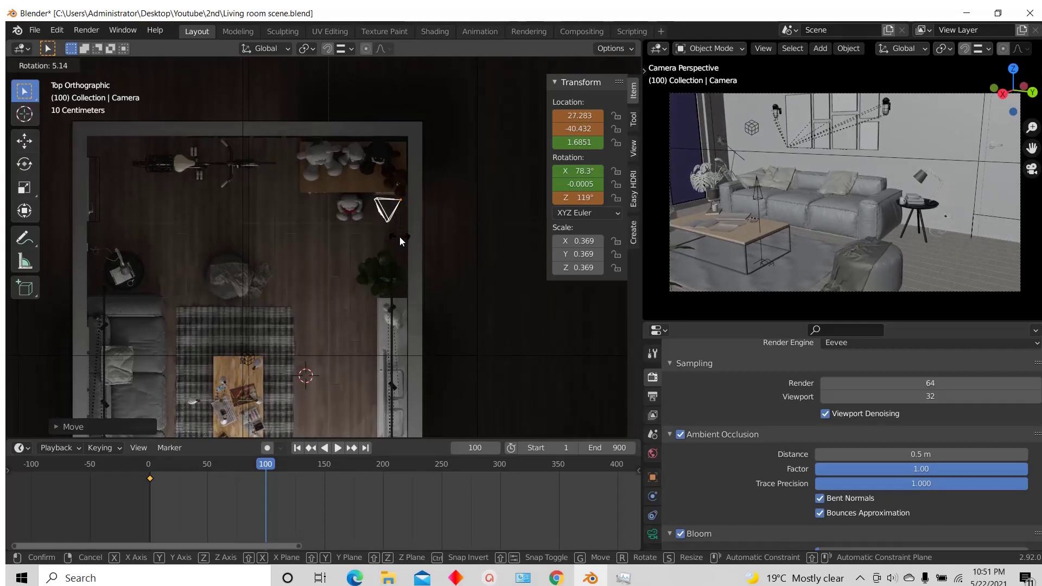
pyautogui.click(399, 237)
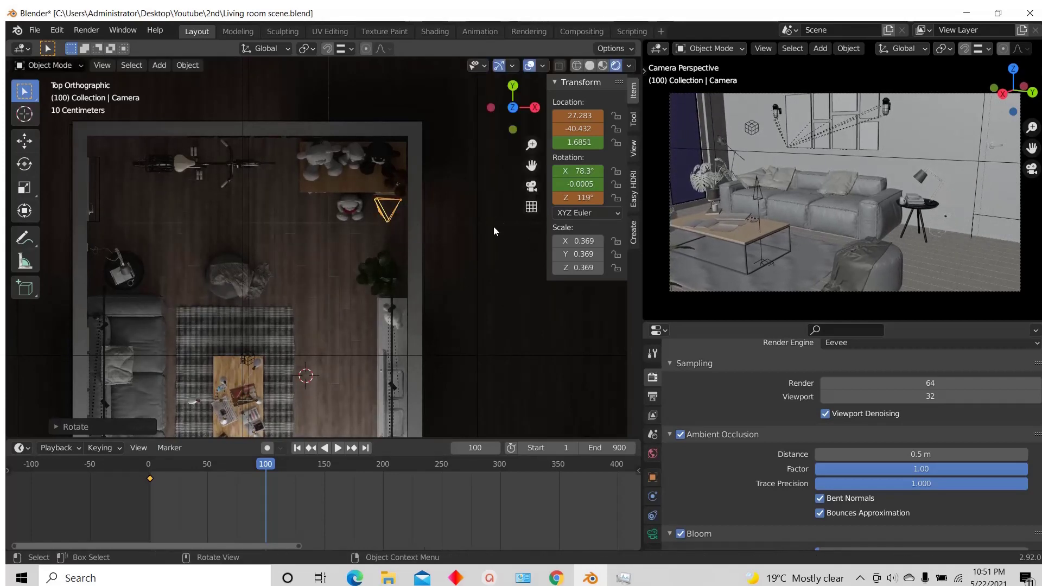
# Step: Insert location and rotation keyframes for the camera at frame 100
pyautogui.rightClick(584, 129)
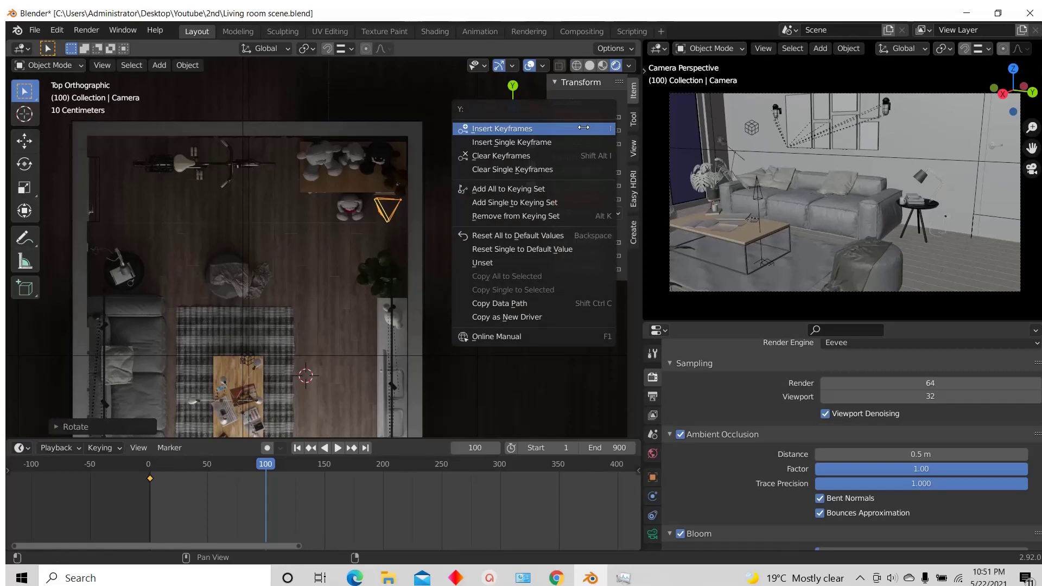
pyautogui.click(583, 128)
pyautogui.rightClick(581, 184)
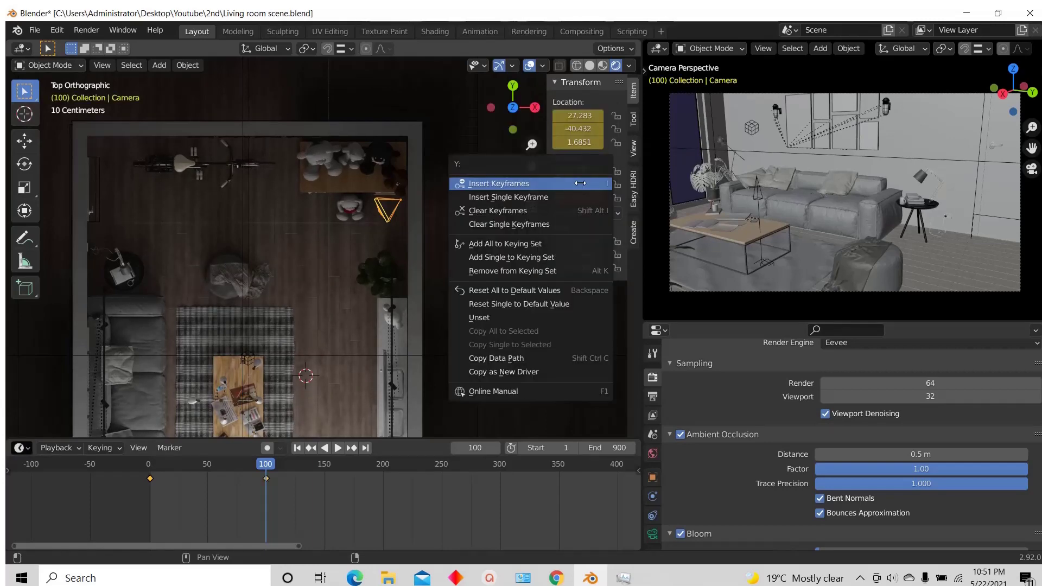
pyautogui.click(580, 182)
# Step: Play back the camera move from frame 1 several times to judge its speed
pyautogui.moveTo(261, 464); pyautogui.dragTo(145, 486)
pyautogui.press('space')
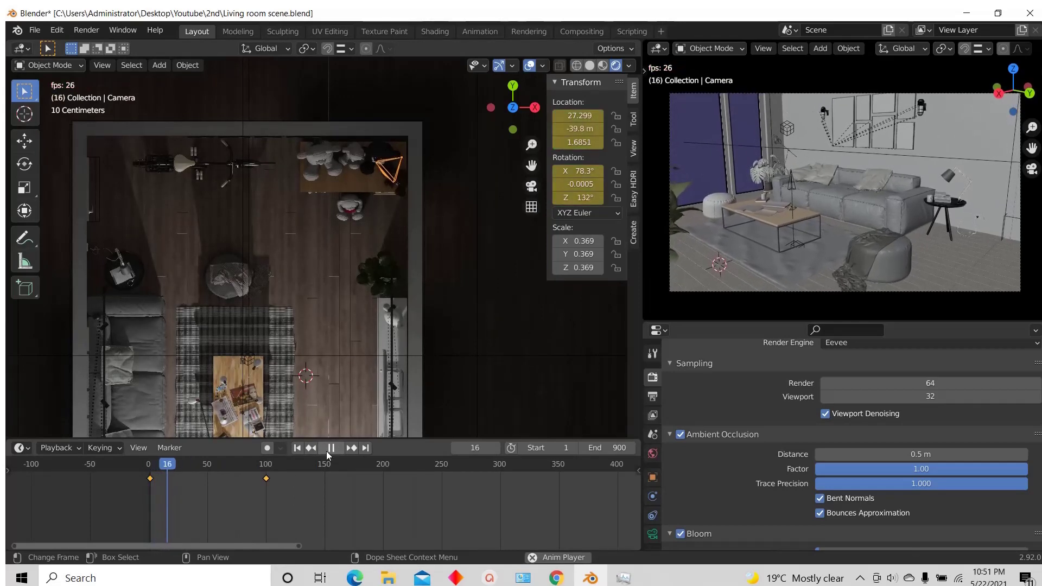
pyautogui.press('Escape')
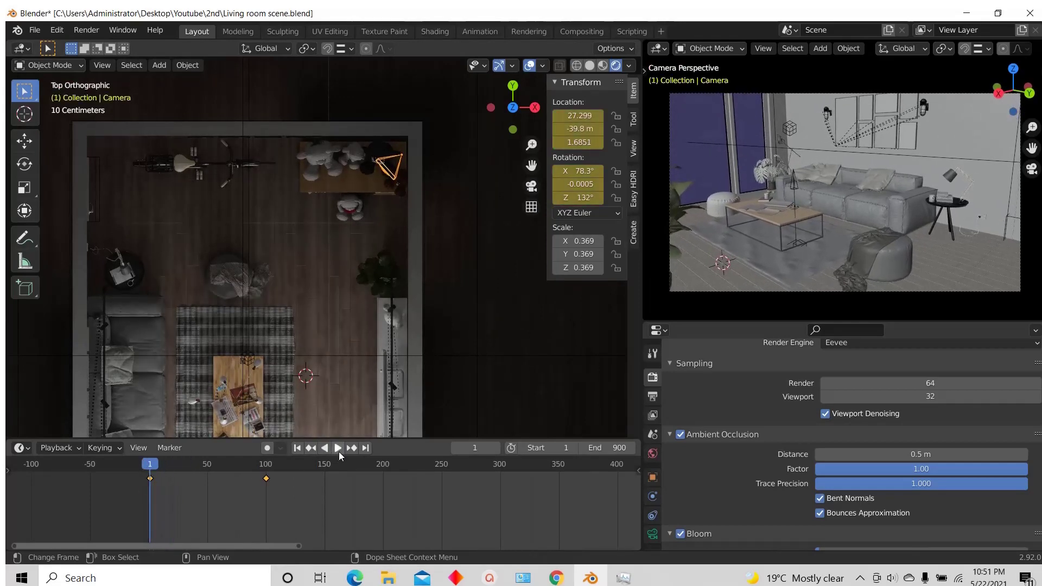
pyautogui.click(335, 450)
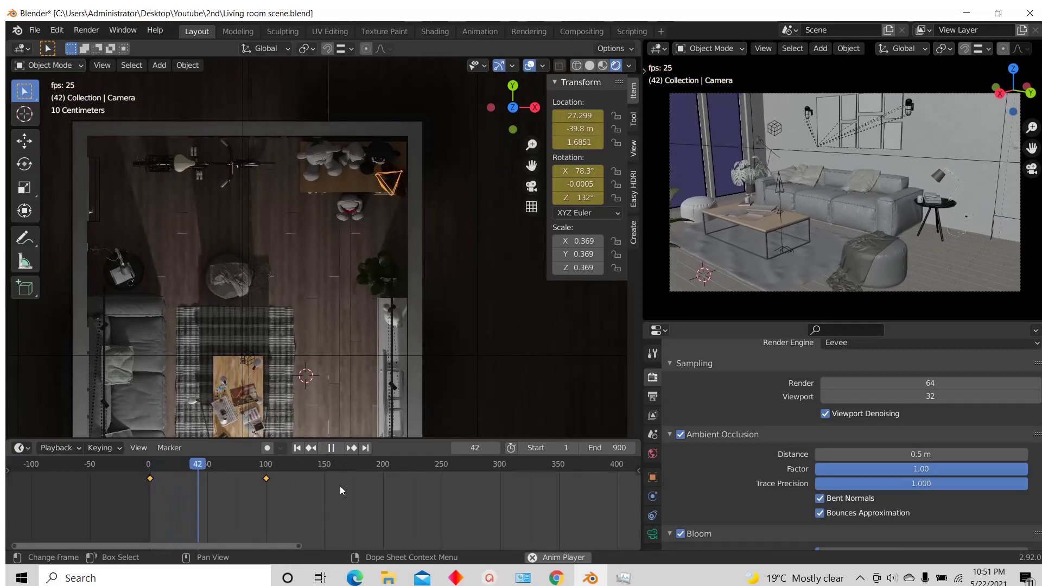
pyautogui.press('space')
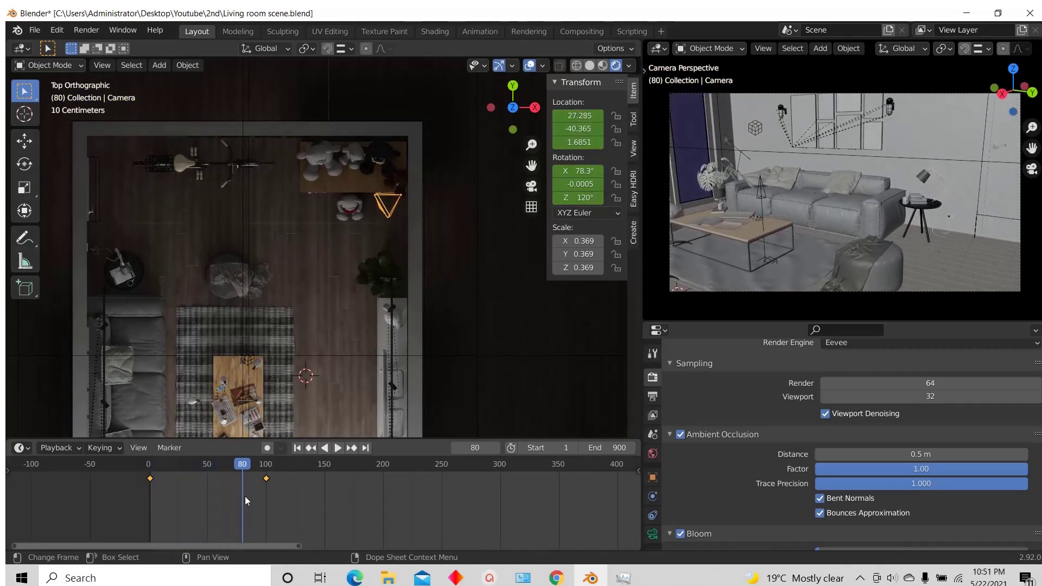
pyautogui.moveTo(238, 465); pyautogui.dragTo(147, 477)
pyautogui.press('space')
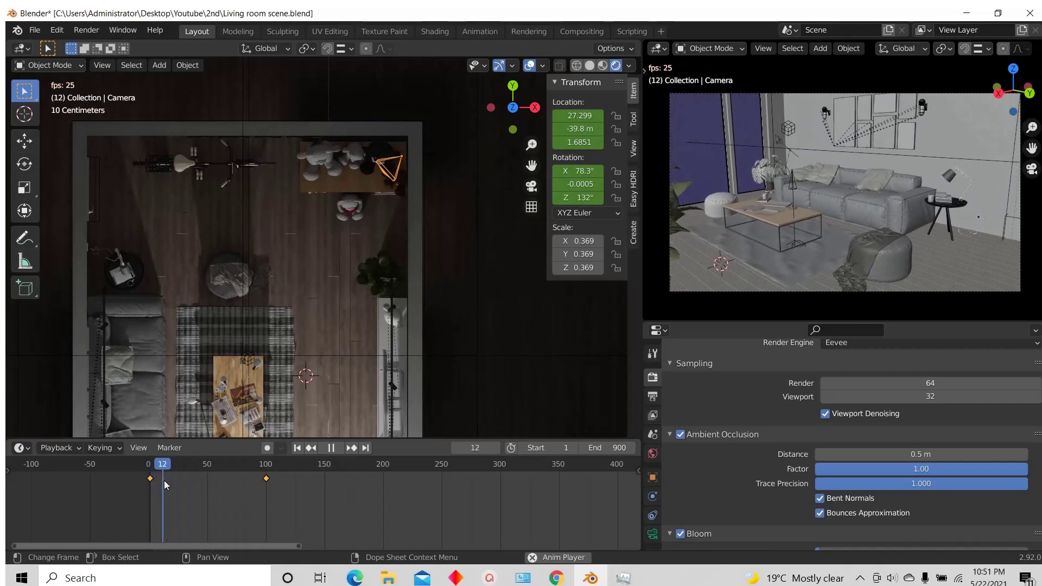
pyautogui.moveTo(207, 464); pyautogui.dragTo(149, 483)
pyautogui.press('space')
# Step: Move the camera's keyframe at frame 100 to frame 125
pyautogui.click(266, 479)
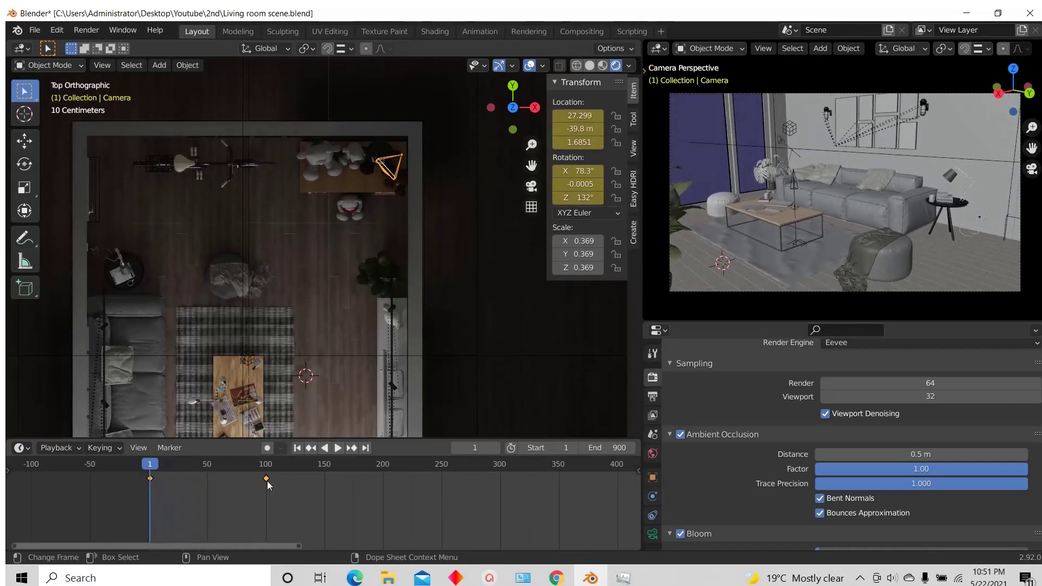
pyautogui.scroll(2, 273, 485)
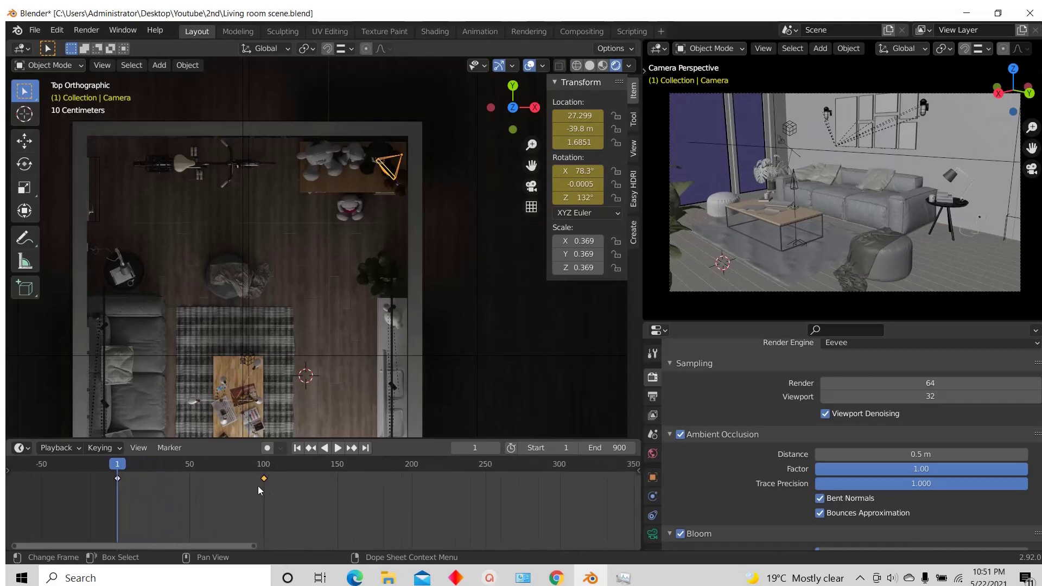
pyautogui.scroll(1, 282, 481)
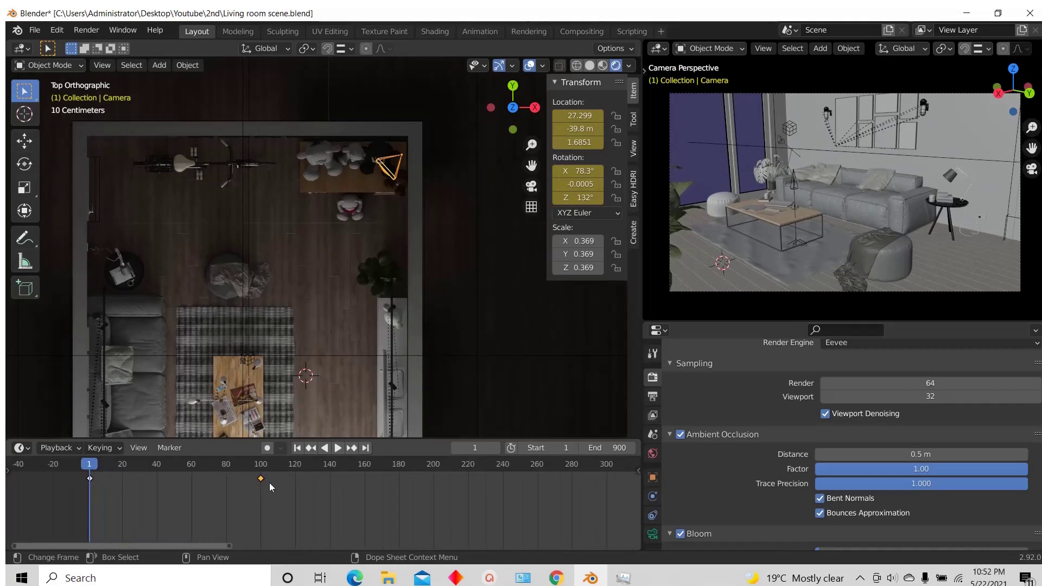
pyautogui.press('g')
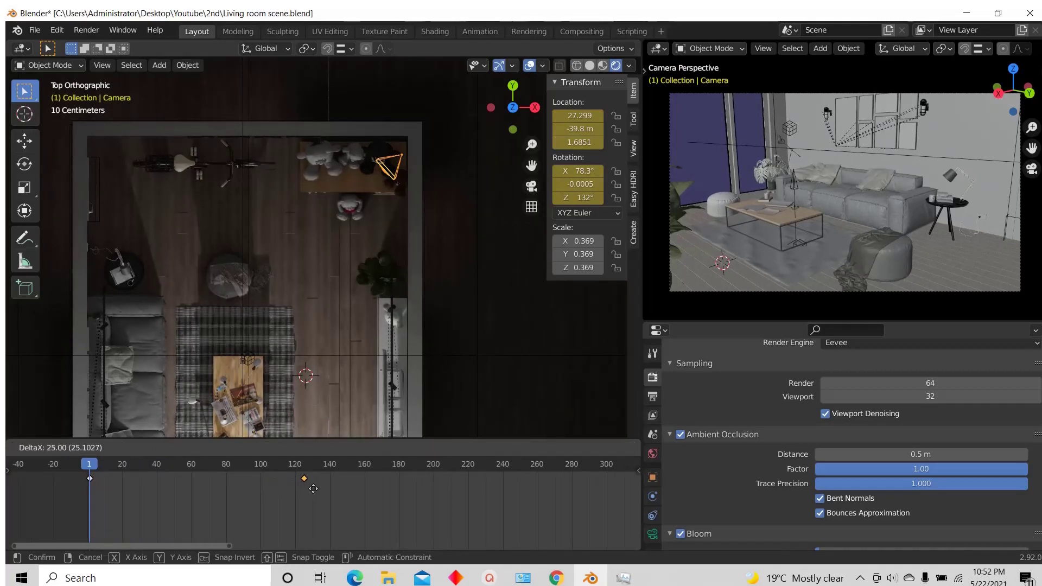
pyautogui.click(304, 491)
pyautogui.scroll(1, 304, 493)
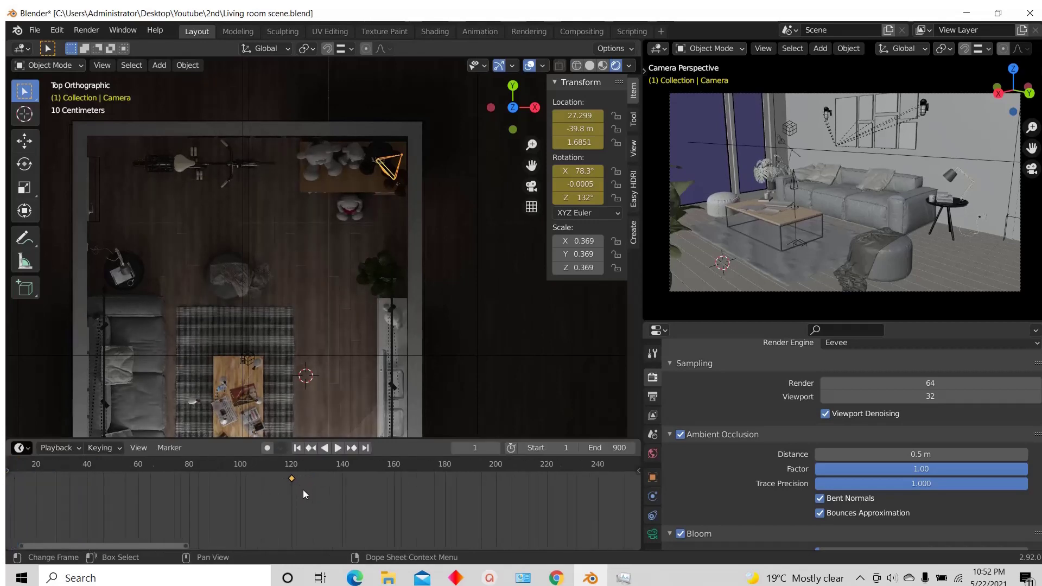
pyautogui.scroll(7, 304, 494)
pyautogui.press('g')
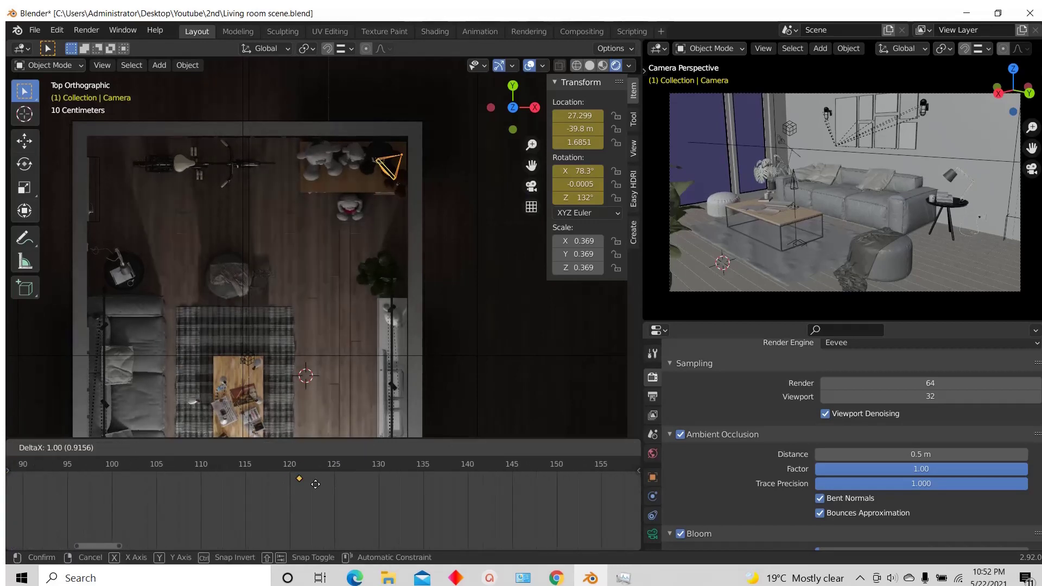
pyautogui.click(341, 490)
pyautogui.scroll(-8, 341, 491)
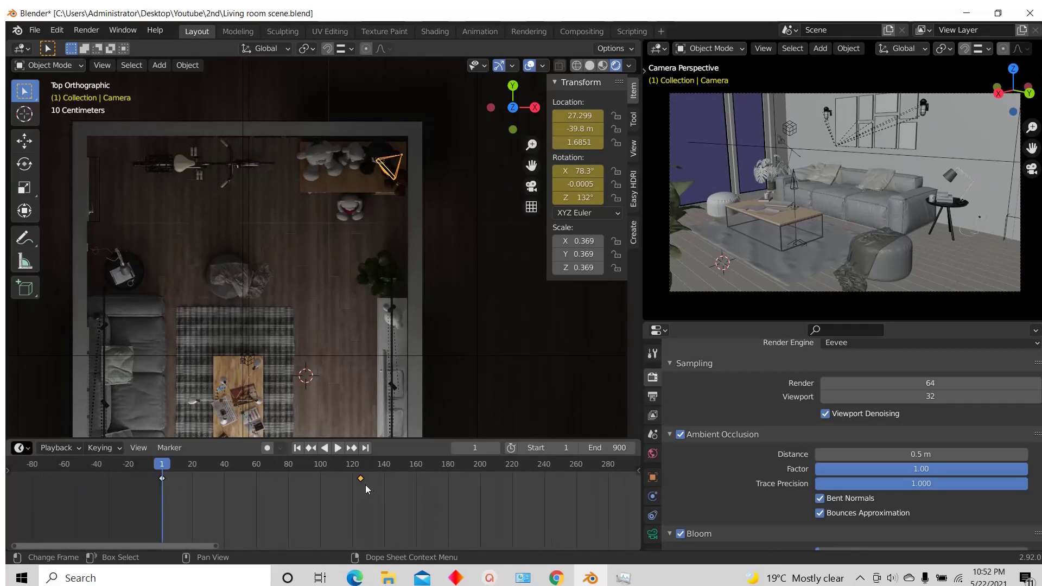
# Step: Play the retimed camera move and set the current frame to the keyframe at frame 125
pyautogui.press('space')
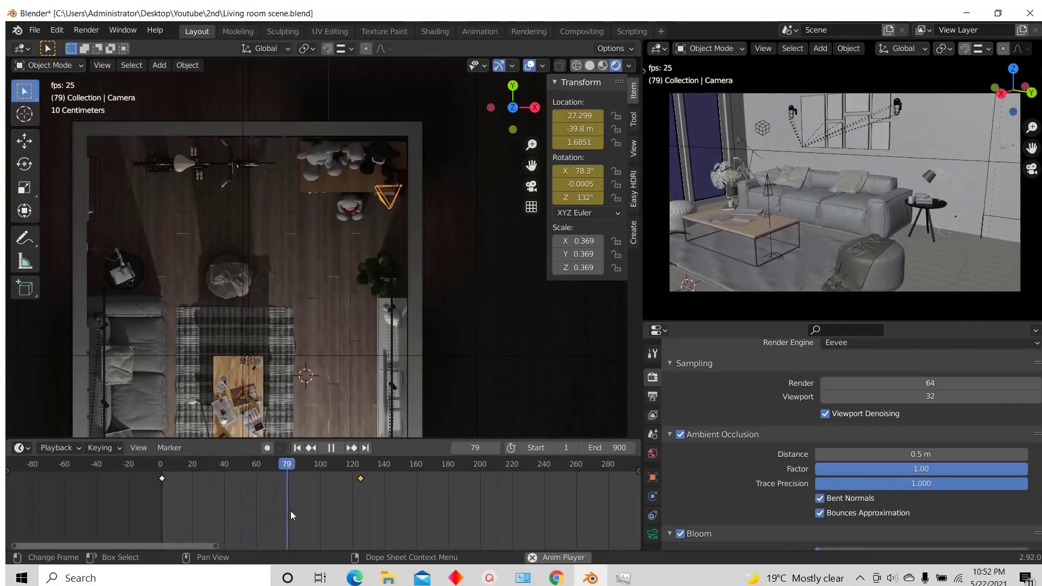
pyautogui.press('space')
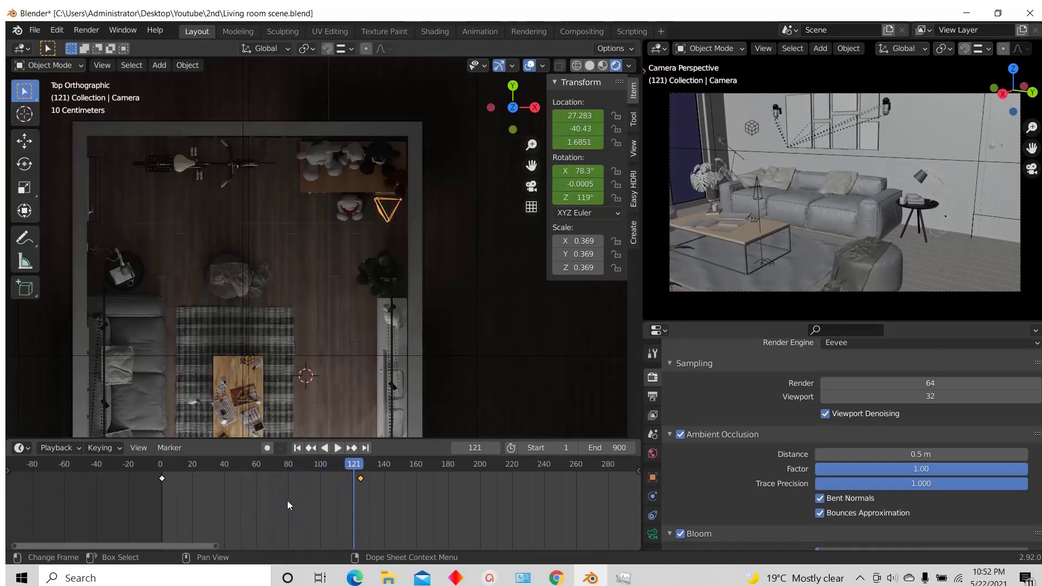
pyautogui.scroll(-1, 289, 494)
pyautogui.scroll(1, 325, 491)
pyautogui.moveTo(343, 467); pyautogui.dragTo(351, 469)
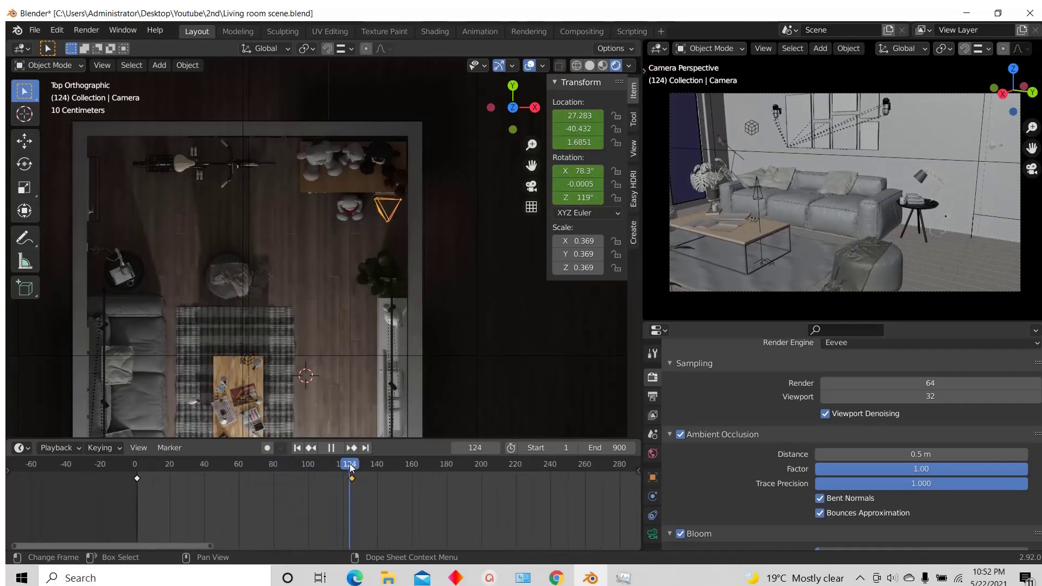
pyautogui.scroll(-4, 342, 494)
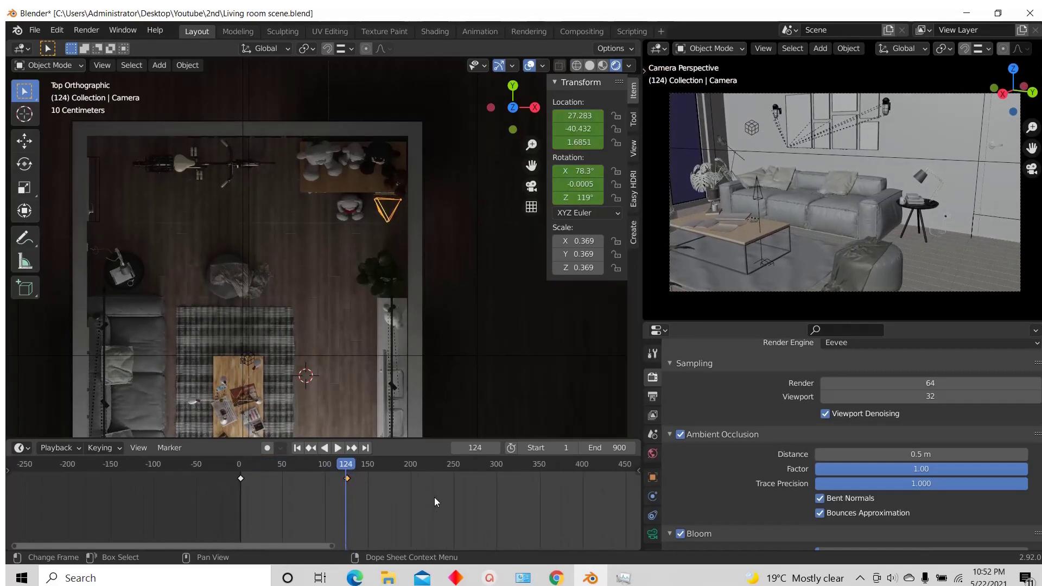
pyautogui.click(348, 468)
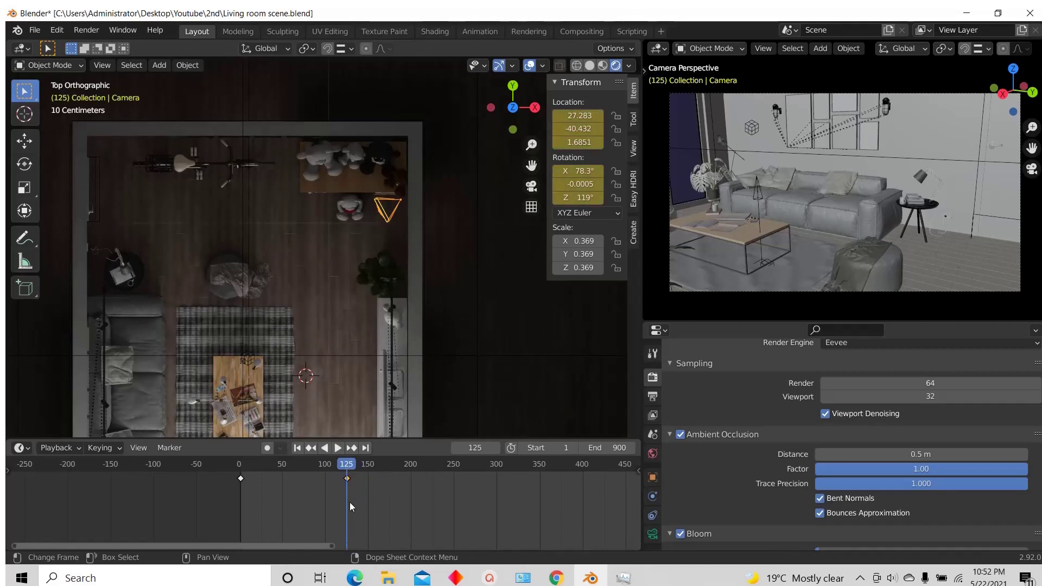
pyautogui.scroll(-1, 328, 512)
pyautogui.scroll(-5, 326, 496)
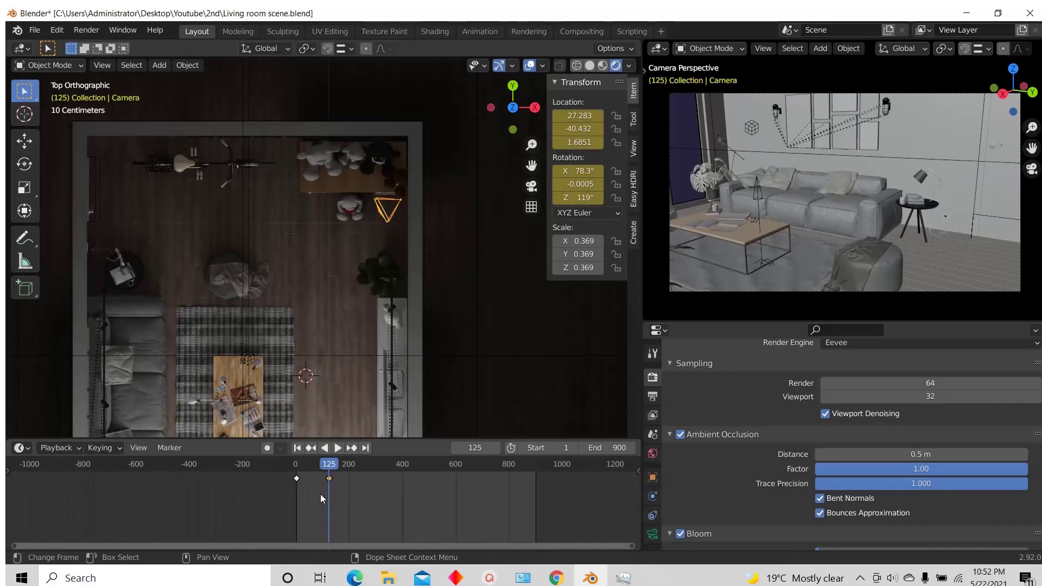
pyautogui.scroll(-5, 353, 271)
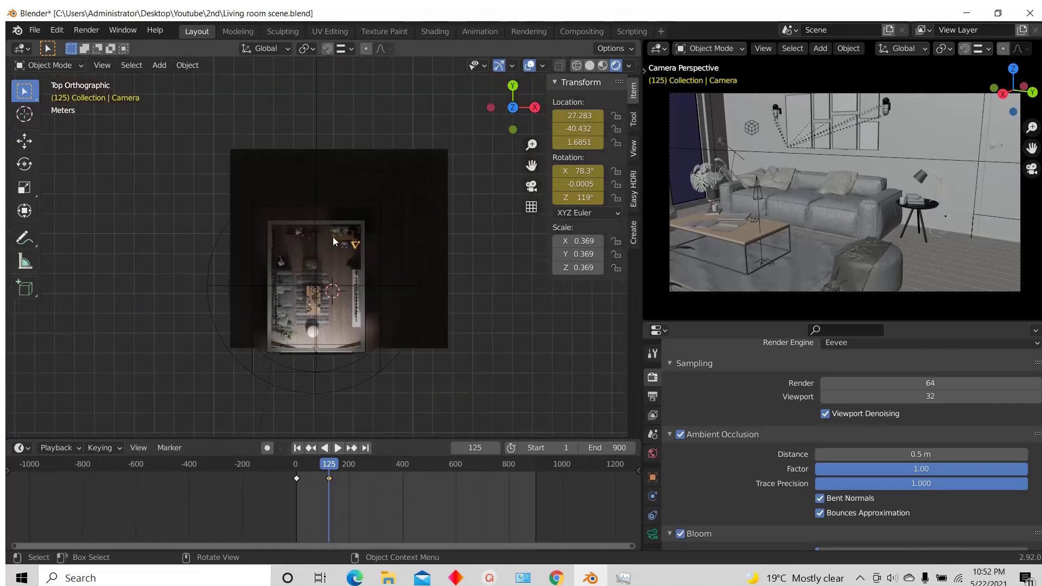
pyautogui.scroll(6, 326, 260)
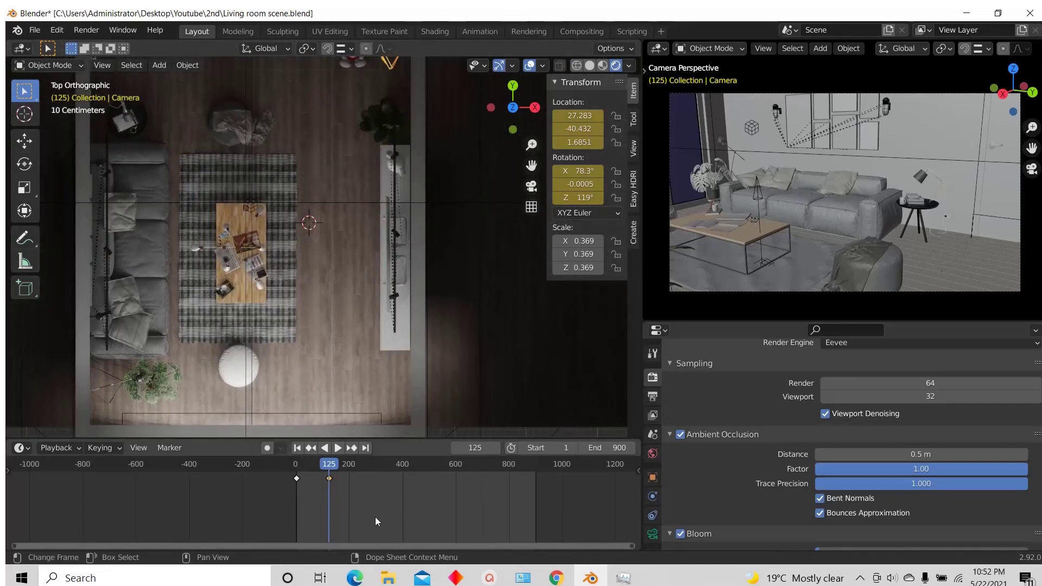
pyautogui.scroll(2, 369, 512)
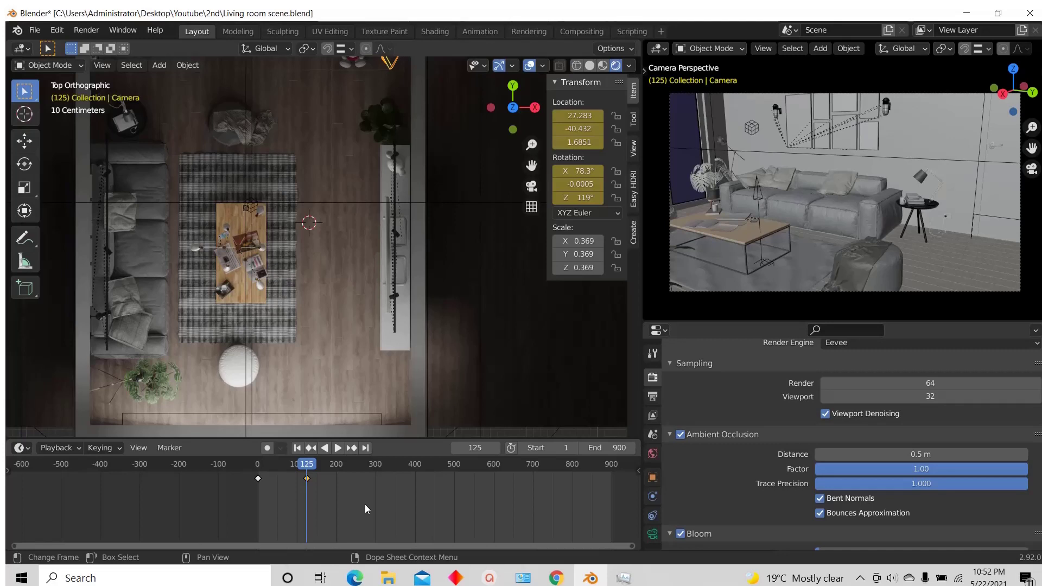
pyautogui.scroll(1, 364, 504)
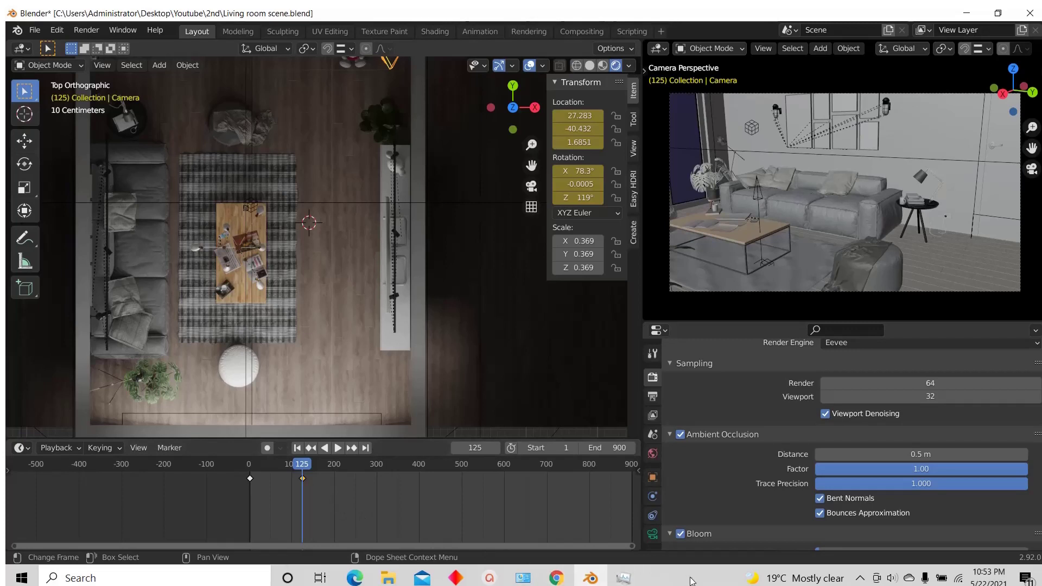
pyautogui.click(860, 578)
pyautogui.click(852, 550)
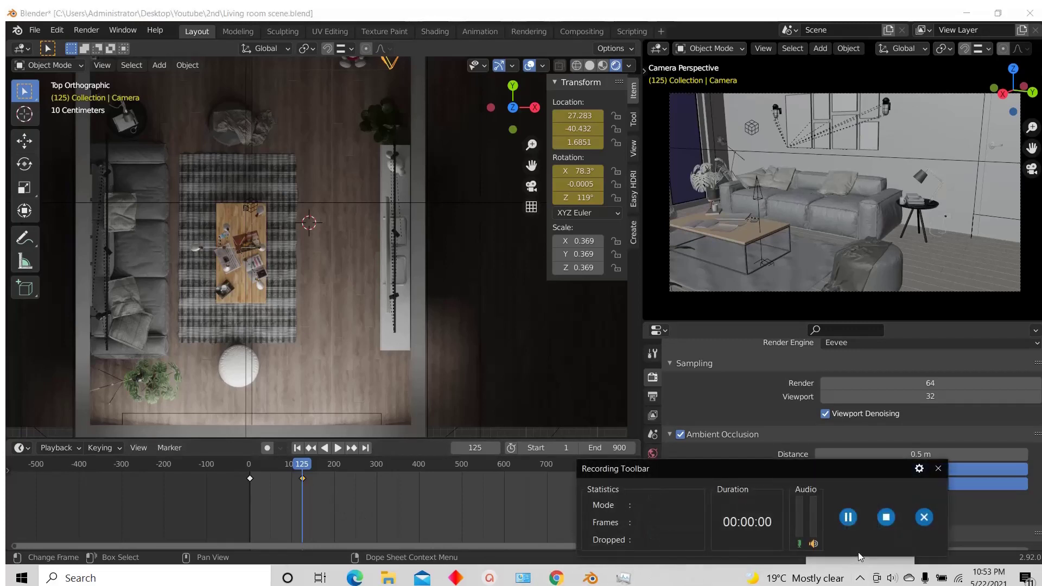